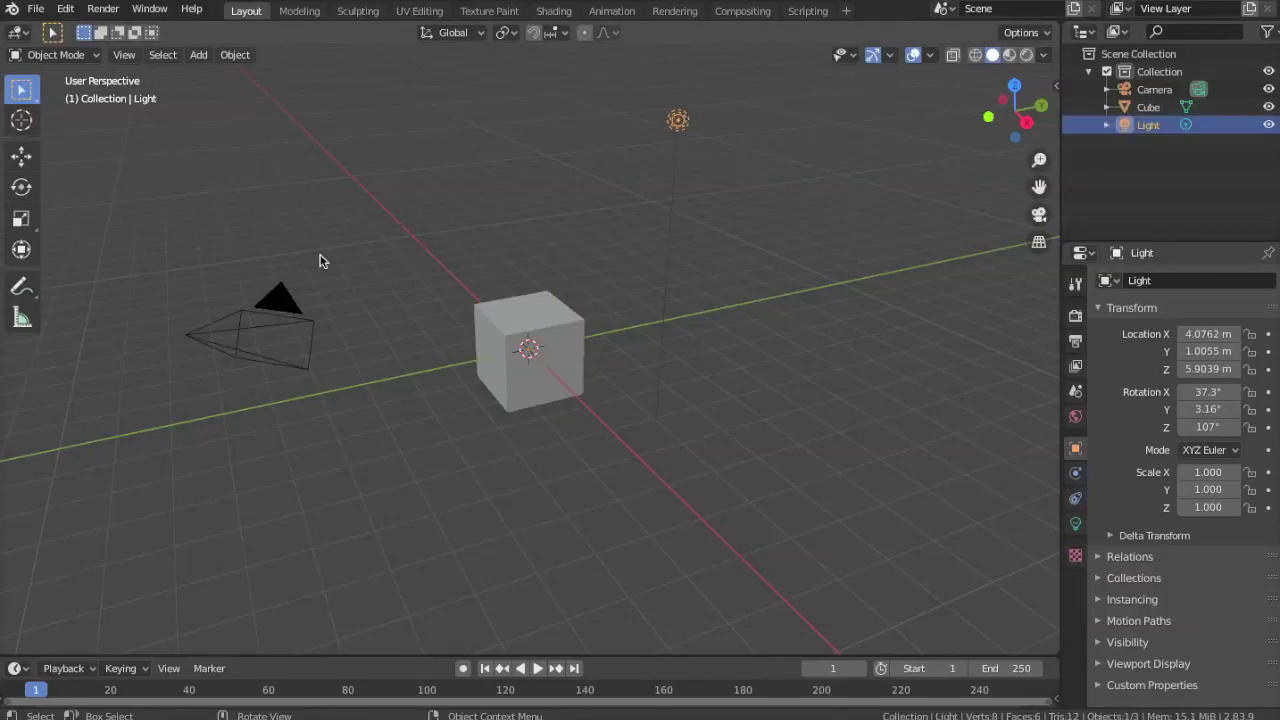
Step: In the modelling workspace, view the flattened cube from the top and add a Mirror modifier
left_click(299, 11)
scroll(489, 346, "up", 3)
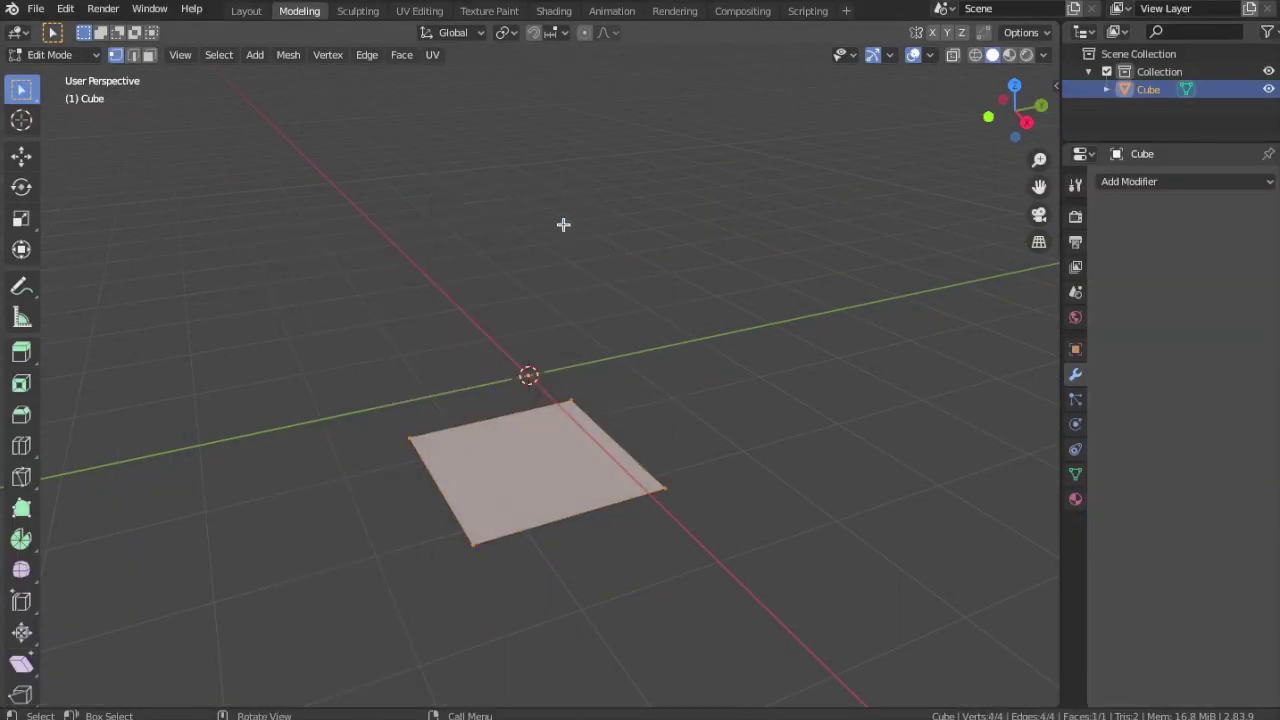
key("KP_7")
key("Escape")
scroll(589, 183, "up", 2)
scroll(589, 183, "up", 1)
left_click(289, 54)
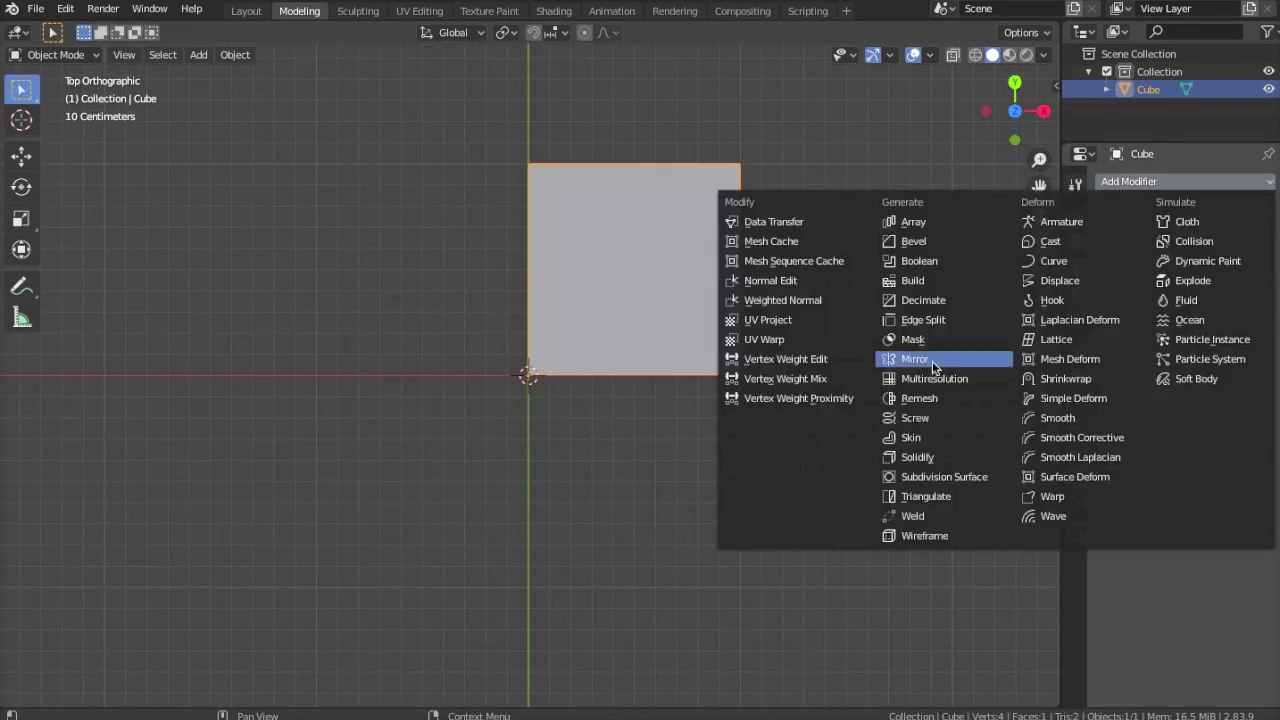
left_click(914, 359)
Step: Extrude and move vertices (31 m along X) to trace the 31.7 m × 8.15 m brick profile
key("Tab")
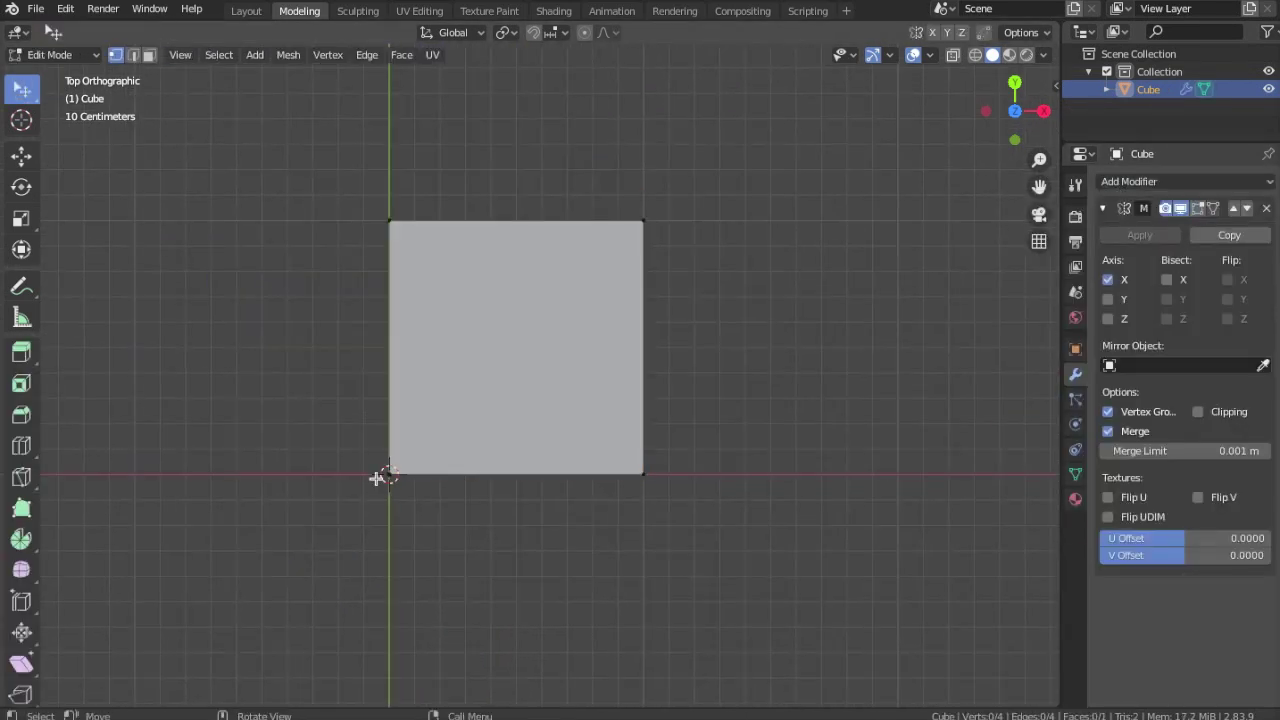
key("g")
key("x")
key("Return")
scroll(803, 343, "down", 3)
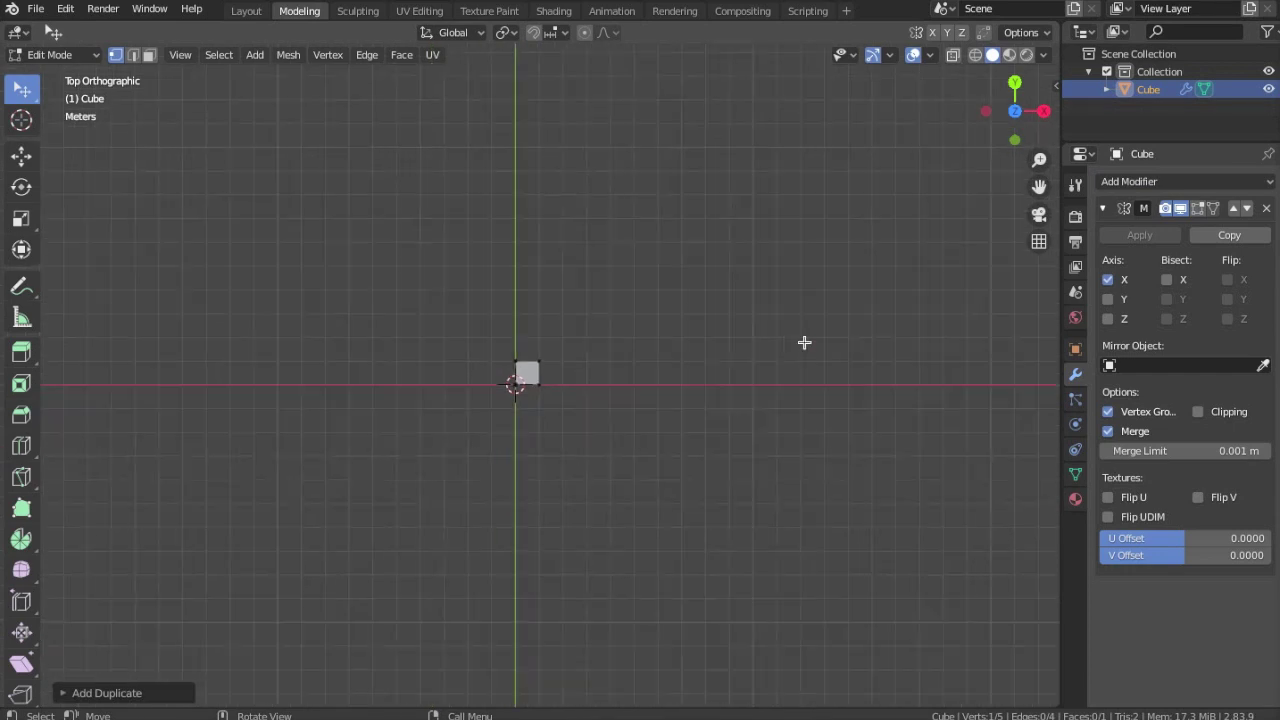
key("n")
middle_click_drag(891, 371, 940, 126, "shift")
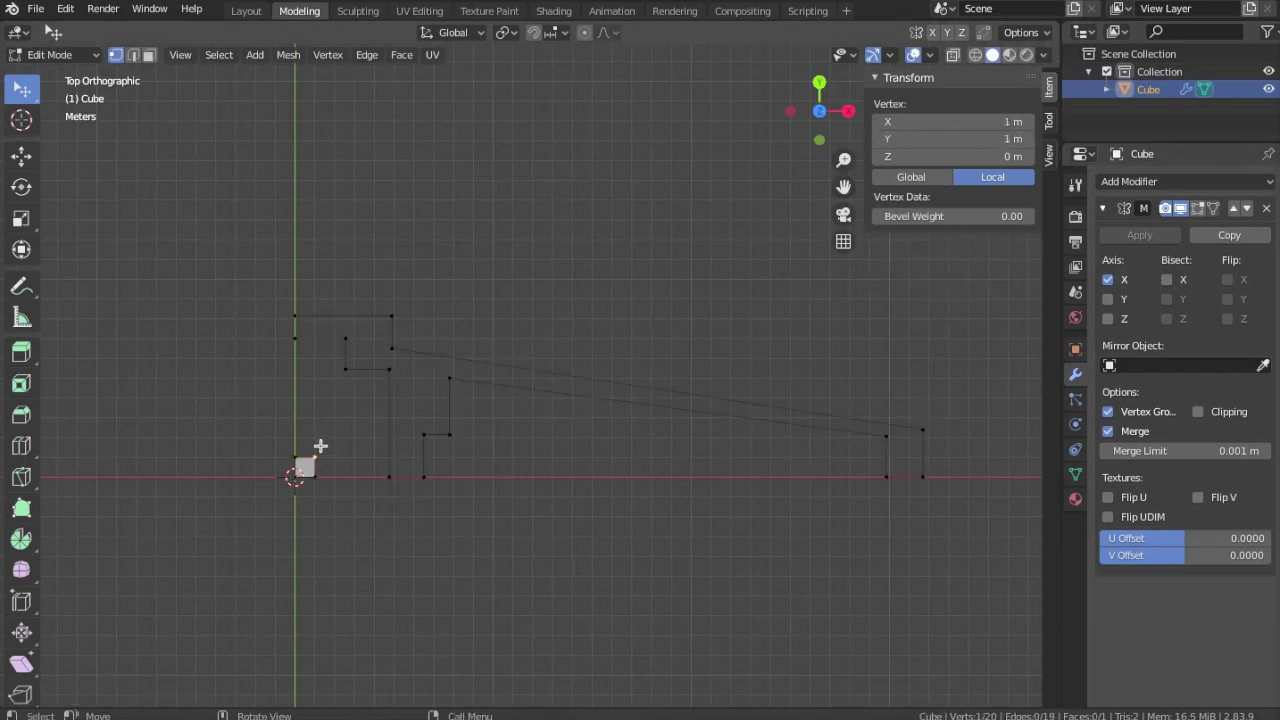
key("a")
key("Tab")
Step: Separate a slanted edge into its own object and set its origin at its end vertex
scroll(536, 340, "up", 3)
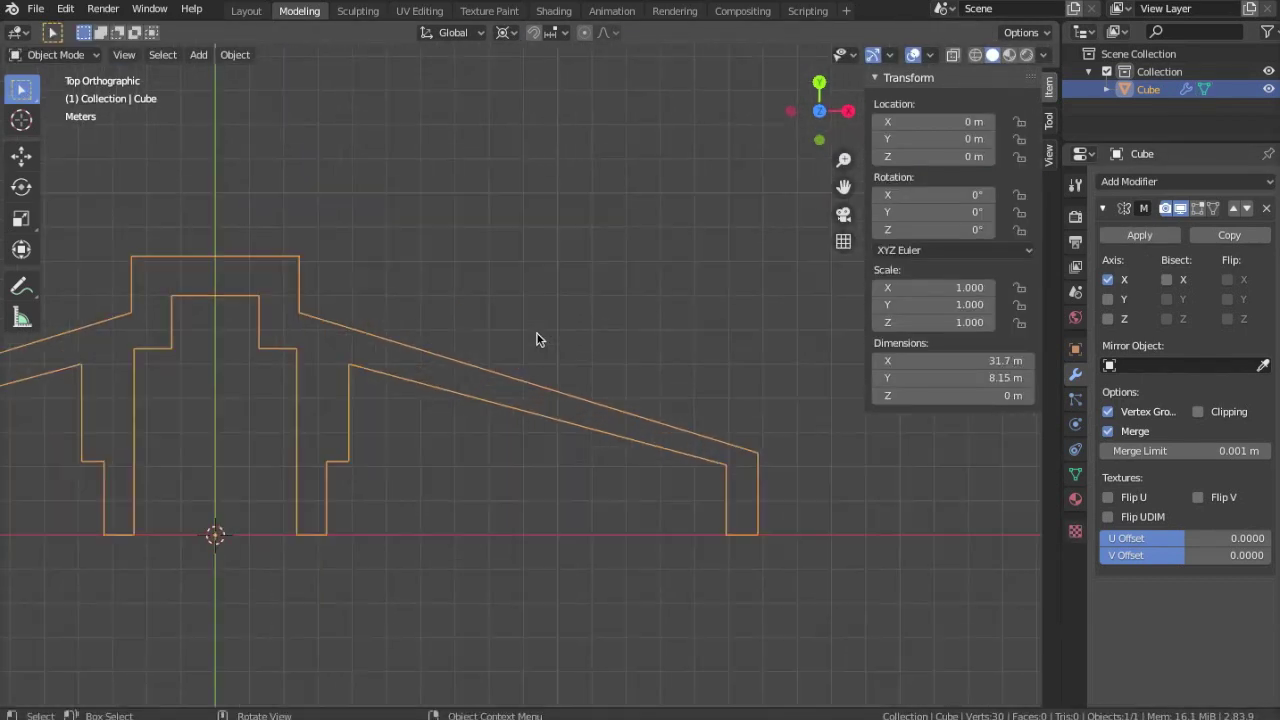
key("Tab")
scroll(806, 460, "up", 1)
scroll(860, 511, "down", 2)
key("p")
key("Tab")
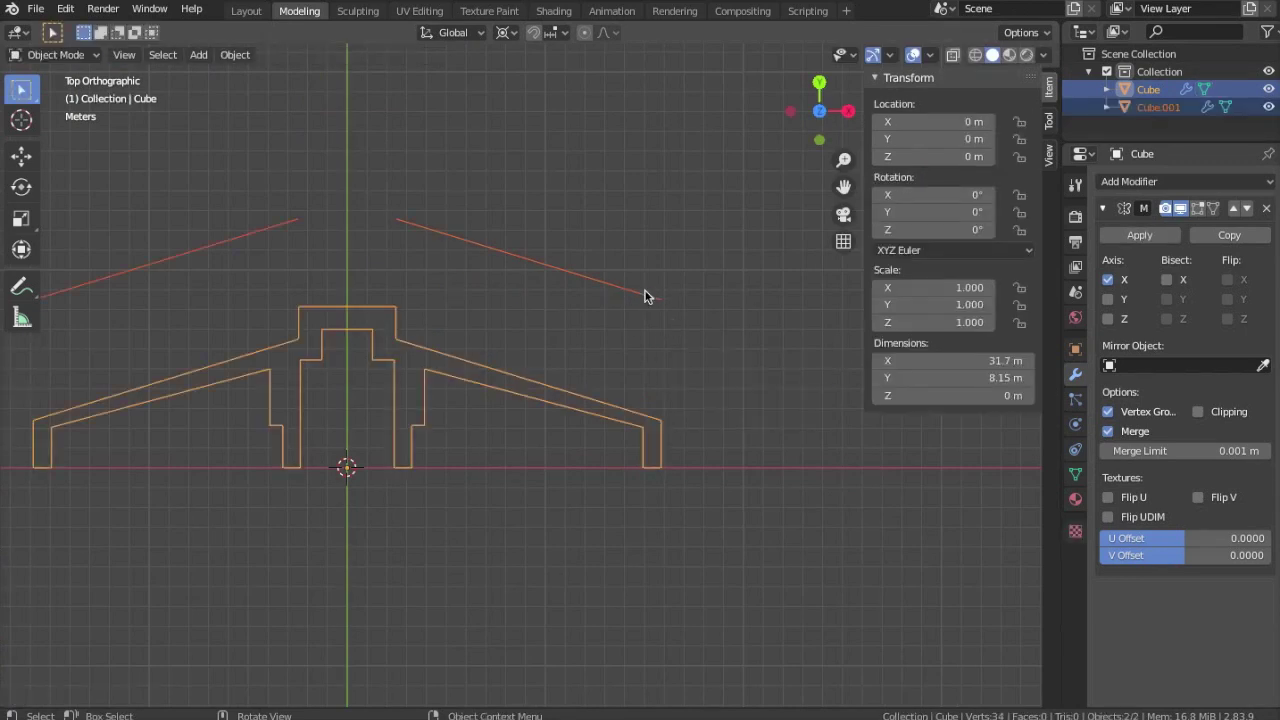
left_click(1148, 107)
left_click(1266, 207)
key("Tab")
key("shift+s")
key("2")
key("Tab")
left_click(243, 54)
Step: Snap the cursor to a Cube outline vertex and move the separated edge object onto it
left_click(420, 138)
left_click(658, 430)
key("Tab")
key("shift+s")
key("2")
key("Tab")
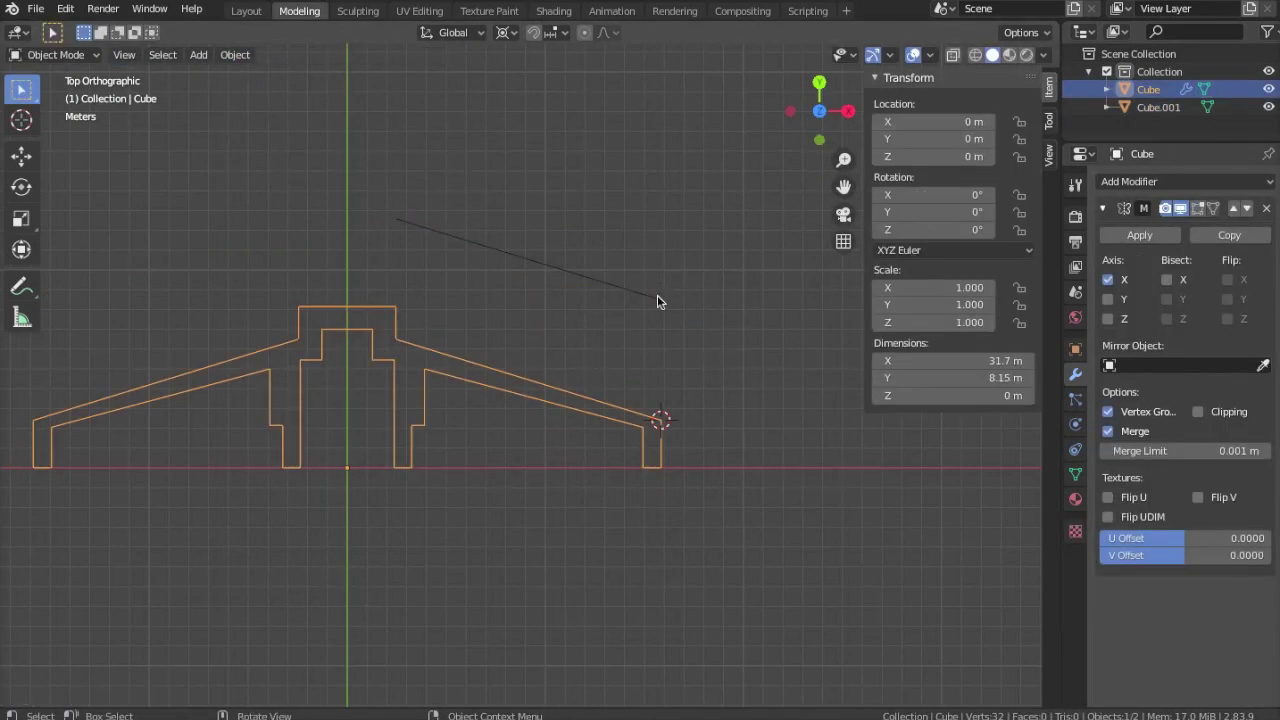
left_click(657, 295)
key("shift+s")
key("8")
left_click(645, 445)
left_click(520, 351)
scroll(520, 351, "up", 4)
left_click(381, 377)
left_click(317, 341)
key("Tab")
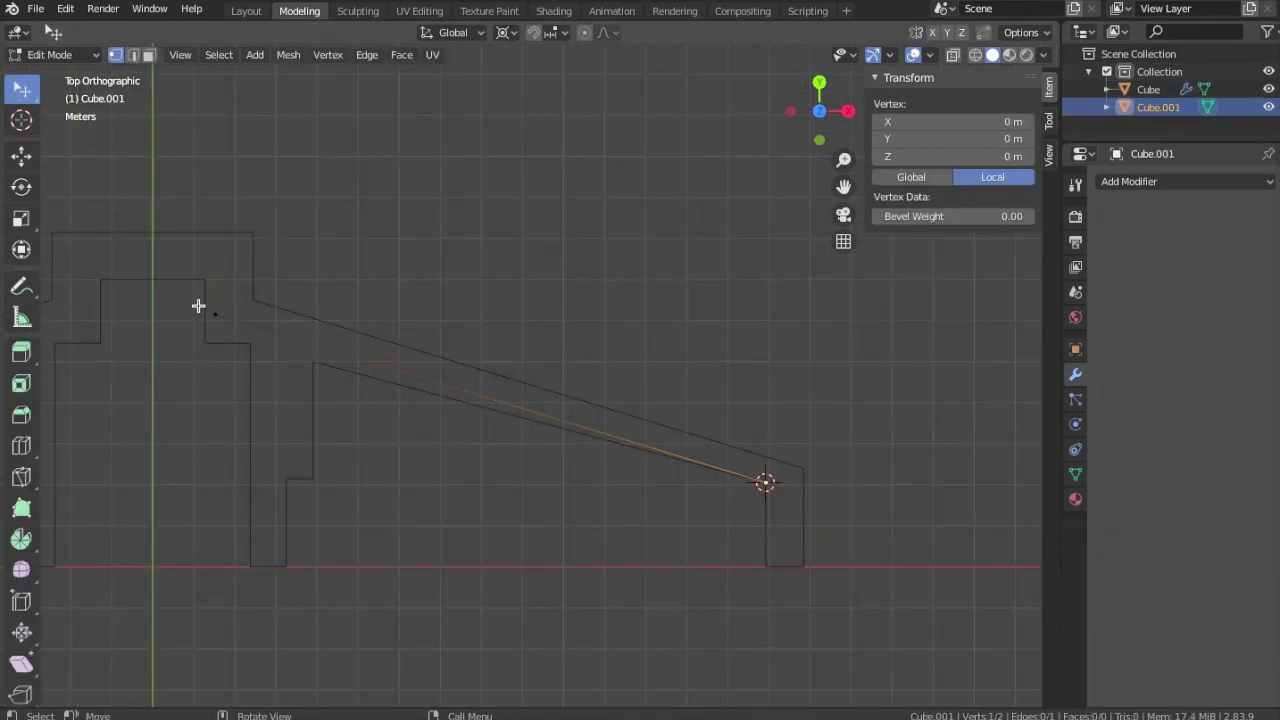
key("Tab")
Step: Separate the upper slanted roof edge as a guide, scale it above the roof, and apply its scale
left_click(359, 374)
key("Tab")
left_click(759, 320)
key("p")
left_click(760, 322)
key("Tab")
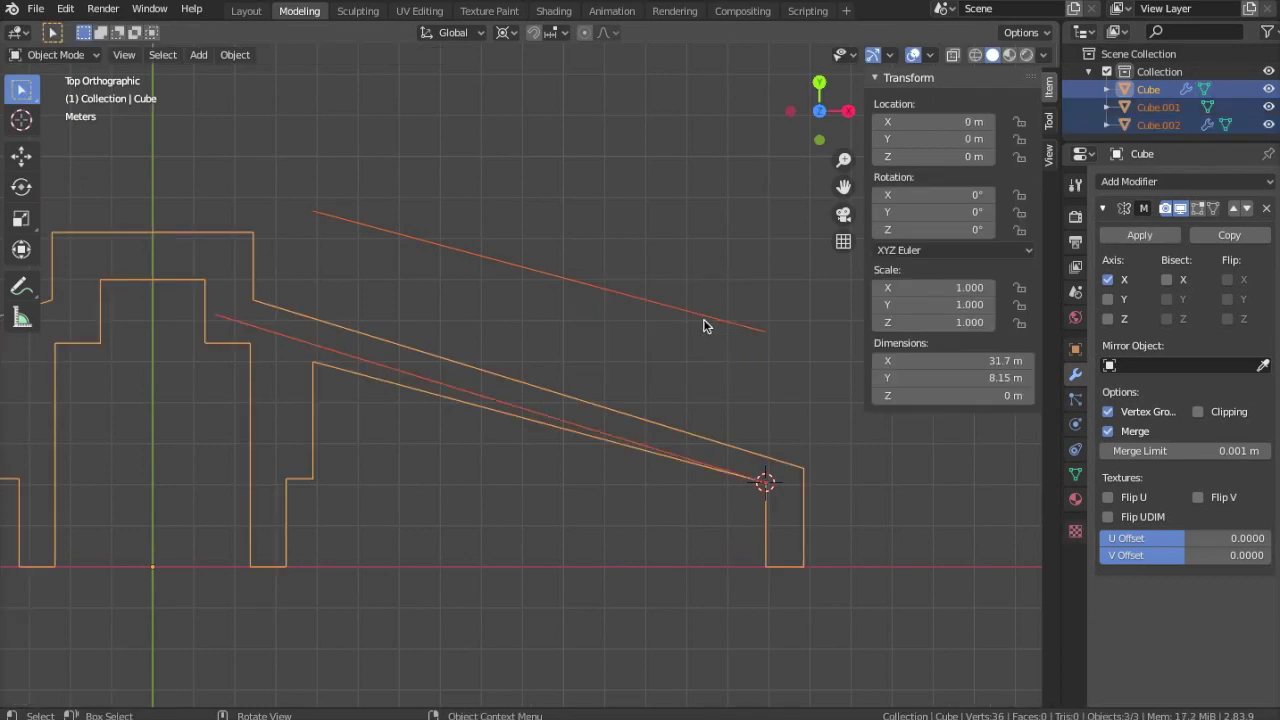
left_click(706, 322)
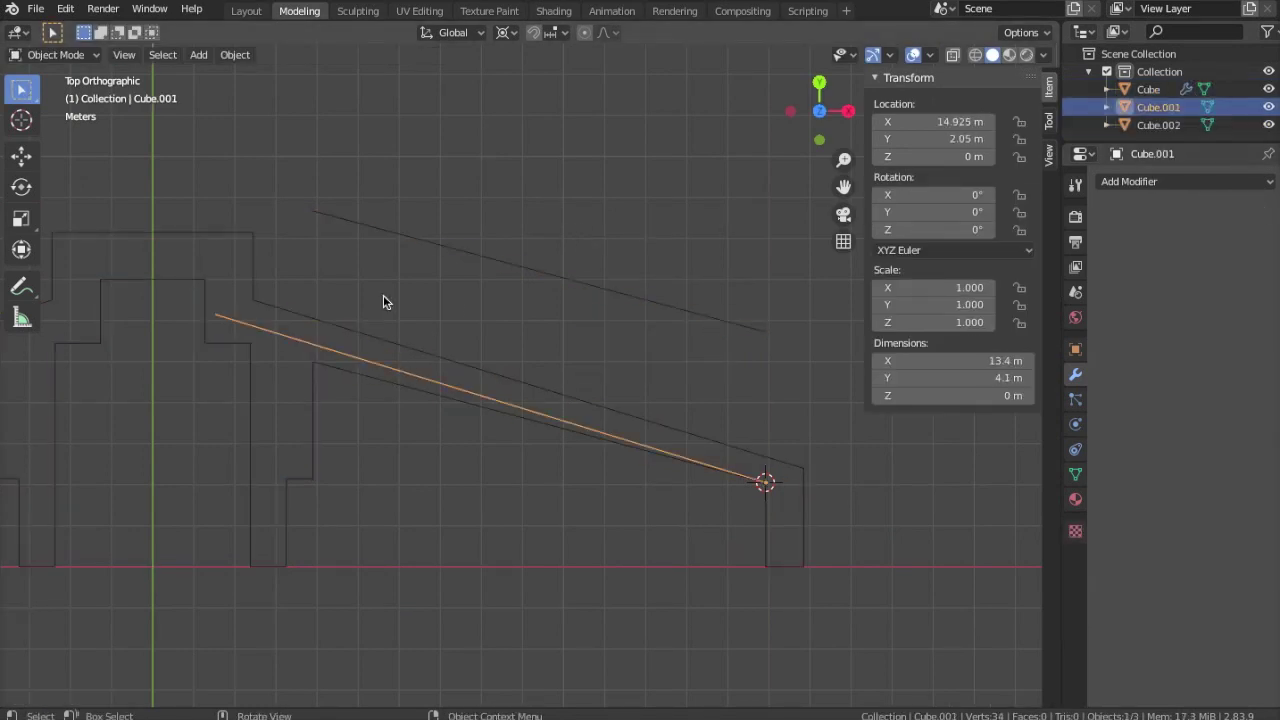
left_click(355, 310)
key("ctrl+a")
scroll(463, 414, "up", 1)
scroll(202, 324, "up", 1)
Step: Reposition the guide edge to adjust the Cube's roof slope vertex
key("Tab")
left_click(227, 328)
key("Tab")
left_click(277, 341)
key("Tab")
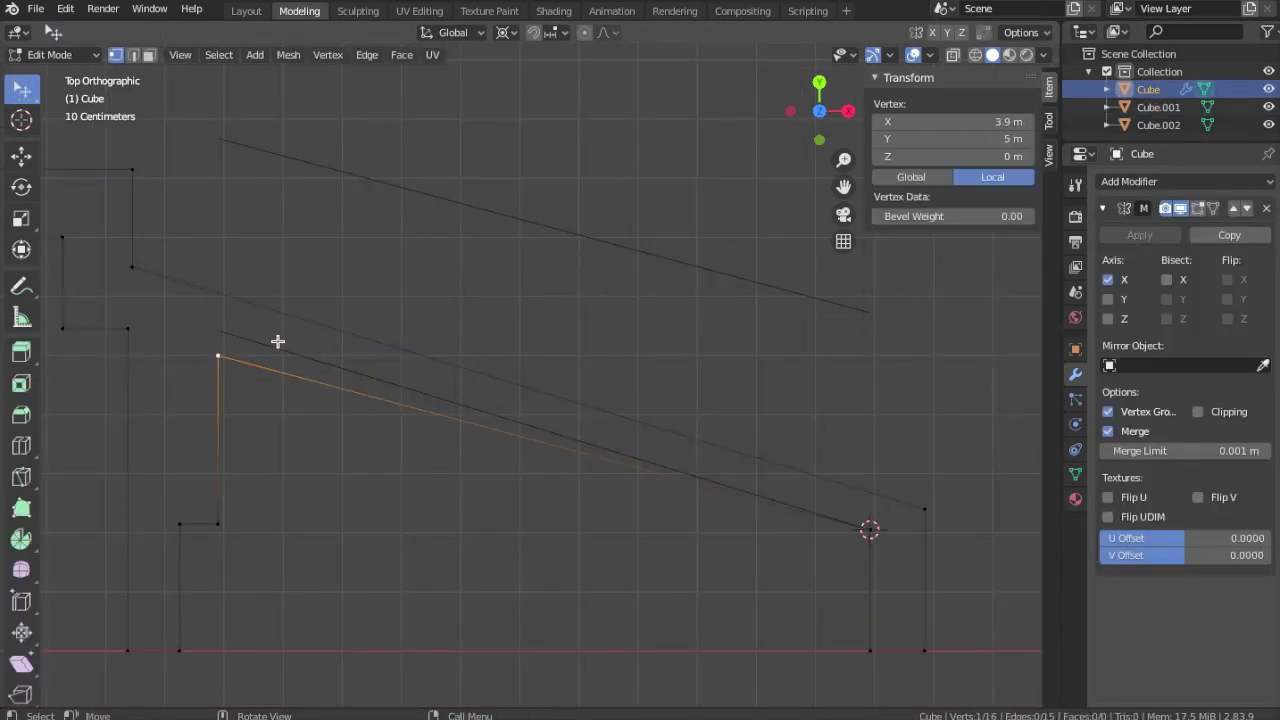
key("Tab")
left_click(248, 315)
key("g")
left_click(413, 252)
key("Tab")
Step: Delete the temporary guide objects Cube.001 and Cube.002 and frame the remaining outline
key("Tab")
left_click(220, 403)
key("Tab")
key("Tab")
key("Tab")
left_click(874, 537)
key("Tab")
key("Tab")
key("Delete")
key("Home")
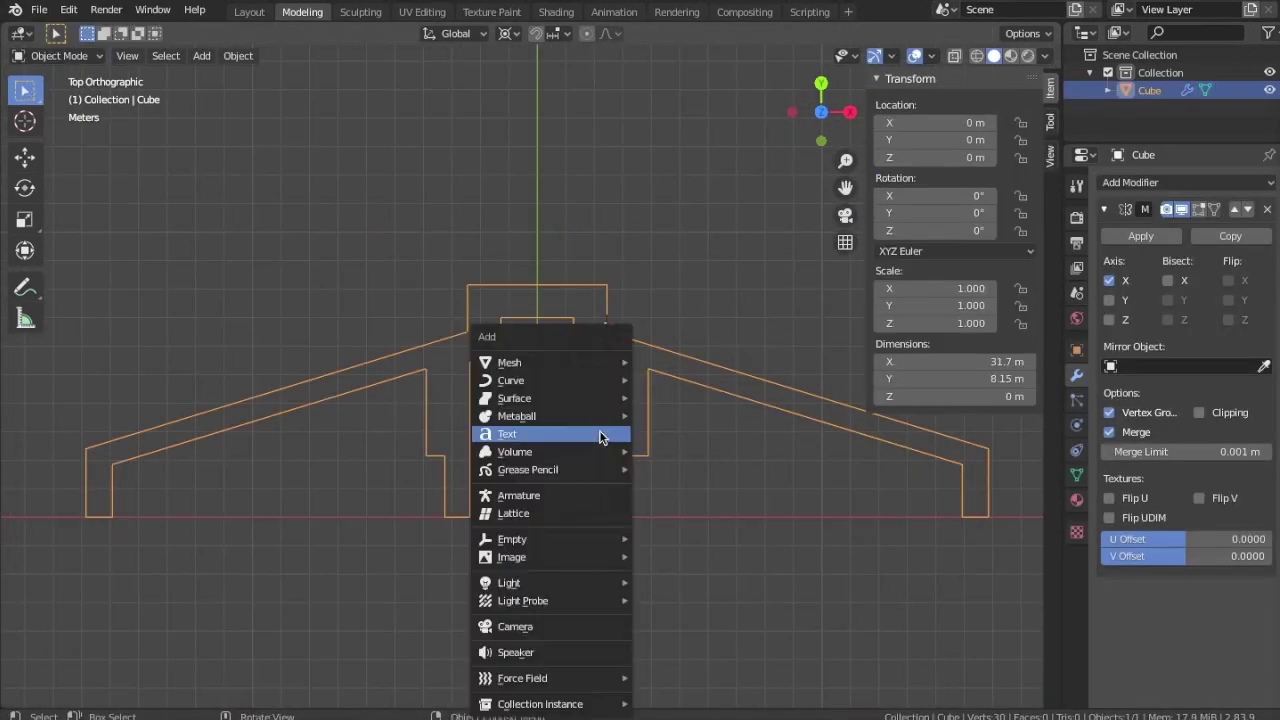
Step: Add a mesh circle at the 3D cursor and scale it up by 24
left_click(673, 394)
left_click(105, 692)
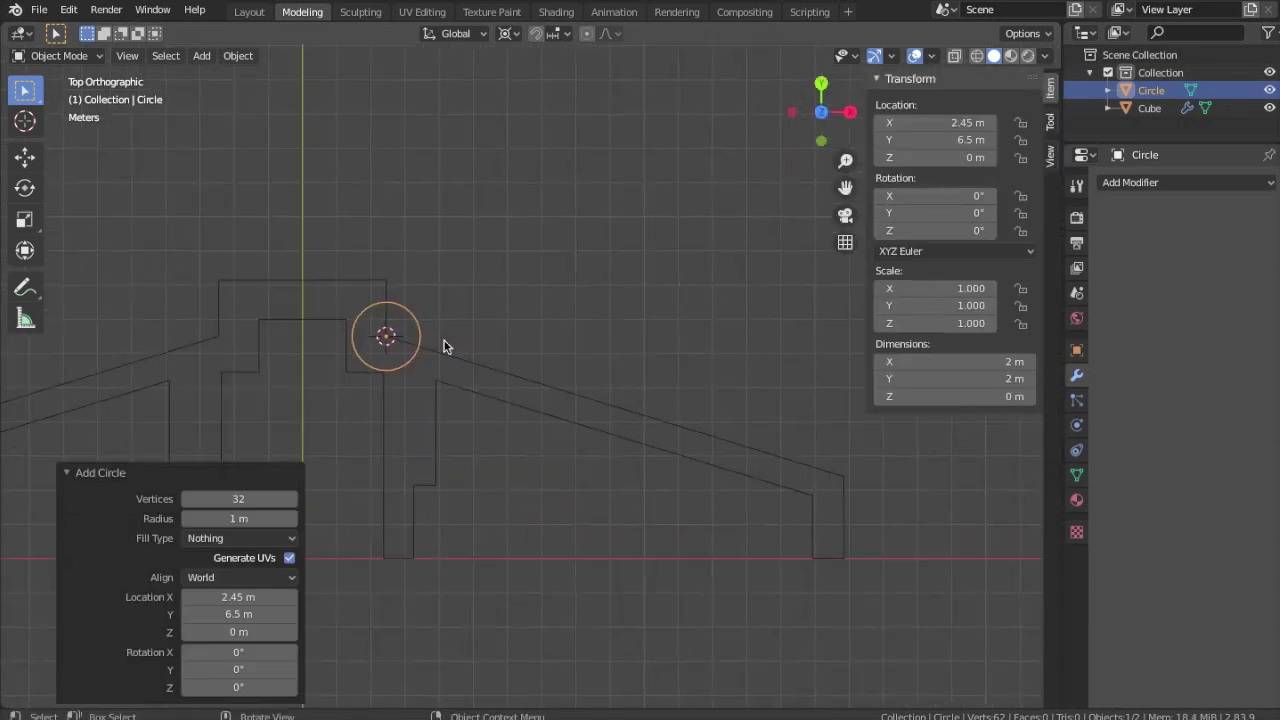
left_click(595, 392)
key("s")
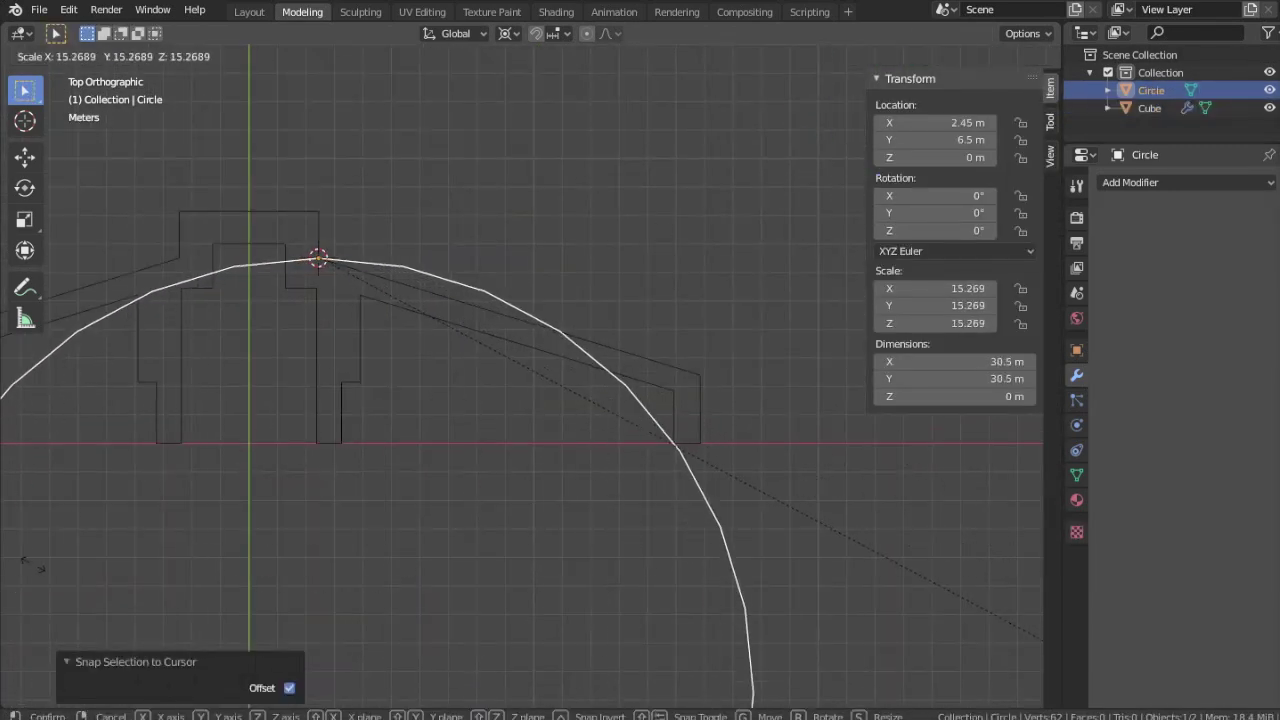
type("s")
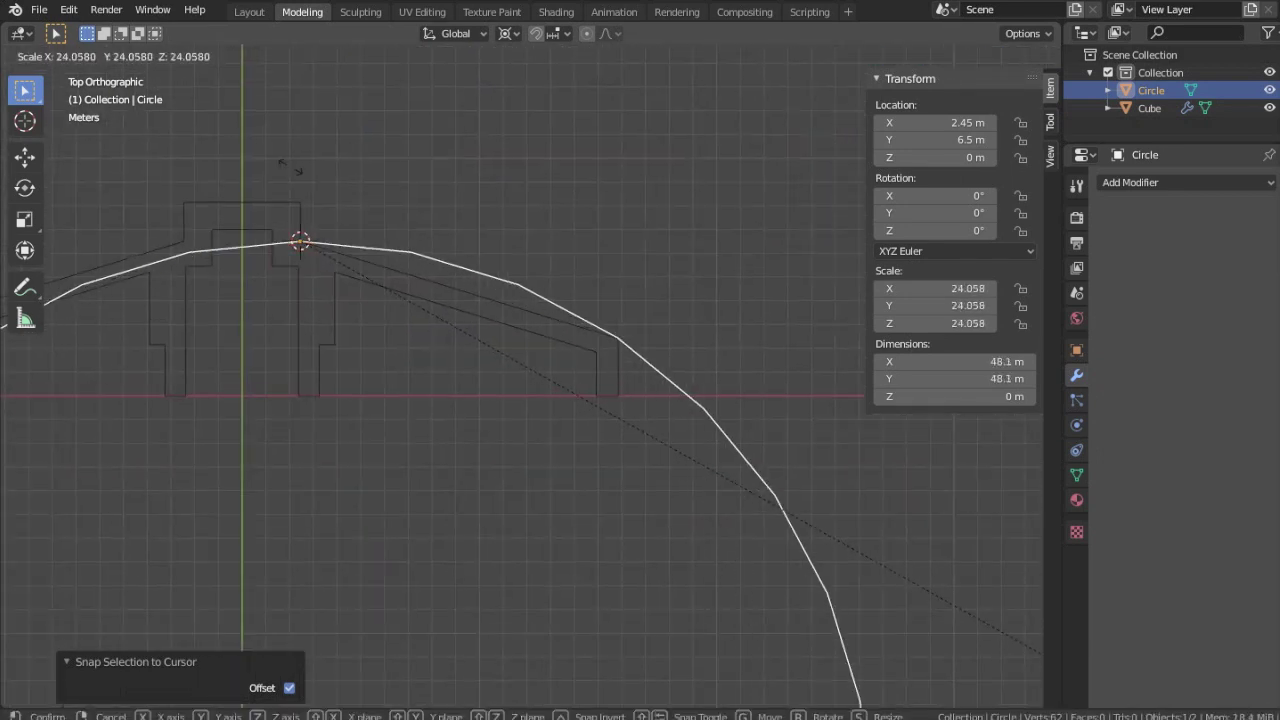
type("24")
key("Return")
scroll(449, 257, "up", 1)
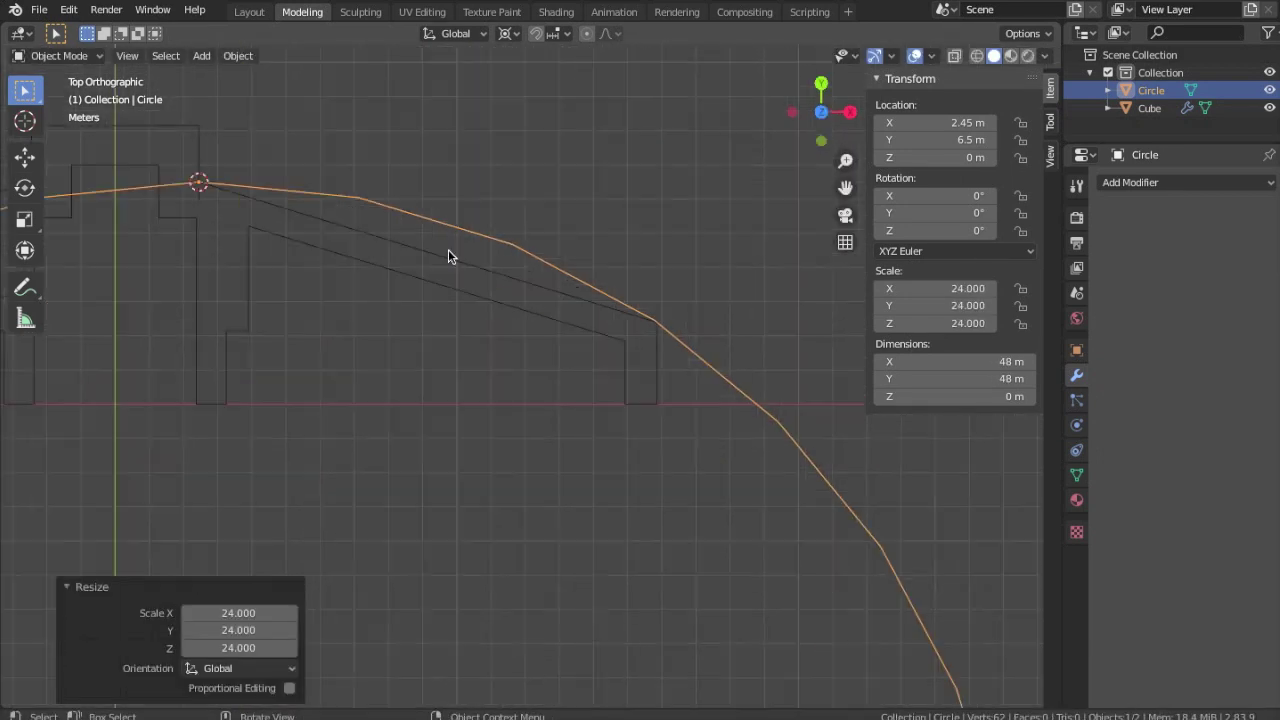
key("ctrl+1")
scroll(606, 357, "up", 3)
scroll(573, 396, "up", 2)
scroll(573, 396, "down", 3)
scroll(523, 380, "down", 3)
key("ctrl+z")
Step: Snap the circle to the Cube's top roof vertex and enlarge it slightly to fit the slope
key("Tab")
left_click(238, 55)
key("Escape")
key("shift+s")
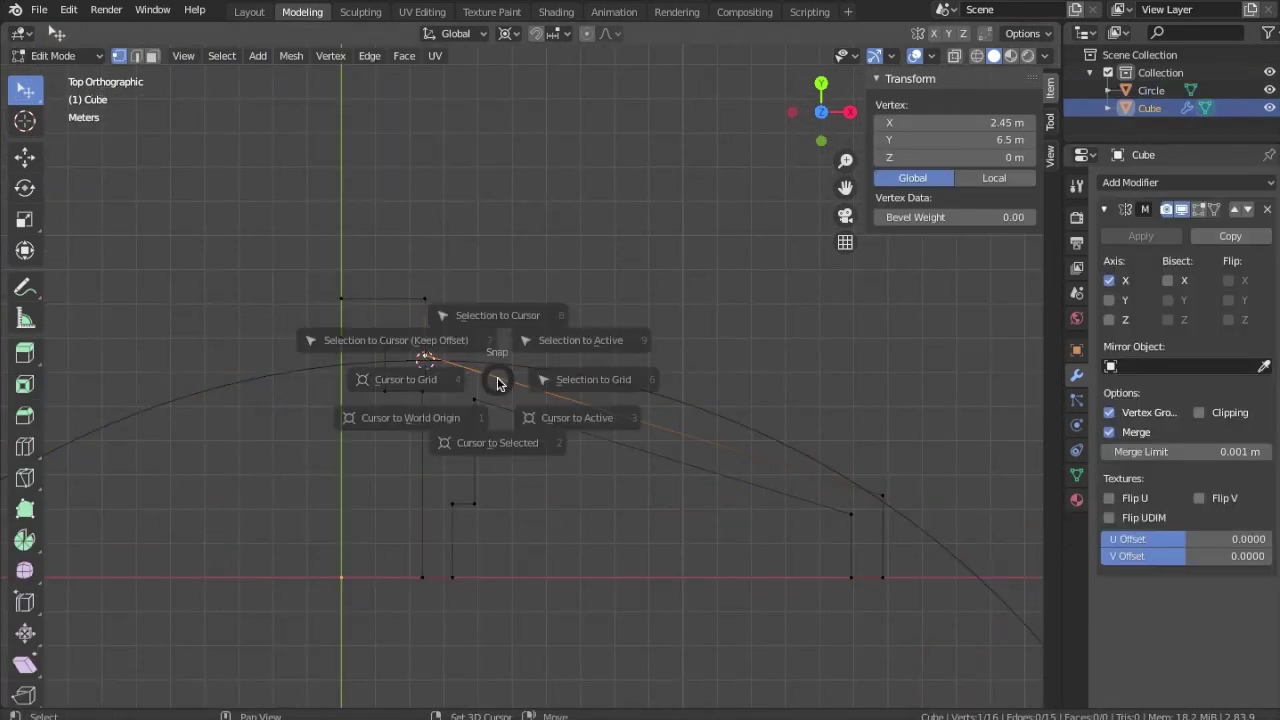
left_click(420, 330)
scroll(509, 374, "up", 3)
key("s")
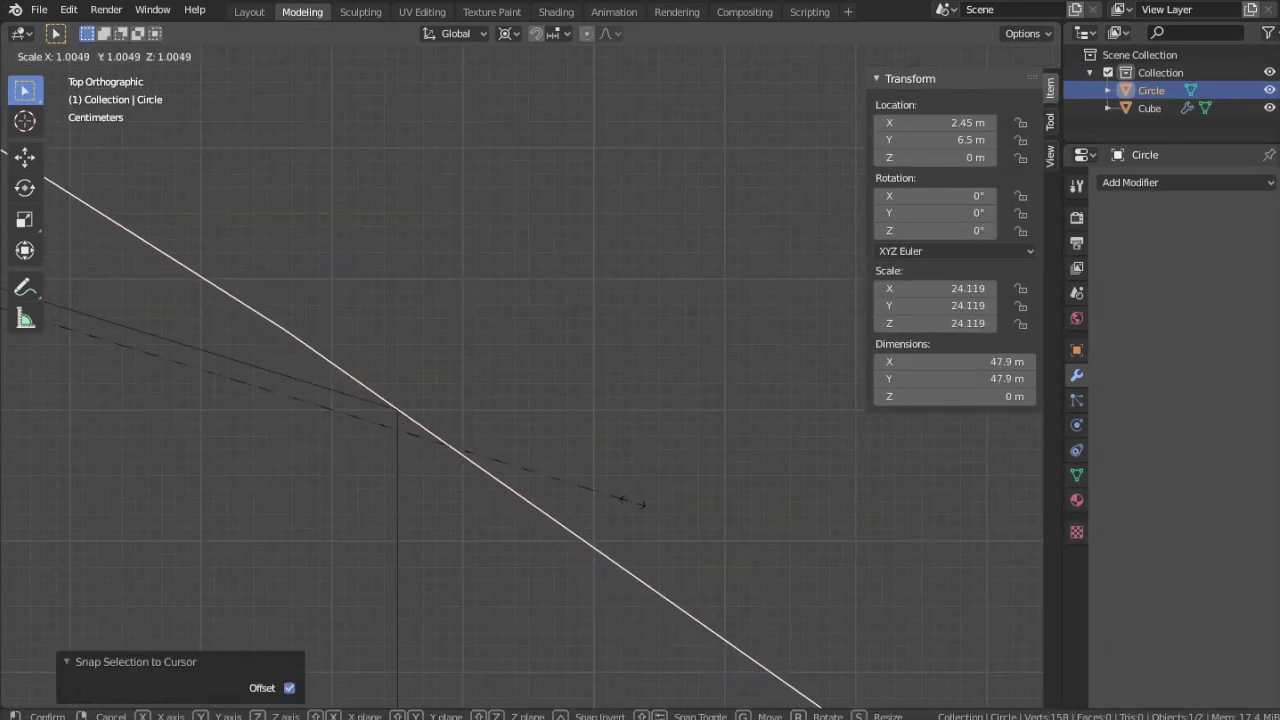
left_click(630, 502)
scroll(450, 353, "down", 3)
Step: Apply all transforms to the roughly 47.9 m circle
key("ctrl+a")
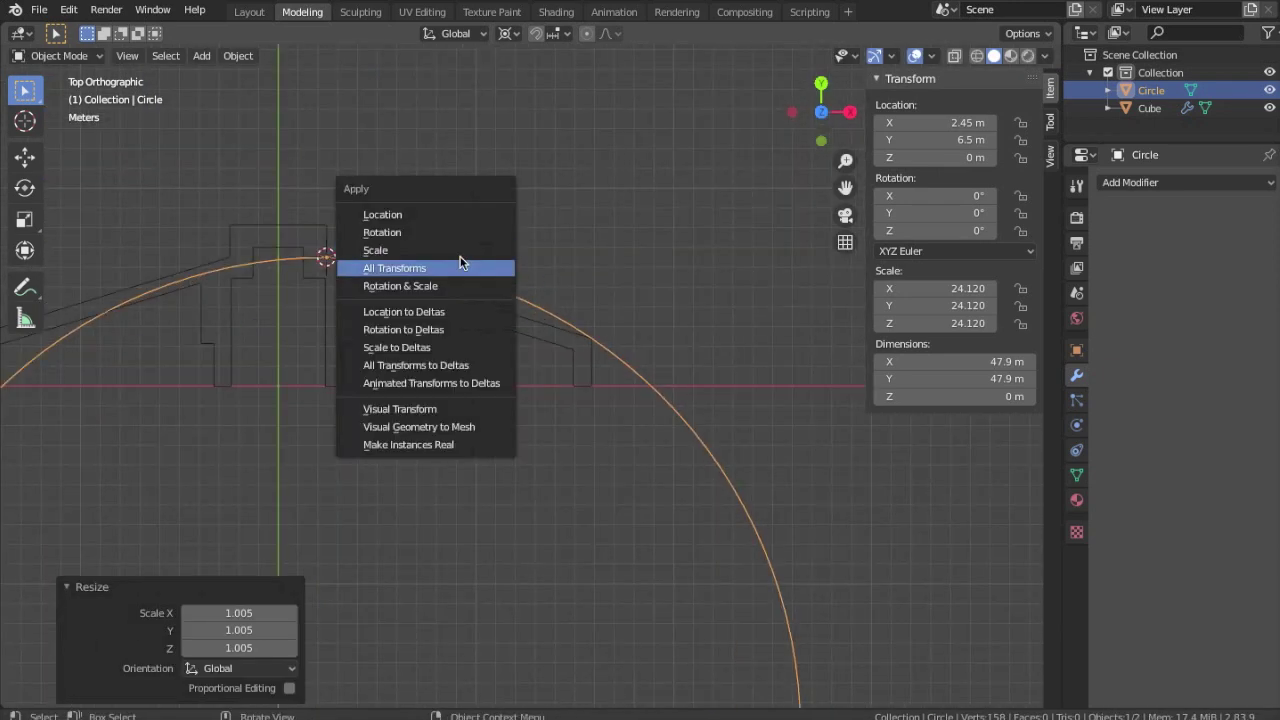
left_click(461, 268)
key("Tab")
scroll(643, 371, "up", 3)
key("Tab")
scroll(474, 305, "up", 2)
Step: Join the circle into the Cube outline and enter edit mode on the combined mesh
left_click(542, 291, "shift")
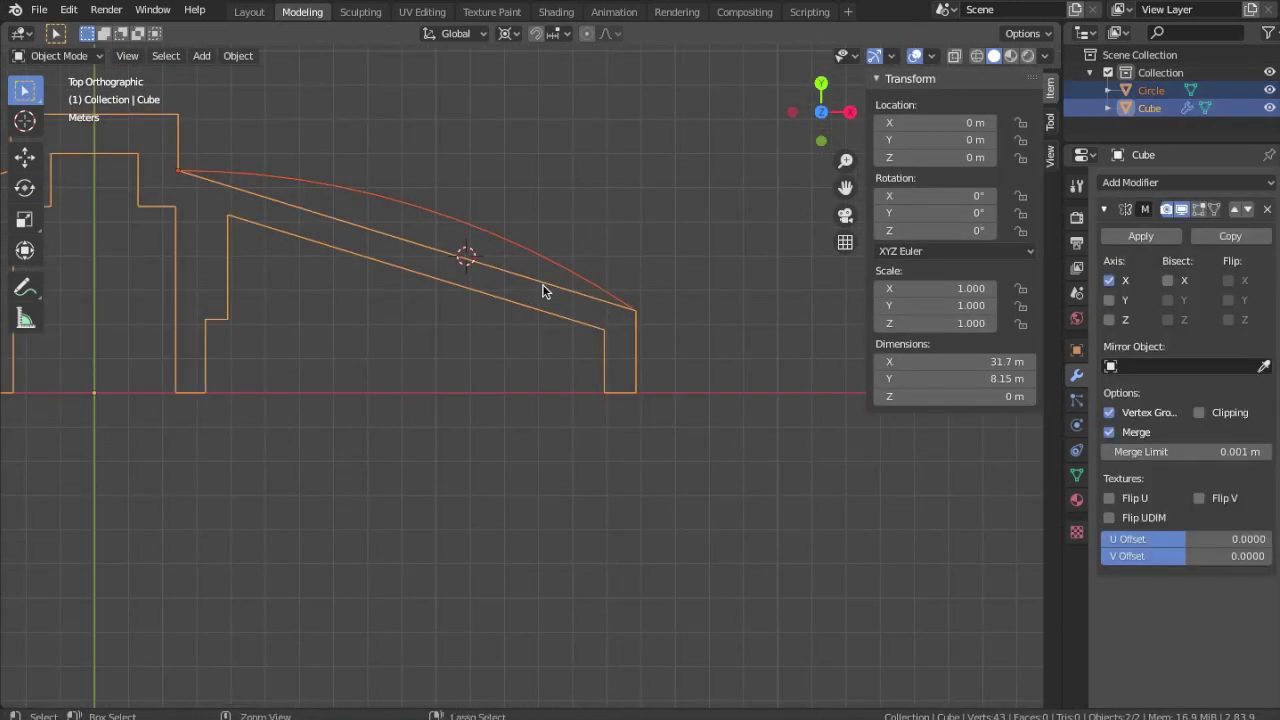
key("ctrl+j")
key("Tab")
scroll(424, 348, "up", 2)
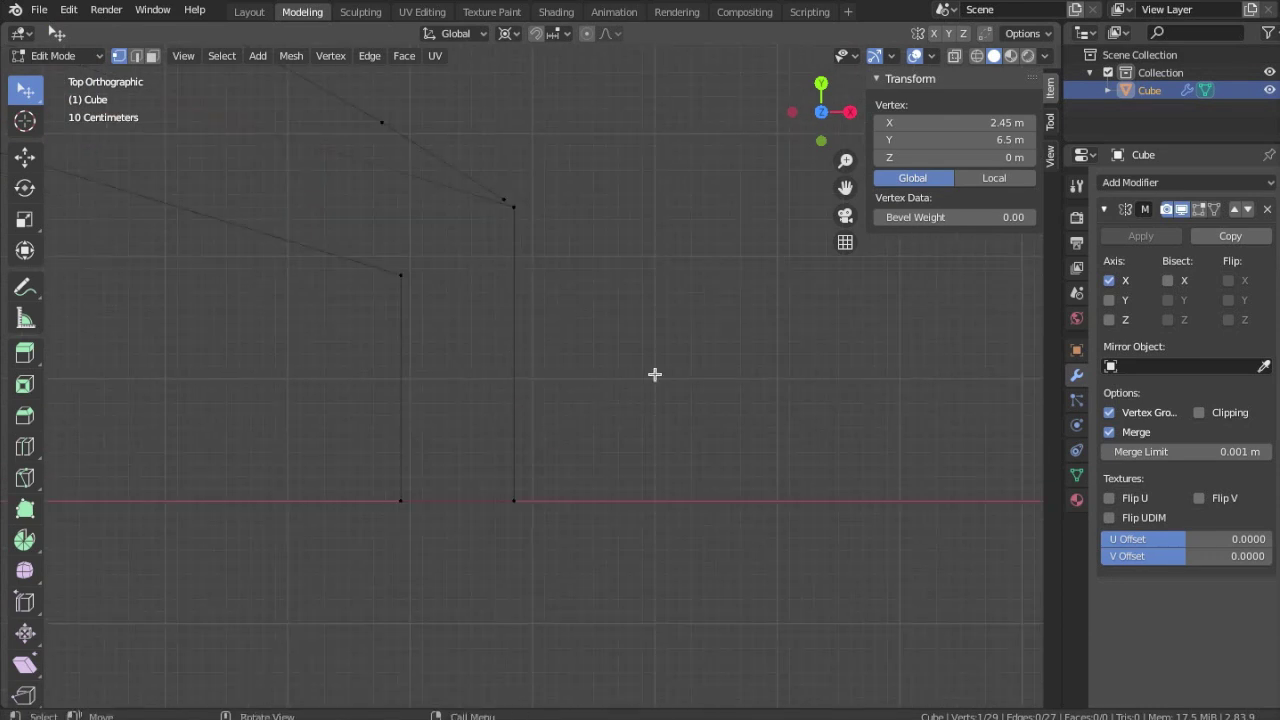
Step: Subdivide the selected edges and slide and move the new vertices into place
left_click(369, 55)
left_click(400, 177)
key("shift+v")
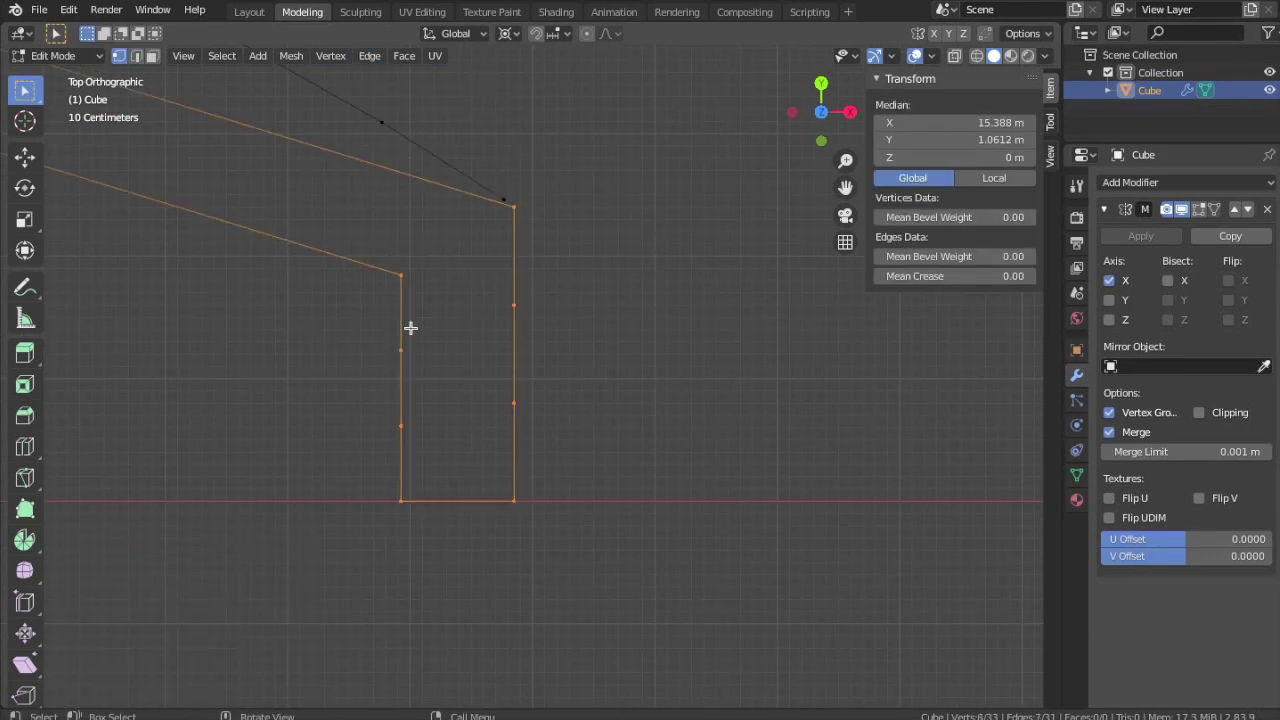
left_click(409, 329)
key("g")
left_click(577, 155)
key("shift+v")
left_click(614, 563)
scroll(523, 171, "up", 1)
Step: Select the linked edge chain and add a new vertex along the bottom of the outline
left_click(523, 171, "alt")
scroll(510, 301, "down", 4)
key("alt+a")
scroll(480, 420, "up", 4)
left_click(471, 446)
scroll(400, 460, "up", 2)
key("alt+a")
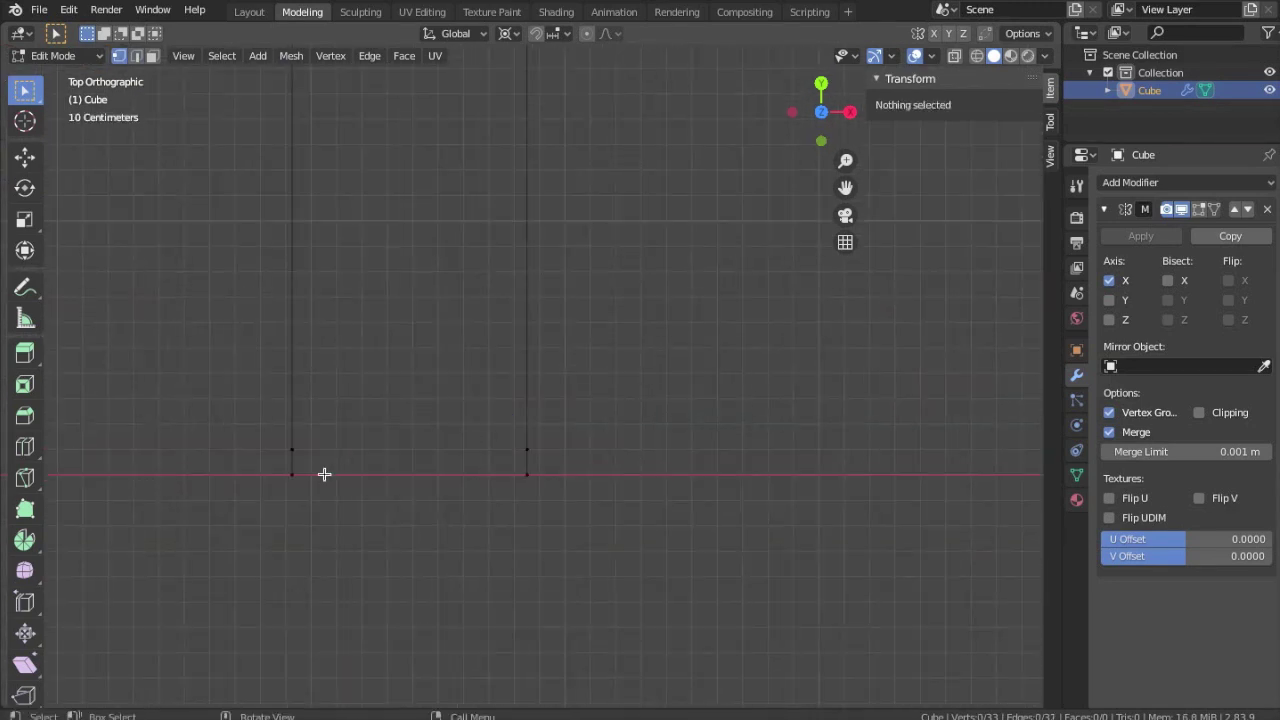
right_click(521, 474, "ctrl")
Step: Move the whole outline mesh up 10 cm and clear the selection
key("a")
scroll(349, 457, "down", 3)
key("g")
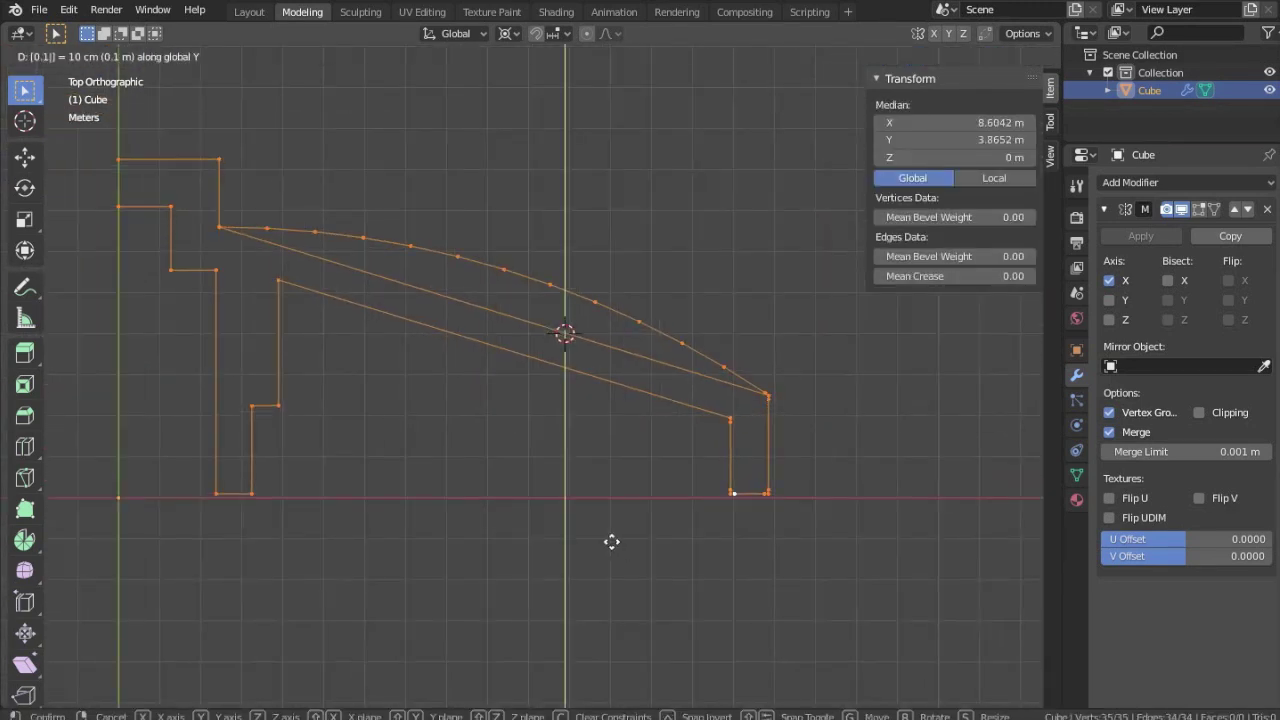
left_click(614, 537)
key("alt+a")
scroll(493, 489, "up", 3)
scroll(671, 497, "down", 2)
Step: In edge mode, select the two left horizontal edges of the outline
key("2")
left_click(709, 389)
key("alt+a")
left_click(170, 230, "shift")
left_click(226, 306, "shift")
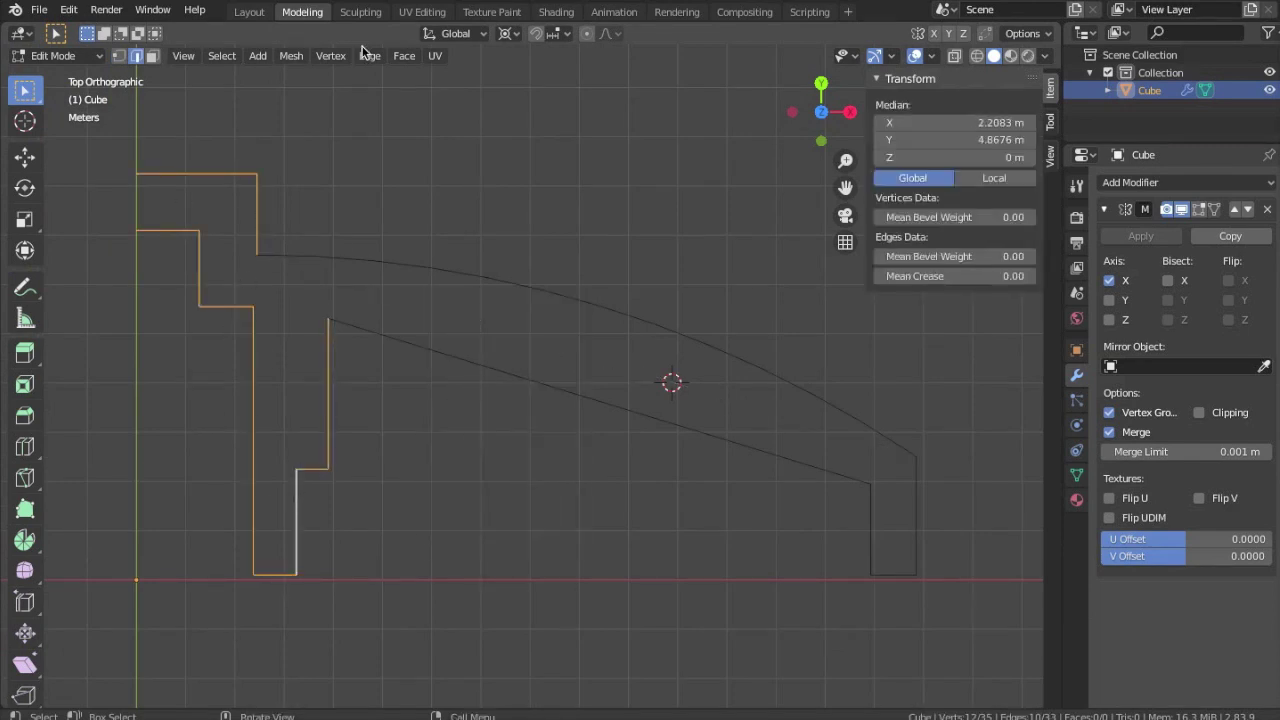
key("1")
Step: Slide the midpoint vertices along their edges, move them along X, and slide them vertically
key("shift+v")
left_click(234, 300)
key("g")
left_click(263, 560)
key("shift+v")
key("g")
key("x")
left_click(232, 387)
middle_click_drag(232, 387, 277, 440, "shift")
key("g")
key("g")
left_click(303, 194)
Step: Subdivide the short top edge and slide its new vertex to the left end
left_click(340, 266)
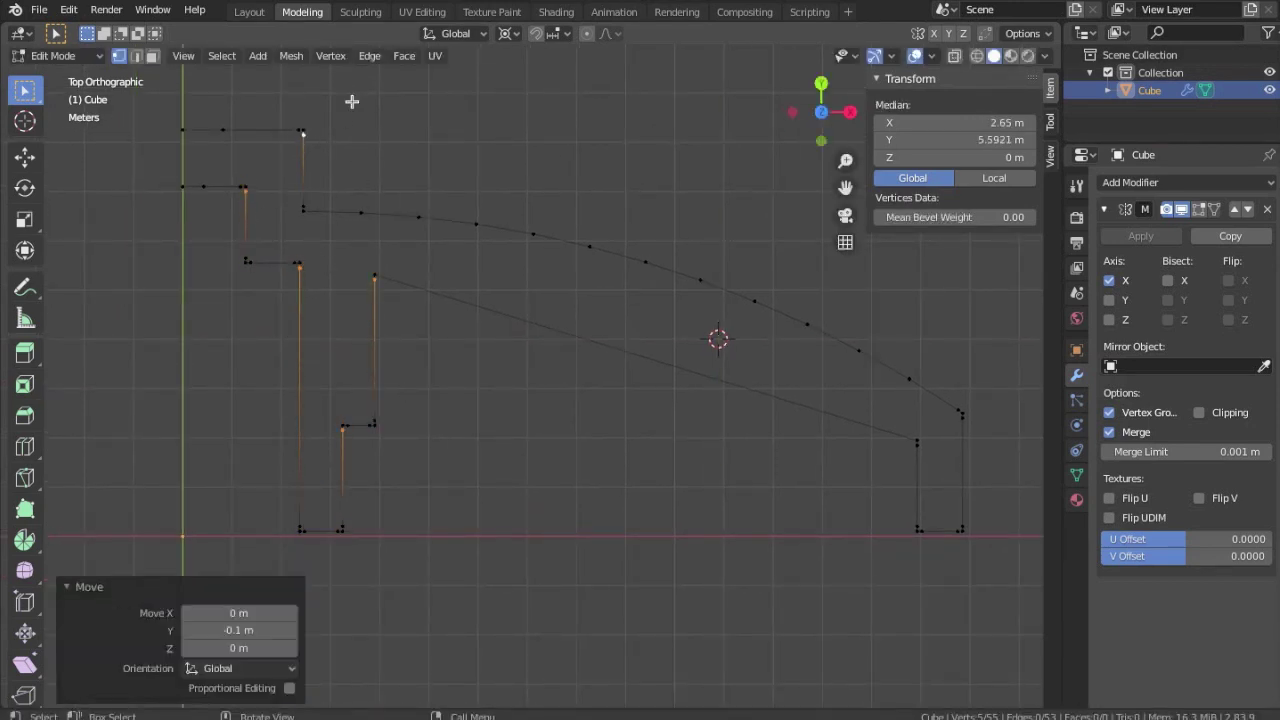
left_click_drag(220, 200, 178, 170)
left_click(177, 170)
key("a")
key("alt+a")
right_click(440, 163)
left_click(440, 165)
left_click(332, 211)
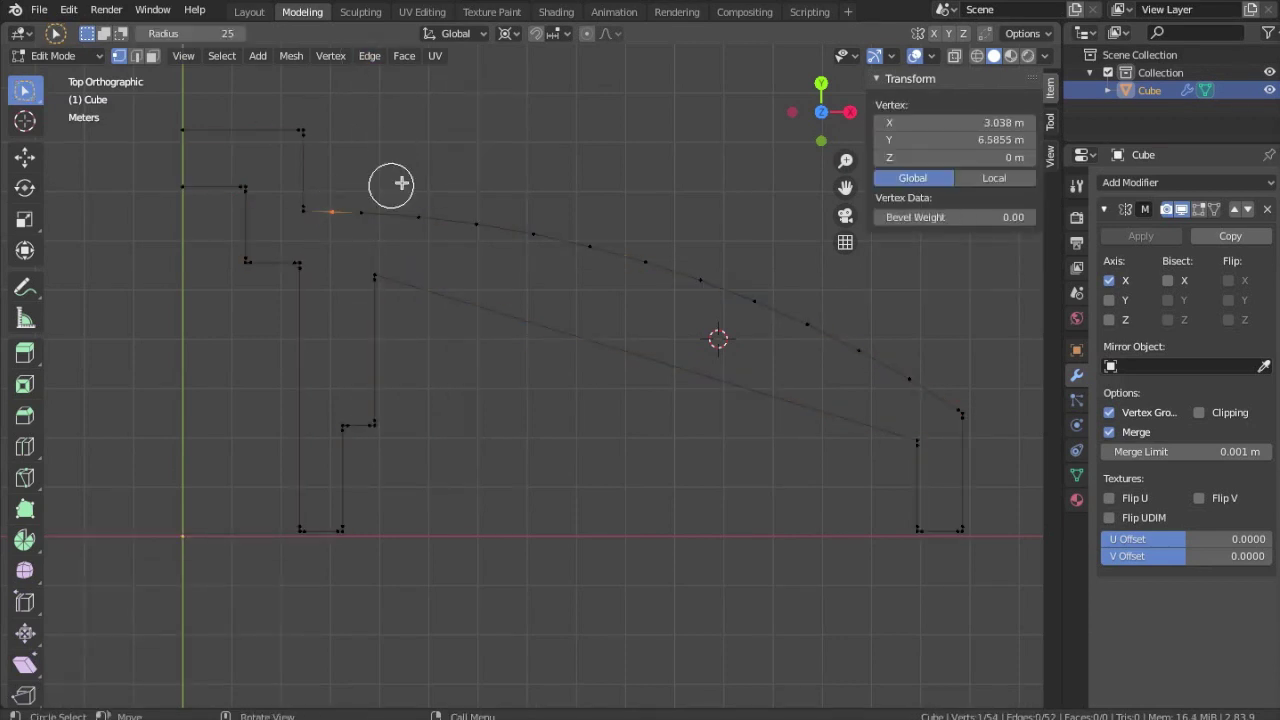
left_click(340, 173)
key("alt+a")
left_click(26, 91)
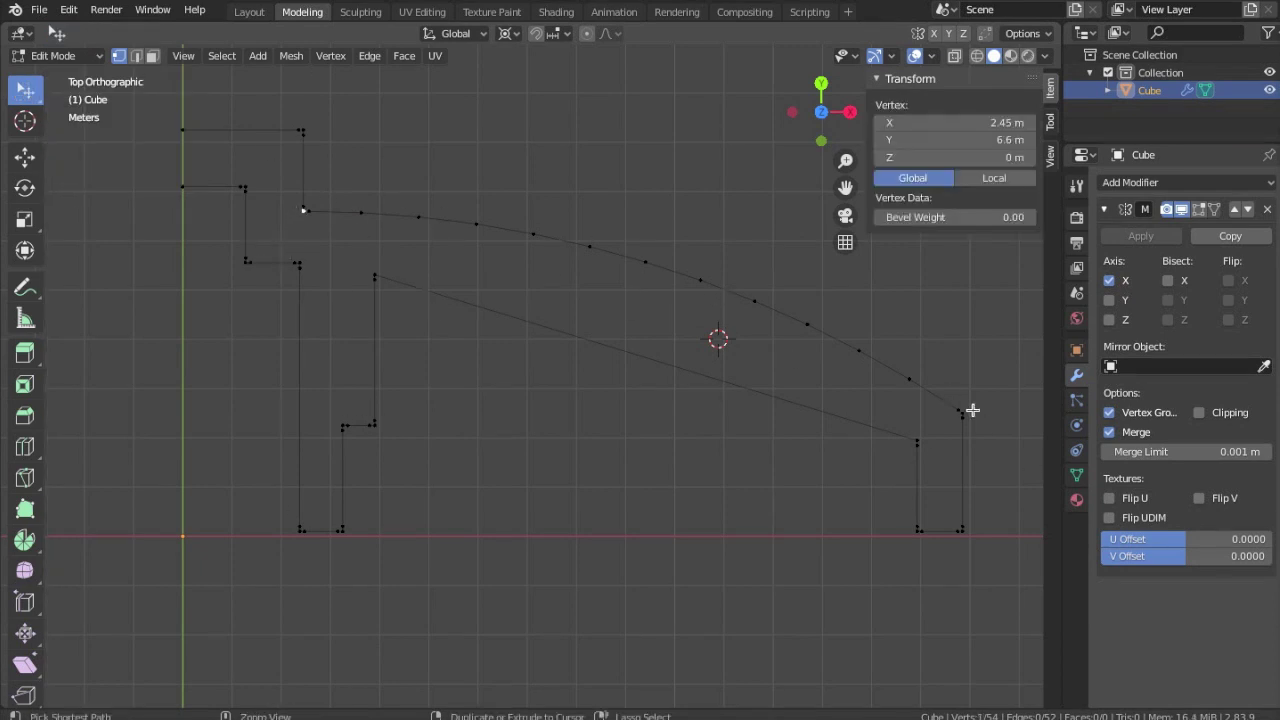
Step: Duplicate the curved arc of the profile and offset the copy along Y
left_click(962, 411, "ctrl")
scroll(770, 382, "down", 2)
key("shift+d")
key("KP_7")
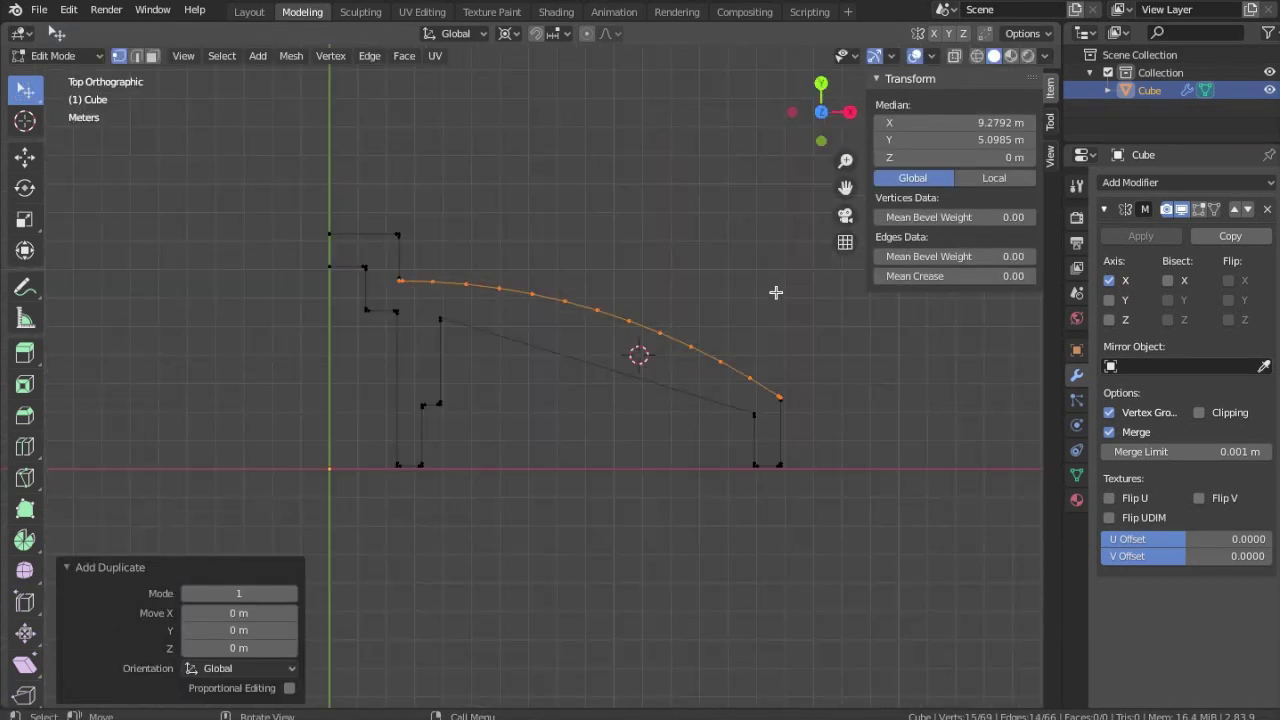
key("y")
key("Return")
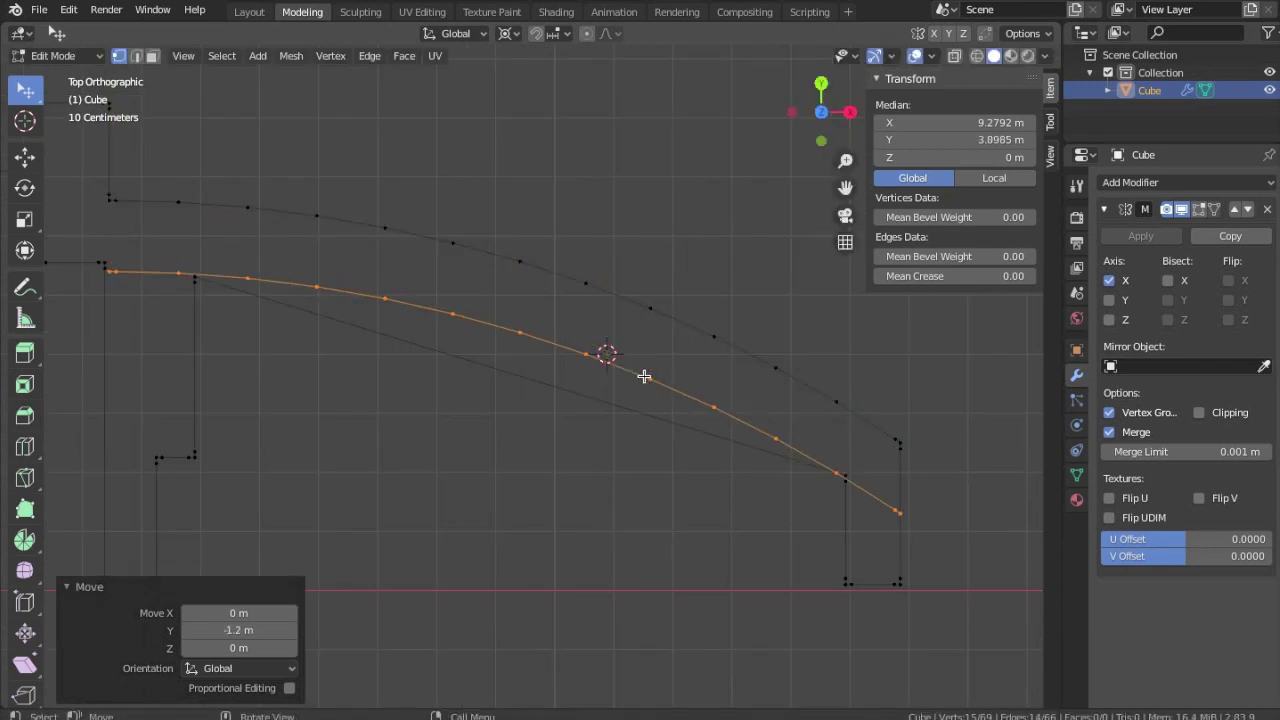
key("alt+a")
Step: Select the copied arc's end vertex and the profile edges that need adjusting
scroll(893, 480, "up", 2)
scroll(893, 480, "up", 2)
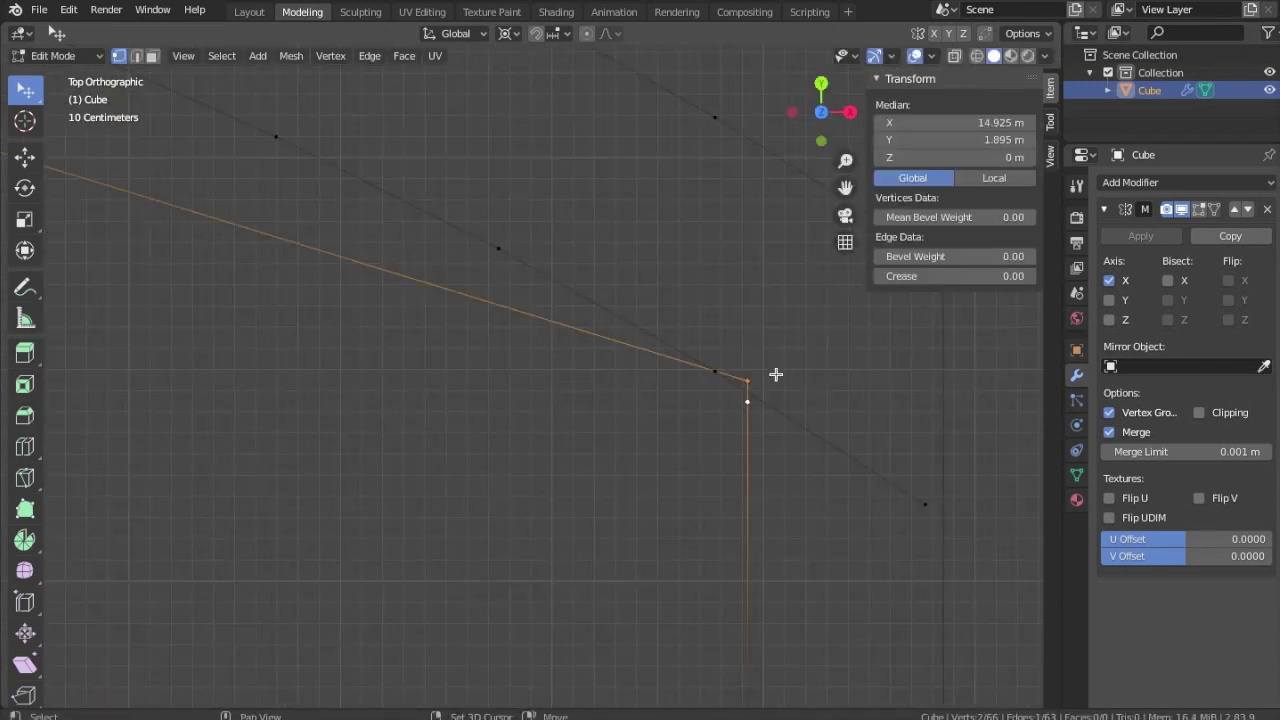
left_click(894, 465)
left_click(737, 349)
key("alt+a")
scroll(617, 420, "up", 3)
Step: Move the profile vertices along Y, vertex-slide one into place, and return to object mode
left_click(449, 475)
key("g")
key("y")
left_click(501, 518)
left_click(449, 463)
key("shift+v")
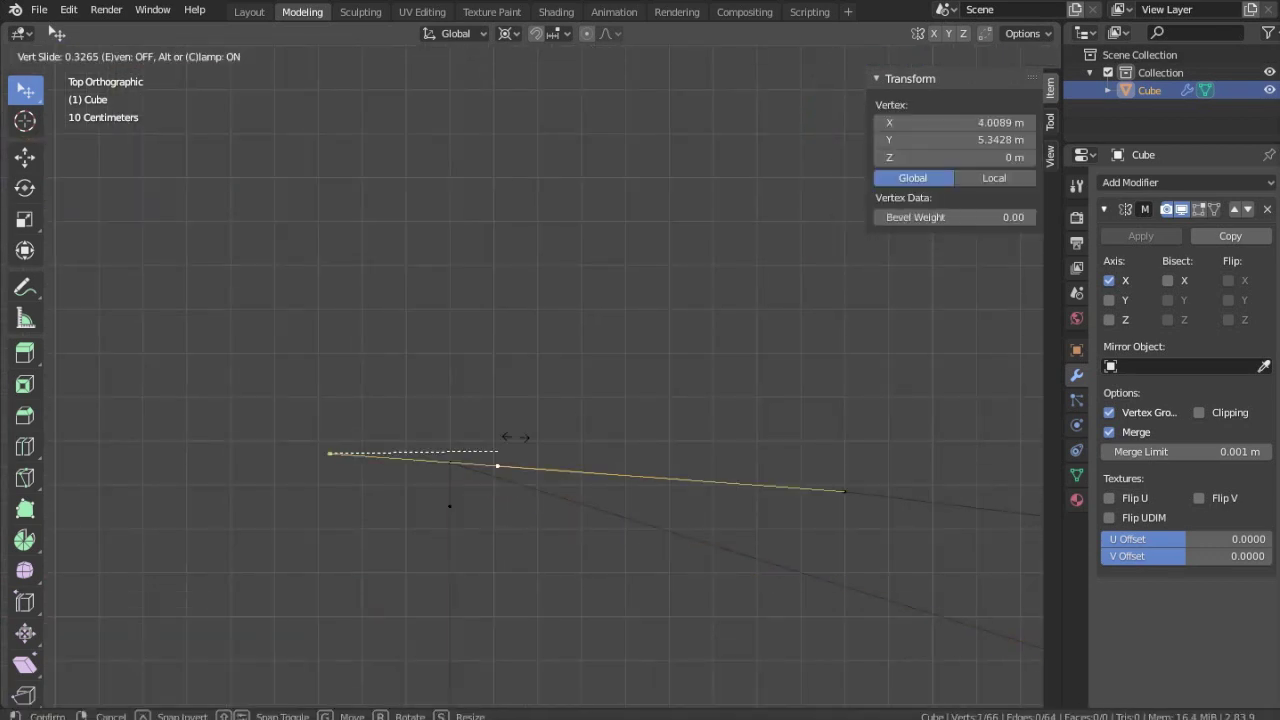
scroll(543, 360, "down", 5)
key("alt+a")
scroll(543, 383, "down", 2)
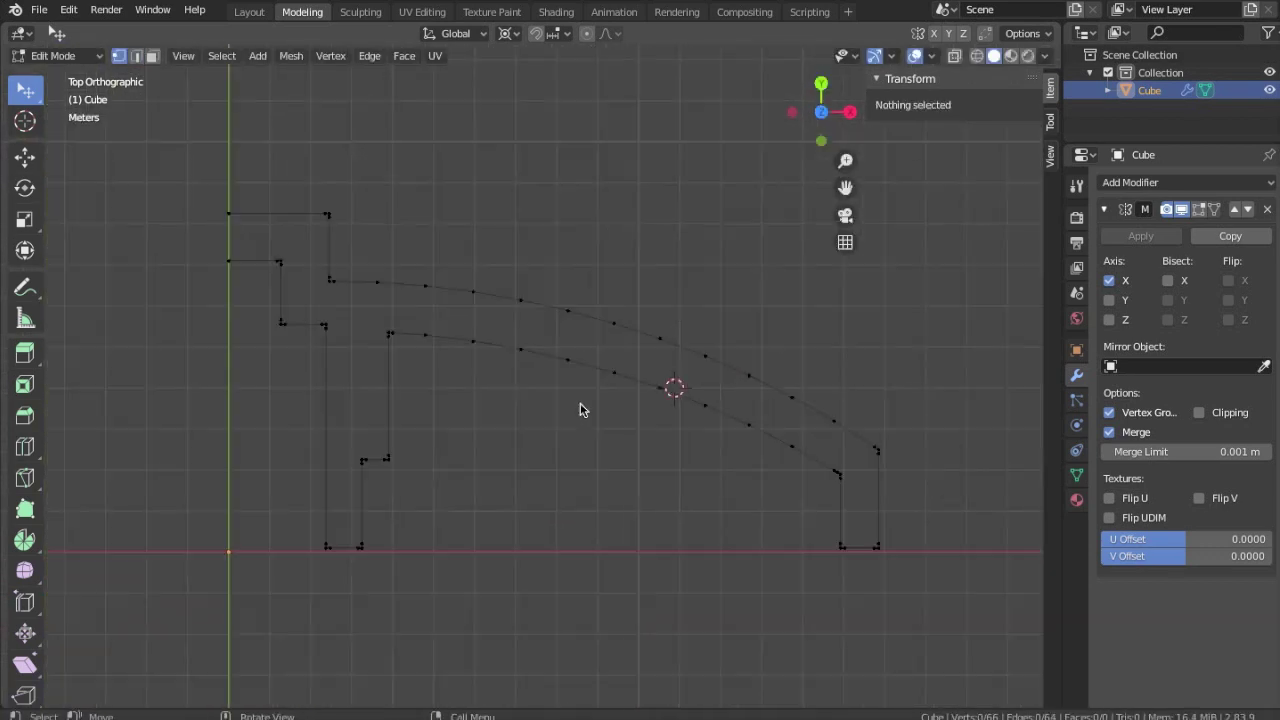
key("Tab")
middle_click_drag(580, 409, 430, 408)
Step: Rotate the profile 90° on X, apply rotation and scale, and remove the Mirror modifier
key("r")
key("x")
key("9")
key("0")
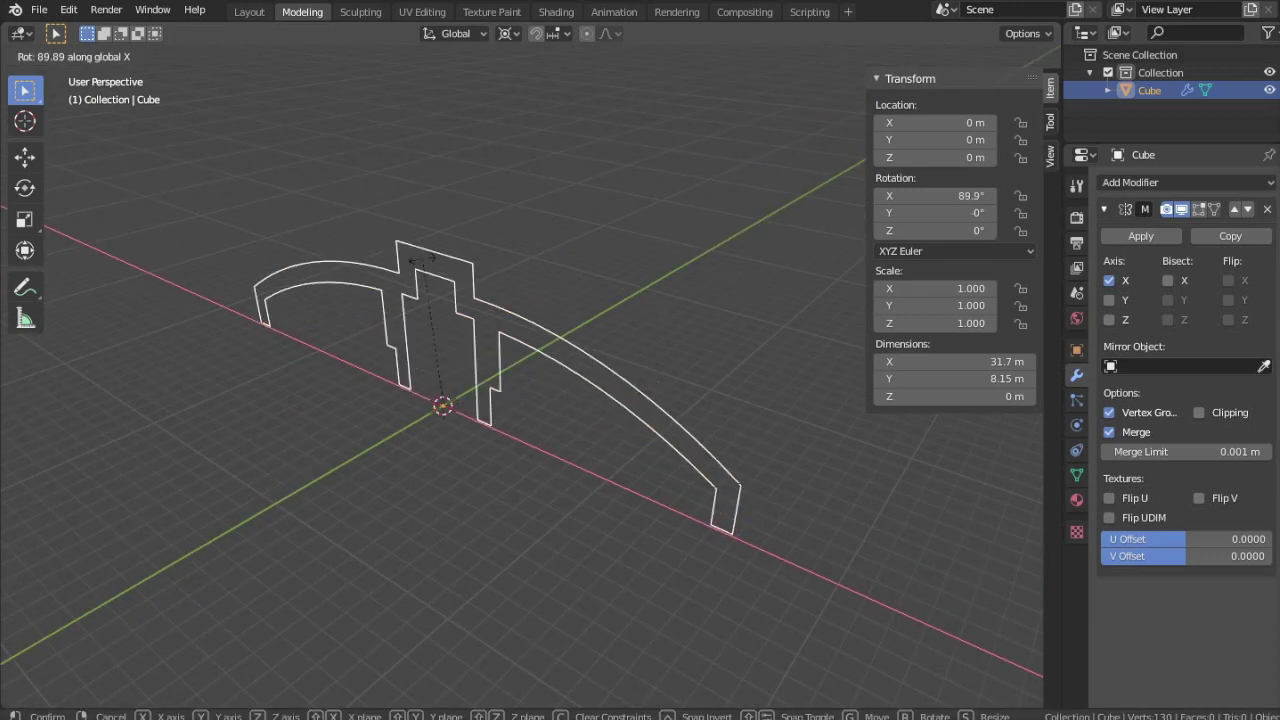
key("Return")
key("ctrl+a")
left_click(1270, 211)
key("Tab")
key("Tab")
key("Tab")
key("Tab")
Step: Add a Screw modifier to spin the profile into a 90° wedge and save the file
left_click(1130, 182)
left_click(916, 418)
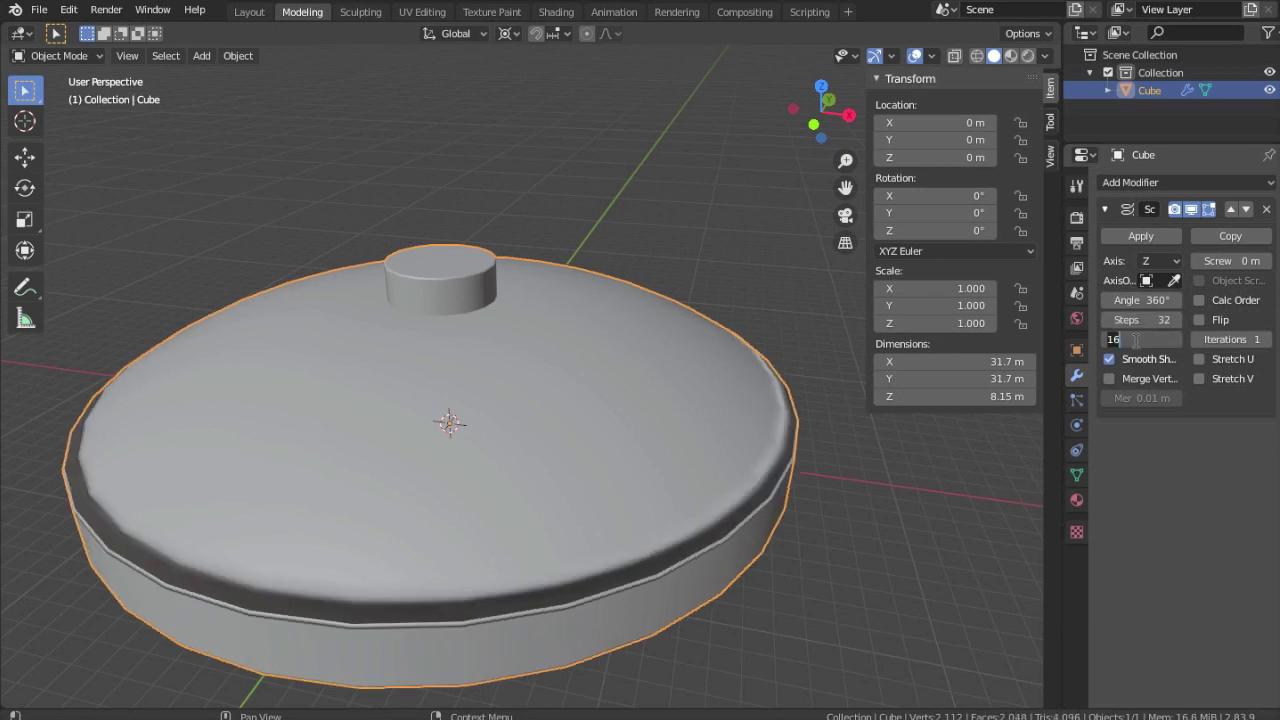
left_click(1199, 300)
key("KP_5")
mouse_move(620, 442)
middle_mouse_down()
mouse_move(616, 87)
mouse_move(617, 296)
mouse_move(650, 300)
middle_mouse_up()
scroll(617, 296, "up", 3)
key("ctrl+s")
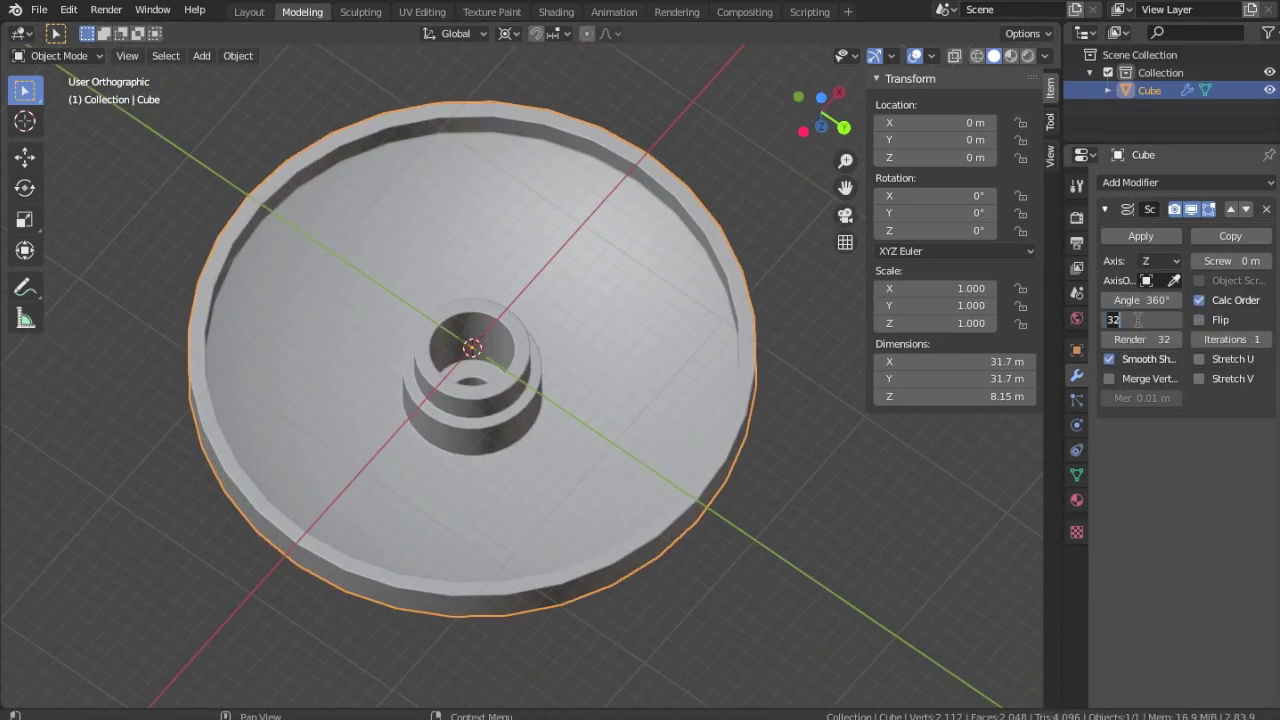
mouse_move(562, 374)
middle_mouse_down()
mouse_move(485, 321)
mouse_move(509, 293)
middle_mouse_up()
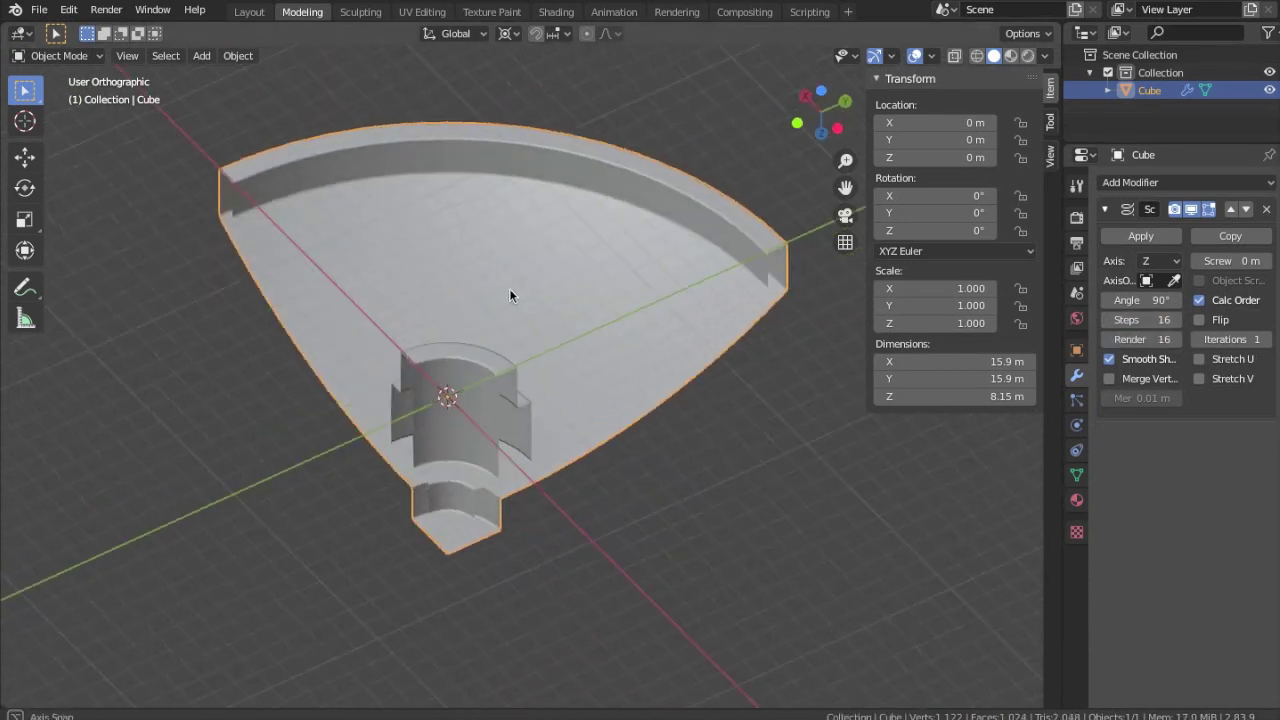
Step: Add a Mirror modifier to the wedge on both X and Y axes
left_click(1185, 182)
left_click(925, 337)
left_click(1109, 527)
key("Tab")
key("Tab")
mouse_move(576, 349)
middle_mouse_down()
mouse_move(543, 306)
mouse_move(654, 433)
middle_mouse_up()
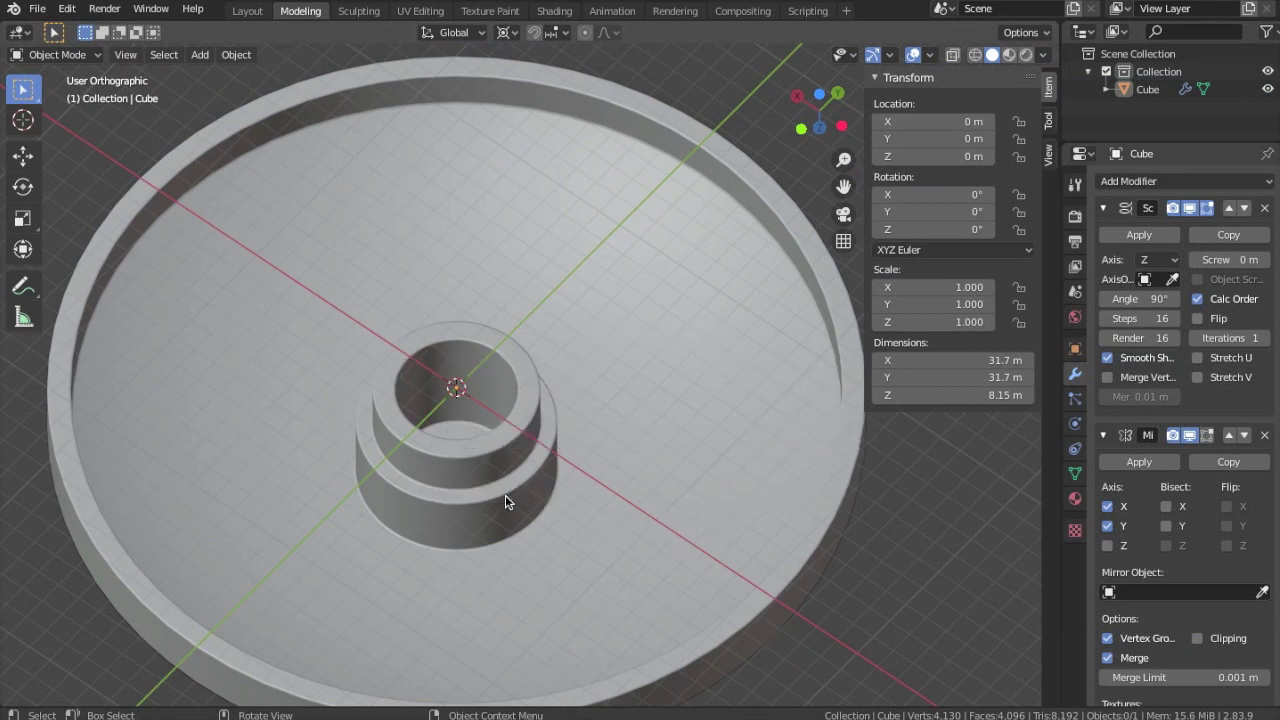
Step: Add a cube at the cap's centre with Subdivision Surface level 3 and apply its scale
key("shift+a")
left_click(616, 389)
left_click(1185, 181)
left_click(925, 463)
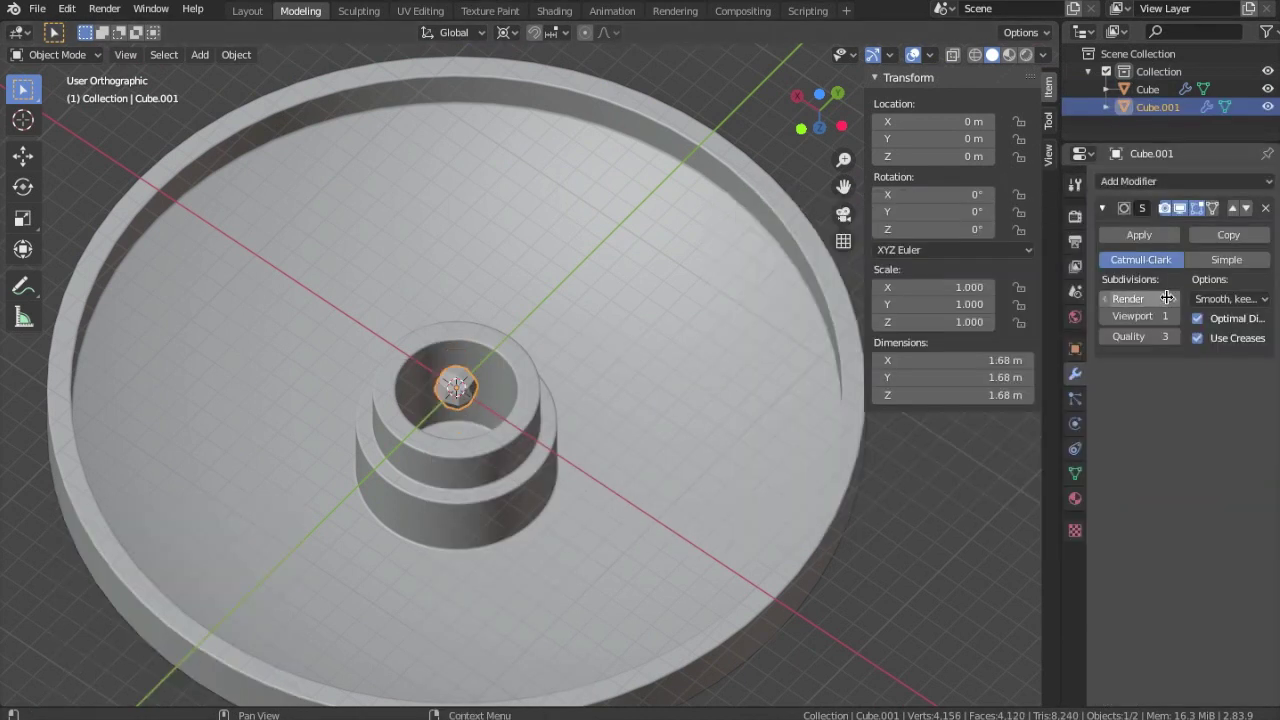
key("ctrl+3")
scroll(596, 405, "up", 4)
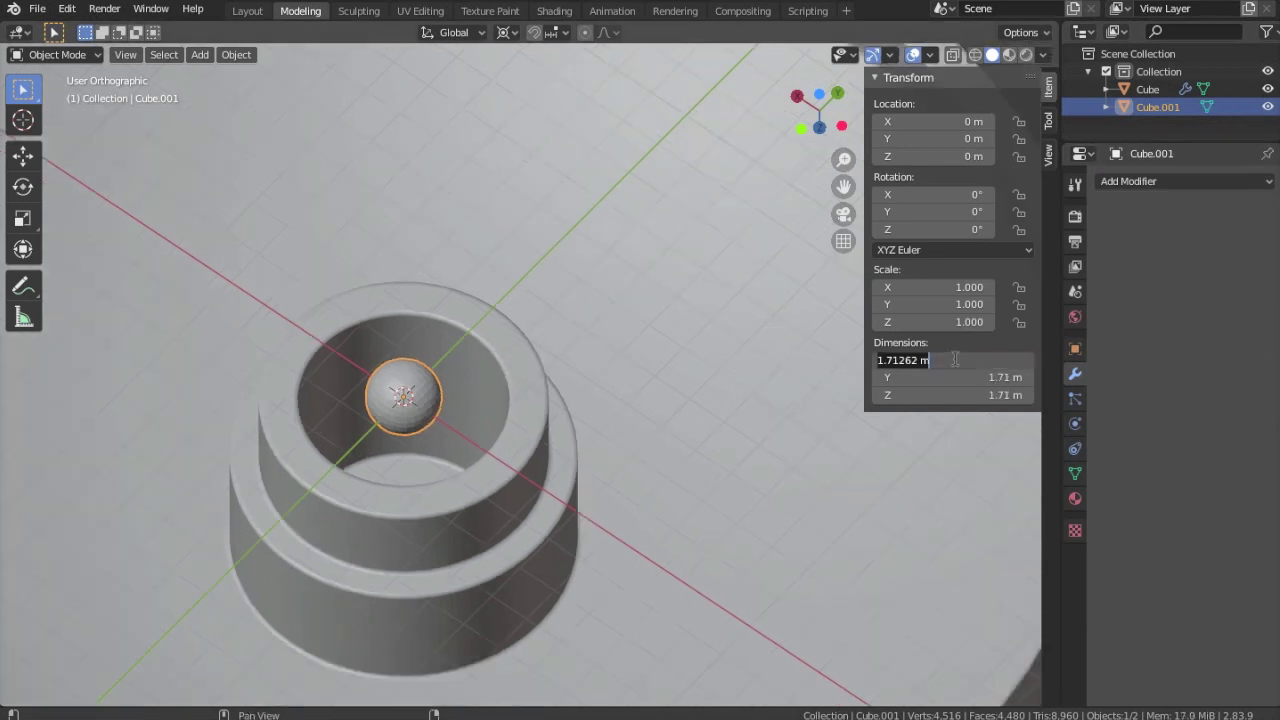
key("ctrl+KP_7")
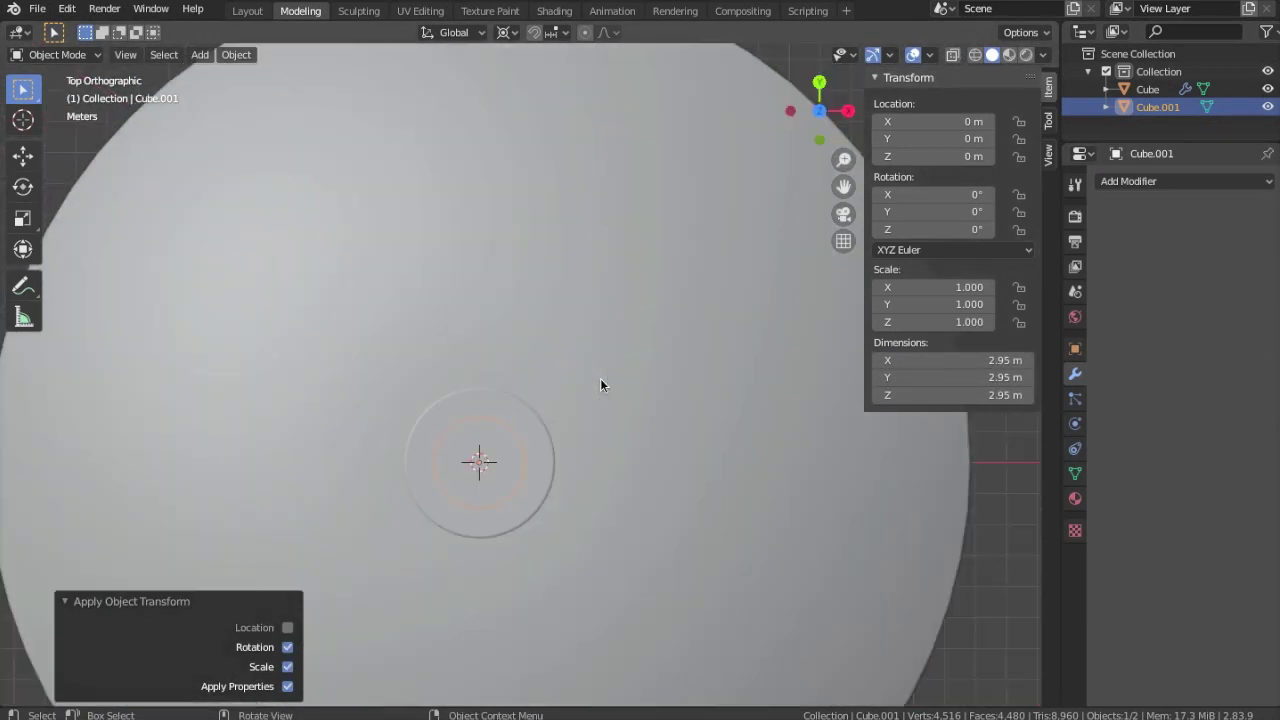
Step: Duplicate the sphere and move the copy along Y and X beside the central boss
key("shift+d")
key("y")
left_click(566, 306)
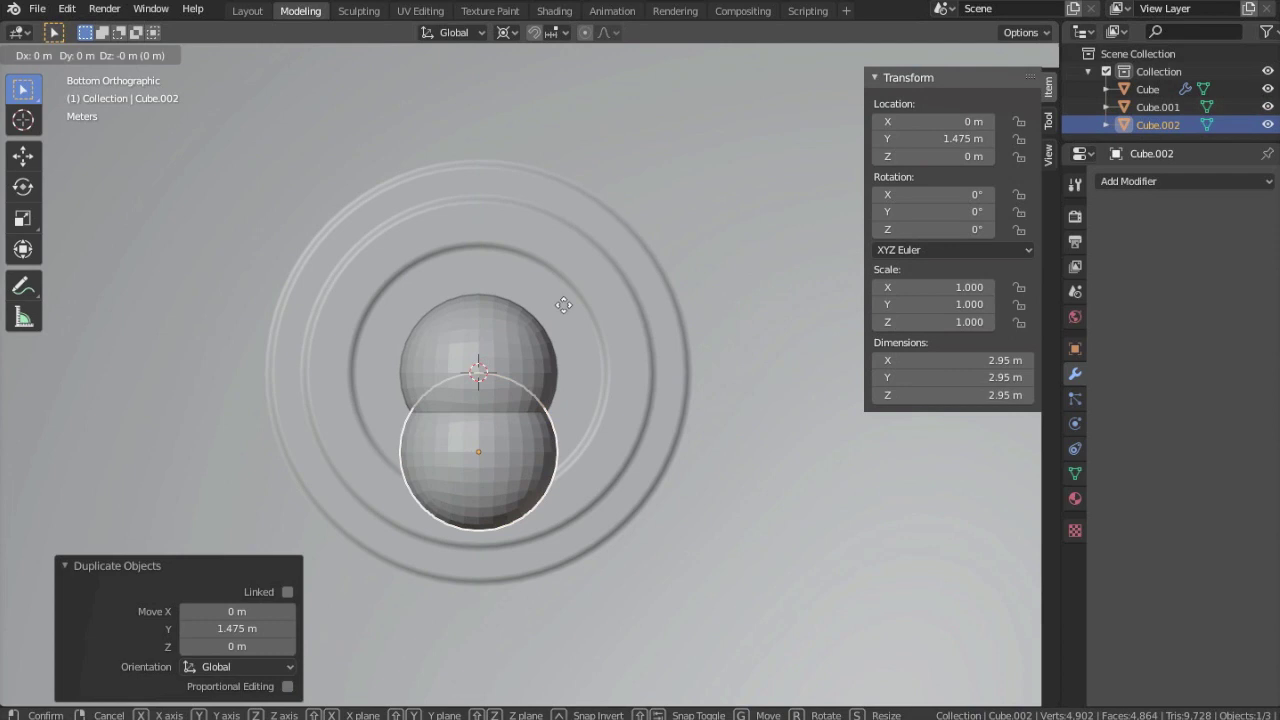
key("g")
key("x")
left_click(597, 300)
key("g")
key("x")
left_click(608, 306)
key("g")
key("y")
left_click(599, 363)
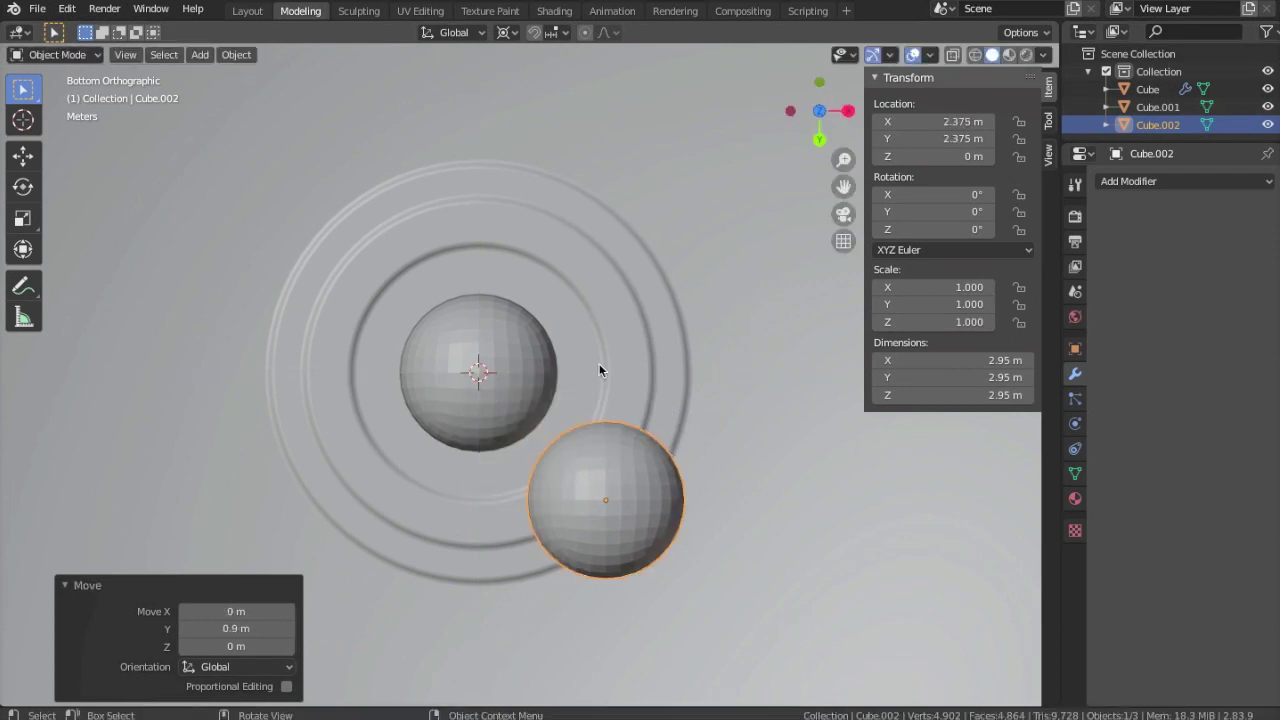
Step: Snap the 3D cursor to the copied sphere
key("Tab")
scroll(599, 363, "up", 3)
key("Tab")
scroll(666, 456, "down", 2)
key("shift+s")
key("2")
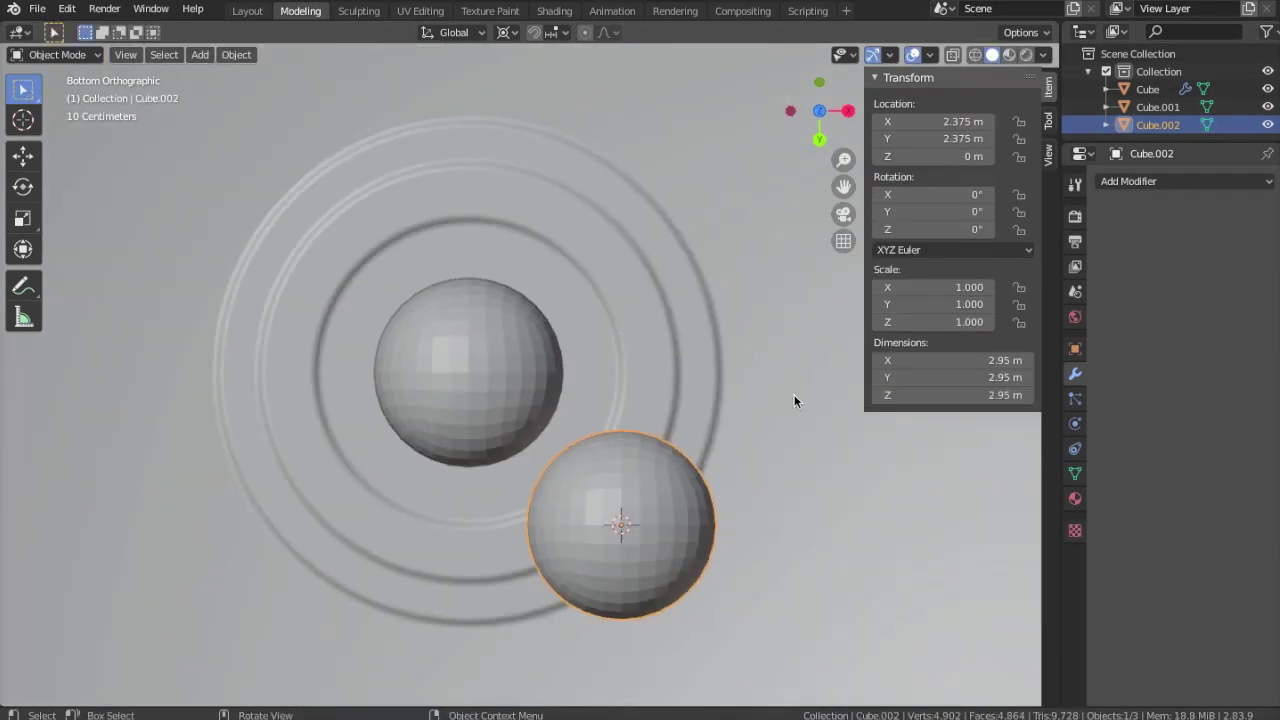
key("Tab")
key("Tab")
left_click(1048, 155)
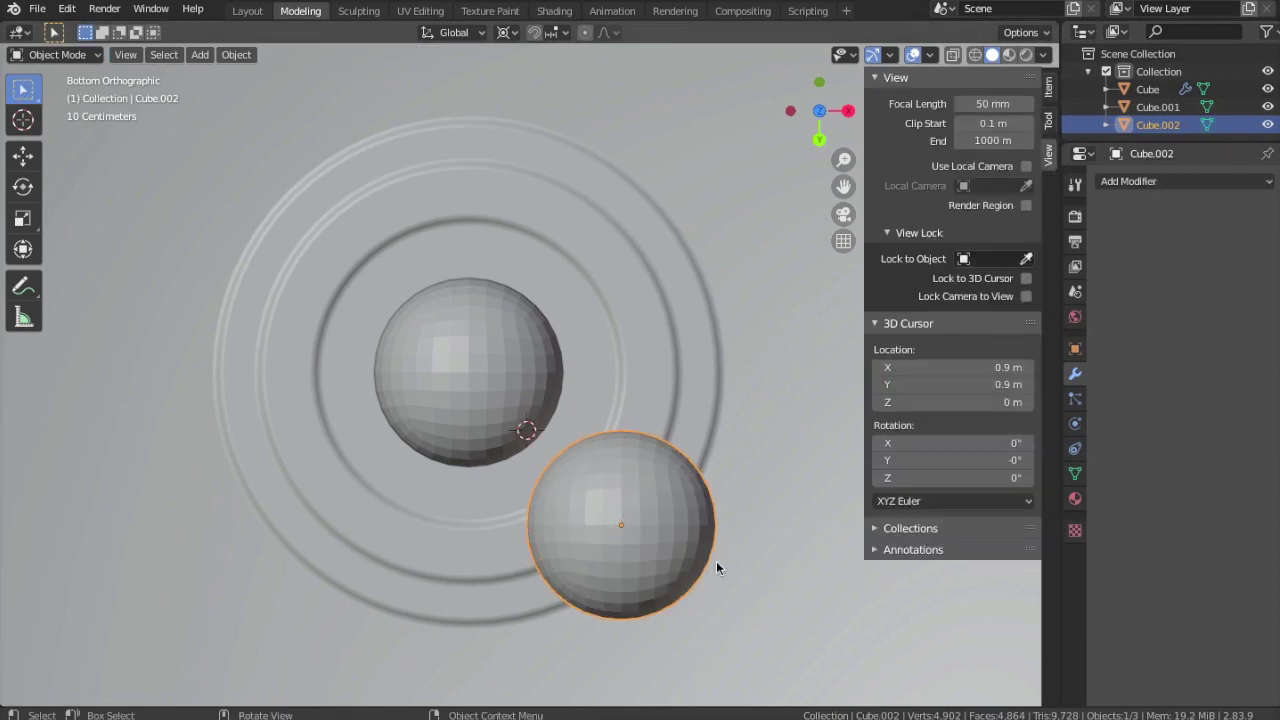
Step: Scale the copy to 0.5 around the 3D cursor, apply the scale, and select the original sphere
type("s0.5")
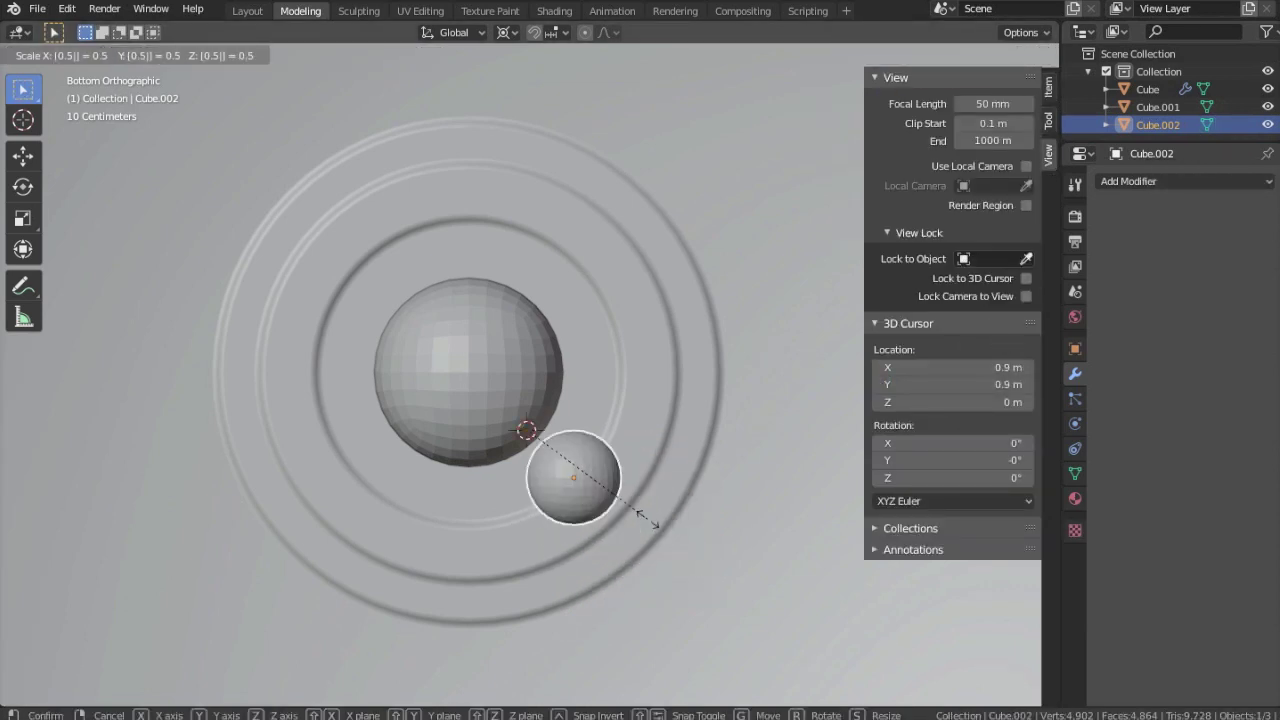
key("Return")
key("shift+s")
key("2")
key("ctrl+a")
left_click(436, 279)
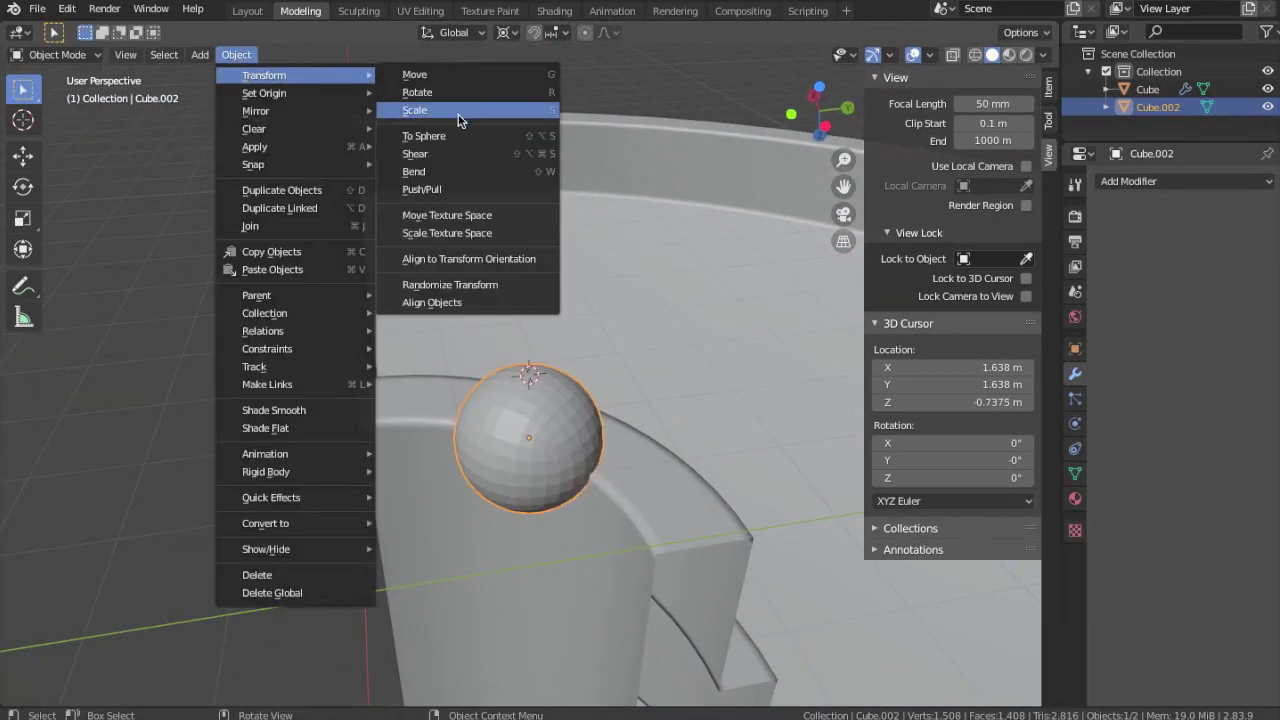
Step: Set the sphere's origin to the 3D cursor and frame it from below in solid shading
left_click(470, 108)
key("KP_1")
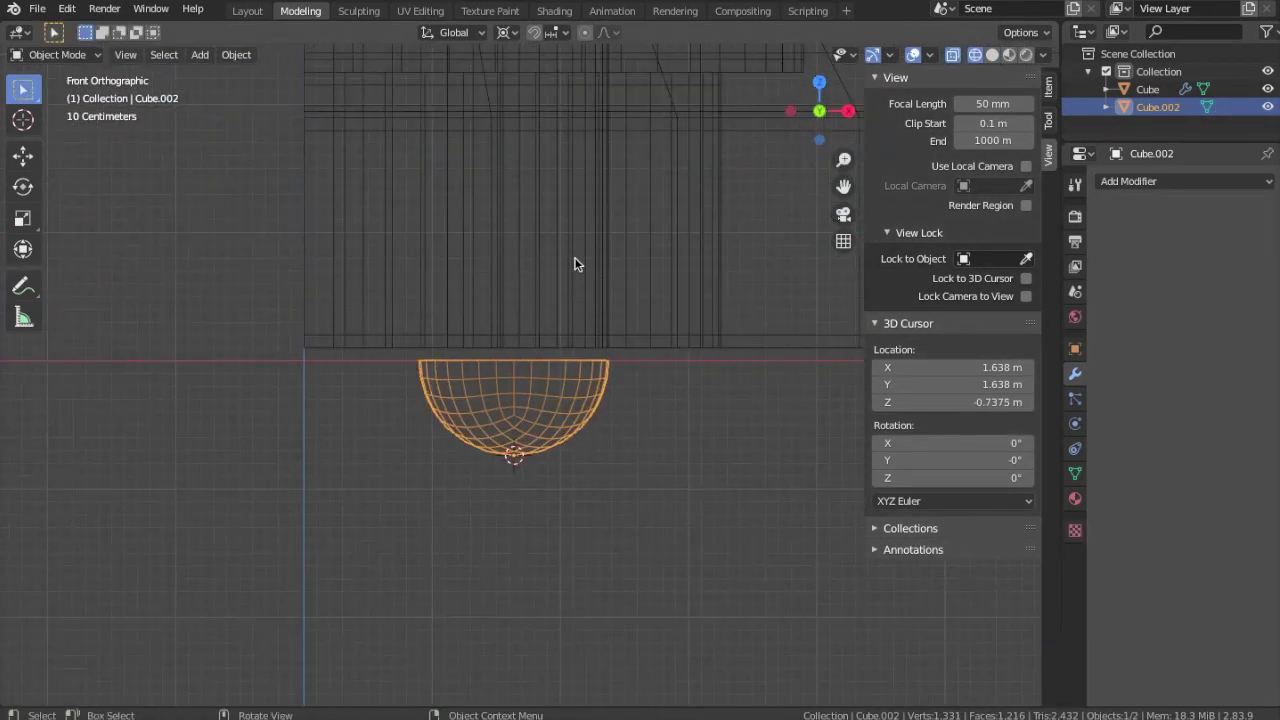
left_click(1048, 87)
middle_click_drag(918, 155, 543, 337)
key("z")
left_click(643, 337)
mouse_move(229, 306)
middle_mouse_down()
mouse_move(388, 371)
mouse_move(414, 300)
middle_mouse_up()
key("ctrl+KP_7")
key("KP_Decimal")
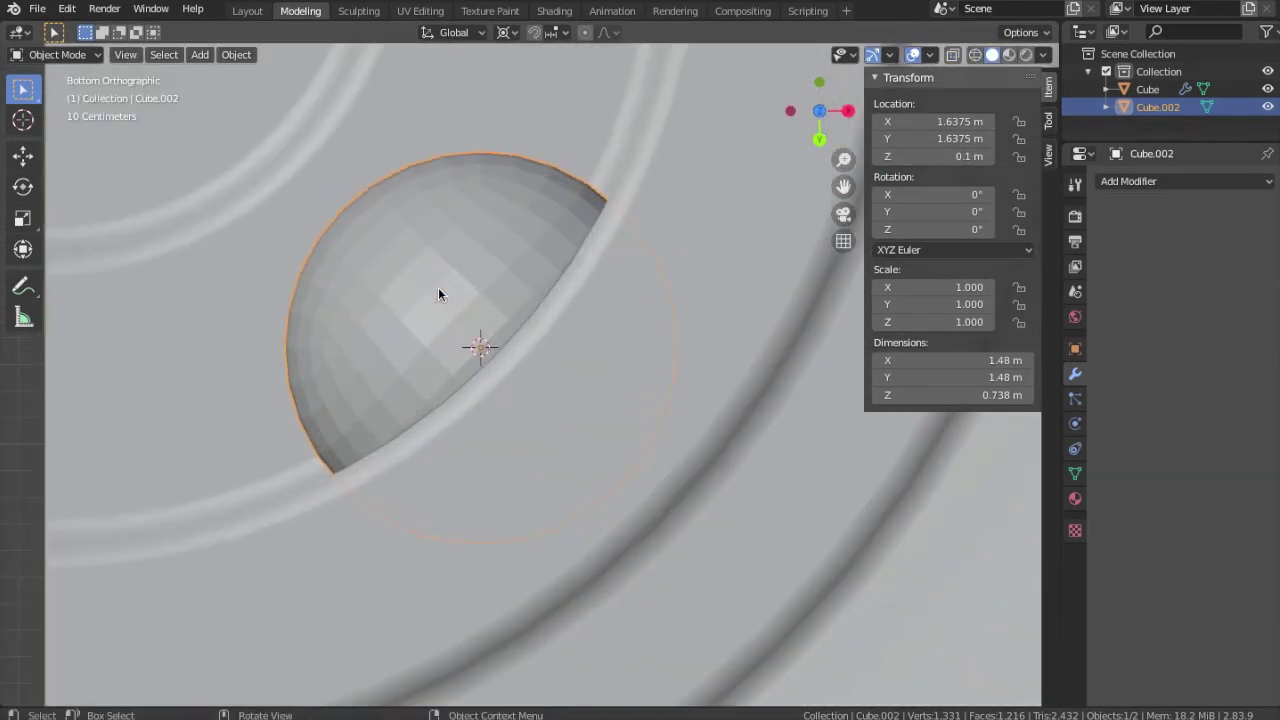
Step: In Edit Mode, delete the sphere's upper half to leave a hemisphere
key("Tab")
key("shift+z")
key("a")
key("alt+a")
left_click_drag(551, 423, 491, 385)
key("x")
key("Tab")
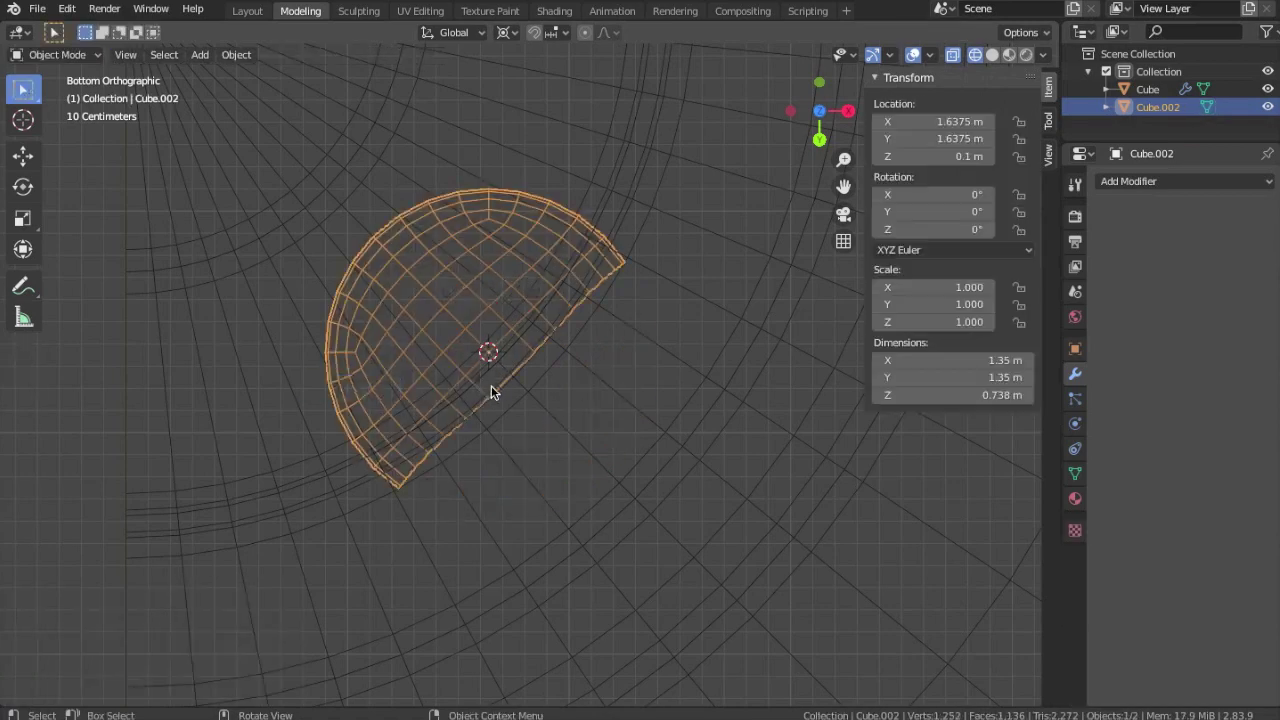
key("shift+z")
mouse_move(509, 349)
middle_mouse_down()
mouse_move(467, 360)
mouse_move(563, 322)
middle_mouse_up()
Step: Move the hemisphere into place and delete its top vertex loop
key("g")
left_click(570, 360)
mouse_move(574, 374)
middle_mouse_down()
mouse_move(588, 355)
mouse_move(505, 380)
mouse_move(520, 366)
mouse_move(513, 398)
middle_mouse_up()
key("Tab")
key("z")
left_click(472, 366, "alt")
key("z")
key("KP_1")
key("x")
left_click(522, 268)
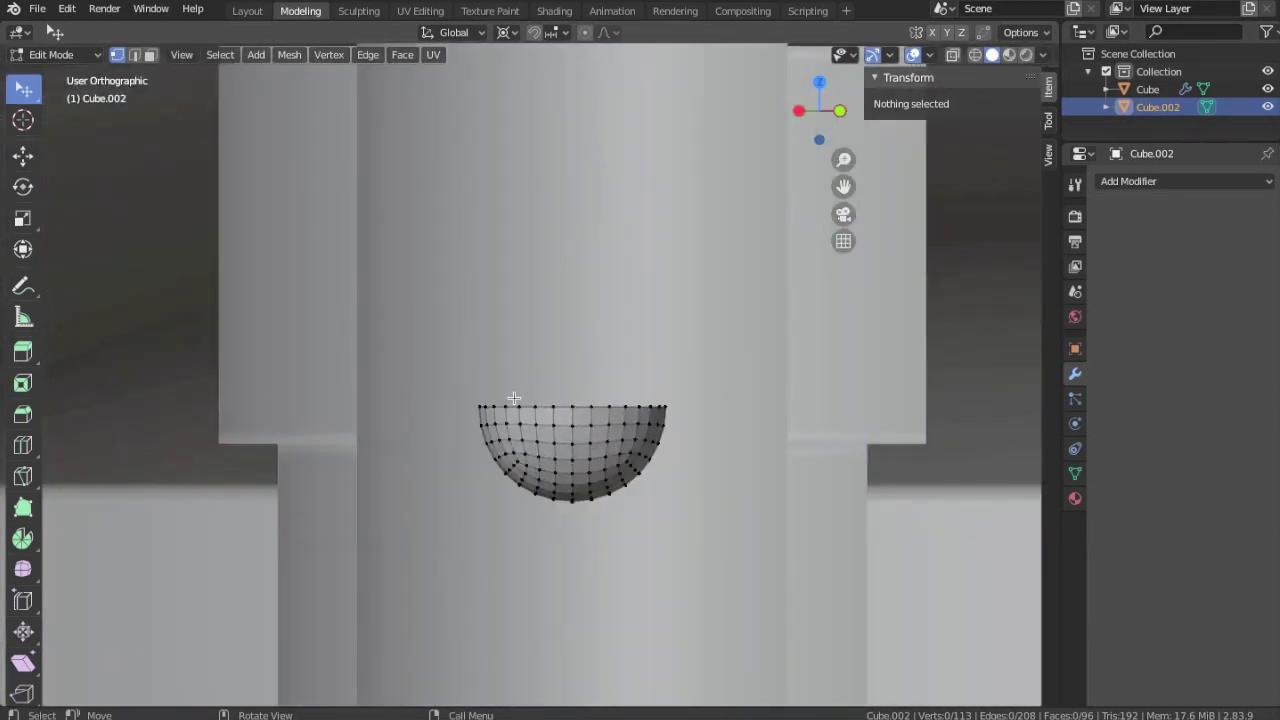
Step: Isolate the bowl's rim loop, set a pivot point, and enable snapping to face surfaces
key("shift+z")
left_click(443, 448, "alt")
key("shift+h")
middle_click_drag(443, 448, 542, 549)
key("shift+z")
left_click(551, 32)
left_click(505, 134)
left_click(503, 32)
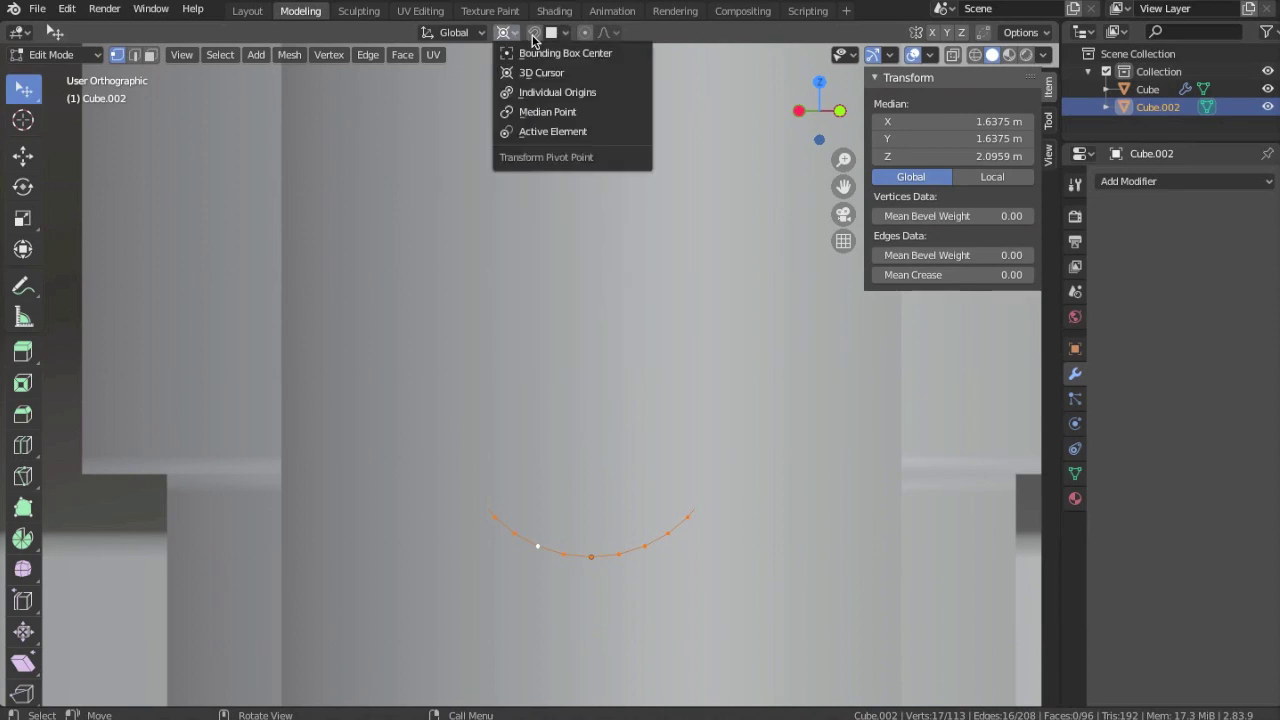
key("g")
left_click(565, 33)
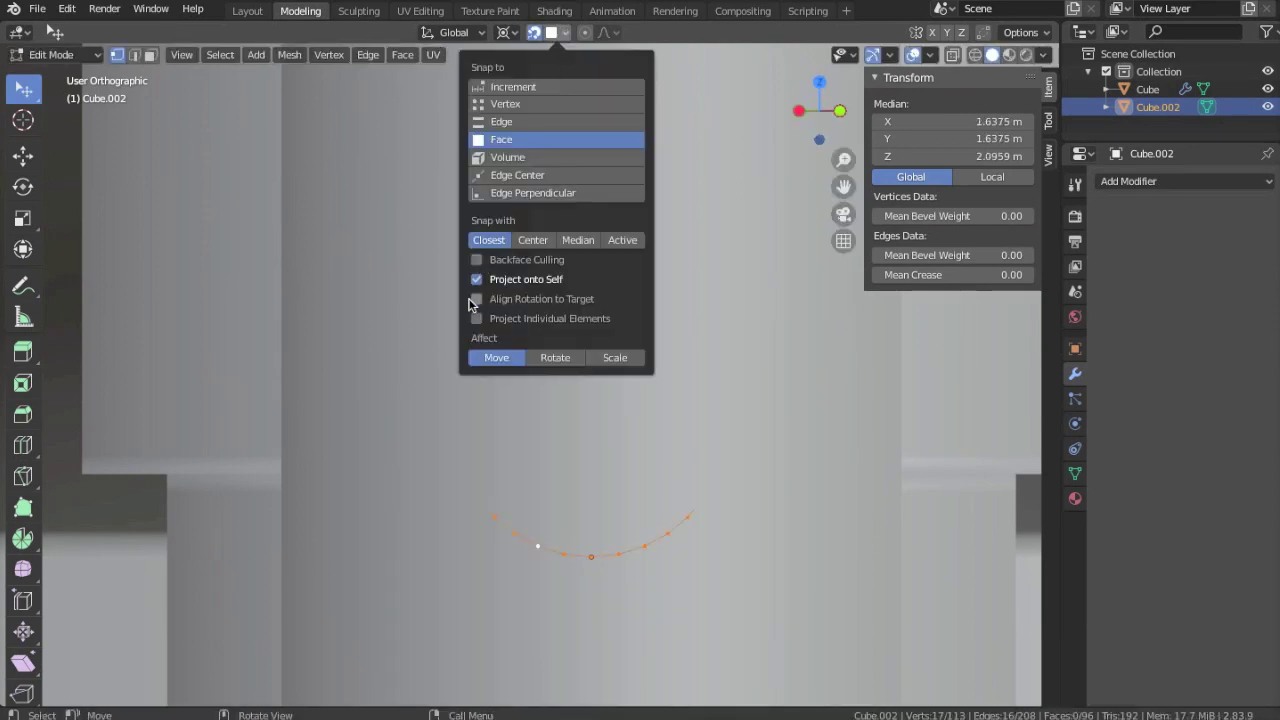
left_click(476, 318)
Step: Select the whole arc and scale it beside the hemisphere
key("g")
left_click(505, 391)
left_click(455, 420)
right_click(591, 420, "shift")
key("ctrl+l")
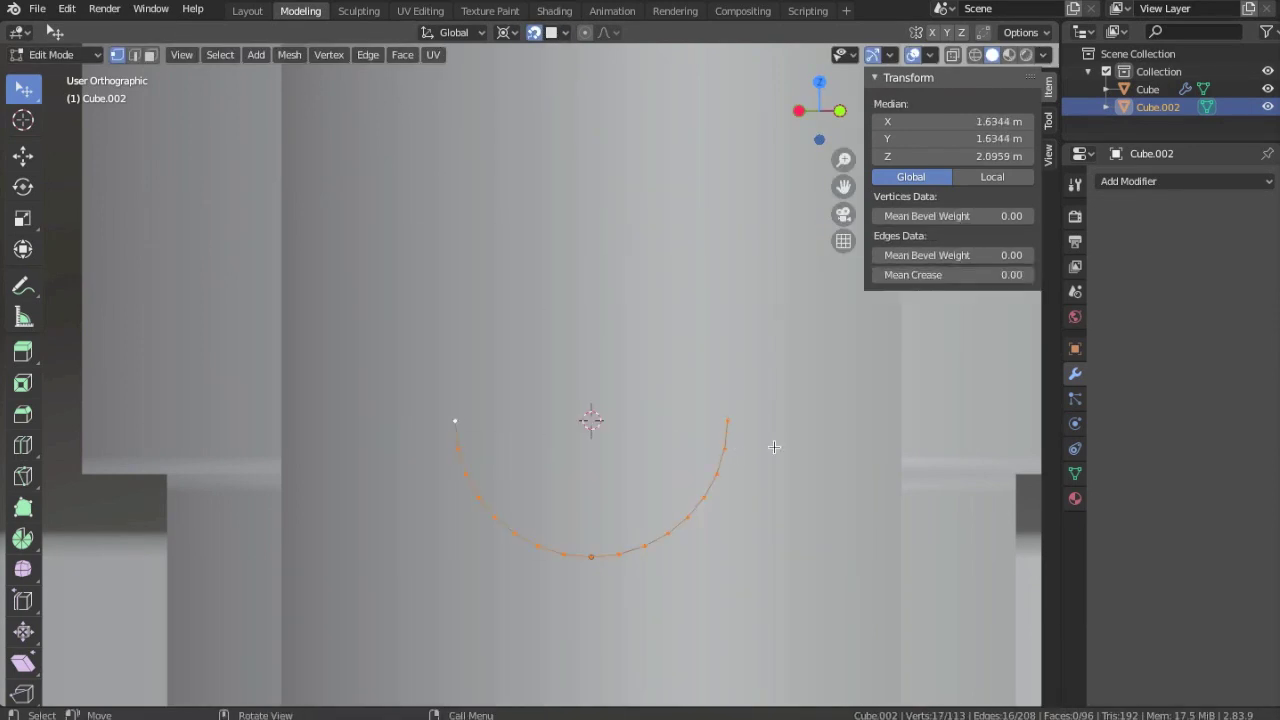
left_click(815, 453)
Step: Enlarge the hemisphere's bottom edge loop to 1.1 and duplicate it upward along Z
middle_click_drag(557, 371, 629, 320)
key("alt+a")
scroll(629, 320, "up", 3)
left_click(443, 463, "ctrl")
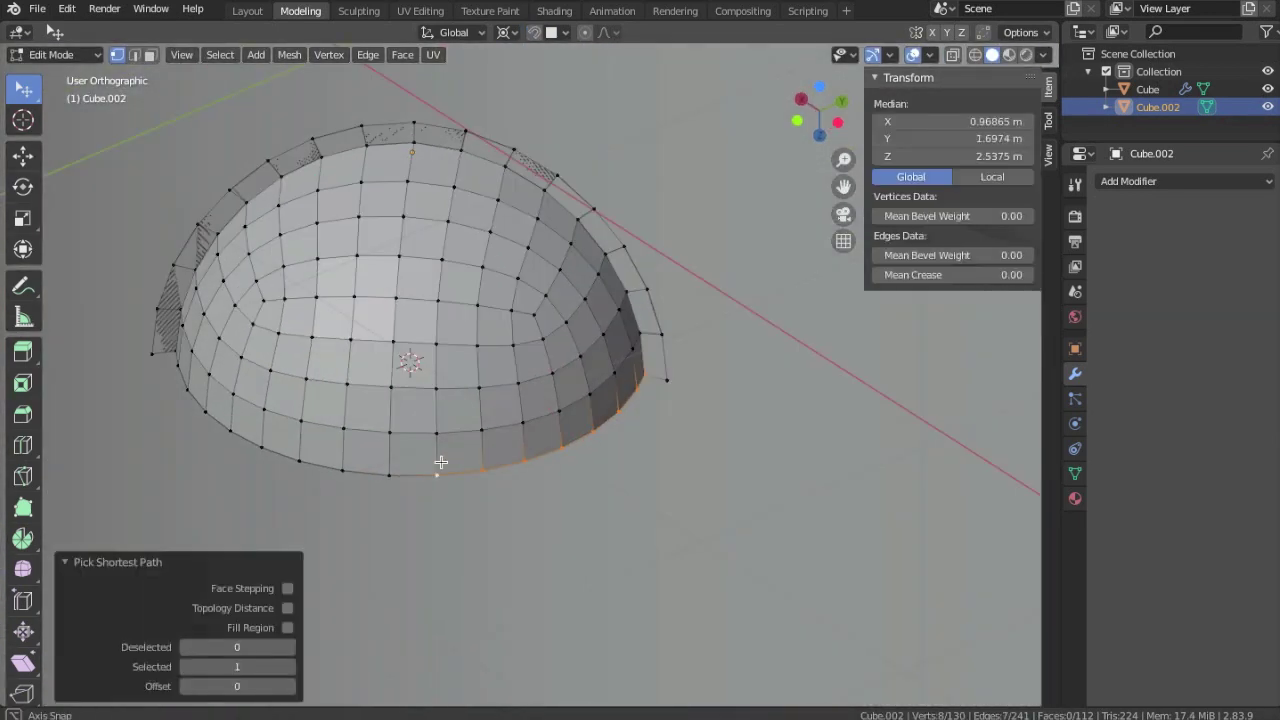
scroll(597, 410, "down", 1)
type("1")
key("Return")
key("g")
key("z")
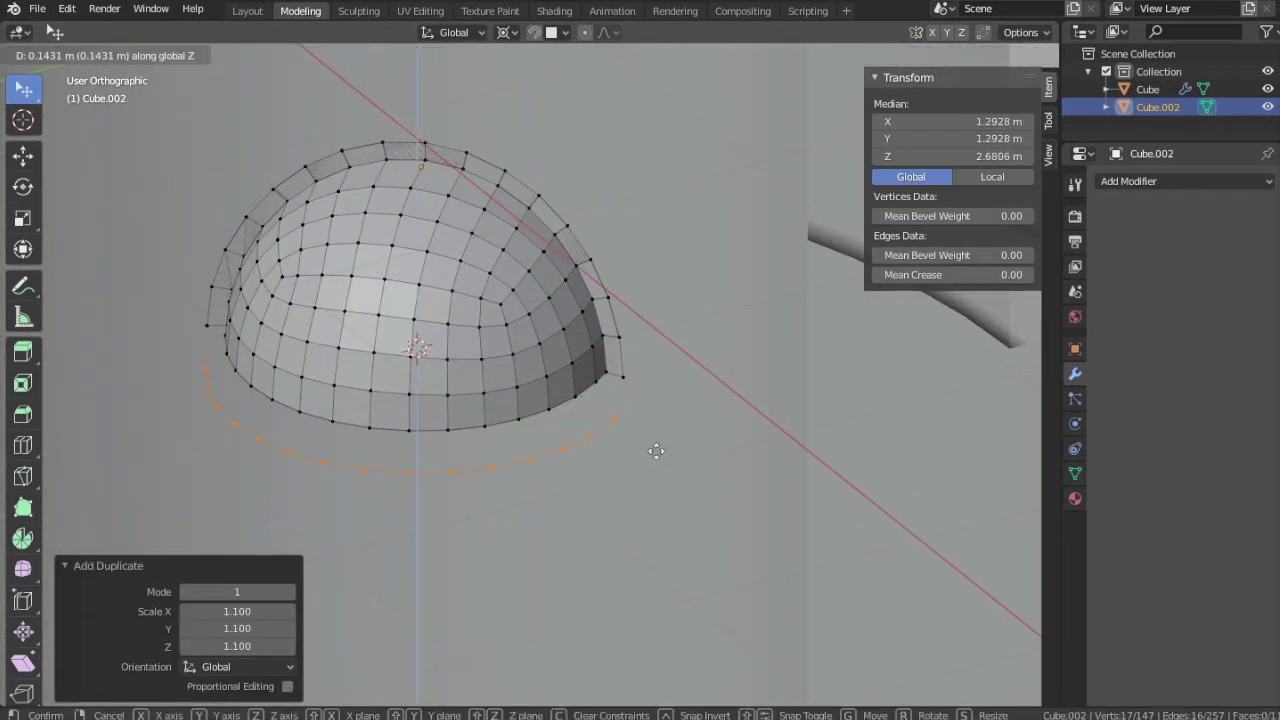
type("1")
key("Return")
scroll(653, 420, "down", 2)
mouse_move(651, 394)
middle_mouse_down()
mouse_move(514, 349)
mouse_move(563, 457)
mouse_move(485, 527)
mouse_move(491, 474)
middle_mouse_up()
Step: Select the copied ring and bridge the arc's two edge loops into a strip of faces
key("alt+a")
scroll(491, 474, "up", 1)
left_click(618, 433)
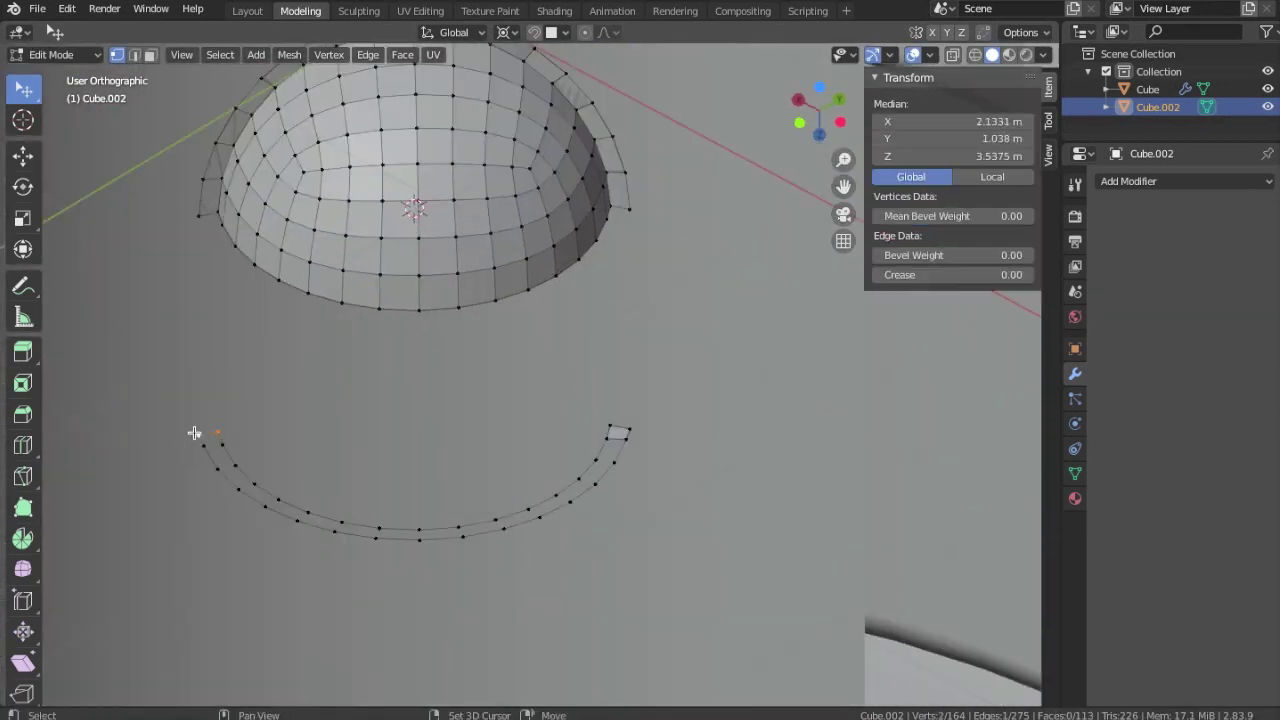
left_click(217, 460, "ctrl")
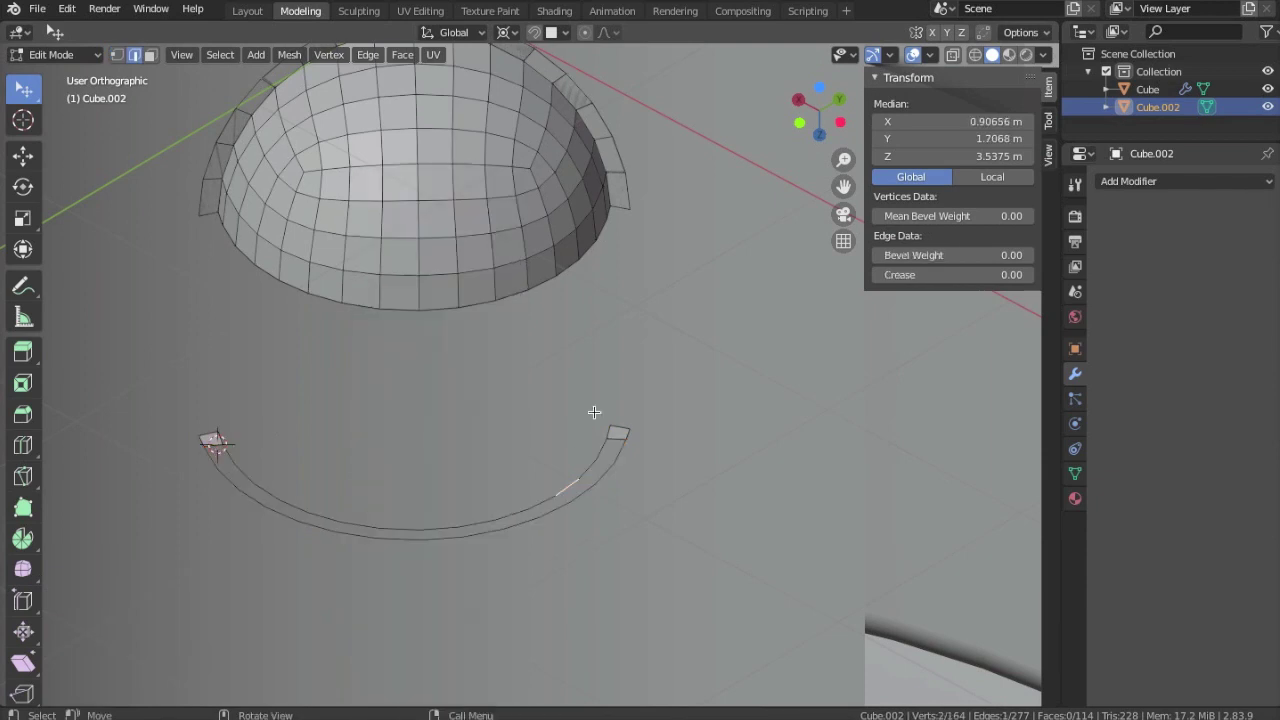
left_click(368, 54)
left_click(428, 106)
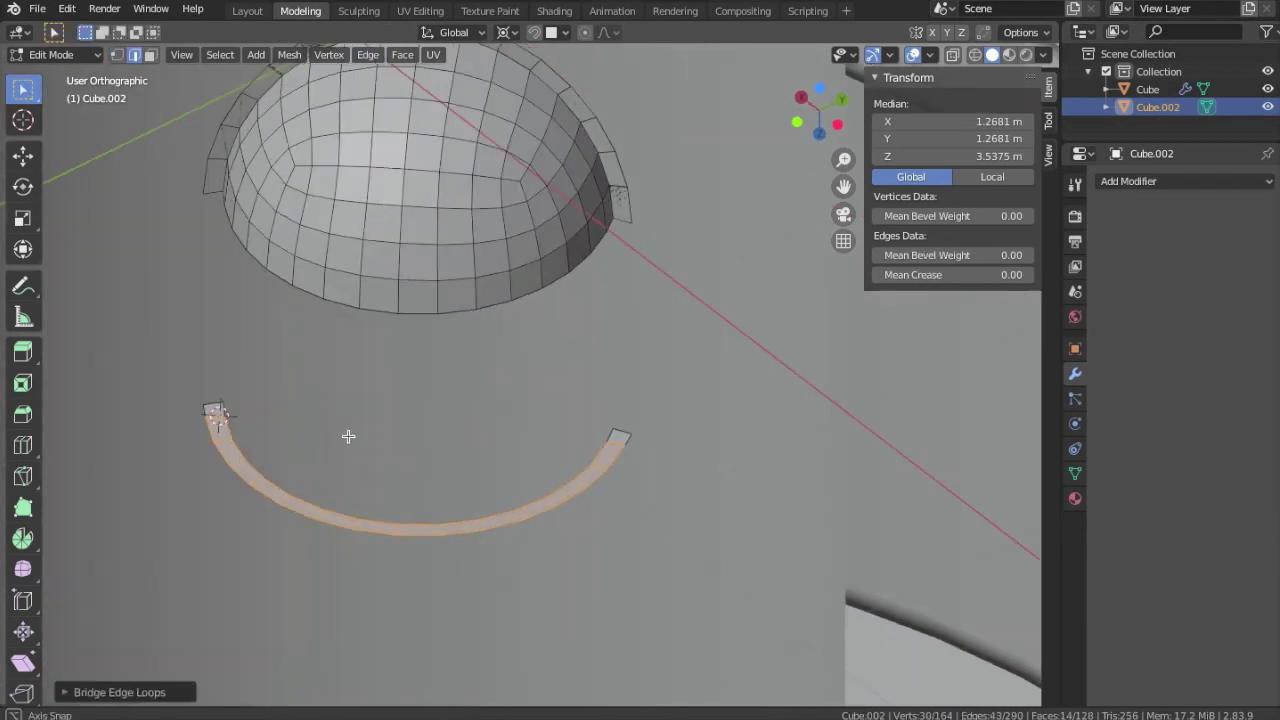
scroll(346, 434, "down", 5)
middle_click_drag(346, 434, 597, 419)
key("Tab")
left_click(580, 490)
key("Tab")
Step: Apply the Screw modifier to the arc and join it into the Cube mesh
key("Tab")
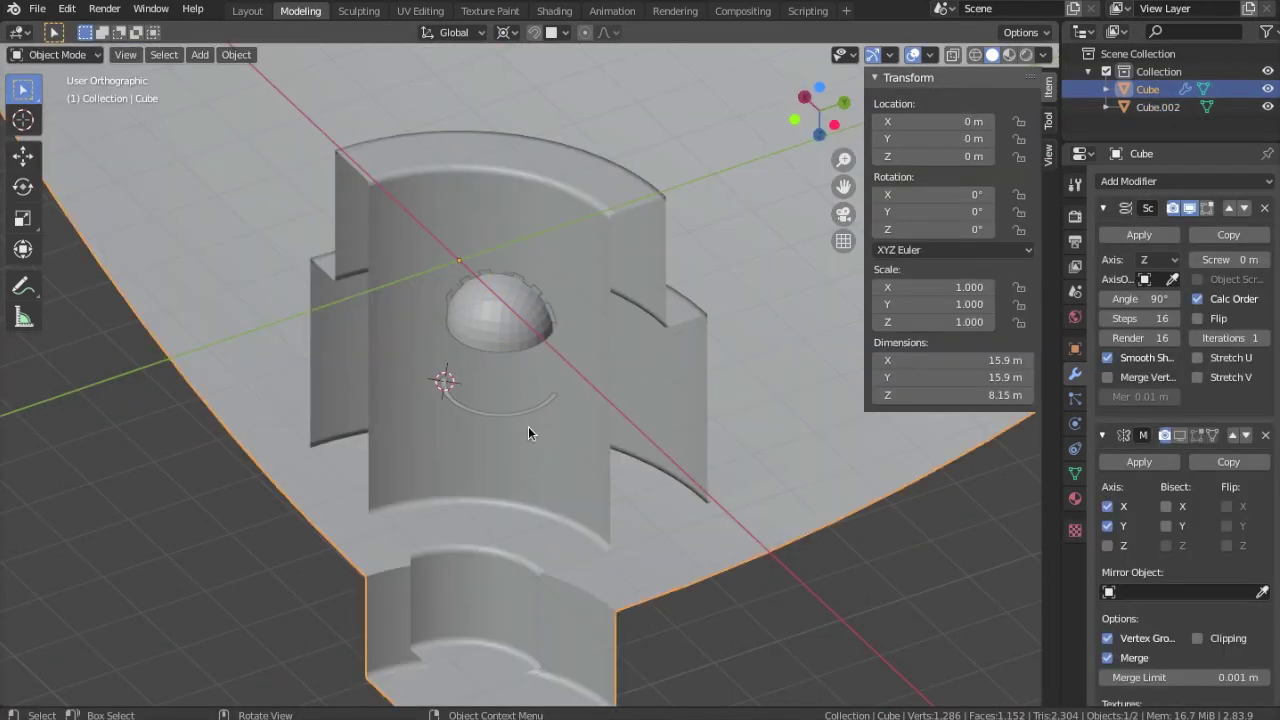
left_click(528, 430)
key("Tab")
key("ctrl+l")
scroll(651, 545, "up", 3)
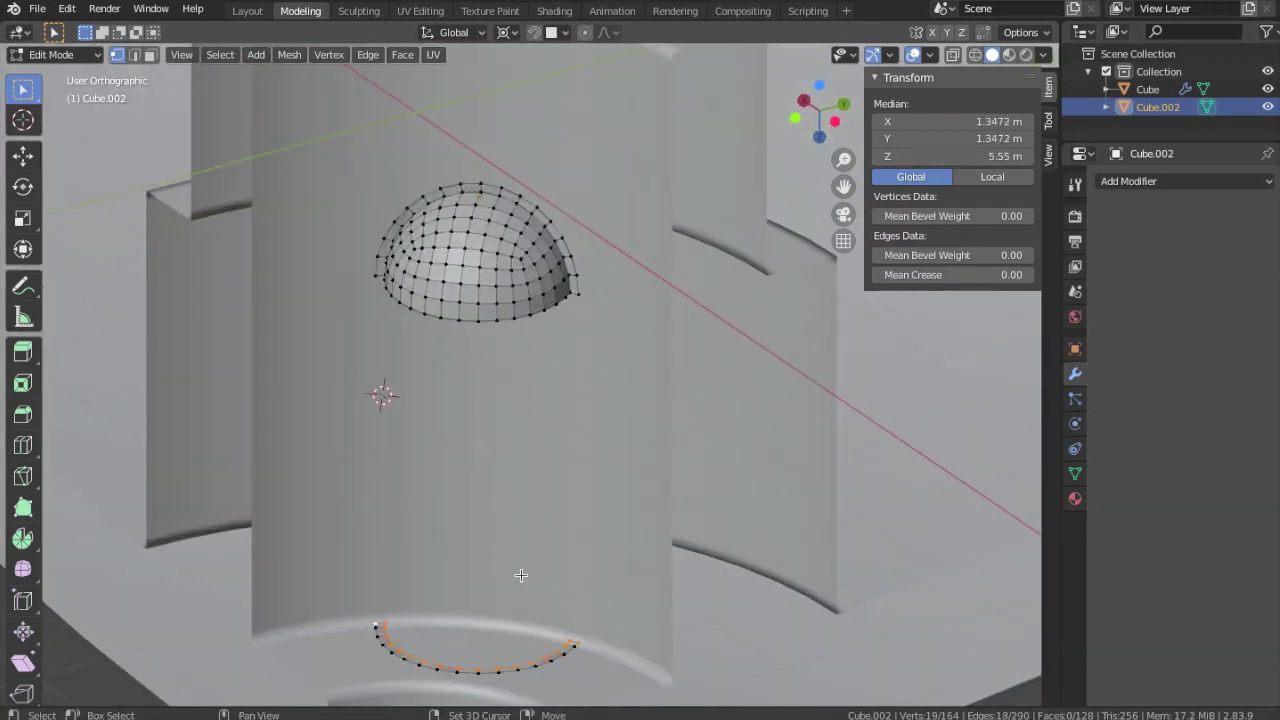
scroll(600, 400, "down", 3)
key("Tab")
left_click(606, 378, "shift")
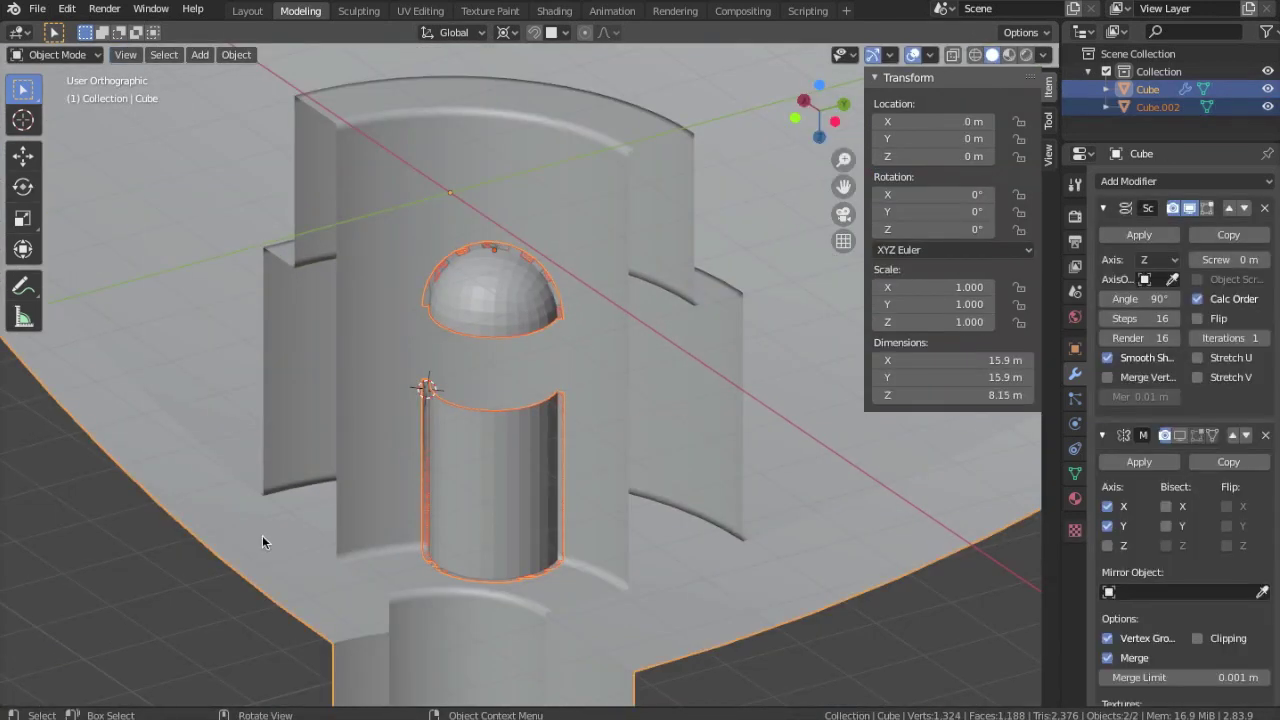
left_click(1137, 235)
key("ctrl+j")
Step: Delete the 7 stray vertices at the cylinder base
key("Tab")
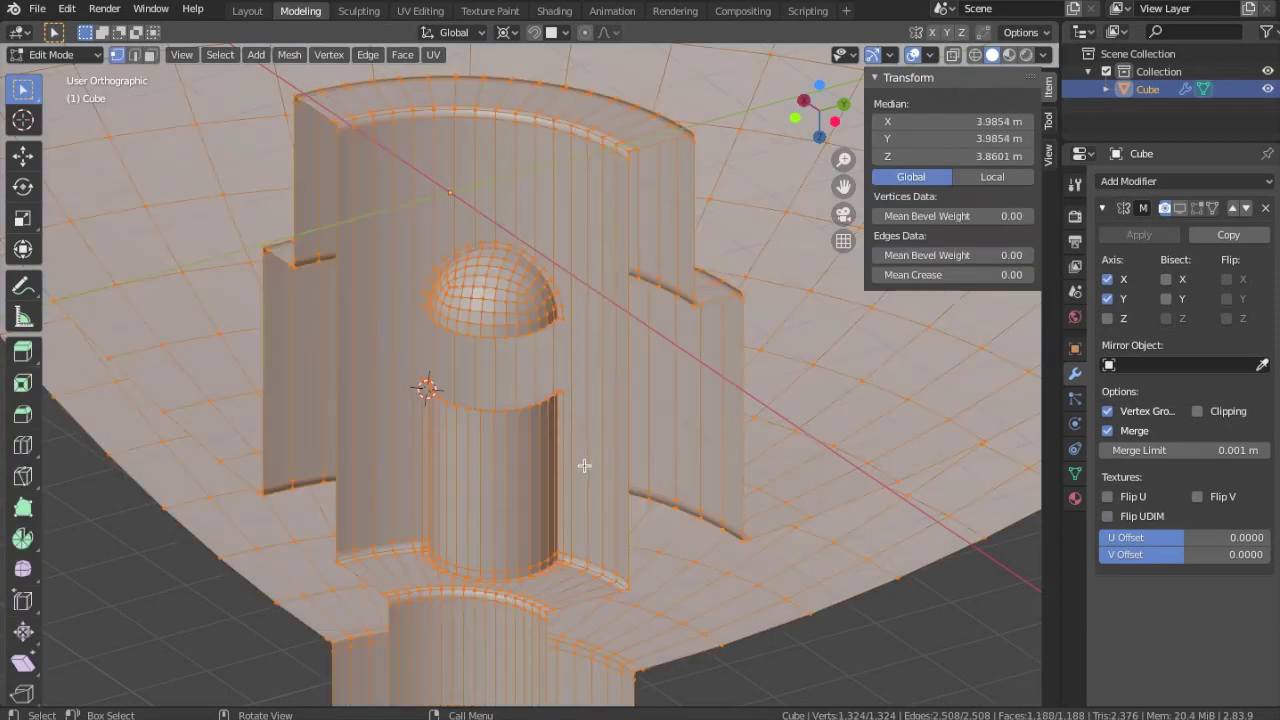
key("alt+a")
scroll(565, 462, "up", 3)
left_click(689, 423, "ctrl")
key("alt+z")
middle_click_drag(689, 423, 640, 400, "shift")
key("alt+z")
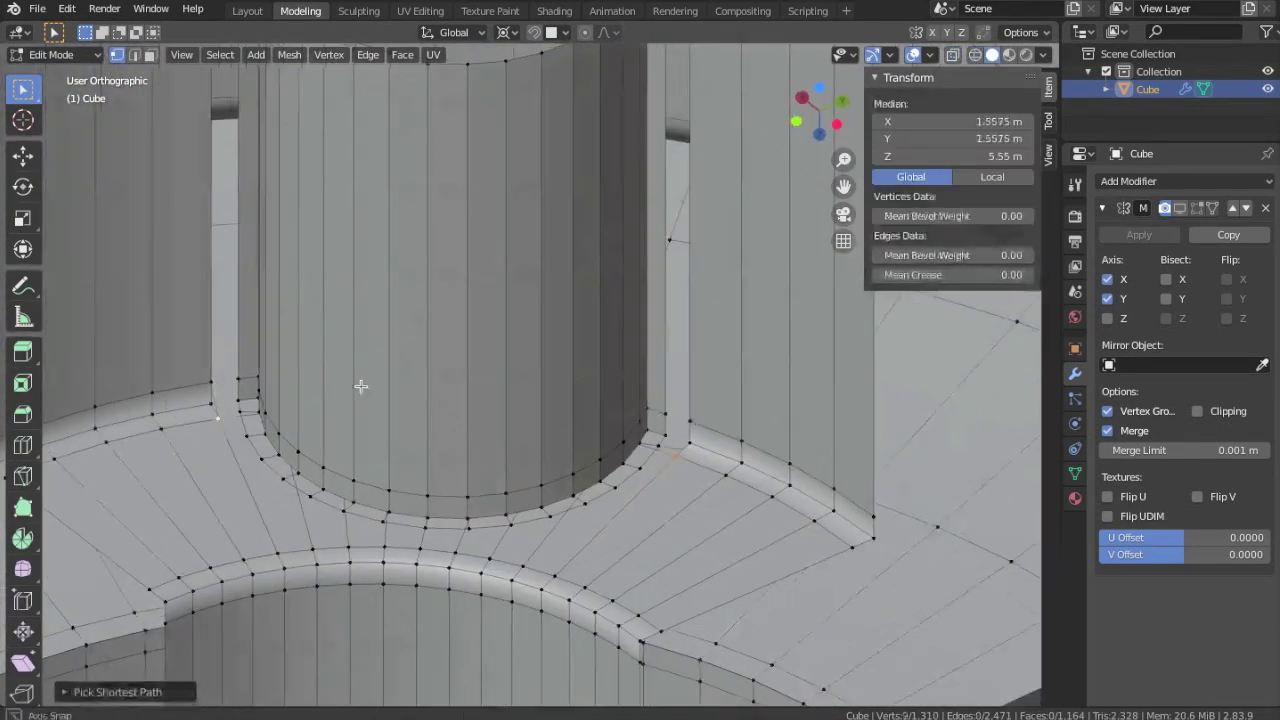
key("x")
left_click(719, 411)
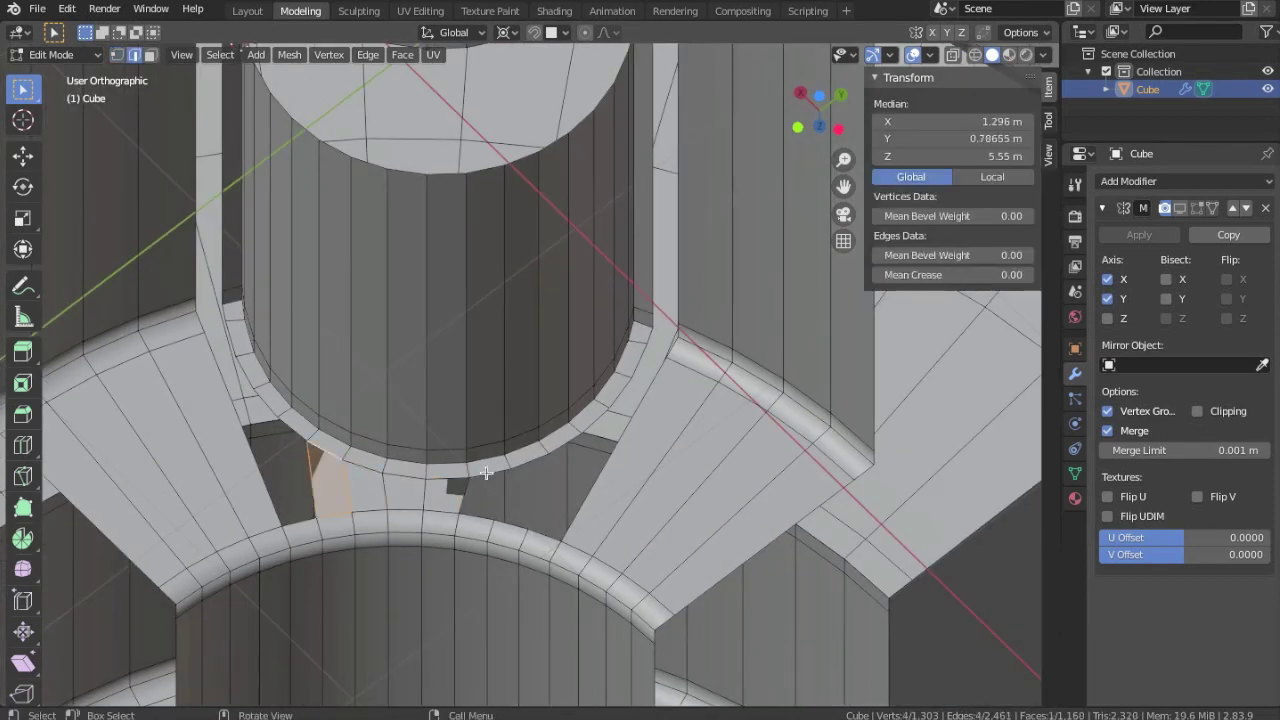
Step: Subdivide the two wedge-shaped floor face patches beside the cylinder bases
middle_click_drag(321, 442, 600, 489)
left_click(72, 692)
left_click(240, 569)
left_click(72, 540)
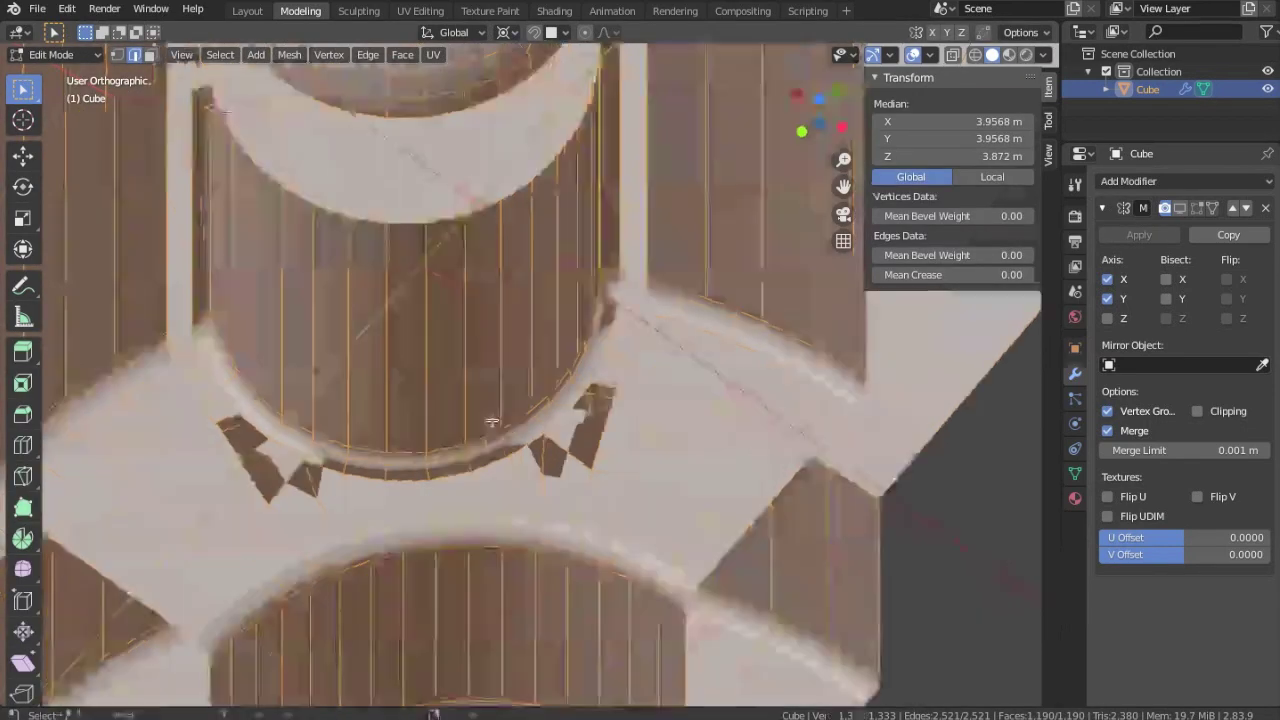
left_click(400, 54)
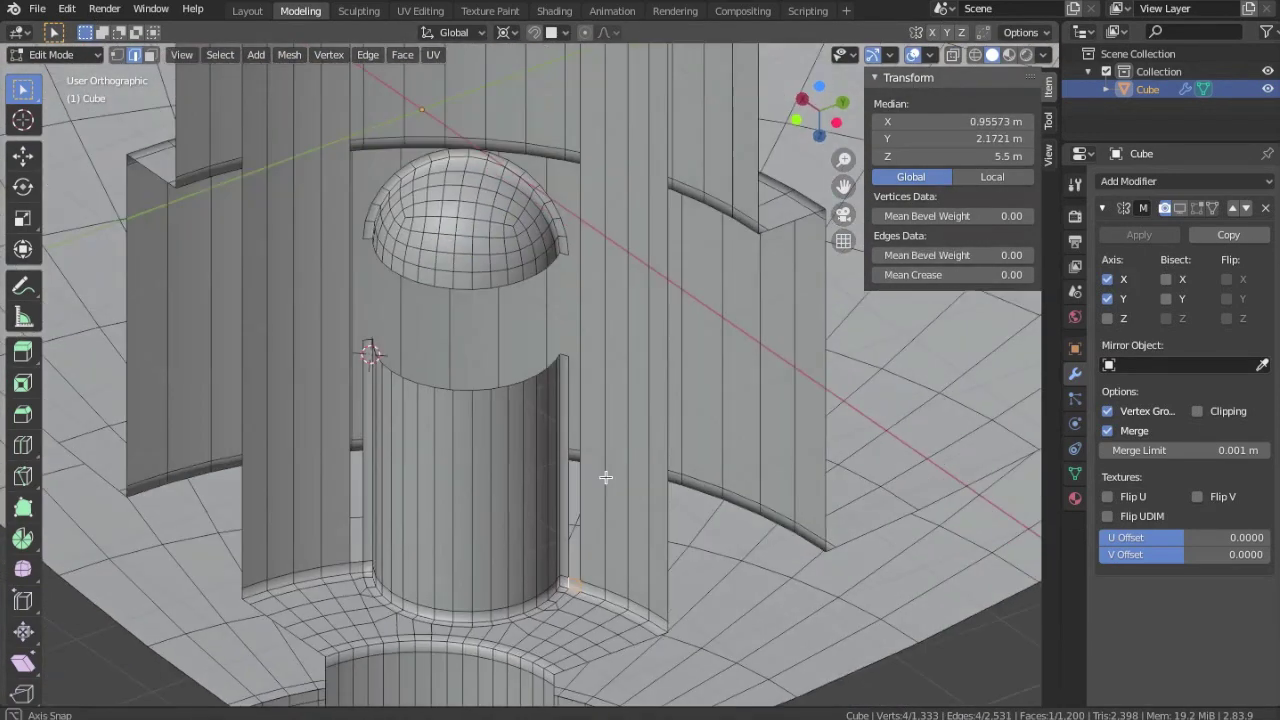
Step: Subdivide the wall edge rings and raise the dome's base loop by 0.2
middle_click_drag(605, 477, 630, 277)
left_click(357, 246, "ctrl+alt+shift")
left_click(367, 54)
left_click(395, 154)
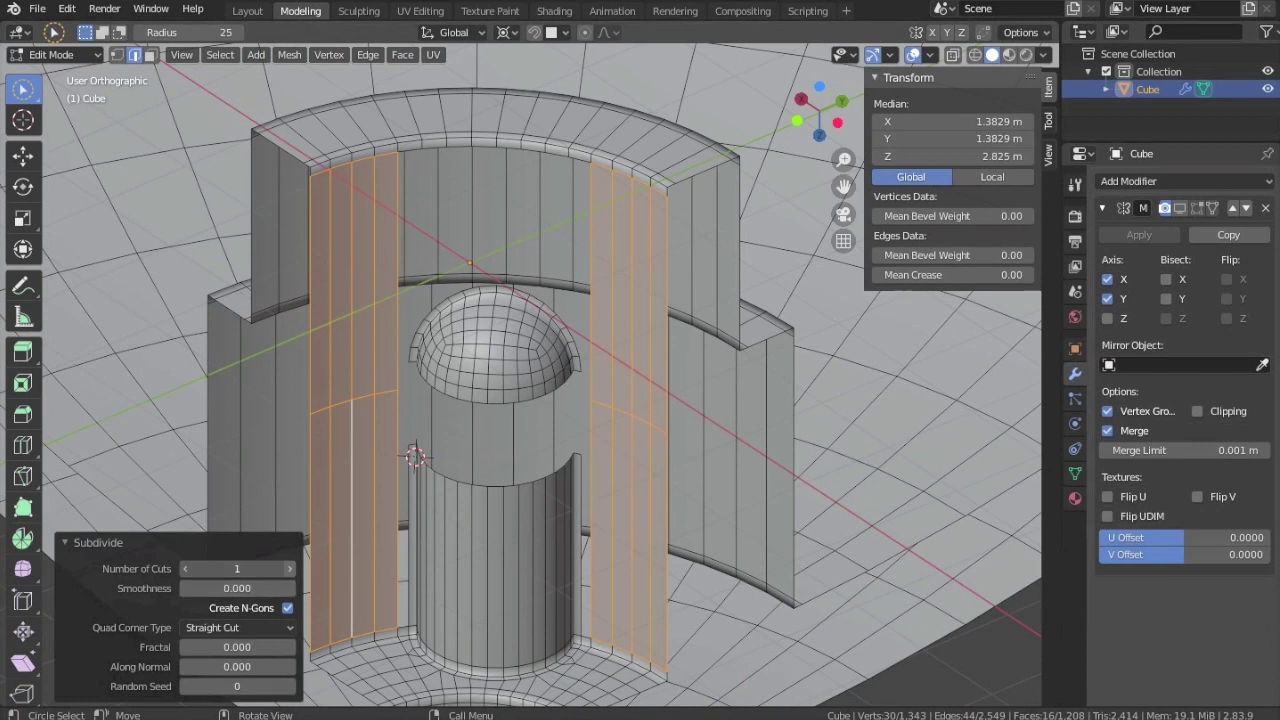
key("1")
left_click(442, 297)
key("Return")
key("shift+s")
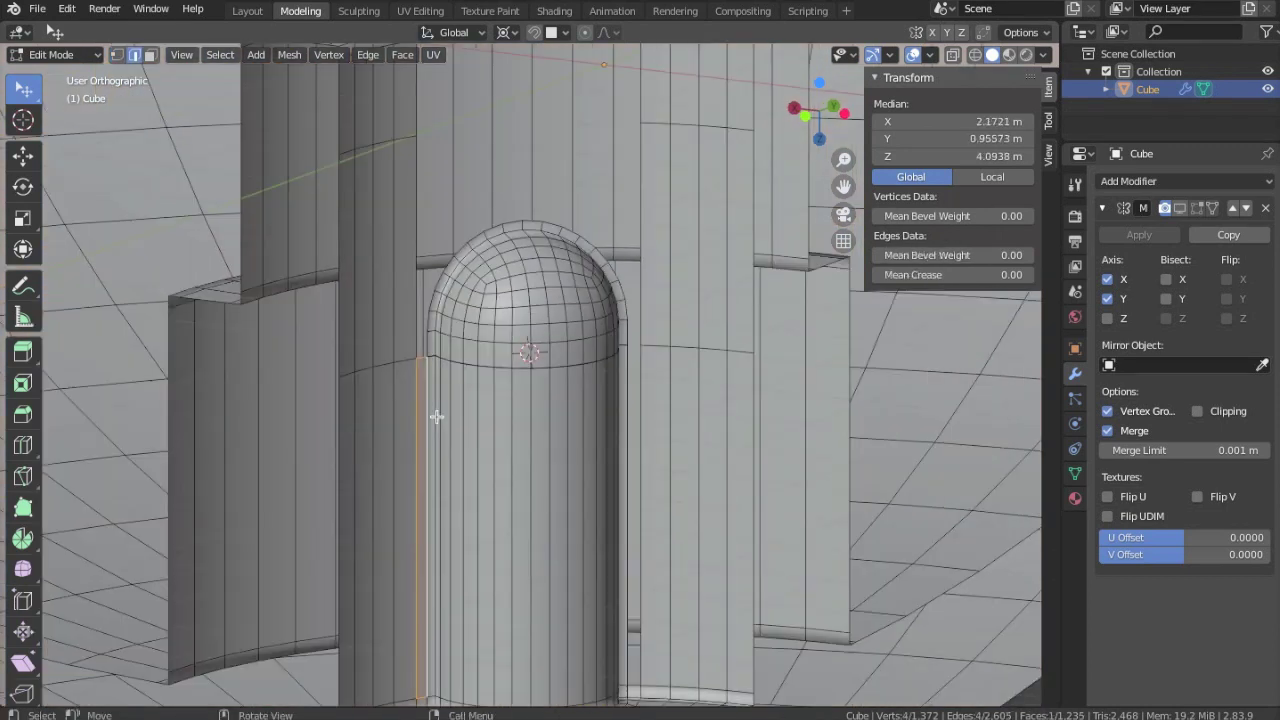
mouse_move(437, 420)
middle_mouse_down()
mouse_move(627, 404)
mouse_move(564, 223)
middle_mouse_up()
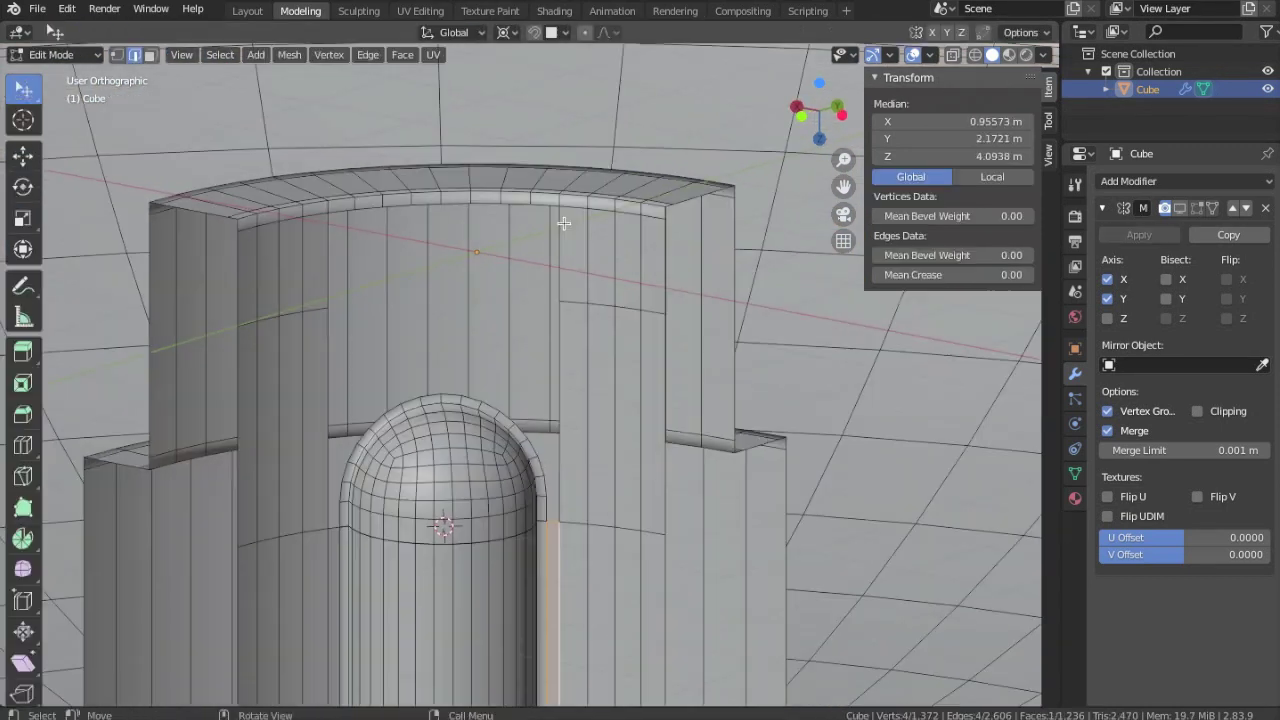
Step: Select the vertex path across the wall and scale that row along Z
key("a")
left_click(329, 54)
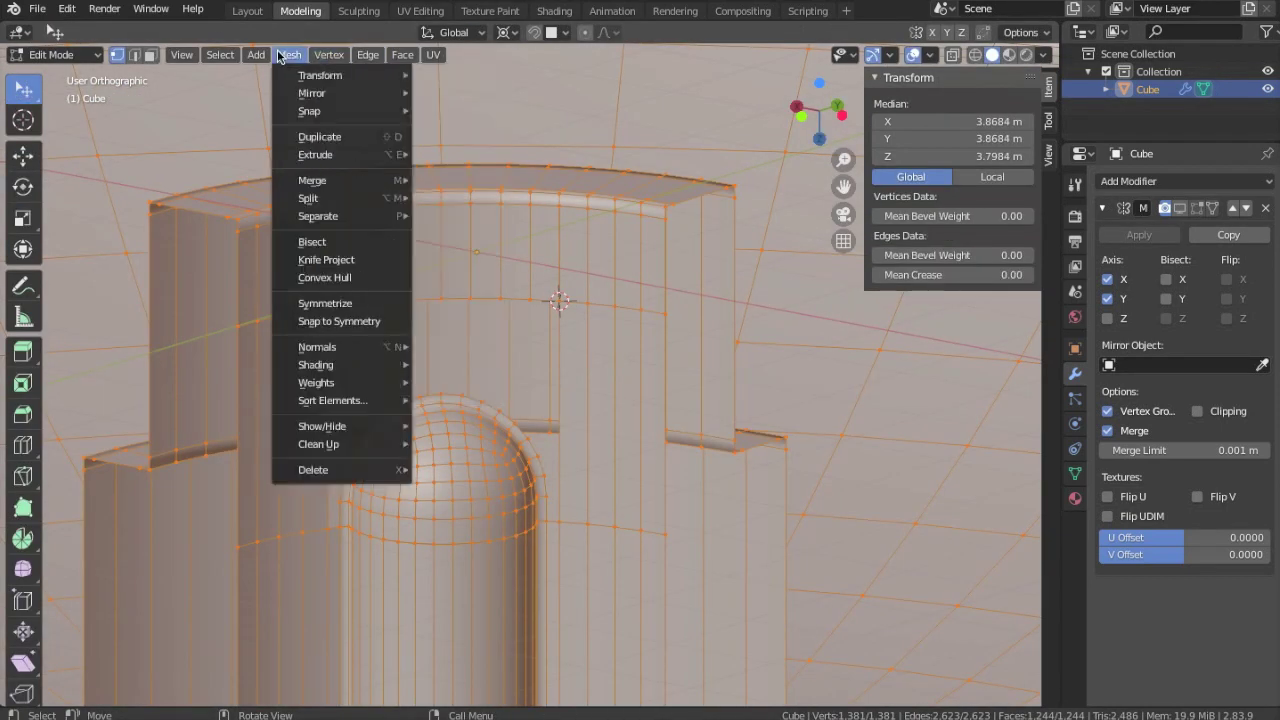
mouse_move(500, 290)
middle_mouse_down()
mouse_move(520, 323)
mouse_move(446, 393)
middle_mouse_up()
left_click(212, 297)
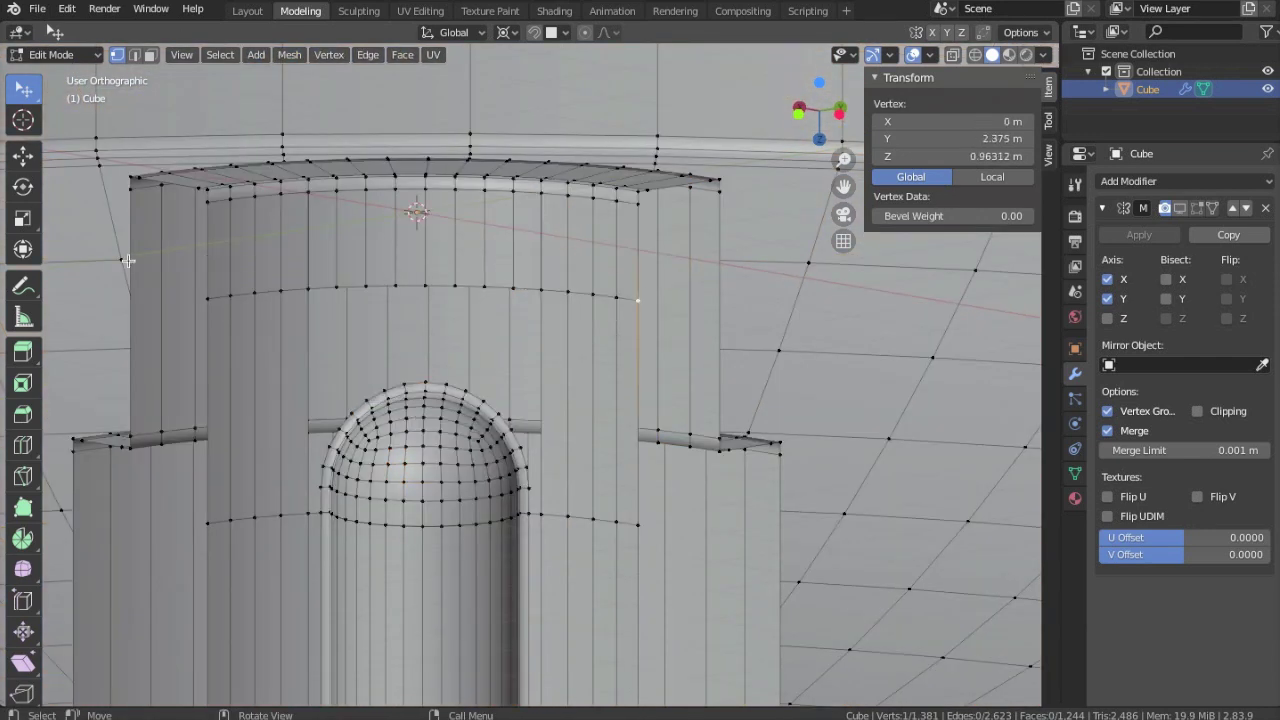
left_click(307, 288, "ctrl")
middle_click_drag(300, 286, 320, 243)
key("s")
key("z")
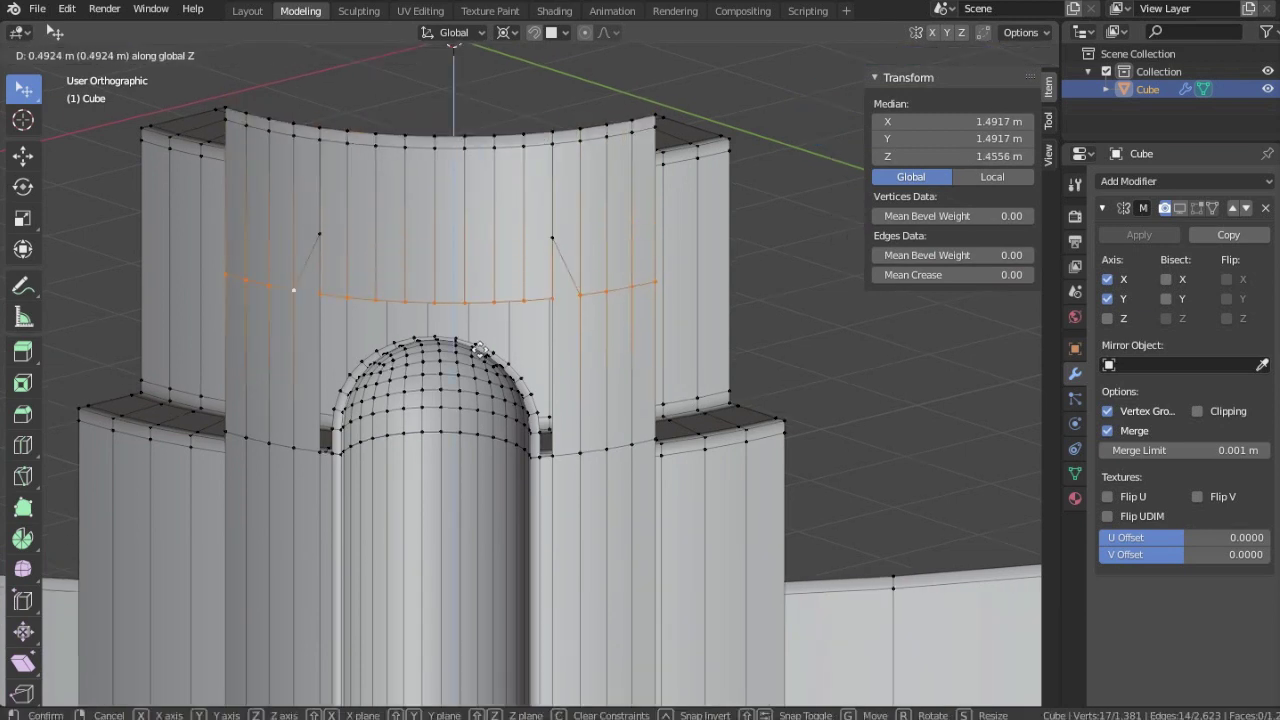
left_click(487, 428)
Step: Merge the corner vertices At Last and fill a face over the gap above the arch
left_click(314, 300)
key("g")
left_click(566, 257)
key("m")
left_click(553, 307)
scroll(553, 307, "up", 3)
left_click(361, 322, "alt")
key("f")
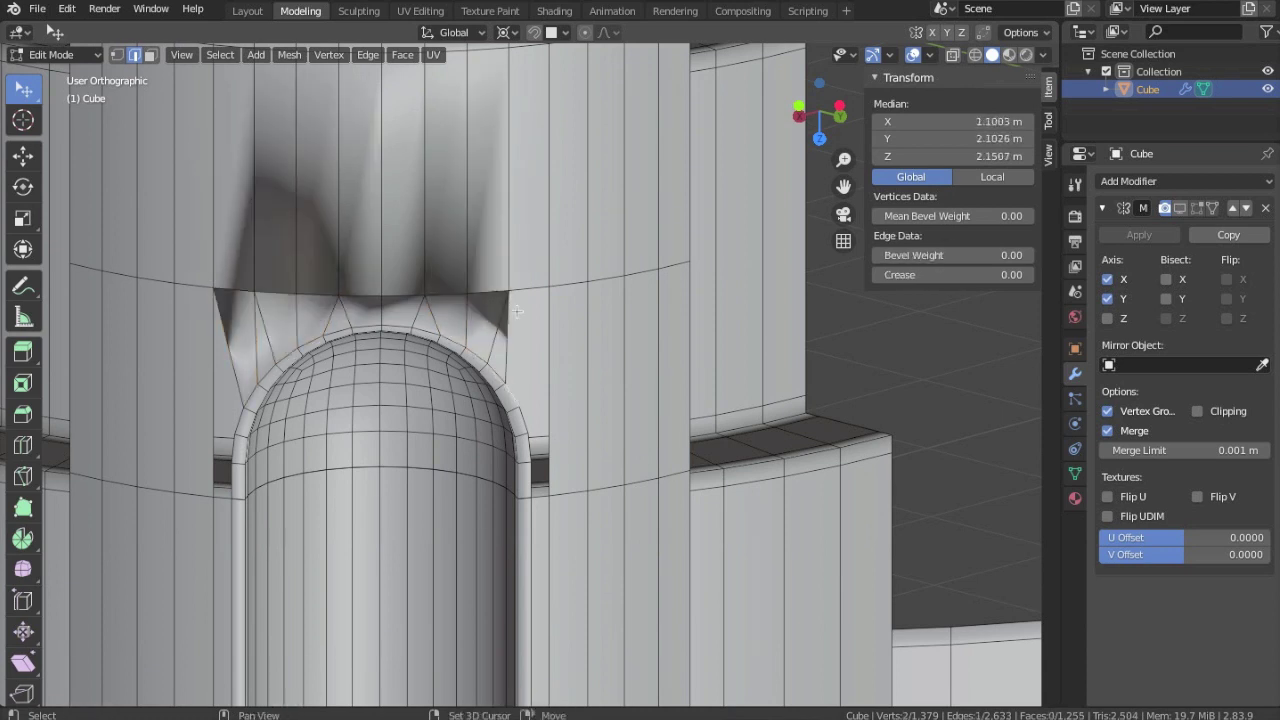
Step: Subdivide the new face above the arch and select the edge loop through the arch corner
left_click(372, 54)
left_click(400, 160)
key("1")
key("alt+a")
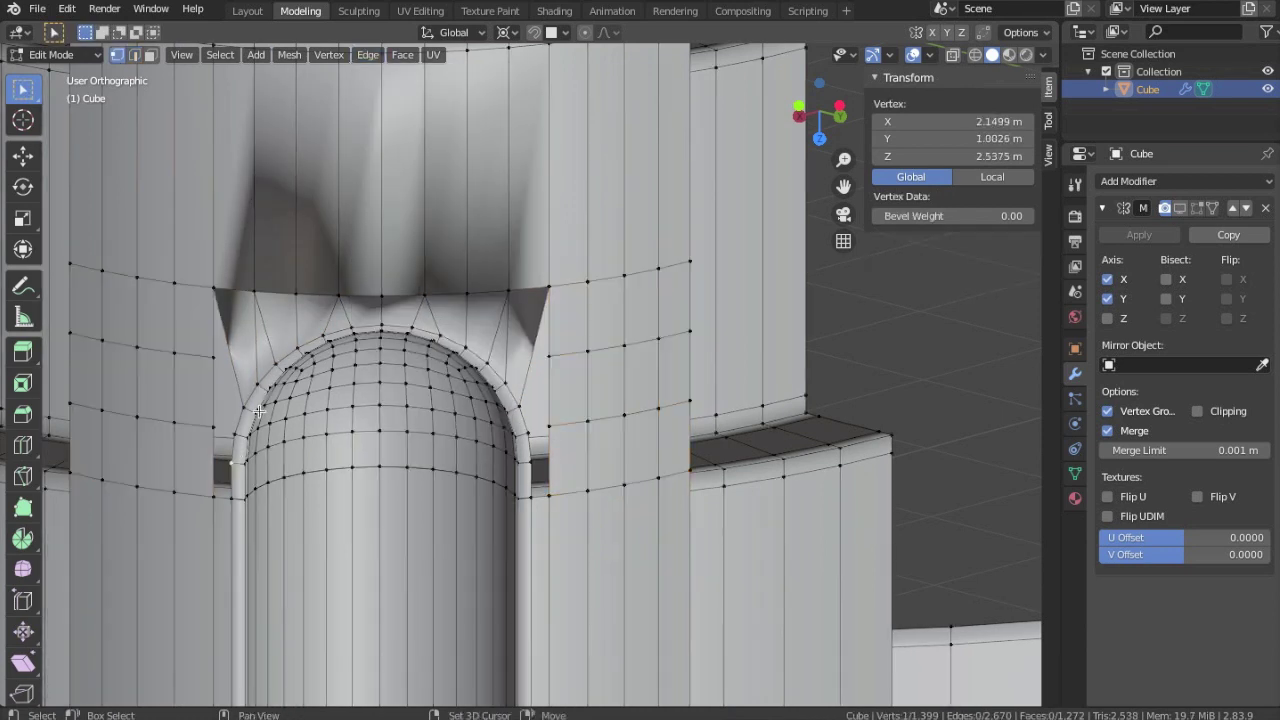
left_click(232, 432)
key("2")
left_click(222, 430, "alt")
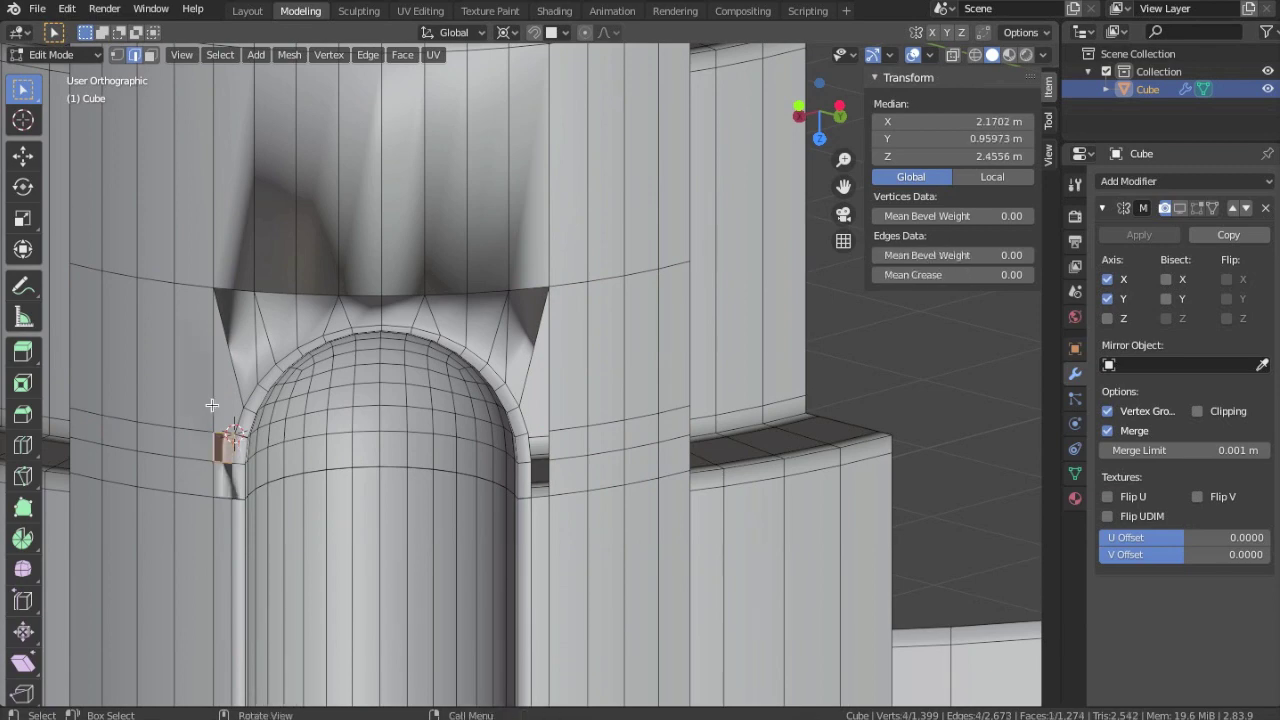
key("a")
scroll(380, 280, "down", 3)
Step: Rename the dish UmbrellaDish and save, then extrude the new scene's box 7 along Z
key("Tab")
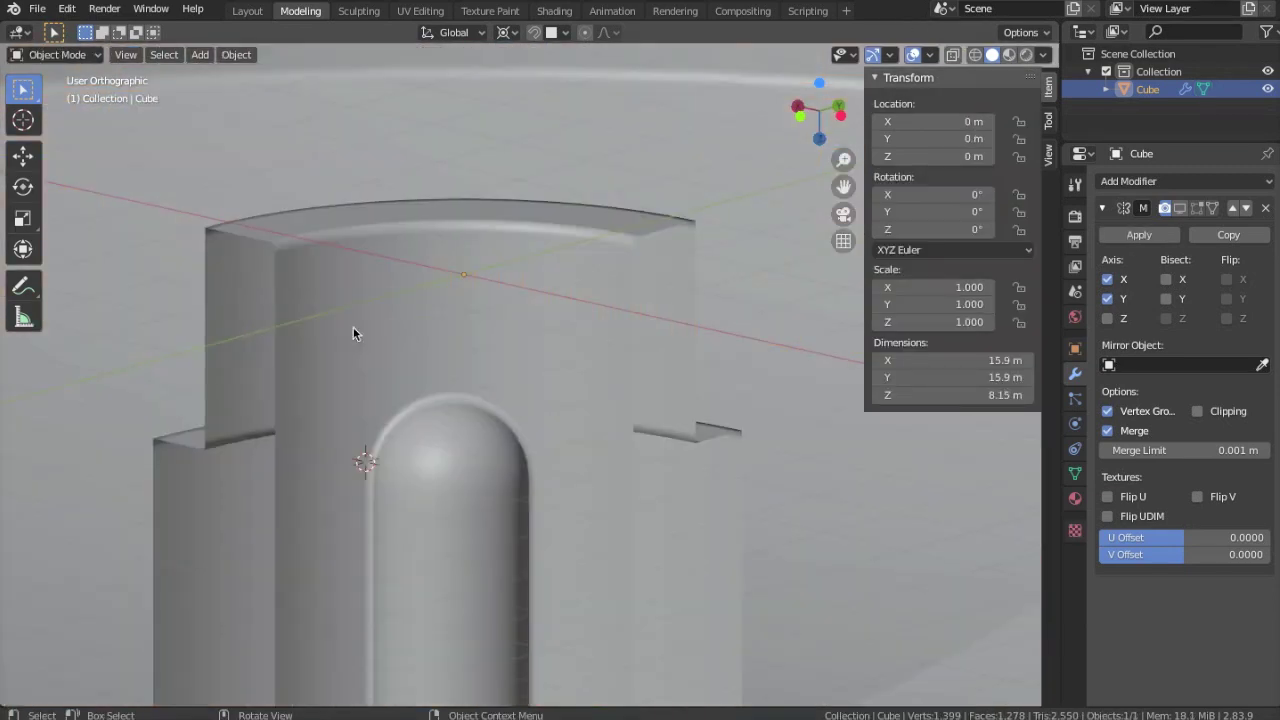
scroll(416, 224, "down", 3)
mouse_move(416, 230)
middle_mouse_down()
mouse_move(355, 449)
mouse_move(484, 368)
mouse_move(440, 382)
mouse_move(453, 362)
middle_mouse_up()
type("UmbrellaDish")
key("Return")
middle_click_drag(600, 190, 560, 210)
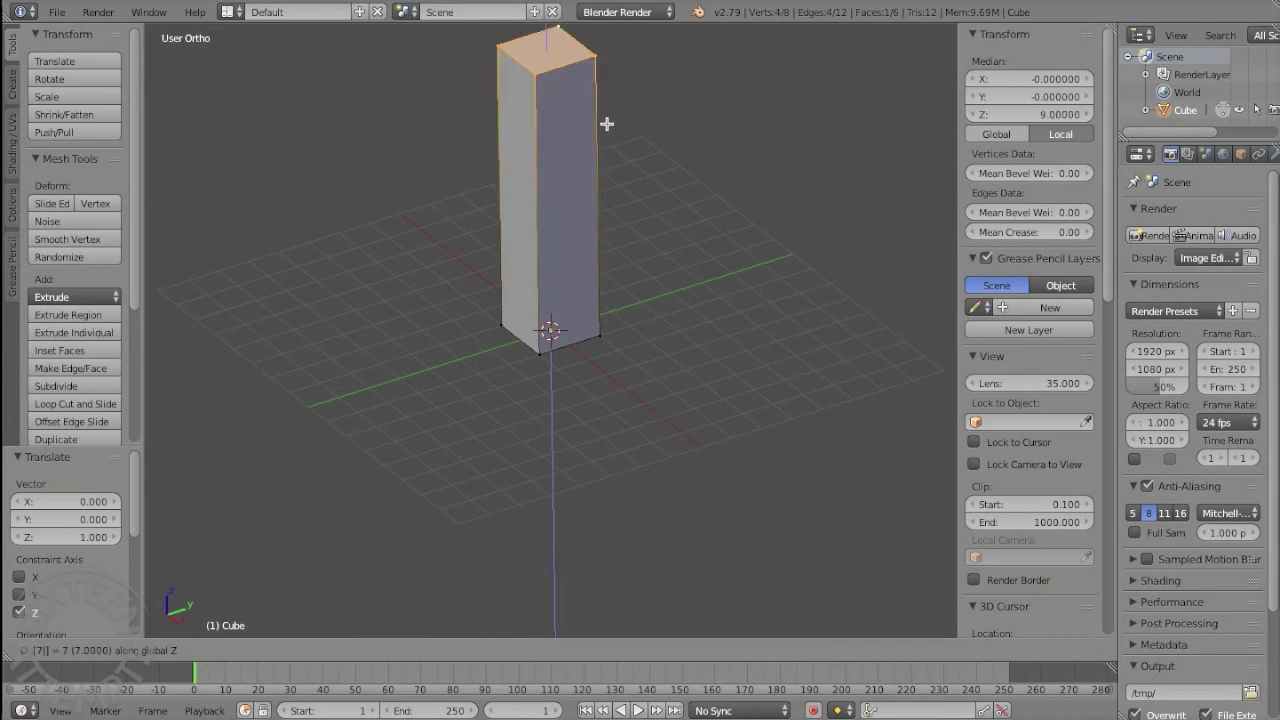
key("Return")
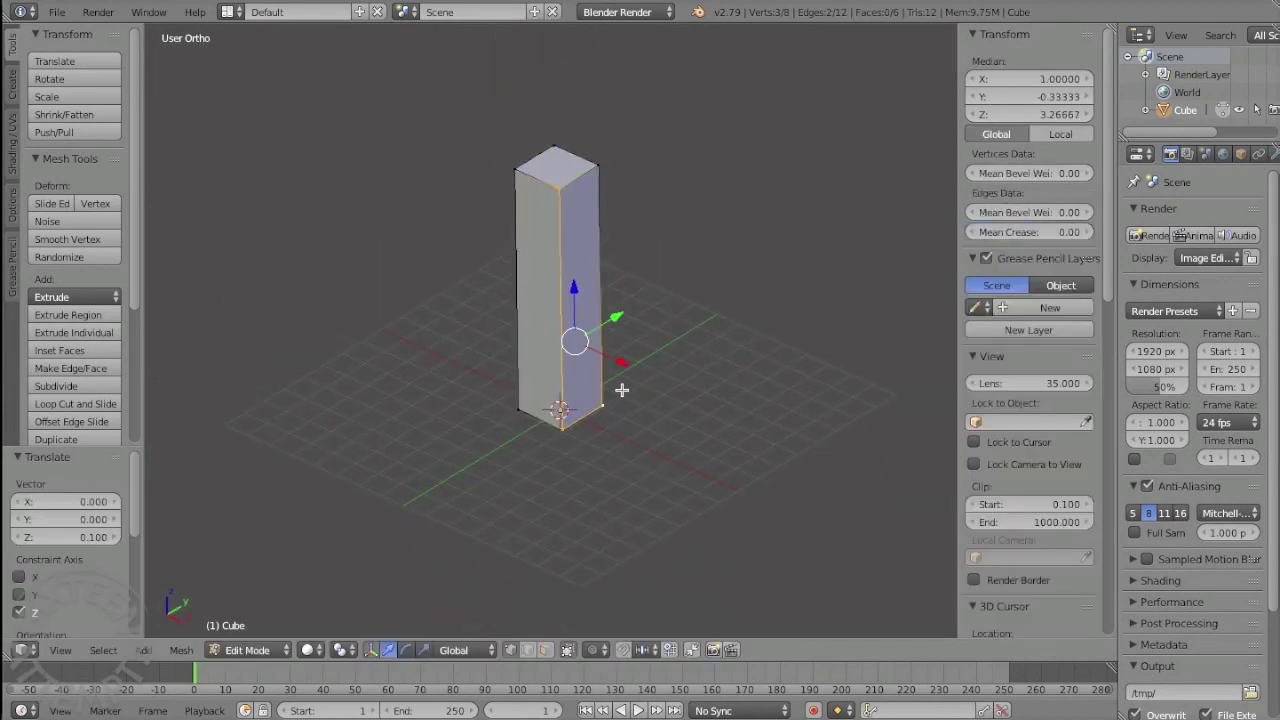
Step: Delete the box's left face, leaving only the remaining plane
right_click(533, 393, "shift")
key("x")
left_click(533, 393)
key("Tab")
key("Tab")
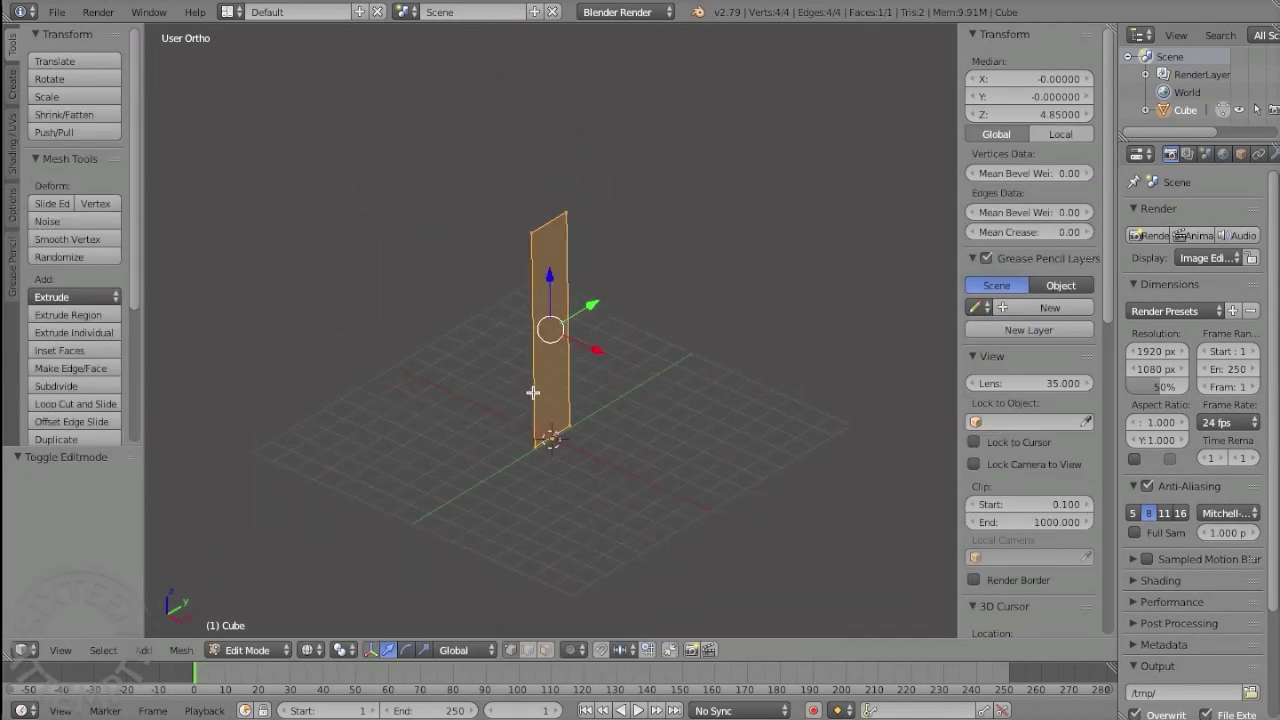
Step: Move the plane 15.8 along X, scale it to 0 on X, scale along Y, then return to Object Mode
type("15.8")
key("Return")
key("s")
key("x")
key("0")
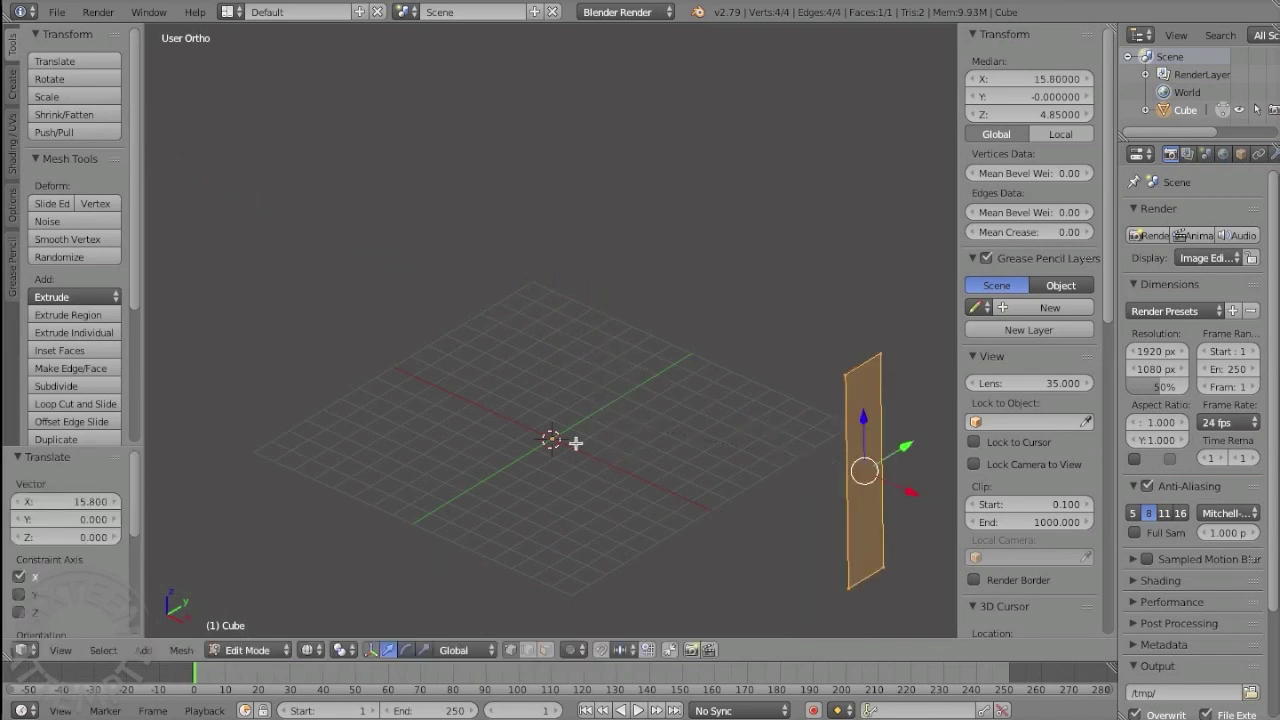
key("a")
key("s")
key("y")
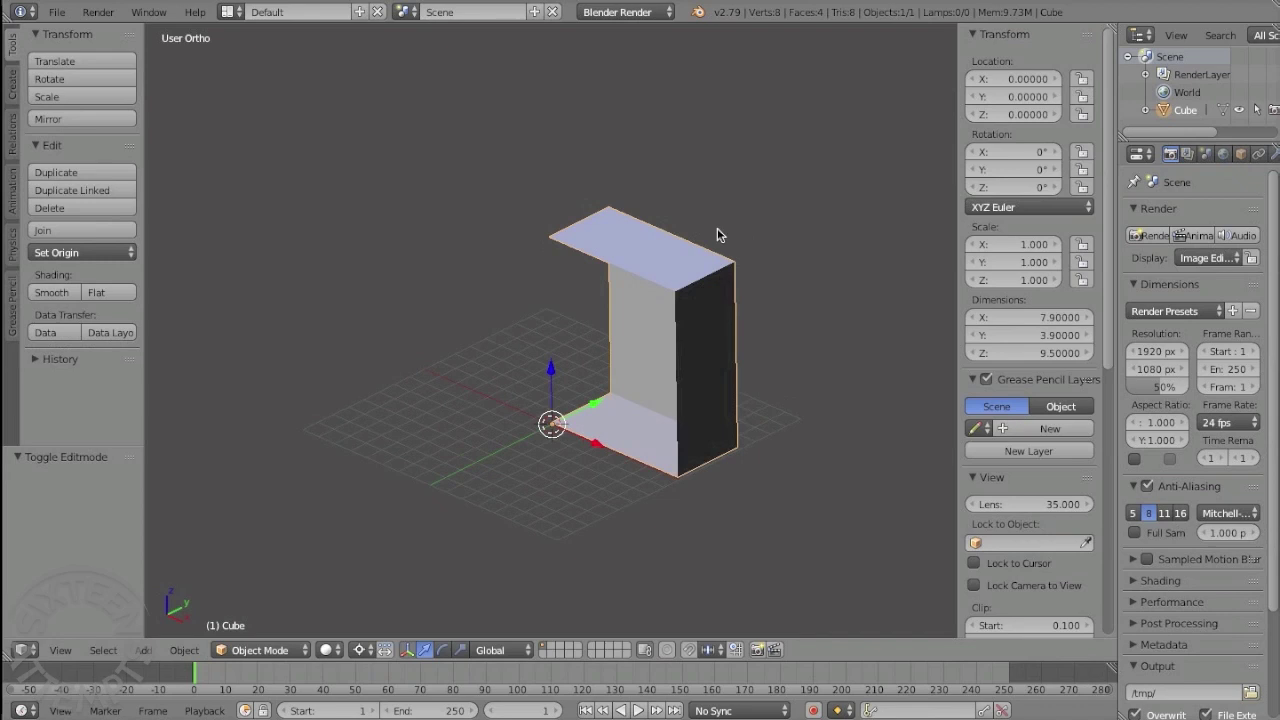
key("Tab")
key("Tab")
Step: Extrude a top vertex of the block upward along Z
right_click(553, 228)
left_click(613, 249)
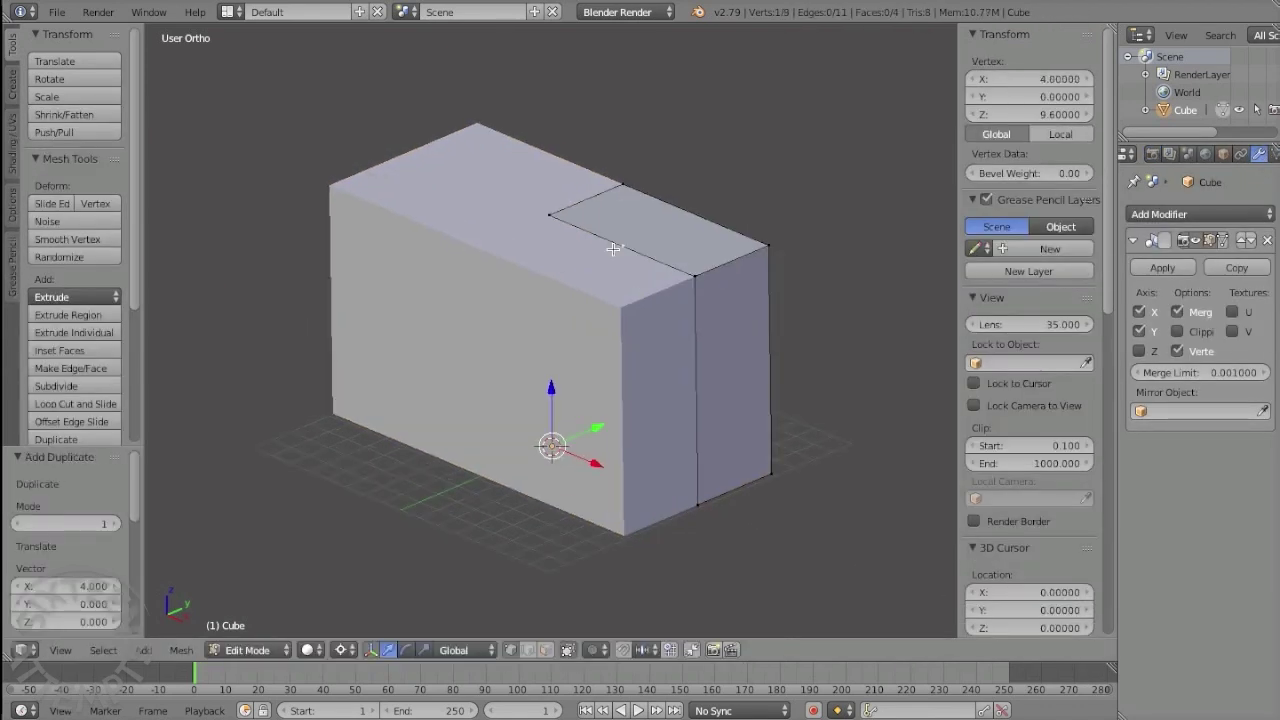
scroll(579, 312, "up", 3)
left_click(609, 274)
scroll(590, 390, "up", 3)
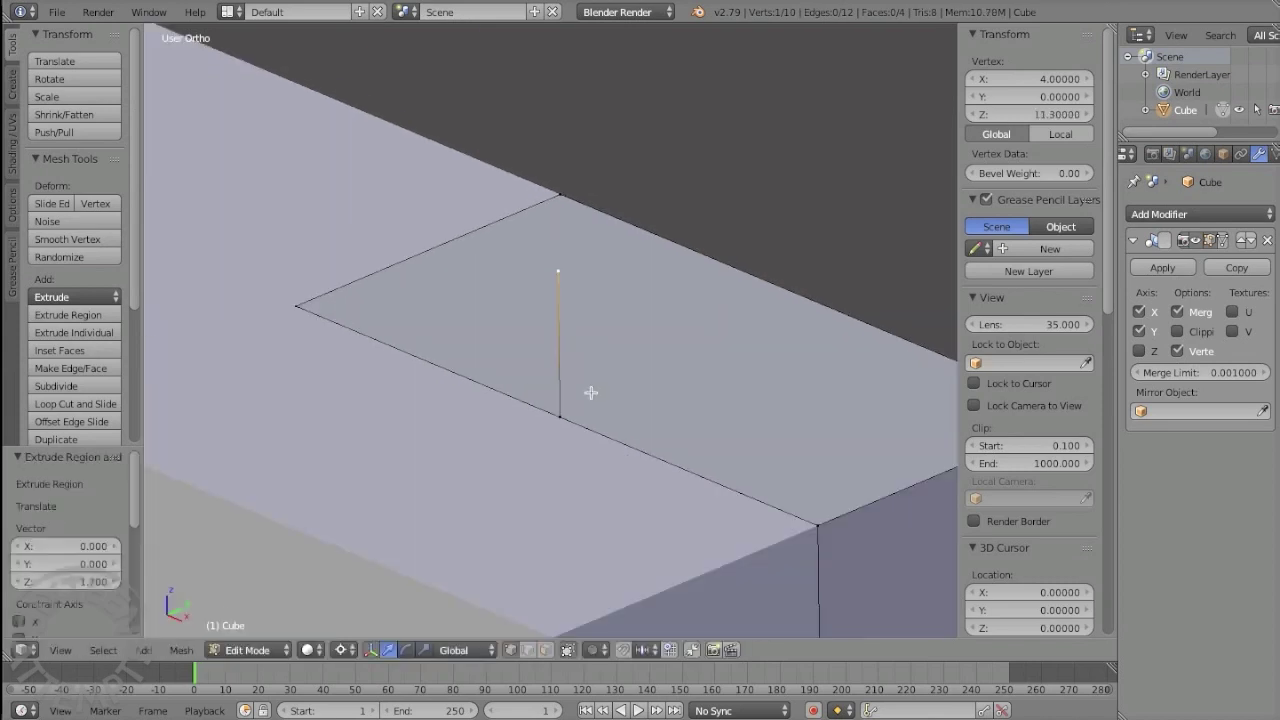
Step: Extrude the second top vertex along Y to widen the profile into a wall
right_click(557, 371, "shift")
key("e")
key("y")
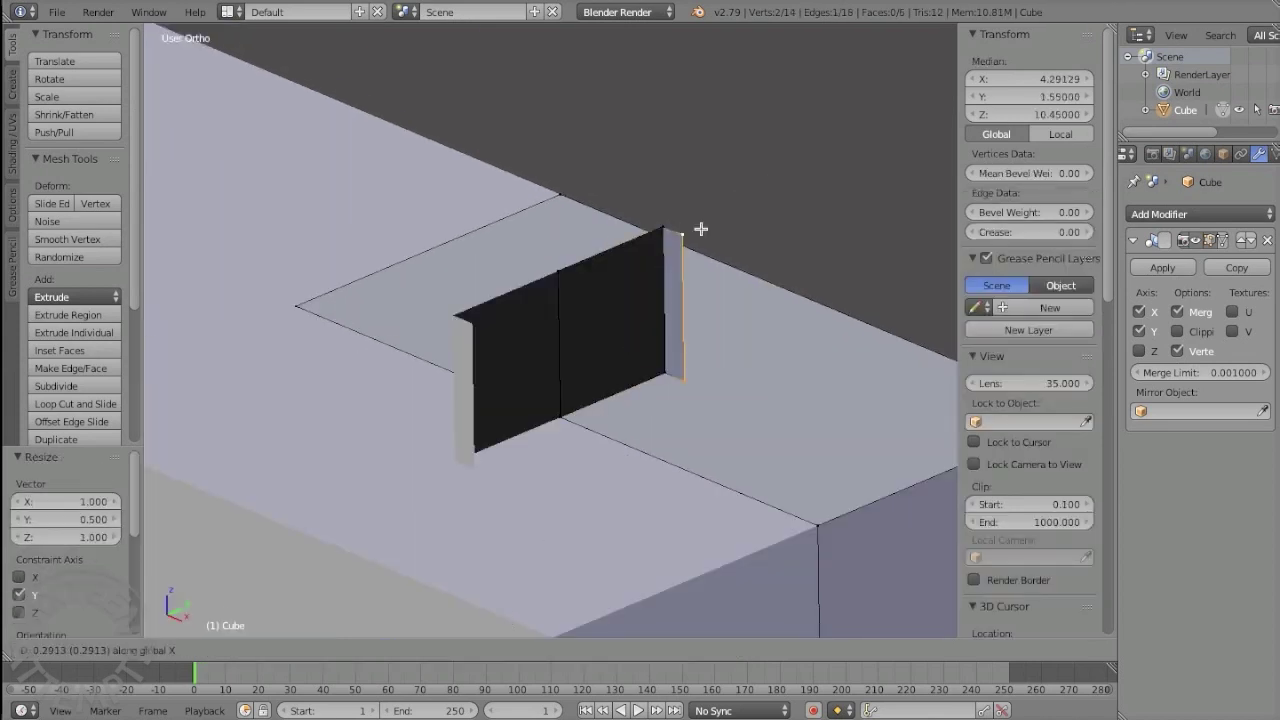
left_click(893, 137)
scroll(629, 163, "down", 3)
Step: Delete the middle wall faces, loop-cut the right wall, and remove the dark wall faces
right_click(580, 363)
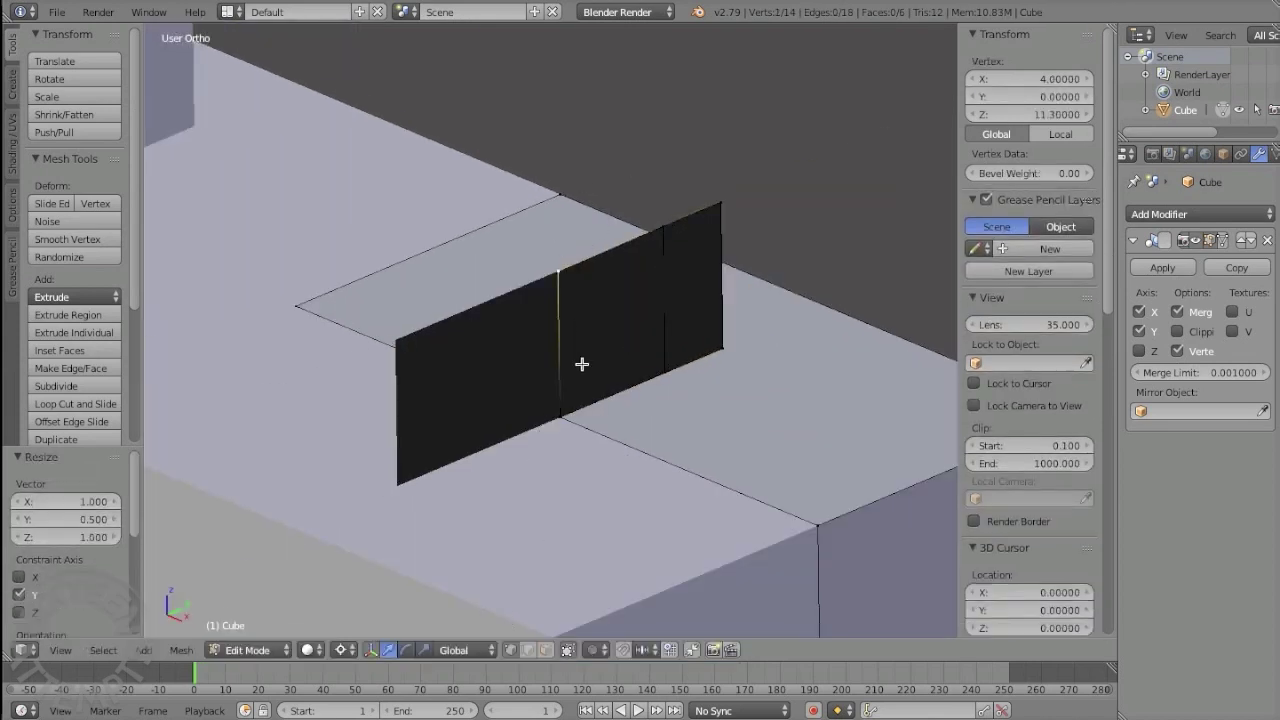
key("x")
scroll(630, 380, "up", 3)
key("ctrl+r")
left_click(760, 270)
key("g")
key("x")
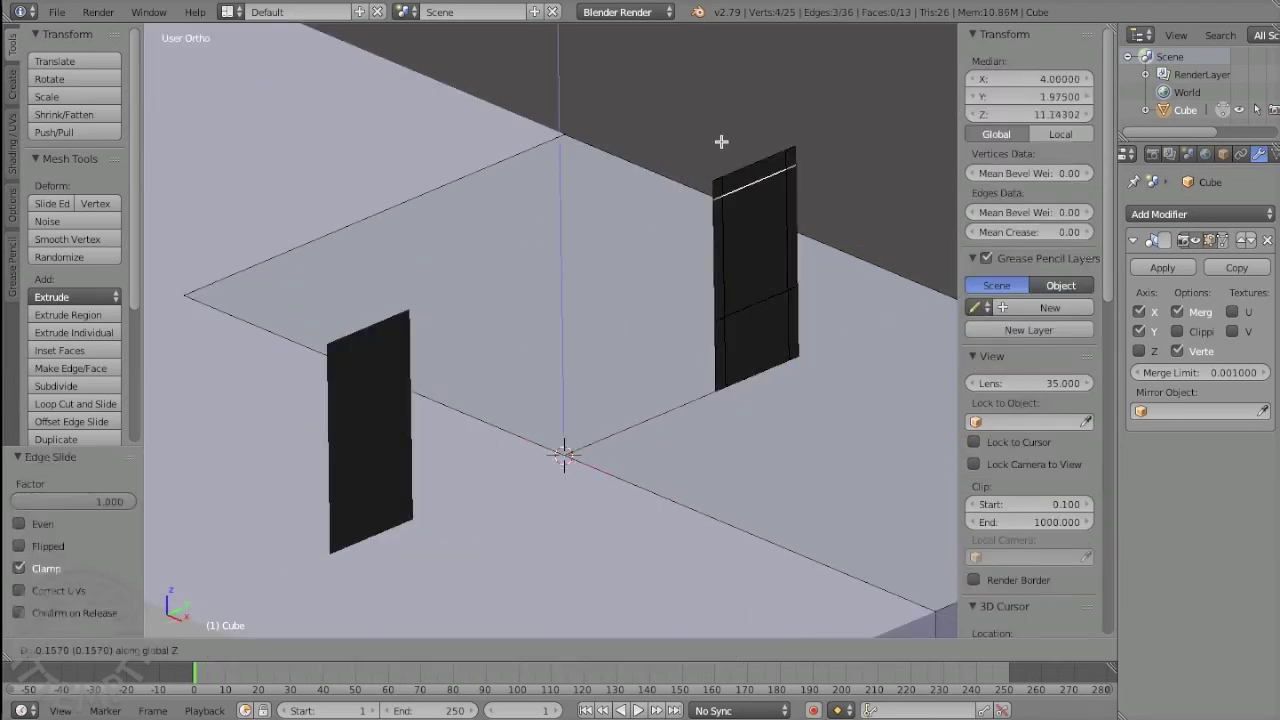
key("x")
key("Return")
Step: Move a corner vertex of the outline along Y, then select the whole linked outline for rotating
right_click(798, 352)
key("g")
key("y")
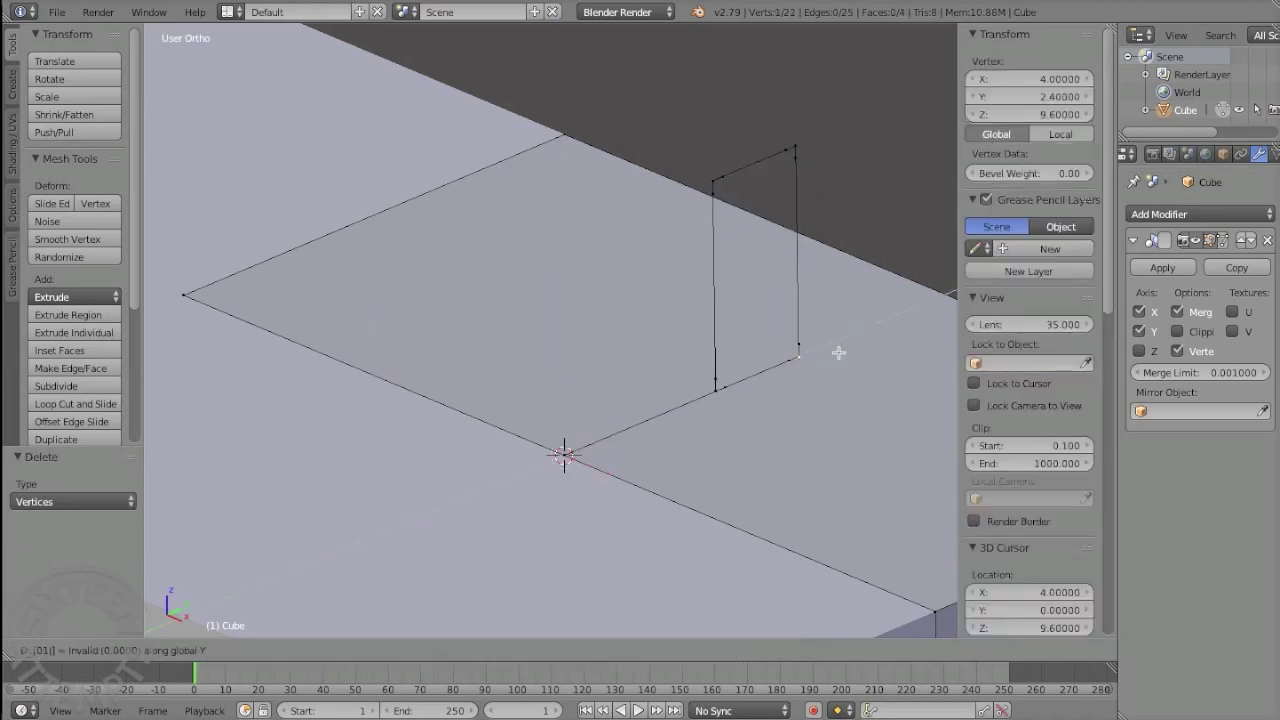
left_click(690, 410)
scroll(640, 380, "down", 2)
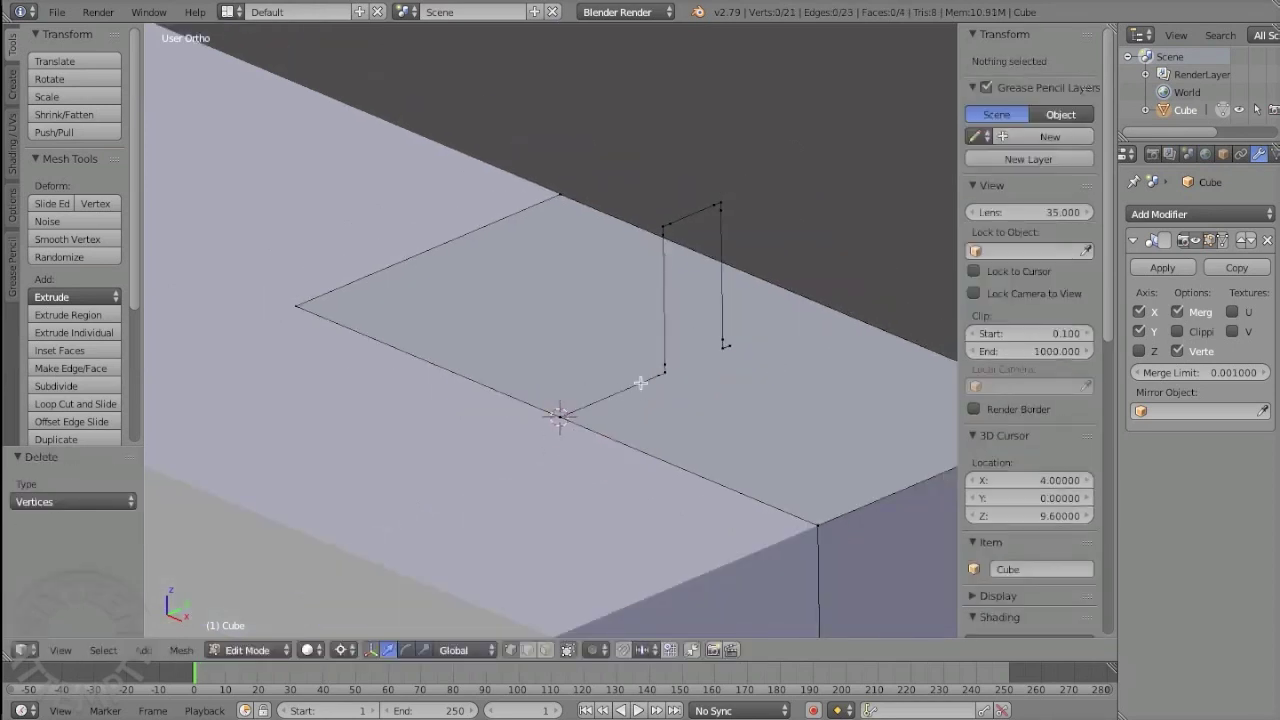
key("ctrl+l")
key("KP_7")
key("r")
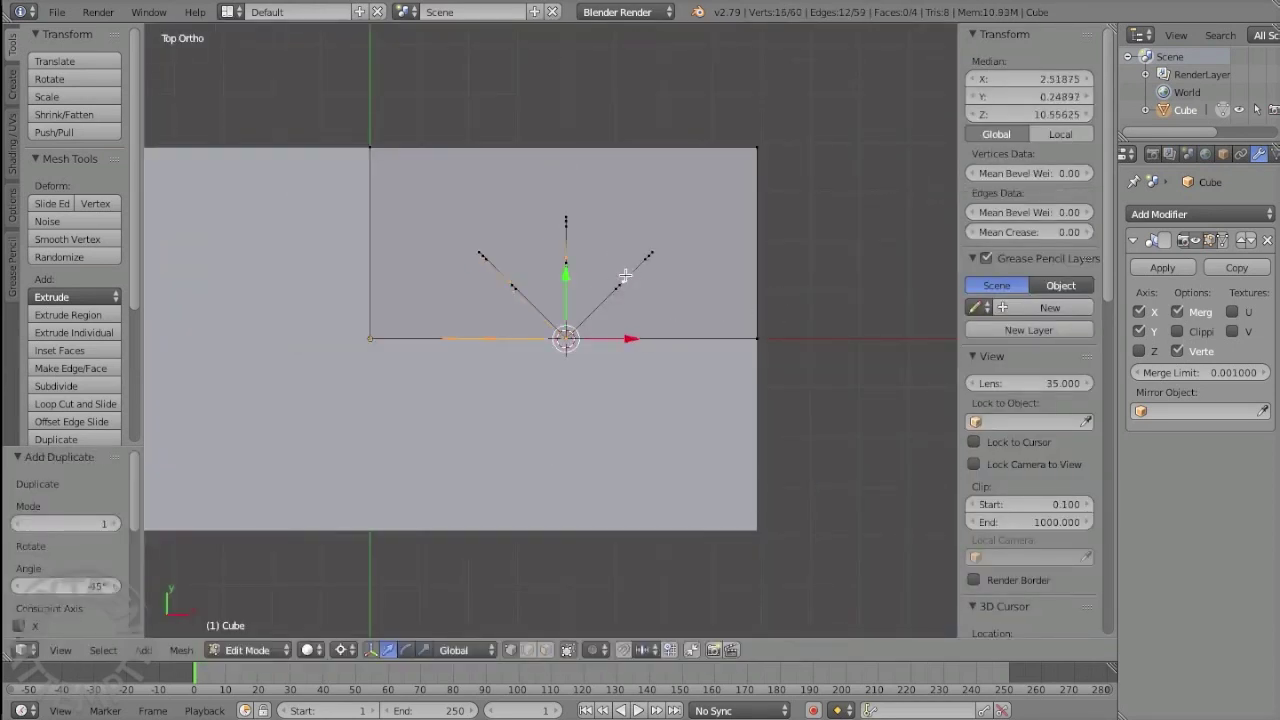
Step: Select all geometry and Remove Doubles to merge the brick's 55 duplicate vertices
key("a")
key("w")
left_click(612, 330)
middle_click_drag(612, 330, 651, 331)
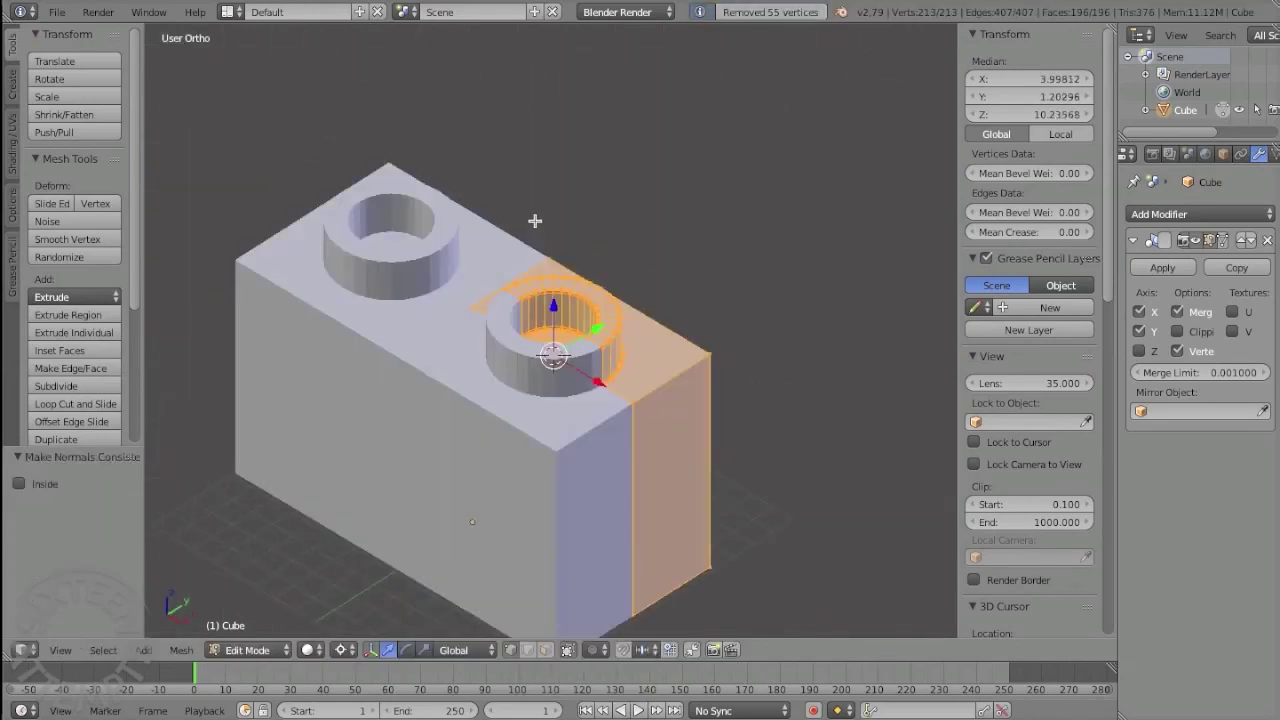
Step: Edge-slide and subdivide the front edges to add a new horizontal edge loop
key("2")
key("w")
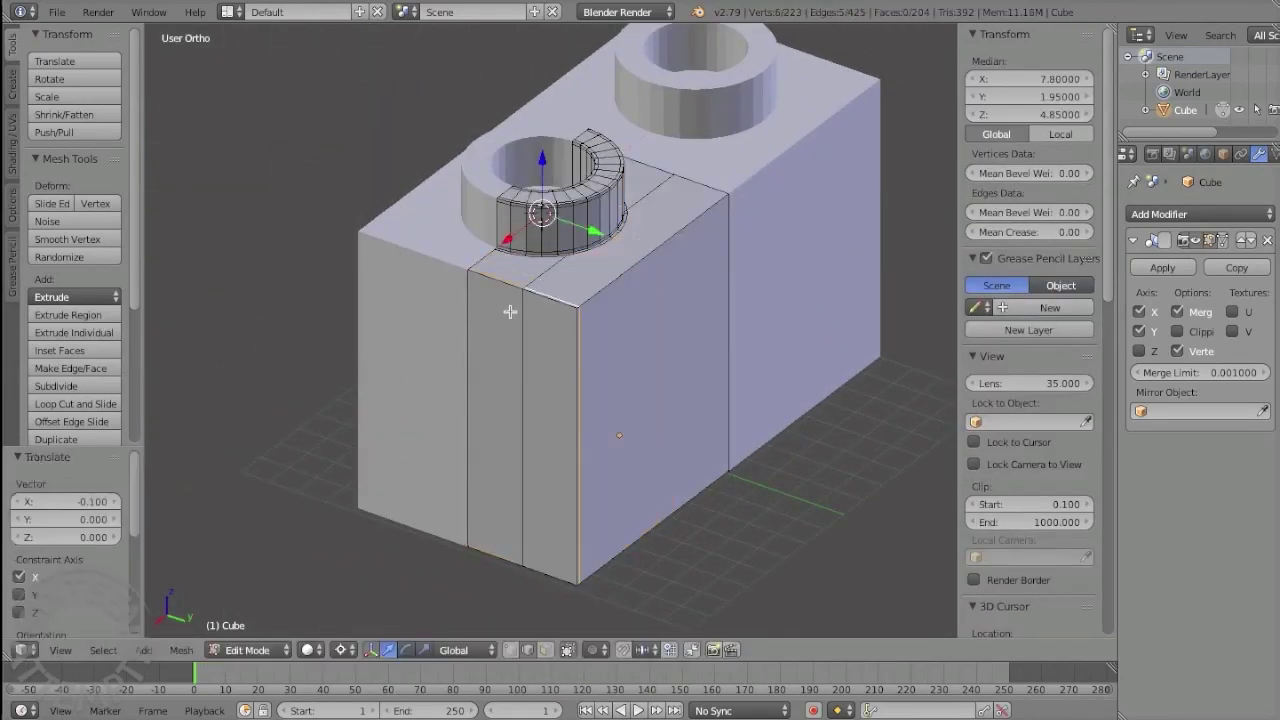
left_click(679, 390)
key("w")
left_click(585, 291)
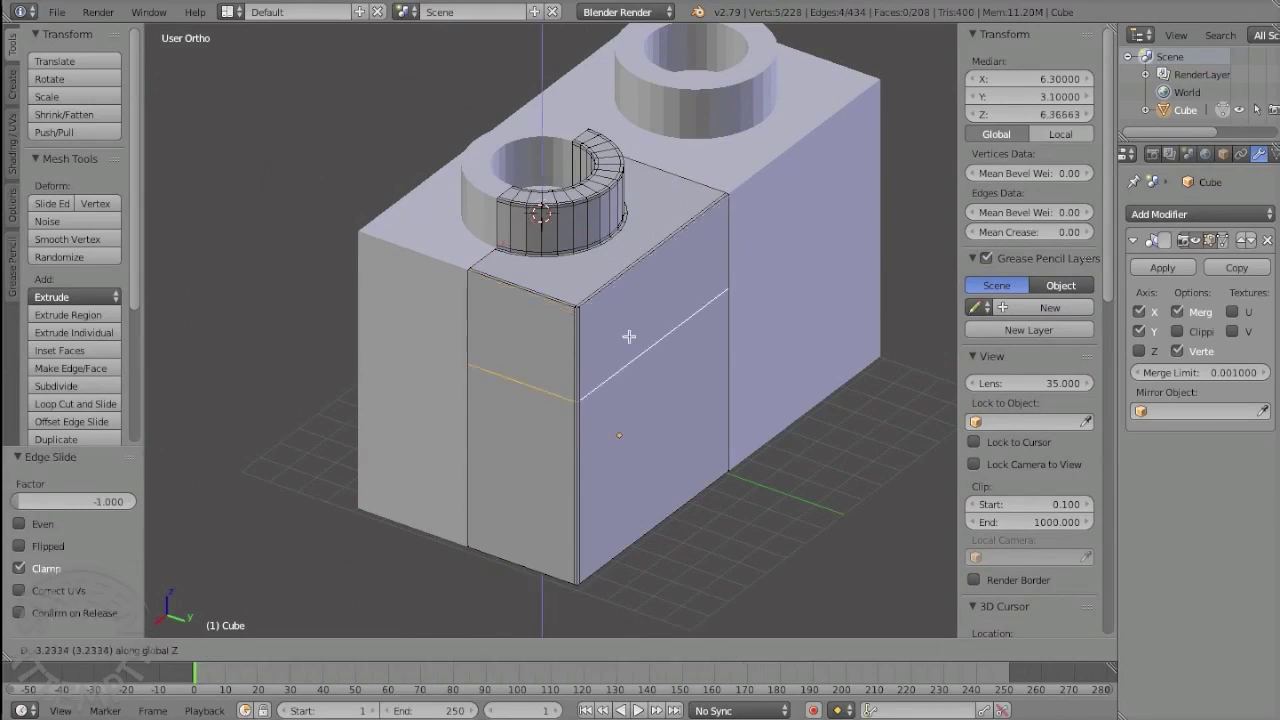
Step: In vertex select and wireframe view, raise the new edge loop 0.1 along Z
middle_click_drag(587, 327, 537, 351)
key("ctrl+Tab")
left_click(550, 311)
key("z")
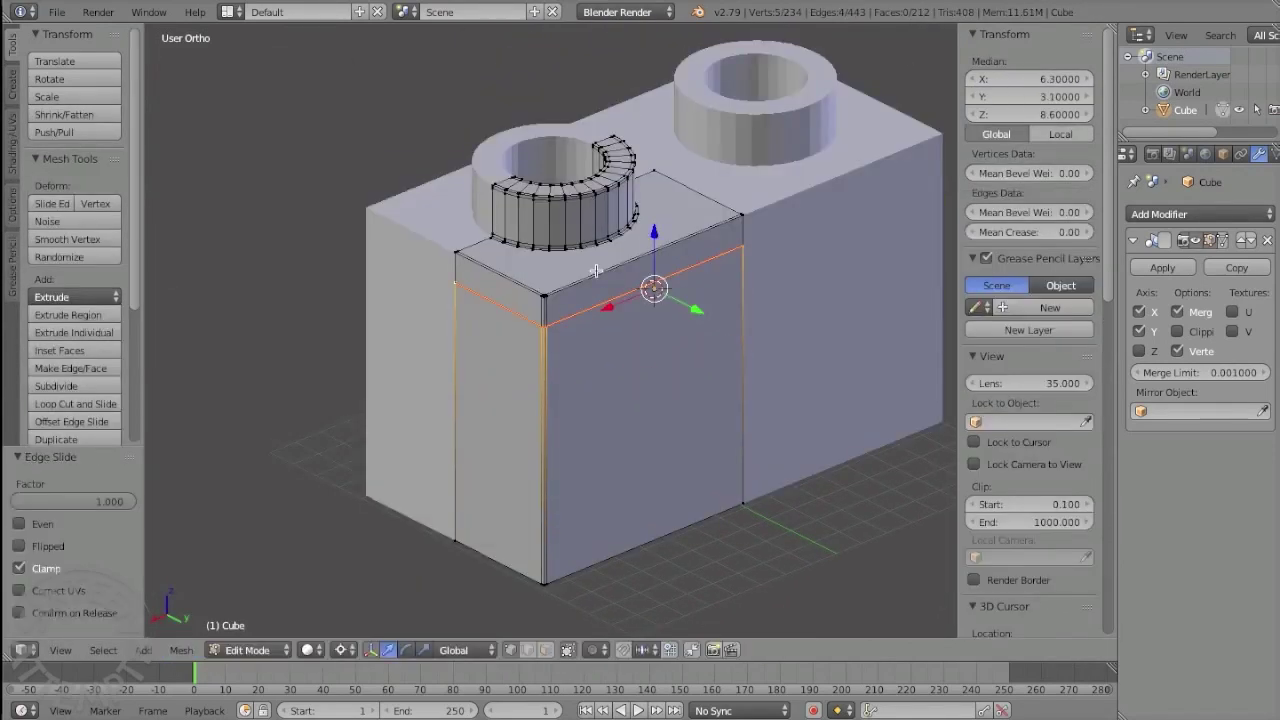
key("g")
key("z")
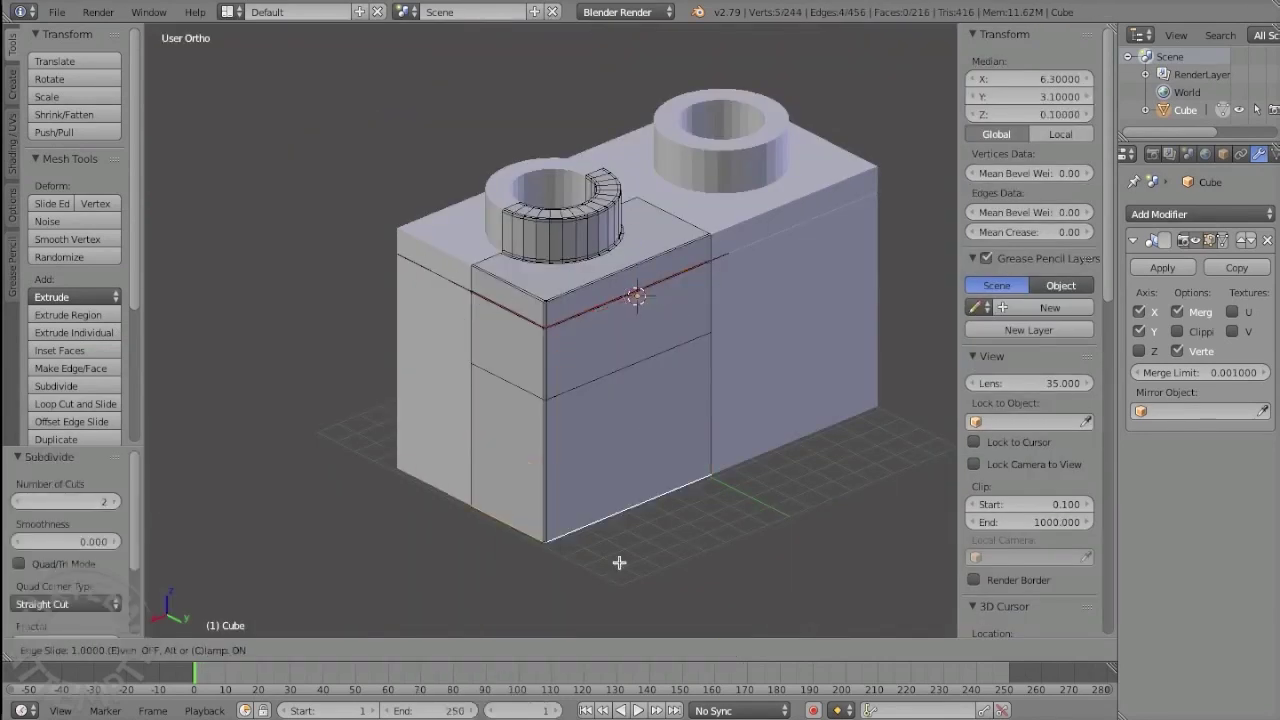
scroll(591, 400, "down", 5)
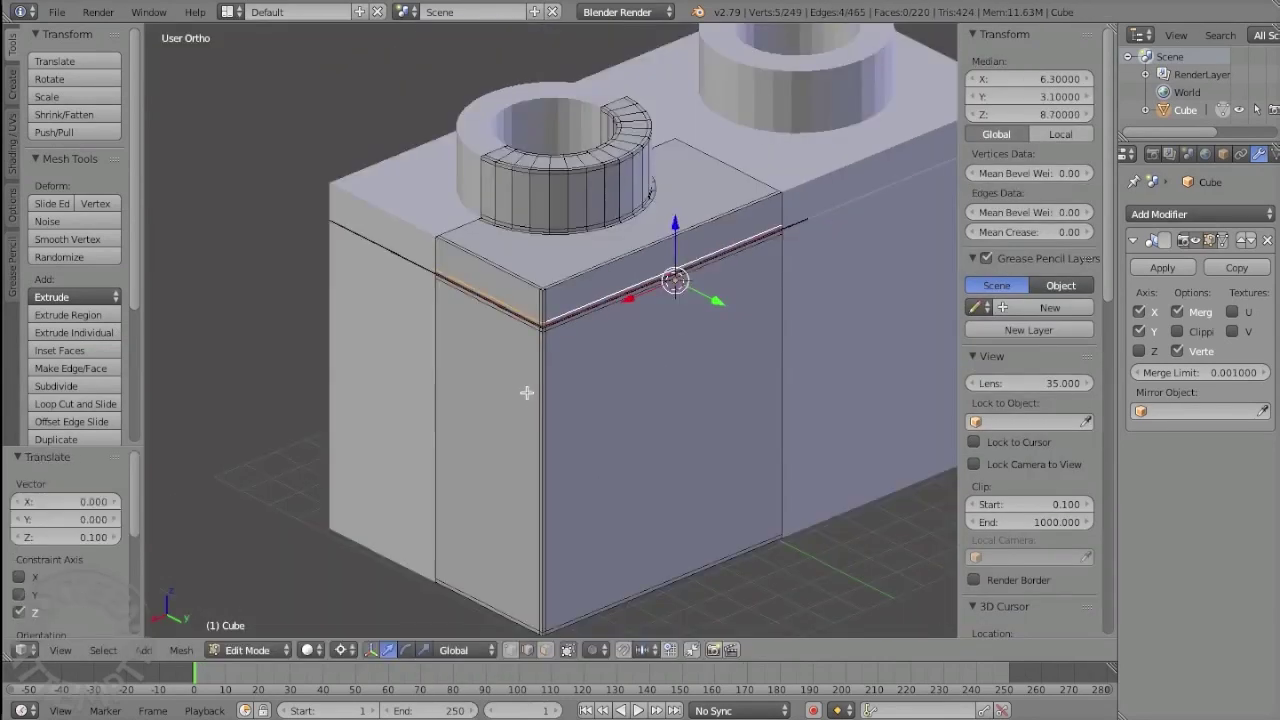
scroll(528, 391, "down", 2)
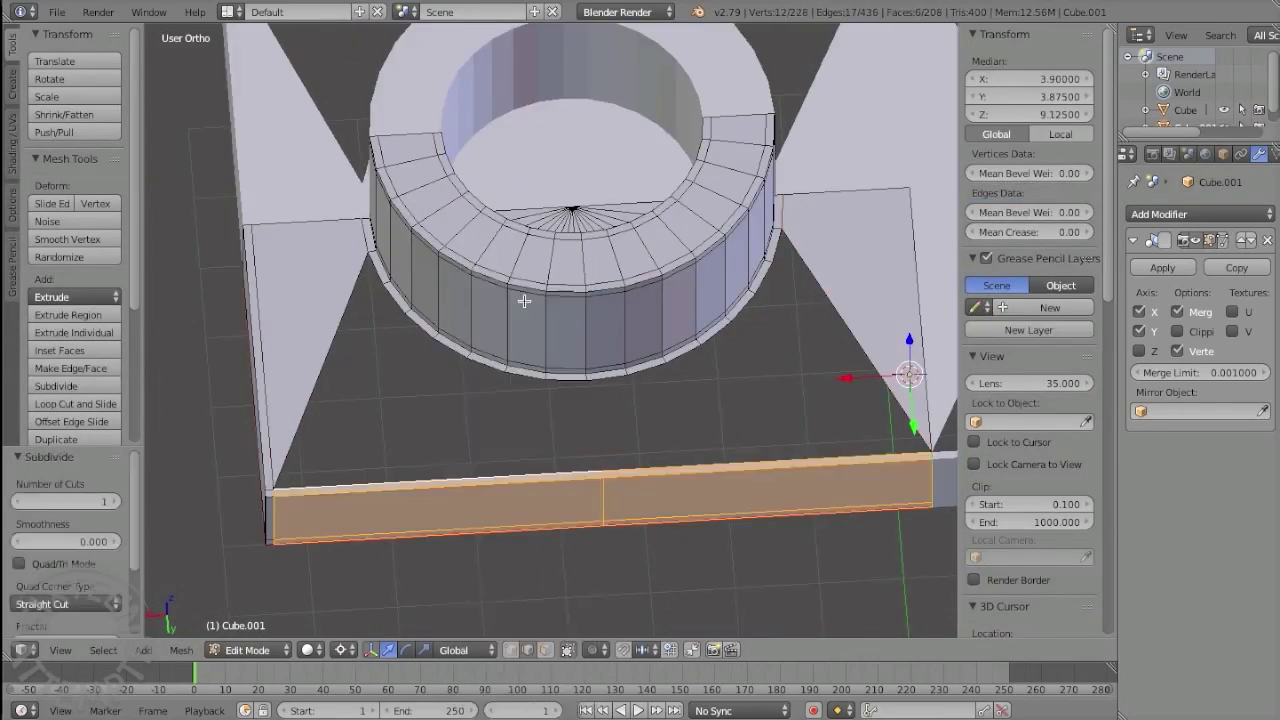
Step: Fill a face between the stud ring and the plate with F
key("f")
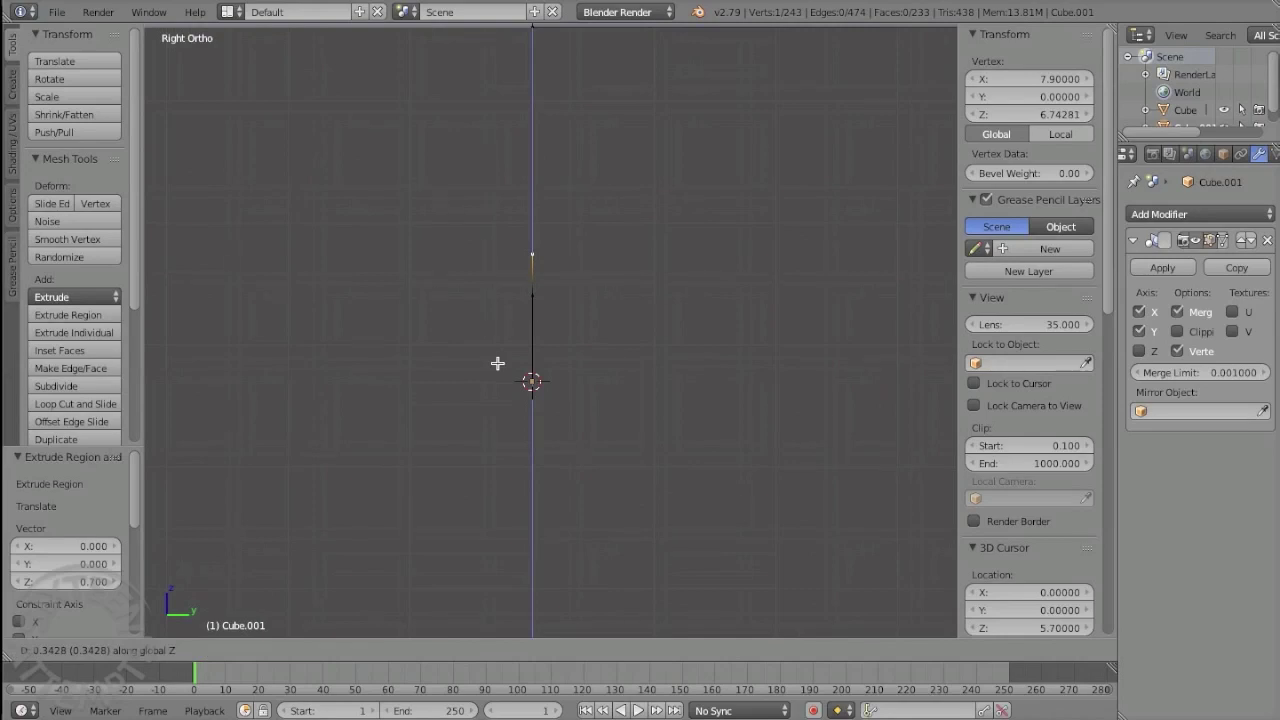
Step: Finish the upward vertex extrusion and fill a tapered face from the selected vertices
left_click(497, 363)
key("a")
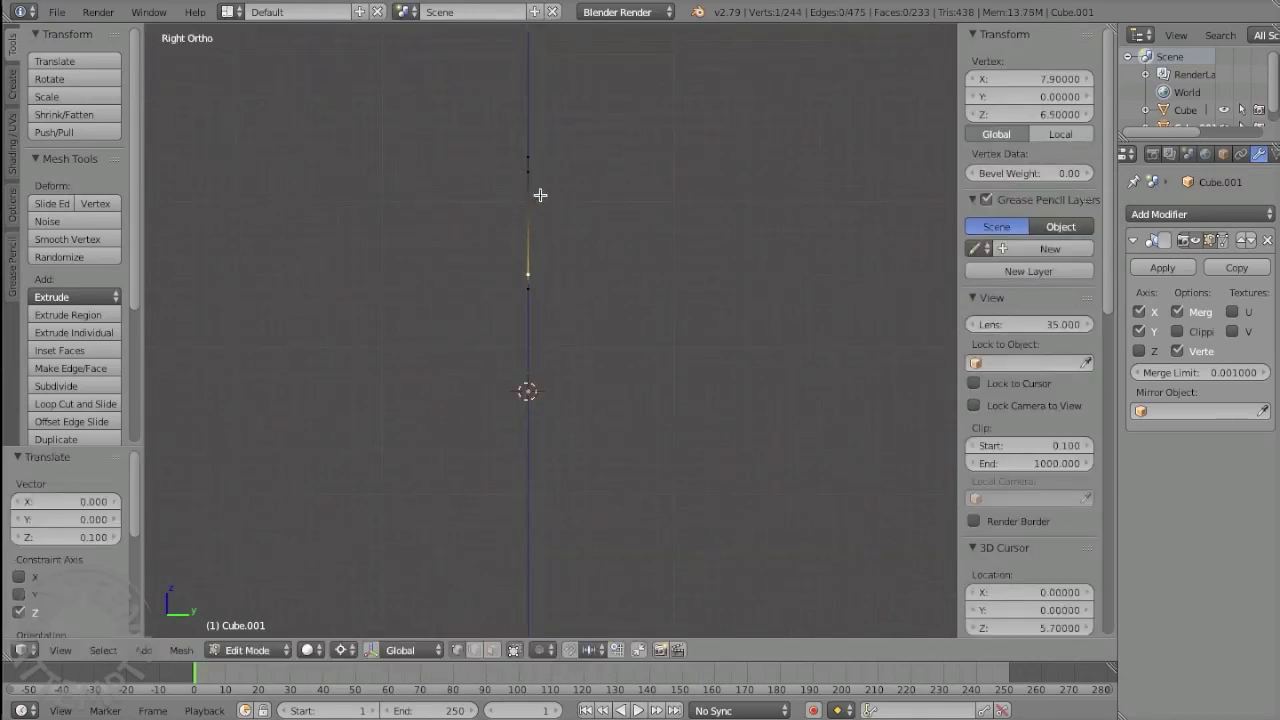
key("2")
mouse_move(597, 206)
middle_mouse_down()
mouse_move(626, 290)
mouse_move(549, 297)
middle_mouse_up()
key("Tab")
key("Tab")
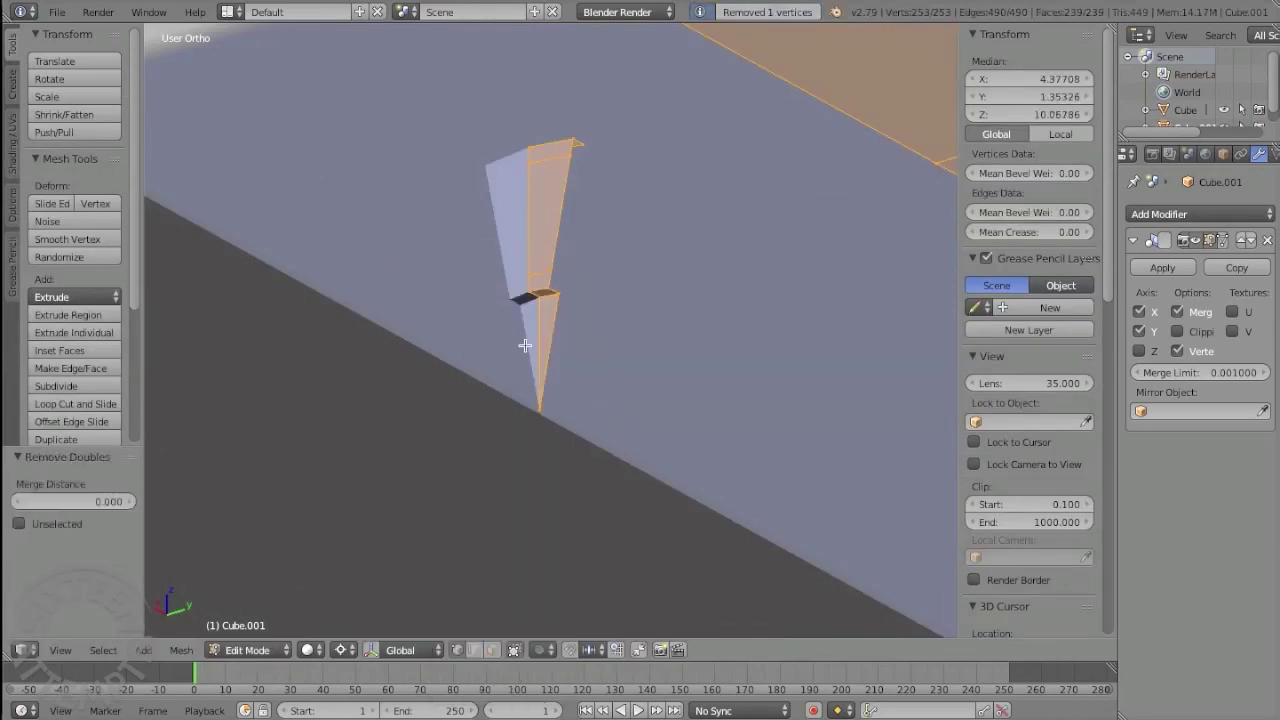
key("Tab")
scroll(714, 355, "down", 4)
scroll(680, 350, "down", 2)
key("Tab")
middle_click_drag(602, 359, 596, 251)
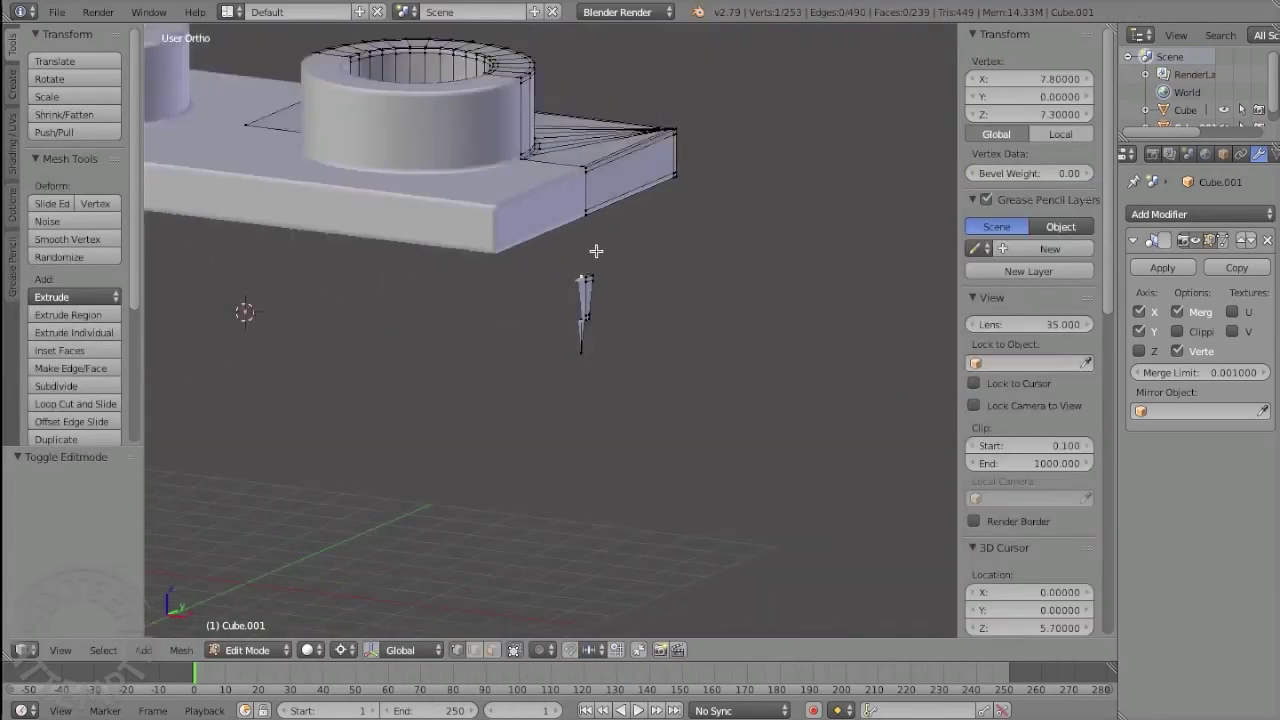
mouse_move(727, 283)
middle_mouse_down()
mouse_move(543, 271)
mouse_move(560, 270)
middle_mouse_up()
Step: In side view, extrude a spike vertex along X, extrude again rotated 11.3°, and fill a face
key("KP_3")
key("e")
key("x")
left_click(520, 214)
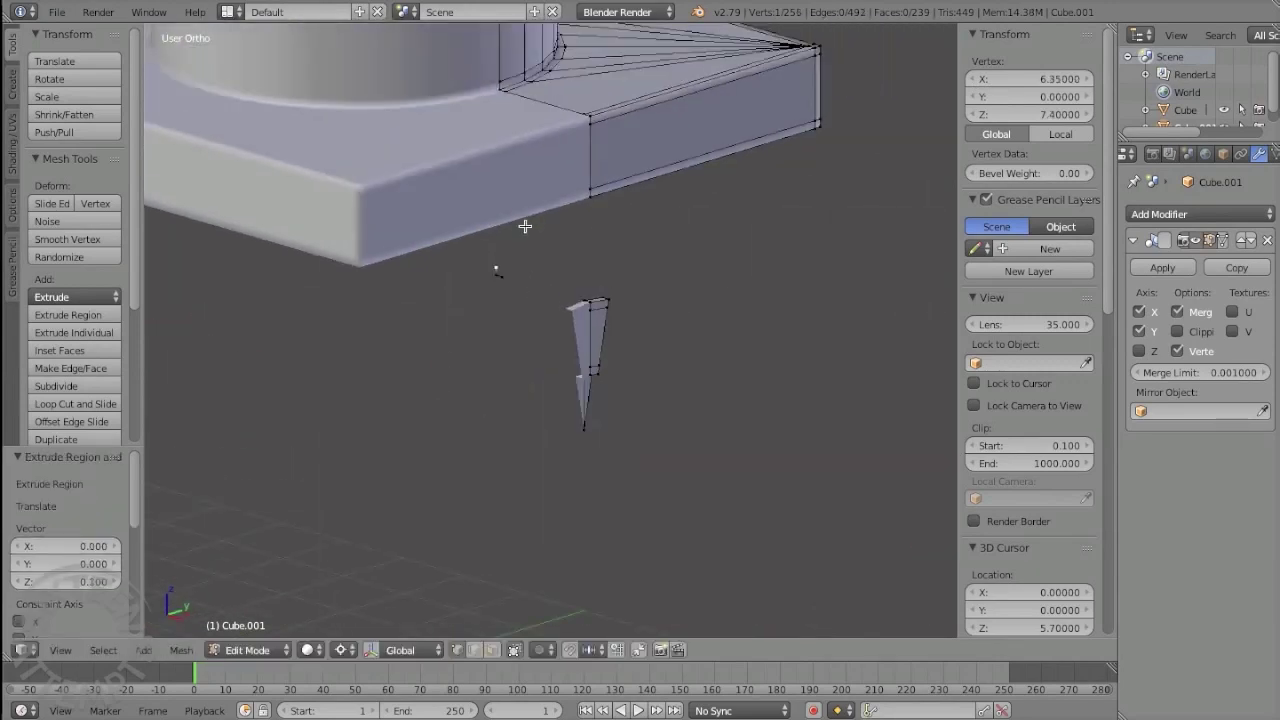
key("KP_3")
scroll(485, 230, "up", 3)
key("e")
key("r")
left_click(591, 266)
mouse_move(591, 266)
middle_mouse_down()
mouse_move(680, 251)
mouse_move(529, 151)
mouse_move(646, 240)
mouse_move(635, 431)
middle_mouse_up()
key("f")
Step: Snap the 3D cursor to the selection and extrude a second, lower spike vertically
key("shift+s")
key("e")
left_click(586, 449)
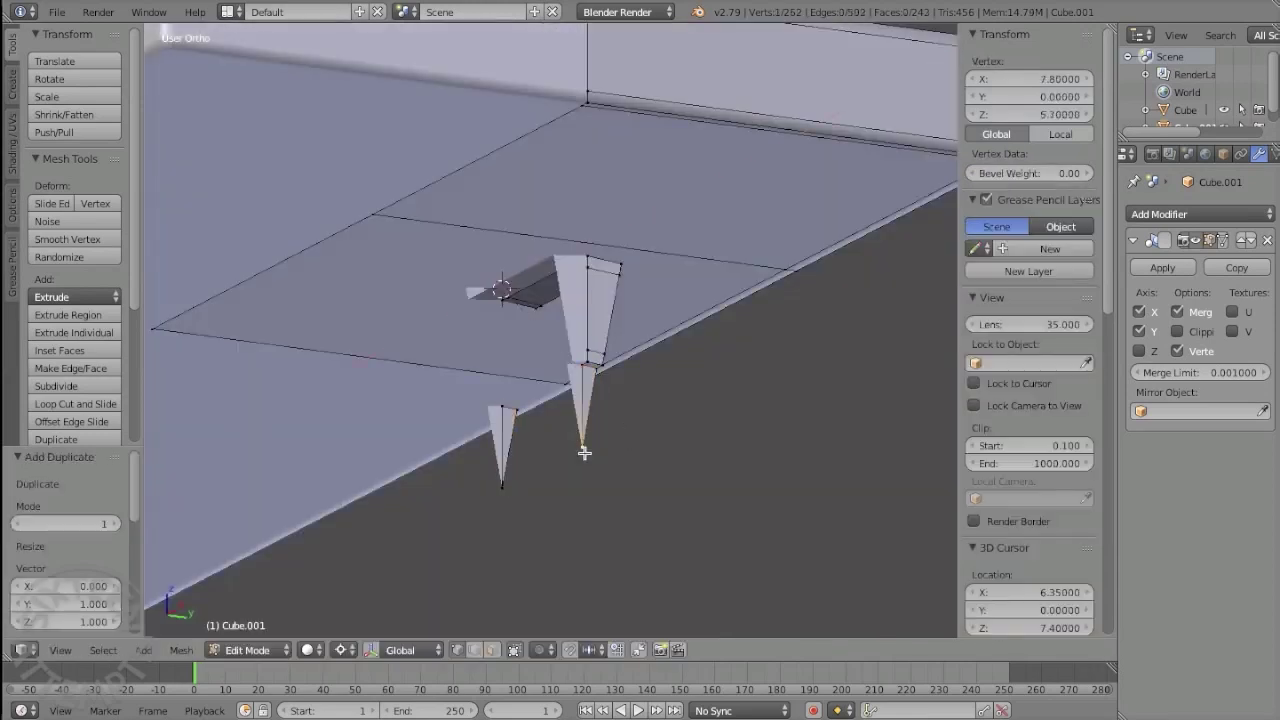
scroll(586, 449, "up", 2)
key("a")
scroll(582, 358, "up", 2)
right_click(494, 467)
key("e")
key("z")
mouse_move(582, 358)
middle_mouse_down()
mouse_move(463, 500)
mouse_move(519, 448)
mouse_move(441, 386)
middle_mouse_up()
key("KP_3")
Step: Delete the stray edge and fill a face at the lower spike's tip
key("ctrl+Tab")
left_click(543, 471)
key("x")
left_click(464, 480)
right_click(451, 457, "shift")
key("f")
key("a")
scroll(451, 457, "down", 3)
Step: Duplicate the linked spike piece rotated 22° and repeat to complete the wheel disc
key("ctrl+l")
key("KP_3")
key("shift+d")
type("r22")
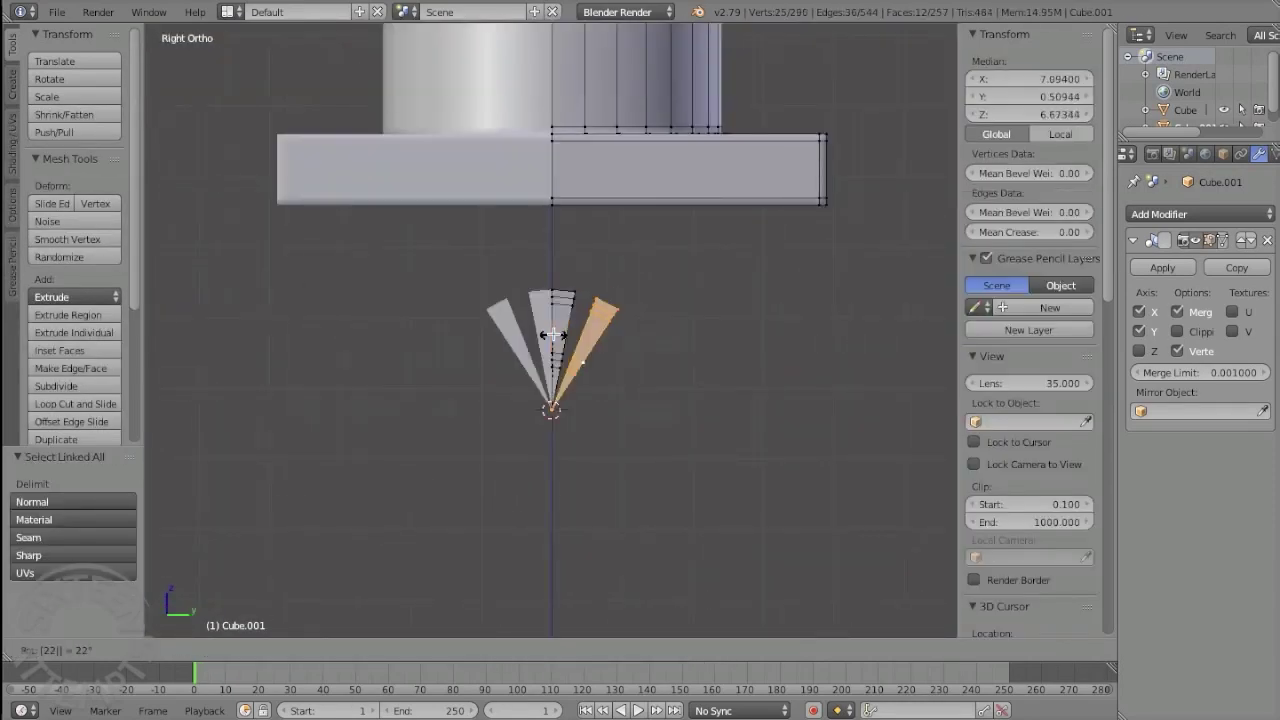
key("Return")
scroll(680, 386, "up", 2)
key("w")
left_click(686, 440)
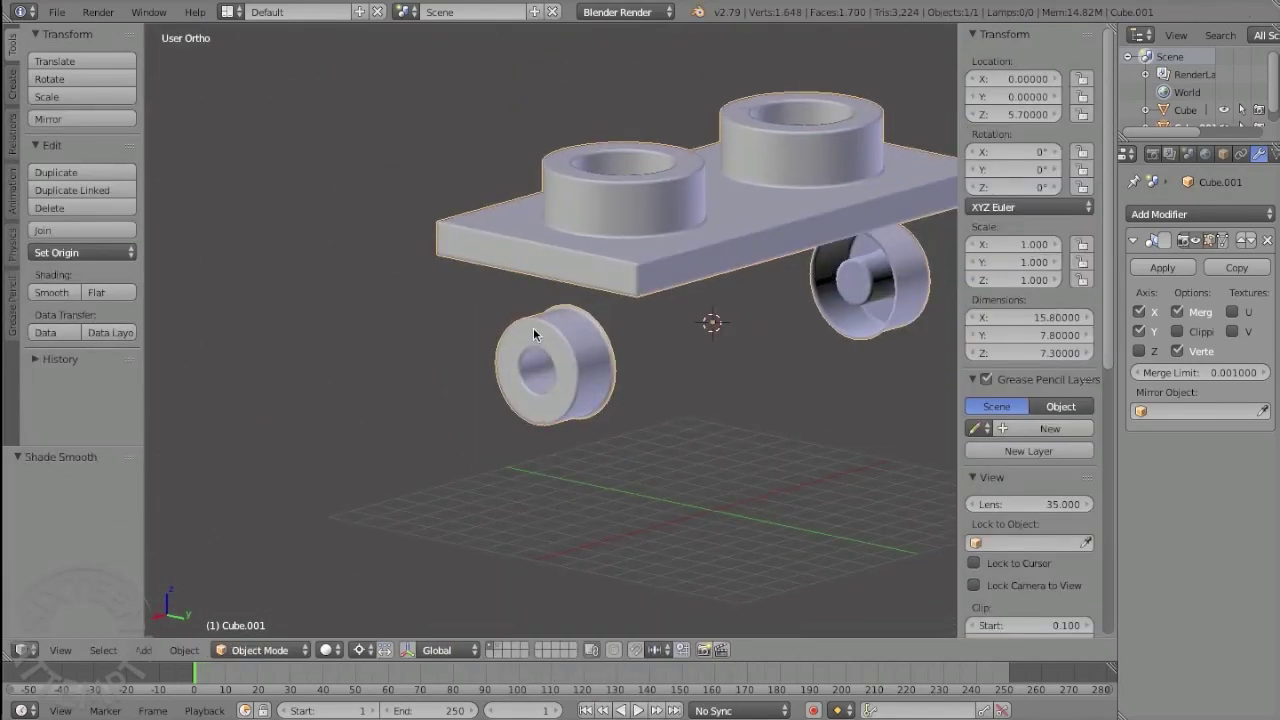
Step: Set the selected vertex's Y coordinate to 2.125
key("Tab")
middle_click_drag(533, 334, 666, 349)
key("KP_3")
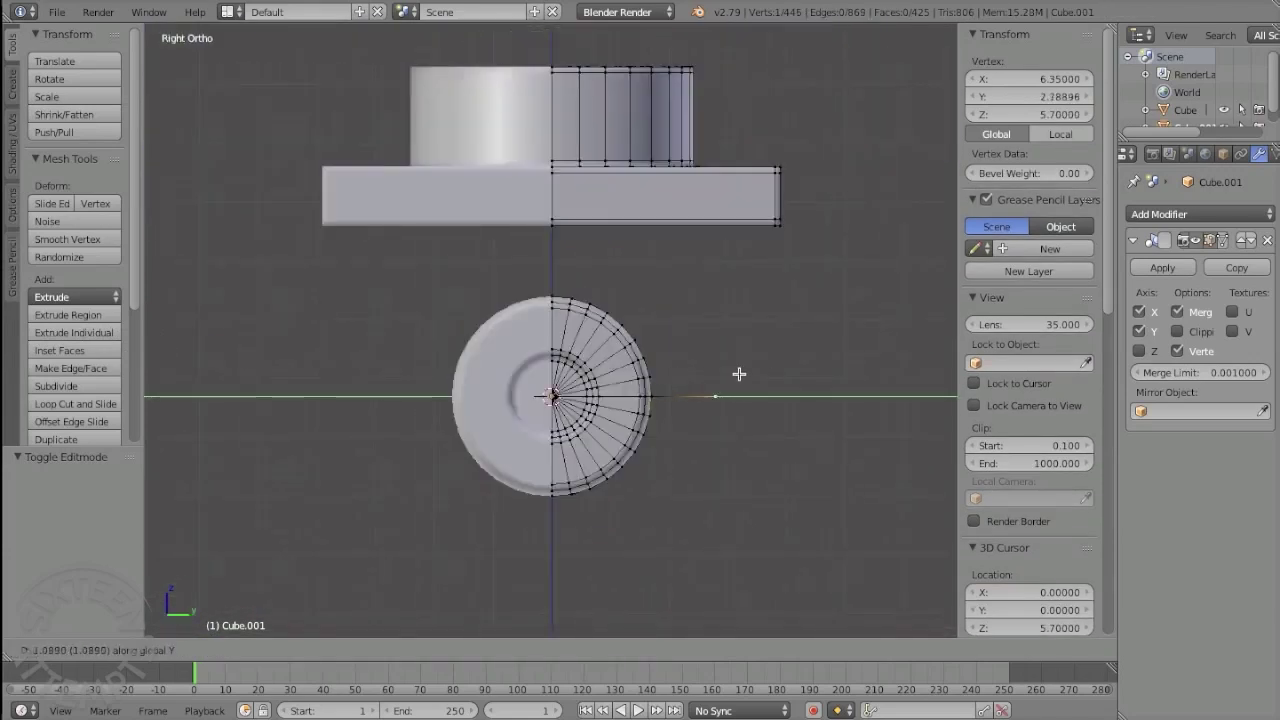
type(".125")
key("Return")
scroll(639, 240, "up", 4)
key("Tab")
key("Tab")
mouse_move(598, 231)
middle_mouse_down()
mouse_move(628, 283)
mouse_move(680, 260)
mouse_move(677, 234)
mouse_move(623, 201)
middle_mouse_up()
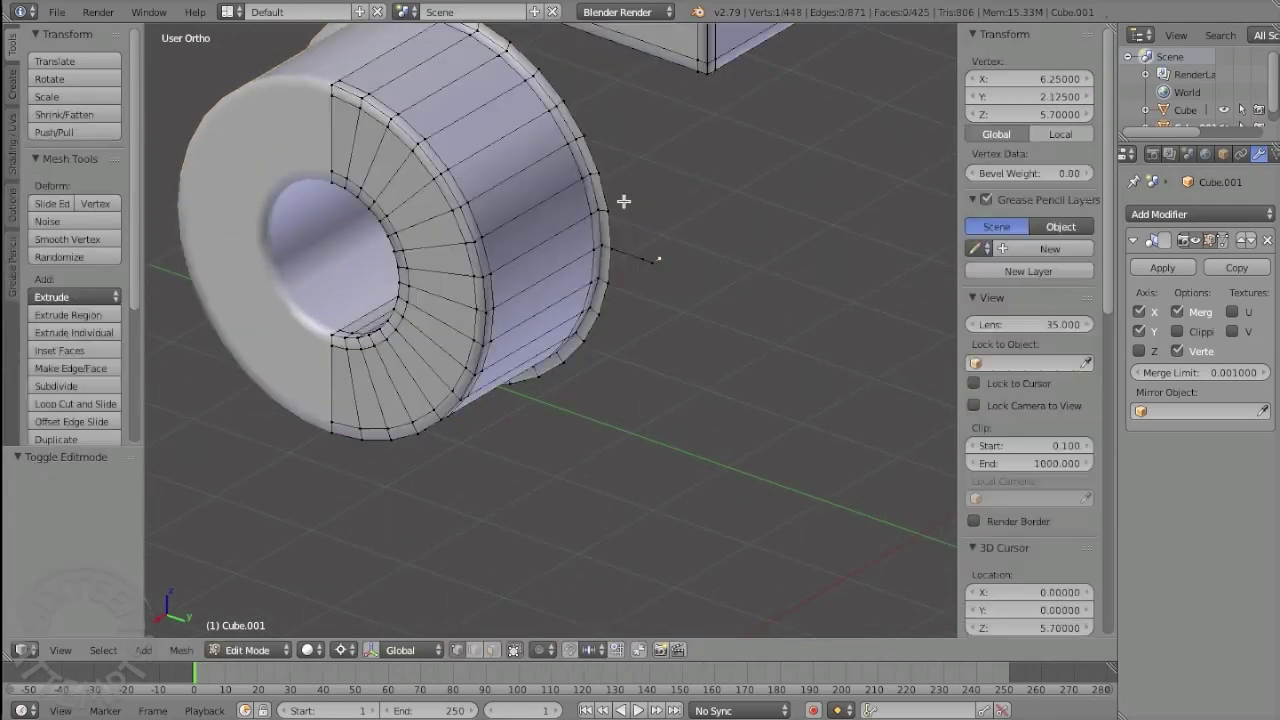
Step: Select a path of rim vertices and fill faces along the wheel rim
right_click(656, 257, "ctrl")
key("KP_3")
key("Return")
mouse_move(662, 243)
middle_mouse_down()
mouse_move(606, 268)
mouse_move(454, 515)
middle_mouse_up()
key("KP_3")
key("f")
mouse_move(599, 380)
middle_mouse_down()
mouse_move(654, 457)
mouse_move(717, 371)
mouse_move(664, 312)
middle_mouse_up()
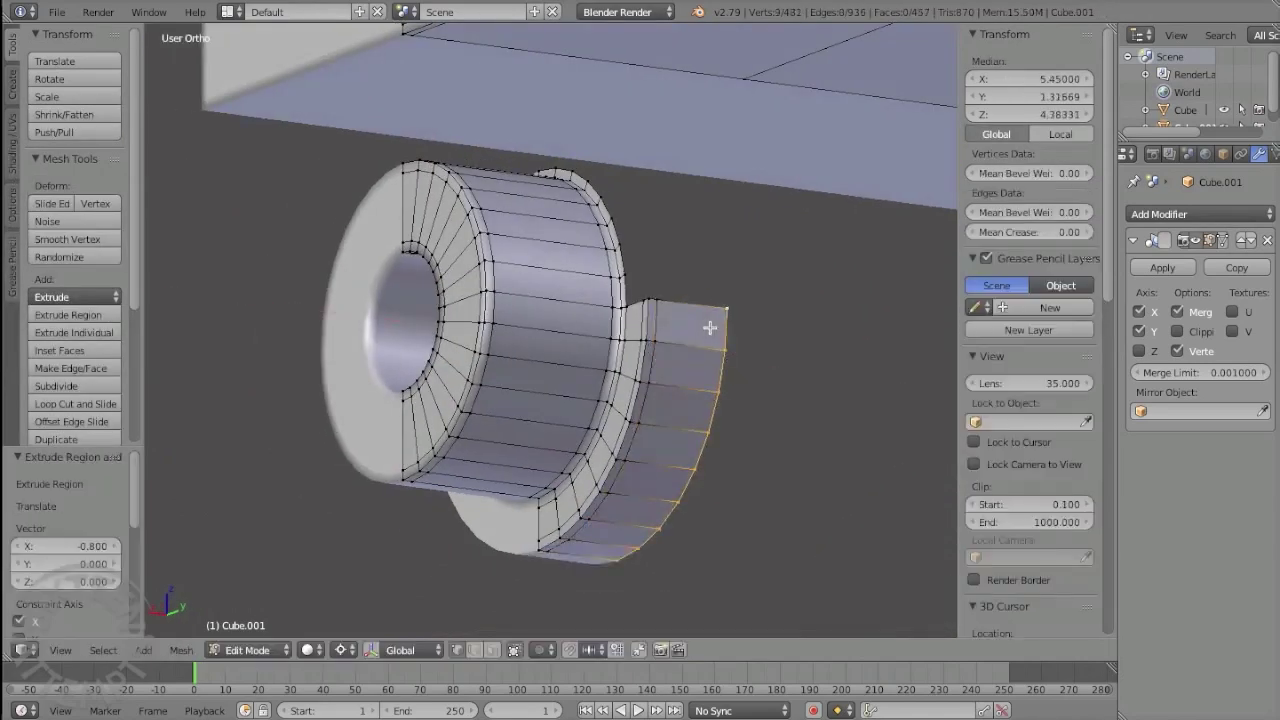
scroll(710, 327, "down", 2)
scroll(710, 327, "up", 2)
Step: Duplicate the rim edge loop along X and bridge both loops into a curved band
key("shift+d")
key("x")
key("1")
key("Return")
mouse_move(851, 536)
middle_mouse_down()
mouse_move(480, 320)
mouse_move(430, 440)
middle_mouse_up()
key("w")
left_click(430, 440)
scroll(731, 409, "down", 3)
Step: Extrude the band's top edges upward into a flat strip reaching toward the plate
key("a")
mouse_move(731, 409)
middle_mouse_down()
mouse_move(371, 227)
mouse_move(643, 529)
mouse_move(400, 337)
middle_mouse_up()
right_click(373, 229)
key("e")
left_click(429, 277)
middle_click_drag(429, 277, 533, 470)
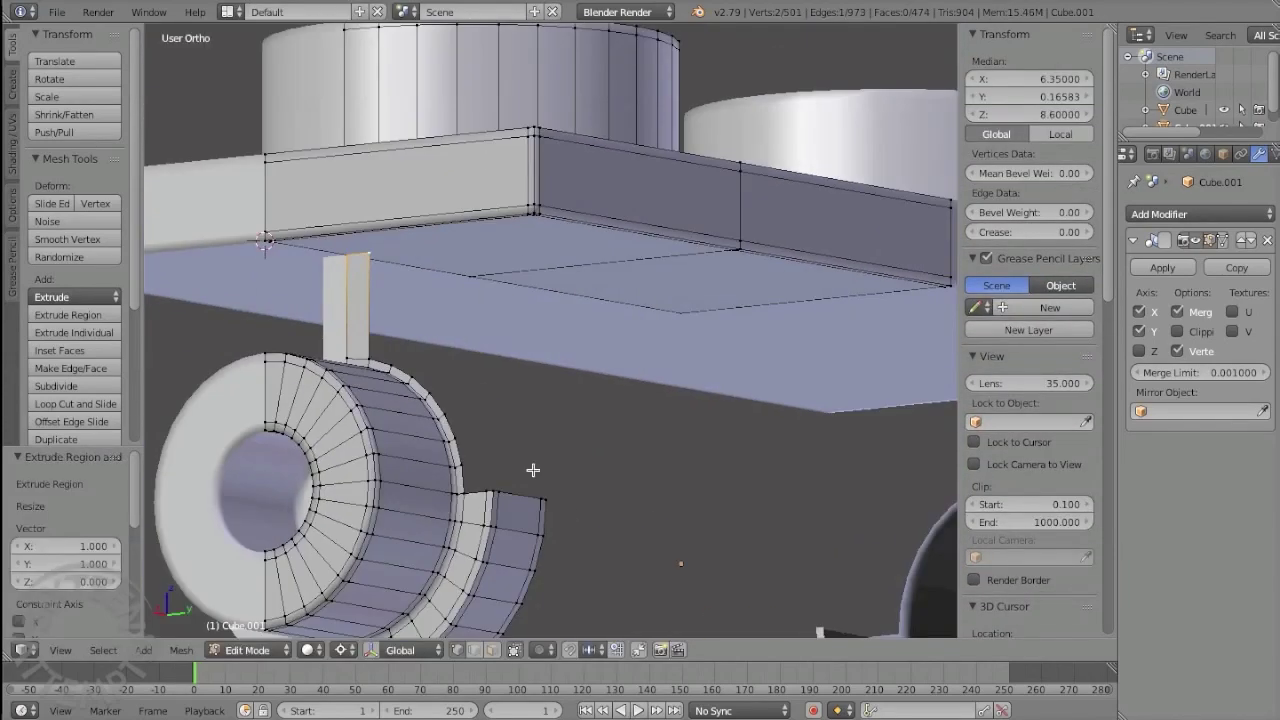
scroll(533, 470, "down", 2)
mouse_move(523, 523)
middle_mouse_down()
mouse_move(282, 206)
mouse_move(337, 263)
mouse_move(458, 510)
middle_mouse_up()
Step: Confirm the upward extrusion, then use edge mode and W specials to add a thin 2.24 × 0.42 face beside the fender arch
left_click(271, 218)
key("2")
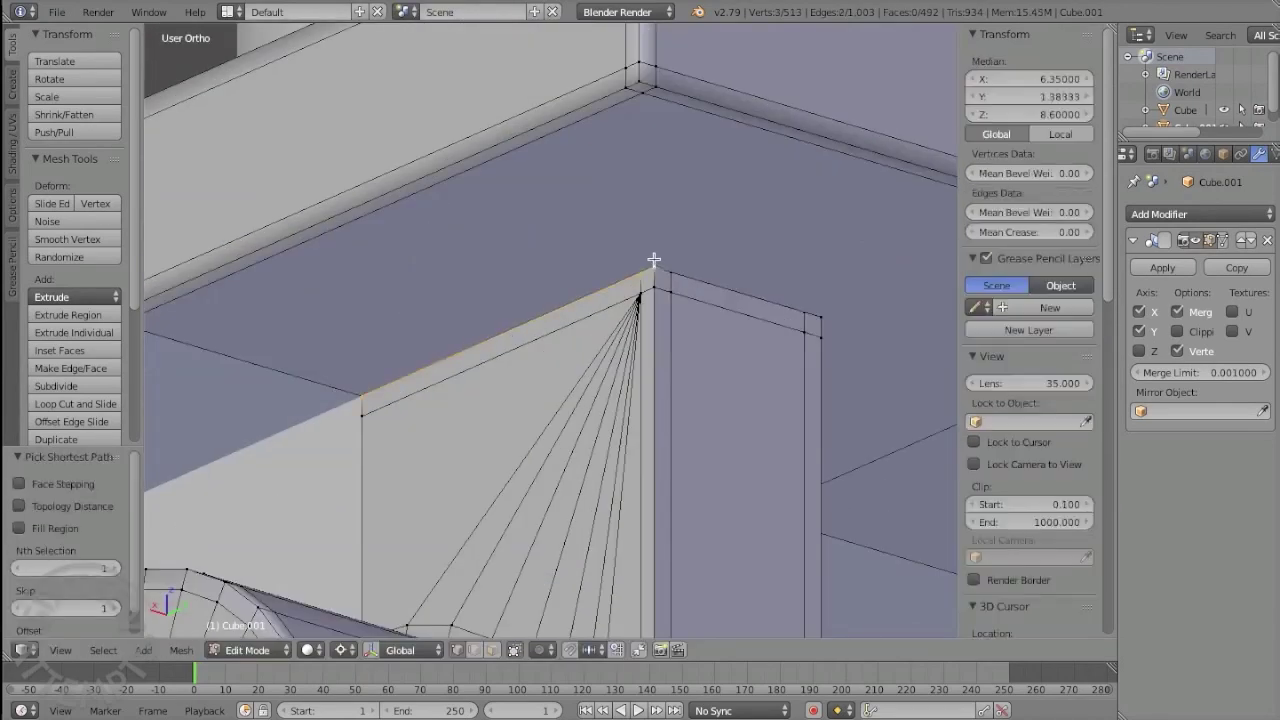
key("w")
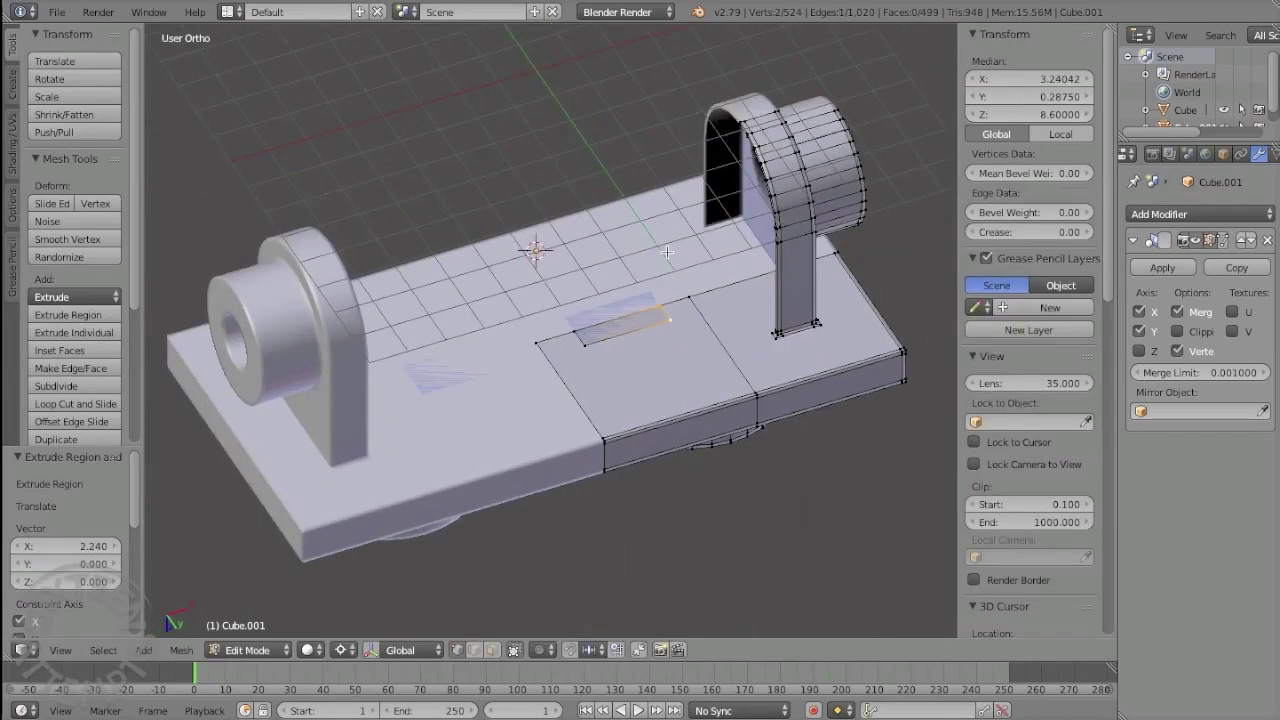
middle_click_drag(667, 252, 654, 289)
scroll(650, 291, "up", 3)
Step: Delete the stray vertex, snap the 3D cursor to the selection, and extrude along X, adjusting the median X
key("x")
key("shift+s")
left_click(549, 209)
key("e")
key("x")
middle_click_drag(497, 405, 520, 470)
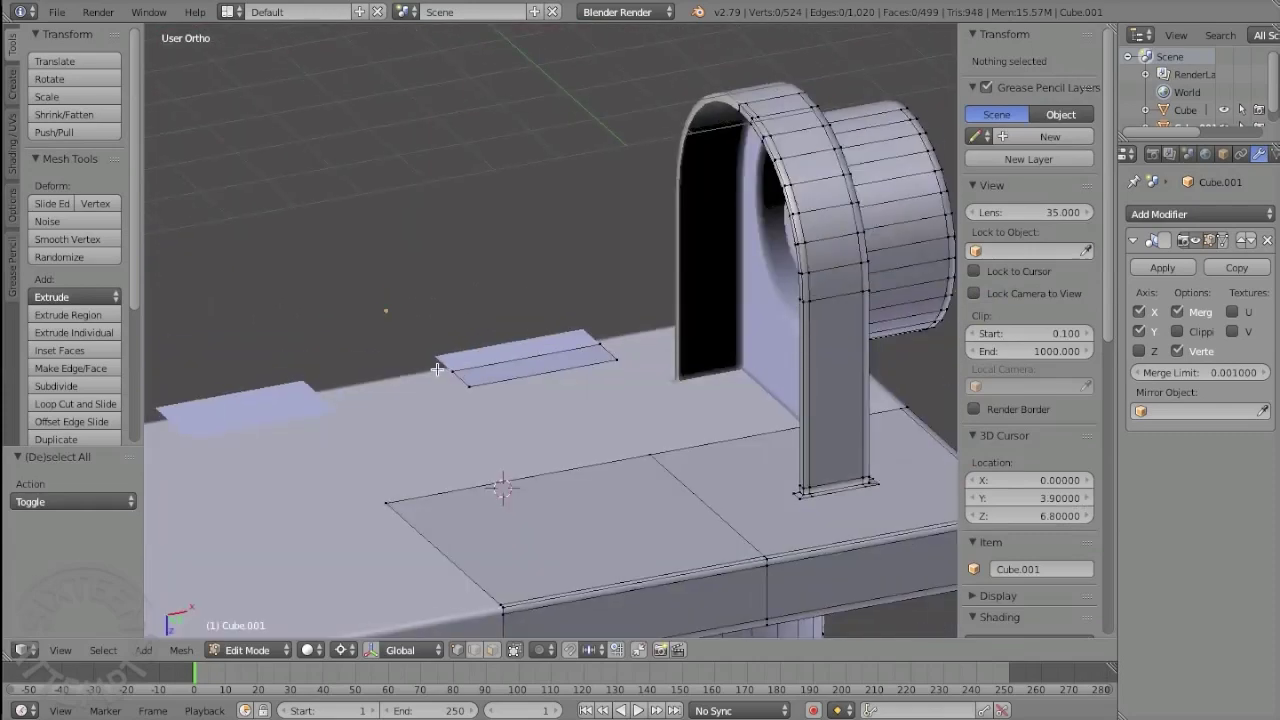
double_click(1017, 78)
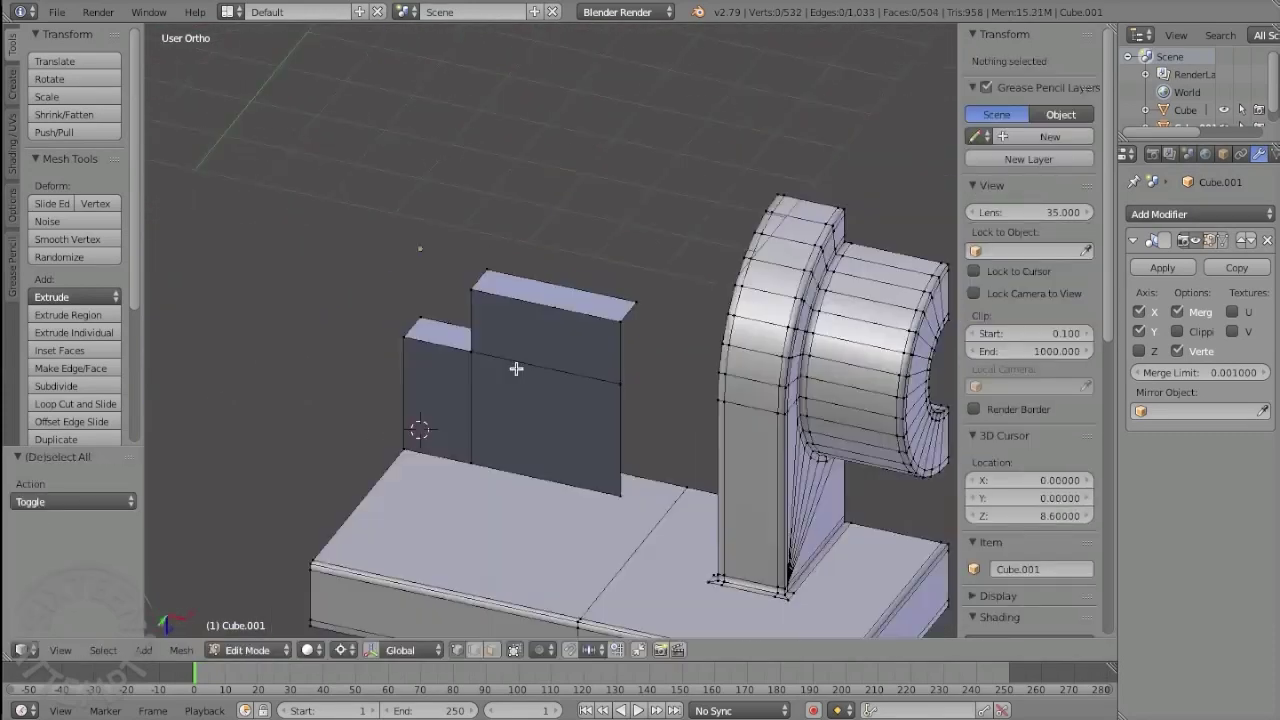
Step: Add a horizontal loop cut across the block and lower it by 0.1 on Z
key("ctrl+Tab")
left_click(603, 371)
key("w")
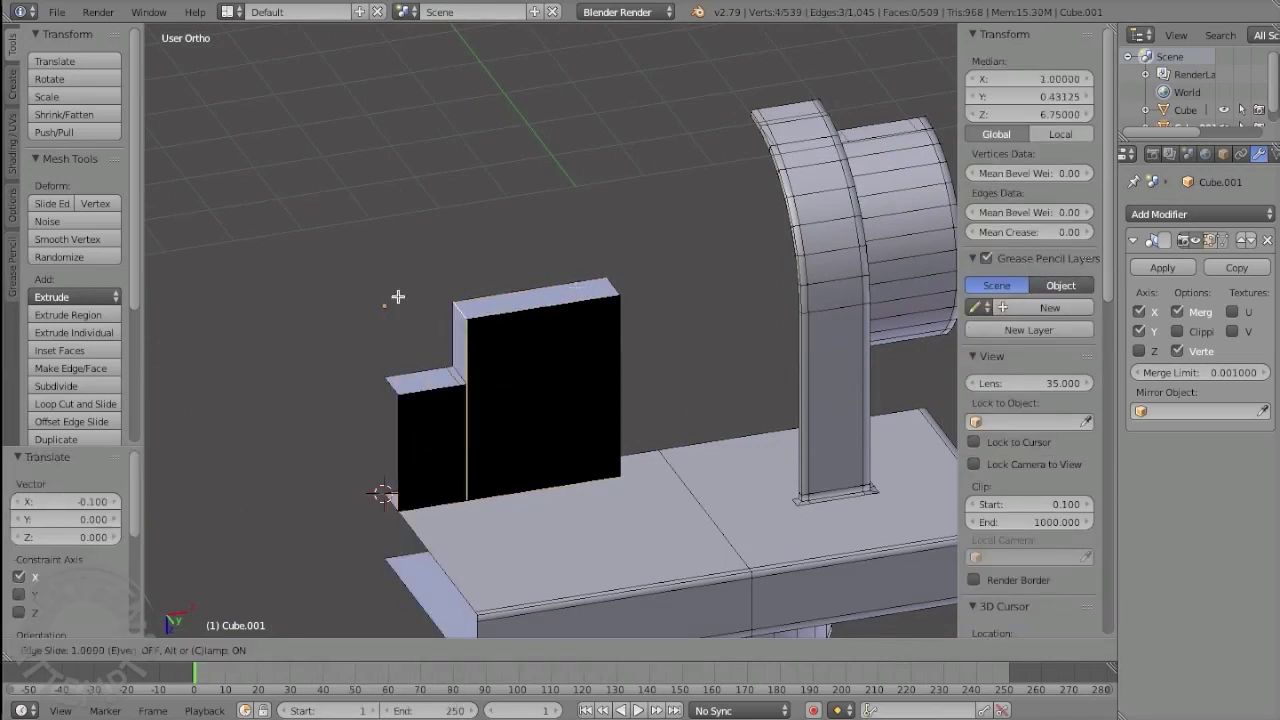
key("w")
left_click(365, 295)
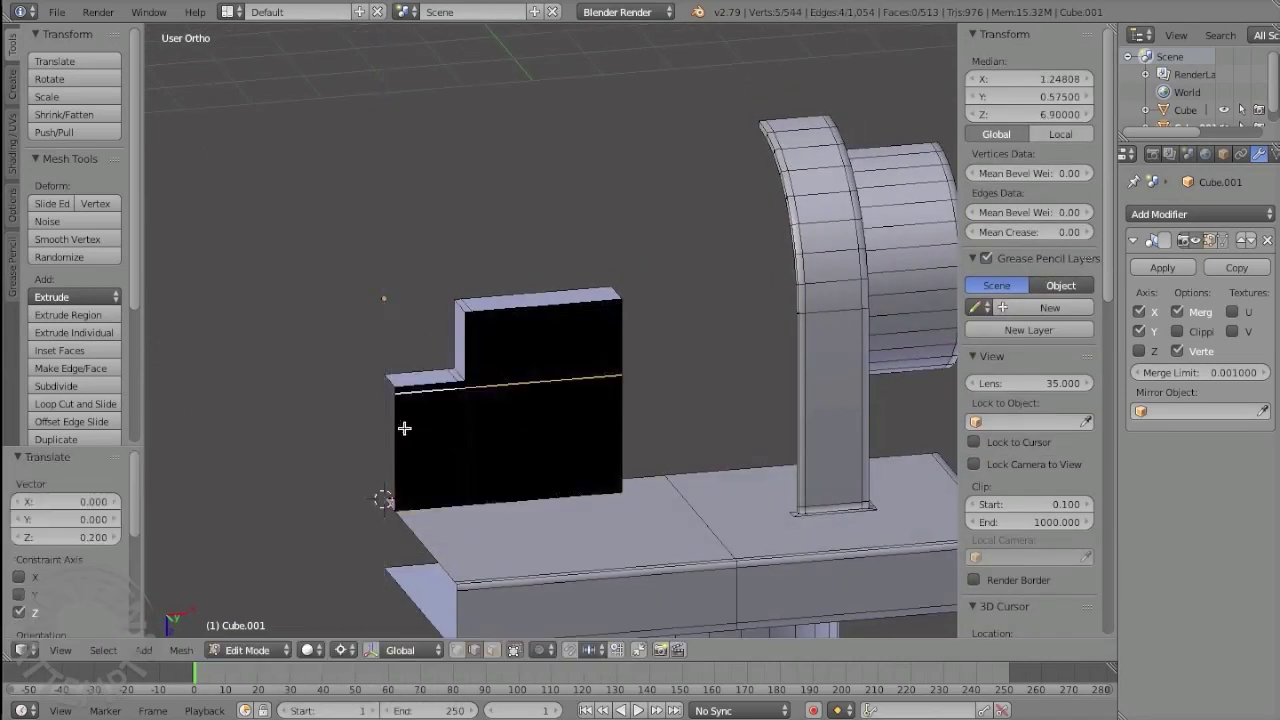
type("gz-0.1")
key("Return")
scroll(502, 509, "up", 2)
key("Escape")
key("1")
scroll(530, 440, "down", 3)
Step: Leave Edit Mode and orbit to inspect the stepped slab on the plate
mouse_move(534, 423)
middle_mouse_down()
mouse_move(609, 334)
mouse_move(672, 224)
middle_mouse_up()
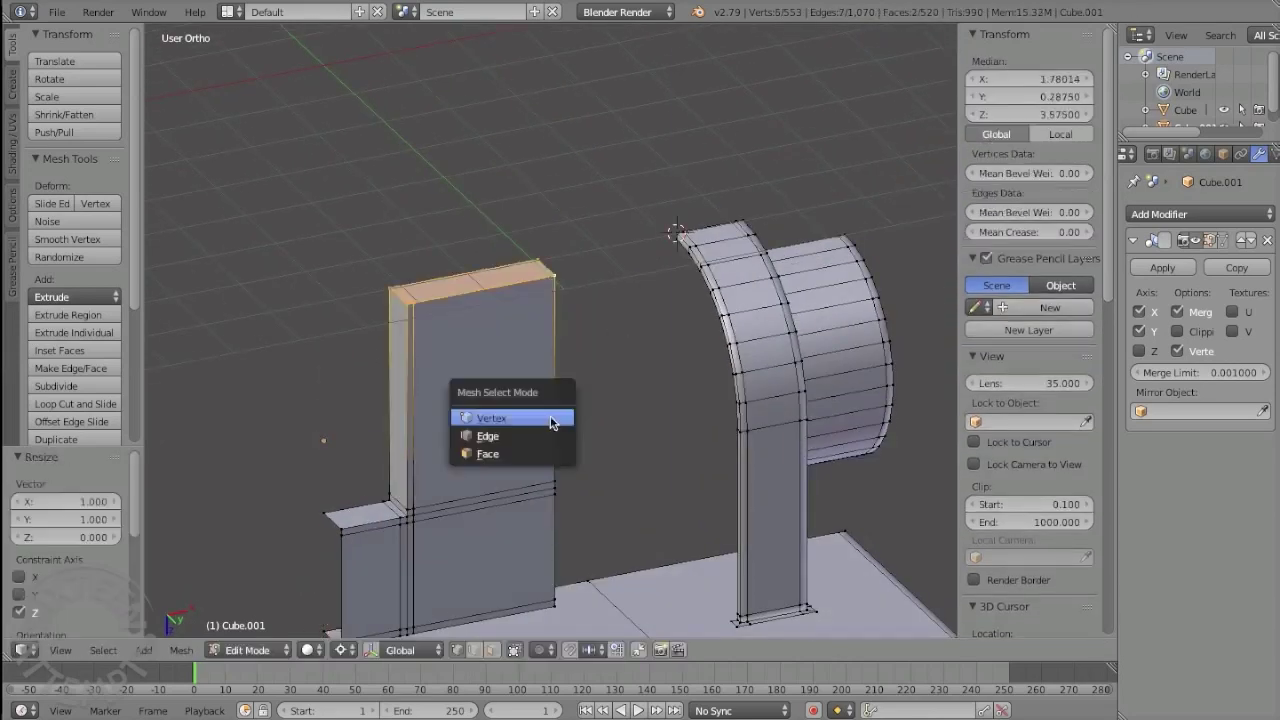
scroll(494, 219, "down", 3)
scroll(449, 280, "up", 3)
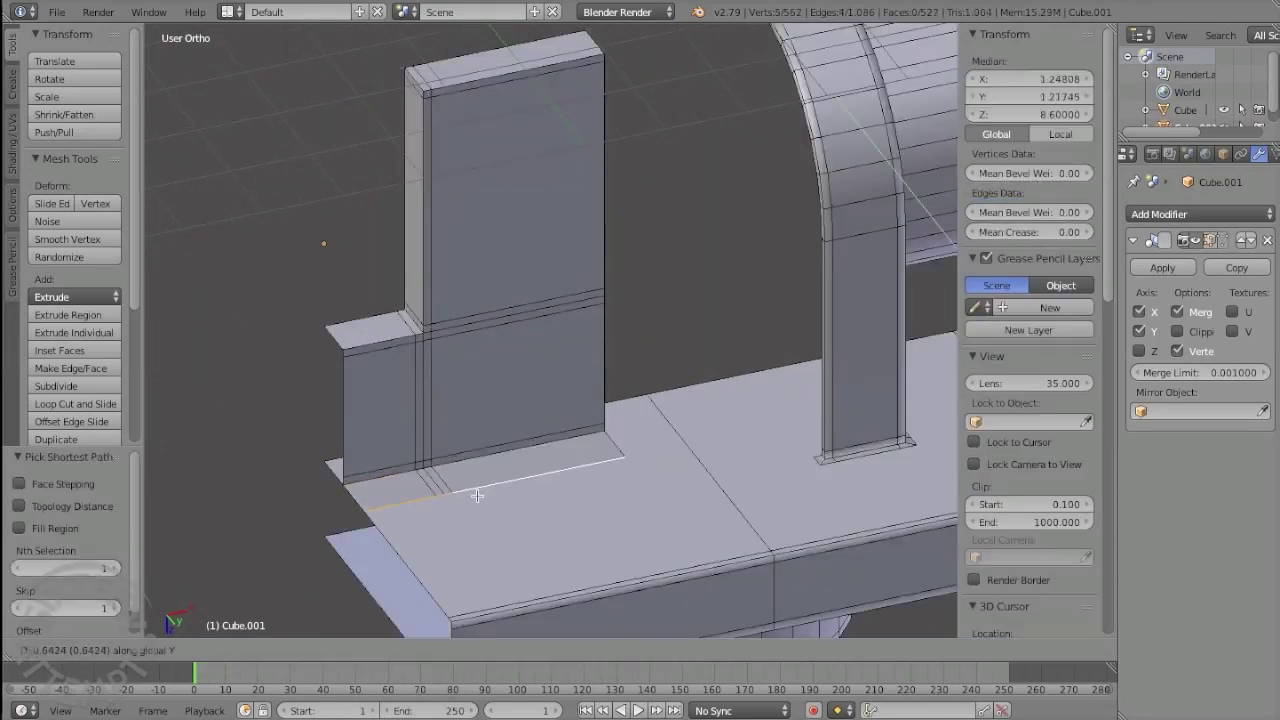
scroll(449, 290, "down", 3)
key("Tab")
middle_click_drag(449, 290, 545, 487)
Step: Move the slab along X, reveal its hidden top face, and move the top along Z
key("Tab")
scroll(545, 487, "up", 3)
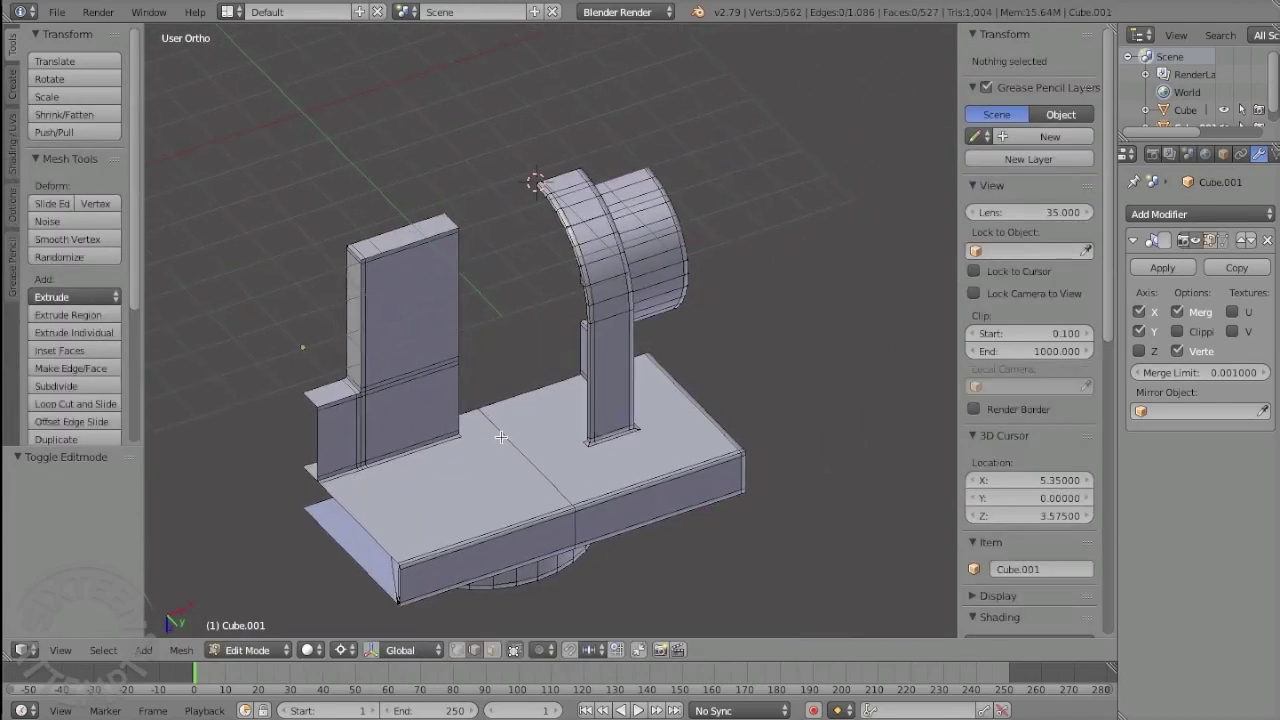
scroll(530, 400, "up", 2)
key("g")
key("x")
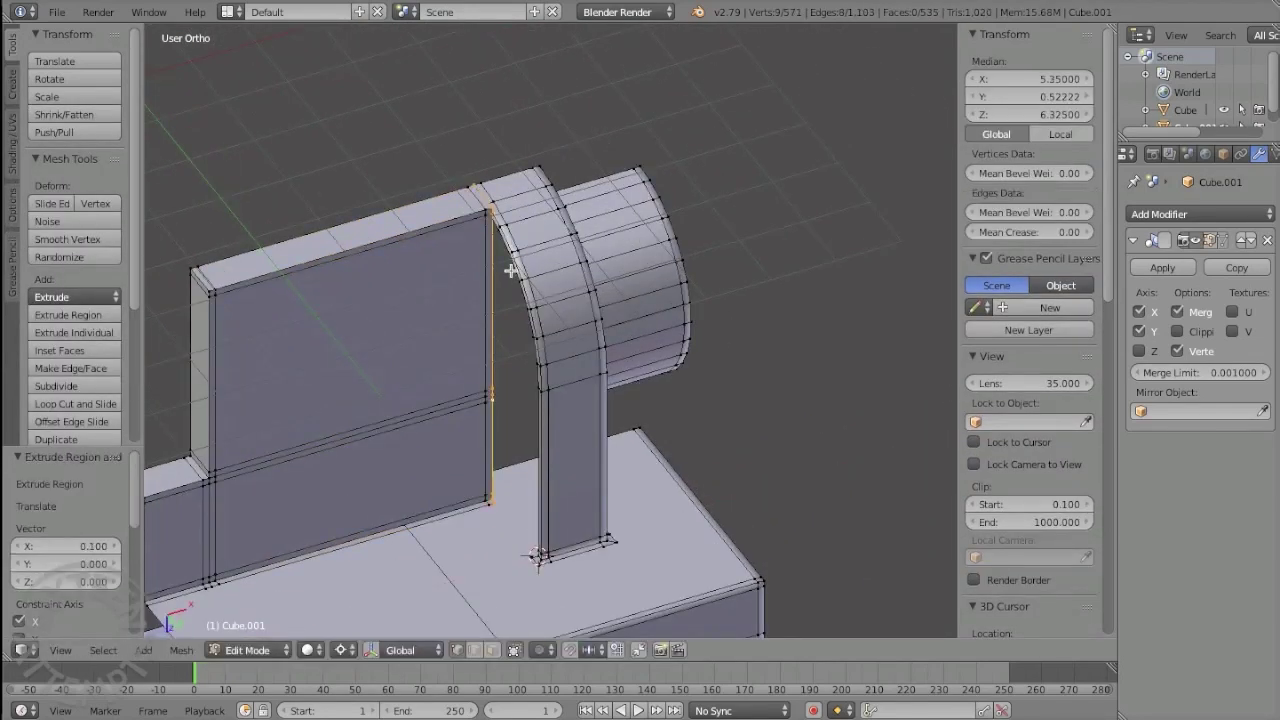
key("alt+h")
scroll(286, 303, "up", 3)
key("g")
key("z")
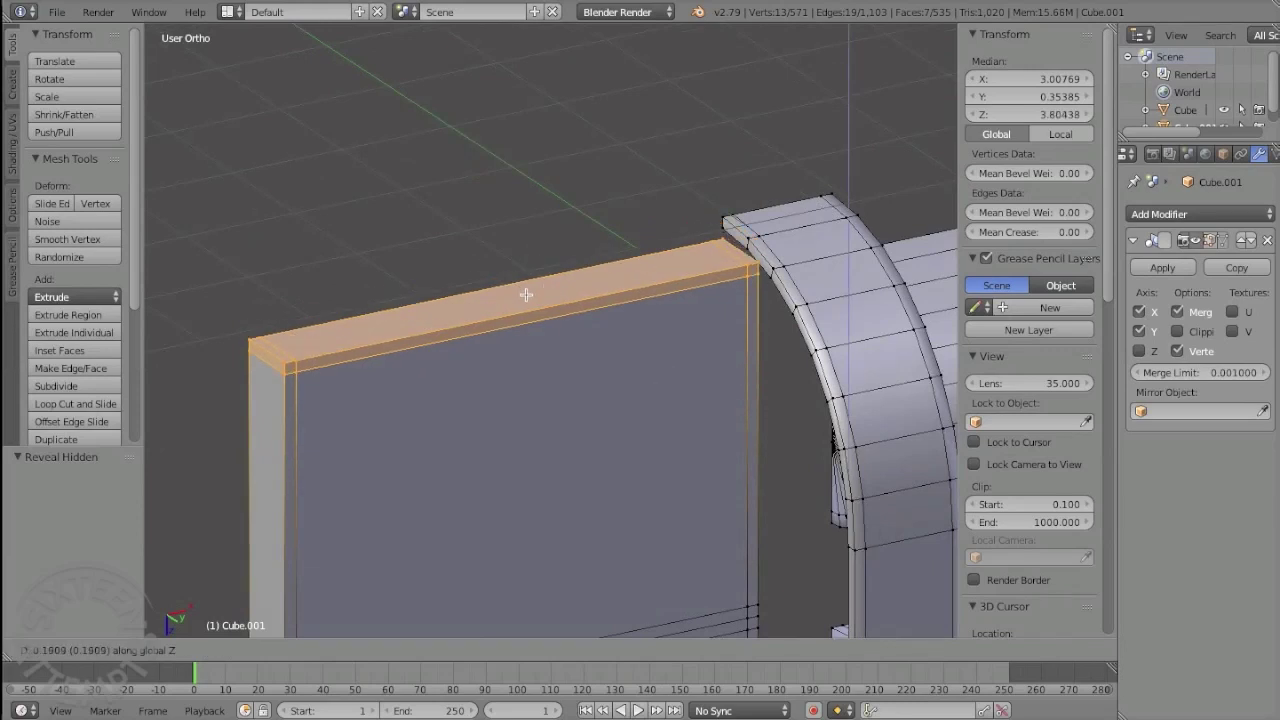
middle_click_drag(523, 298, 449, 186)
scroll(556, 580, "up", 3)
Step: Extrude the base corner vertex up along Z and merge the overlapping duplicate vertices
right_click(556, 580)
key("e")
key("z")
left_click(424, 490)
scroll(629, 329, "down", 3)
scroll(629, 349, "up", 2)
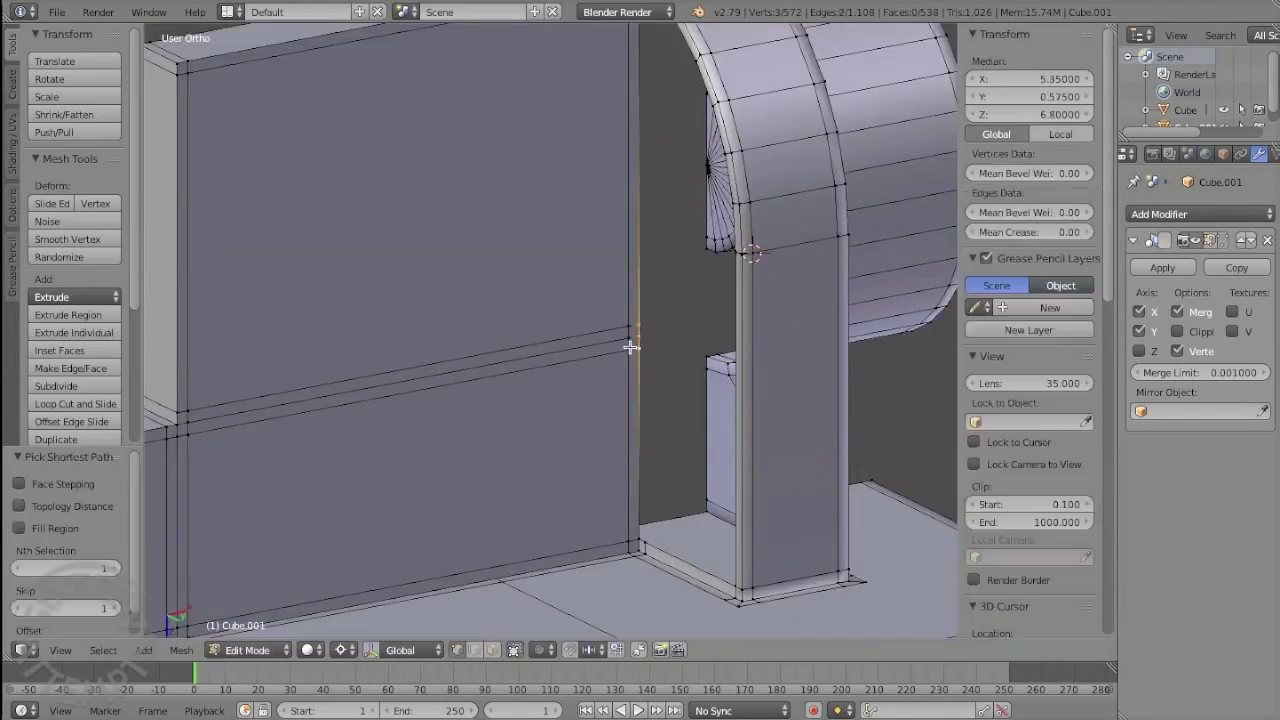
key("w")
left_click(651, 306)
scroll(545, 566, "up", 3)
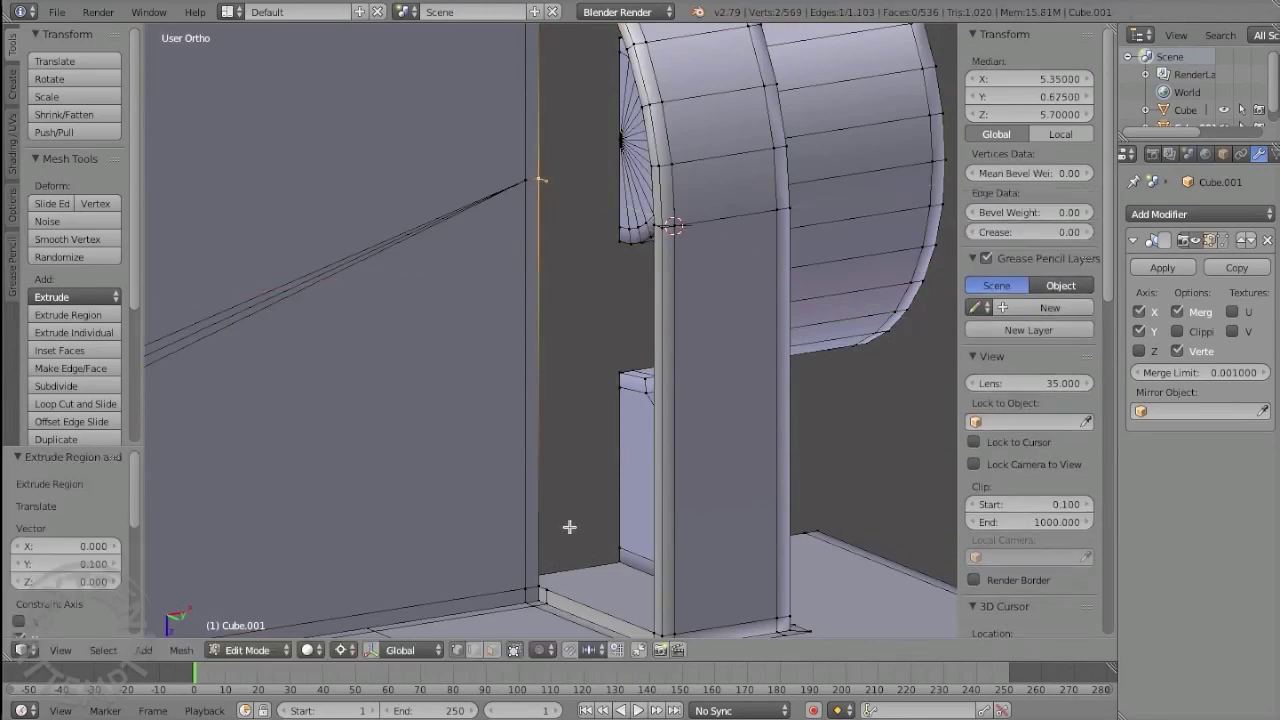
scroll(686, 206, "down", 4)
middle_click_drag(686, 206, 520, 300)
scroll(268, 340, "up", 4)
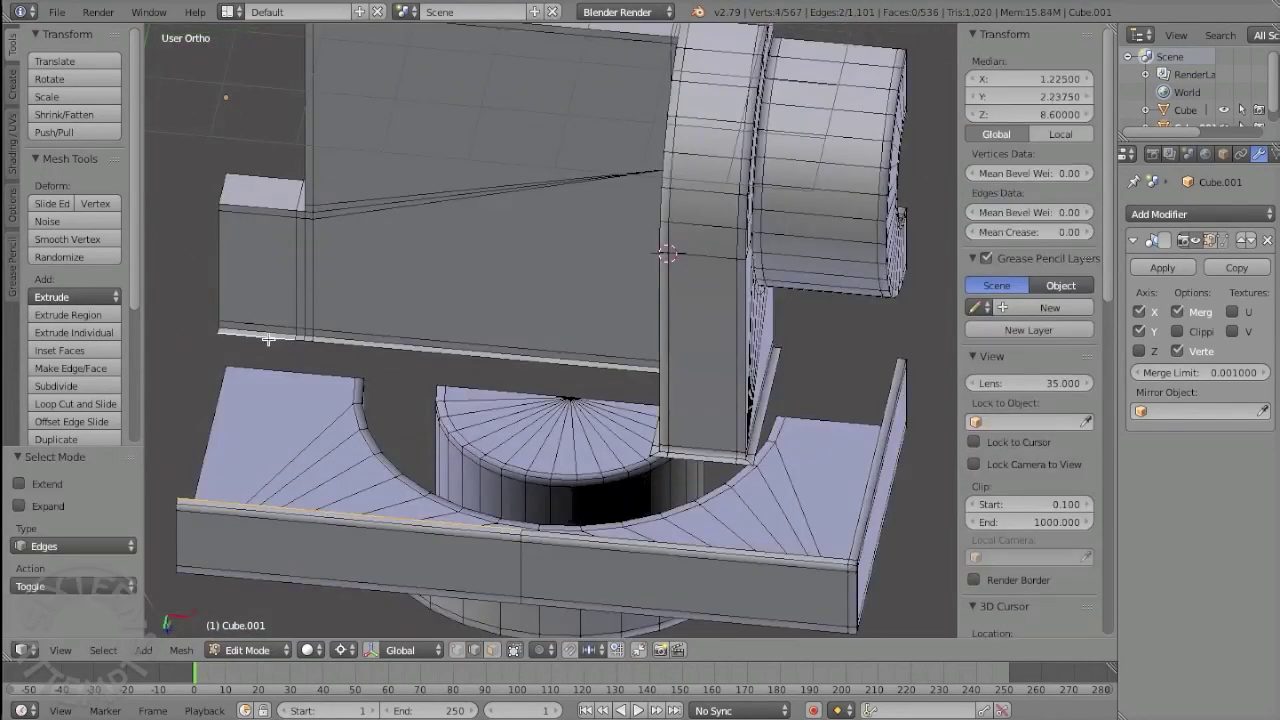
Step: Fill the gap at the base with new faces
key("f")
middle_click_drag(268, 340, 714, 351)
scroll(600, 350, "up", 3)
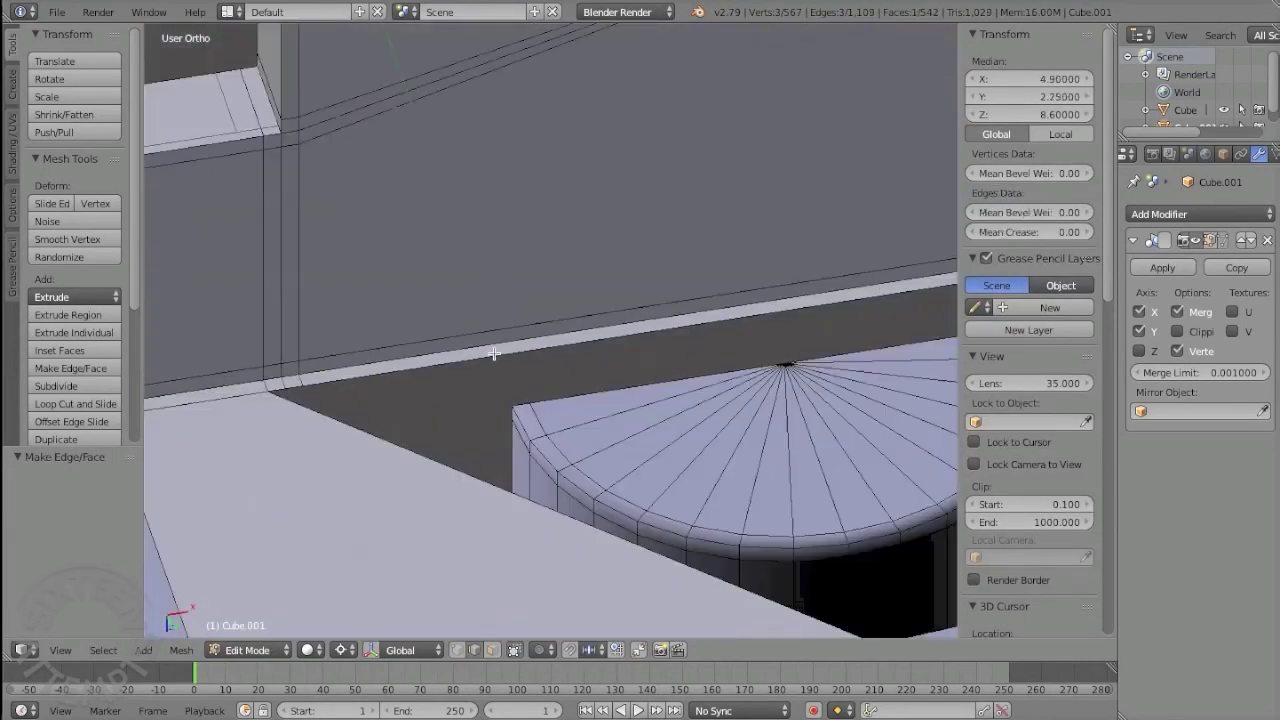
middle_click_drag(493, 353, 600, 300)
scroll(646, 259, "down", 4)
scroll(646, 259, "up", 3)
Step: Toggle to Object Mode to check the wall and arch, then return to vertex editing
key("Tab")
mouse_move(637, 226)
middle_mouse_down()
mouse_move(532, 301)
mouse_move(601, 415)
middle_mouse_up()
key("Tab")
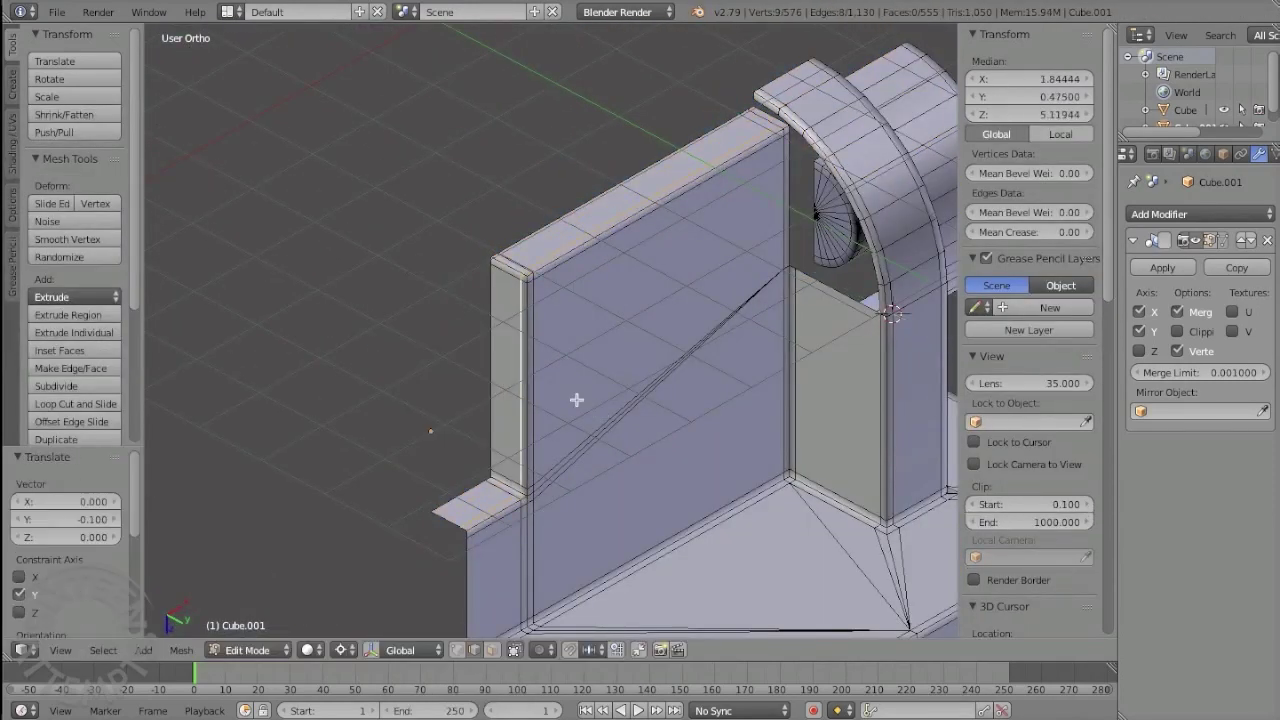
key("Tab")
scroll(580, 370, "down", 4)
middle_click_drag(588, 328, 609, 162)
key("Tab")
scroll(605, 260, "up", 5)
key("1")
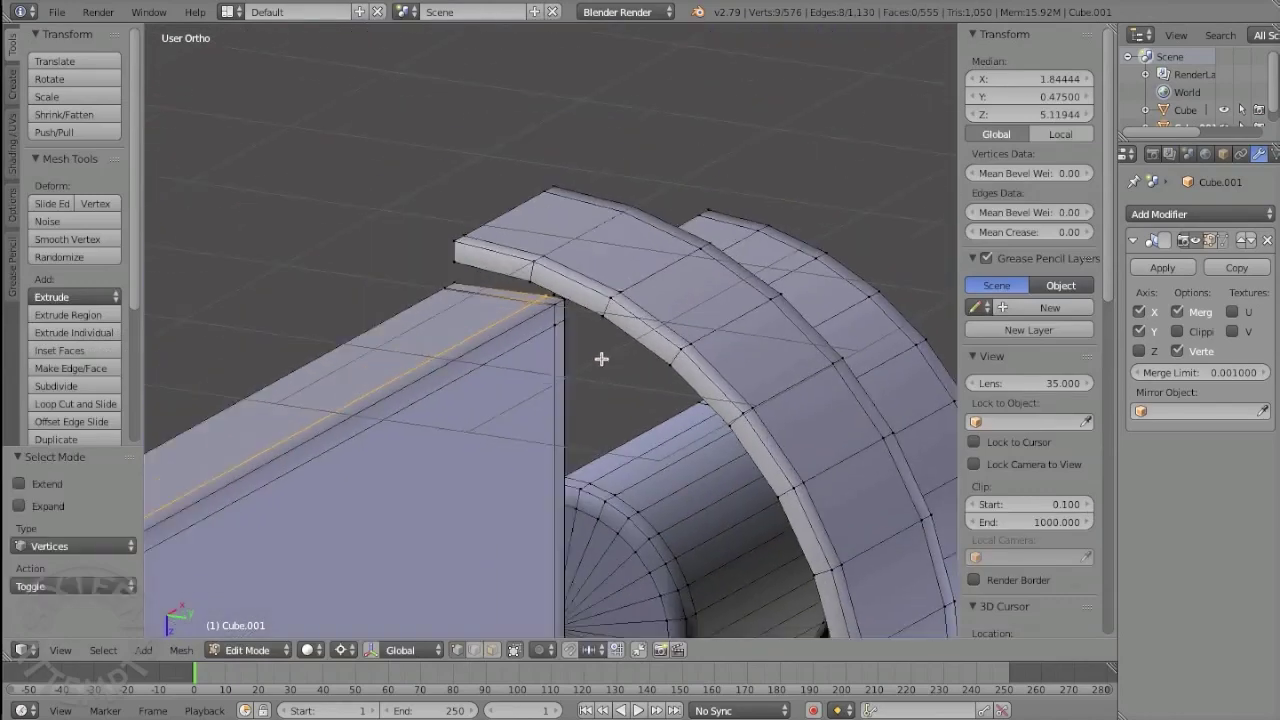
scroll(601, 358, "down", 3)
middle_click_drag(601, 358, 663, 420)
Step: Clear the selection and select the wall corner vertex and its neighbour
key("ctrl+Tab")
key("Escape")
scroll(500, 313, "up", 3)
key("ctrl+Tab")
right_click(682, 495)
scroll(547, 292, "up", 3)
right_click(547, 292)
Step: Snap the 3D cursor to the corner and merge the duplicate corner vertices, then undo the merge
key("shift+s")
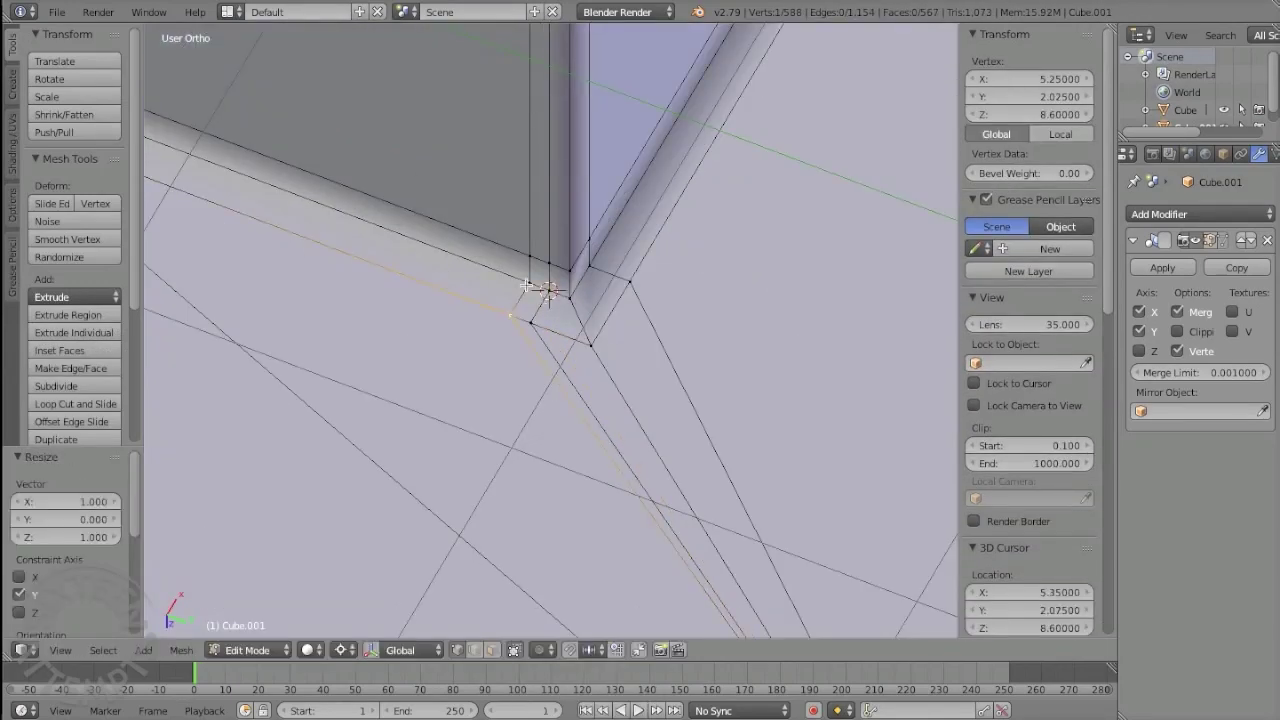
key("Escape")
scroll(480, 408, "down", 3)
scroll(480, 408, "up", 4)
key("w")
left_click(471, 340)
key("a")
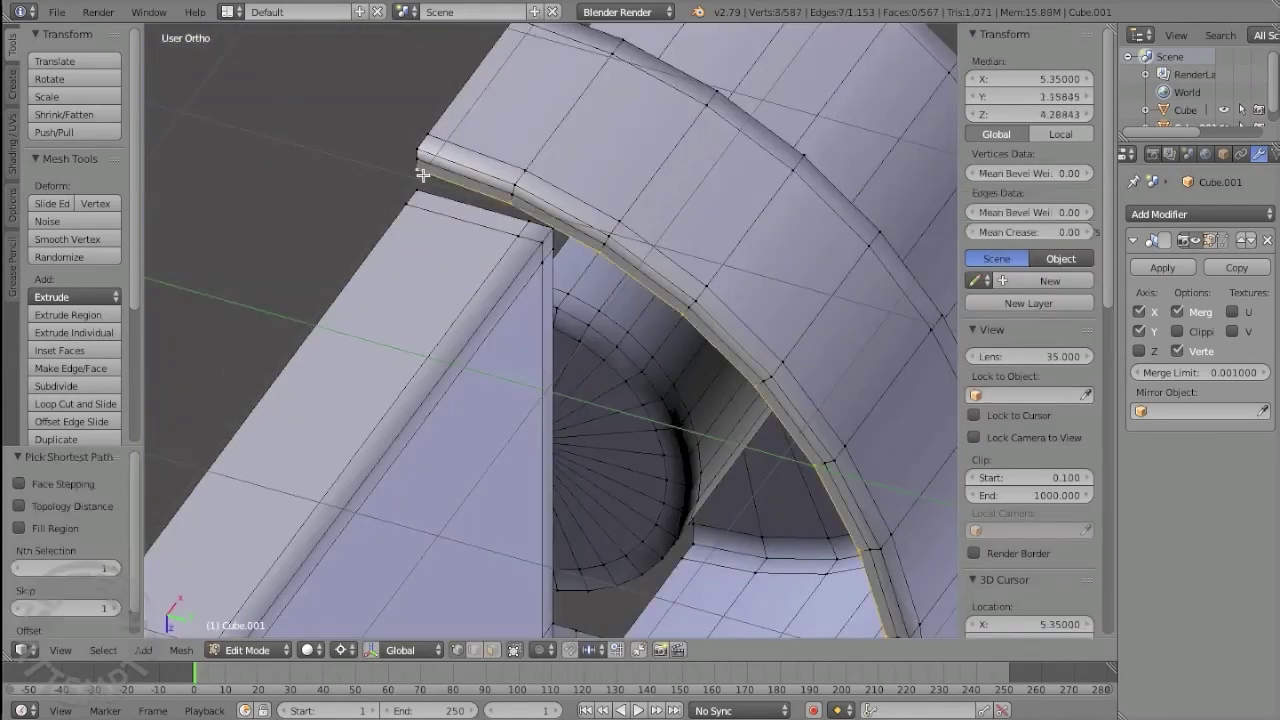
key("ctrl+z")
key("ctrl+z")
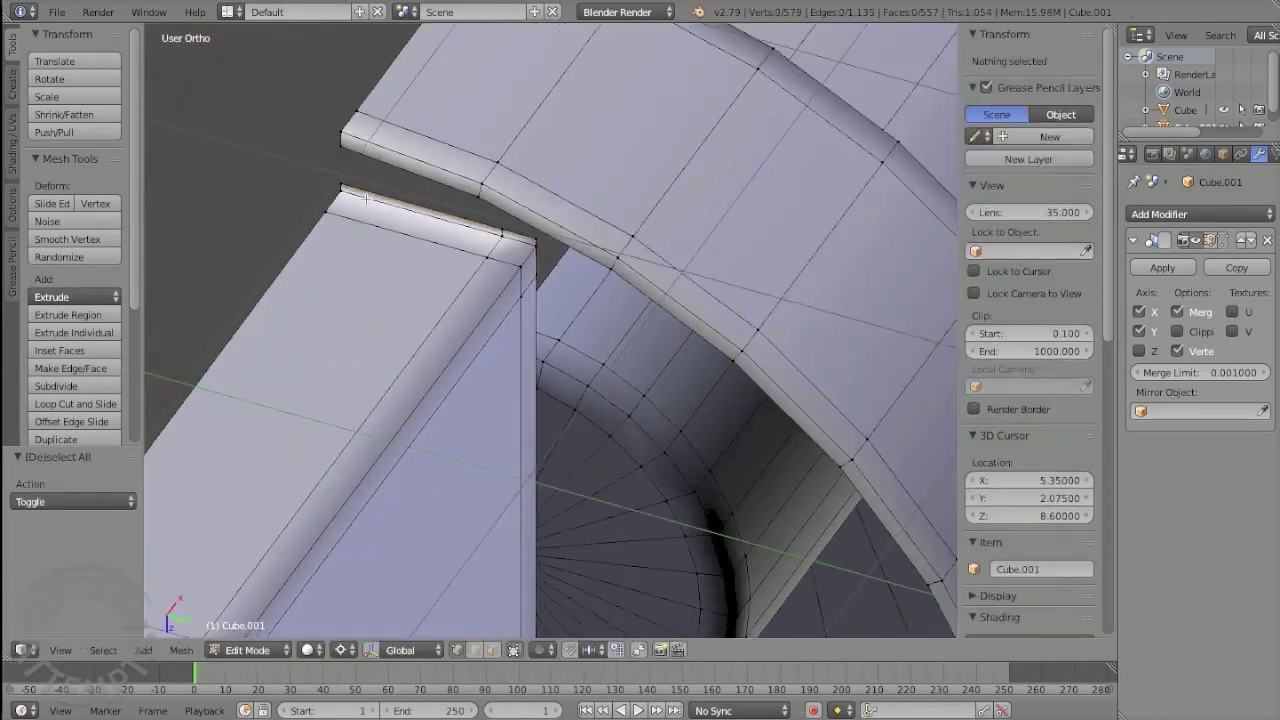
Step: Select the four wall-corner vertices and fill the corner gap with a new face
right_click(451, 143)
scroll(451, 143, "up", 2)
right_click(470, 293, "ctrl")
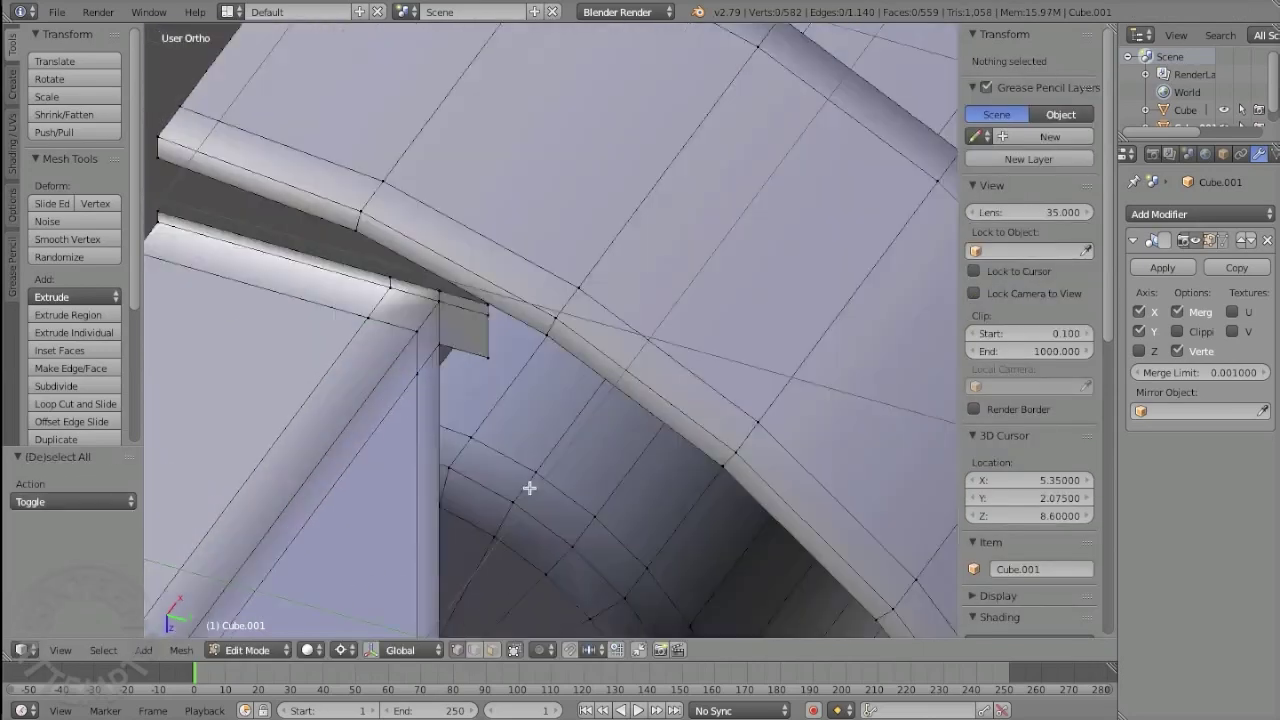
middle_click_drag(506, 317, 523, 243)
right_click(590, 287, "shift")
key("f")
key("a")
Step: Move the pillar's top corner edge along Z, fill the remaining corner, and select the whole mesh
right_click(789, 352)
key("g")
key("z")
scroll(640, 300, "down", 2)
middle_click_drag(723, 386, 409, 477)
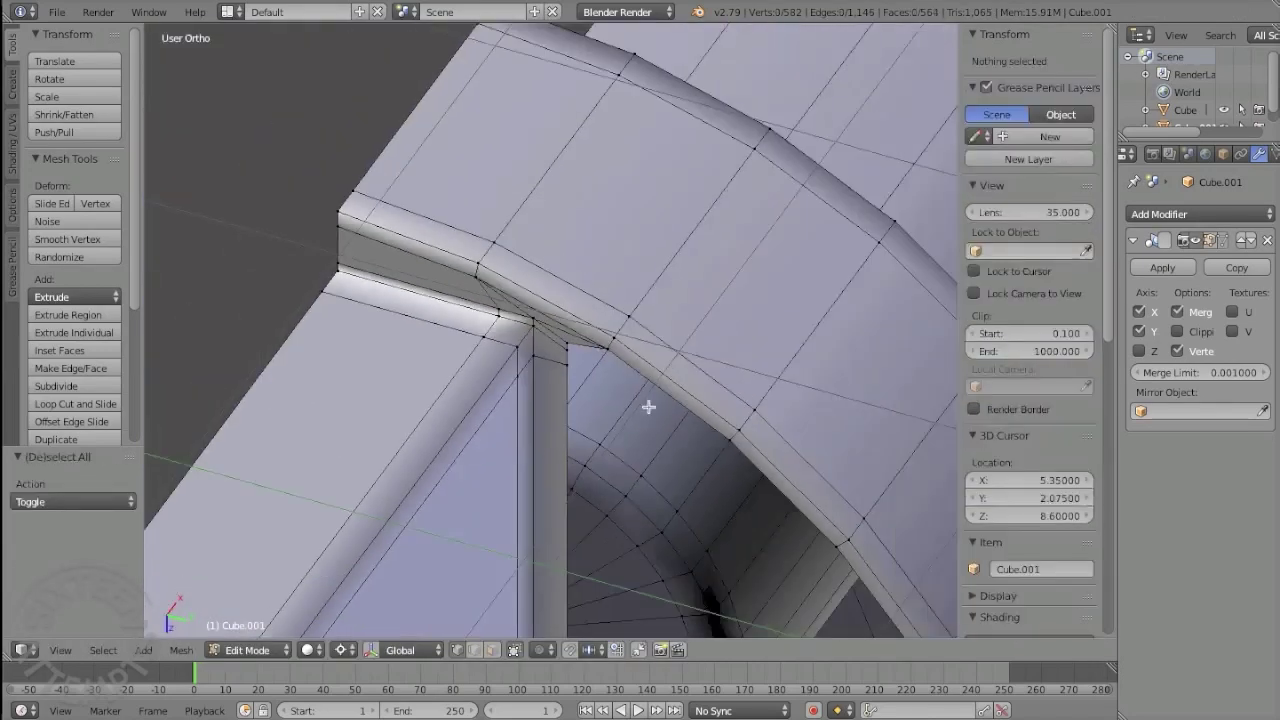
scroll(409, 477, "up", 3)
key("f")
key("f")
key("f")
scroll(398, 477, "down", 3)
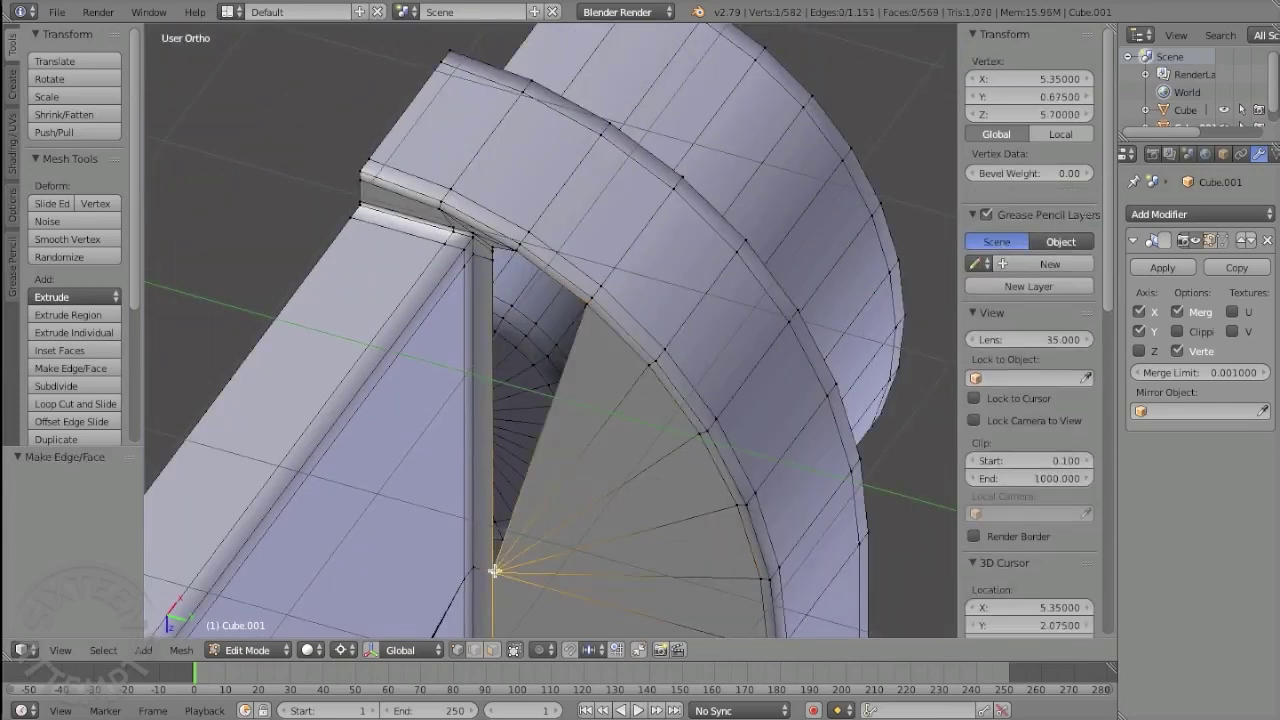
scroll(500, 563, "up", 4)
key("a")
key("w")
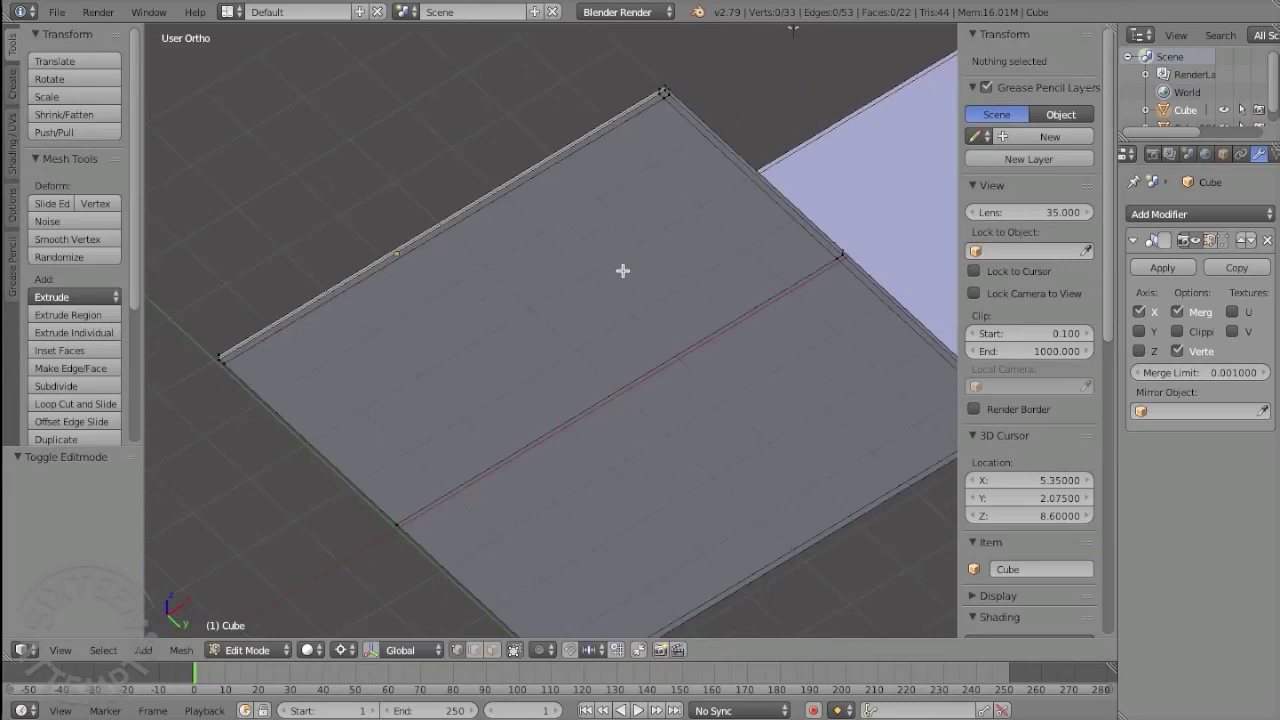
Step: Extrude the corner along Y, undo it, and subdivide the selected edges
key("e")
key("y")
key("Return")
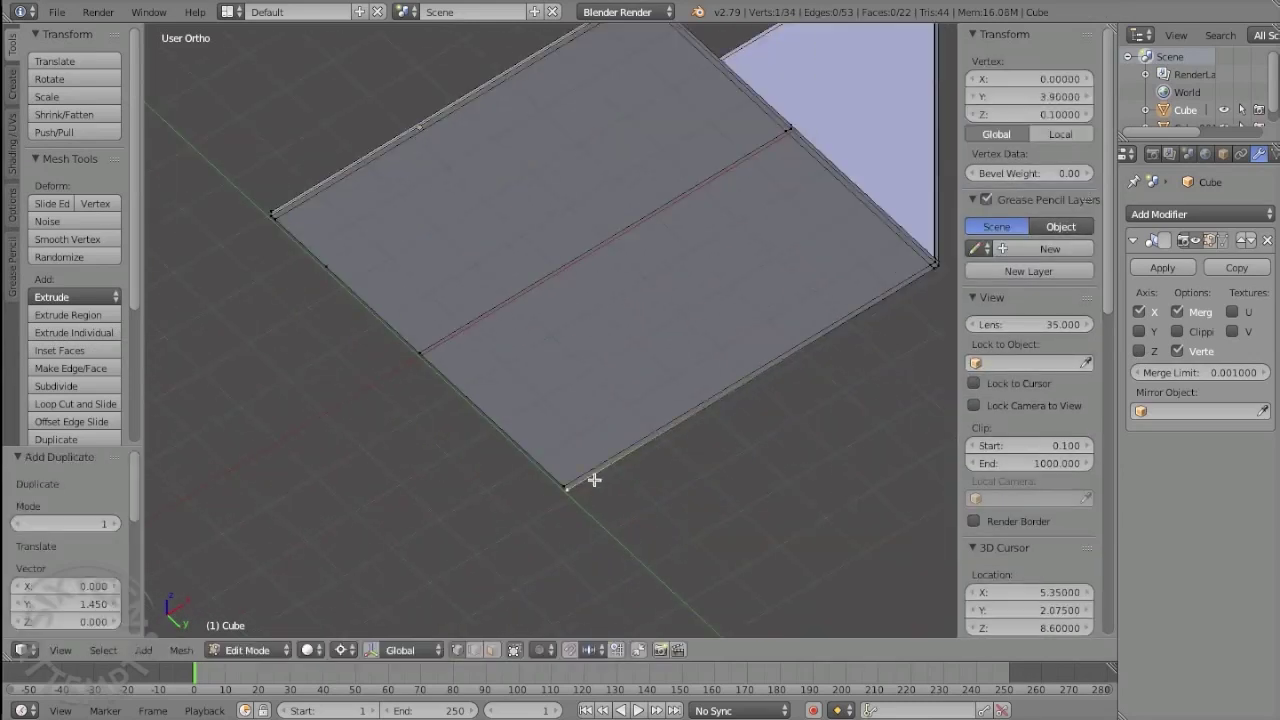
scroll(523, 428, "down", 2)
key("ctrl+z")
key("w")
left_click(380, 289)
Step: Snap the 3D cursor to the selection, invert the selection, and delete those vertices
key("s")
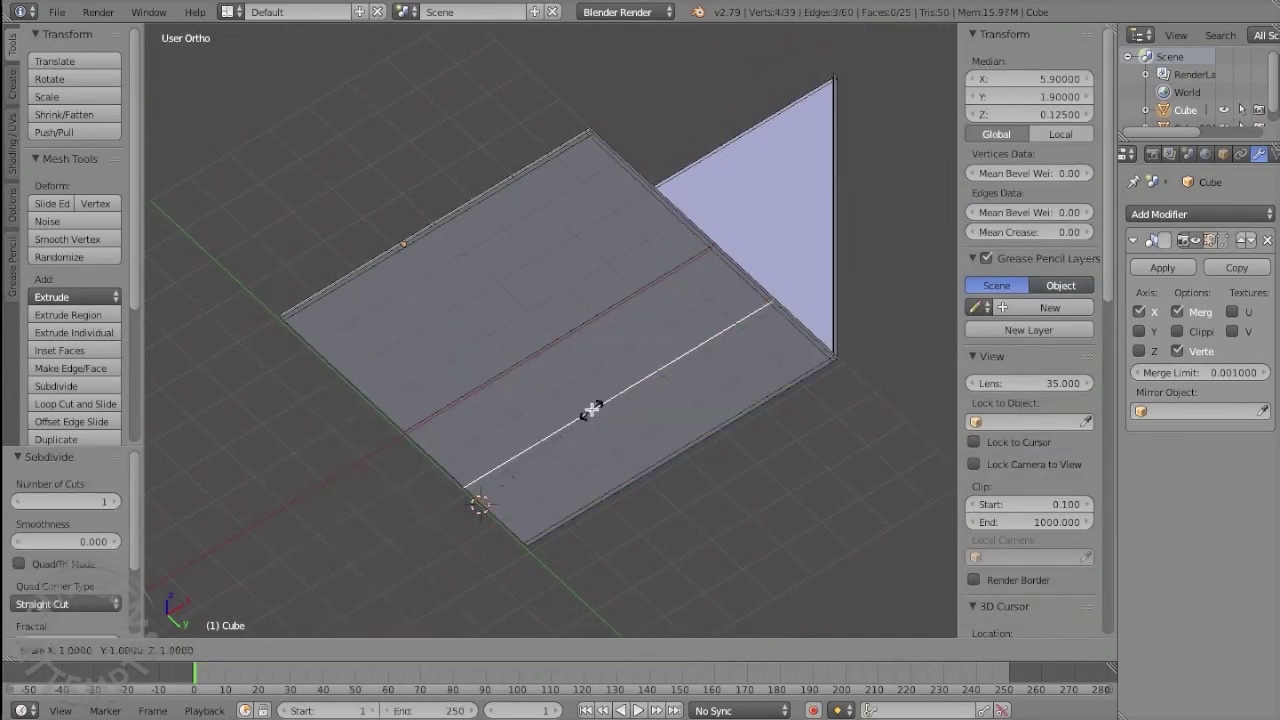
key("shift+s")
left_click(343, 409)
key("ctrl+i")
key("ctrl+Tab")
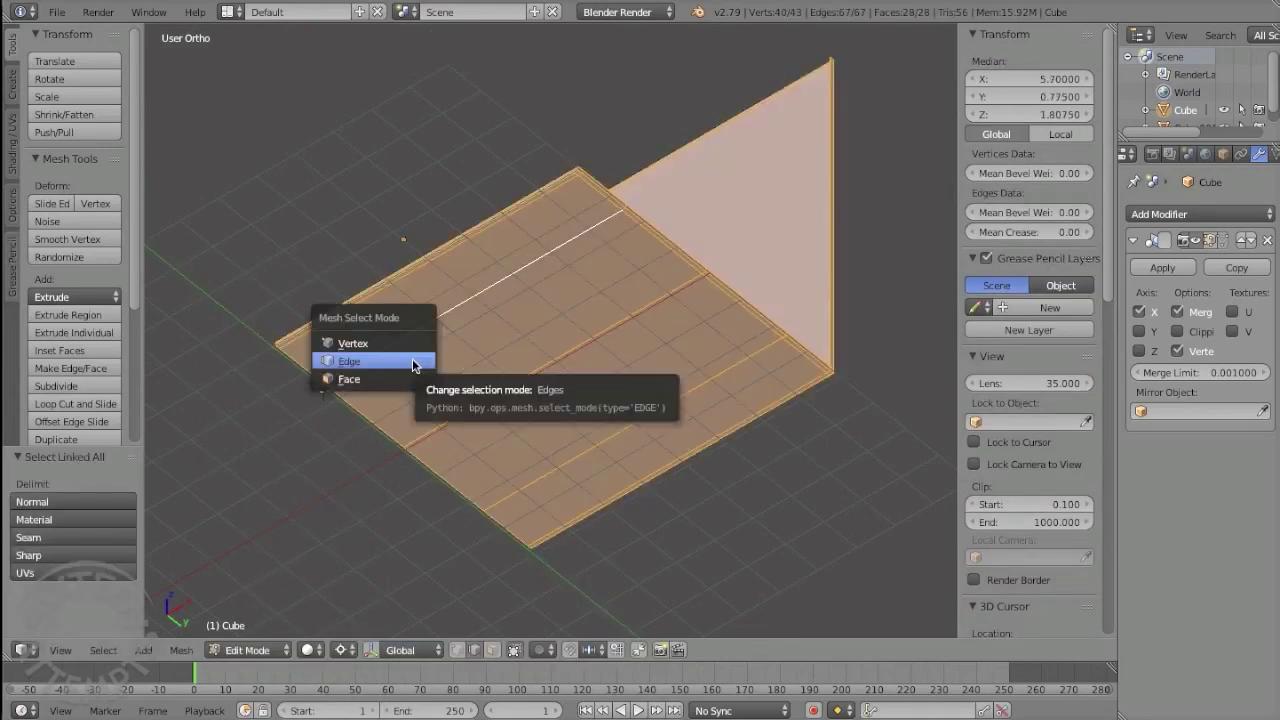
left_click(407, 338)
key("x")
left_click(350, 481)
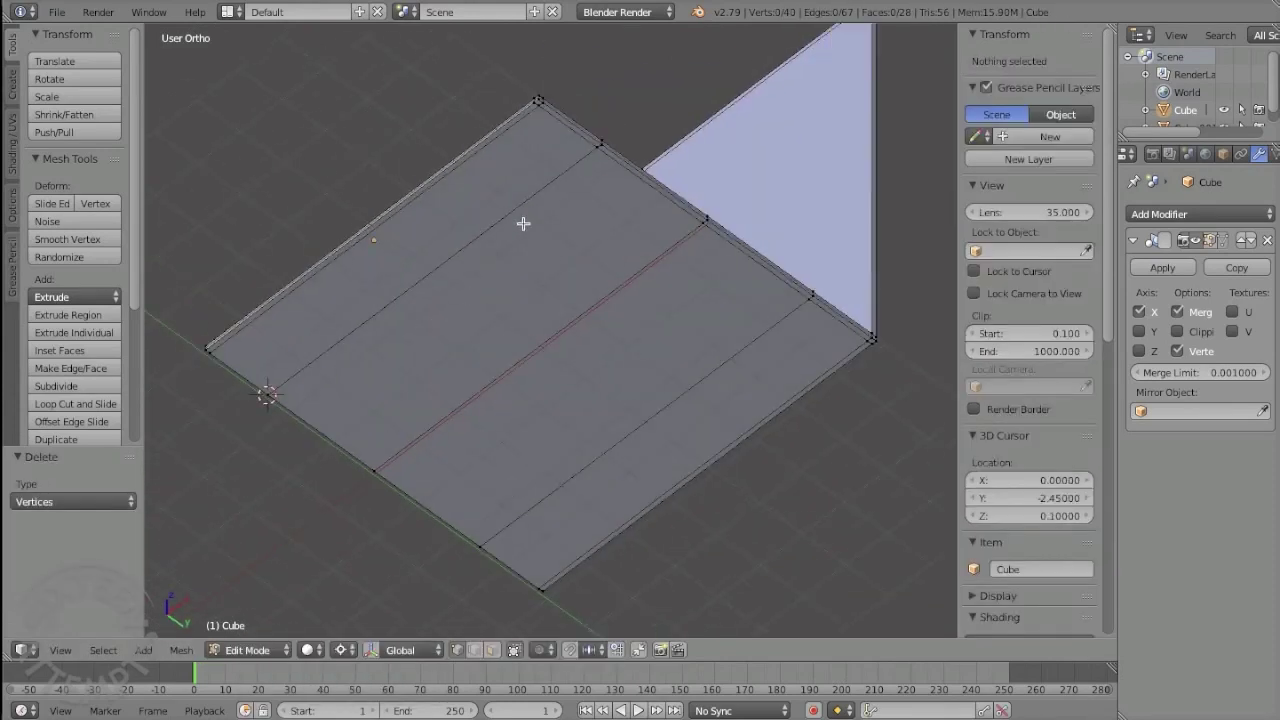
scroll(523, 220, "up", 2)
Step: Move the vertex along X, extrude it along Y, and select an edge loop across the plate
key("g")
key("x")
key("e")
key("y")
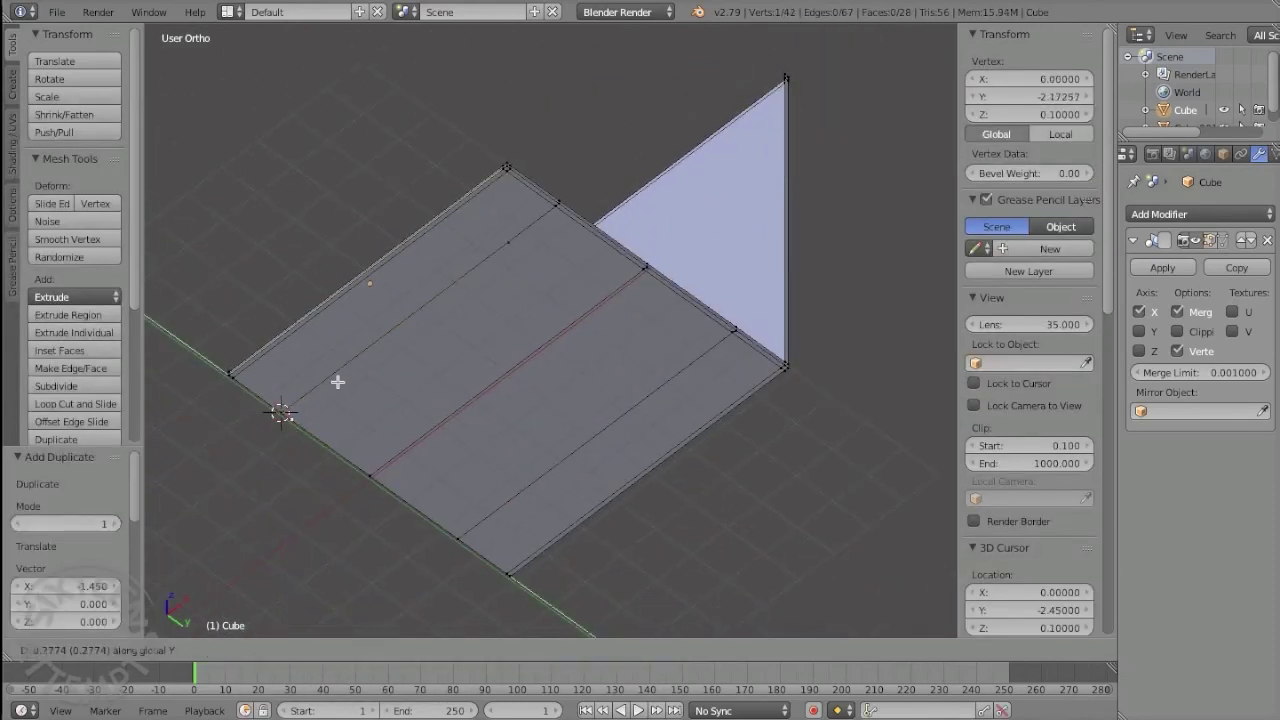
left_click(388, 187)
key("a")
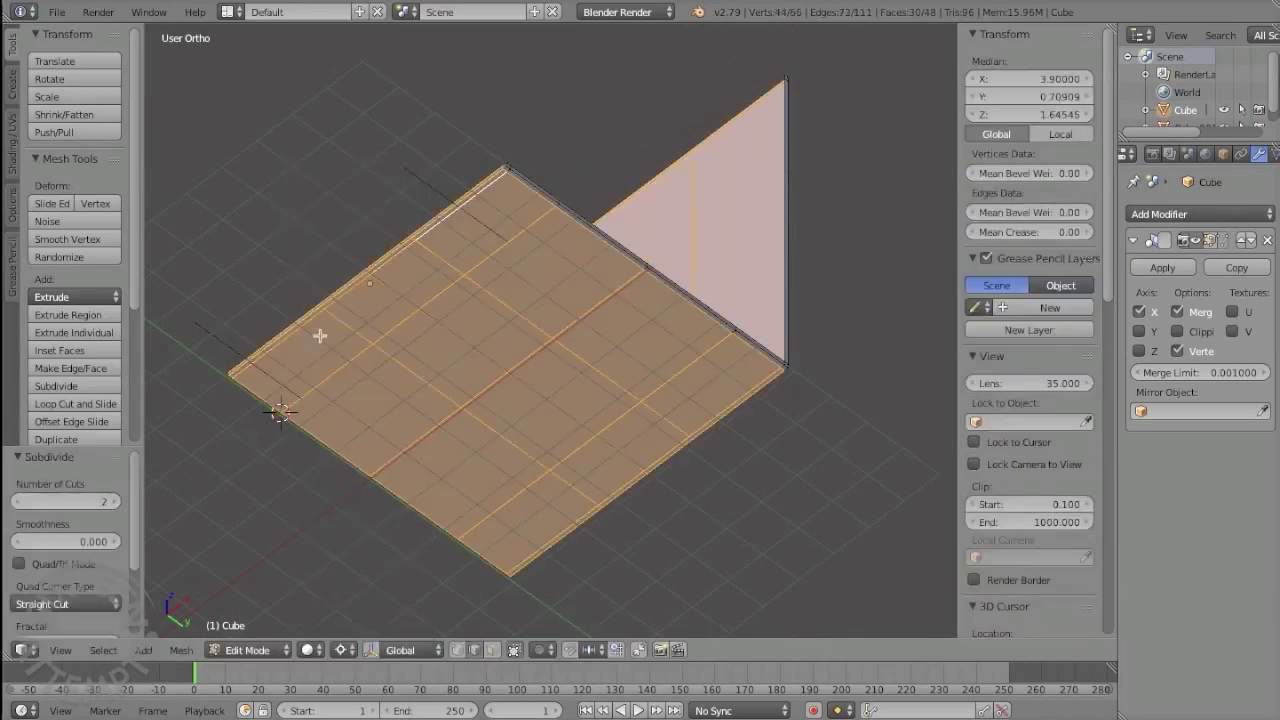
left_click(437, 263, "alt")
Step: Scale the loop along Y and delete the plate's inner vertices, leaving a U-shaped border
key("shift+s")
key("s")
key("y")
key("ctrl+Tab")
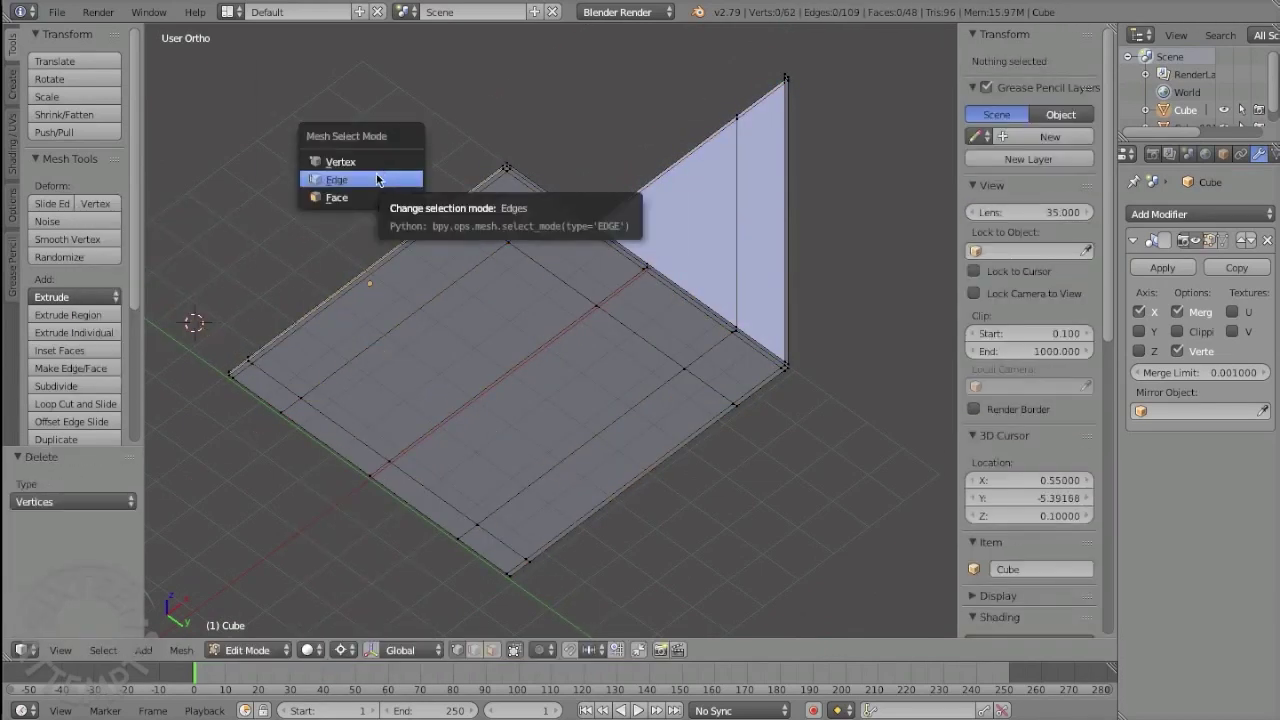
key("x")
left_click(400, 170)
mouse_move(400, 394)
middle_mouse_down()
mouse_move(434, 361)
mouse_move(383, 351)
middle_mouse_up()
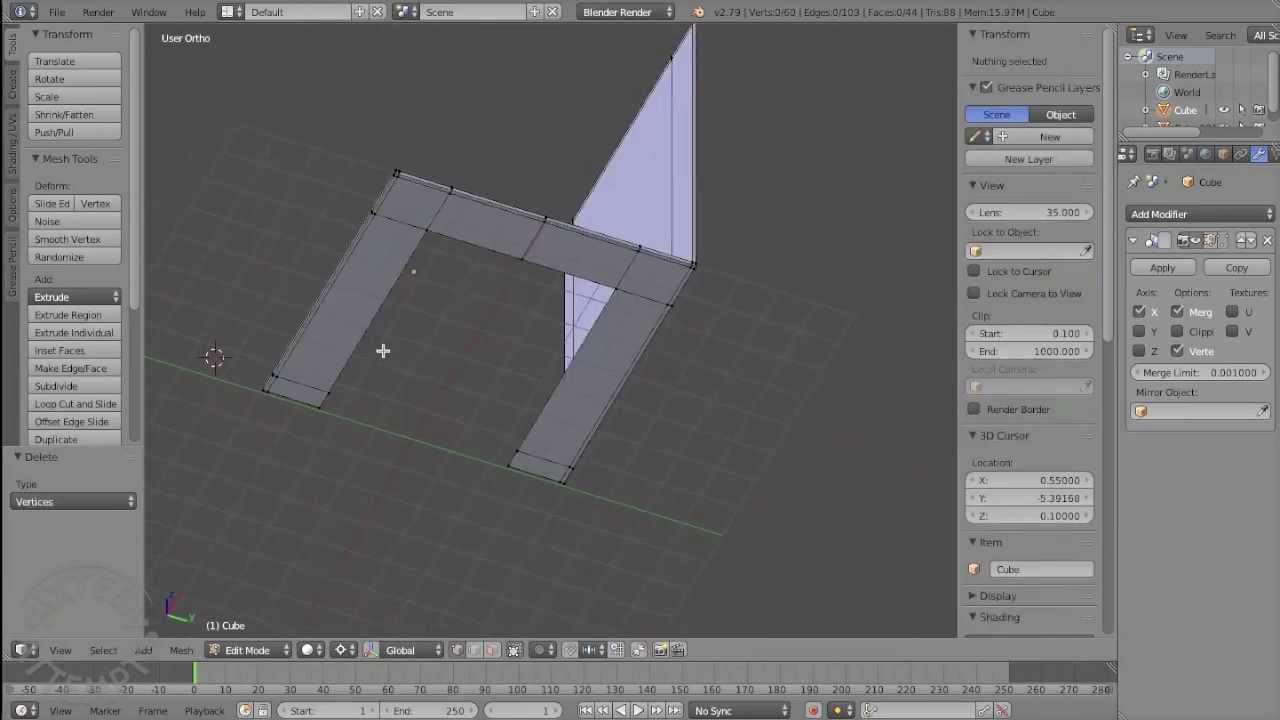
right_click(320, 388, "ctrl")
Step: In vertex mode, slide an edge from a selected vertex on the box, then undo the edit
middle_click_drag(507, 280, 329, 423)
key("ctrl+Tab")
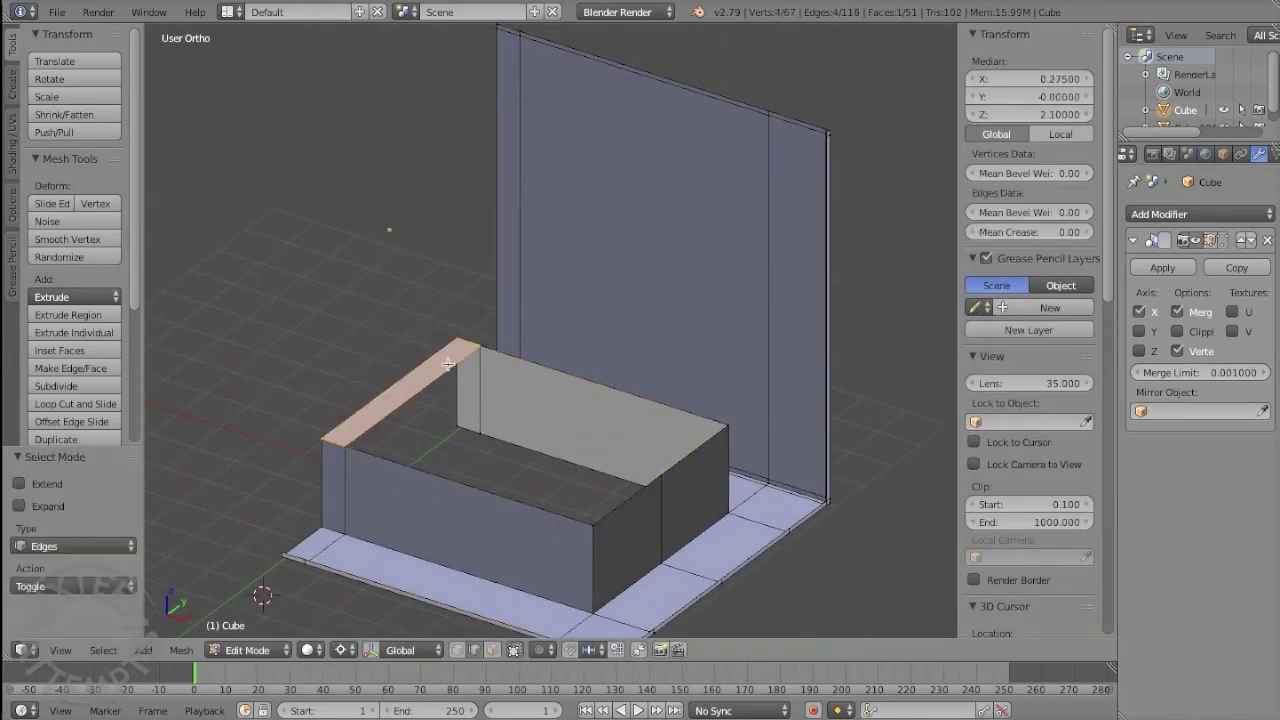
right_click(386, 373)
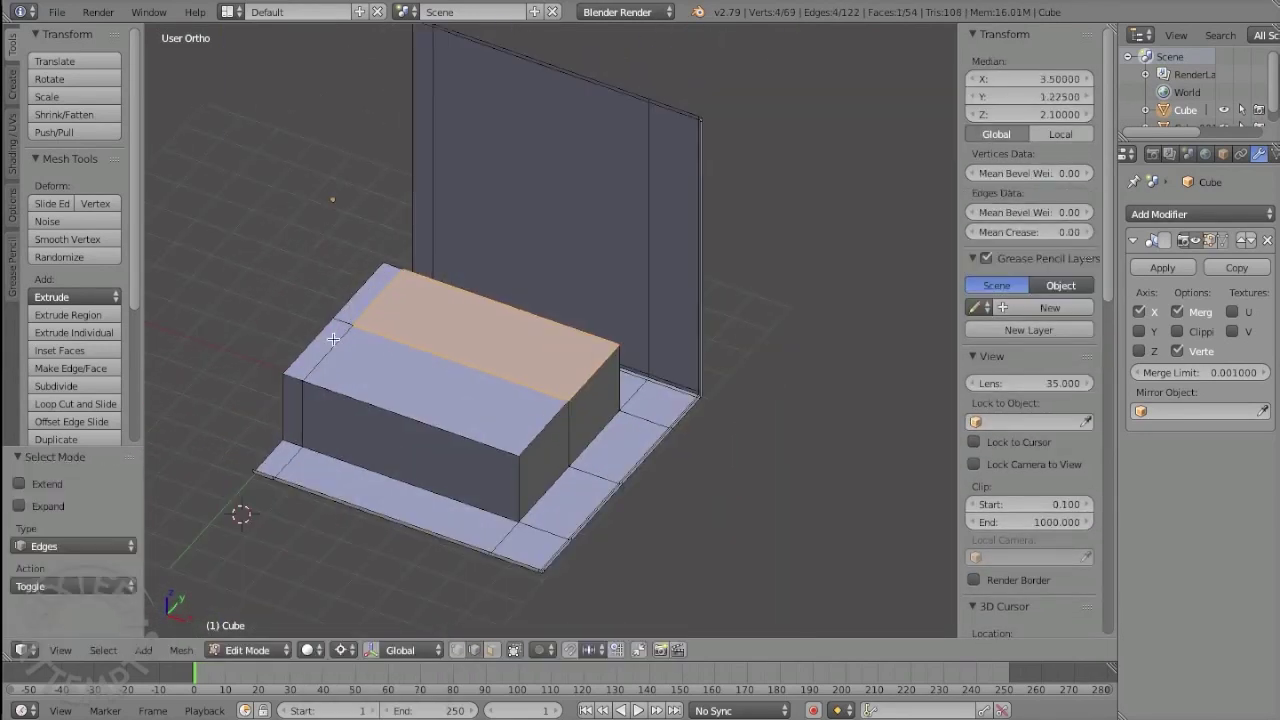
left_click(418, 327)
key("1")
scroll(400, 370, "up", 3)
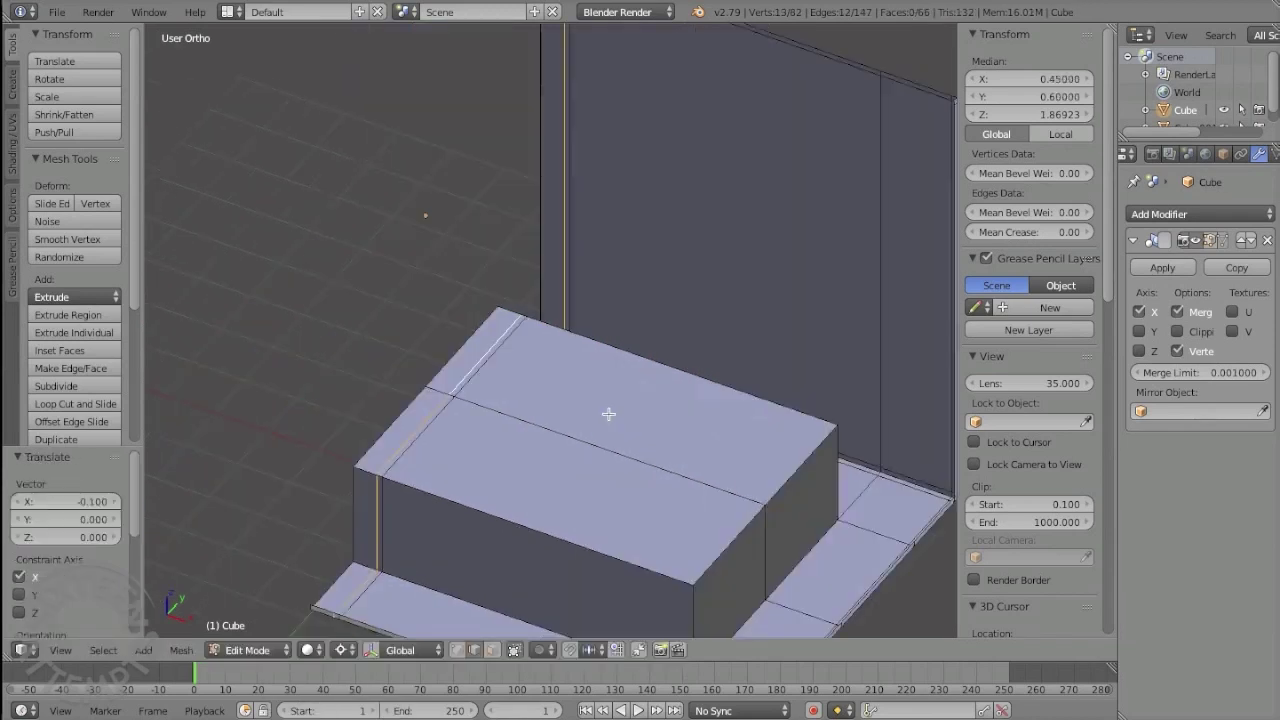
key("ctrl+z")
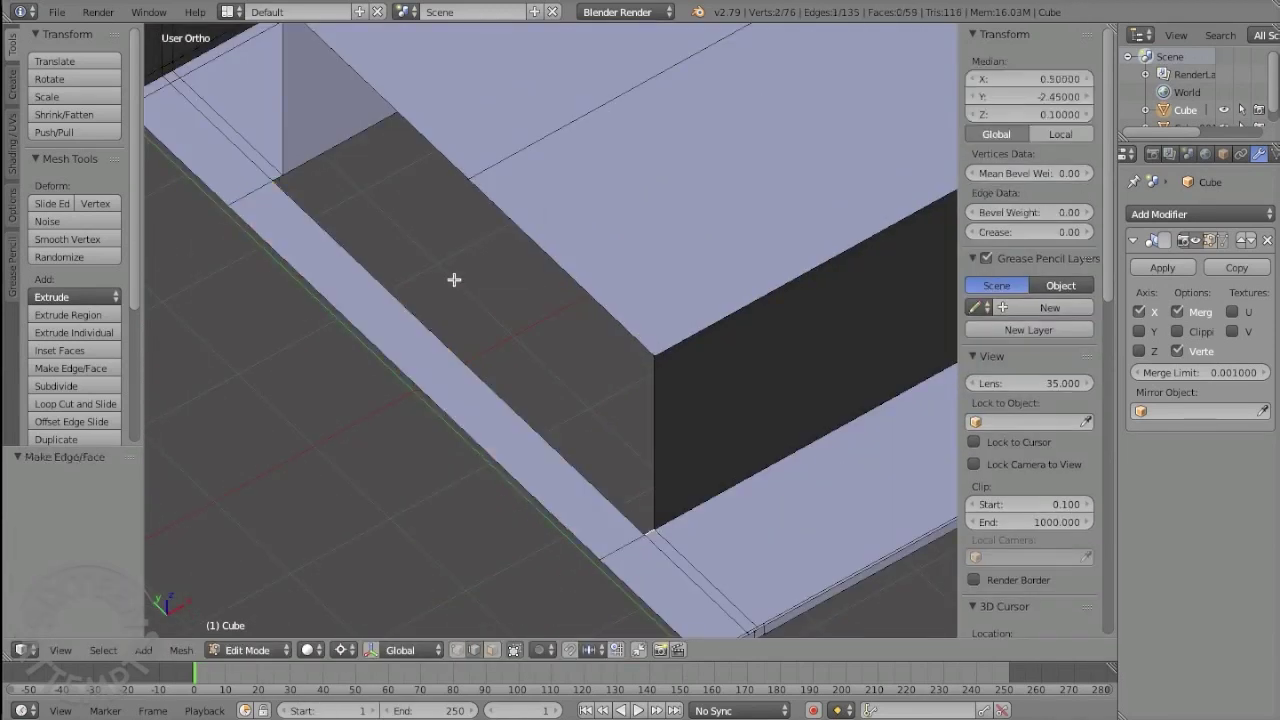
Step: Select all and add an edge loop across the box, moving it along X
middle_click_drag(454, 251, 604, 287)
key("a")
key("ctrl+r")
left_click(560, 282)
key("g")
key("x")
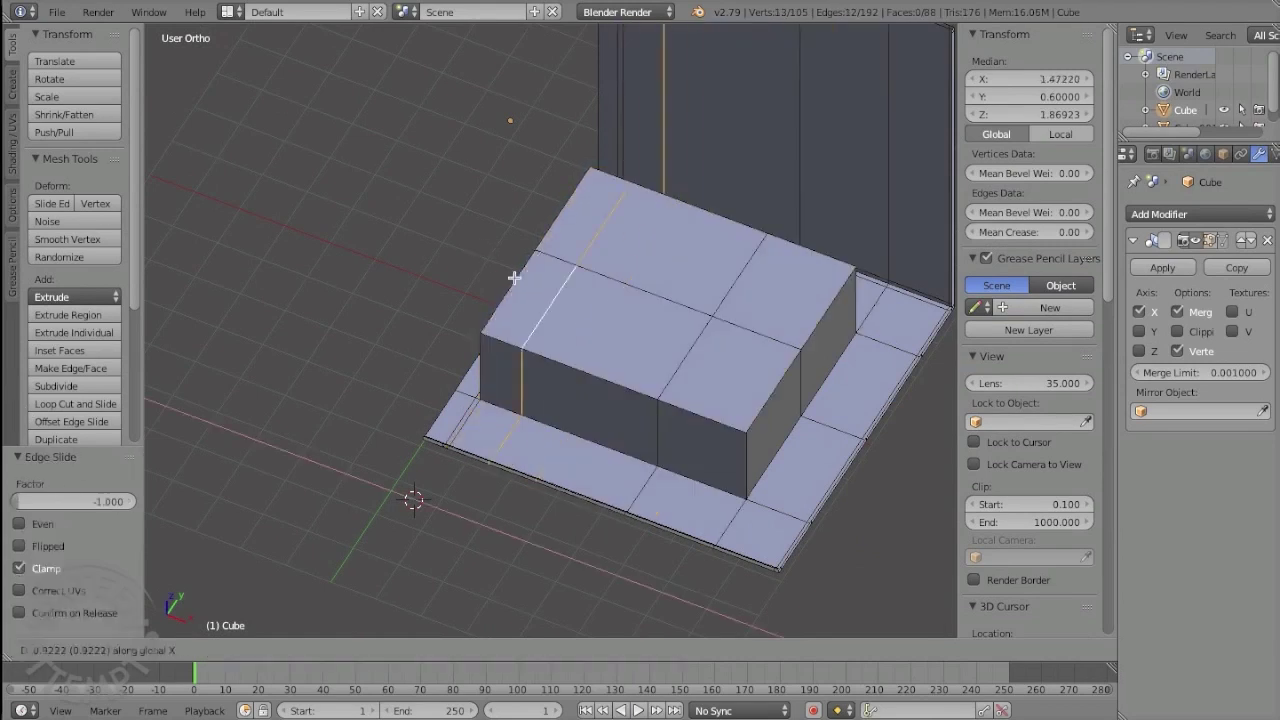
Step: Subdivide the selected top faces and edge-slide the new edges
key("w")
left_click(790, 350)
mouse_move(790, 350)
middle_mouse_down()
mouse_move(737, 371)
mouse_move(452, 398)
mouse_move(630, 348)
middle_mouse_up()
key("Escape")
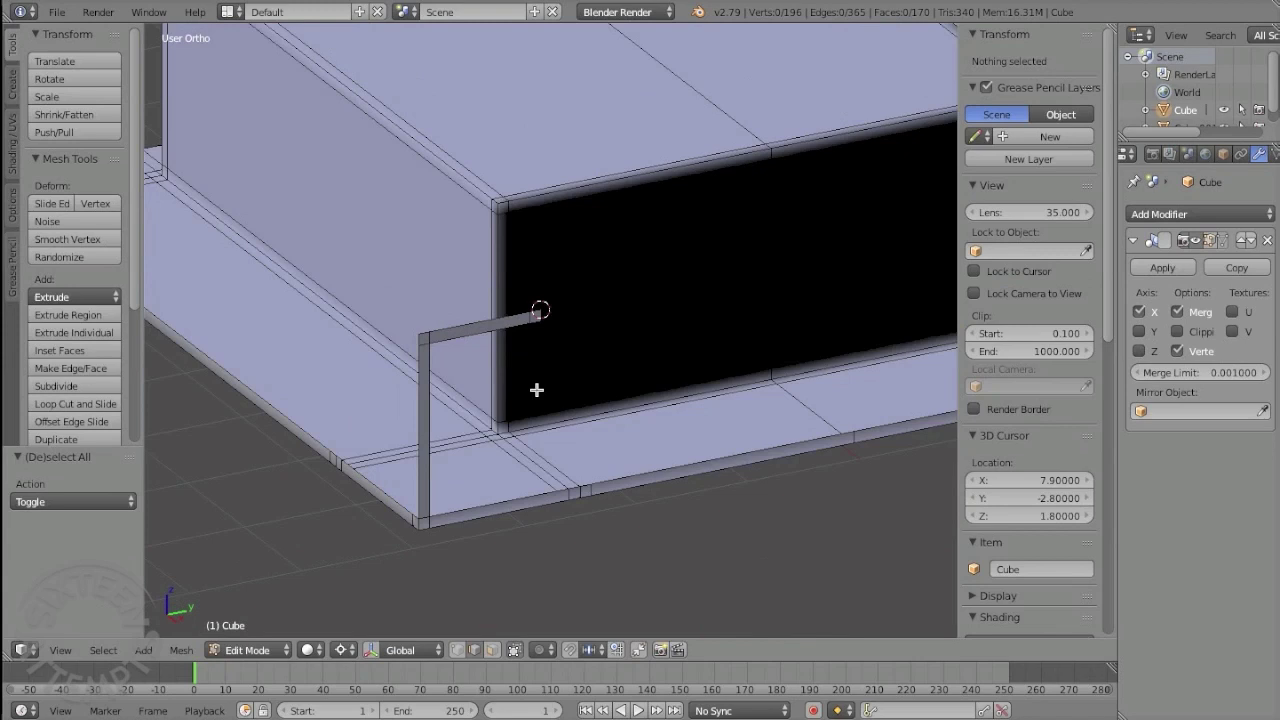
Step: Select an edge on the bar top and move it to raise the back wall
scroll(537, 390, "down", 2)
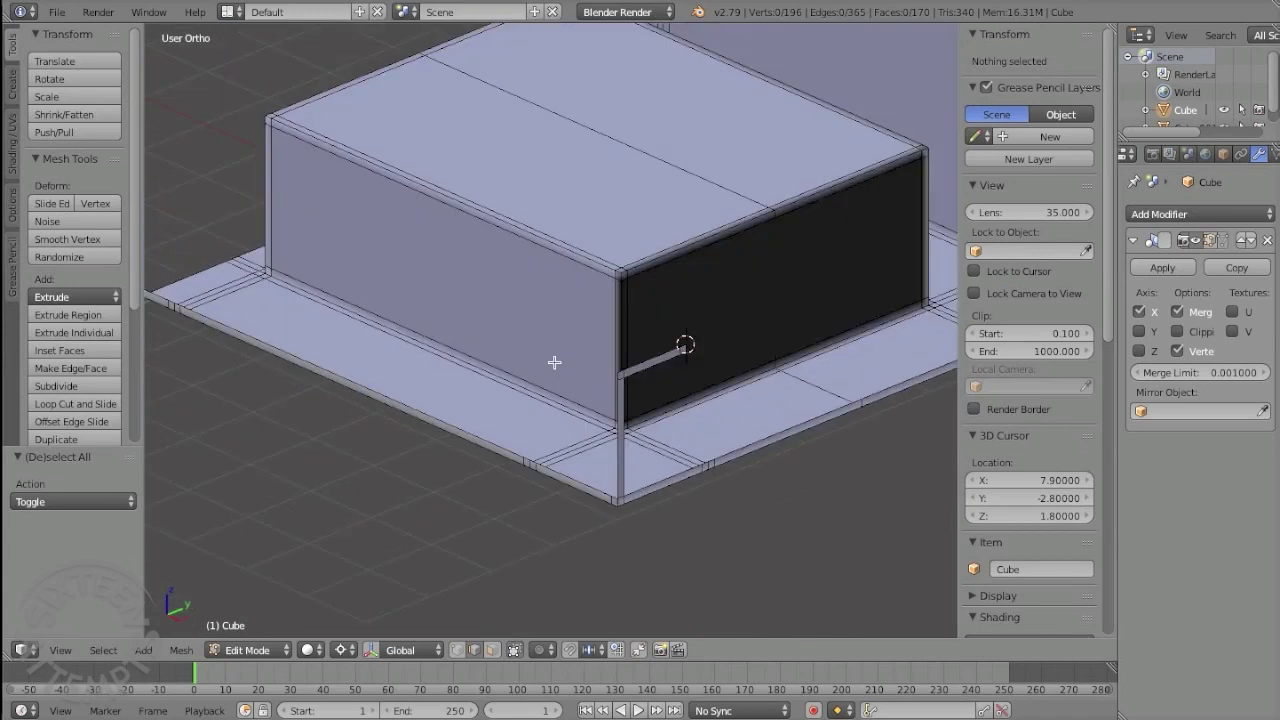
scroll(654, 337, "down", 2)
scroll(606, 311, "up", 5)
scroll(646, 343, "down", 2)
scroll(607, 334, "up", 2)
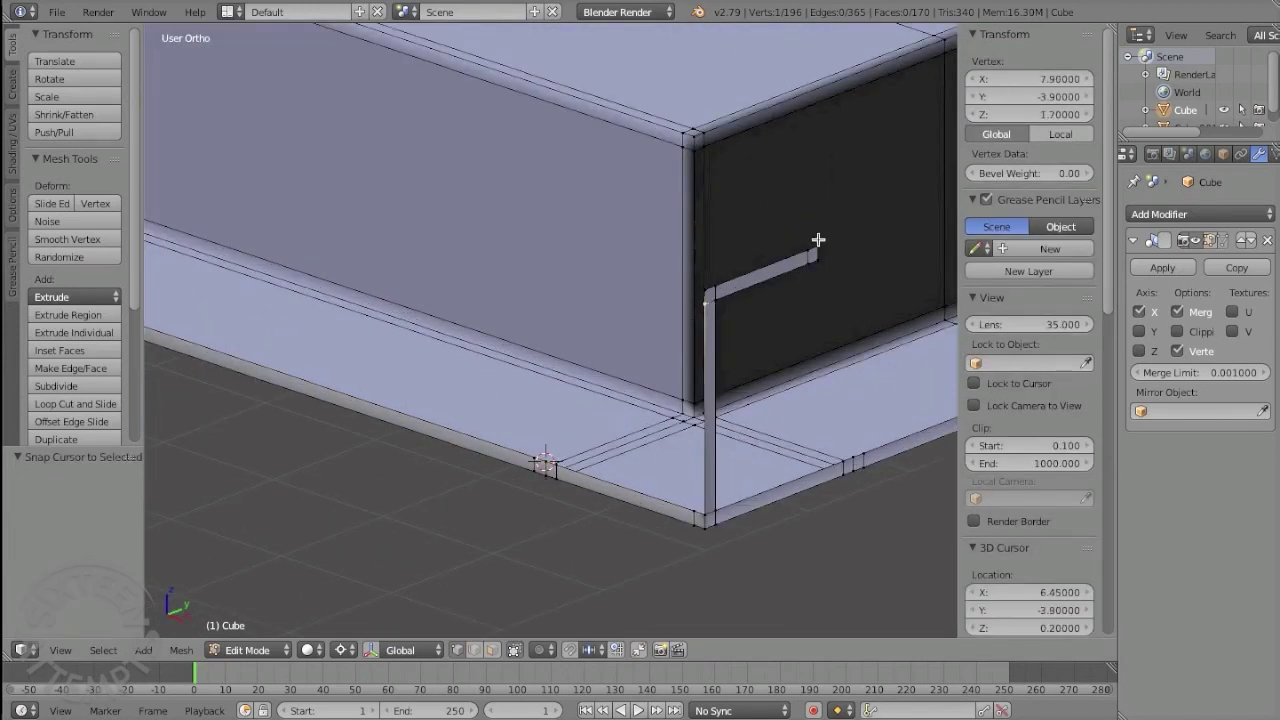
right_click(709, 263, "ctrl")
key("g")
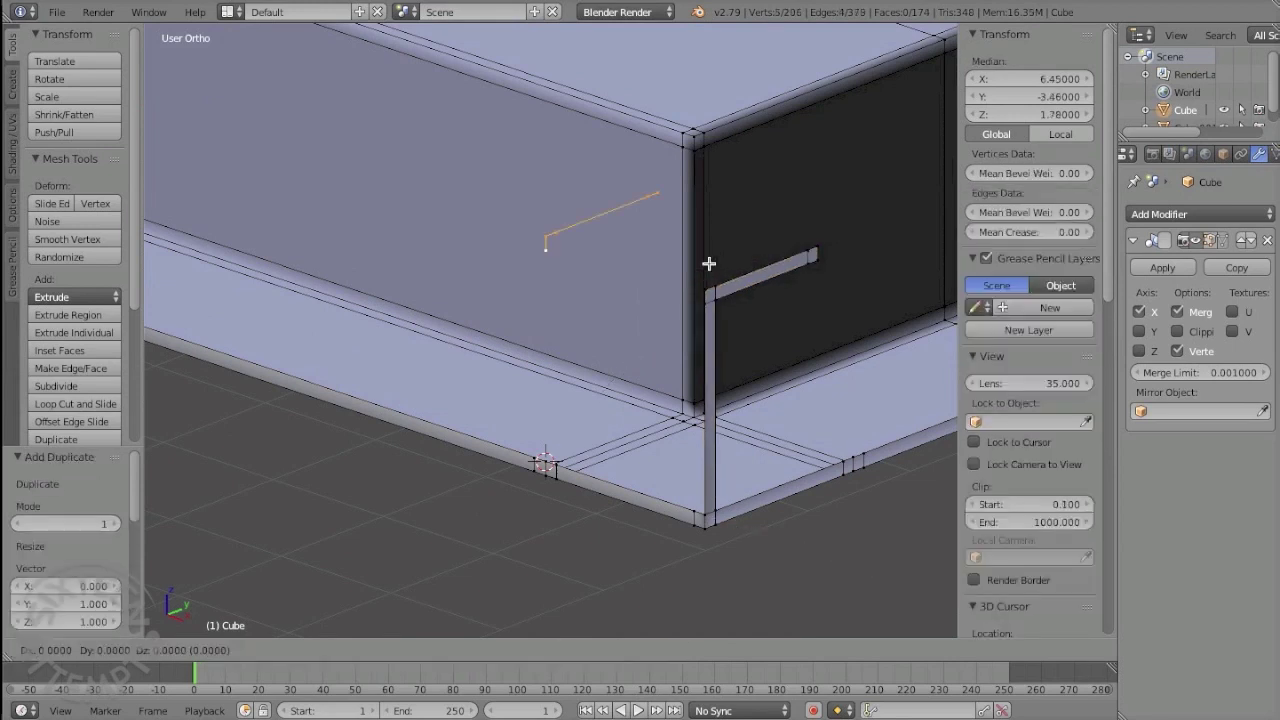
left_click(621, 203)
Step: Flatten the vertical edge path to zero width along X and extrude it into a ledge
right_click(702, 313, "ctrl")
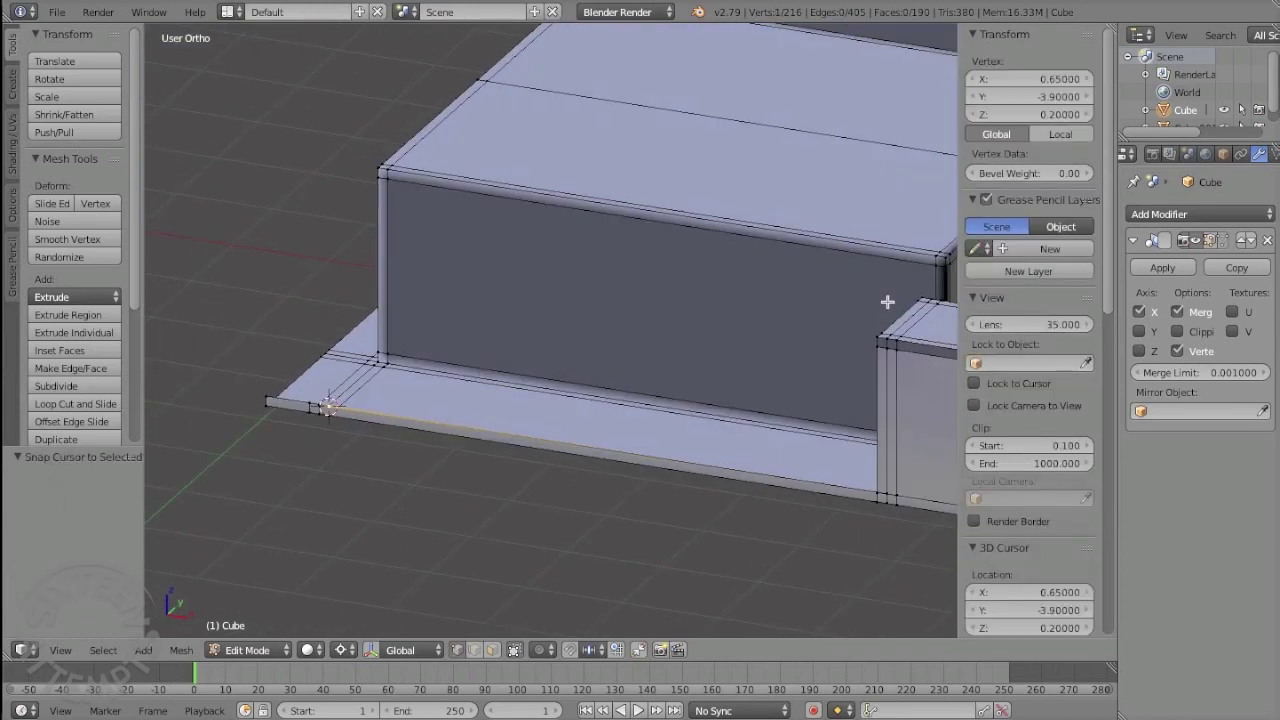
key("s")
key("x")
key("0")
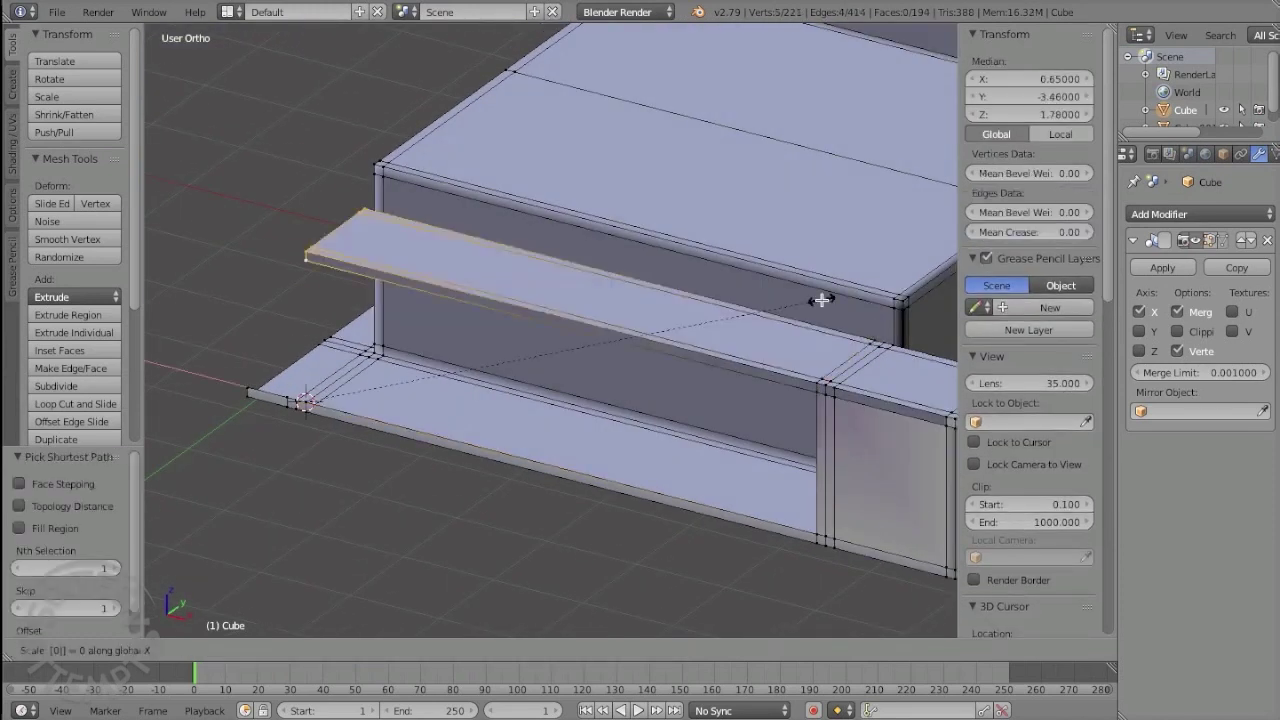
key("Return")
key("e")
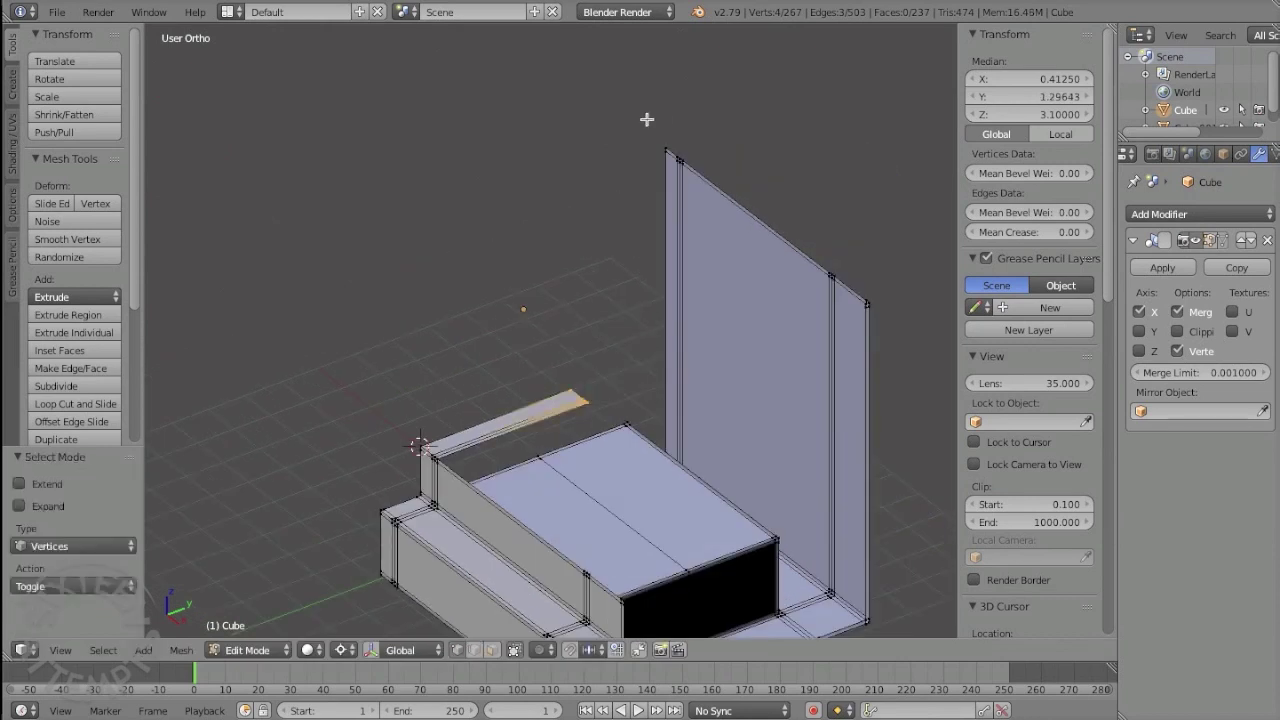
Step: Subdivide the ledge edge and slide the new vertex along it
left_click(626, 347)
scroll(623, 354, "up", 3)
key("w")
left_click(494, 291)
key("g")
key("g")
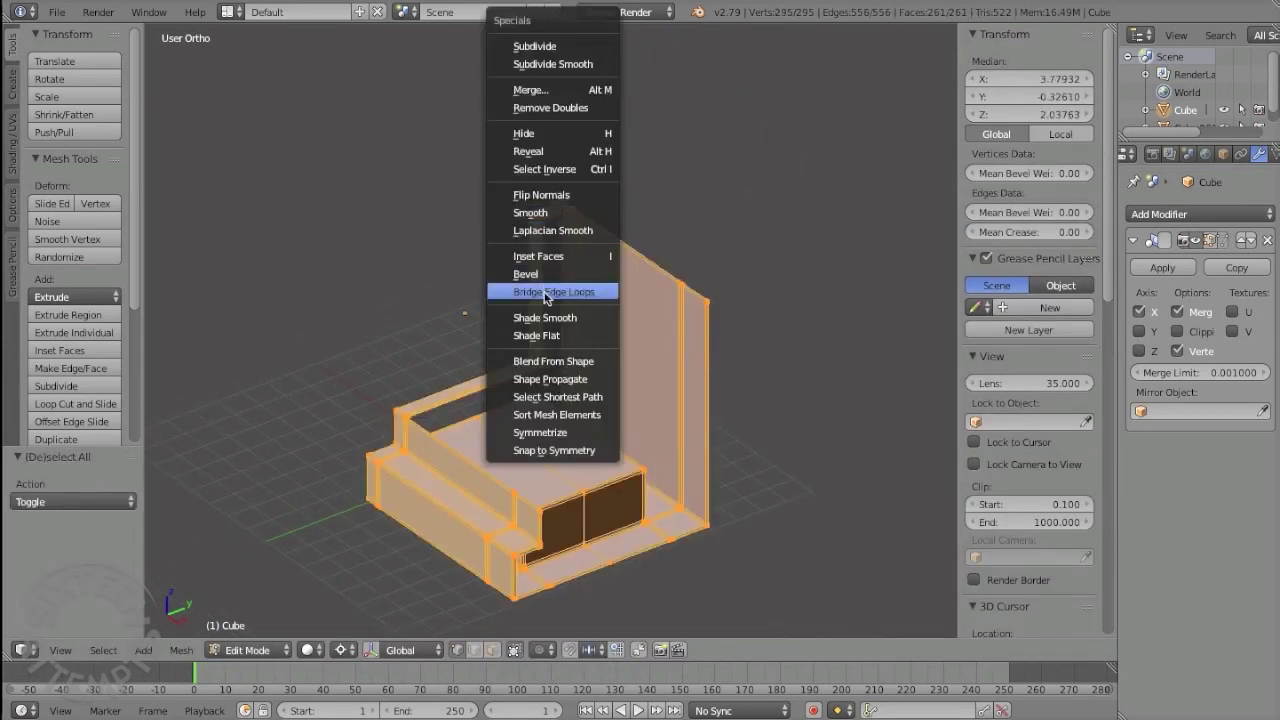
Step: Merge duplicate vertices across the mesh and re-enter Edit Mode
left_click(580, 134)
key("Tab")
key("Tab")
scroll(606, 251, "up", 2)
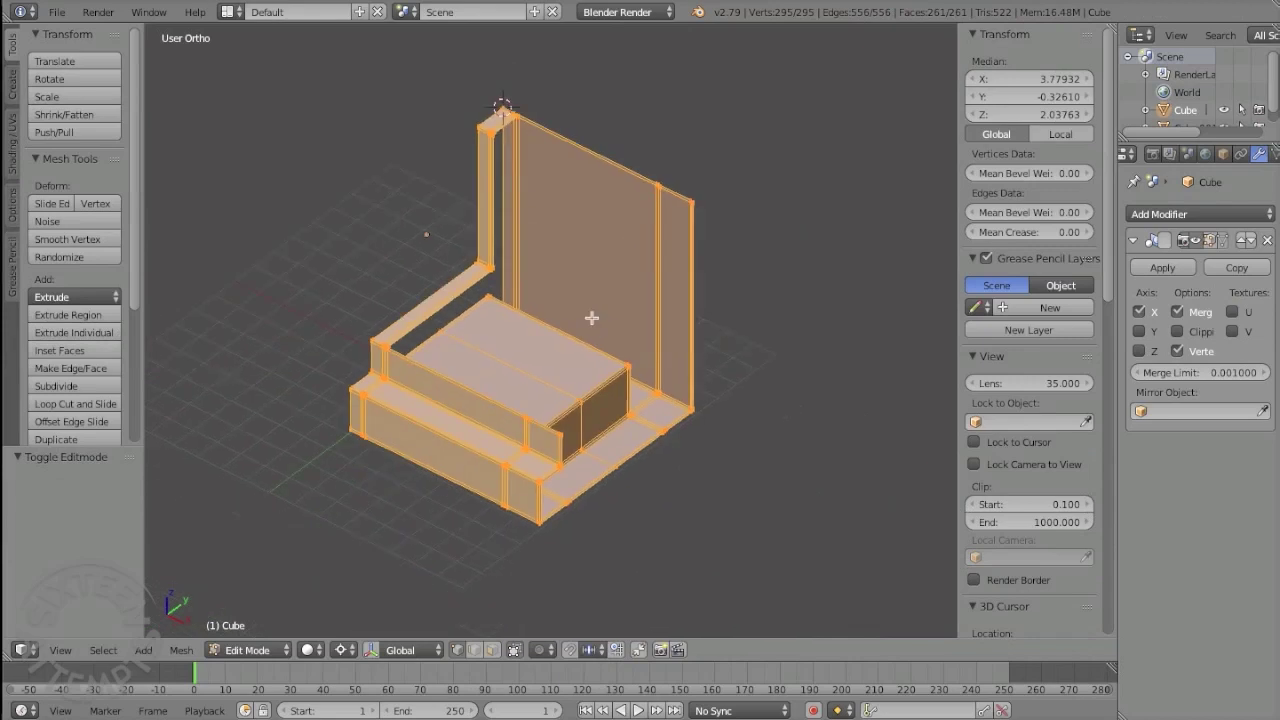
scroll(620, 330, "up", 4)
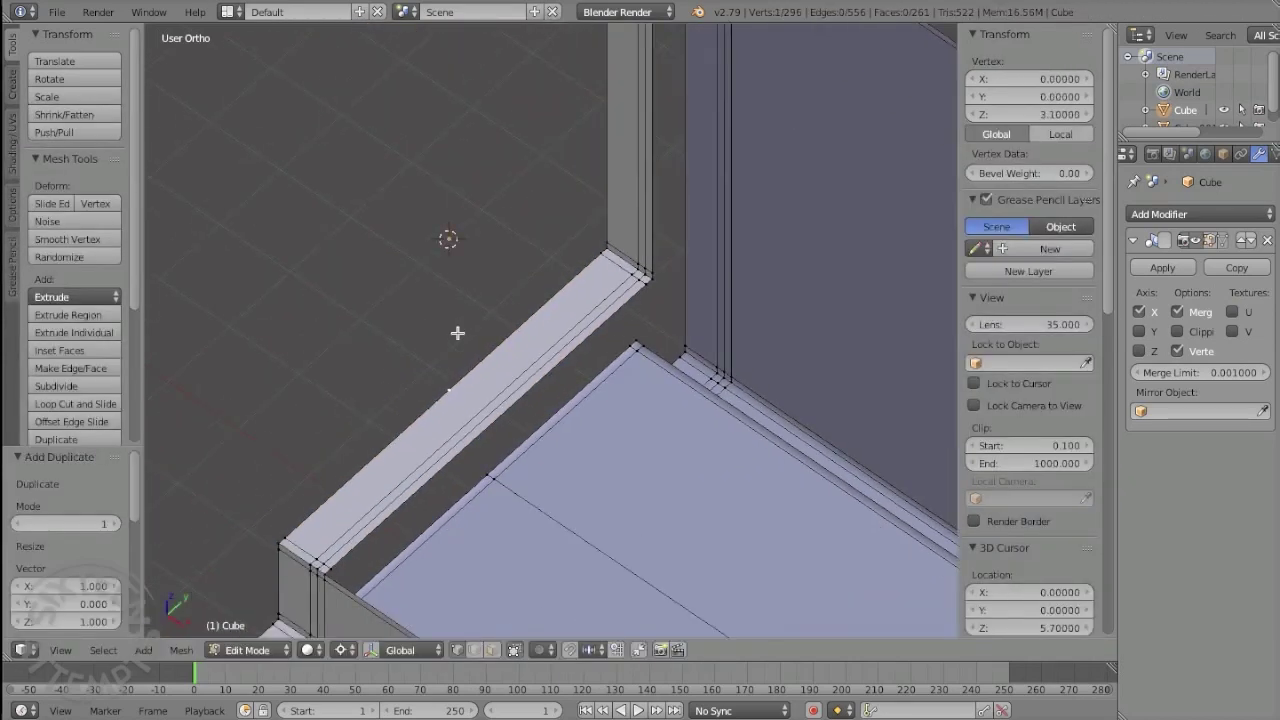
Step: Raise the selected part along Z, then extrude the edge again along Y
middle_click_drag(457, 332, 463, 323)
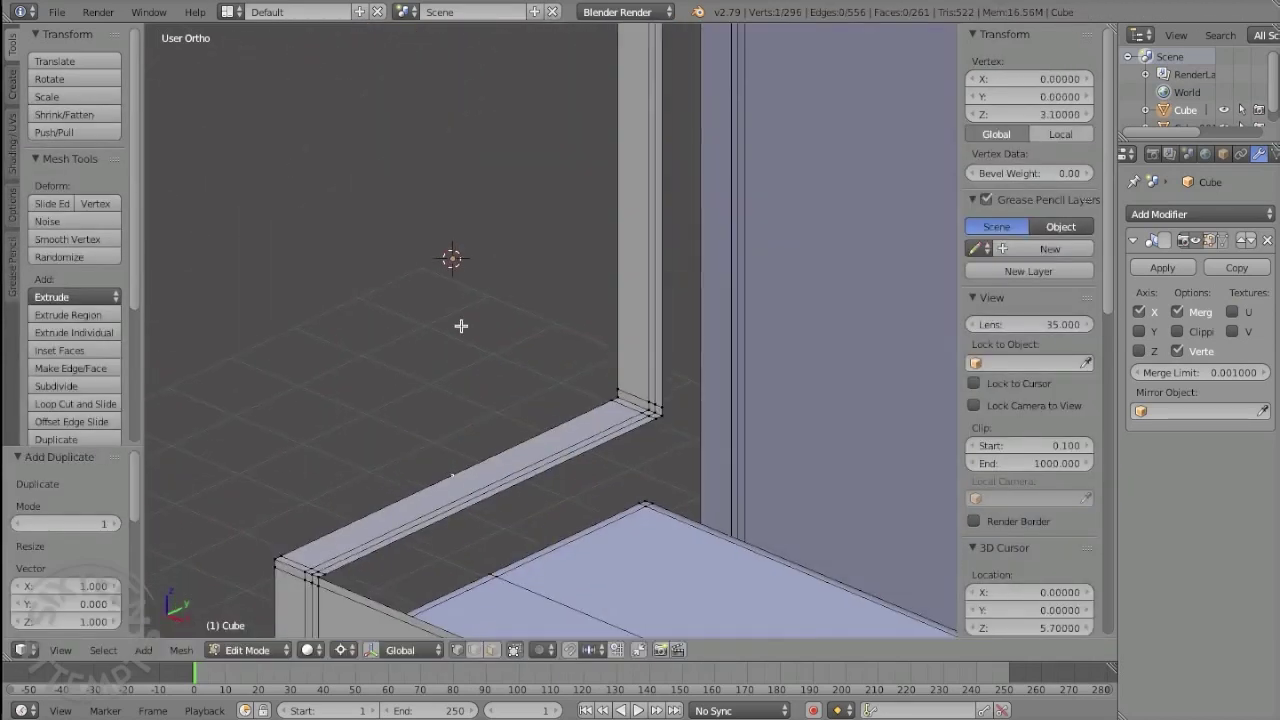
key("g")
key("z")
left_click(493, 237)
left_click(529, 396)
key("e")
key("y")
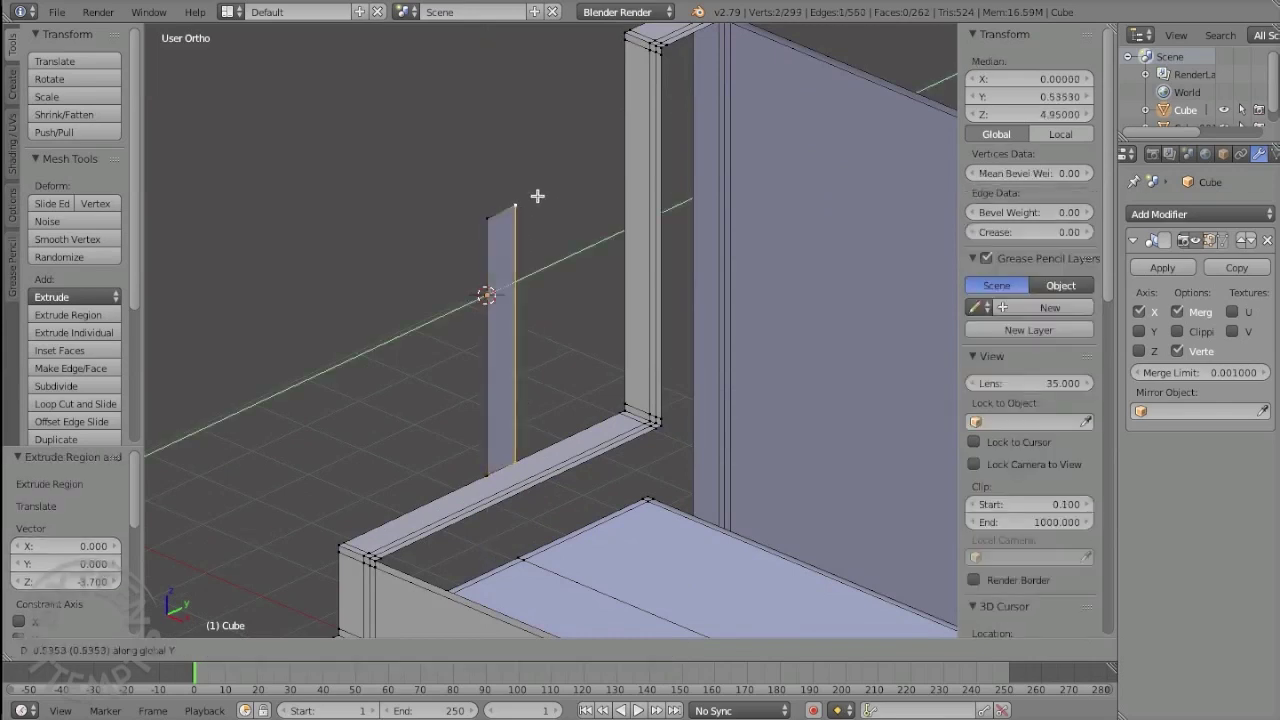
Step: Select the two pillar faces and extrude them along X
right_click(514, 245)
middle_click_drag(514, 245, 494, 300)
right_click(541, 405, "ctrl")
left_click(590, 455)
mouse_move(590, 455)
middle_mouse_down()
mouse_move(500, 285)
mouse_move(537, 220)
middle_mouse_up()
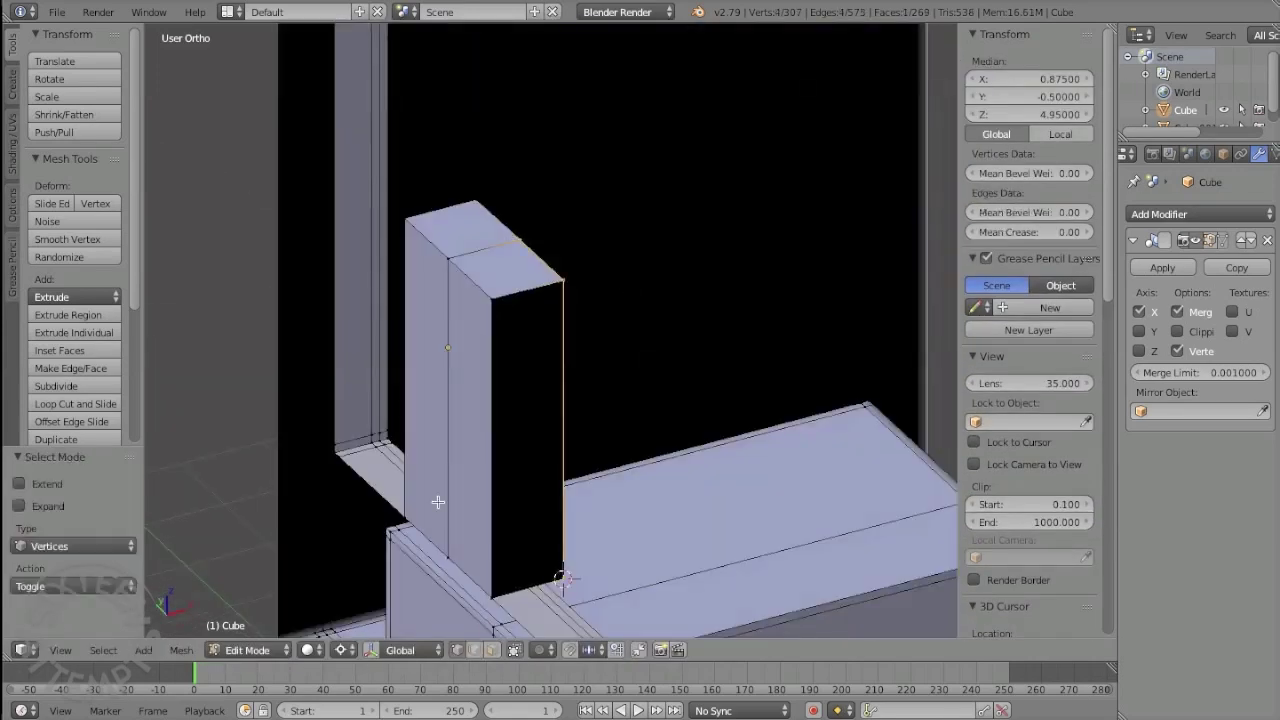
scroll(438, 502, "down", 3)
mouse_move(386, 374)
middle_mouse_down()
mouse_move(449, 371)
mouse_move(491, 326)
middle_mouse_up()
Step: Snap the 3D cursor to the pillar's top vertex and add a mid-height loop cut
right_click(537, 251)
key("shift+s")
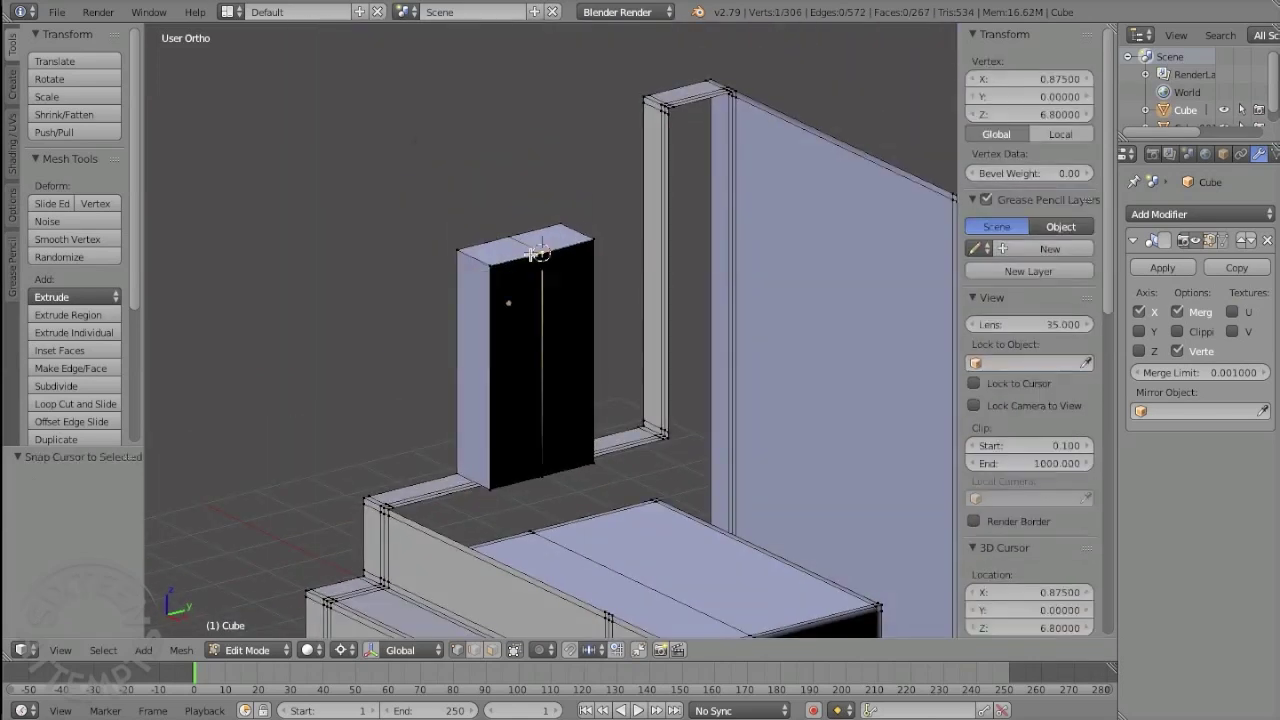
middle_click_drag(569, 314, 557, 354)
key("shift+s")
left_click(557, 354)
key("ctrl+r")
left_click(485, 323)
key("a")
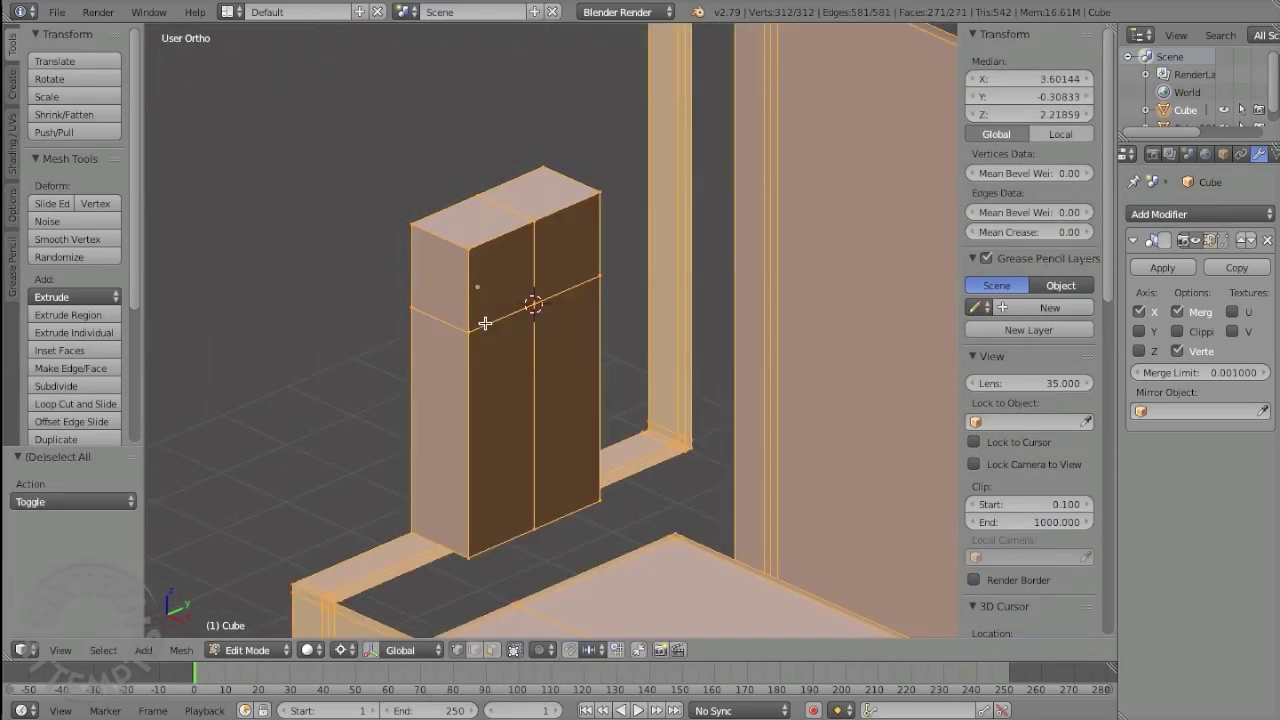
Step: Subdivide the pillar's lower part, then trial-move an edge loop and undo it
middle_click_drag(484, 323, 494, 291)
key("w")
left_click(520, 288)
key("ctrl+z")
right_click(443, 294, "alt")
key("g")
key("ctrl+z")
Step: Add a vertical edge loop to the pillar and slide it along Y
key("ctrl+r")
left_click(500, 257)
key("g")
key("y")
left_click(650, 220)
key("1")
middle_click_drag(600, 250, 545, 278)
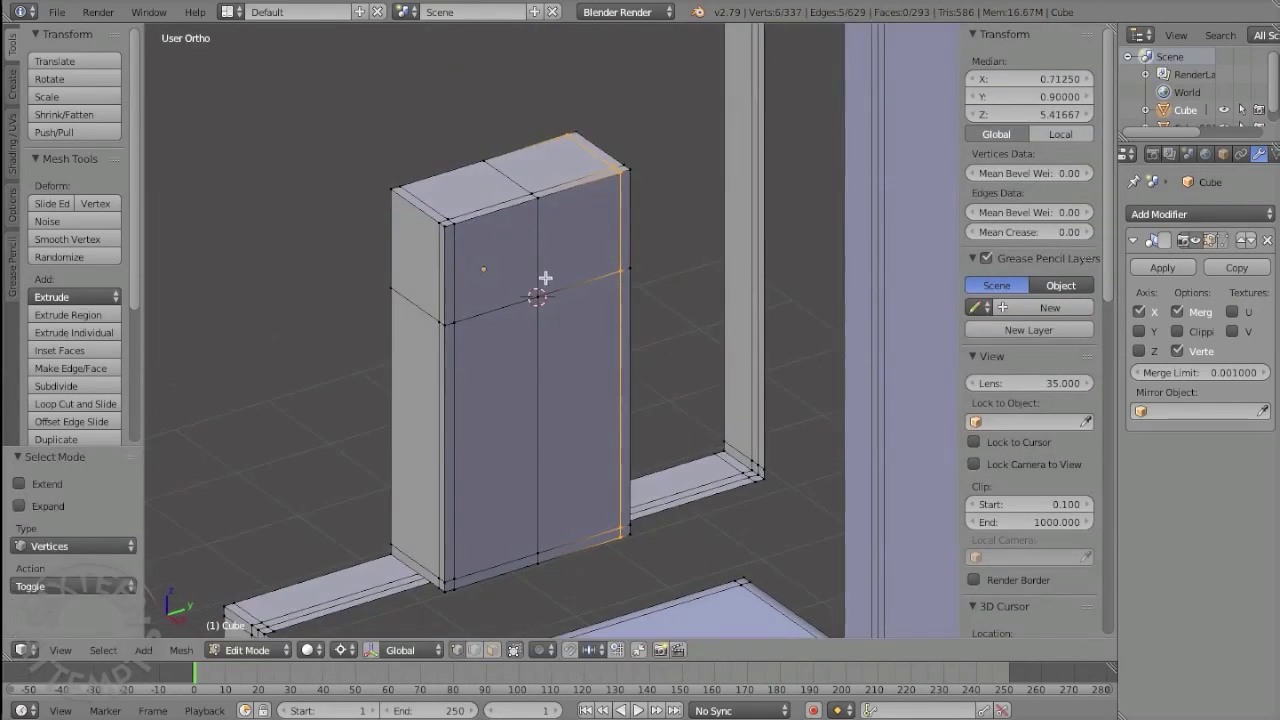
key("ctrl+z")
Step: Spin the pillar top into an arc in right side view and remove doubles
key("KP_3")
mouse_move(402, 245)
middle_mouse_down()
mouse_move(486, 229)
mouse_move(494, 206)
middle_mouse_up()
key("KP_3")
key("a")
key("w")
left_click(440, 250)
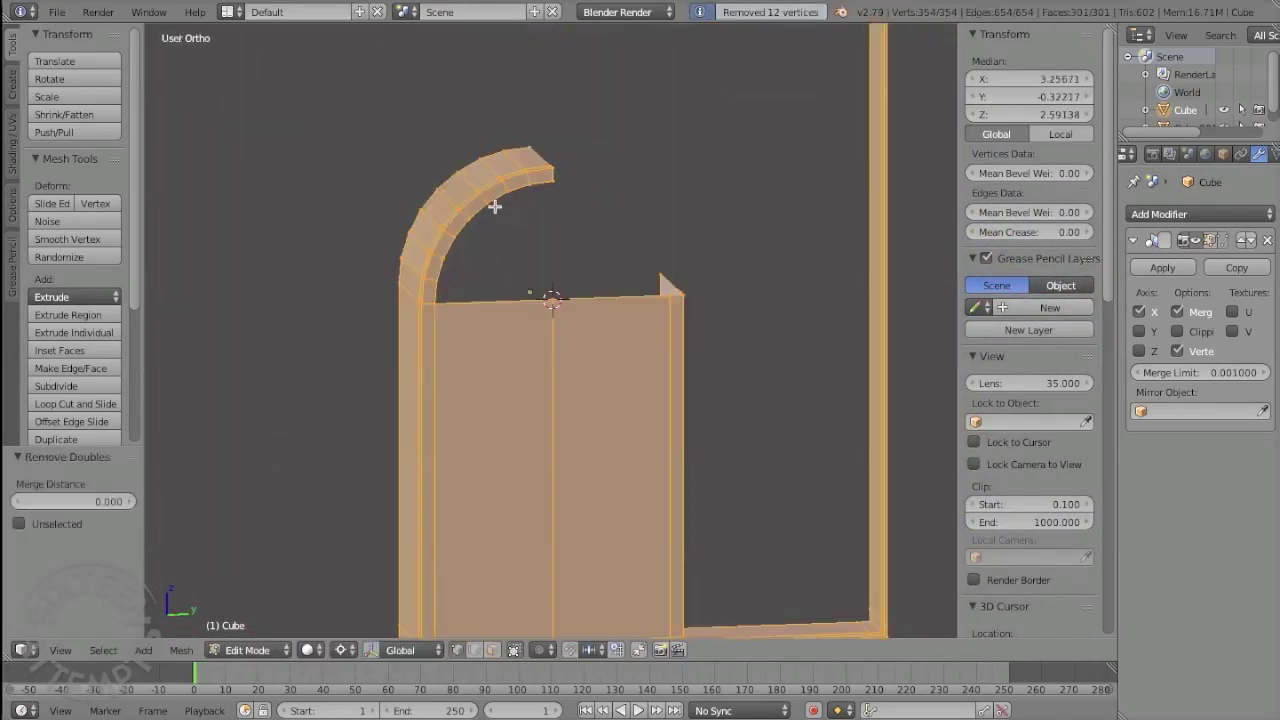
key("a")
Step: Select the arch faces and whole mesh, leave Edit Mode to view the model, and return
middle_click_drag(449, 286, 360, 289)
right_click(462, 201, "ctrl")
key("KP_3")
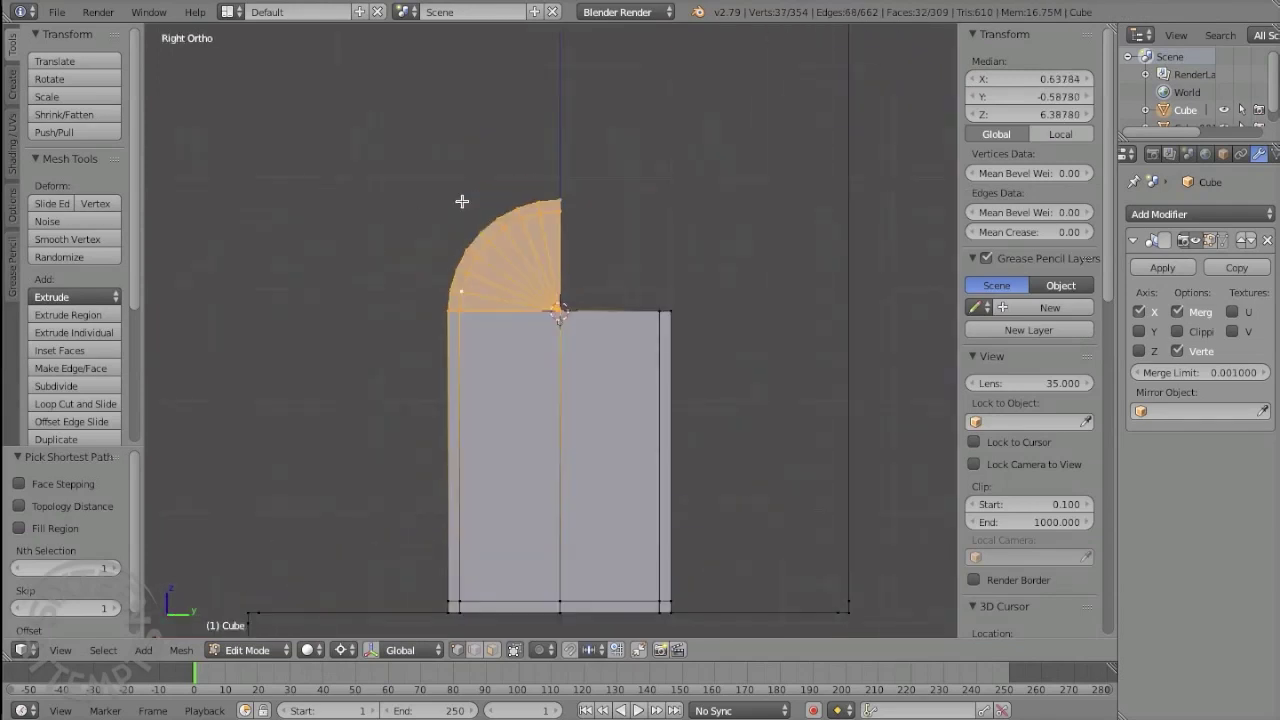
key("a")
key("Tab")
mouse_move(466, 226)
middle_mouse_down()
mouse_move(600, 289)
mouse_move(570, 233)
middle_mouse_up()
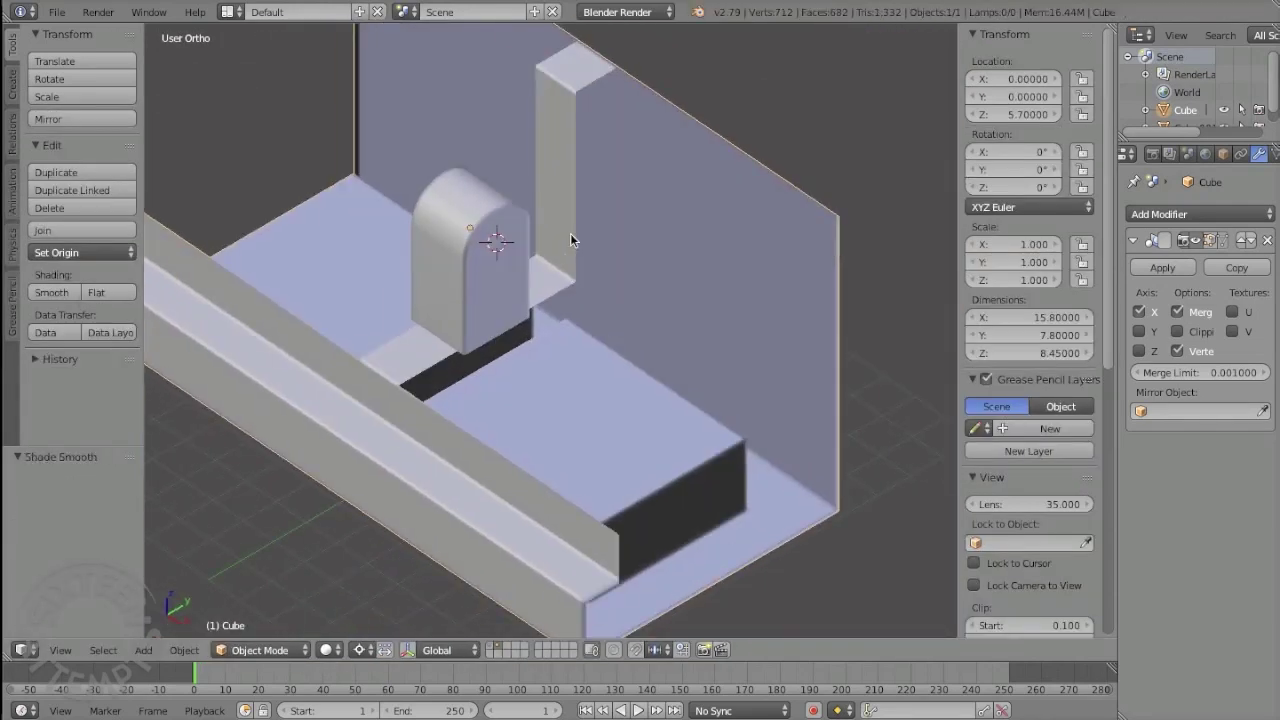
key("Tab")
Step: Move the selection near the arch along Y, then view the whole model in Object Mode
middle_click_drag(480, 366, 902, 320, "shift")
key("g")
key("y")
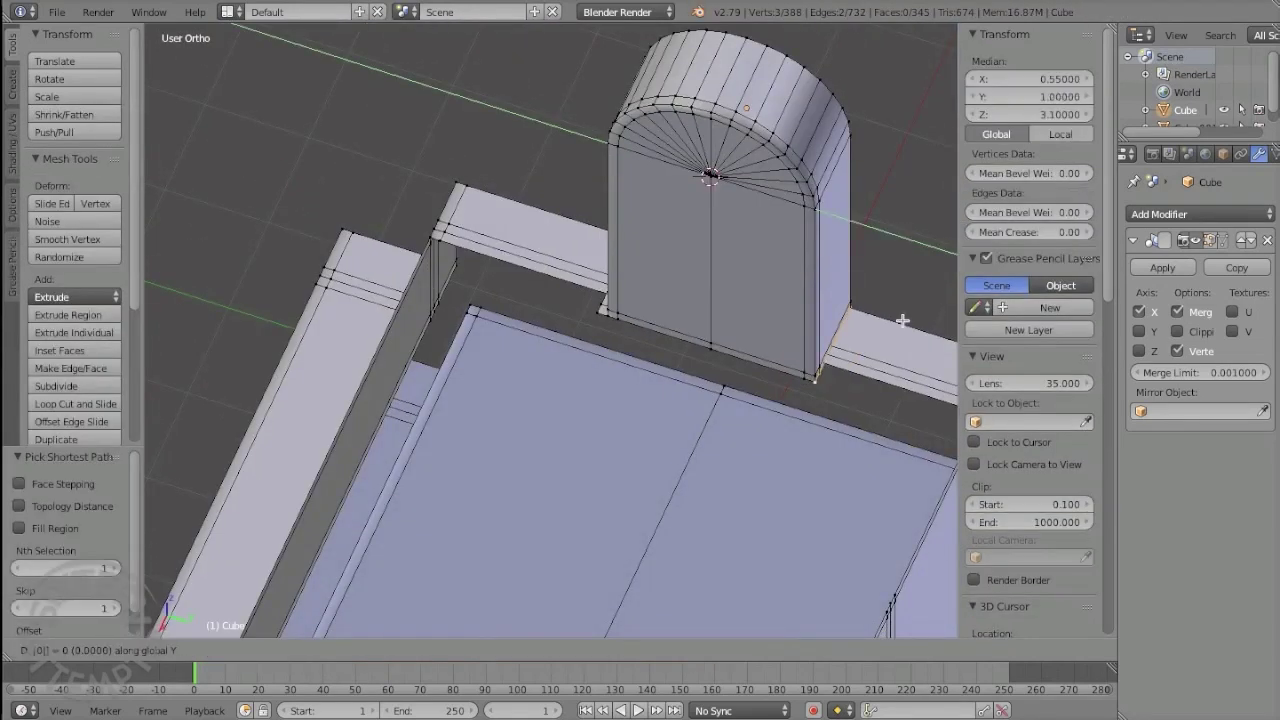
scroll(593, 311, "down", 3)
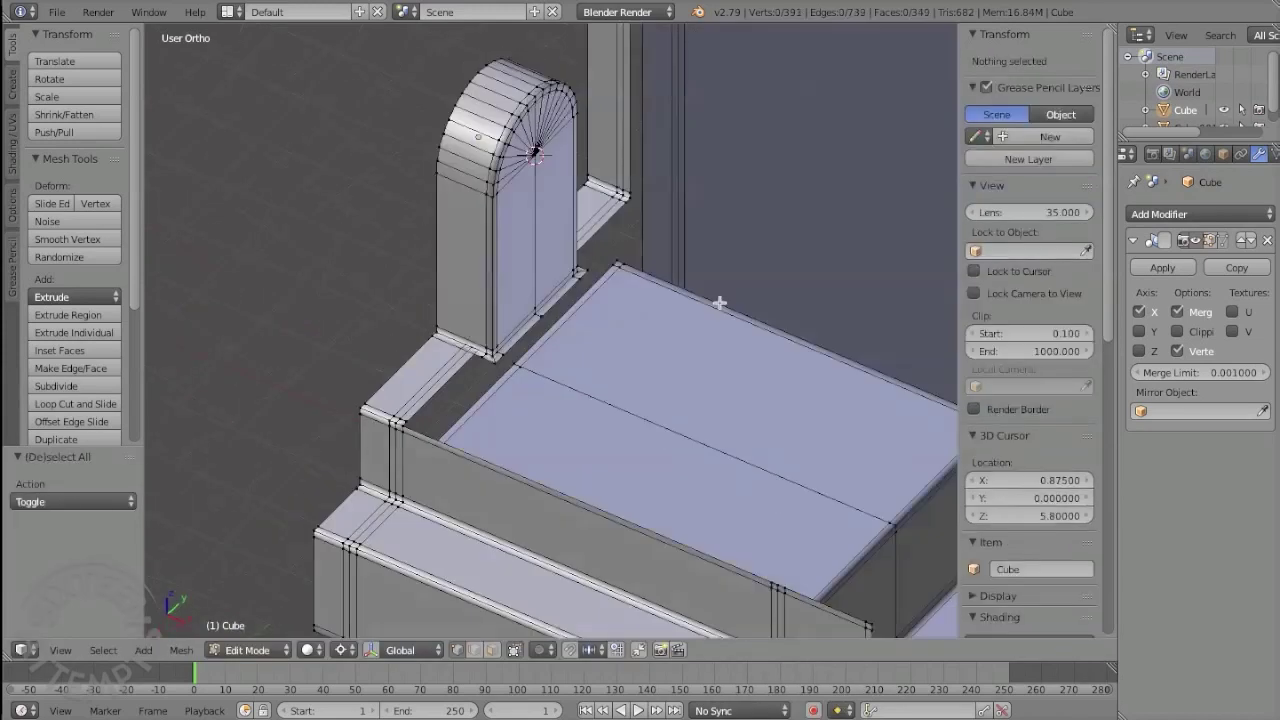
key("Tab")
scroll(588, 285, "down", 3)
mouse_move(583, 285)
middle_mouse_down()
mouse_move(601, 313)
mouse_move(627, 308)
middle_mouse_up()
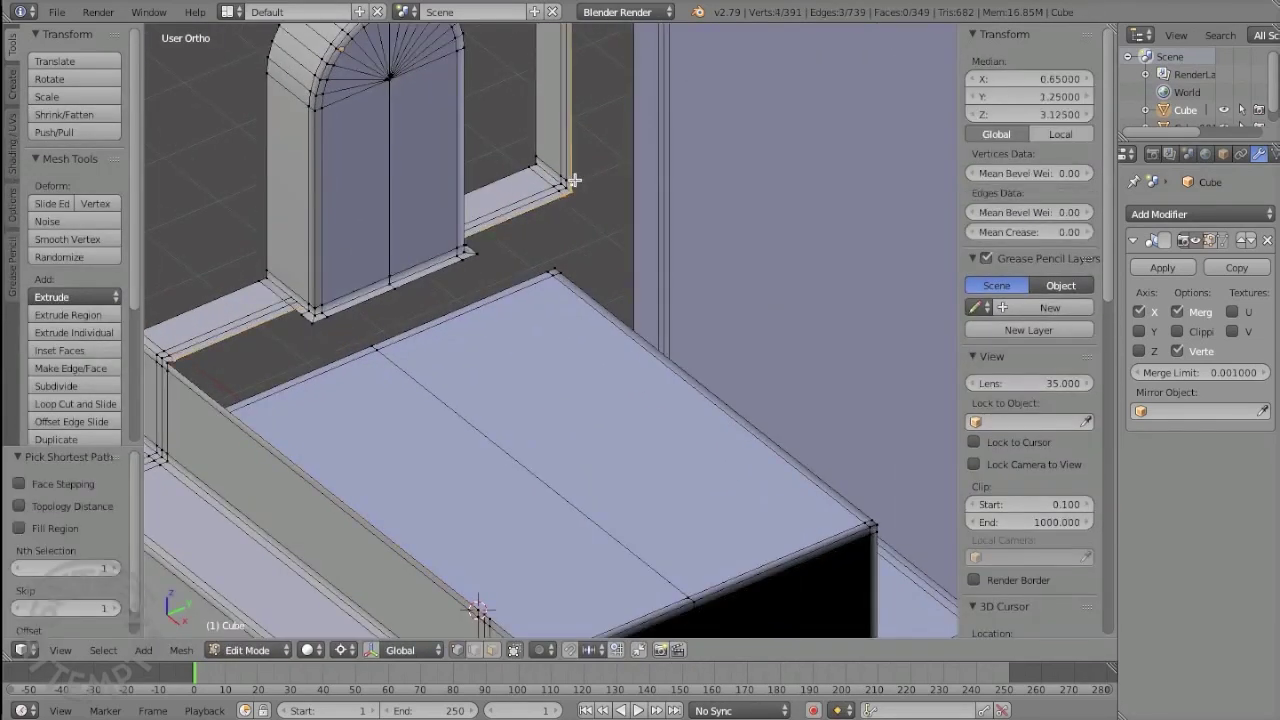
scroll(574, 180, "down", 3)
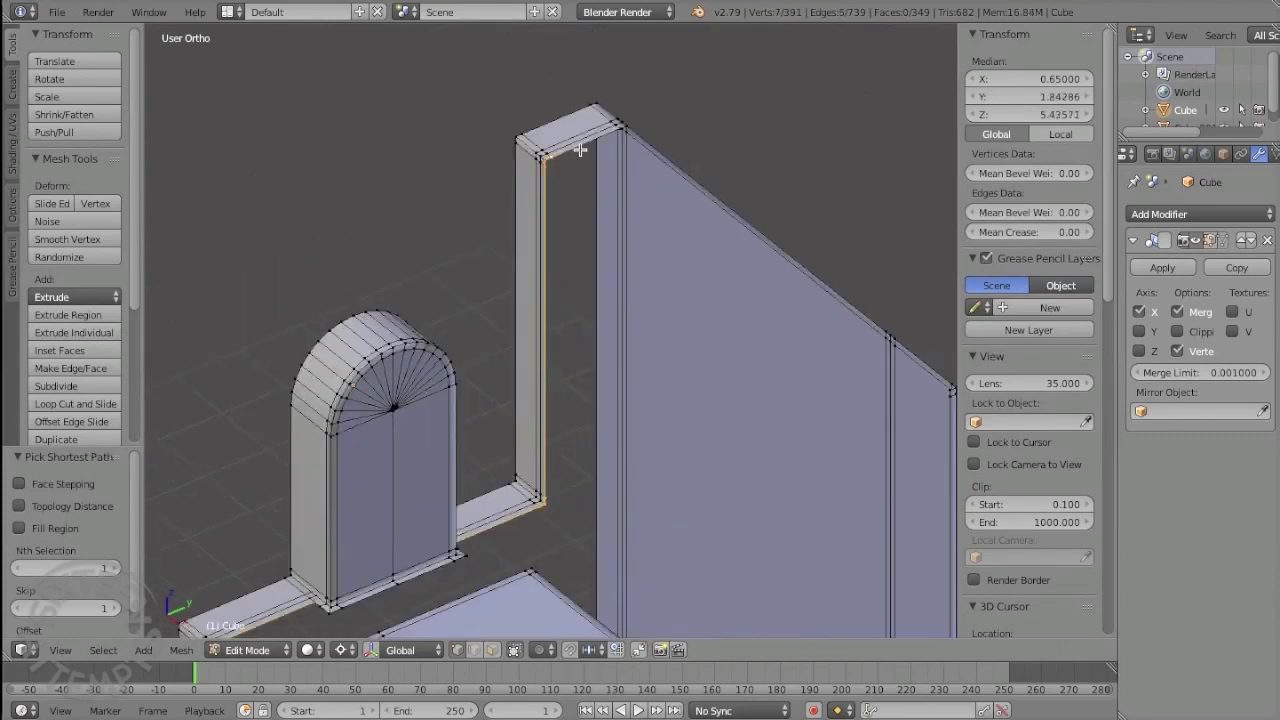
scroll(574, 180, "down", 3)
scroll(757, 197, "up", 6)
Step: Select a short edge path on the step and move it 0.1 along X
key("ctrl+Tab")
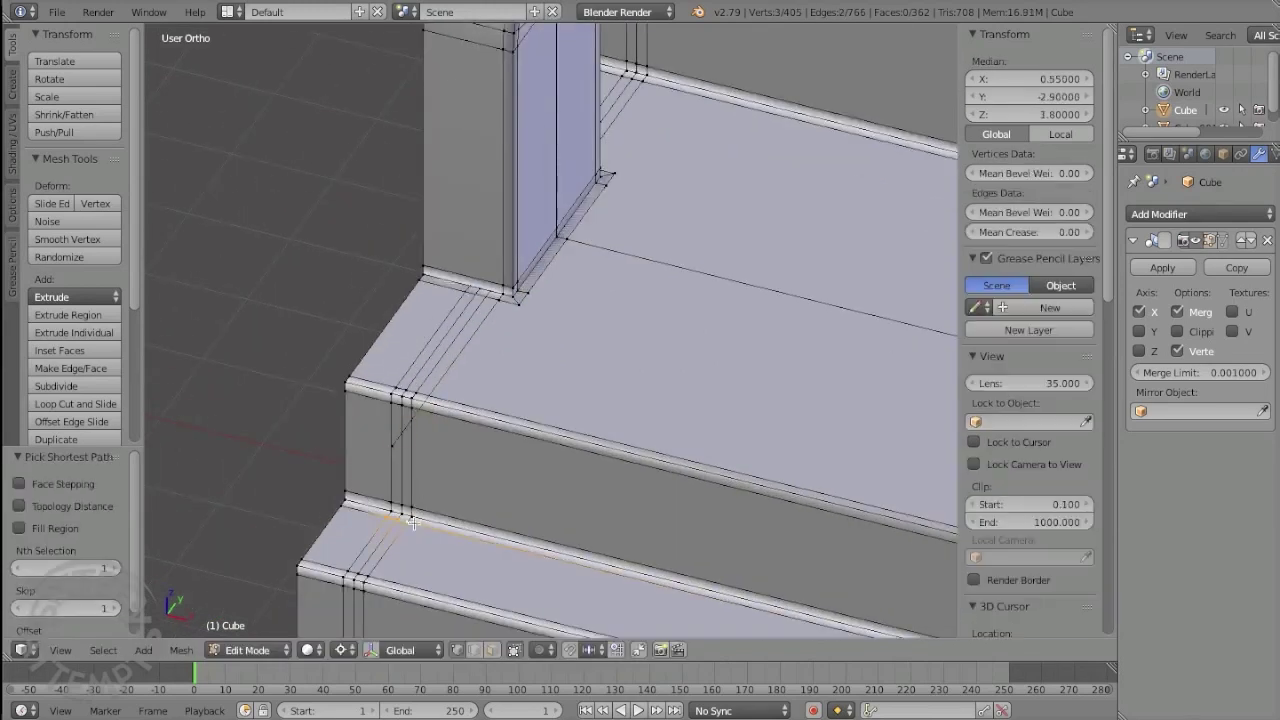
left_click(636, 58, "ctrl")
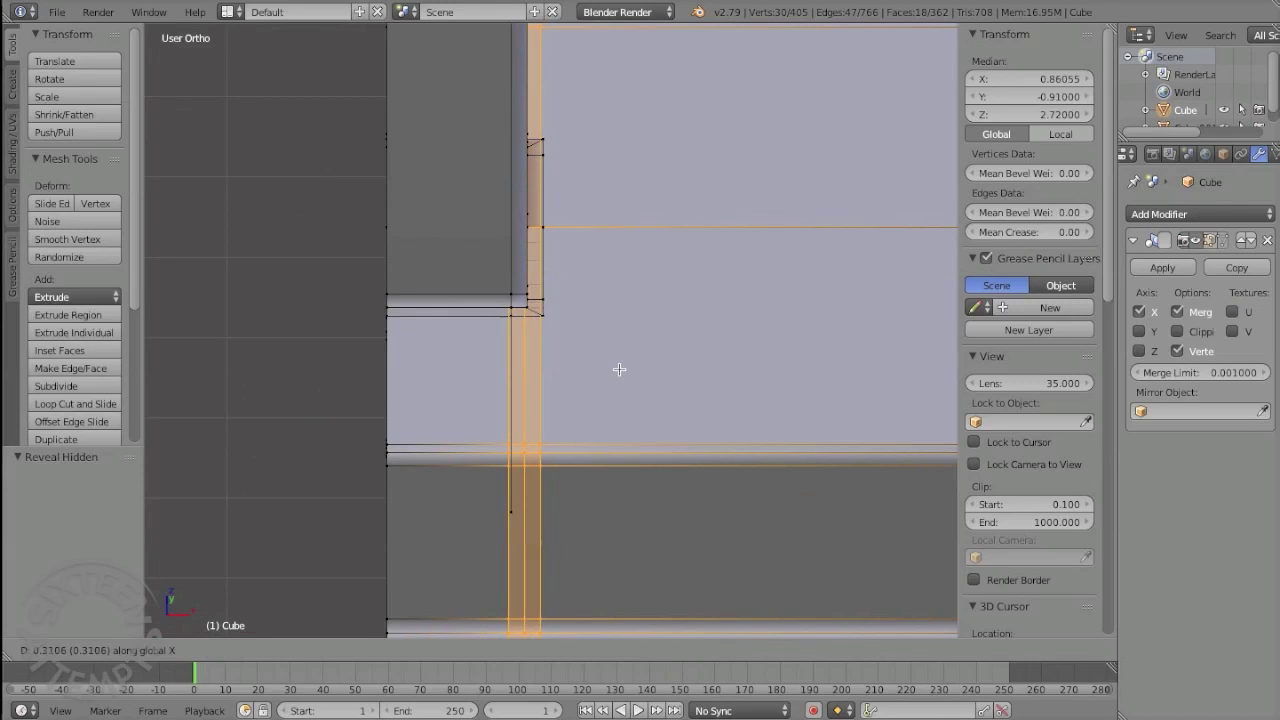
left_click(619, 369)
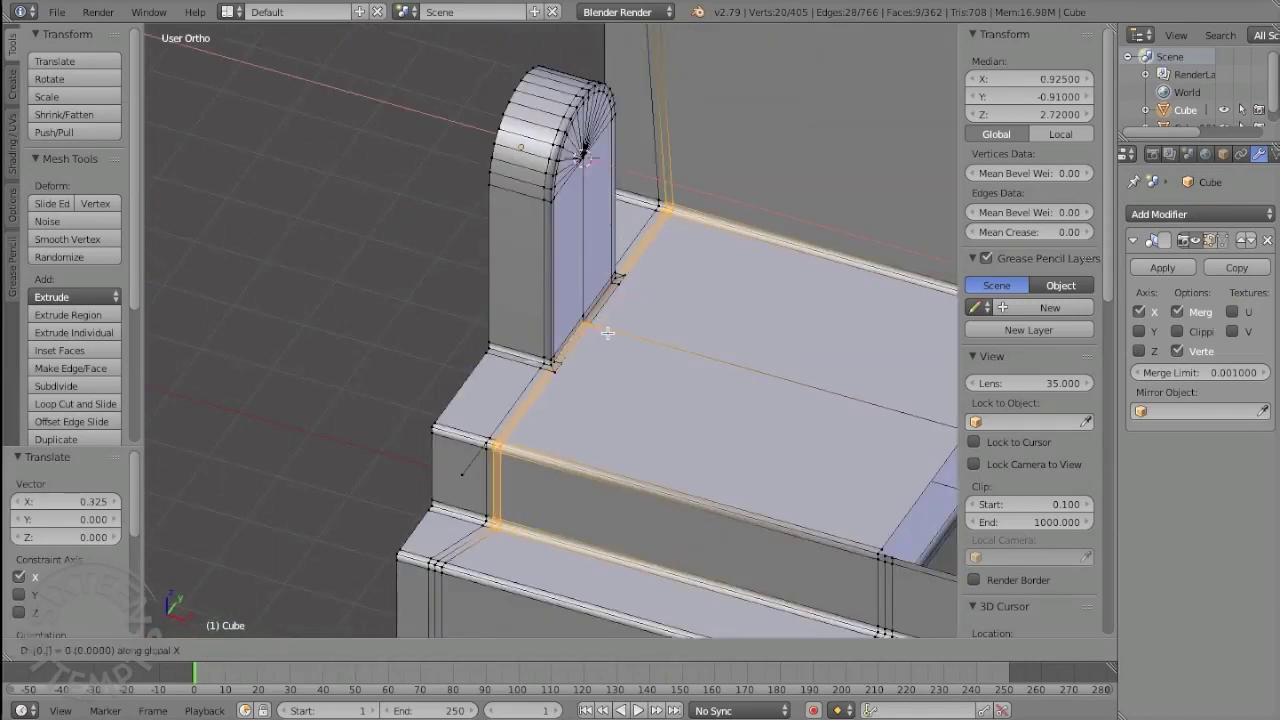
type("1")
key("Return")
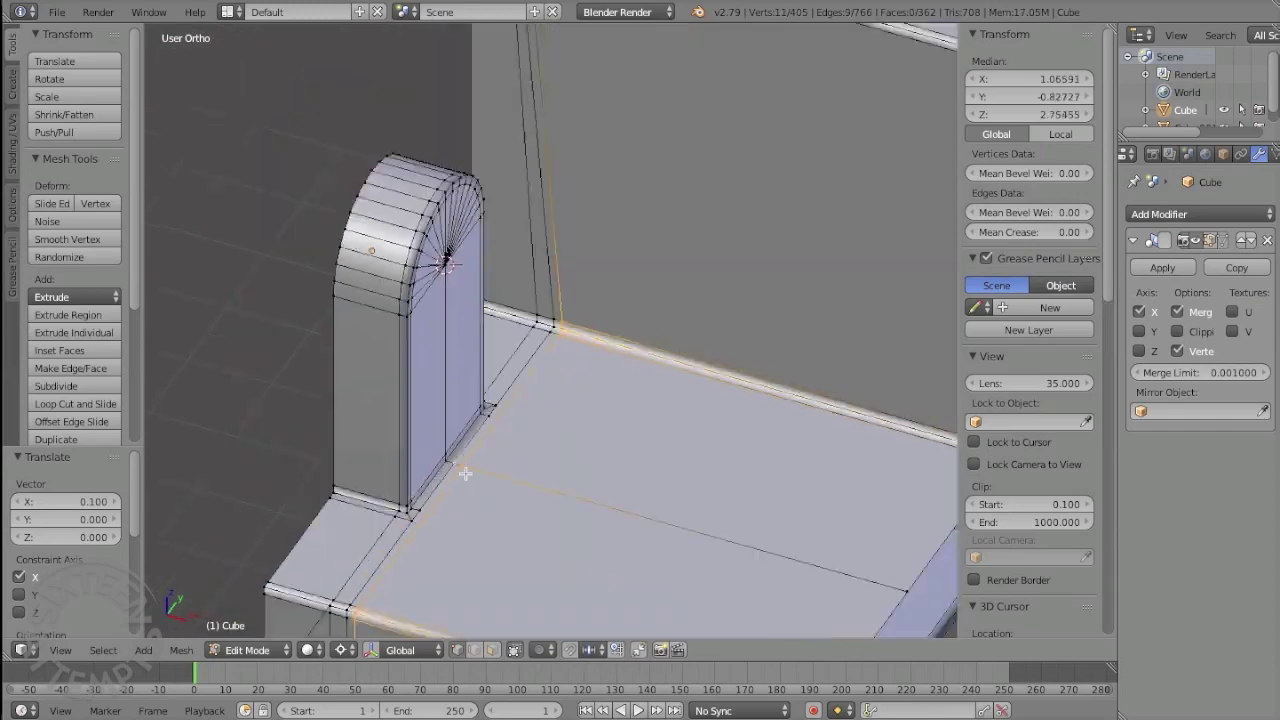
Step: Return to solid shading, remove doubles on the whole mesh, and exit to Object Mode
key("a")
key("ctrl+Tab")
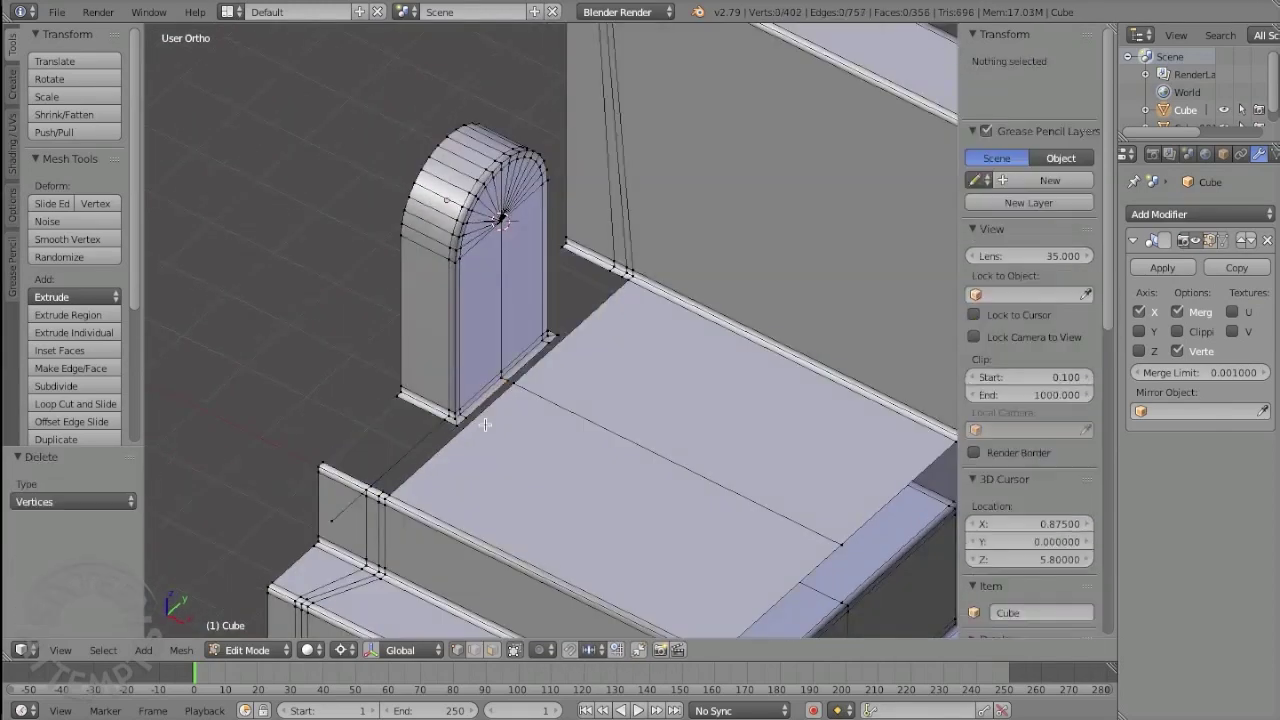
key("z")
key("a")
key("a")
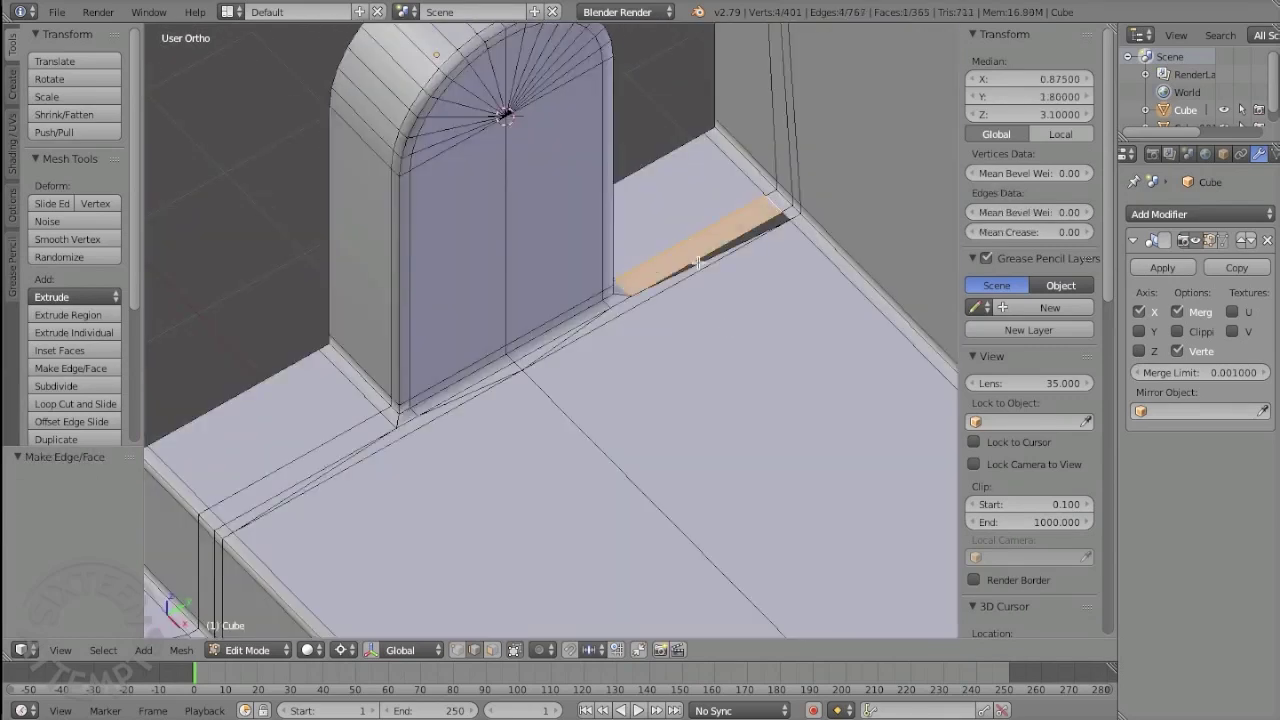
key("a")
key("w")
left_click(603, 278)
key("Tab")
key("Home")
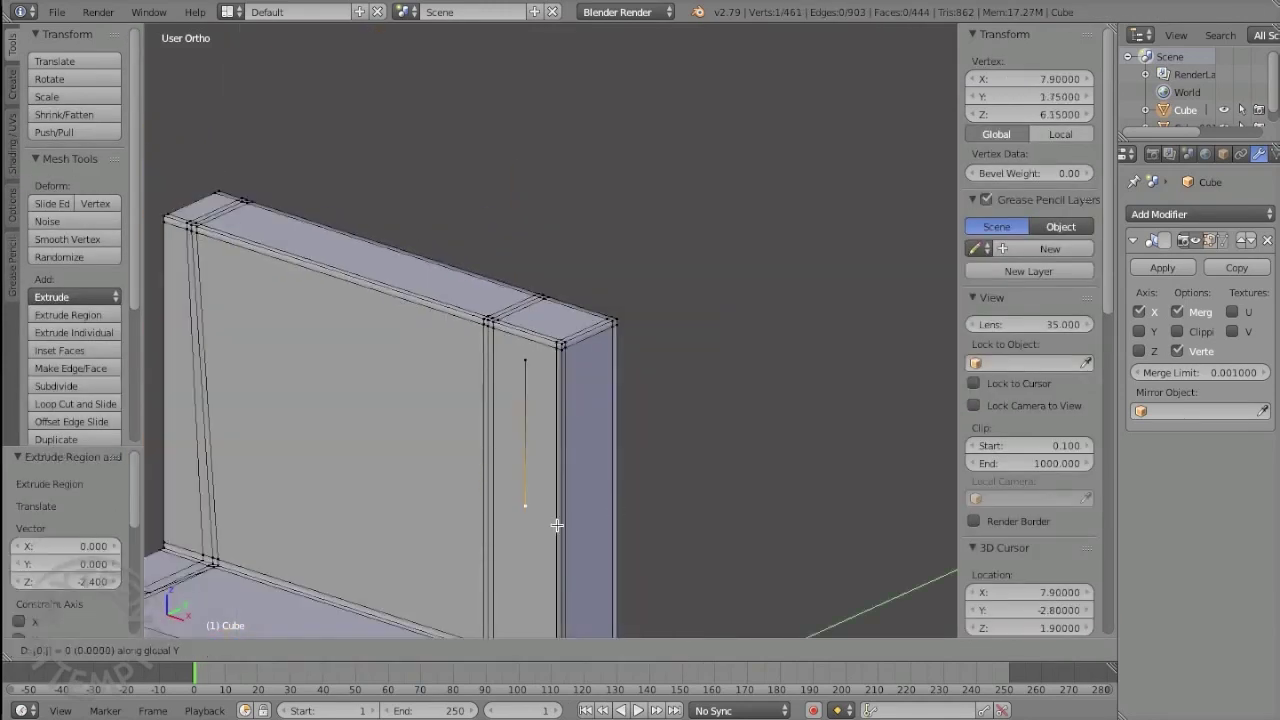
Step: Move the vertex -0.3 along Y and scale the selection in right side view
type("-0.3")
key("Return")
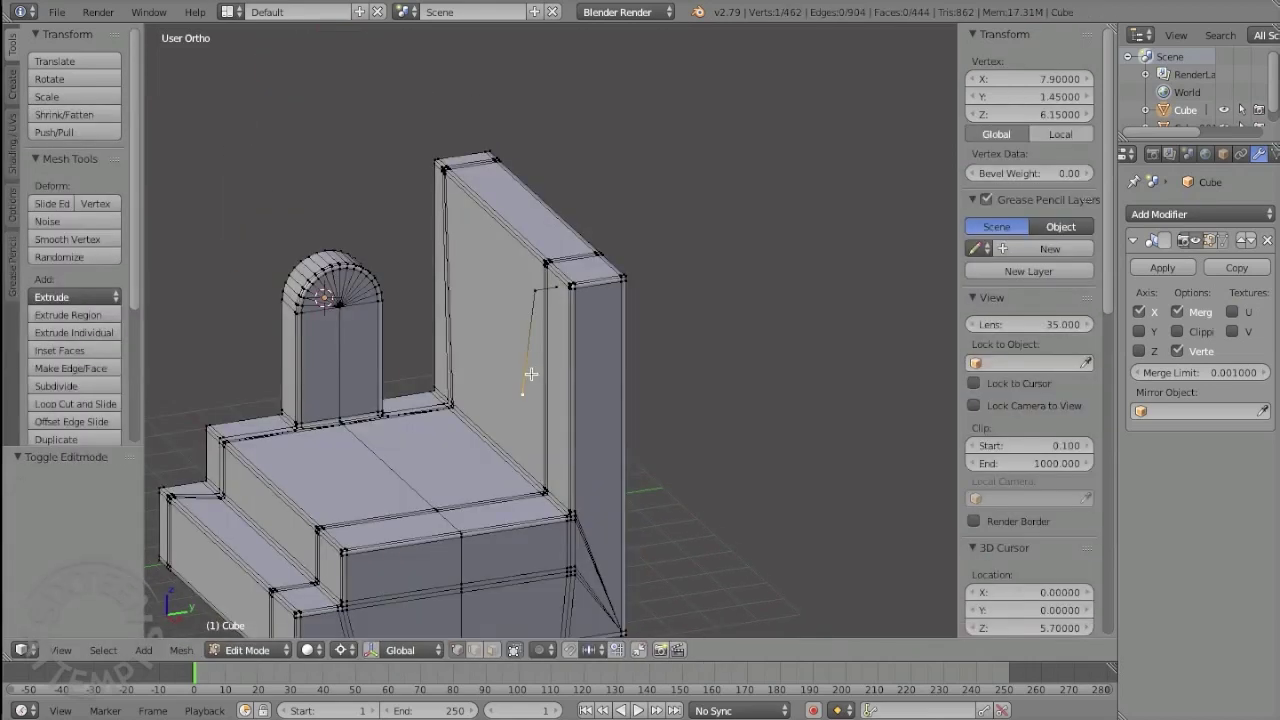
key("KP_3")
key("s")
scroll(340, 428, "up", 4)
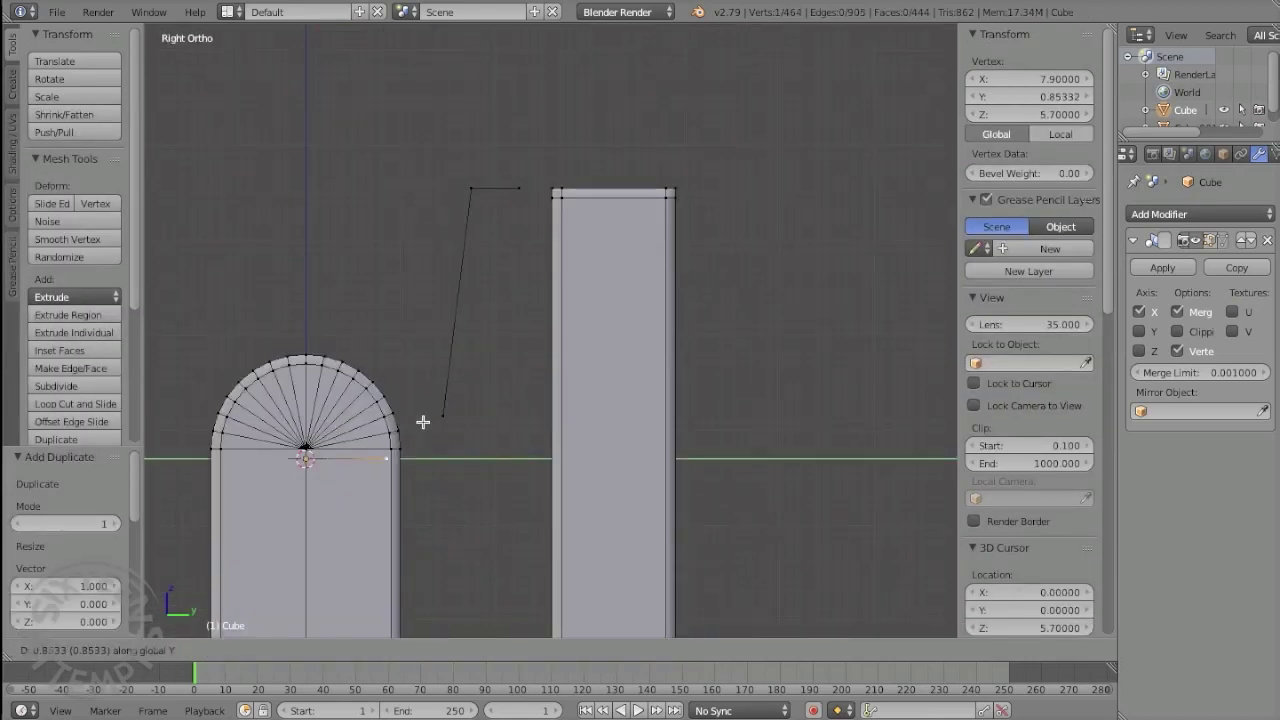
scroll(422, 422, "up", 3)
Step: Extrude the vertex again along Y, snap the cursor to it, and select linked geometry
left_click(574, 269)
key("e")
key("y")
left_click(602, 263)
scroll(602, 263, "down", 3)
key("shift+s")
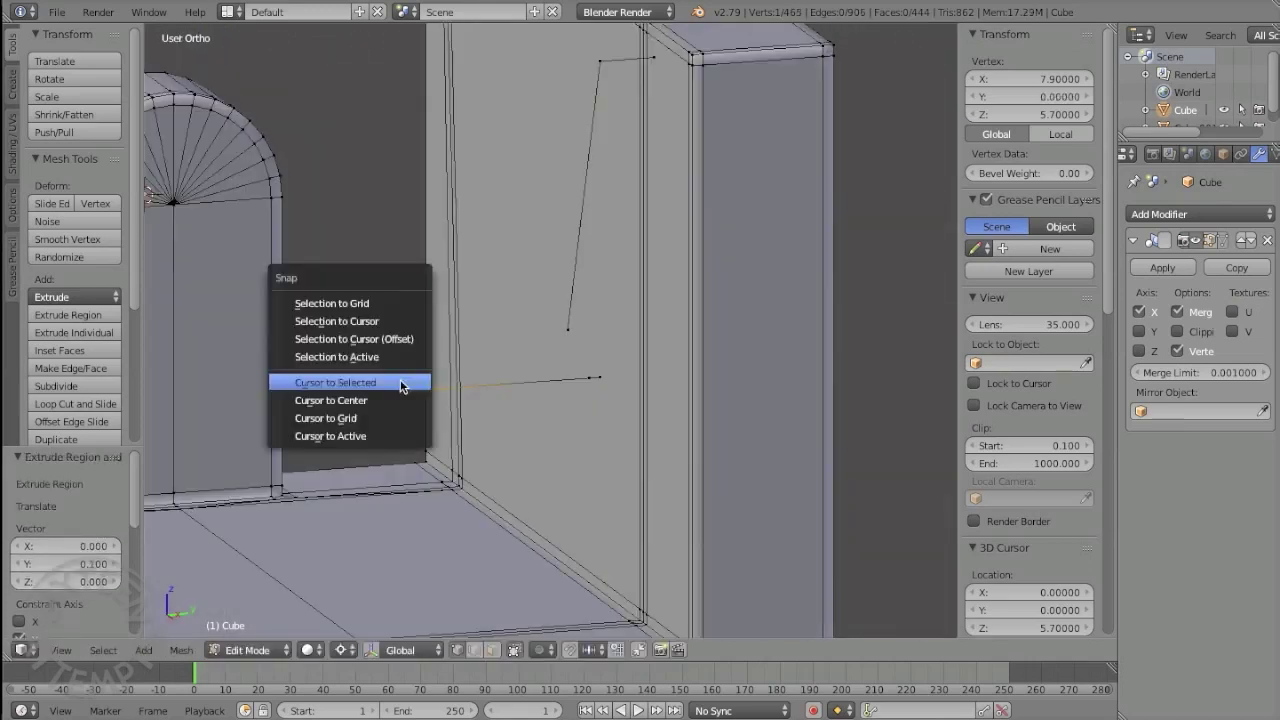
left_click(409, 378)
key("ctrl+l")
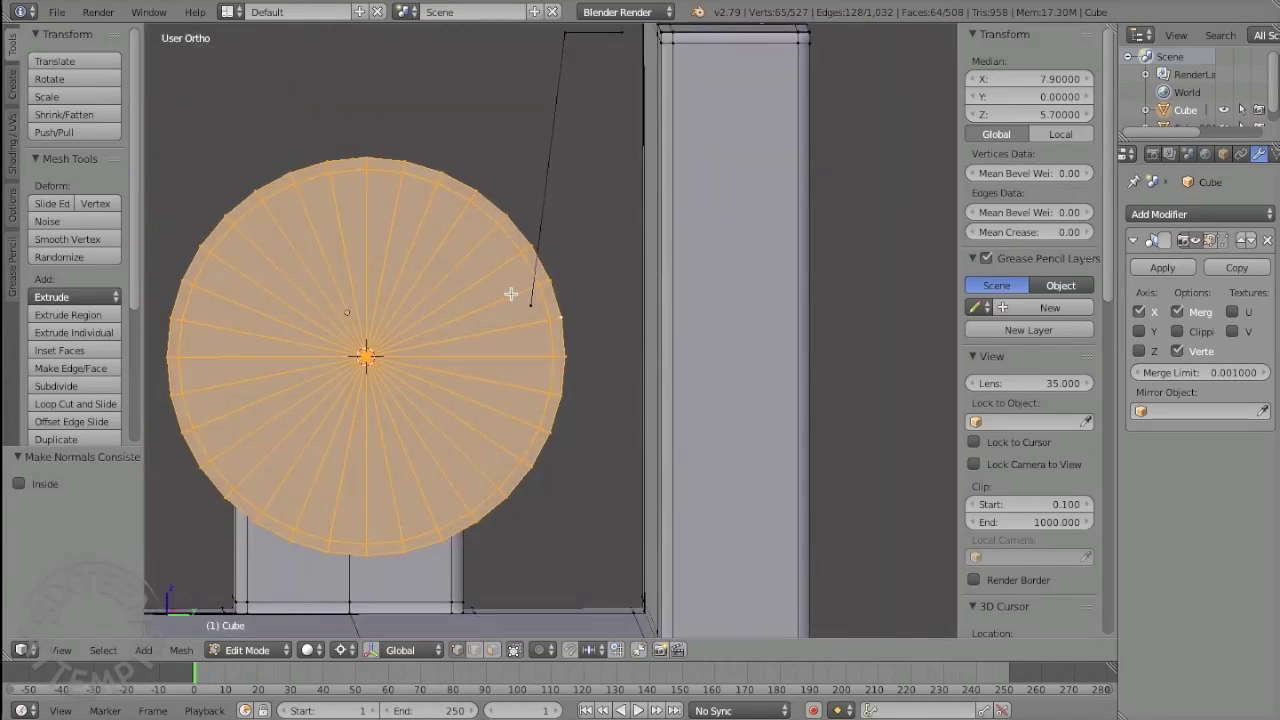
Step: In Right Ortho view, move the selected vertex along Y to start the strip beside the disc
scroll(537, 322, "down", 2)
scroll(539, 291, "down", 2)
scroll(529, 289, "down", 2)
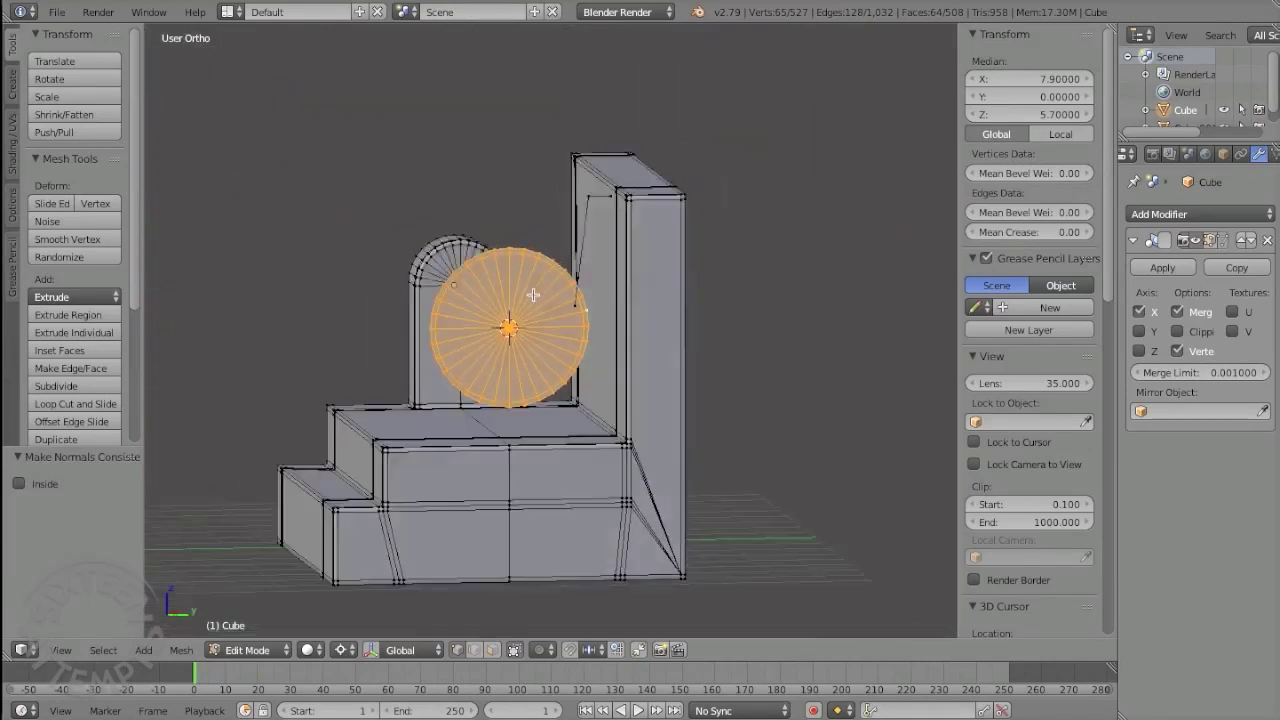
key("KP_3")
key("g")
key("y")
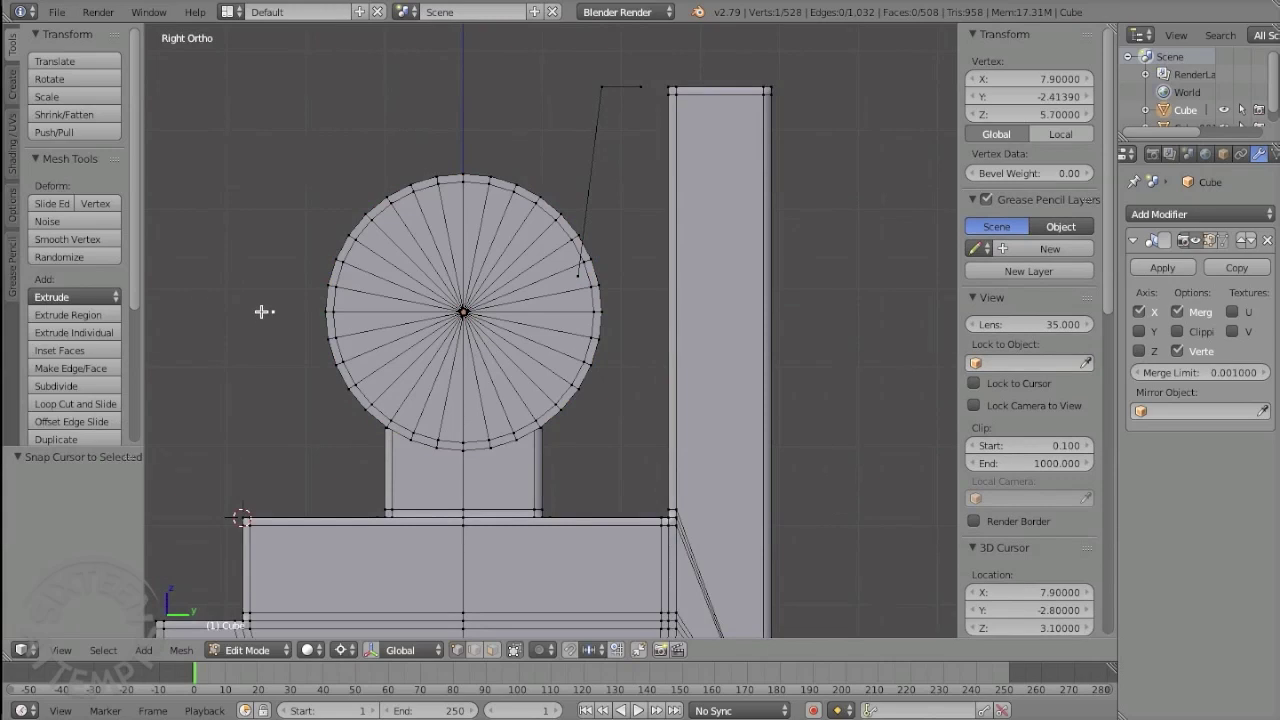
middle_click_drag(307, 315, 258, 308)
left_click(395, 298)
key("KP_3")
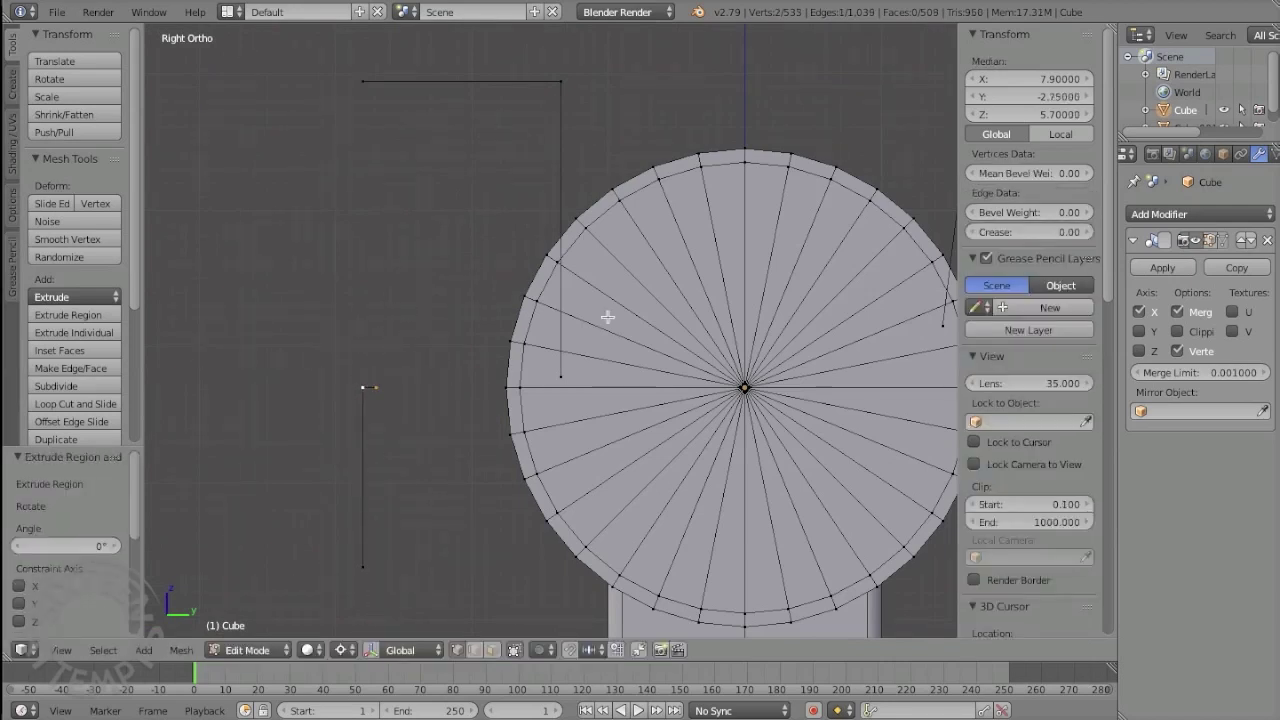
Step: Extrude and rotate a new segment so the strip arcs upward along the guide
key("Tab")
key("Tab")
key("r")
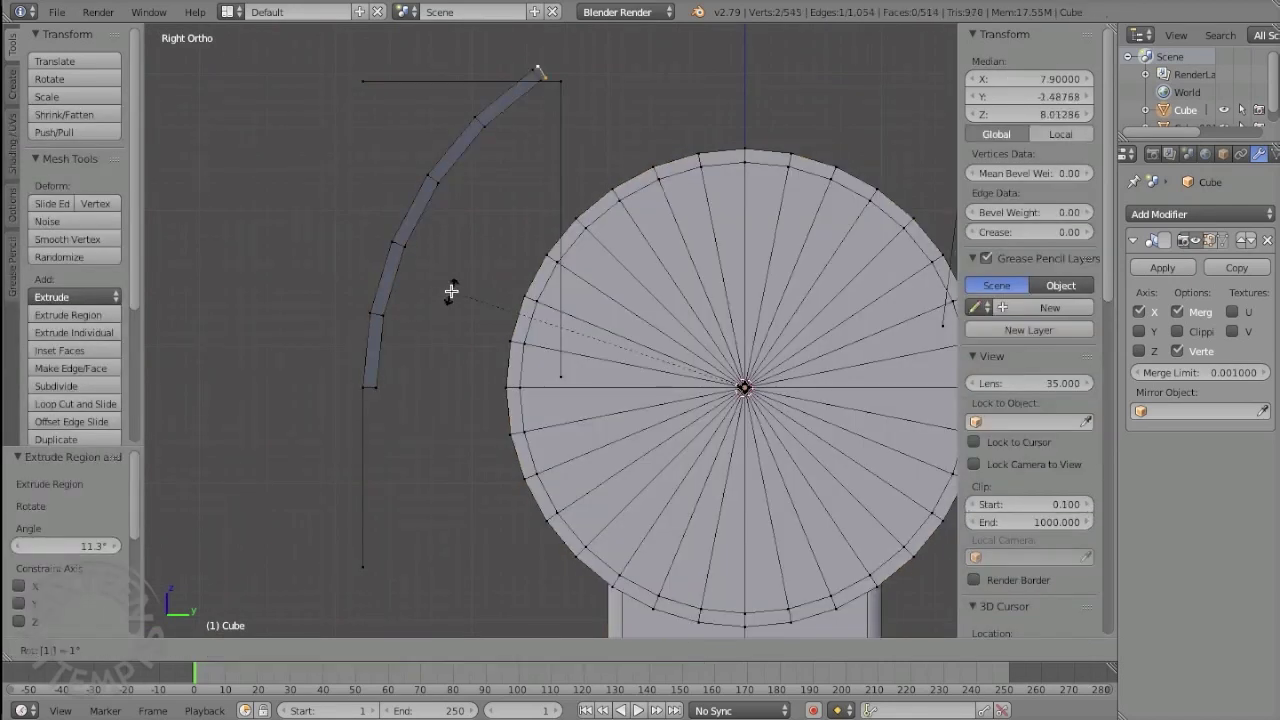
left_click(451, 291)
scroll(474, 183, "down", 1)
scroll(449, 217, "down", 3)
scroll(443, 186, "up", 2)
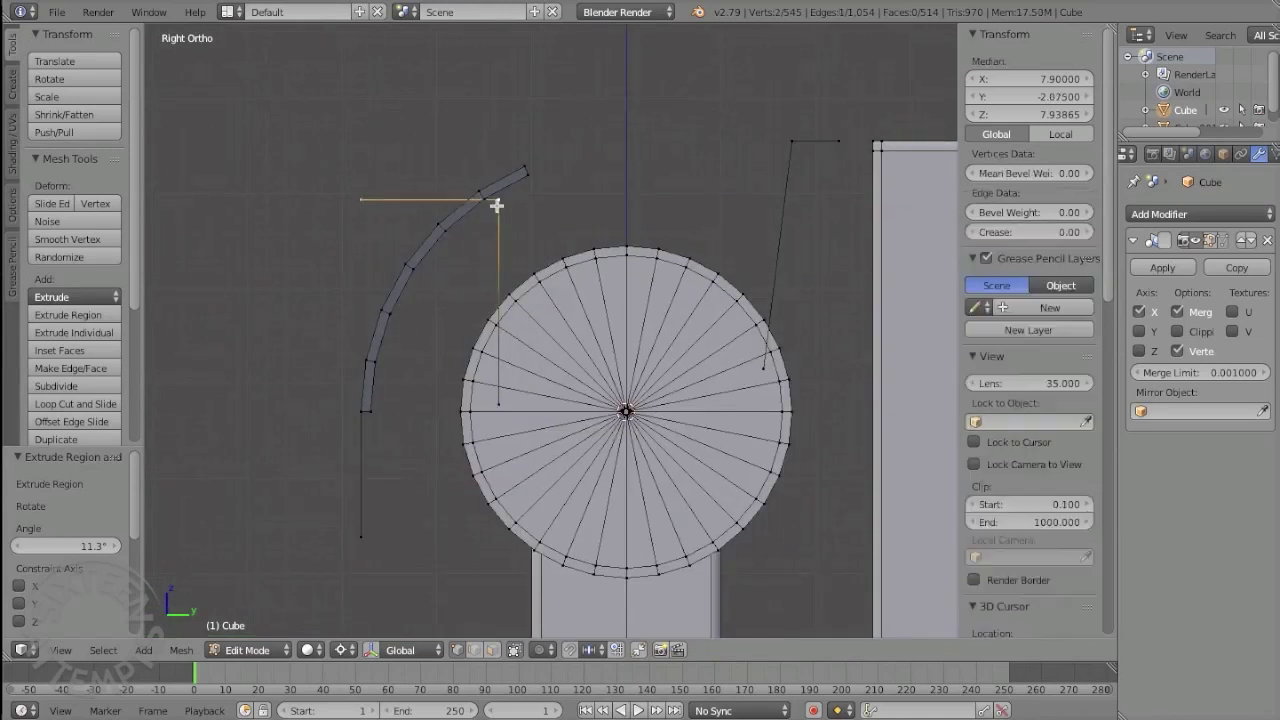
scroll(537, 203, "up", 2)
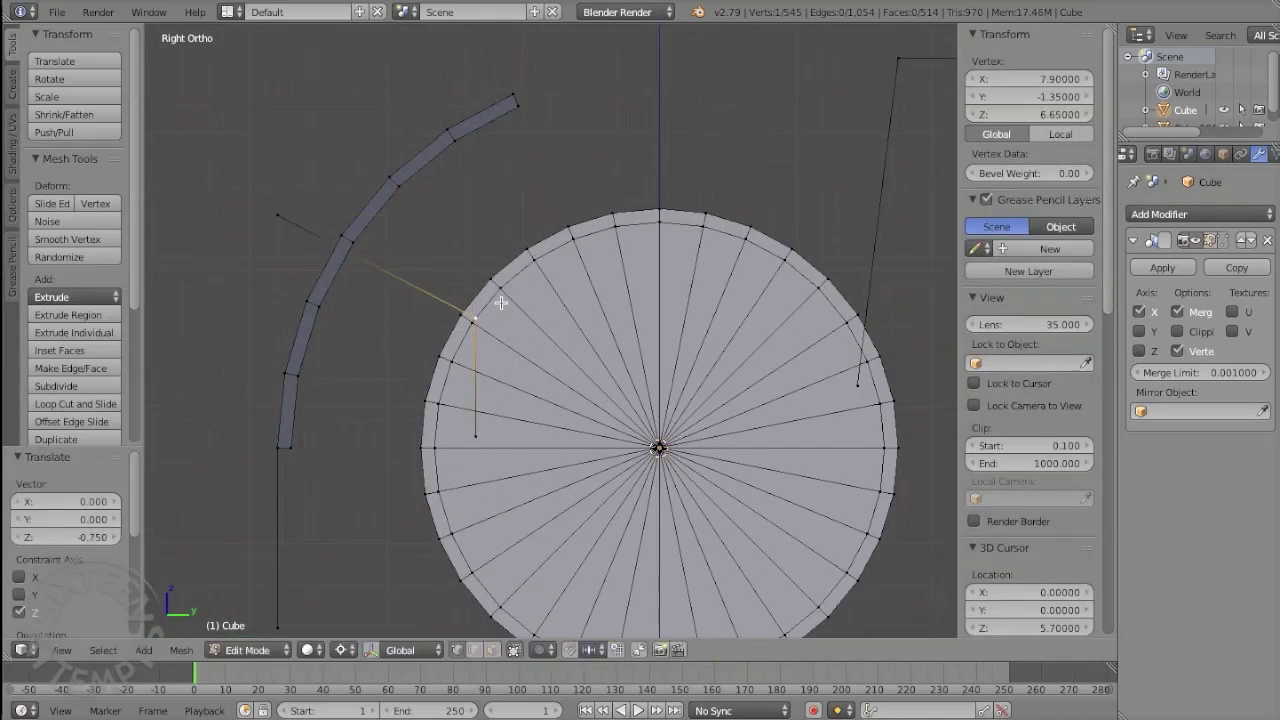
Step: Finish the extrusion and delete the extra segment at the top of the arc
left_click(440, 208)
key("a")
key("a")
key("k")
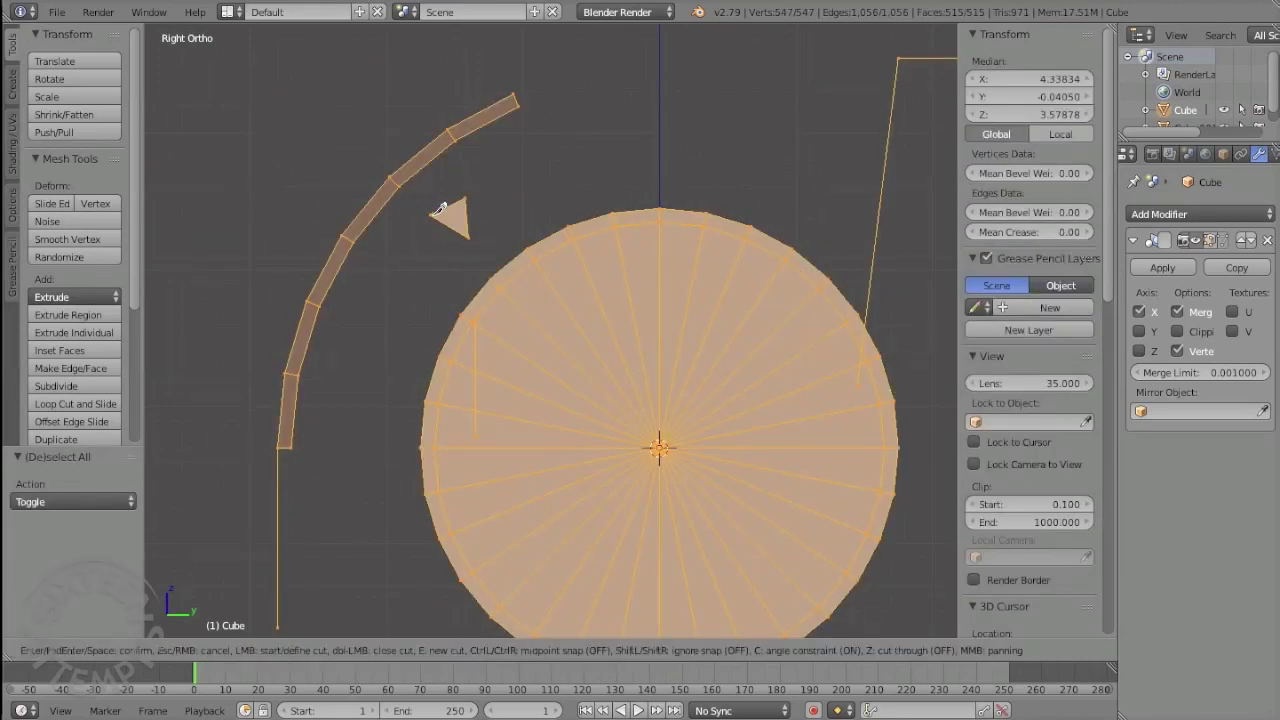
key("Escape")
right_click(517, 120)
key("x")
key("Return")
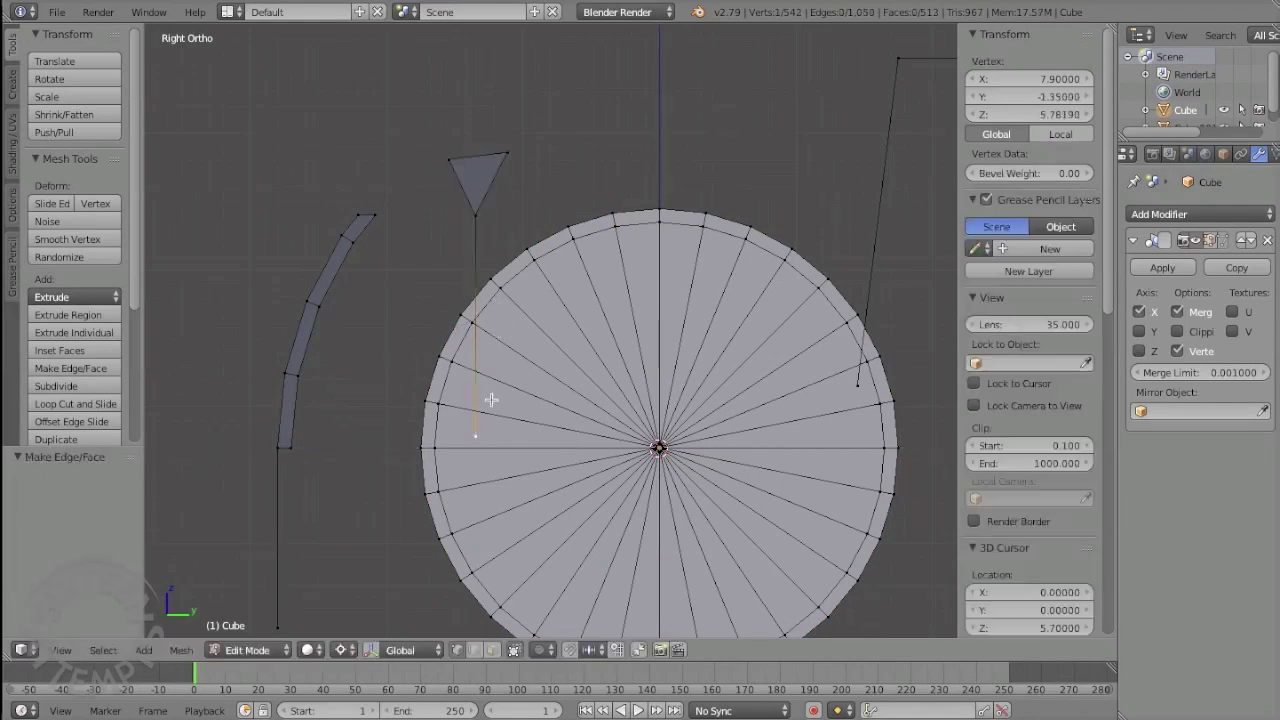
Step: Delete a wedge from the disc and fill a face between the arc end and disc
right_click(571, 323, "ctrl")
key("x")
key("Return")
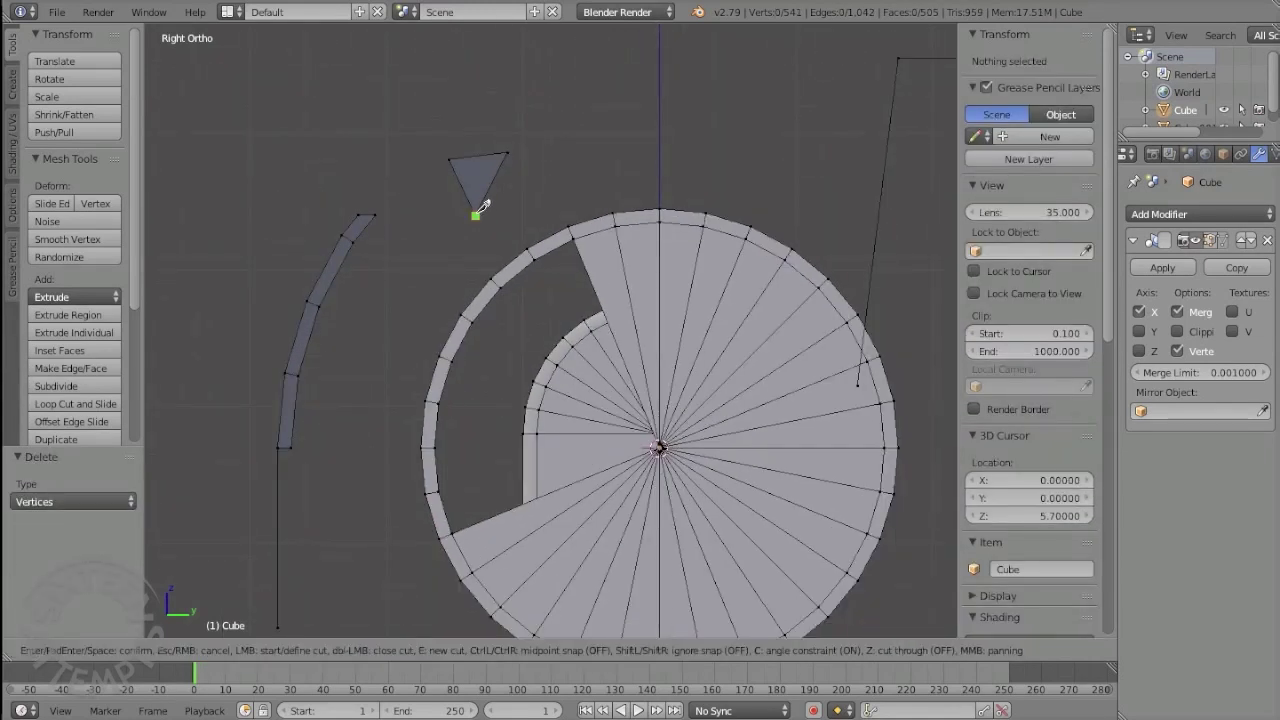
right_click(477, 277)
scroll(477, 277, "up", 2)
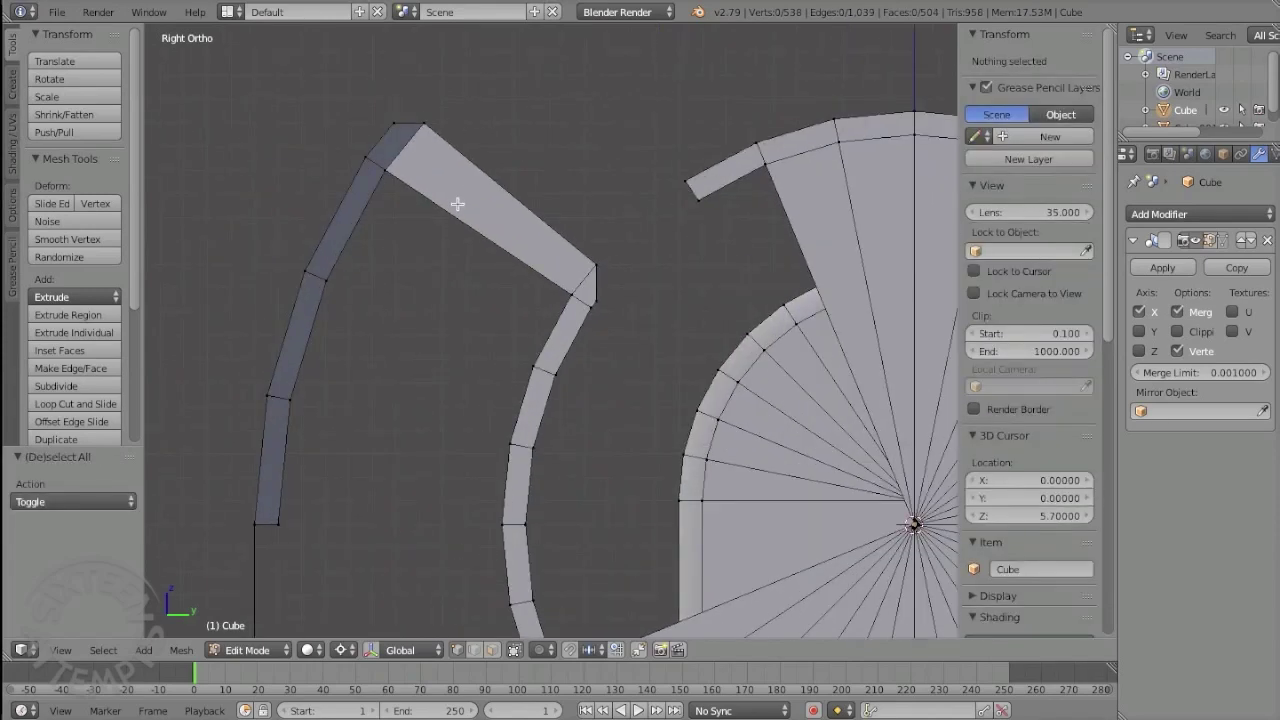
right_click(457, 196, "shift")
key("f")
Step: Raise the strip's base vertex by 0.1, extrude it along Y, and fill the gaps with faces
middle_click_drag(300, 363, 549, 410)
scroll(549, 410, "down", 3)
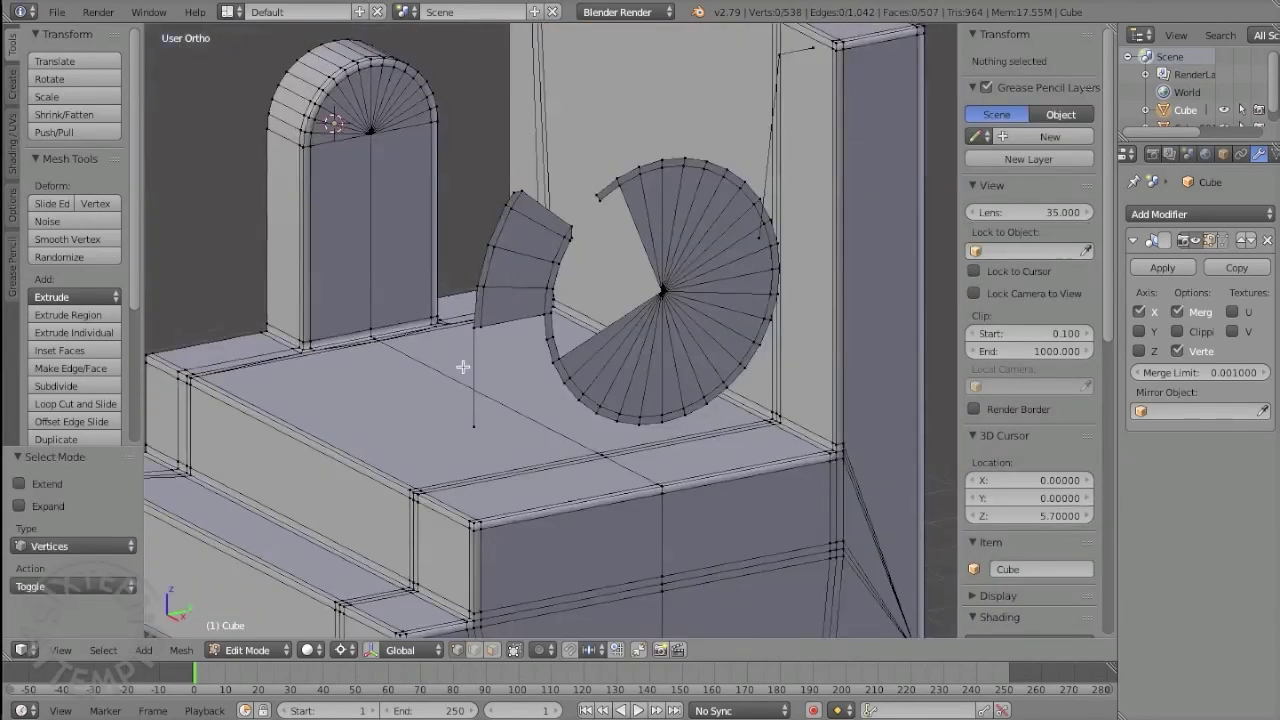
right_click(429, 466)
type("gz.1")
key("Return")
key("e")
key("y")
mouse_move(440, 436)
middle_mouse_down()
mouse_move(470, 450)
mouse_move(457, 260)
middle_mouse_up()
key("e")
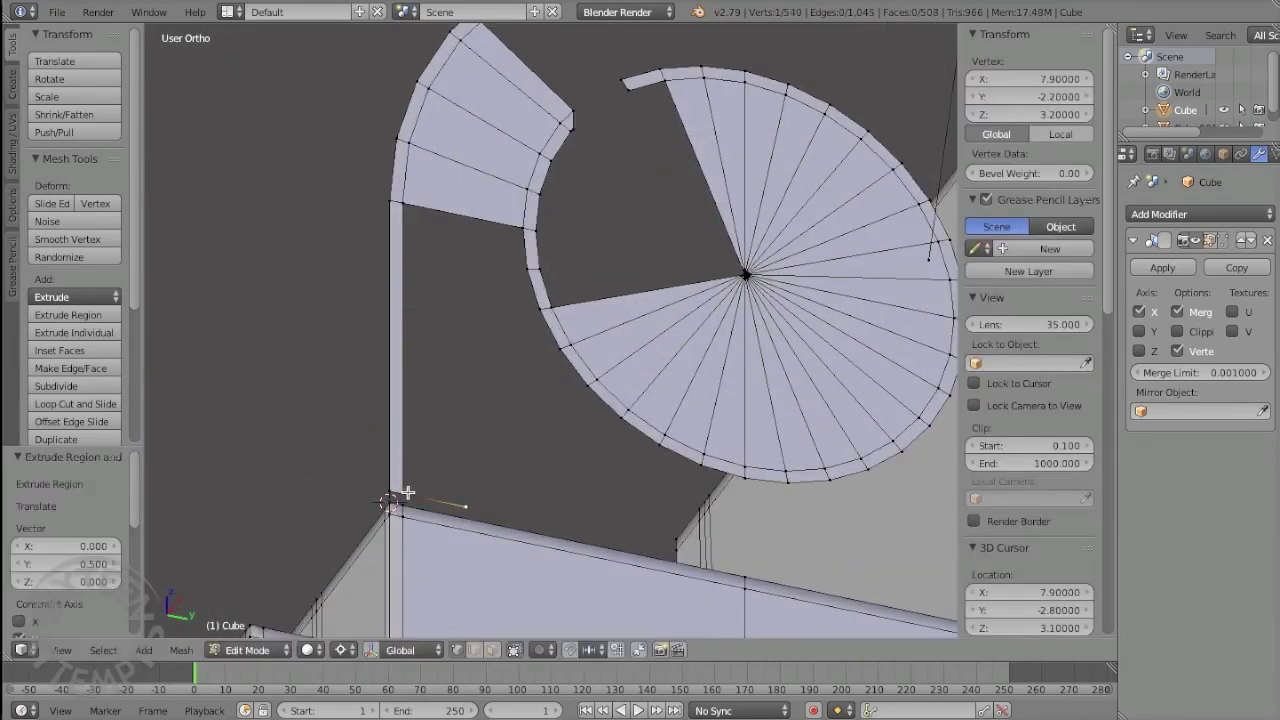
key("f")
key("f")
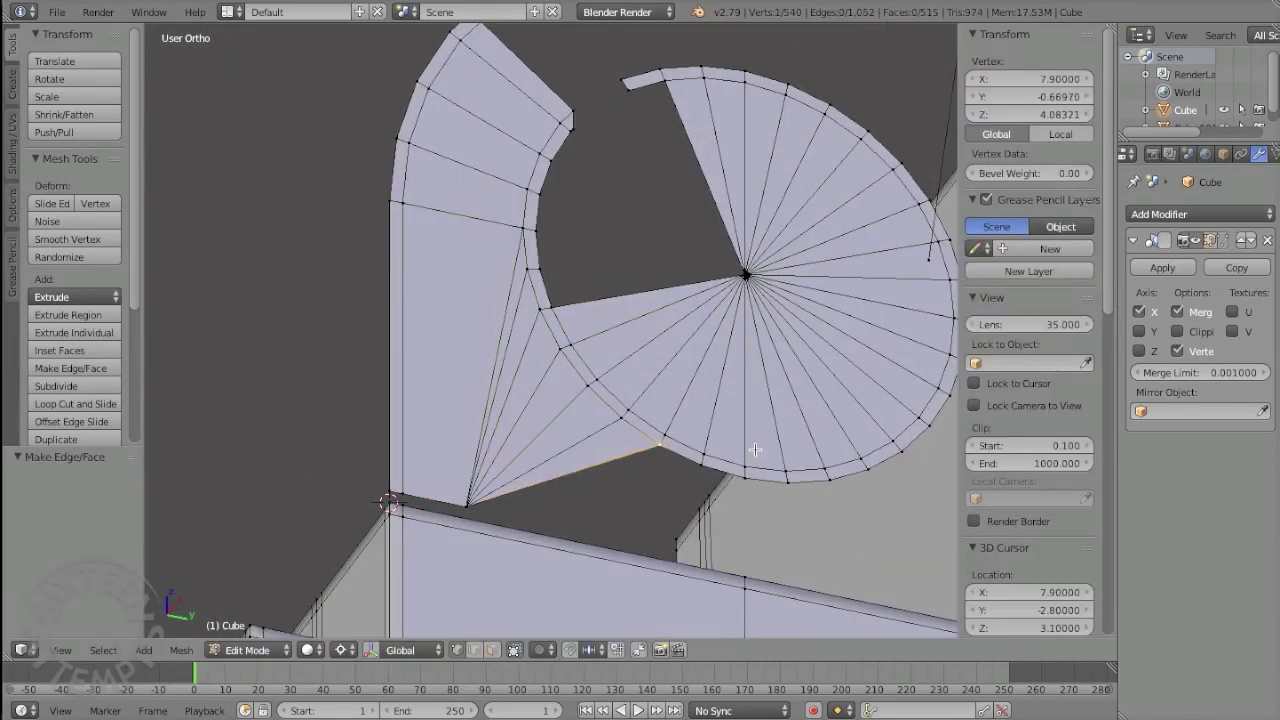
middle_click_drag(755, 450, 469, 487)
key("f")
Step: In edge select mode, delete the unwanted edges and the disc's fan vertices
key("ctrl+Tab")
left_click(591, 331)
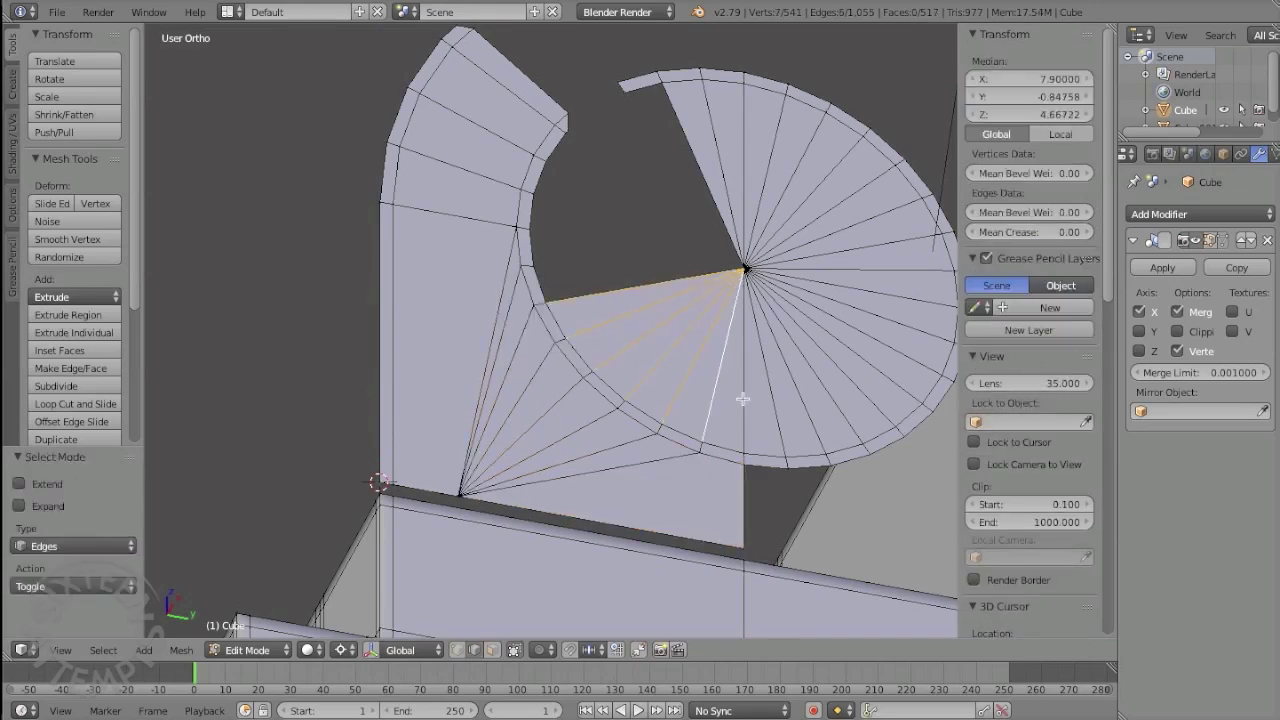
middle_click_drag(595, 335, 649, 357)
key("x")
left_click(589, 325)
mouse_move(589, 325)
middle_mouse_down()
mouse_move(600, 250)
mouse_move(646, 382)
middle_mouse_up()
left_click(600, 172, "alt")
key("x")
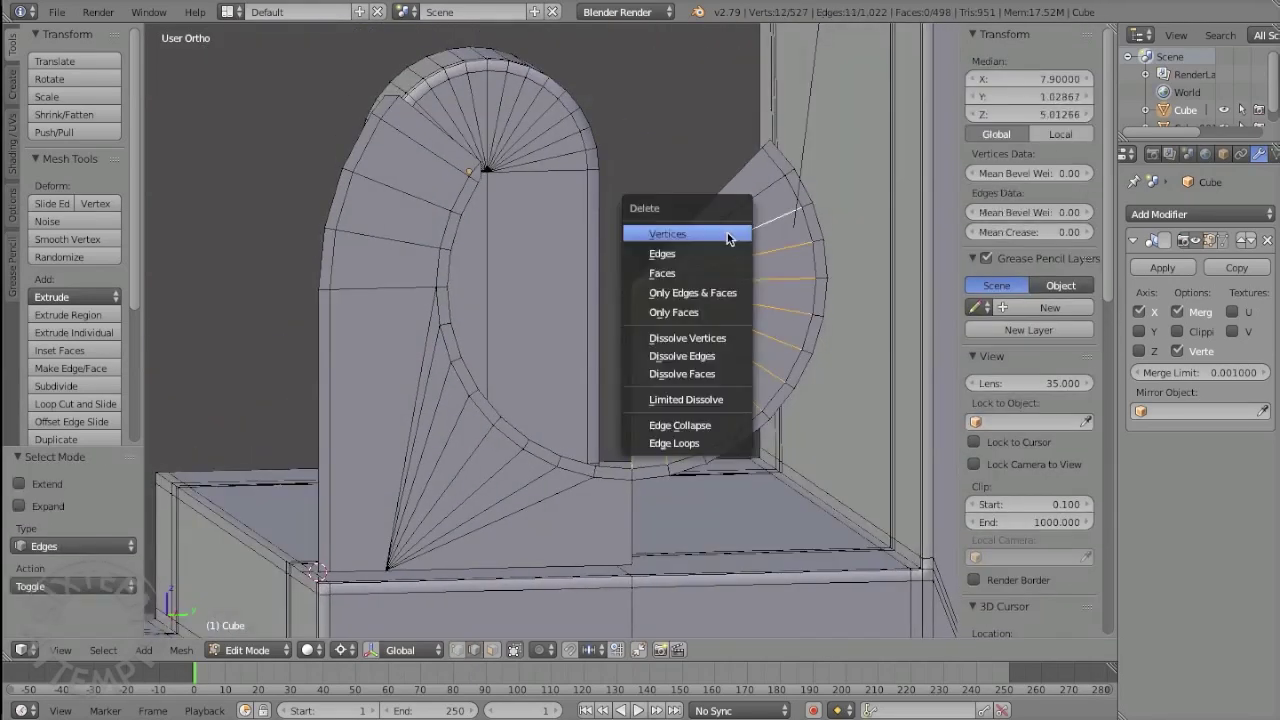
left_click(728, 237)
Step: Move the vertex along Y, snap the 3D cursor onto the arch edge, and extrude
scroll(700, 350, "up", 4)
key("g")
key("y")
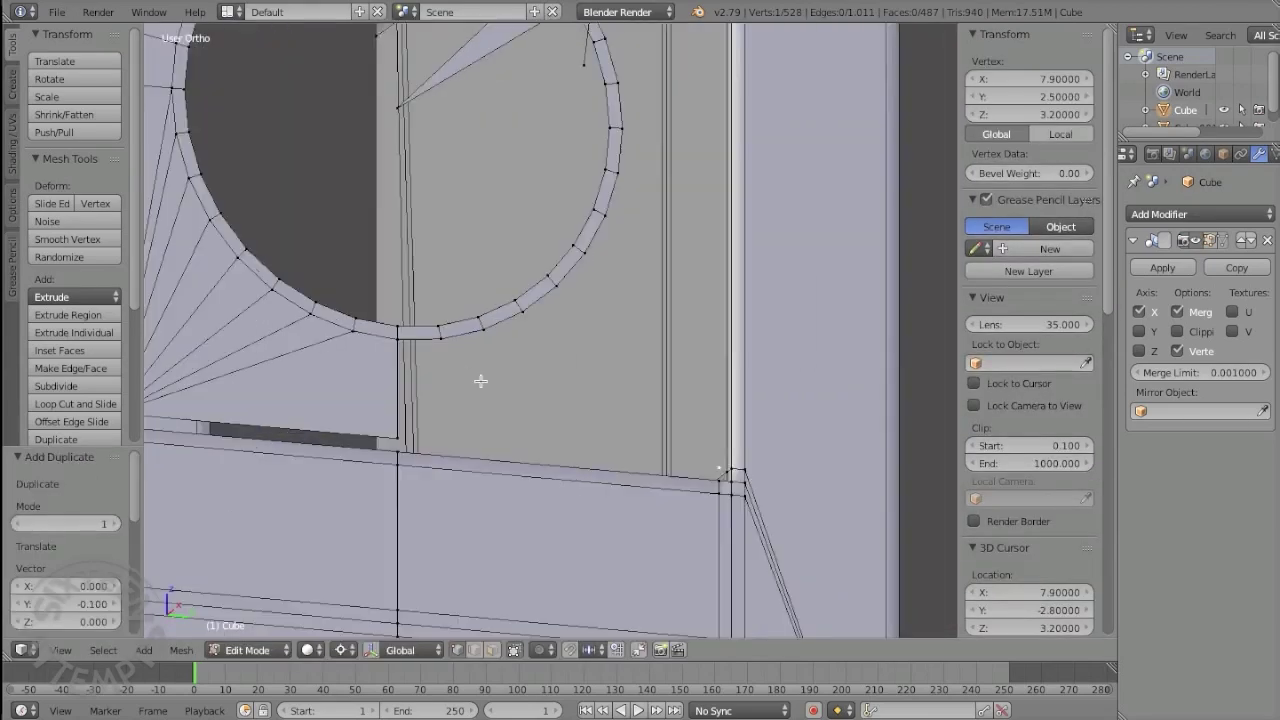
key("shift+s")
left_click(720, 457)
scroll(608, 206, "down", 3)
key("shift+s")
left_click(614, 177)
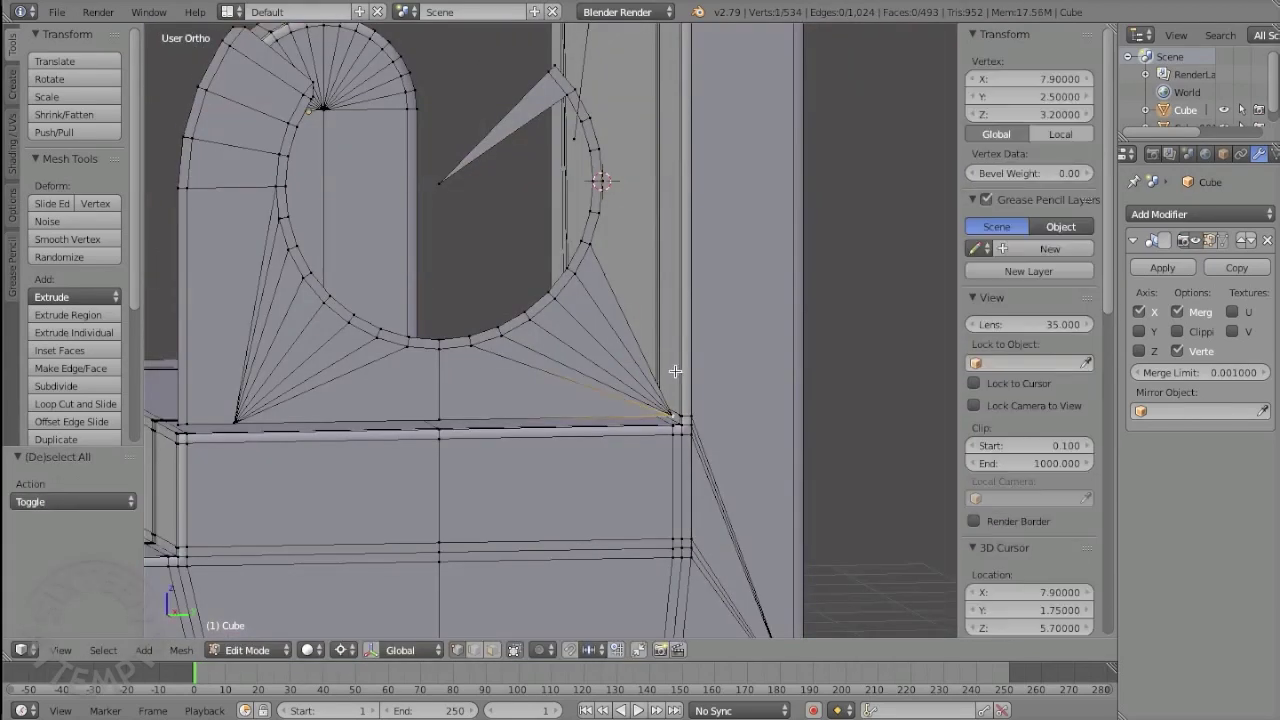
key("e")
scroll(608, 187, "up", 1)
Step: Preview the whole mesh in Object Mode, then return to Edit Mode
key("a")
key("Tab")
middle_click_drag(700, 410, 648, 359)
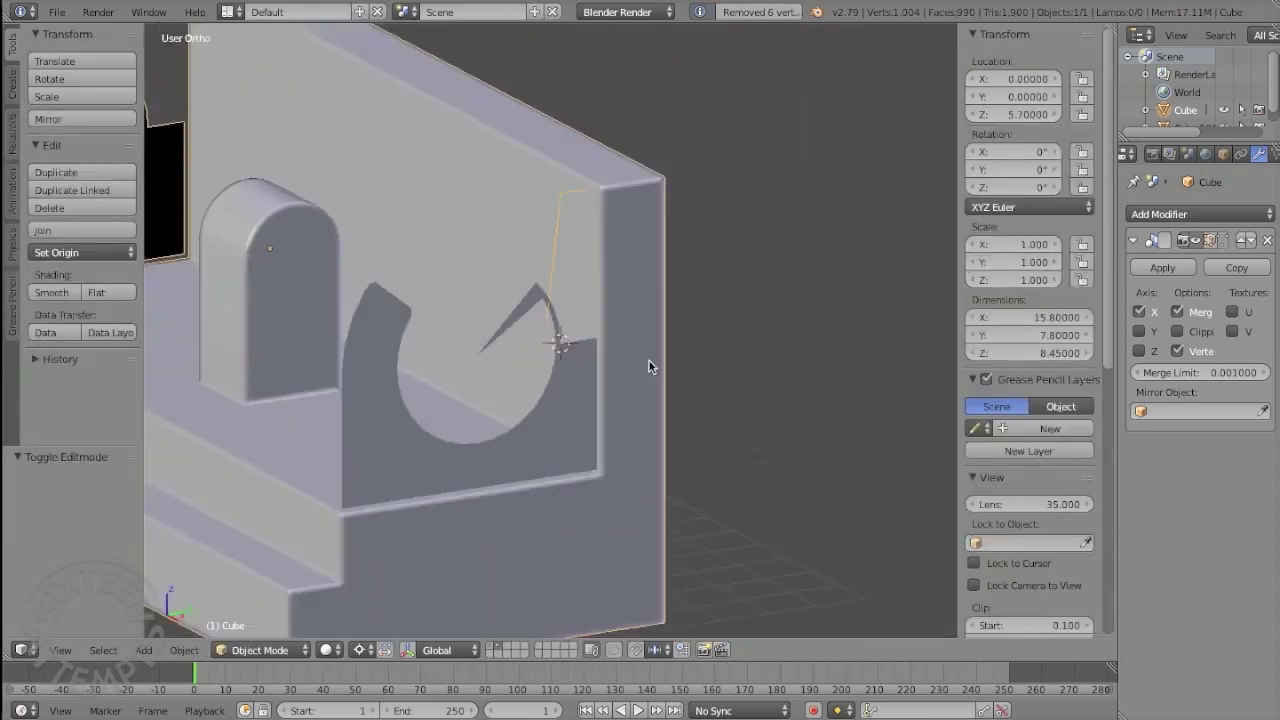
key("Tab")
scroll(574, 350, "up", 3)
Step: Delete the extruded edges and stray vertices left around the arc tip
right_click(506, 390)
key("KP_3")
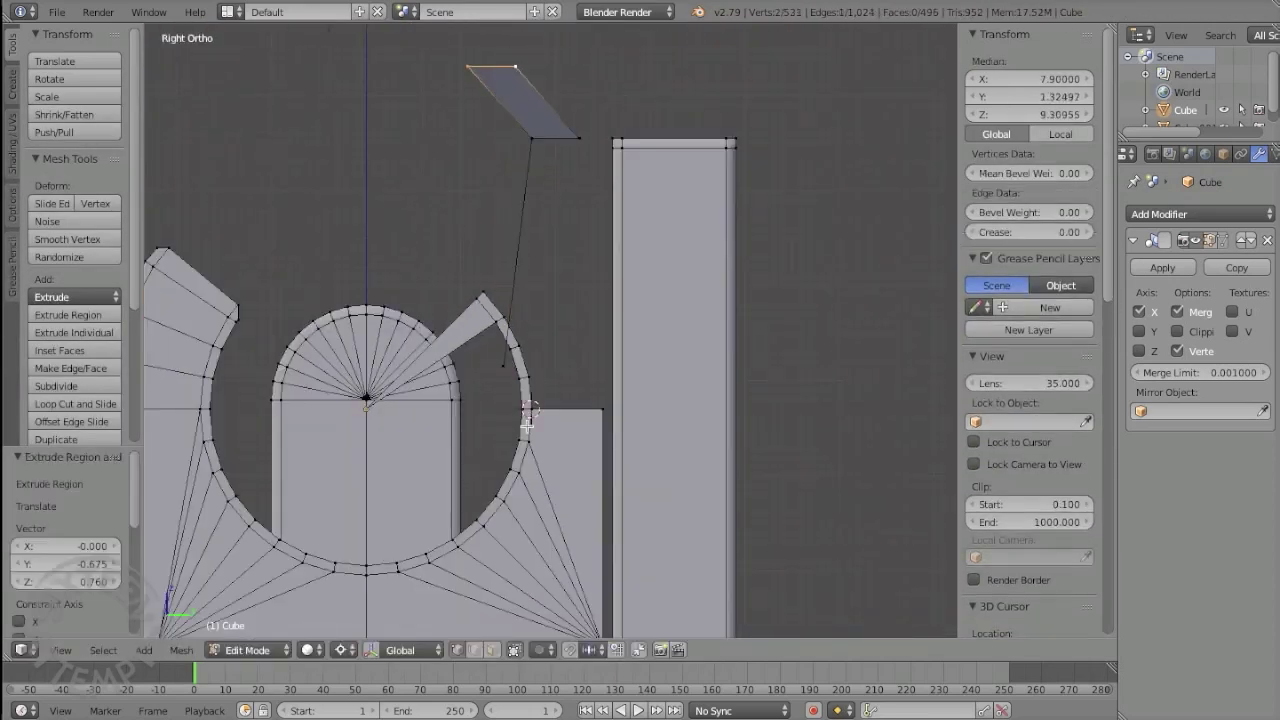
key("x")
key("e")
key("ctrl+Tab")
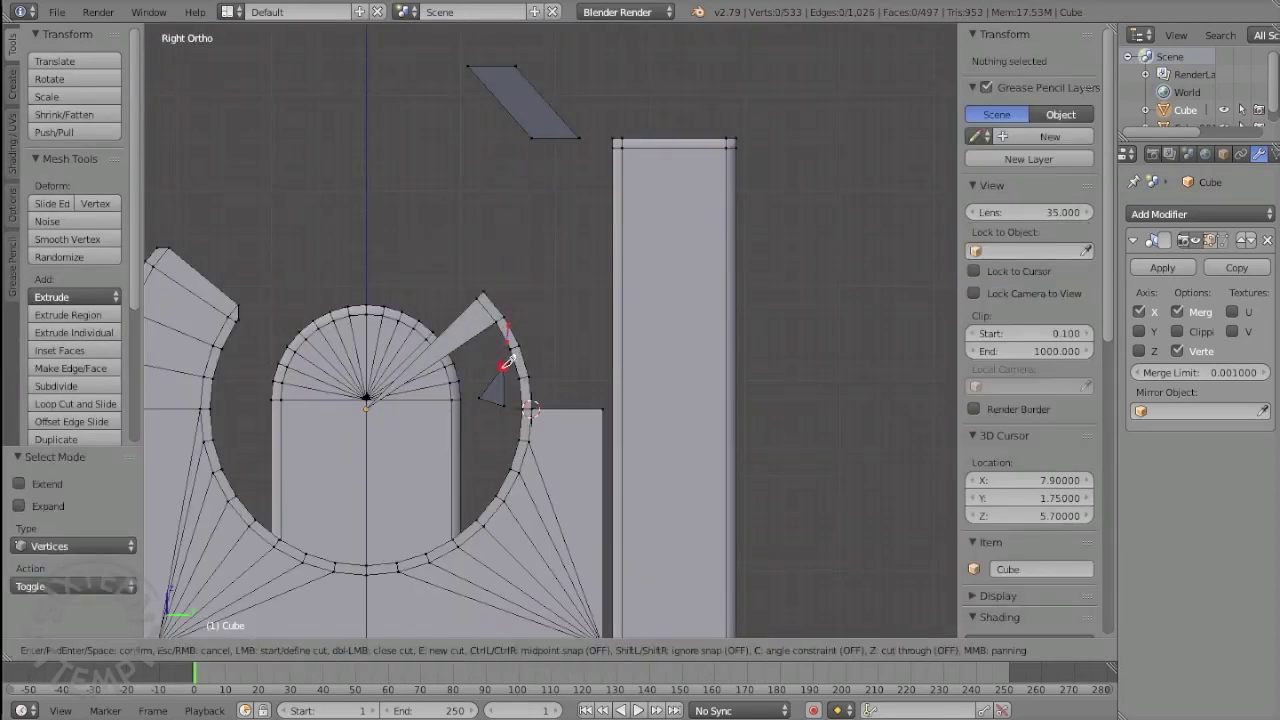
key("Escape")
key("x")
key("v")
scroll(369, 289, "up", 2)
key("x")
key("v")
scroll(525, 120, "down", 1)
Step: Snap the 3D cursor to the corner vertex and slide the top vertices along Y
right_click(525, 120)
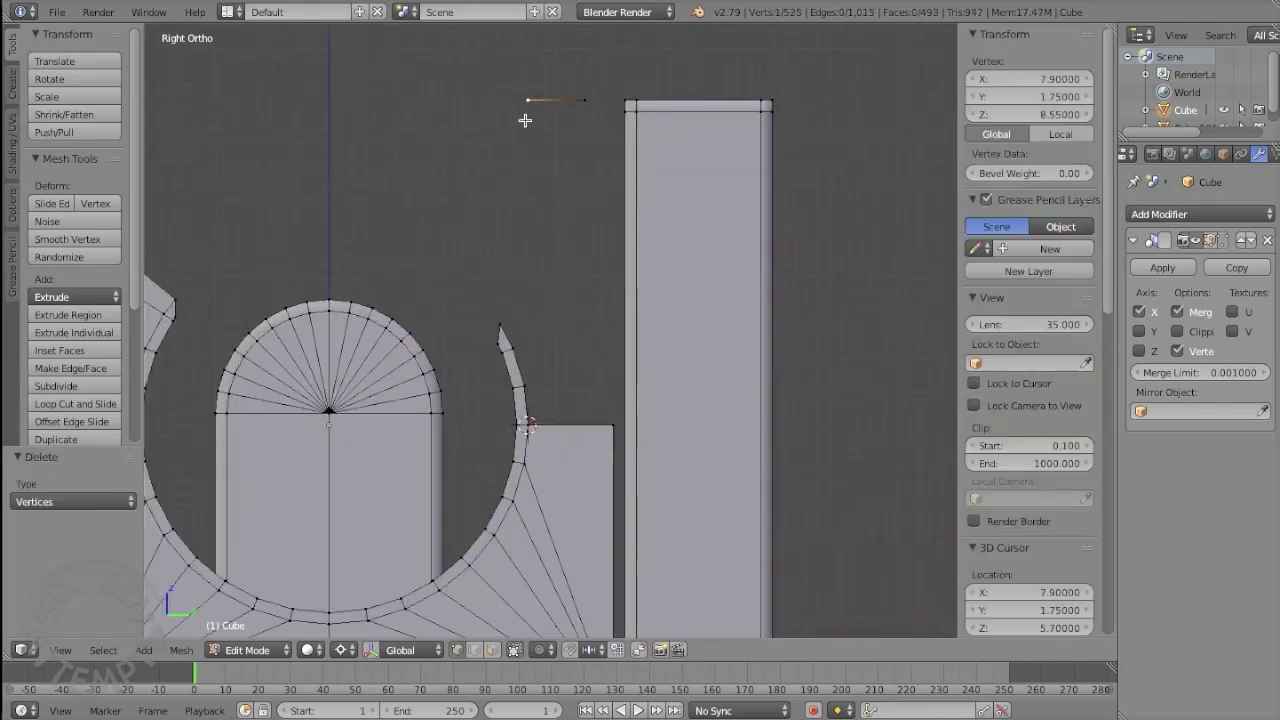
right_click(608, 409)
key("shift+s")
left_click(608, 412)
right_click(586, 99)
key("g")
key("y")
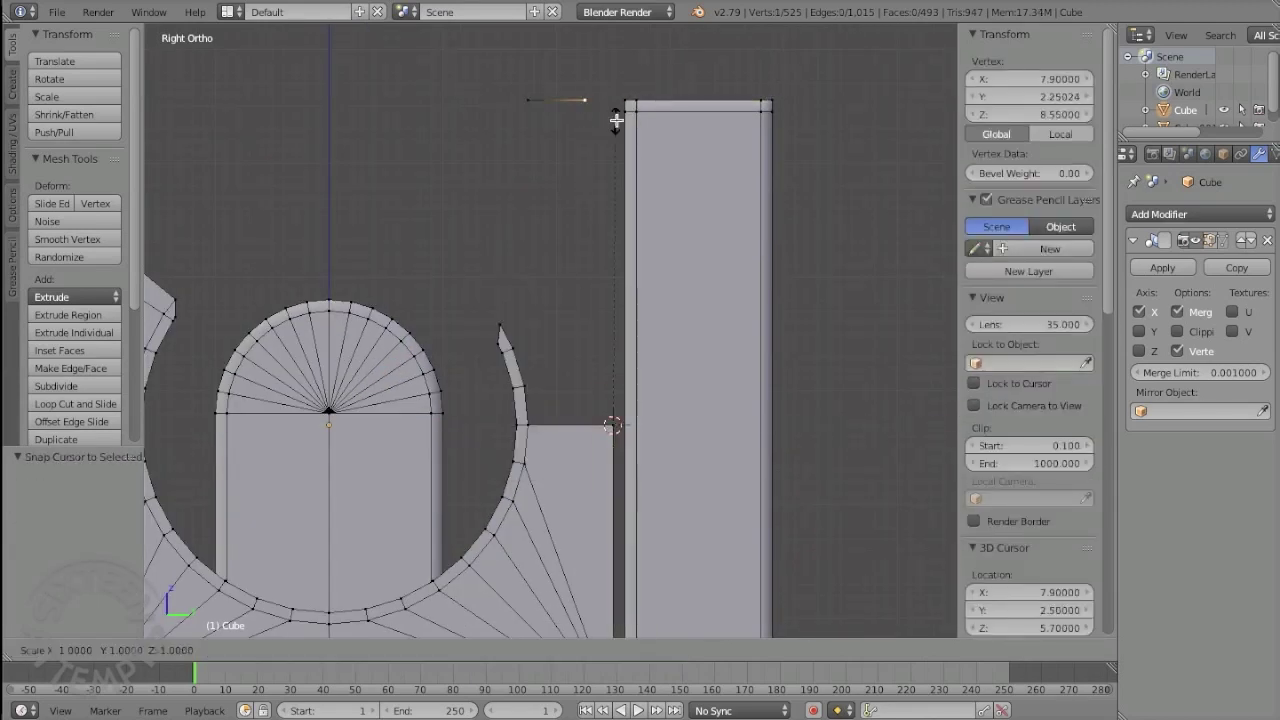
left_click(606, 91)
key("a")
Step: Reposition the short edge's vertex and merge the bar vertex onto the arc top
right_click(523, 91)
middle_click_drag(523, 91, 520, 177, "shift")
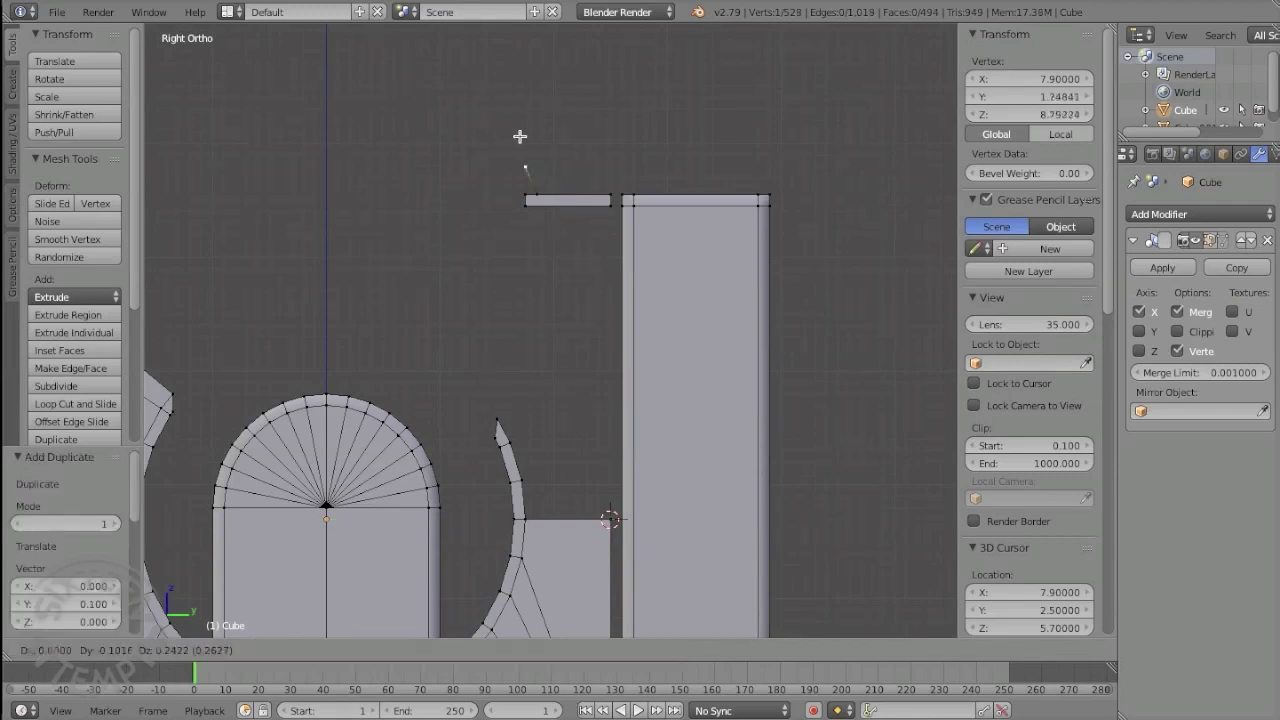
left_click(520, 136)
key("a")
key("alt+m")
left_click(532, 406)
key("a")
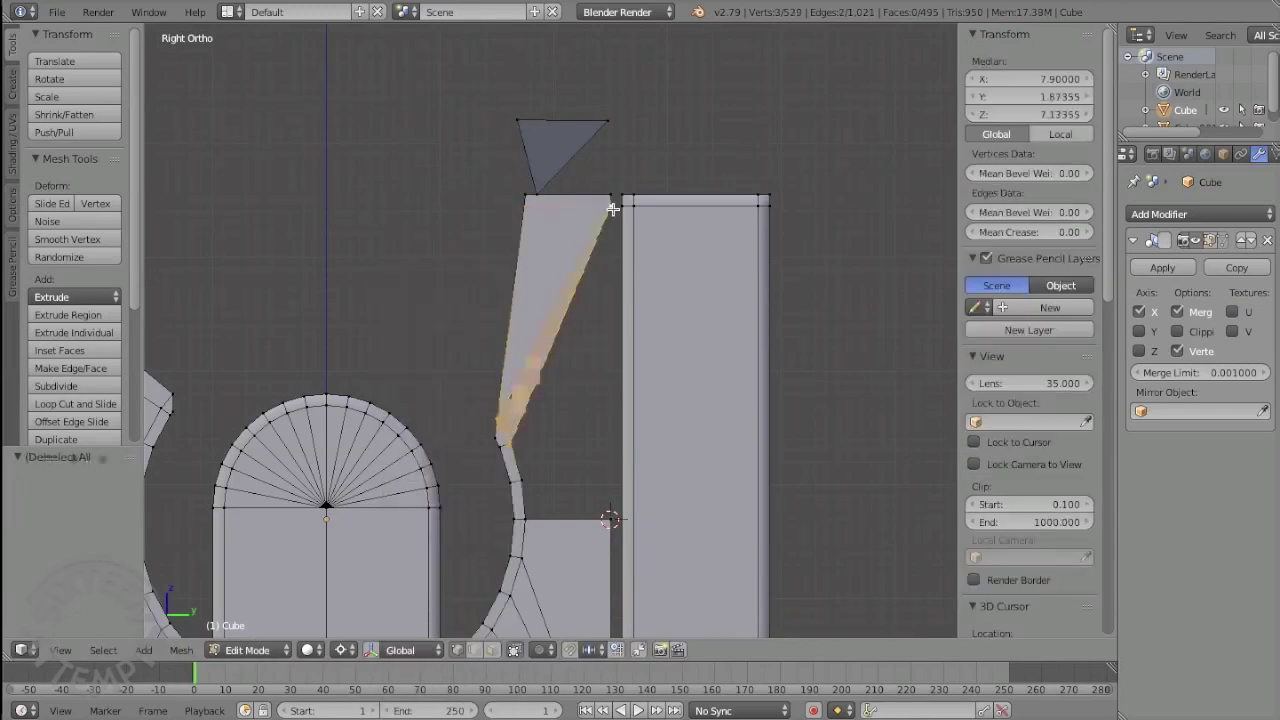
scroll(499, 427, "up", 2)
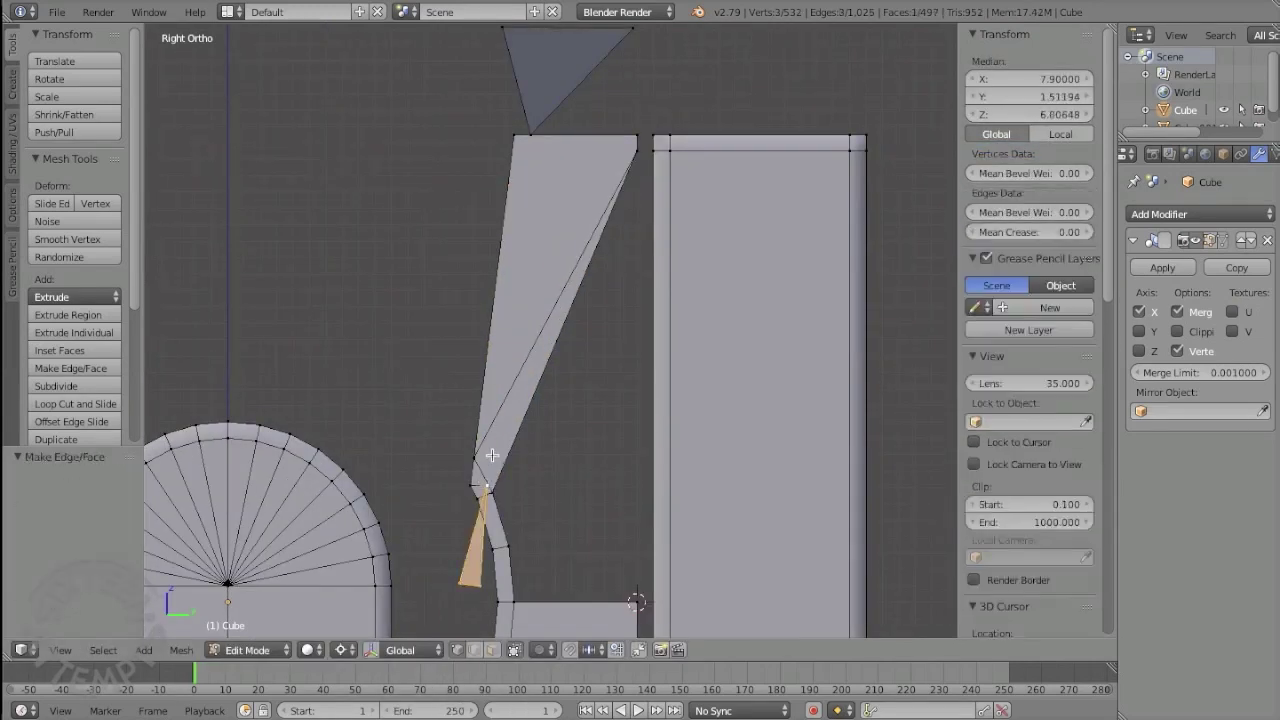
Step: In wireframe, knife-cut across the tapered face of the strip
right_click(482, 488)
middle_click_drag(533, 156, 512, 95, "shift")
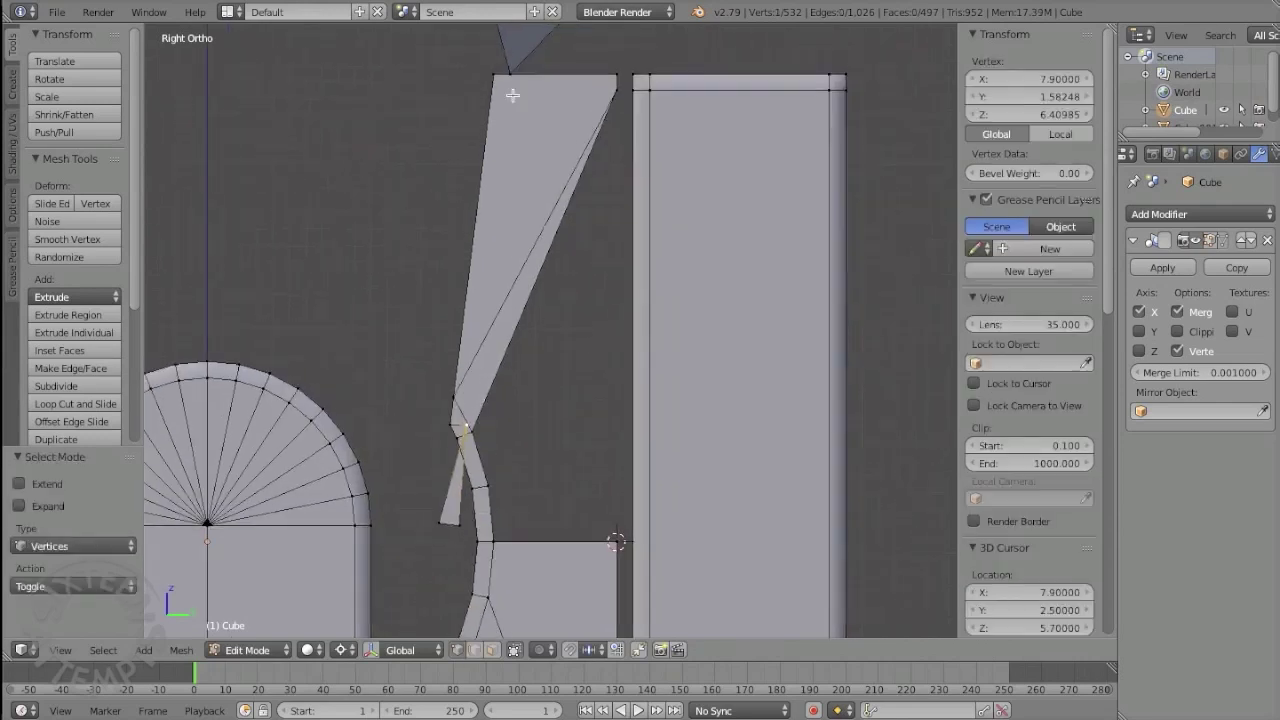
key("Return")
key("z")
scroll(528, 318, "down", 2)
key("x")
left_click(528, 318)
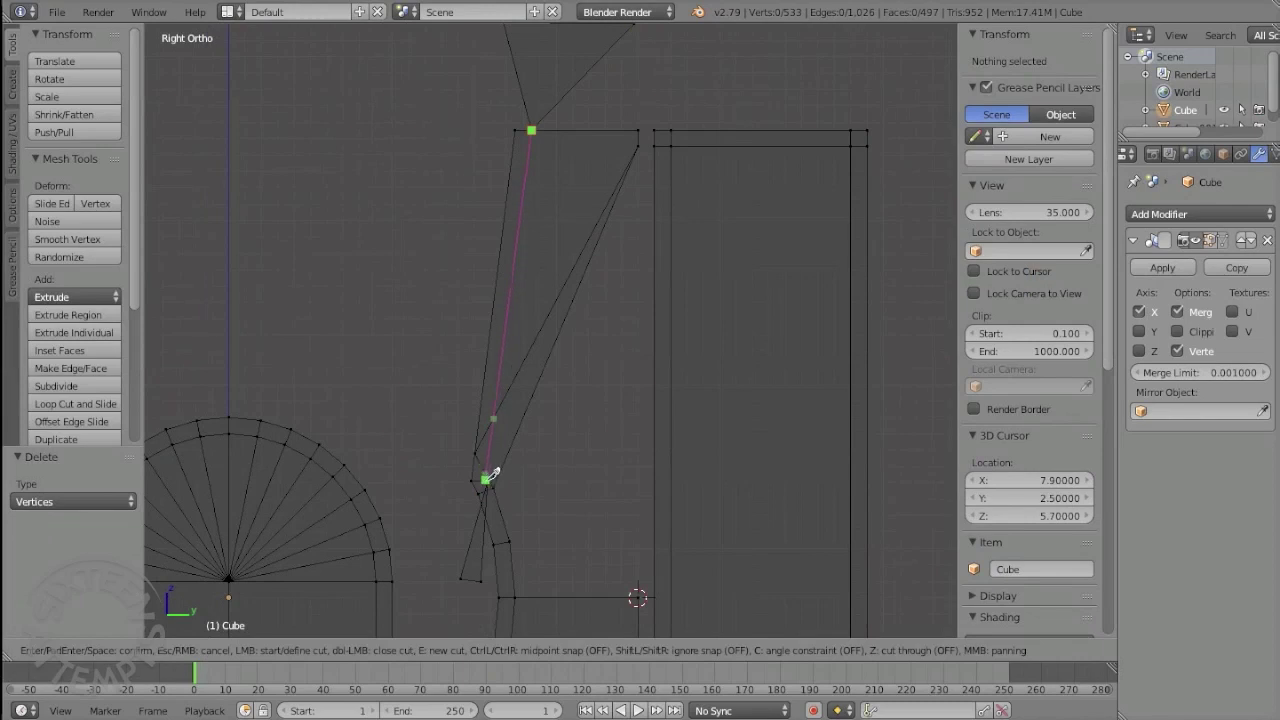
left_click(486, 490)
key("Return")
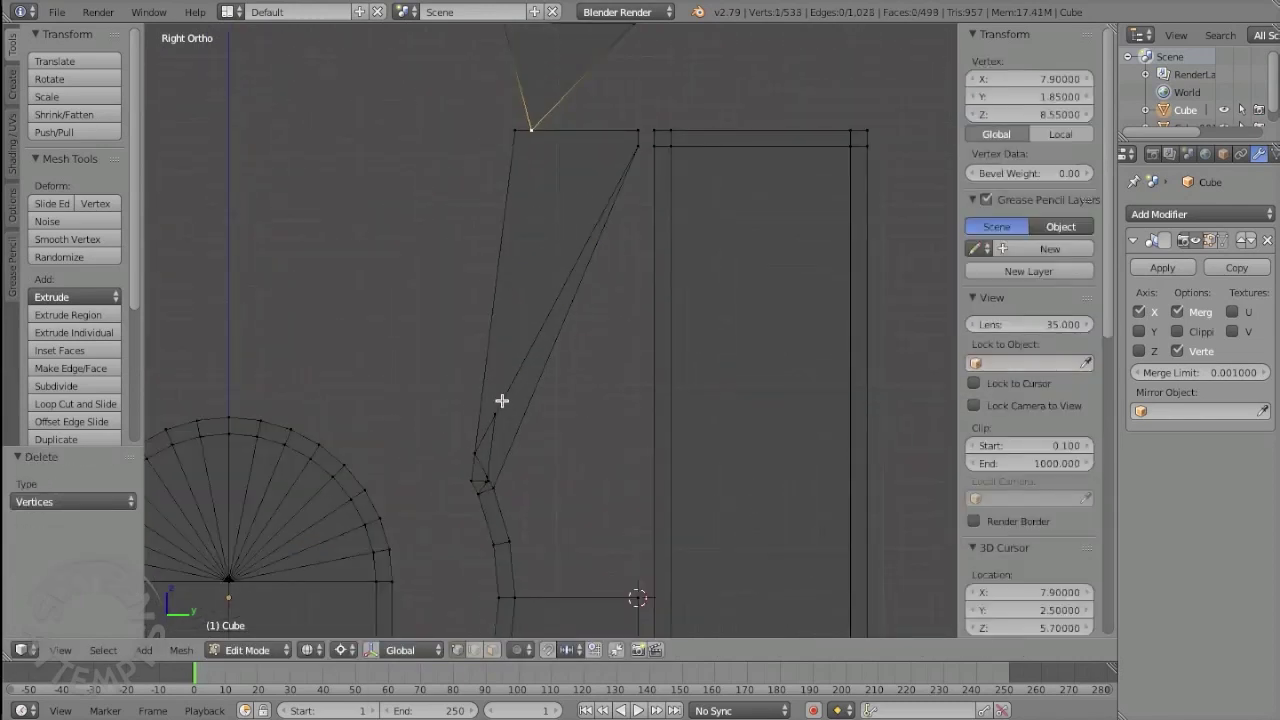
key("a")
key("z")
Step: Merge the tapered piece's vertices and fill a face across the gap
key("ctrl+Tab")
left_click(491, 434)
scroll(500, 440, "up", 2)
right_click(506, 336)
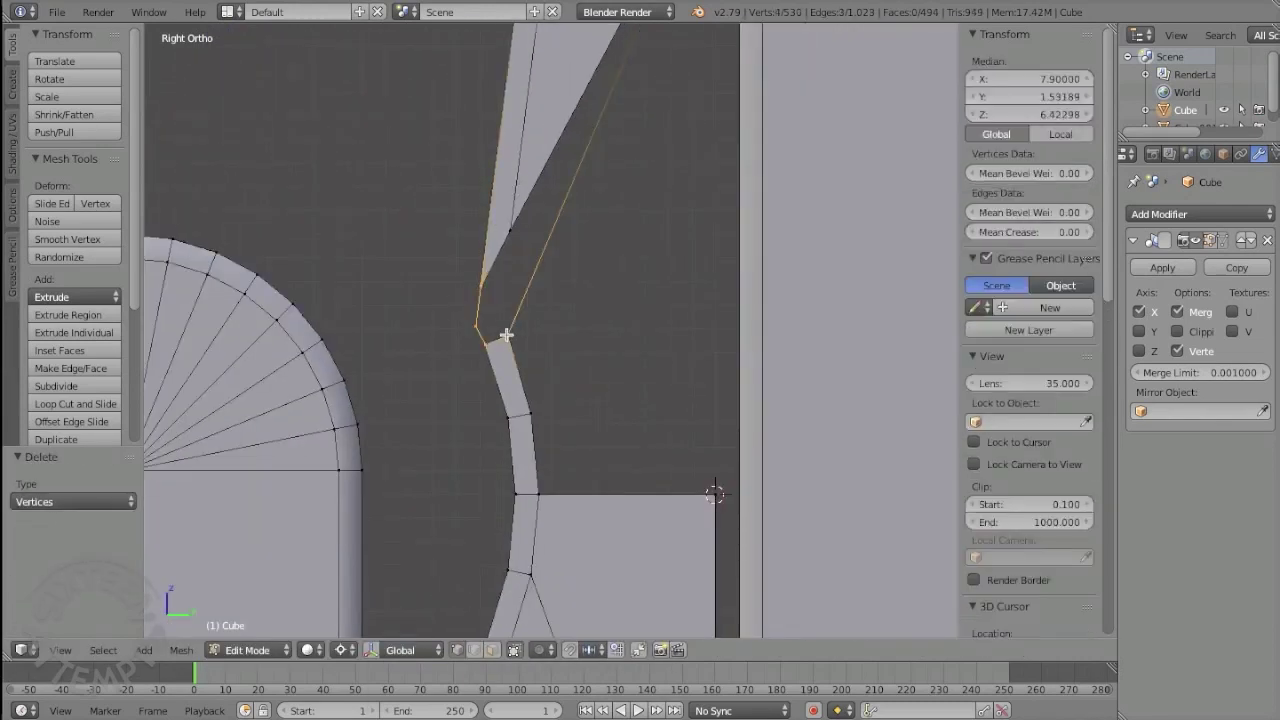
left_click(454, 325)
left_click(440, 516)
scroll(557, 274, "down", 2)
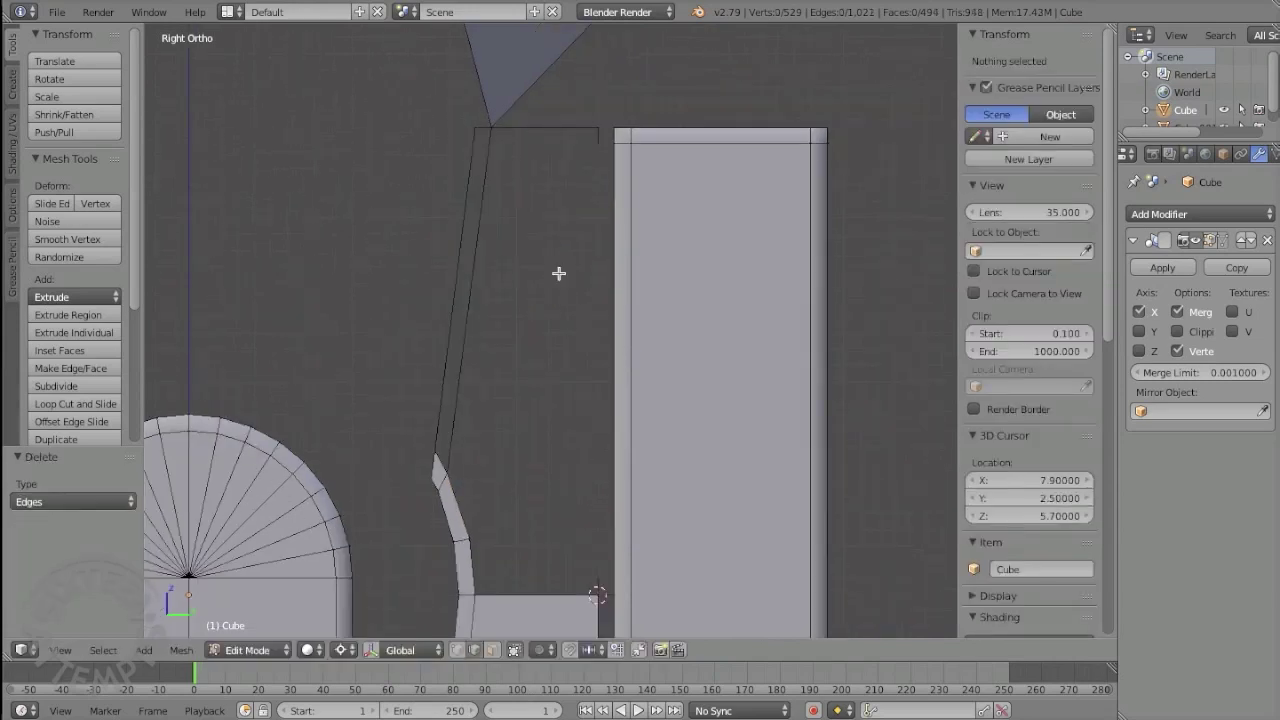
key("f")
Step: Snap the left strip vertices onto the block top to close the slanted wall
key("ctrl+Tab")
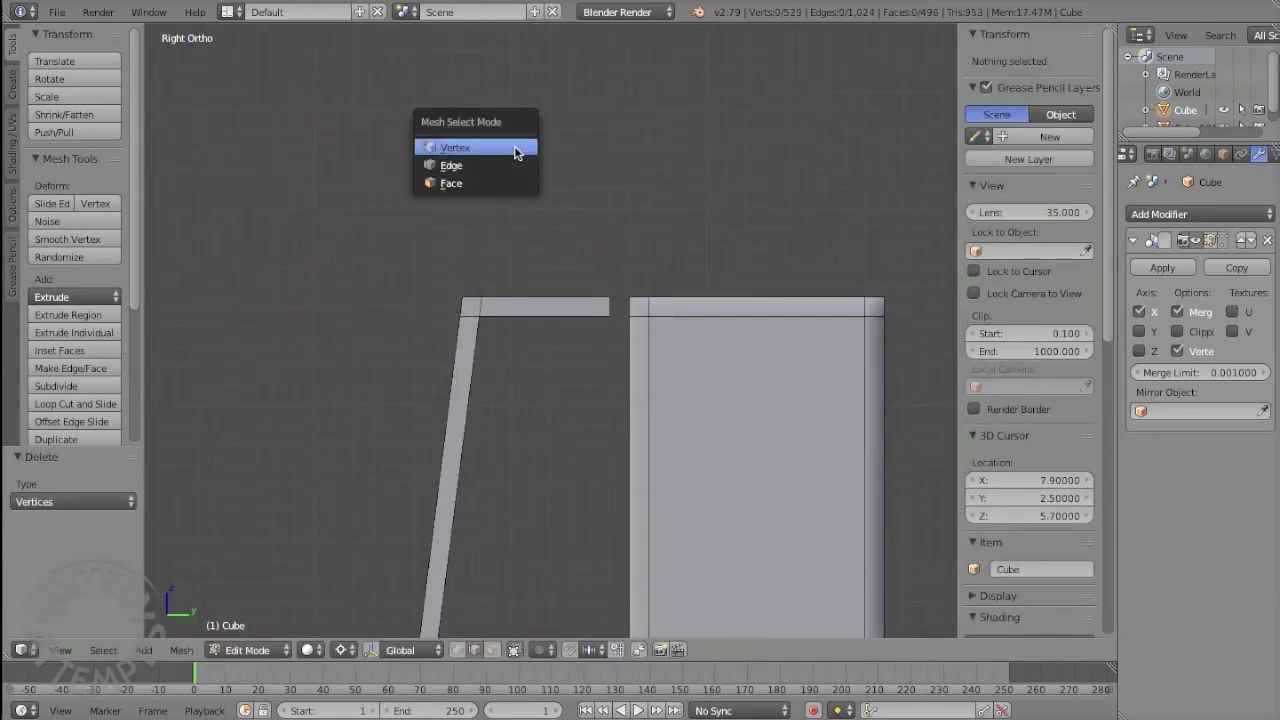
scroll(568, 304, "down", 2)
key("shift+s")
left_click(586, 266)
key("ctrl+Tab")
Step: Recalculate normals, then view the model in Object Mode wireframe and rotate the copied part
key("a")
middle_click_drag(537, 251, 569, 226)
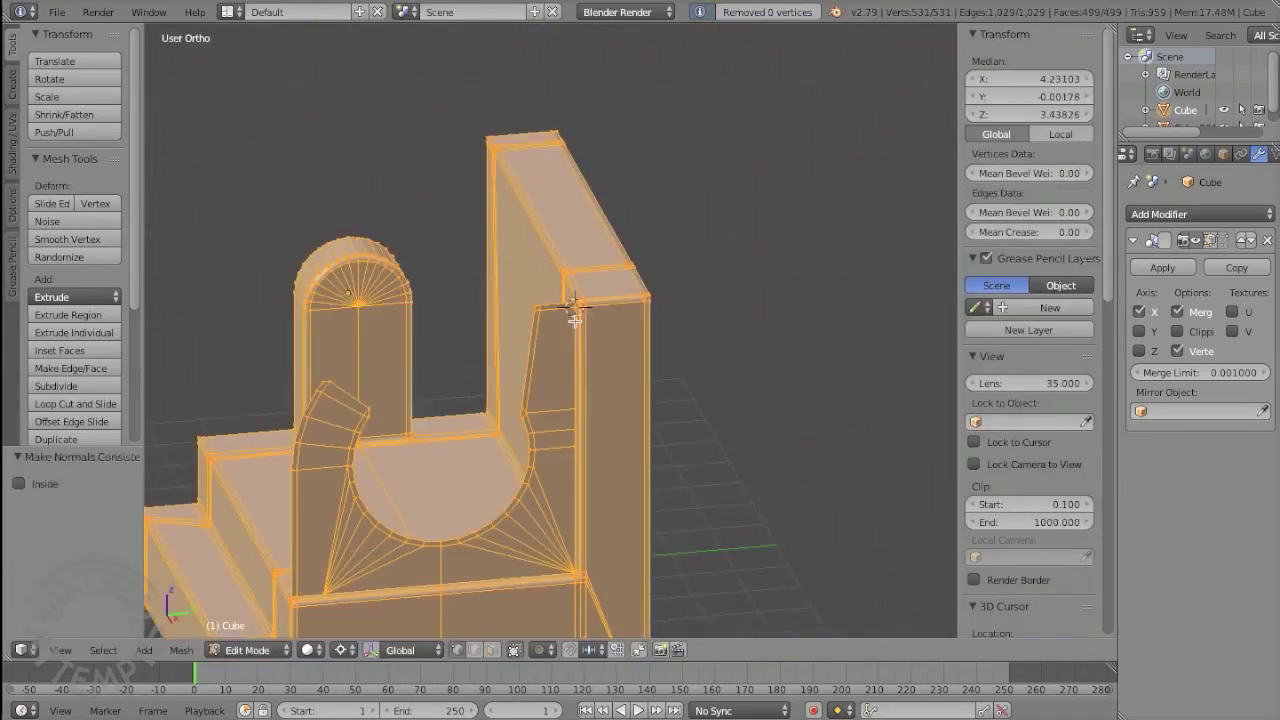
key("Tab")
scroll(569, 226, "up", 3)
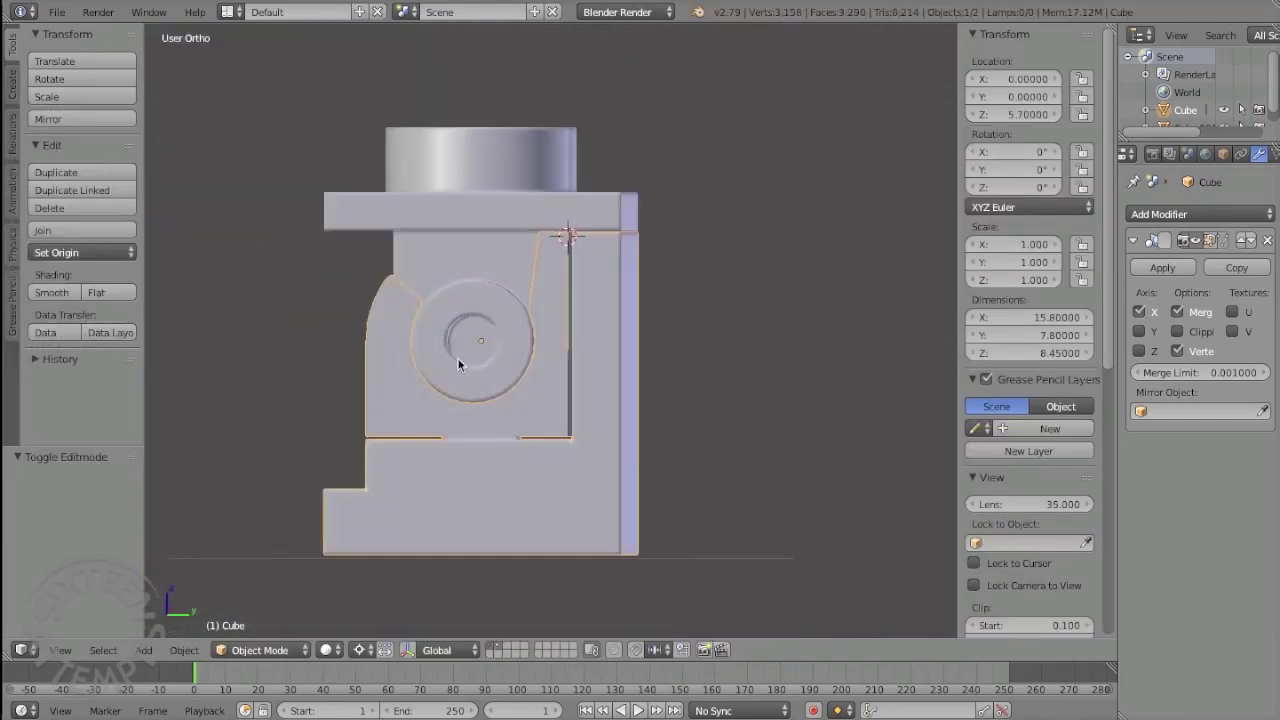
key("z")
key("r")
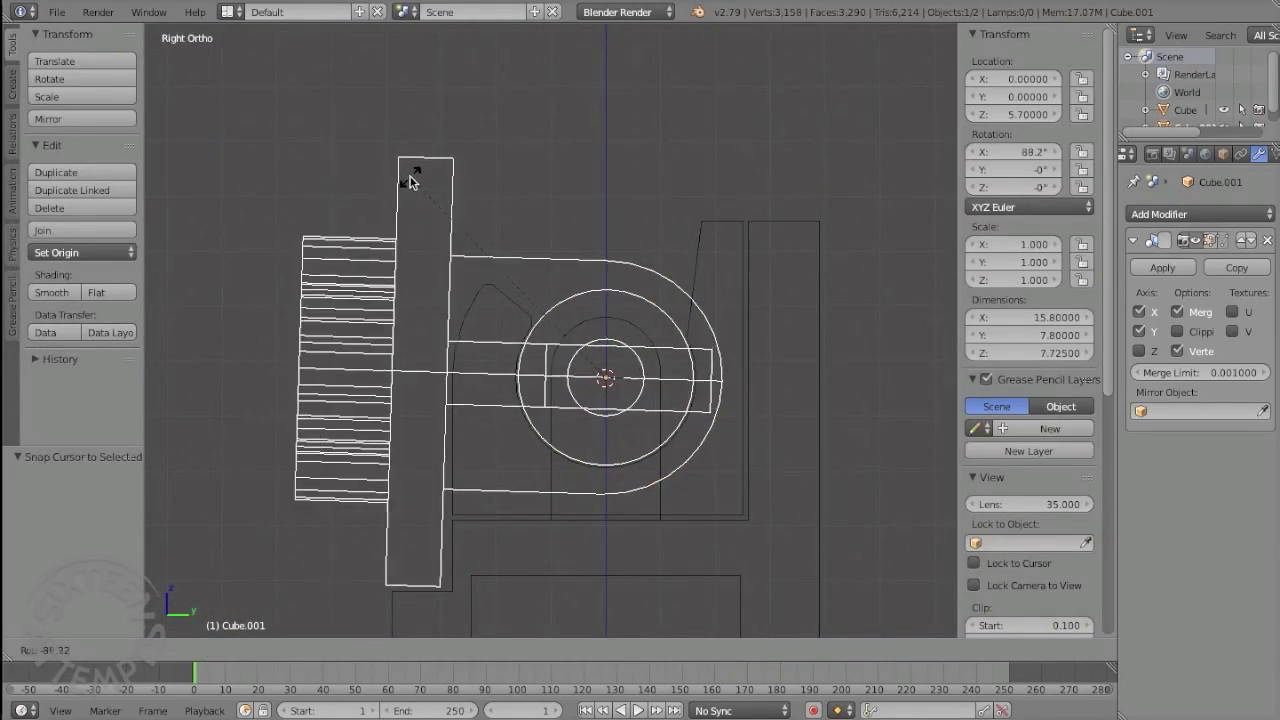
left_click(410, 178)
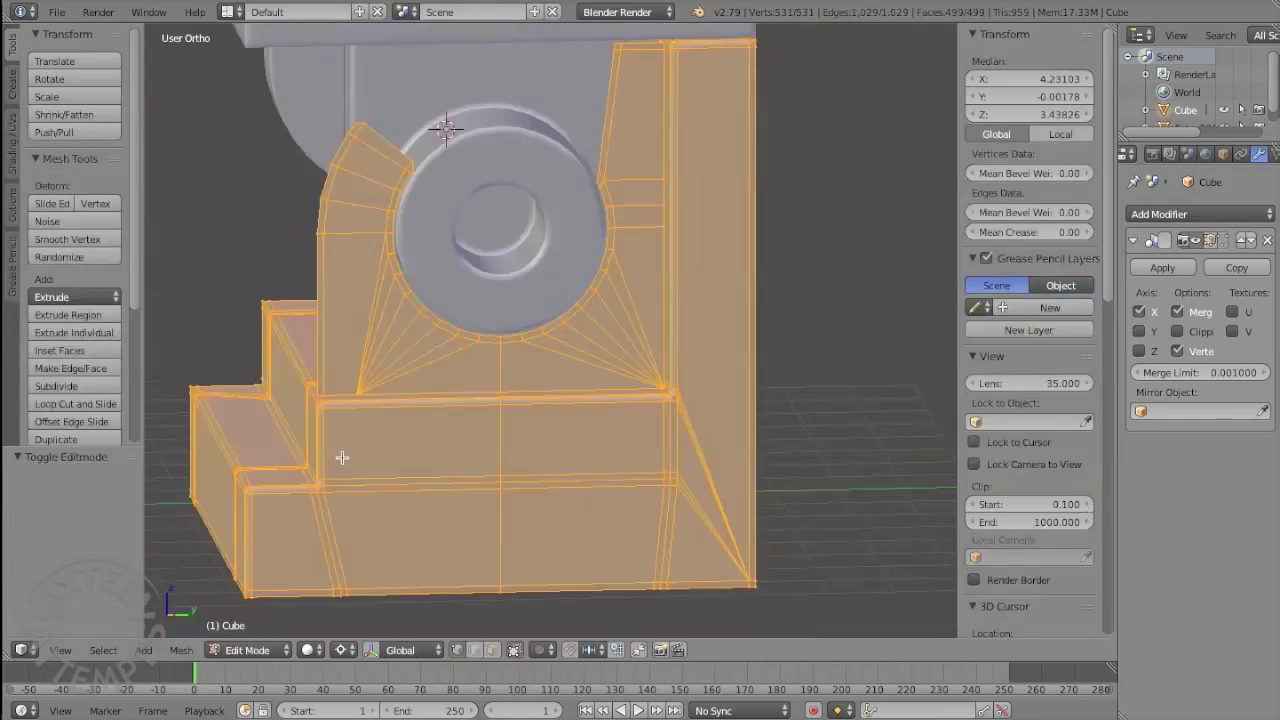
Step: Select the linked clip piece via shortest path and shift it along Y
right_click(354, 205)
right_click(692, 400, "ctrl")
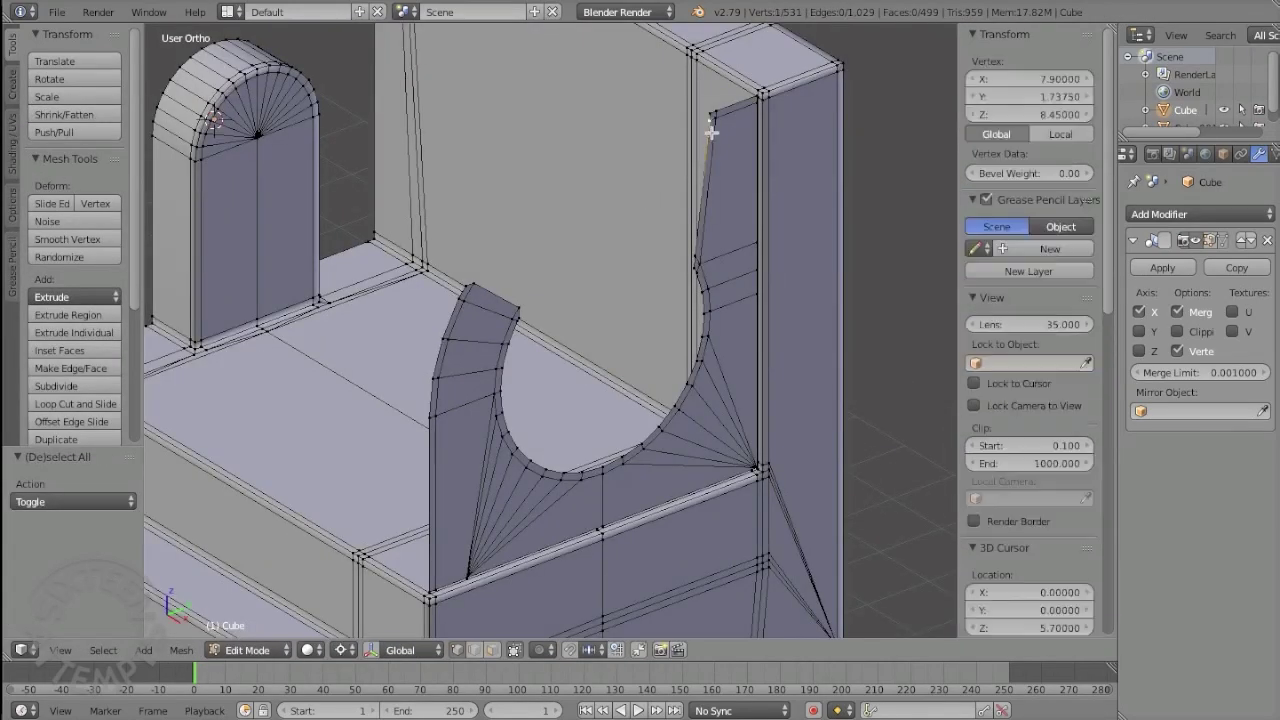
key("ctrl+l")
key("g")
key("y")
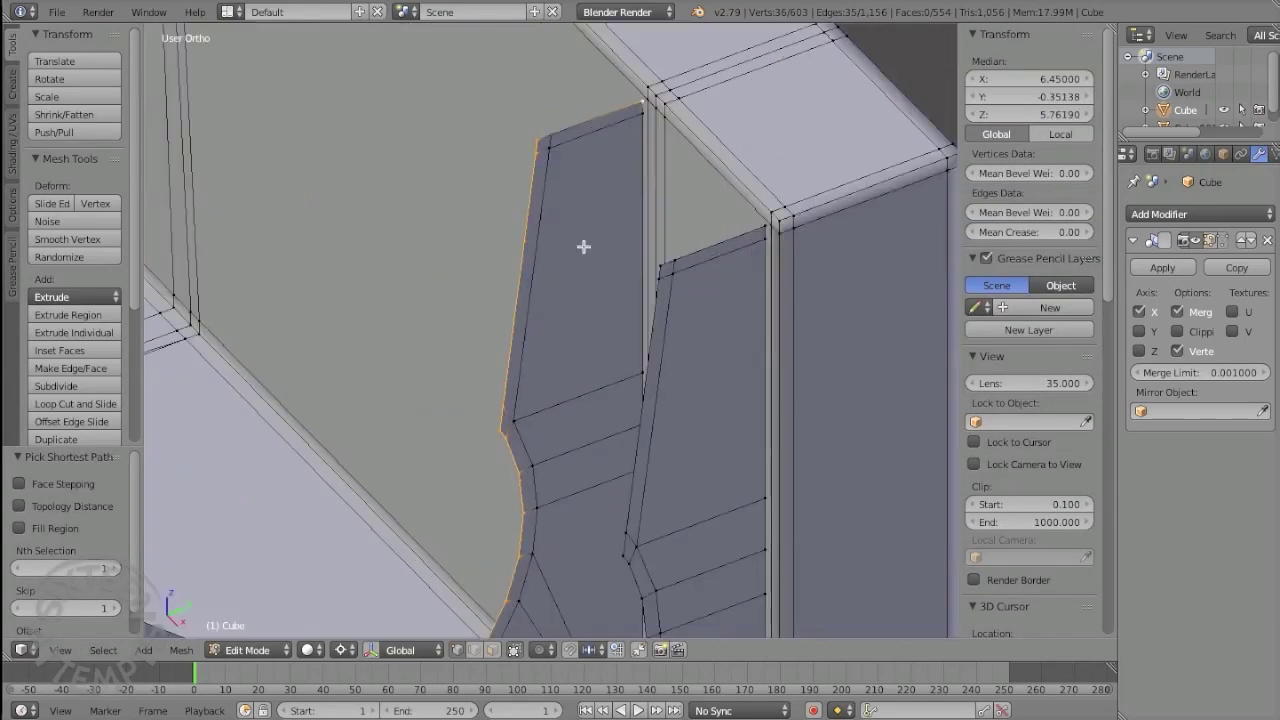
left_click(566, 117, "shift")
scroll(566, 130, "down", 3)
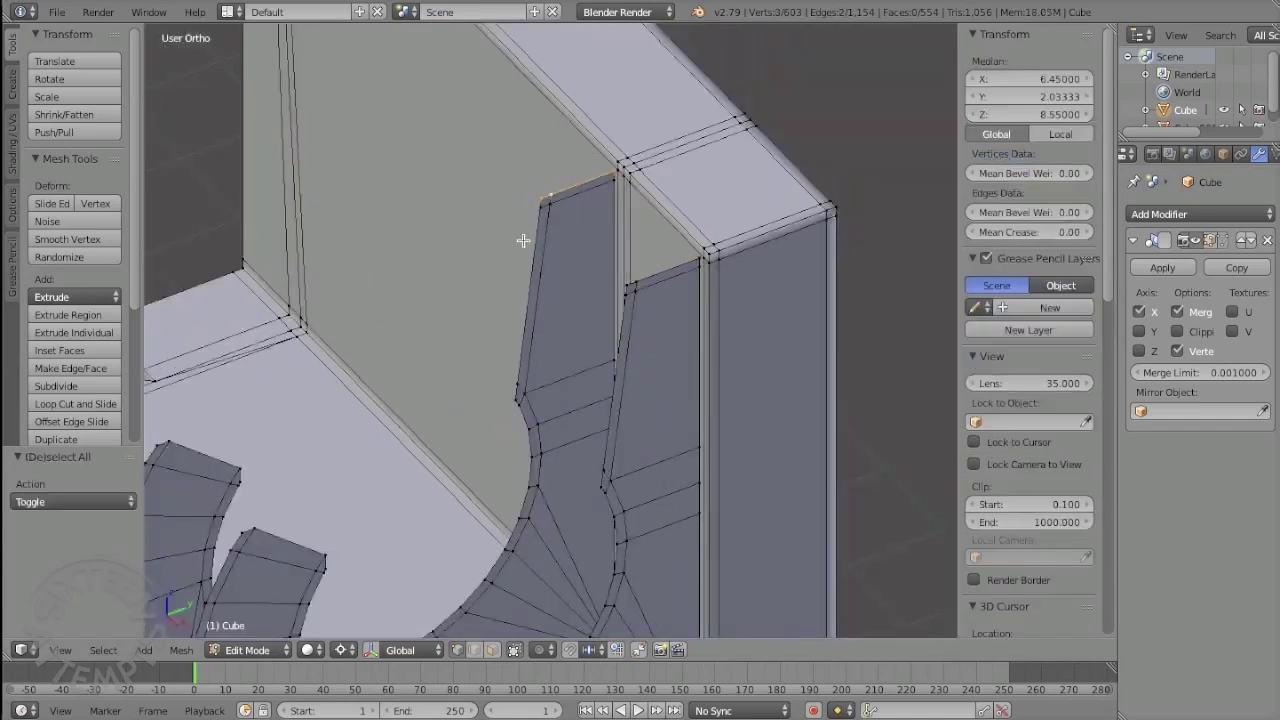
scroll(565, 160, "down", 2)
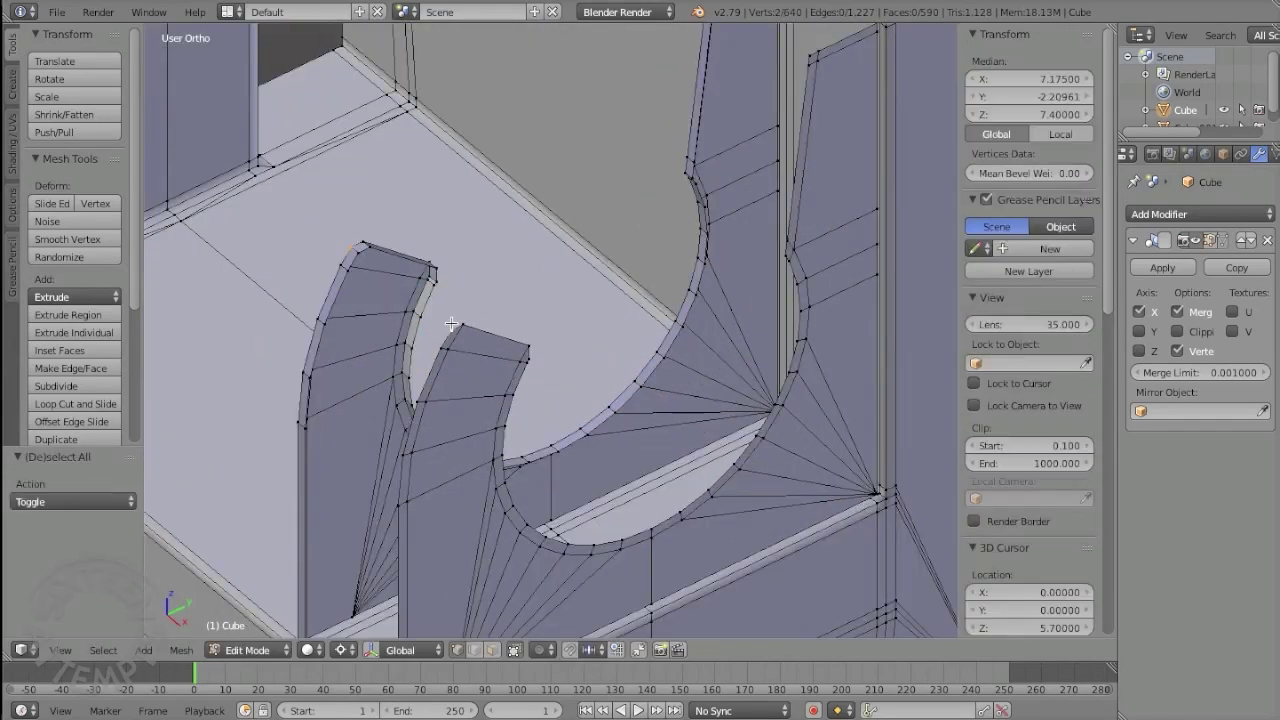
key("w")
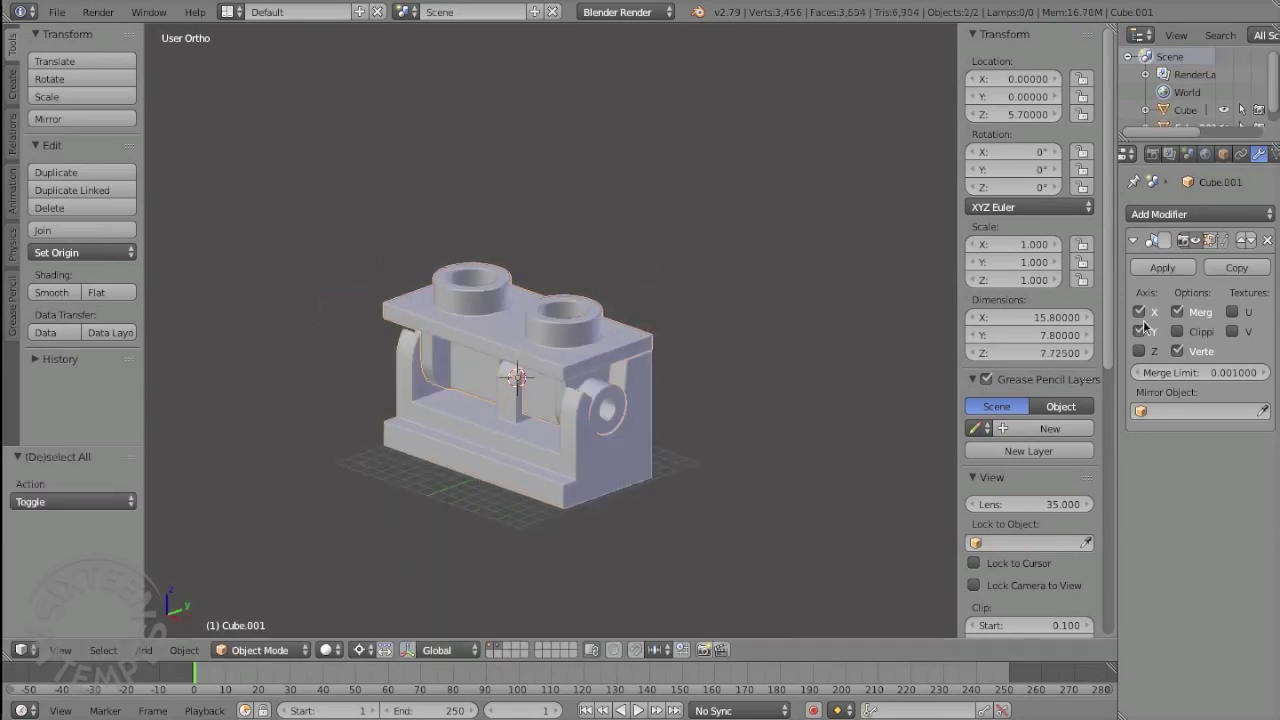
Step: Select the Cube brick and remove its duplicate vertices in Edit Mode
right_click(634, 477)
key("Tab")
key("a")
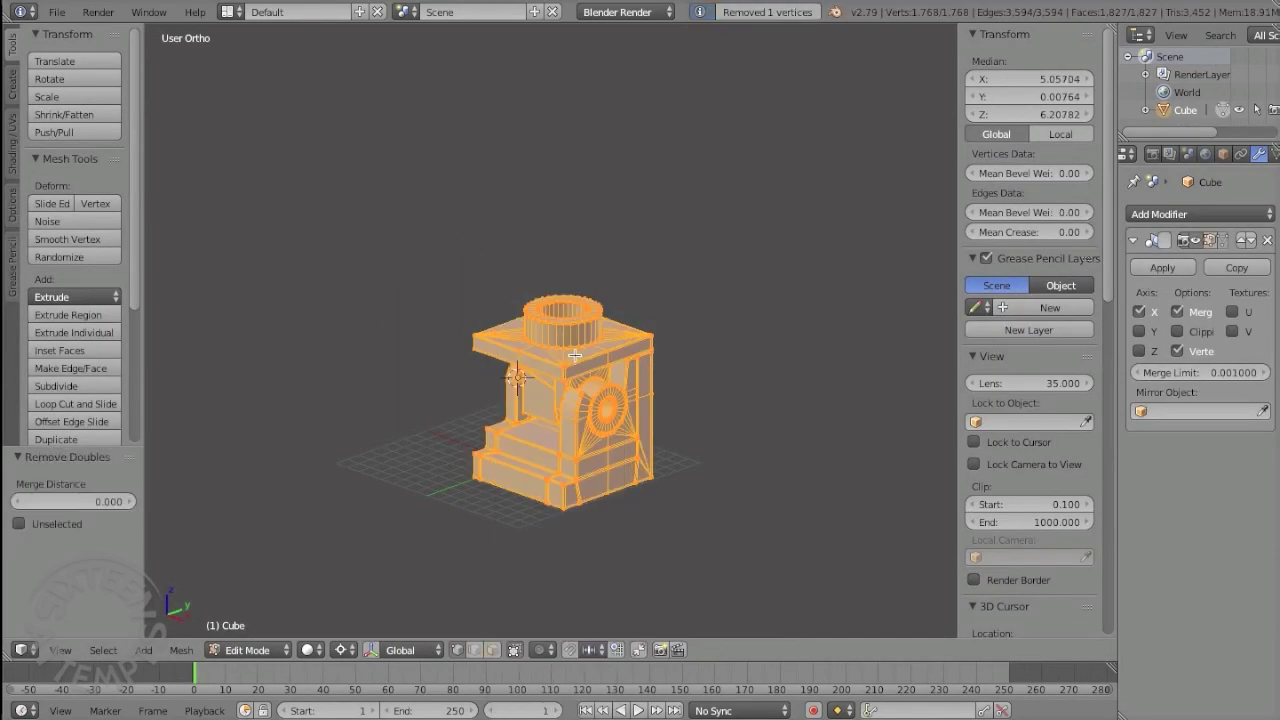
scroll(608, 420, "up", 2)
Step: Select the connected upper part of the mesh and bring the arch and box into view
middle_click_drag(608, 420, 647, 405)
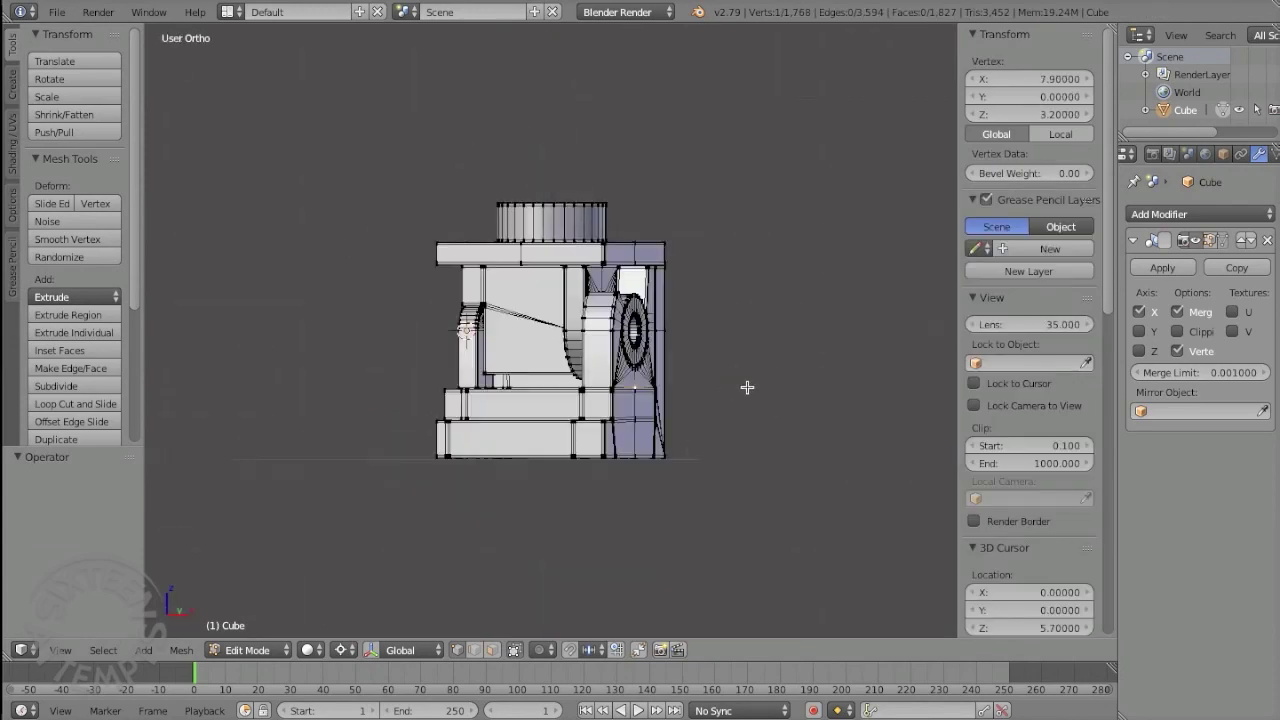
right_click(600, 240)
key("ctrl+l")
key("KP_1")
scroll(647, 405, "up", 3)
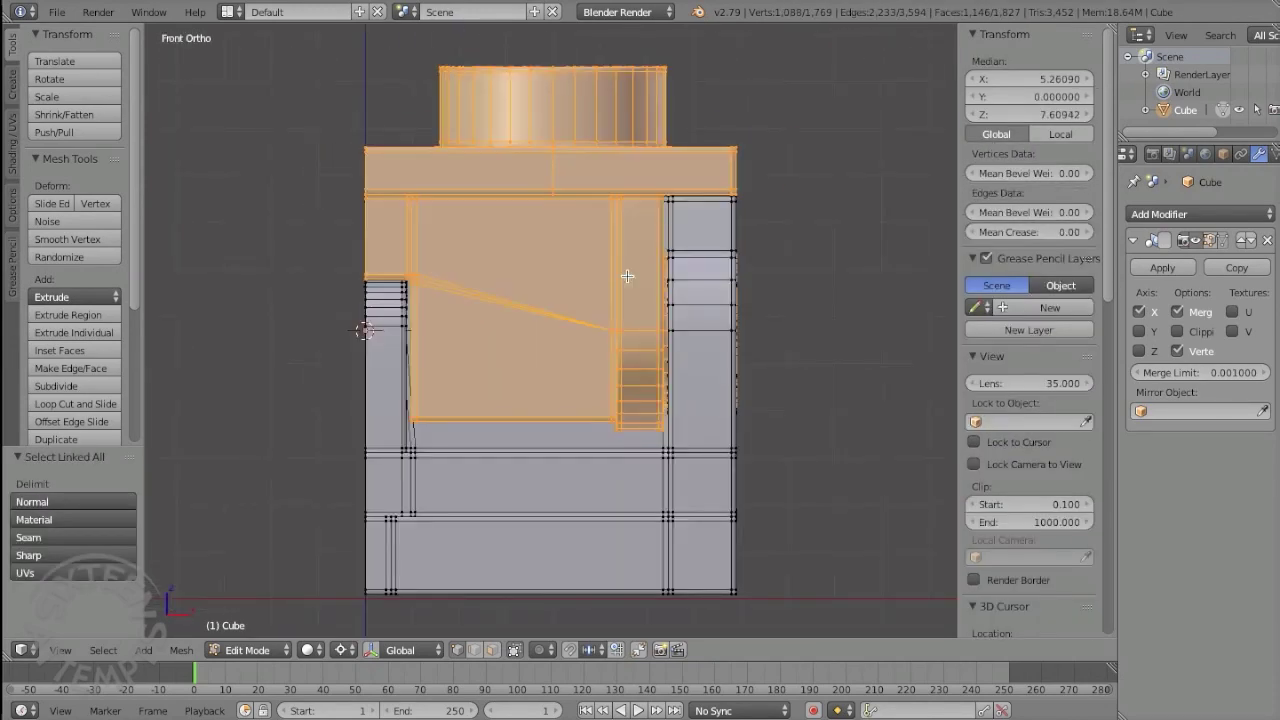
middle_click_drag(647, 405, 756, 270)
scroll(756, 270, "up", 4)
mouse_move(540, 214)
middle_mouse_down()
mouse_move(600, 200)
mouse_move(789, 314)
middle_mouse_up()
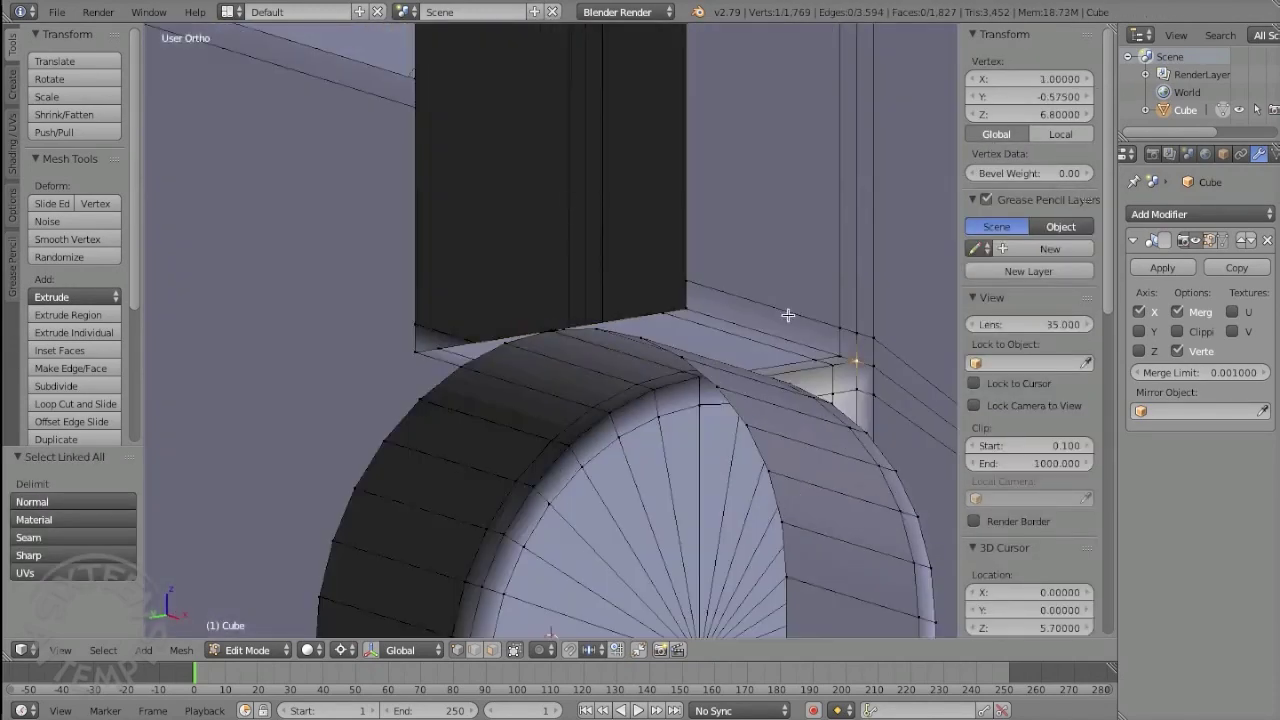
Step: Raise the box's bottom edge strip 0.05 along Z
key("a")
mouse_move(638, 320)
middle_mouse_down()
mouse_move(346, 331)
mouse_move(726, 323)
middle_mouse_up()
right_click(574, 274, "ctrl")
mouse_move(574, 274)
middle_mouse_down()
mouse_move(668, 328)
mouse_move(753, 315)
middle_mouse_up()
type("z.05")
key("Return")
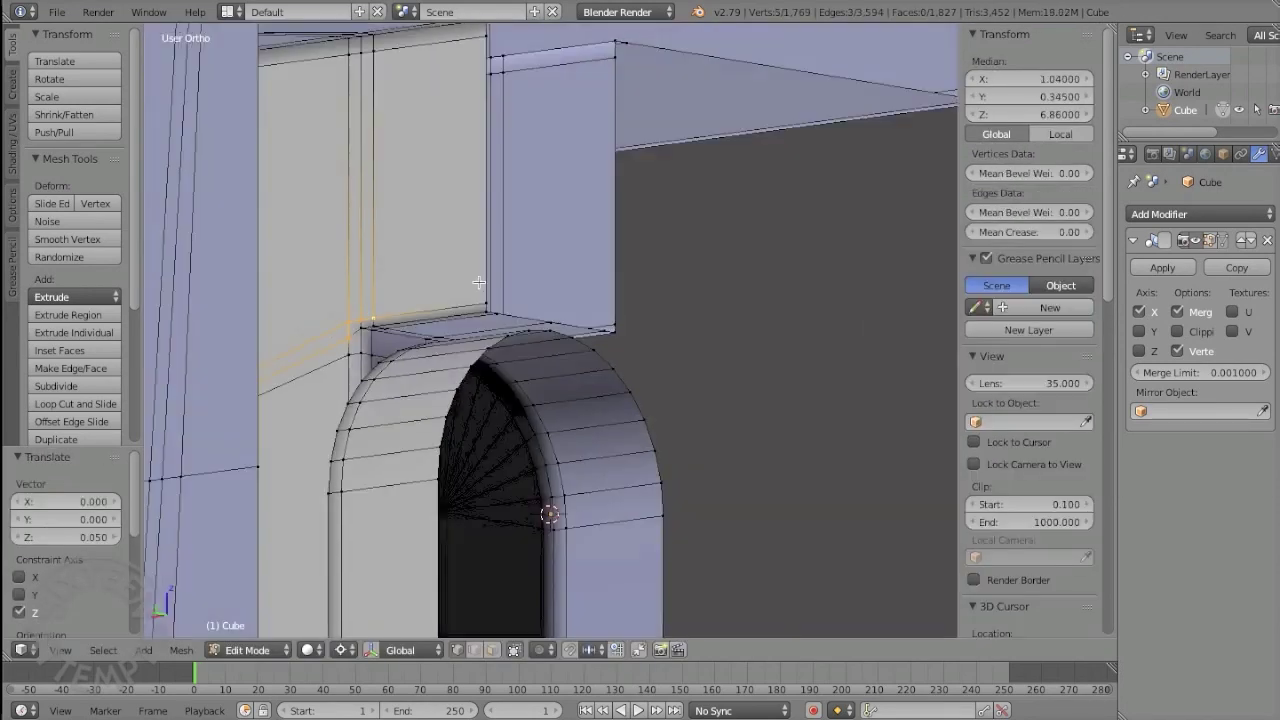
scroll(761, 285, "down", 4)
key("ctrl+l")
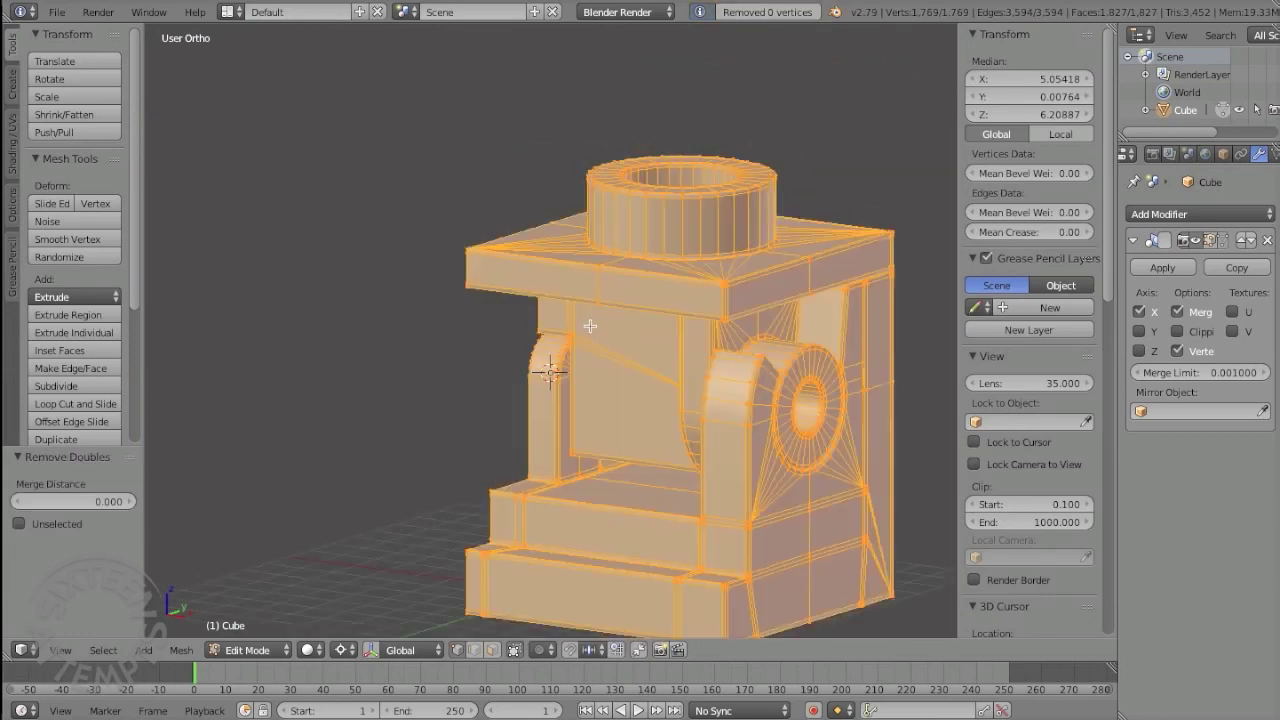
scroll(617, 285, "down", 3)
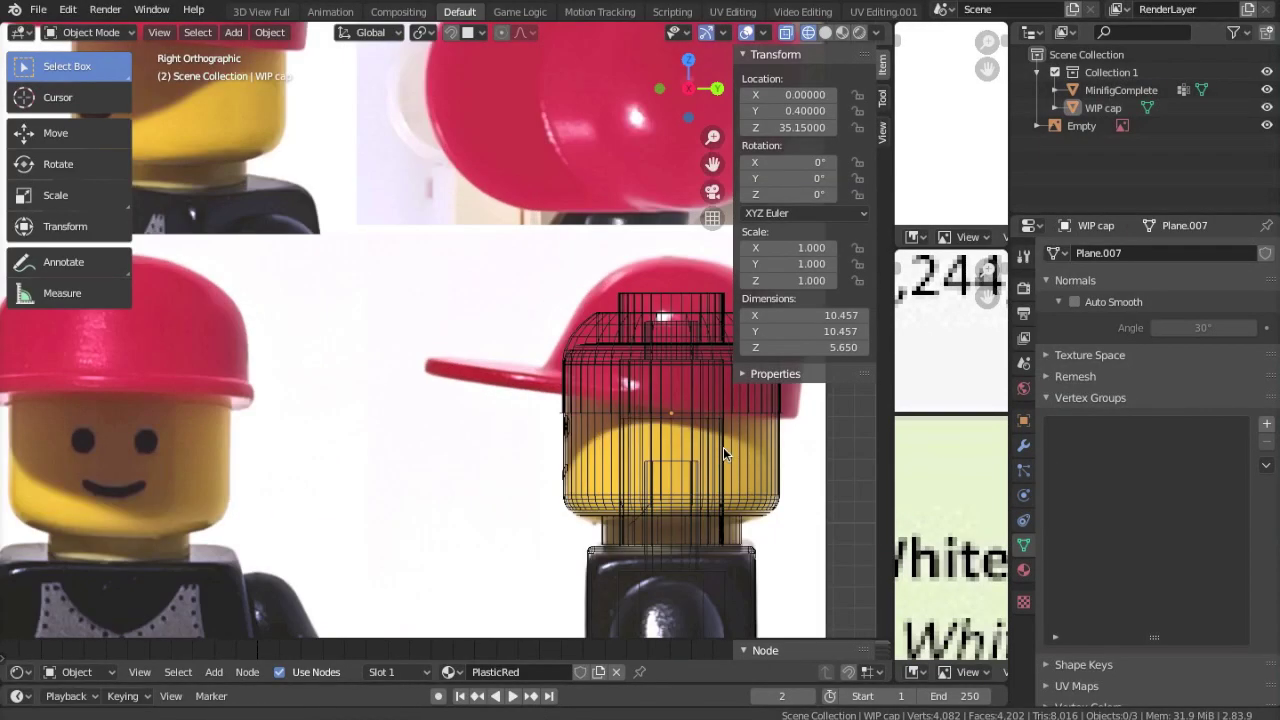
Step: Add a new Plane aligned to the view
scroll(650, 430, "up", 3)
left_click(523, 412)
left_click(505, 310)
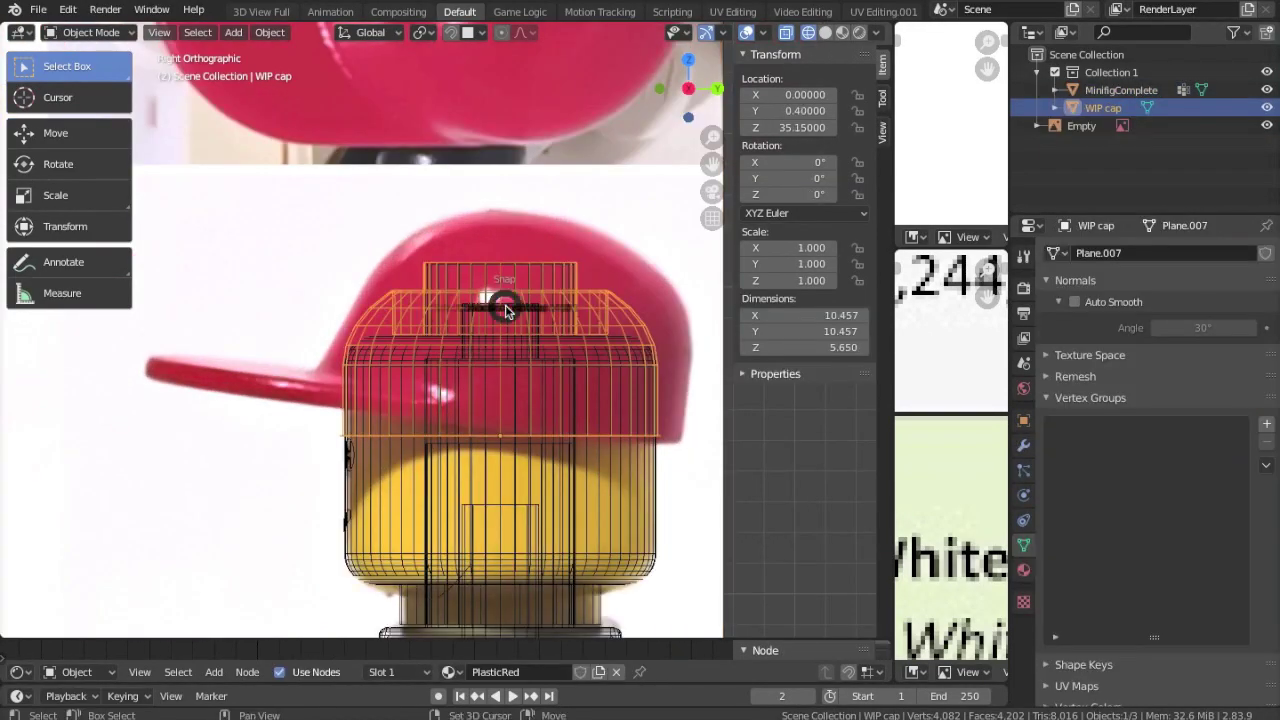
key("shift+a")
left_click(677, 368)
left_click(310, 548)
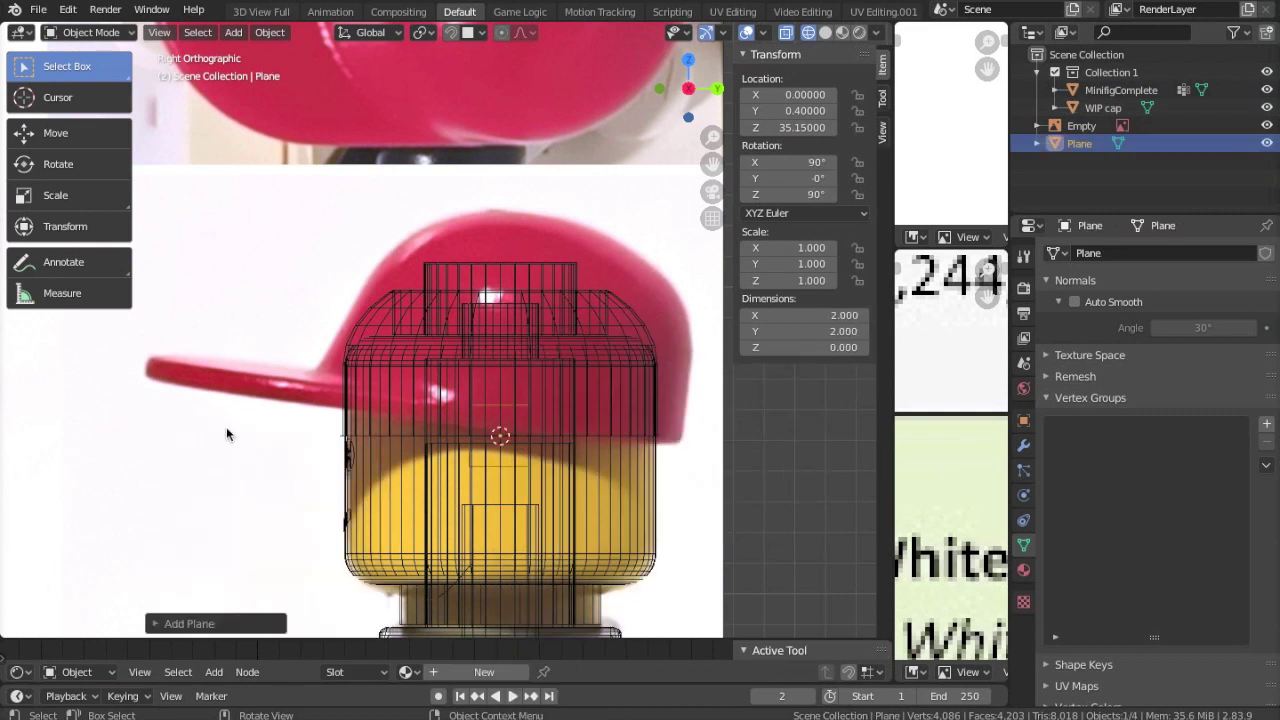
left_click(720, 325)
Step: Delete the plane's vertices down to a single diagonal edge
key("Tab")
left_click(720, 431)
key("Delete")
key("ctrl+i")
key("Delete")
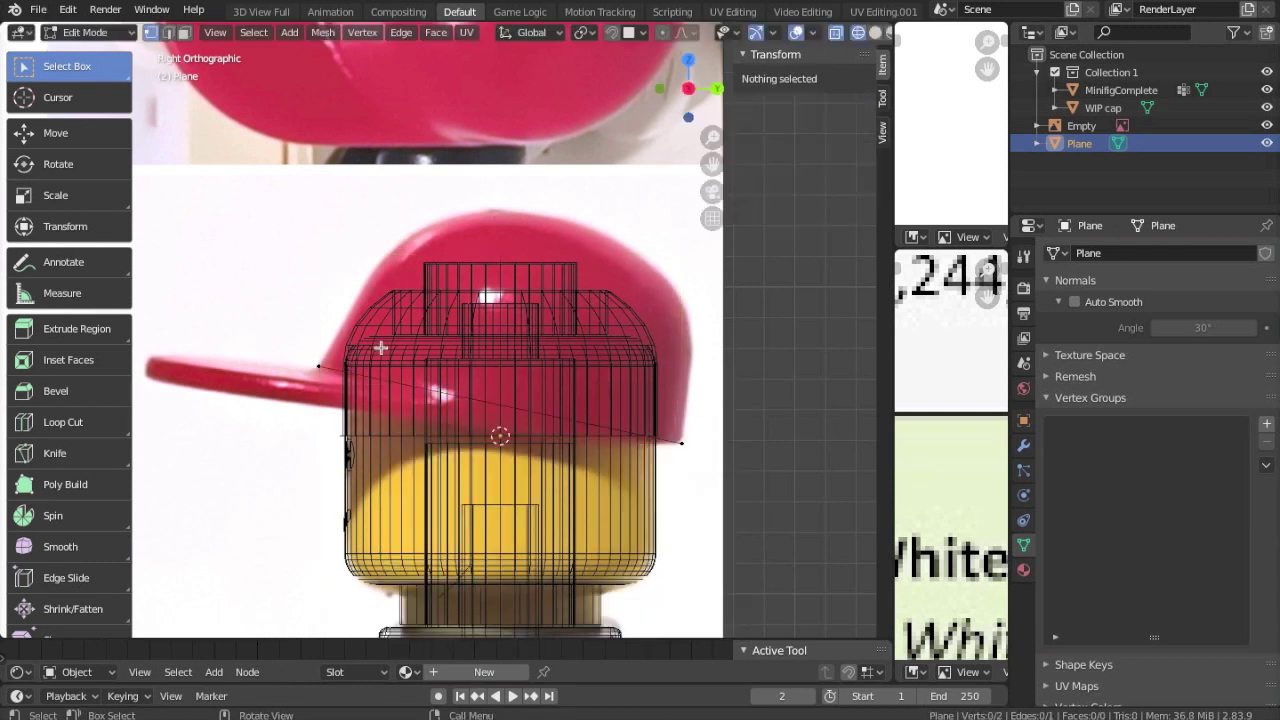
Step: Subdivide the edge and lift its middle vertex to the top of the cap
left_click(401, 32)
left_click(430, 150)
left_click(508, 386)
key("g")
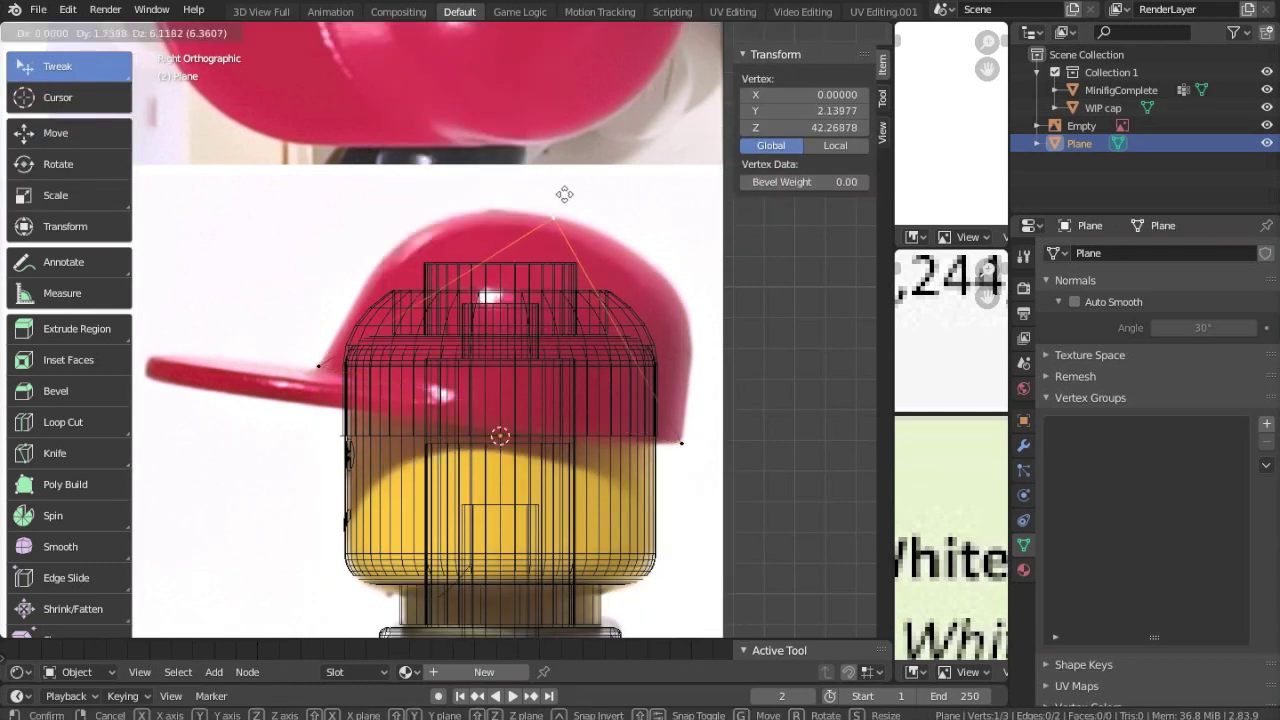
left_click(510, 185)
scroll(508, 188, "down", 3)
scroll(463, 294, "up", 2)
scroll(517, 297, "down", 1)
scroll(537, 332, "down", 1)
scroll(337, 511, "up", 1)
Step: Subdivide the outline twice more and move a vertex onto the cap's edge
left_click(401, 32)
left_click(430, 150)
left_click(401, 32)
left_click(430, 150)
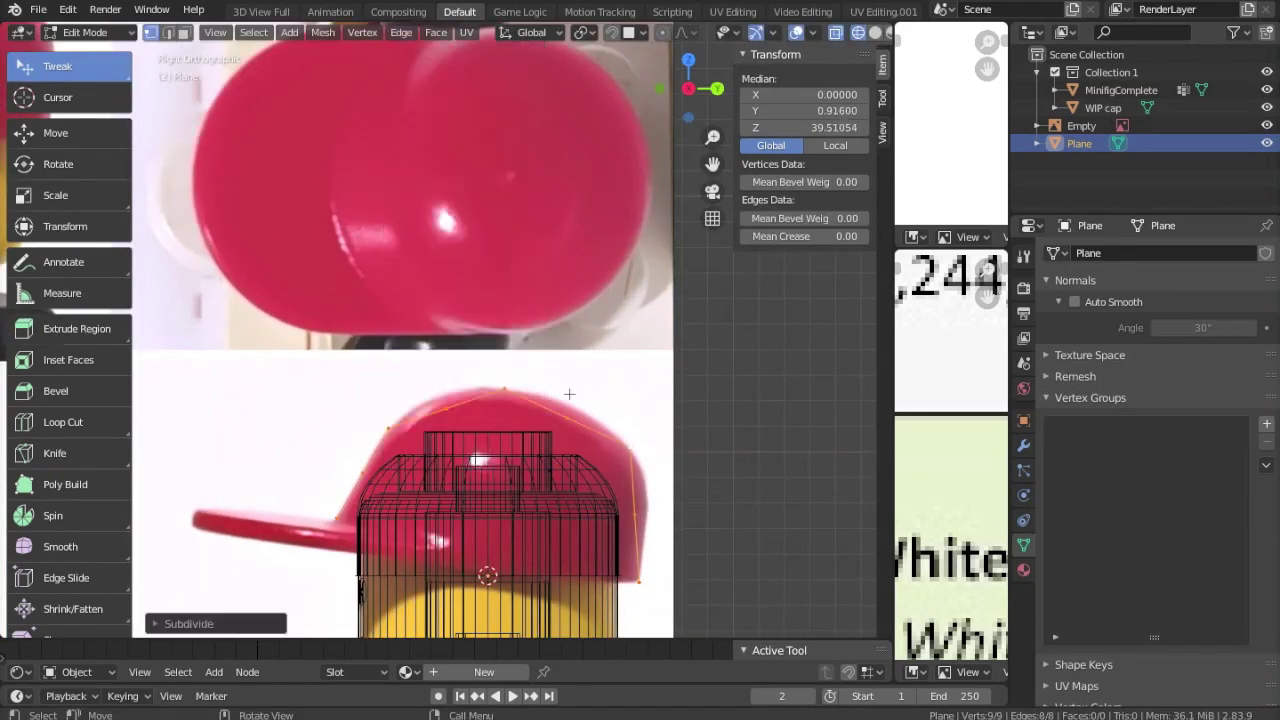
left_click(445, 407)
key("g")
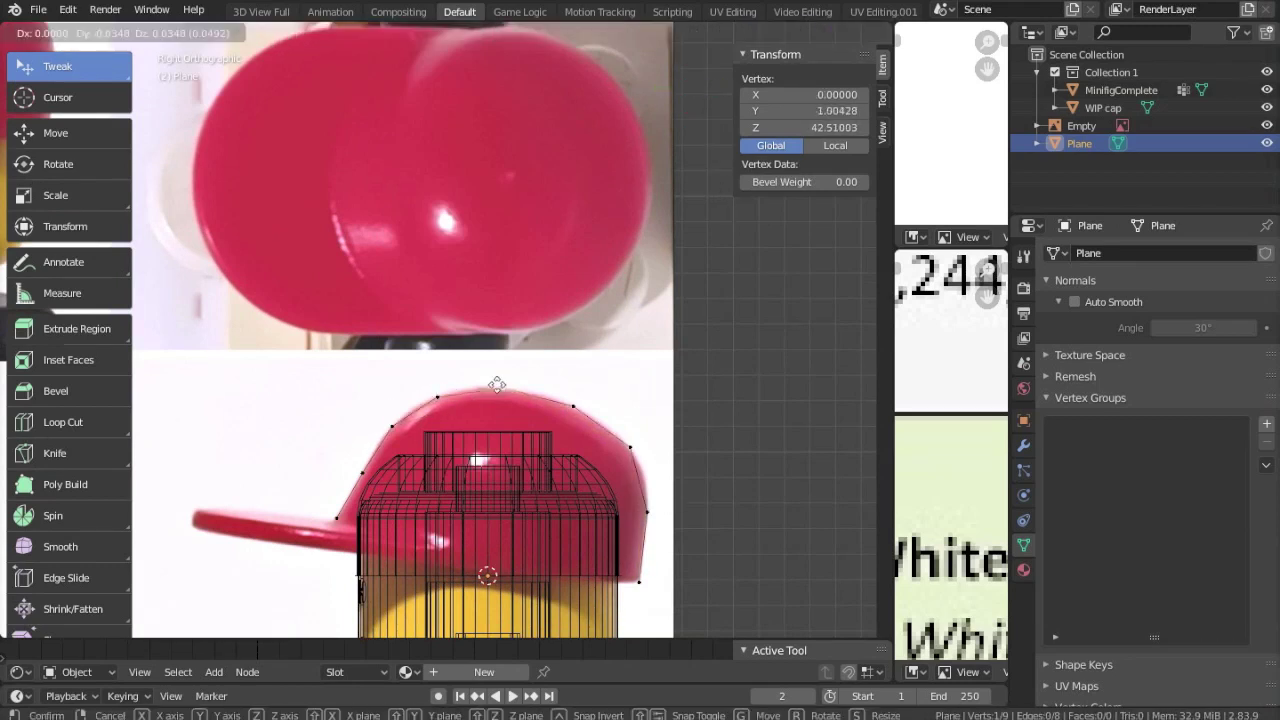
left_click(655, 491)
scroll(588, 427, "down", 1)
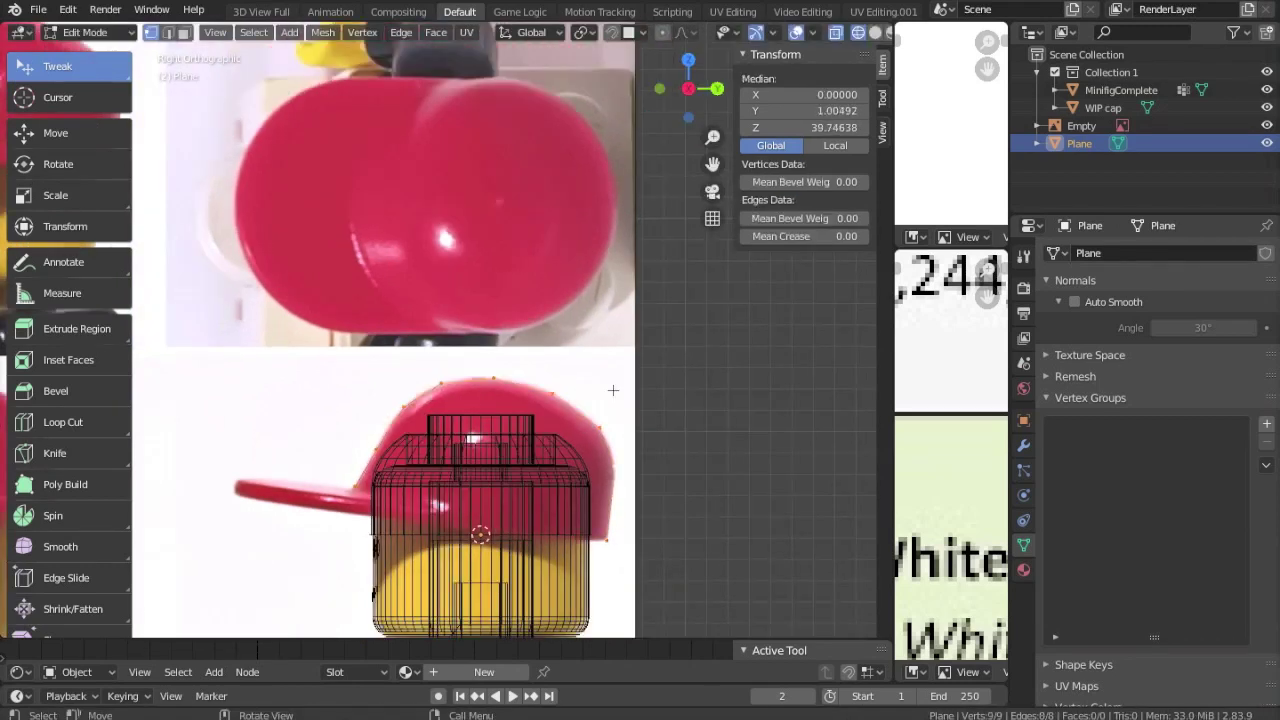
Step: Make a linked duplicate, Plane.001, of the cap outline
key("Tab")
key("shift+d")
left_click(606, 187)
middle_click_drag(606, 187, 499, 331)
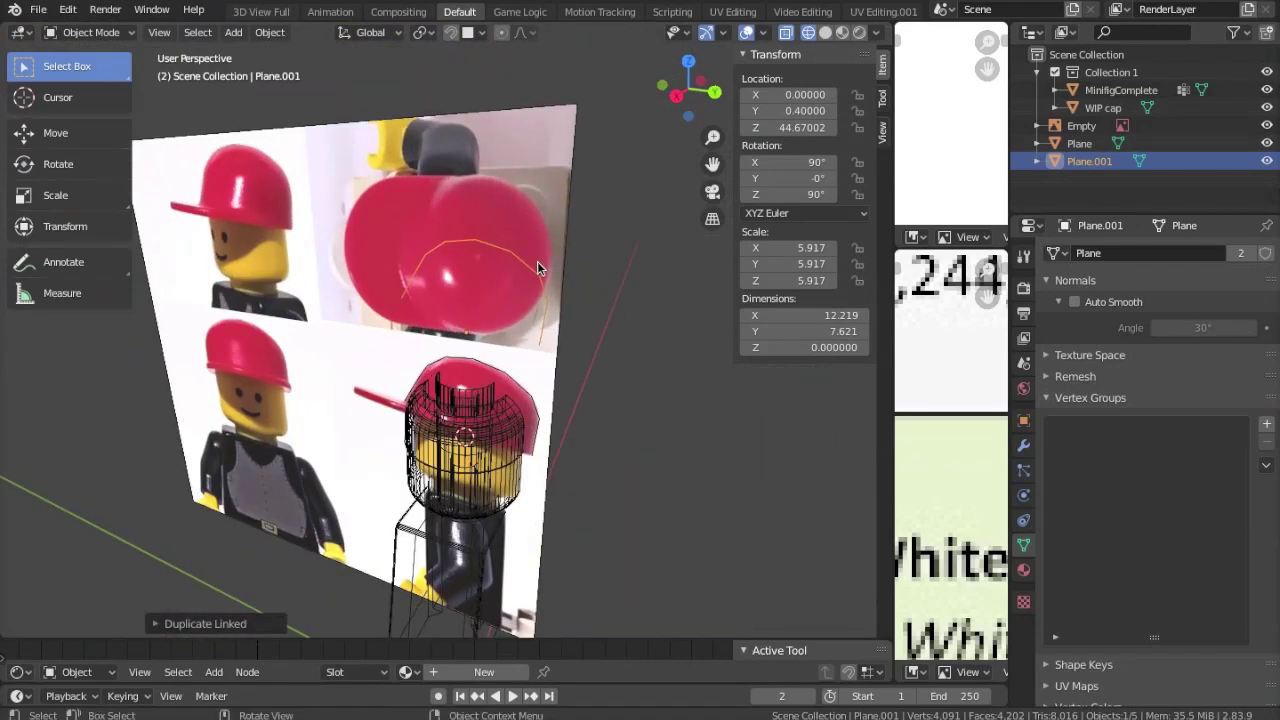
Step: Undo and redo the linked duplicate of the outline plane
key("ctrl+z")
key("KP_3")
key("ctrl+z")
key("ctrl+z")
key("ctrl+z")
key("ctrl+shift+z")
middle_click_drag(528, 348, 427, 249)
key("shift+s")
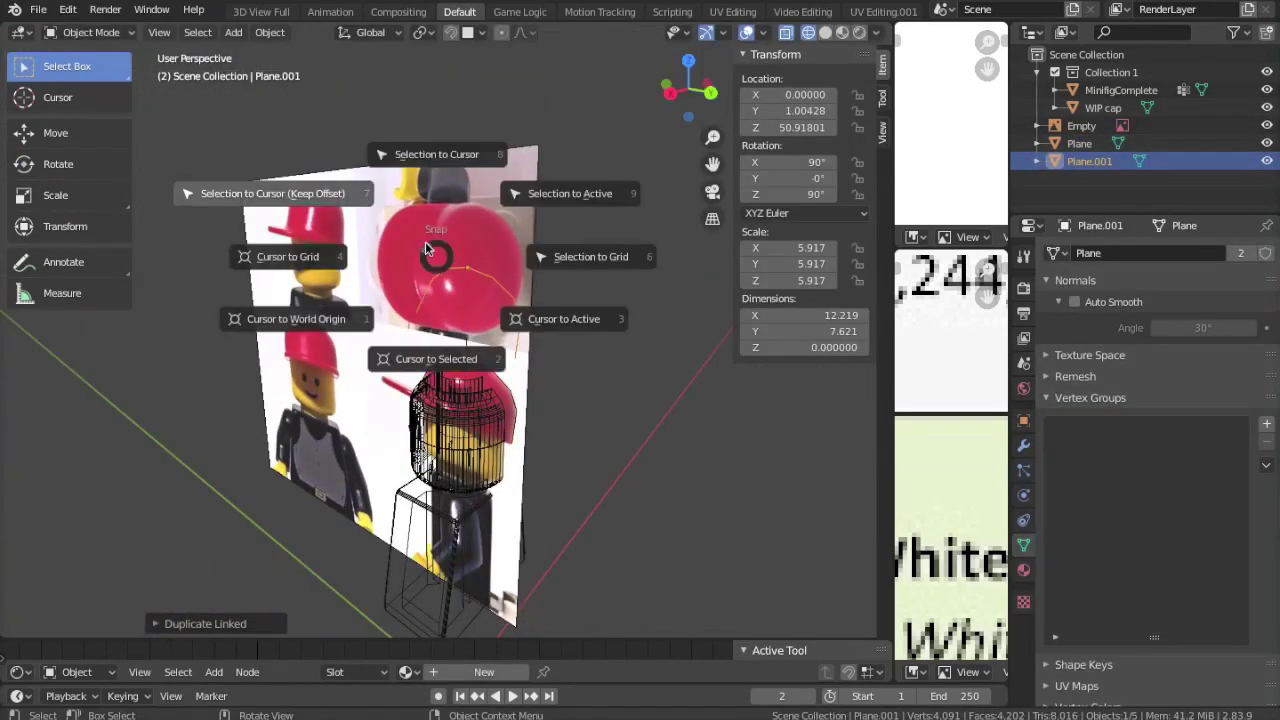
middle_click_drag(557, 268, 492, 378)
key("Escape")
Step: In the right side view, rotate the copy's outline across the cap top
key("KP_3")
key("ctrl+z")
key("KP_3")
key("Tab")
scroll(557, 234, "up", 3)
middle_click_drag(510, 188, 580, 266)
left_click(580, 266, "ctrl")
key("KP_3")
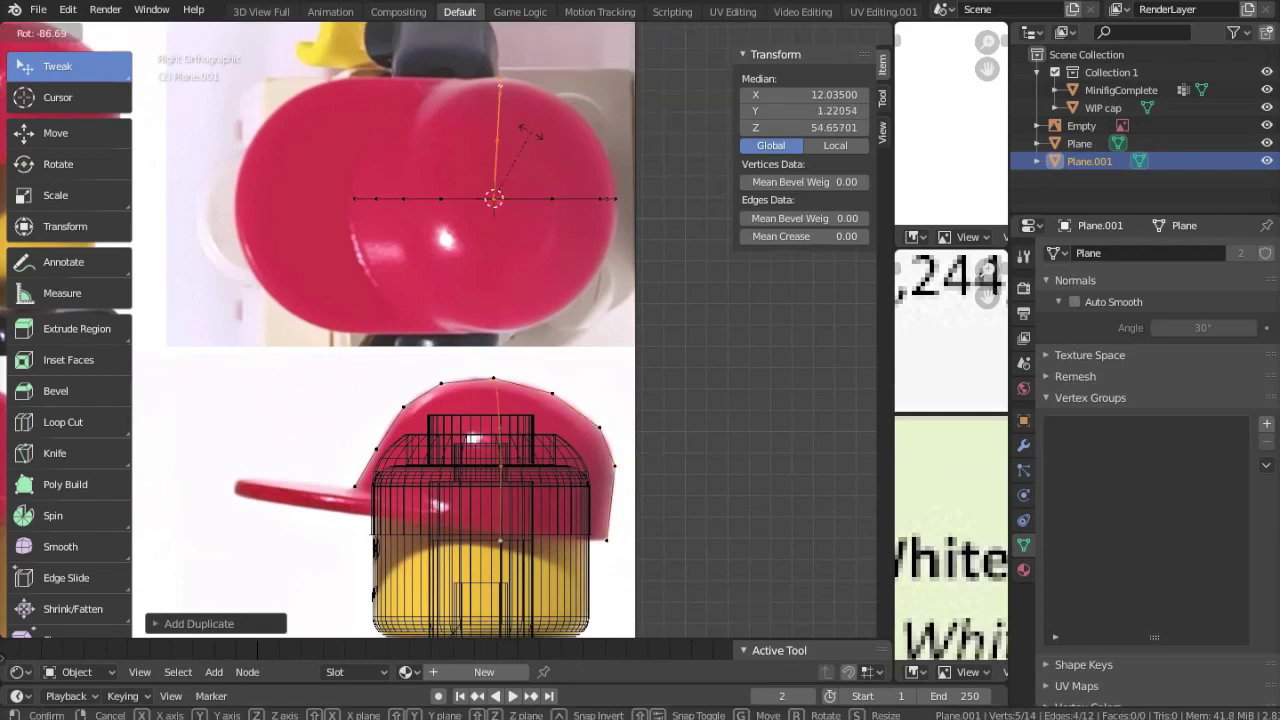
key("Tab")
Step: Move the copy to X 15 over the top-view photo and scale its outline
scroll(542, 345, "up", 1)
key("g")
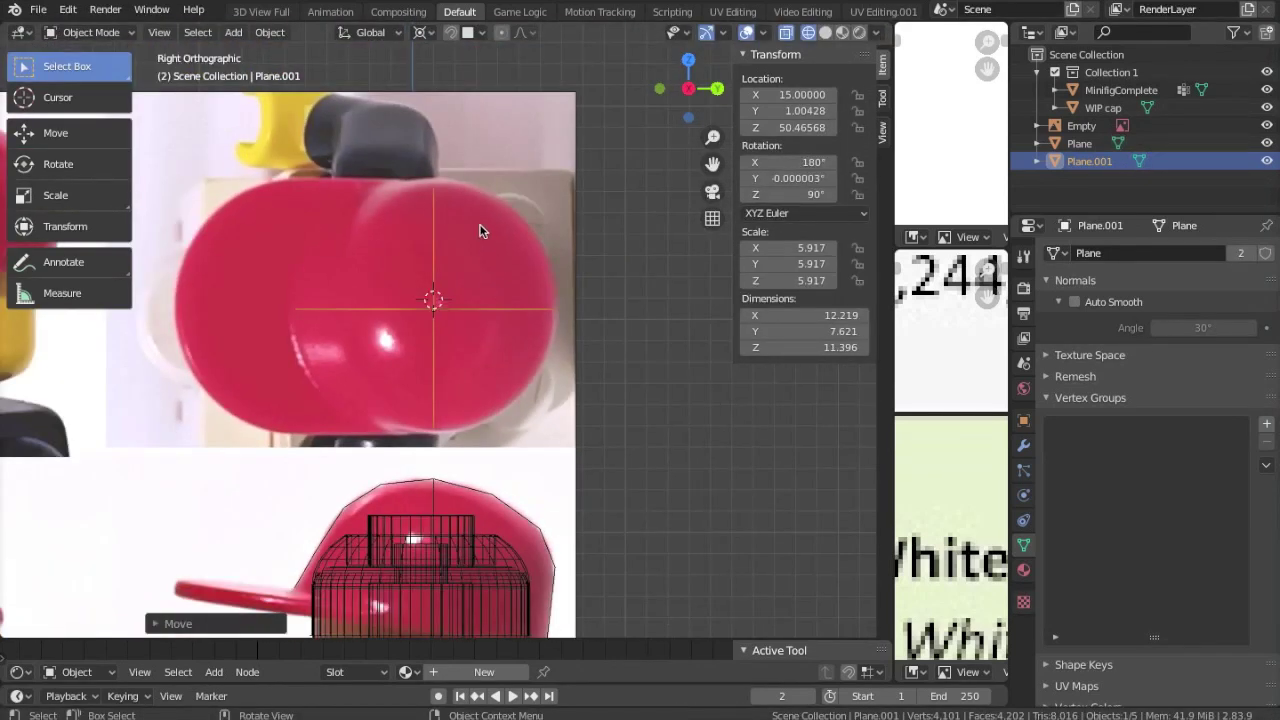
key("Tab")
scroll(471, 216, "up", 1)
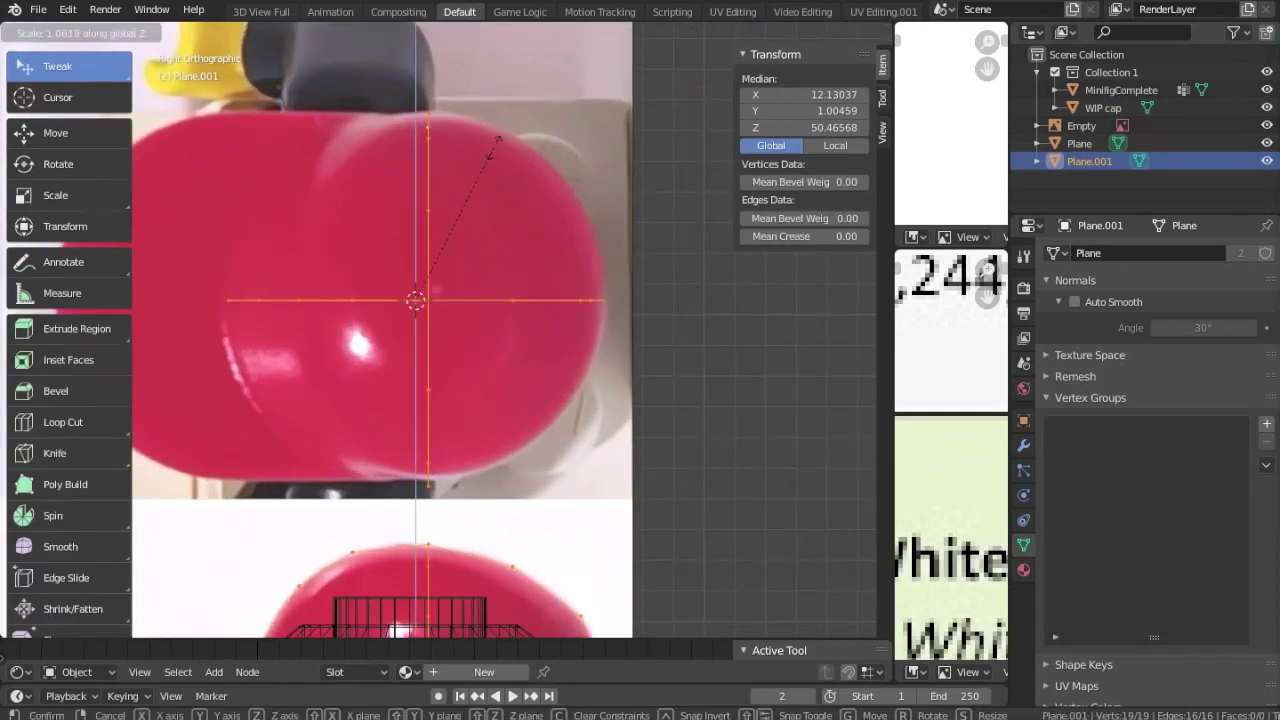
left_click(498, 158)
key("Tab")
scroll(498, 152, "down", 2)
Step: Select the vertex path along the copy's curve and rotate it level
key("Tab")
middle_click_drag(498, 152, 390, 179)
left_click(361, 162, "ctrl")
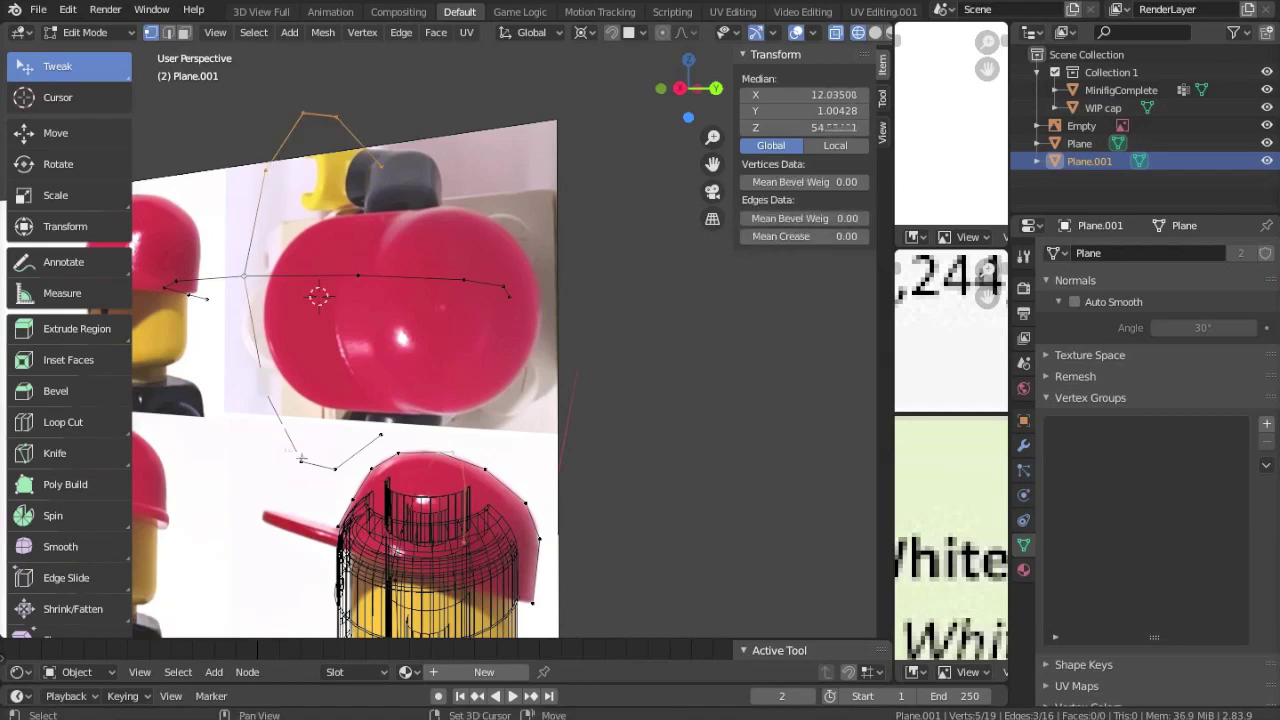
key("KP_3")
middle_click_drag(301, 458, 560, 300, "shift")
key("r")
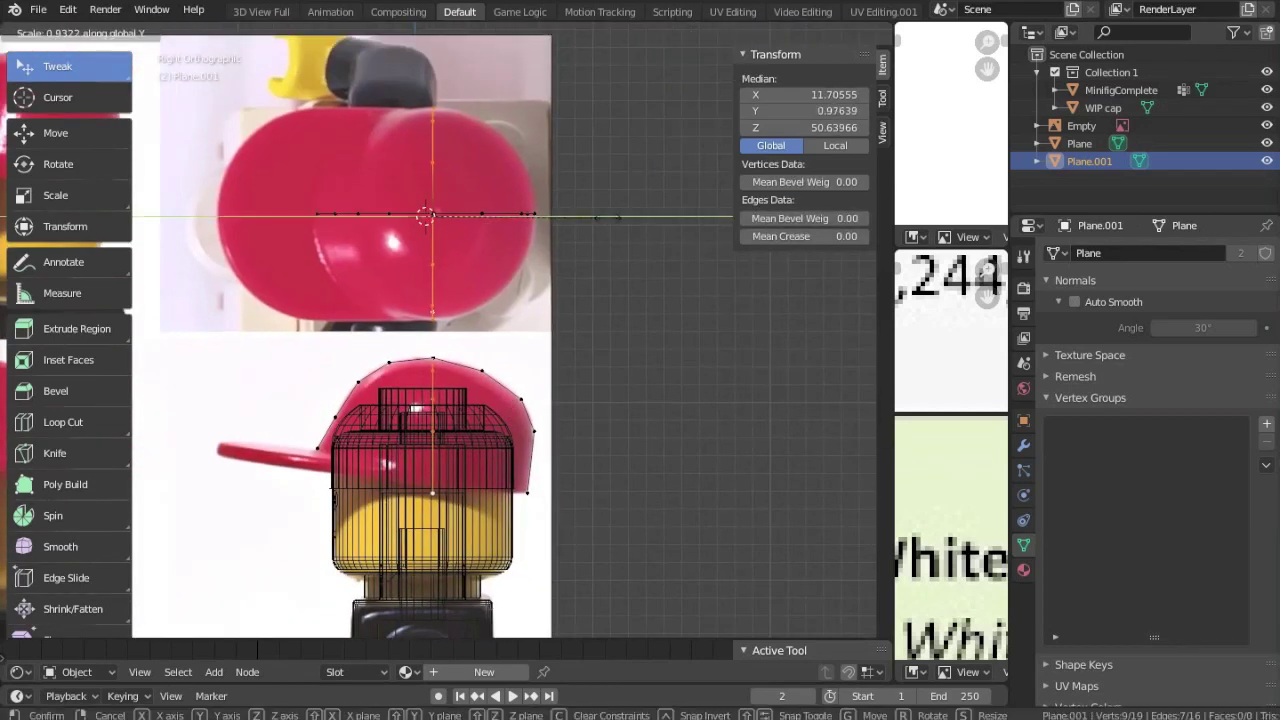
scroll(579, 294, "up", 1)
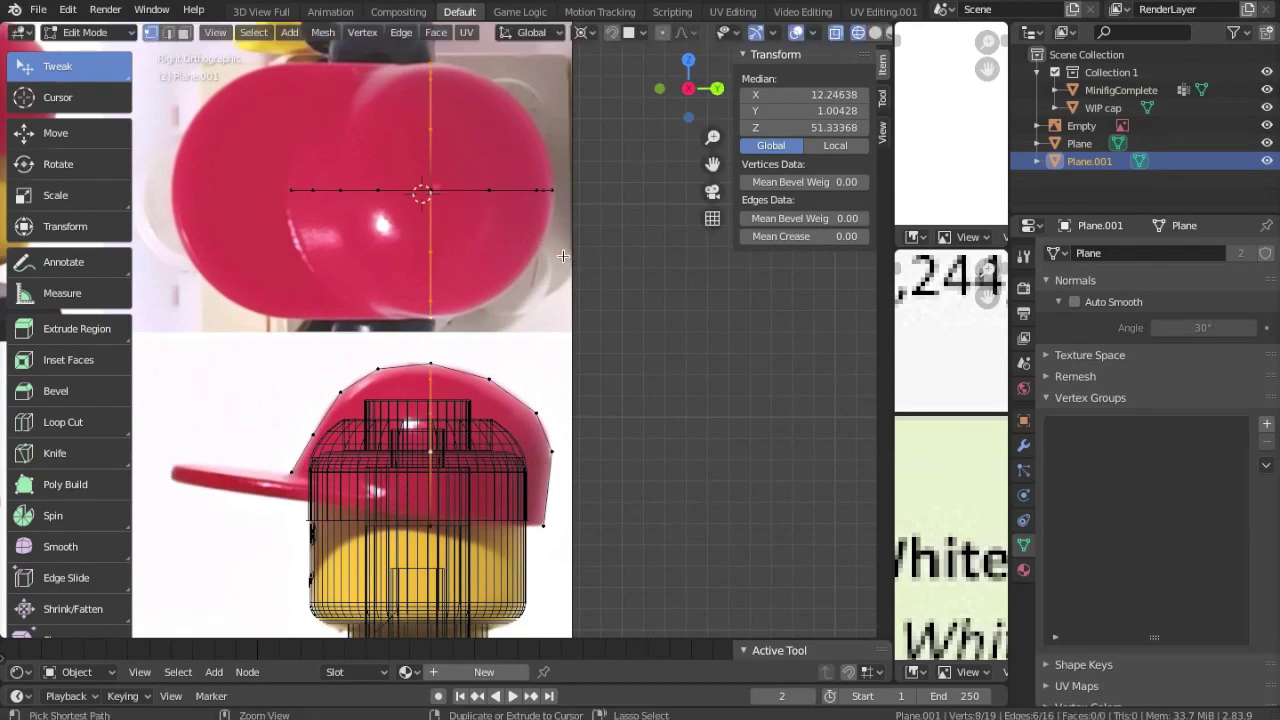
Step: Edit the Plane cap mesh and snap the 3D cursor to its top vertex
left_click(587, 247)
key("Tab")
left_click(549, 349)
key("Tab")
mouse_move(520, 380)
middle_mouse_down()
mouse_move(344, 386)
mouse_move(420, 380)
middle_mouse_up()
key("Tab")
key("Tab")
left_click(425, 377)
key("shift+s")
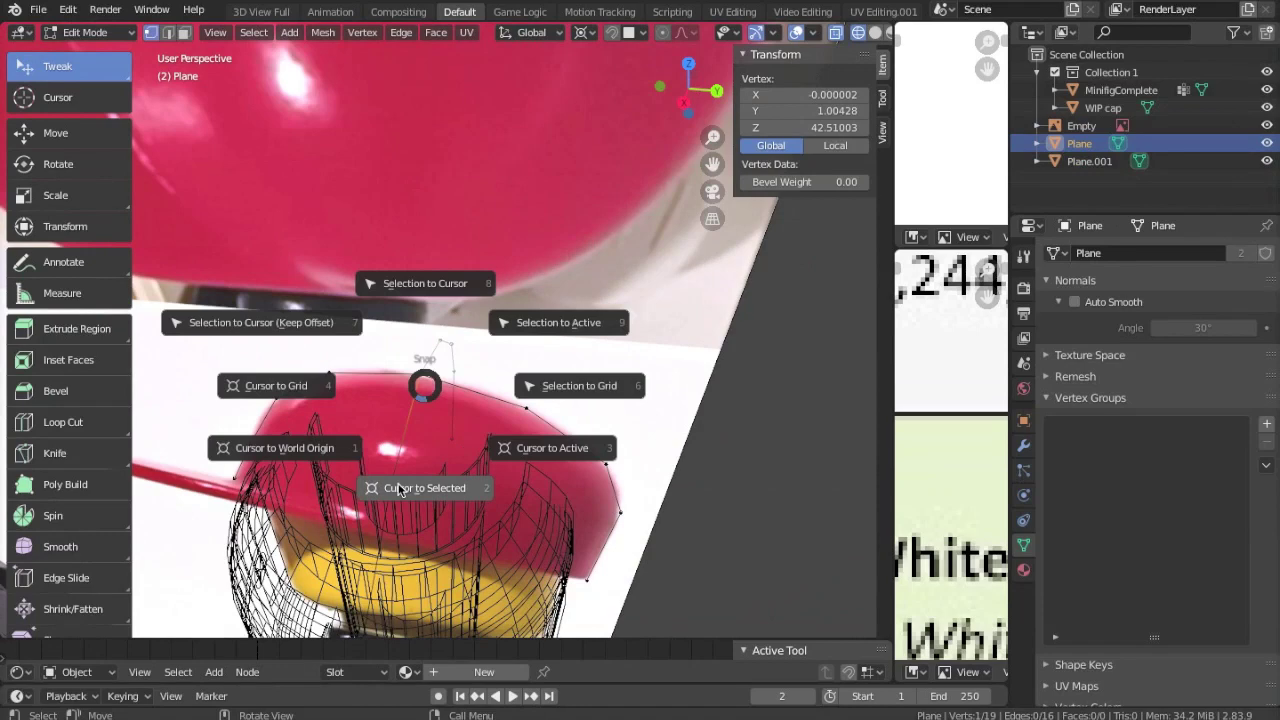
left_click(414, 486)
Step: Rotate a path of arc vertices around the cursor and delete the unwanted cap vertices
left_click(584, 541, "ctrl")
key("KP_7")
key("r")
left_click(544, 353)
mouse_move(544, 353)
middle_mouse_down()
mouse_move(500, 340)
mouse_move(530, 333)
mouse_move(515, 332)
middle_mouse_up()
key("KP_3")
scroll(520, 335, "up", 3)
key("KP_3")
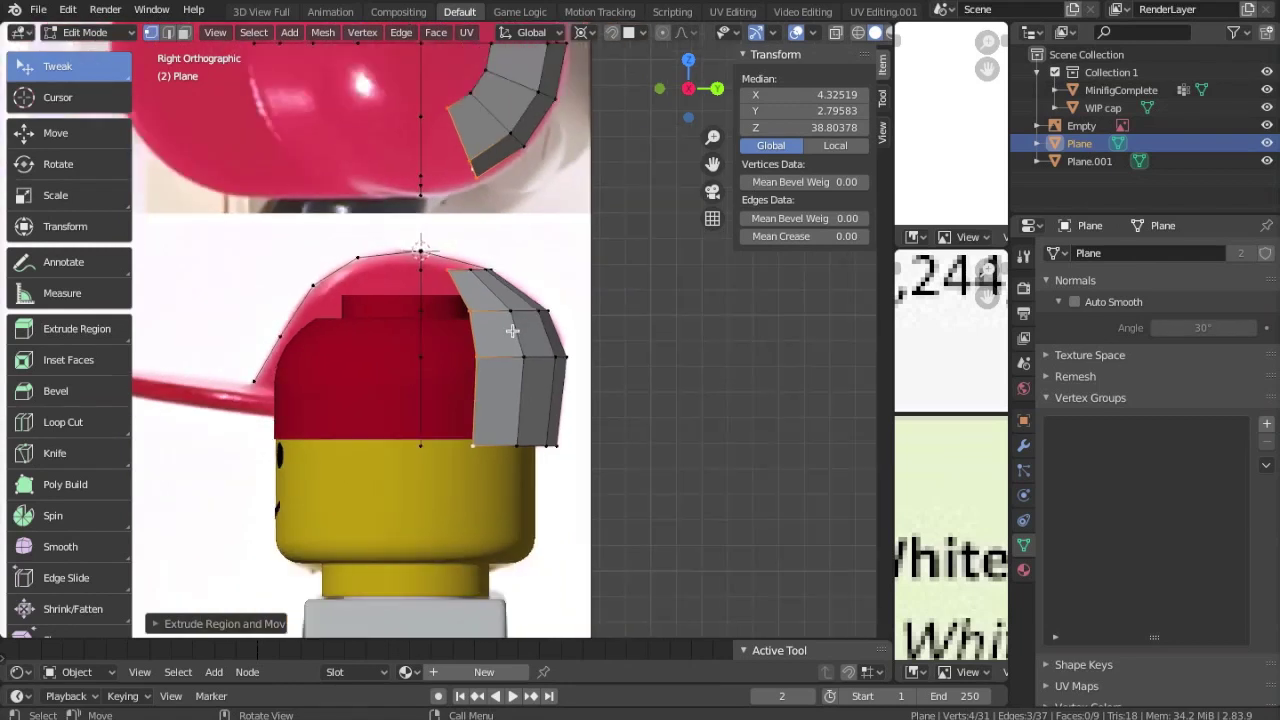
middle_click_drag(508, 323, 534, 366)
key("x")
left_click(534, 366)
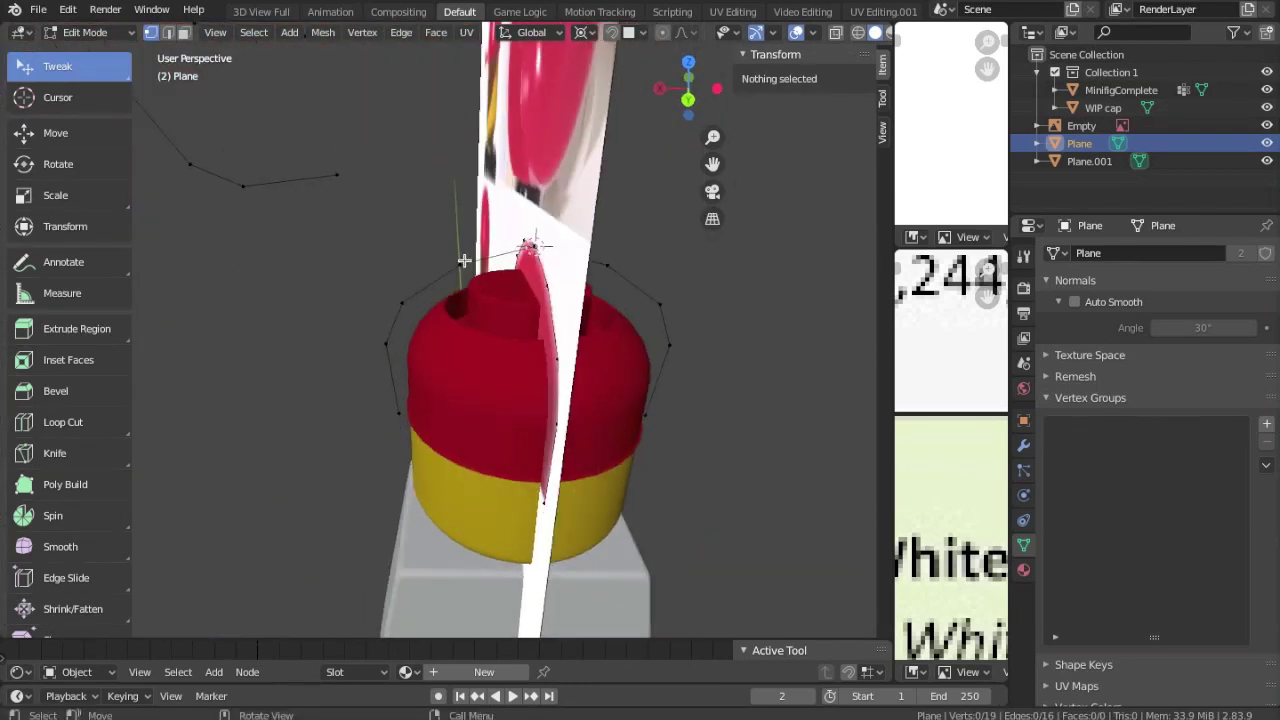
Step: Select the cap's whole edge strip and subdivide it
key("KP_7")
left_click(459, 410, "ctrl")
key("KP_3")
scroll(478, 400, "up", 4)
key("ctrl+Tab")
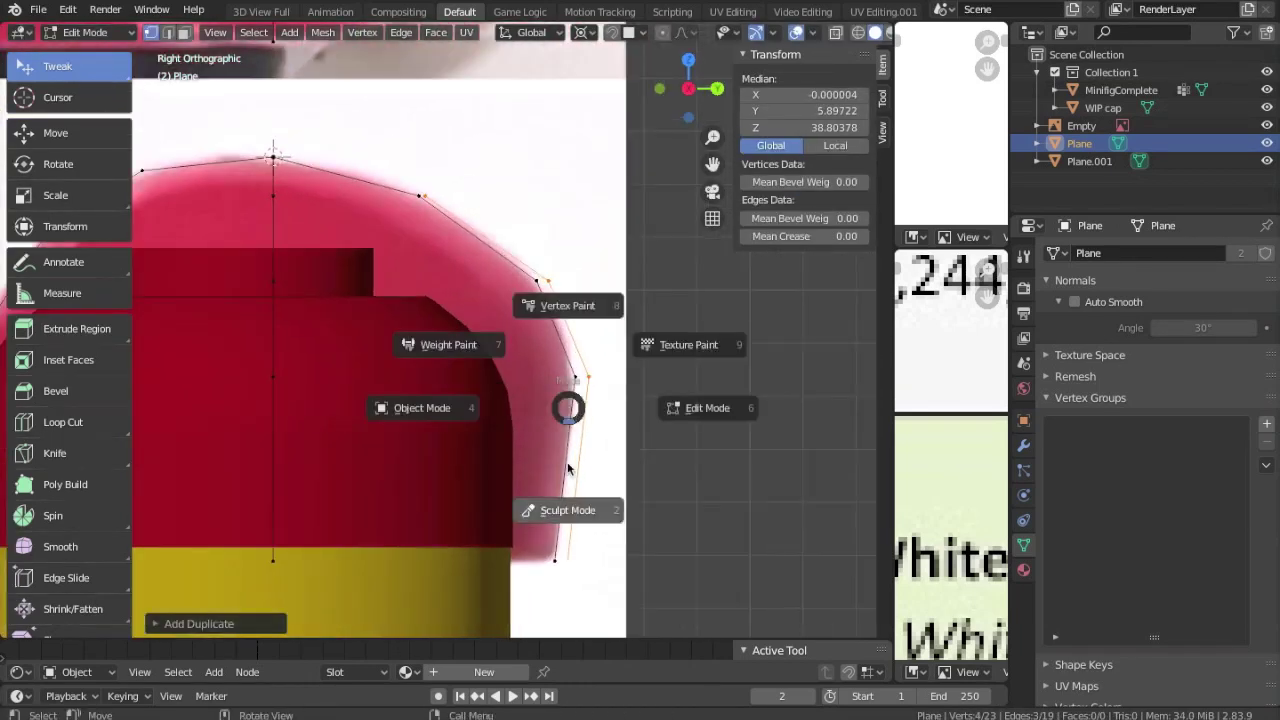
key("ctrl+l")
scroll(588, 430, "up", 1)
left_click(401, 32)
left_click(430, 118)
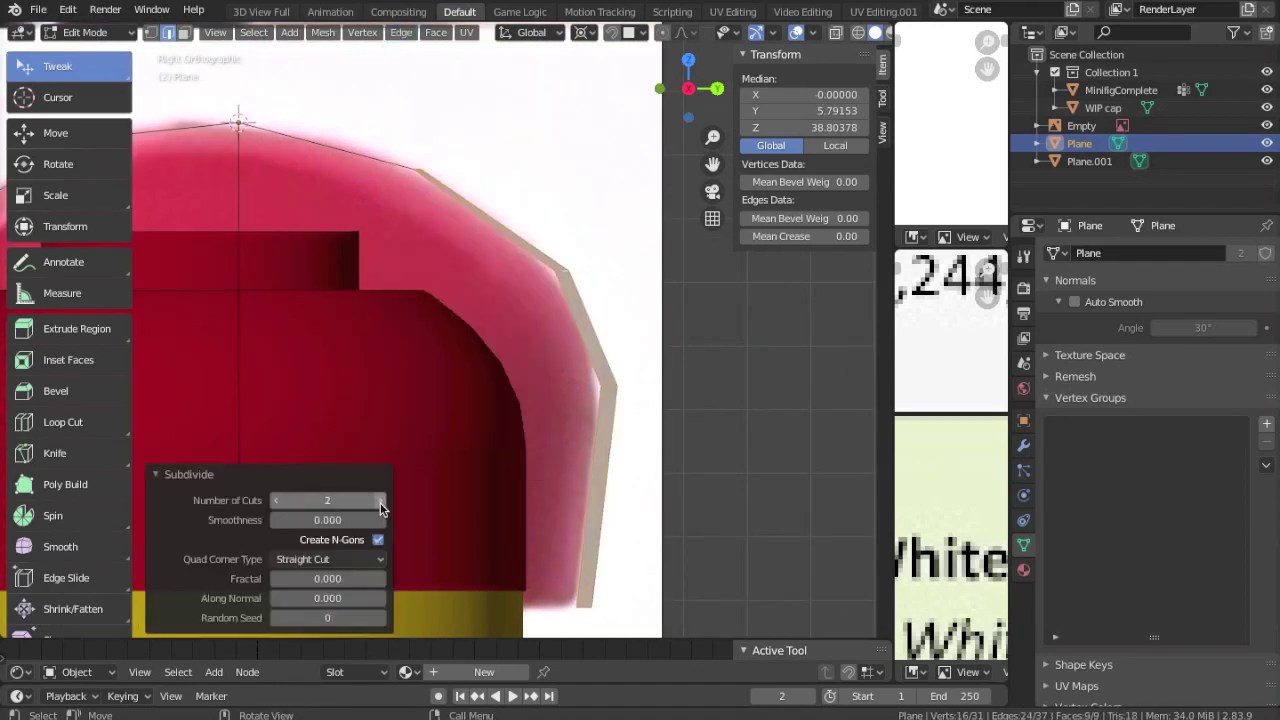
scroll(630, 446, "up", 1)
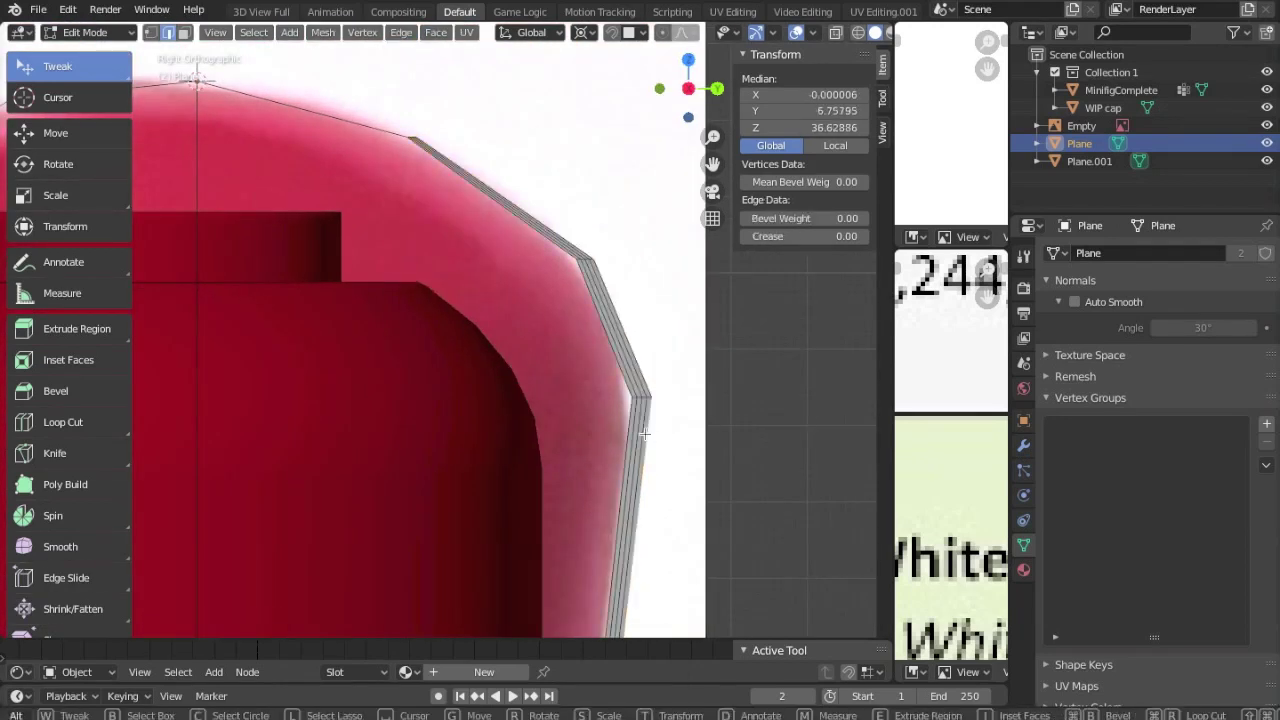
Step: Rotate the new strip's vertices into place over the cap
left_click(640, 428)
key("KP_7")
key("KP_3")
key("KP_7")
middle_click_drag(596, 368, 491, 343)
key("KP_7")
mouse_move(391, 294)
middle_mouse_down()
mouse_move(296, 221)
mouse_move(357, 206)
mouse_move(491, 334)
mouse_move(500, 388)
middle_mouse_up()
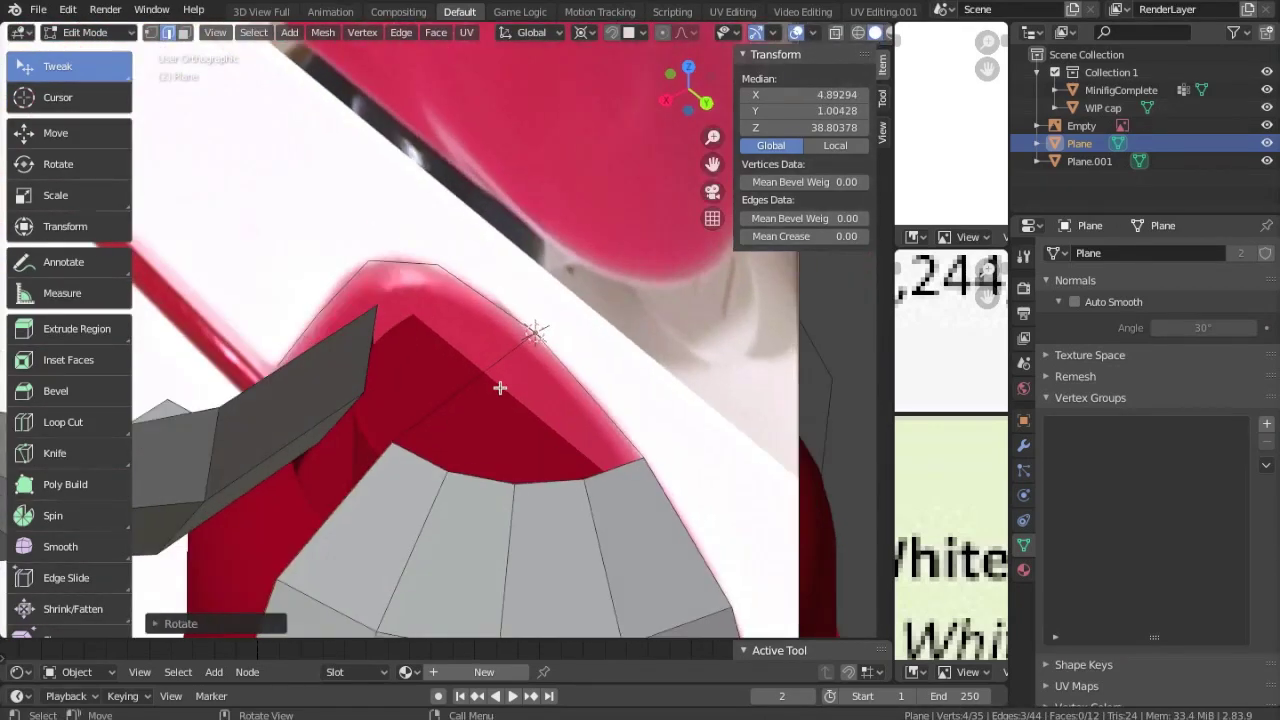
middle_click_drag(513, 436, 557, 386)
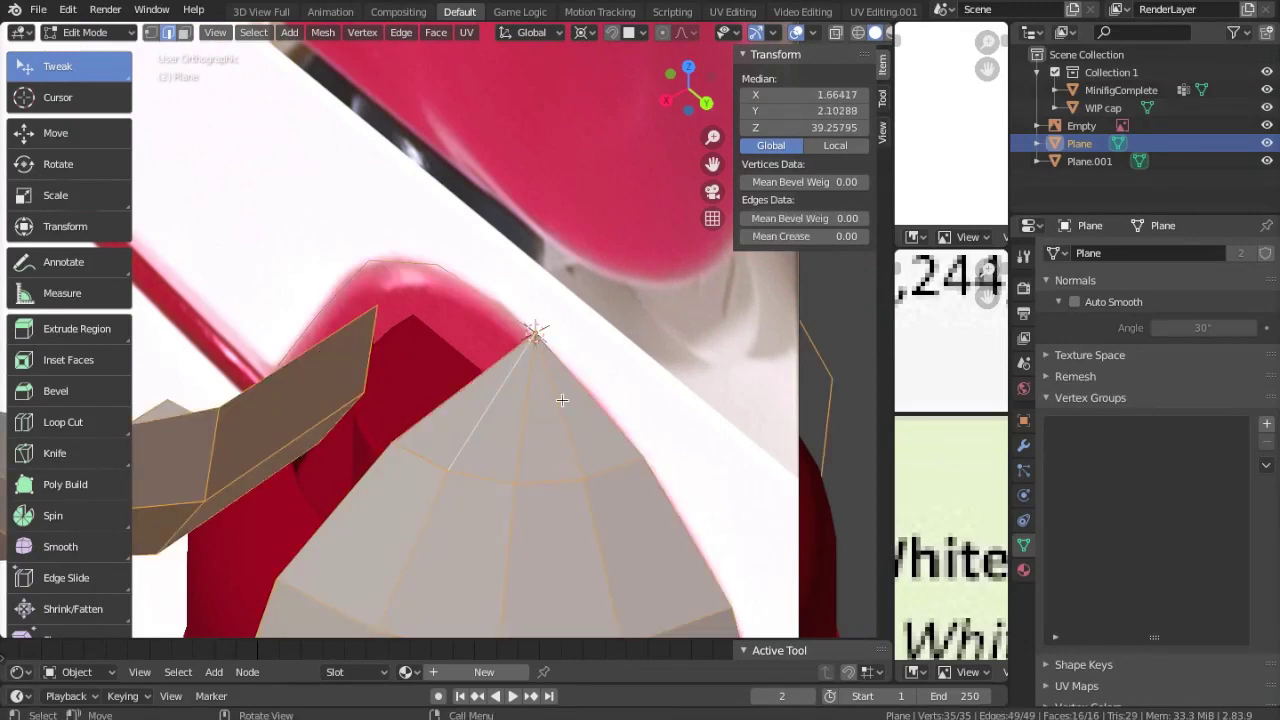
key("Tab")
mouse_move(614, 351)
middle_mouse_down()
mouse_move(669, 351)
mouse_move(622, 367)
mouse_move(560, 330)
middle_mouse_up()
key("Tab")
Step: Merge overlapping vertices by distance across the whole cap mesh
key("a")
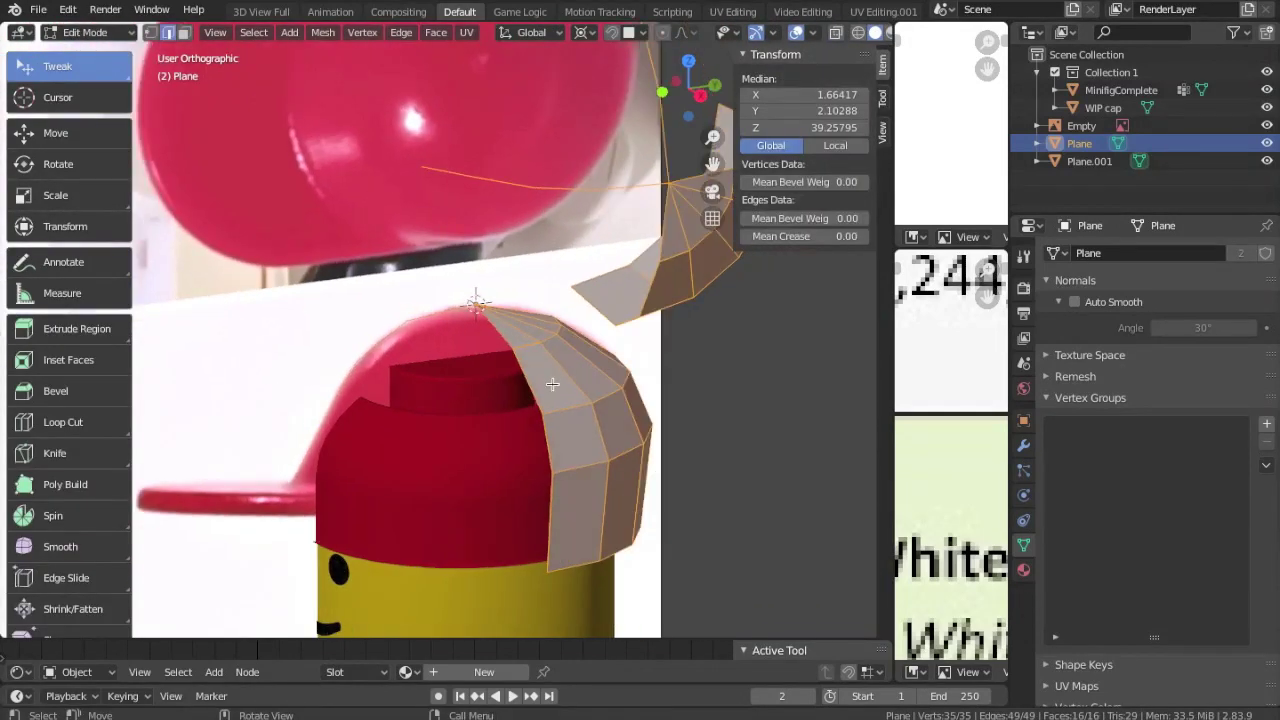
left_click(362, 32)
left_click(528, 220)
mouse_move(155, 630)
middle_mouse_down()
mouse_move(392, 410)
mouse_move(463, 411)
middle_mouse_up()
key("Tab")
key("Tab")
Step: Duplicate a single vertex at the top of the cap
left_click(530, 578)
key("KP_7")
key("KP_3")
key("shift+d")
Step: With see-through display on, select a path of vertices across the cap shell
scroll(485, 468, "up", 3)
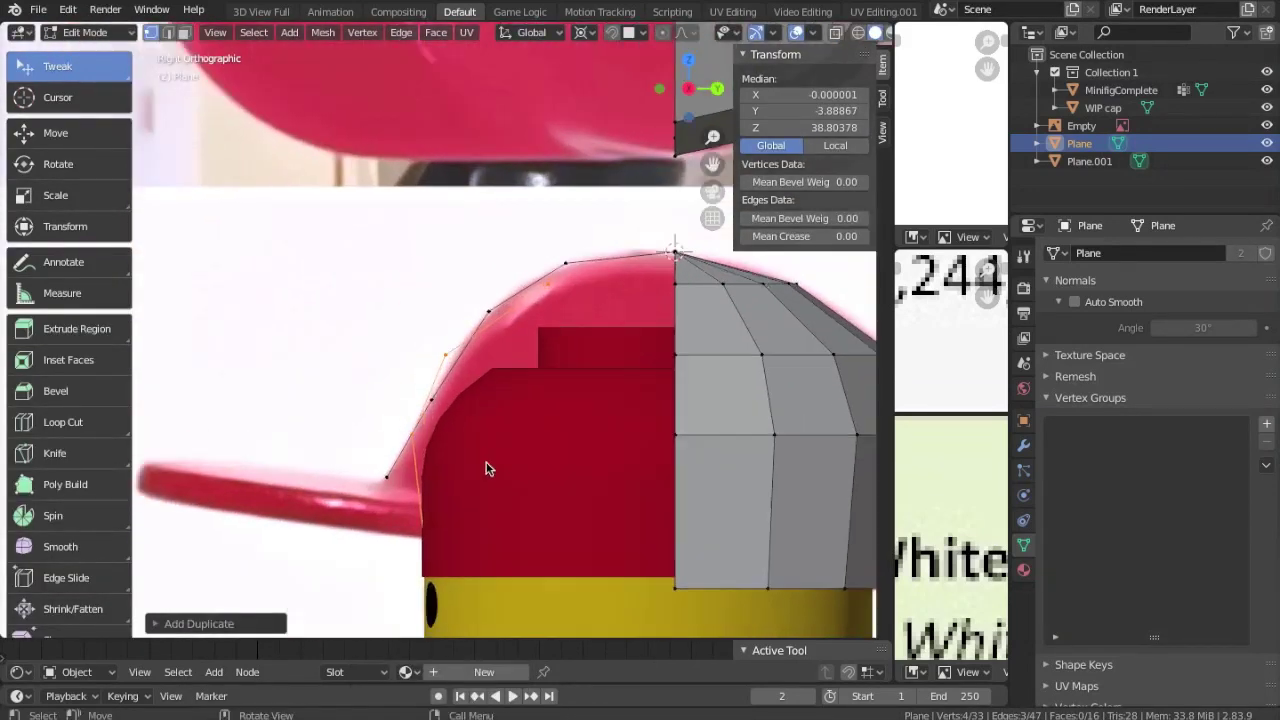
key("alt+z")
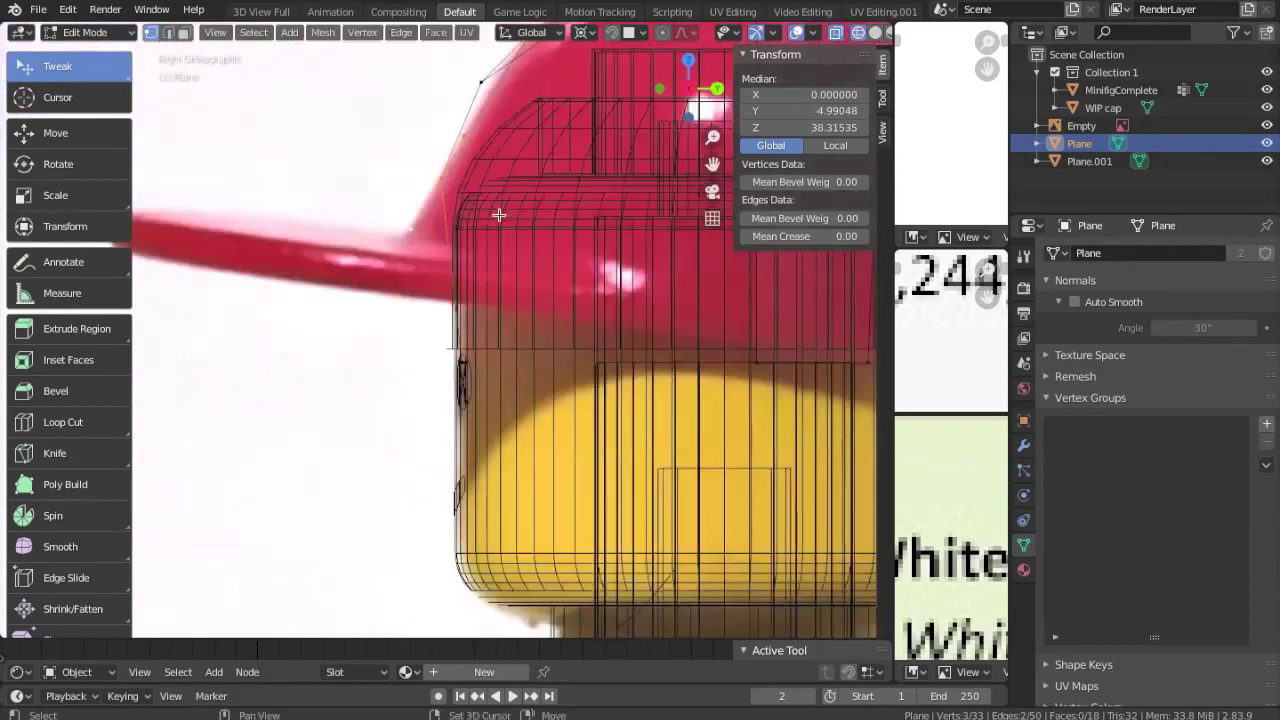
scroll(503, 350, "down", 3)
scroll(503, 340, "down", 2)
key("a")
key("alt+a")
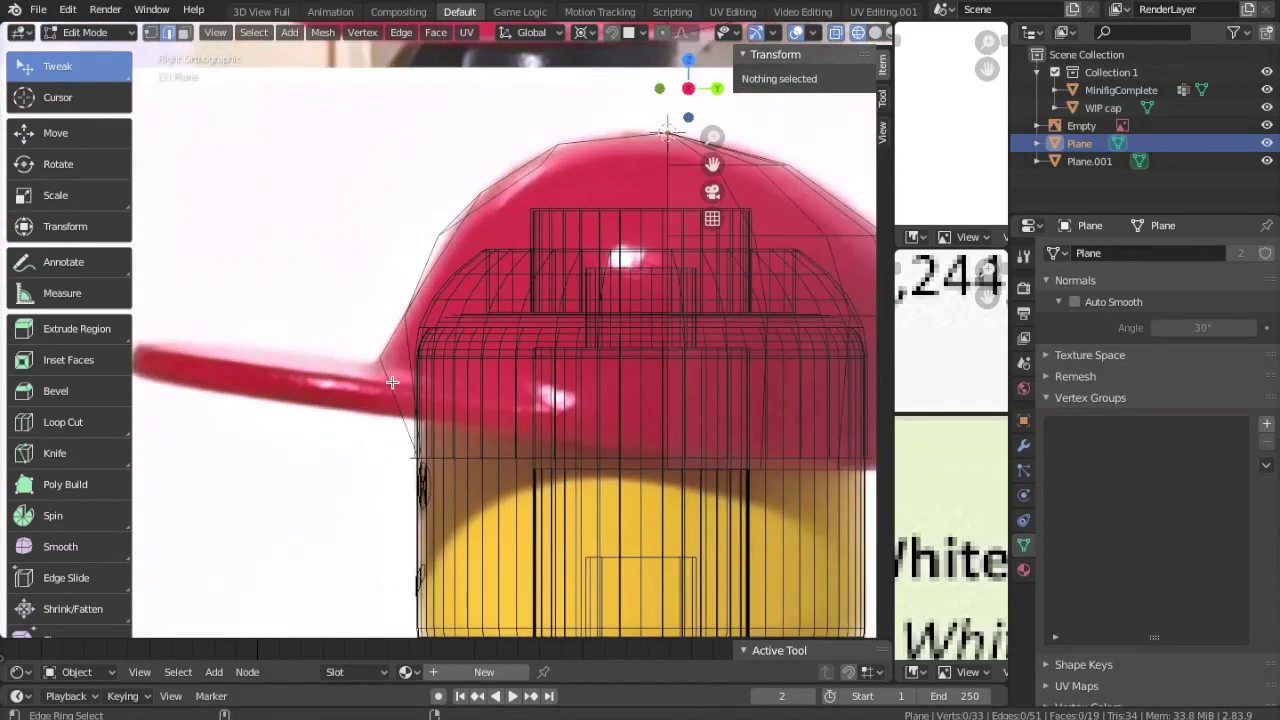
mouse_move(407, 361)
middle_mouse_down()
mouse_move(524, 149)
mouse_move(417, 215)
middle_mouse_up()
key("alt+z")
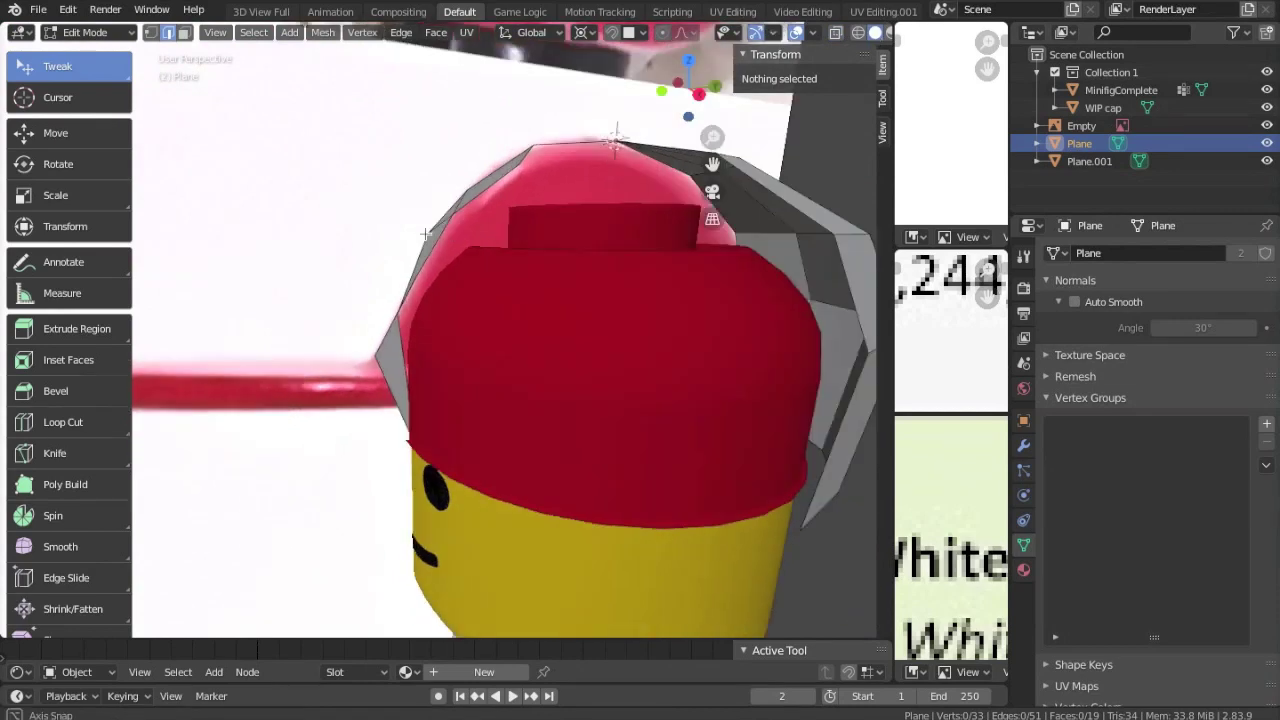
left_click(528, 227)
key("alt+z")
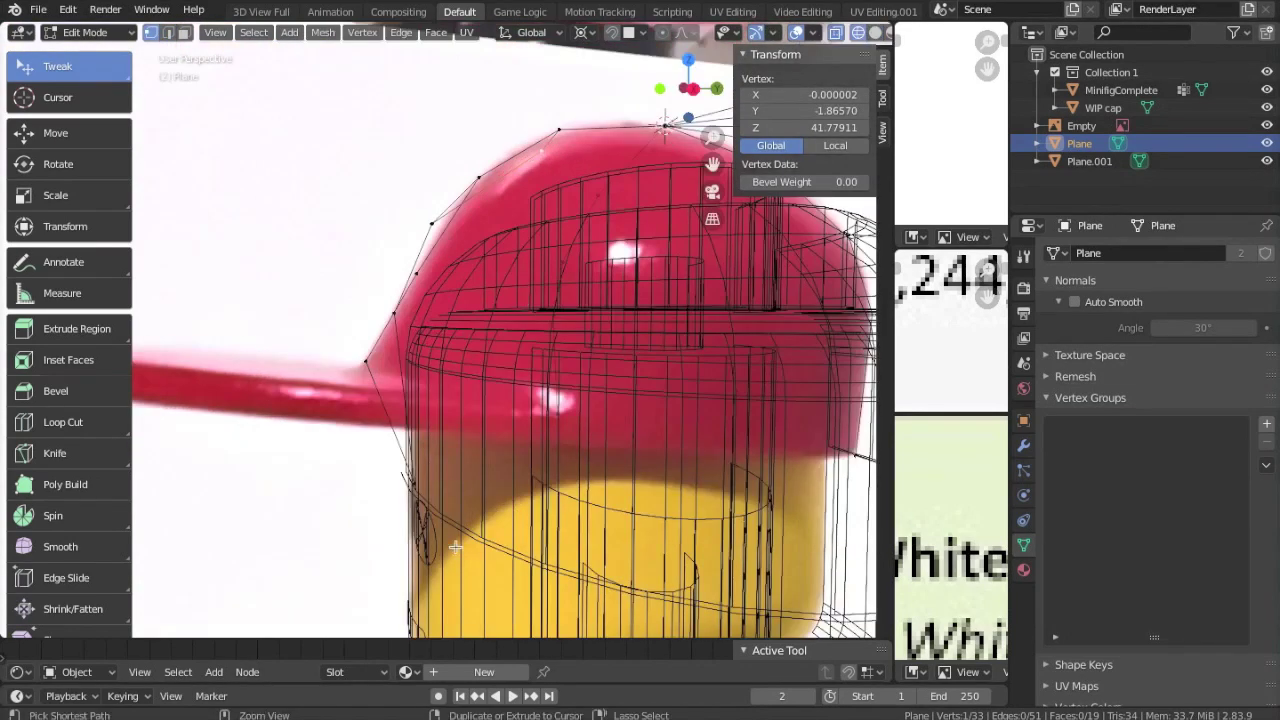
left_click(495, 443, "ctrl")
Step: Subdivide the selected edges from the top view
key("KP_7")
key("r")
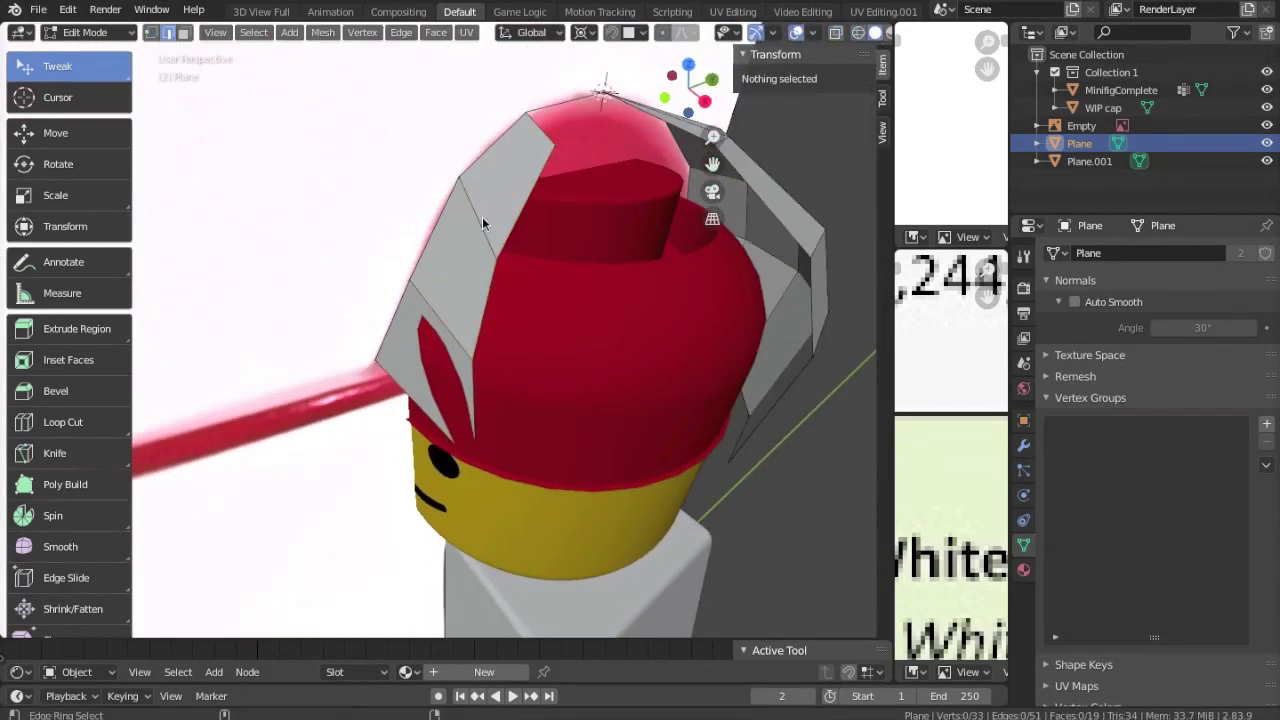
key("ctrl+e")
left_click(440, 131)
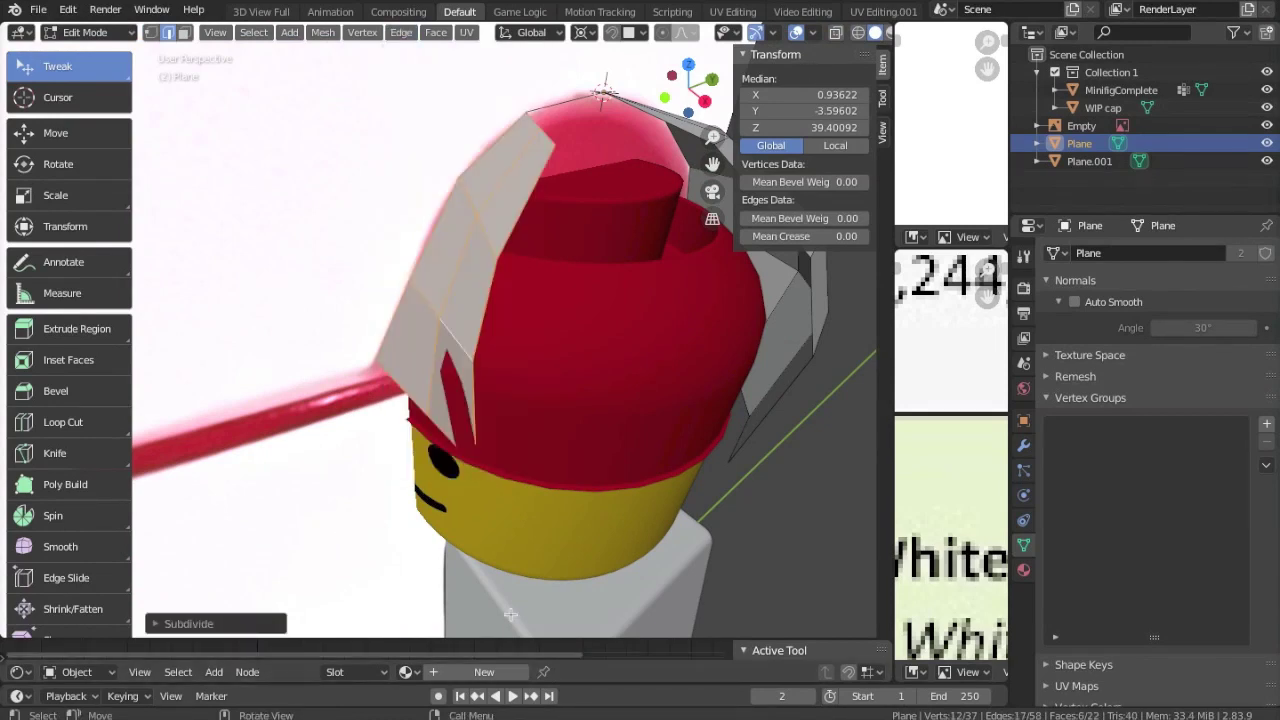
left_click(200, 622)
left_click(160, 474)
Step: Select one edge loop of the cap and rotate it −45° in top view
middle_click_drag(403, 369, 469, 270)
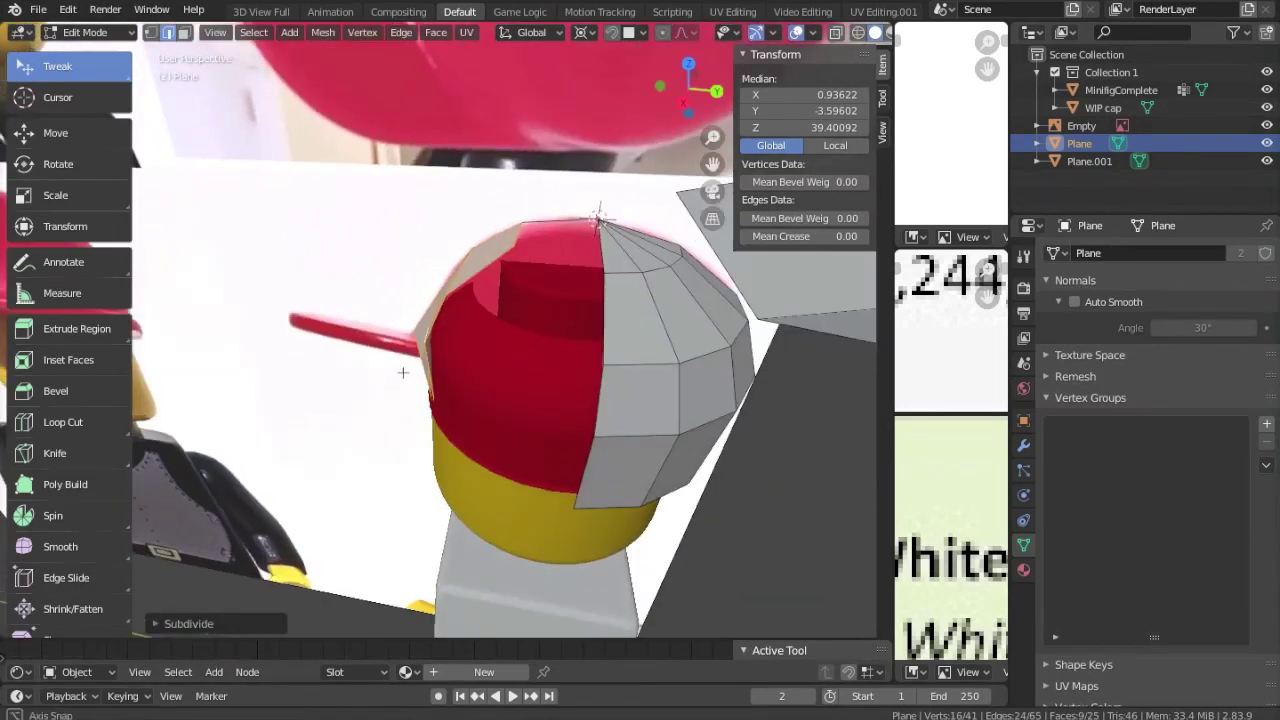
left_click(469, 270, "alt")
key("KP_7")
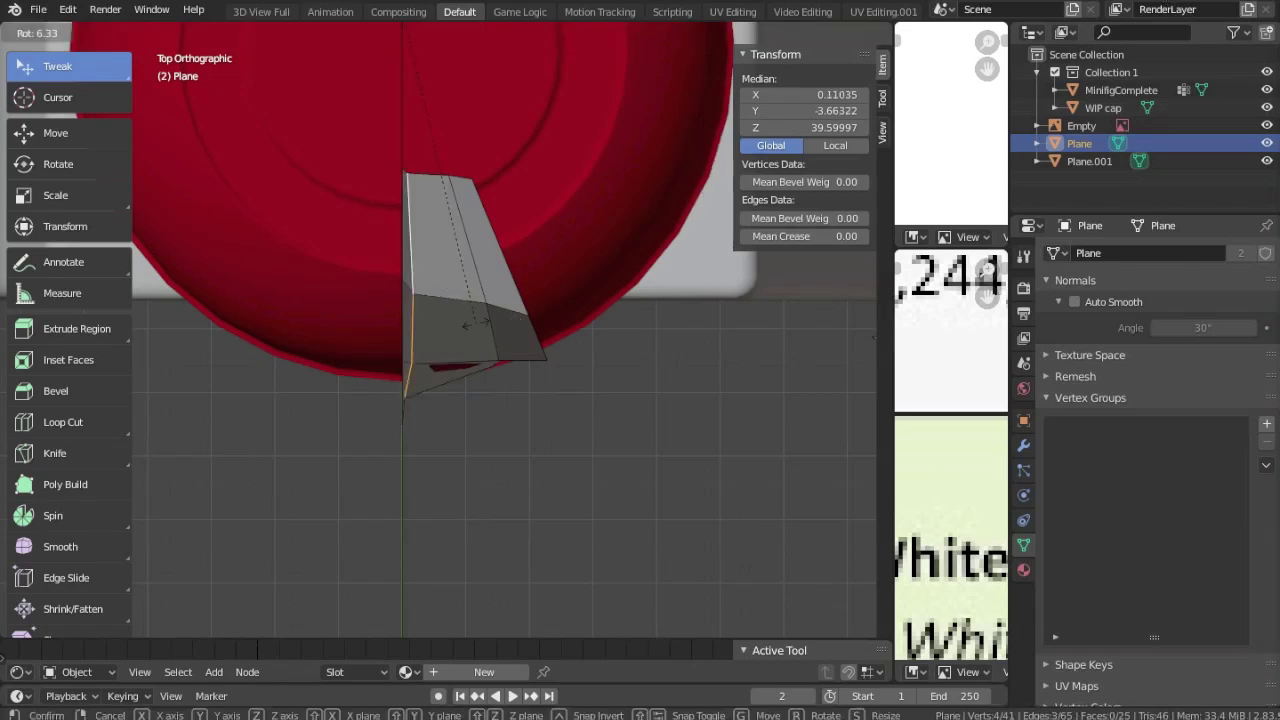
key("r")
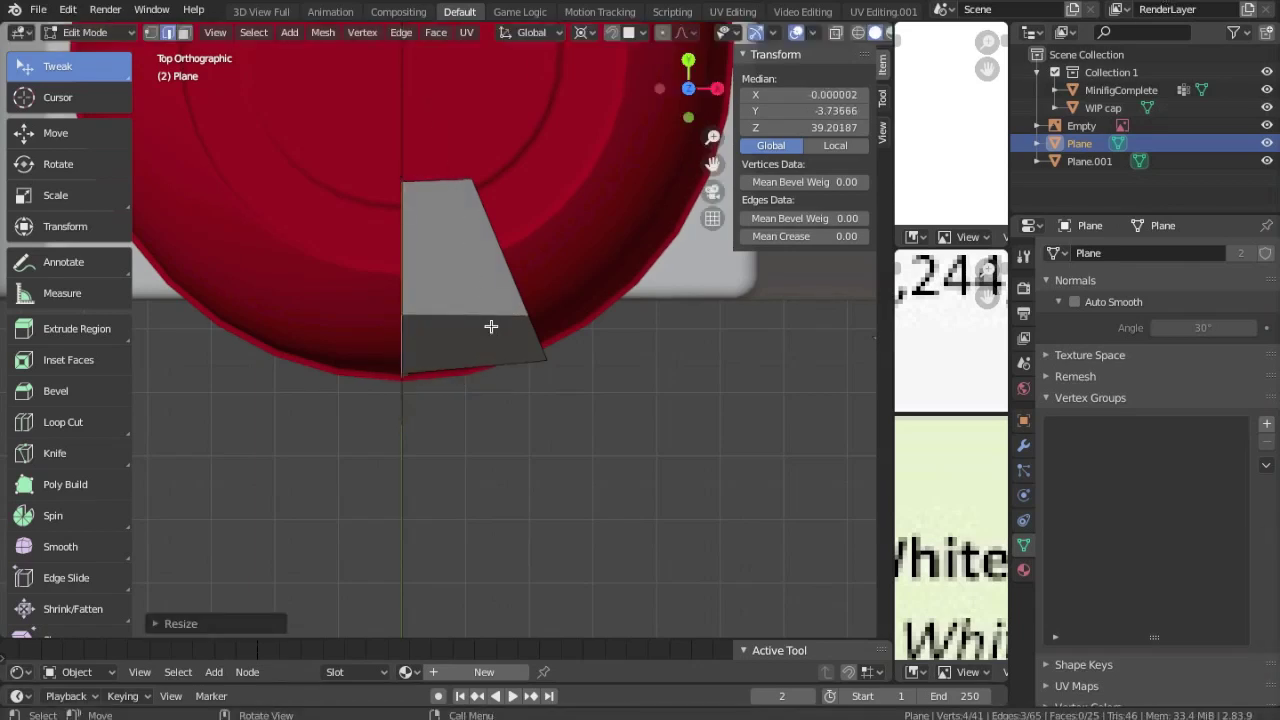
left_click(698, 222)
middle_click_drag(698, 222, 386, 337)
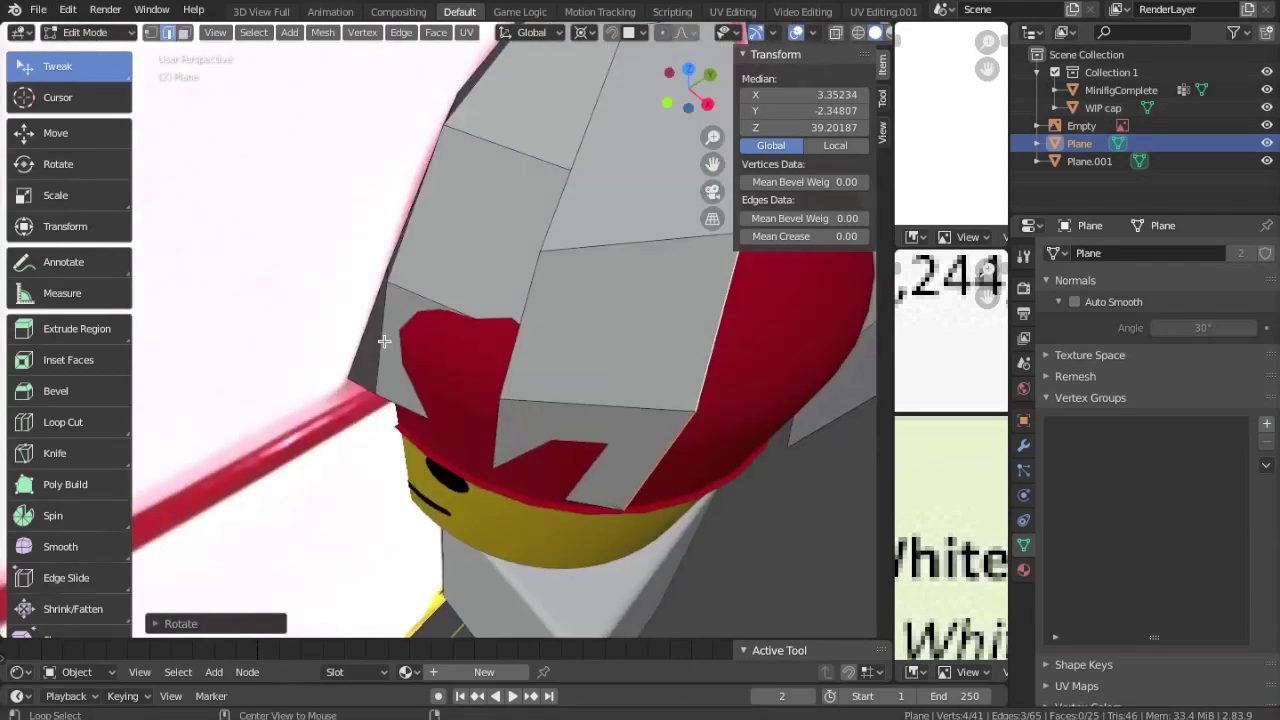
key("KP_7")
scroll(384, 341, "down", 3)
key("Return")
Step: Delete the stray vertices and bridge the two edge loops with faces
middle_click_drag(371, 423, 366, 268)
key("x")
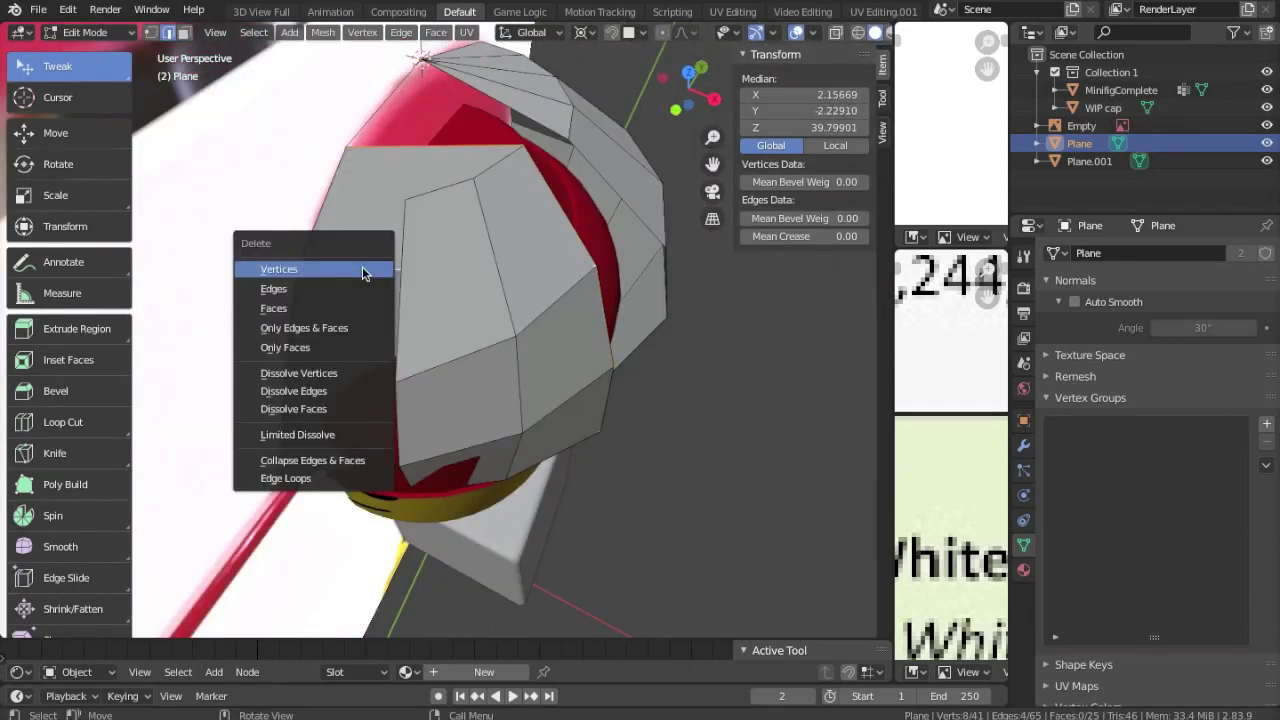
left_click(293, 330)
left_click(401, 32)
left_click(445, 77)
Step: From the side view, move vertices so the shell fits the cap's front edge
mouse_move(445, 77)
middle_mouse_down()
mouse_move(480, 236)
mouse_move(543, 286)
middle_mouse_up()
key("KP_3")
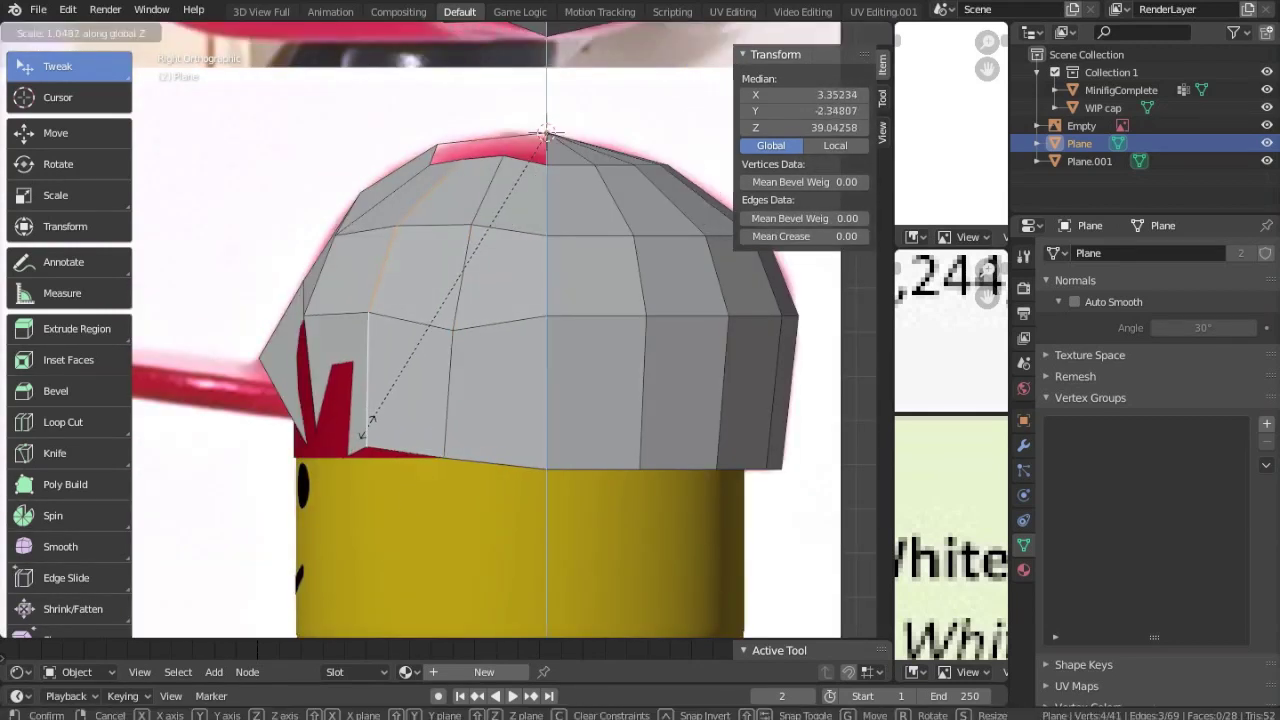
scroll(443, 163, "down", 1)
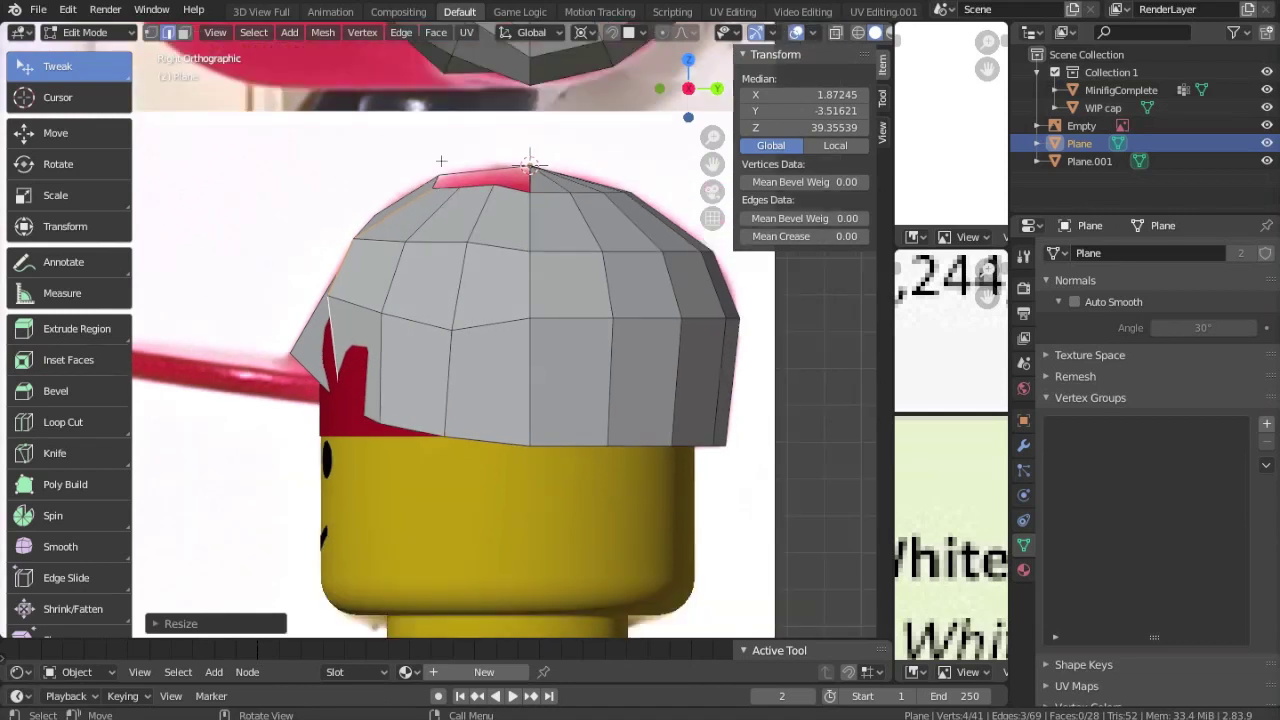
right_click(473, 176)
key("g")
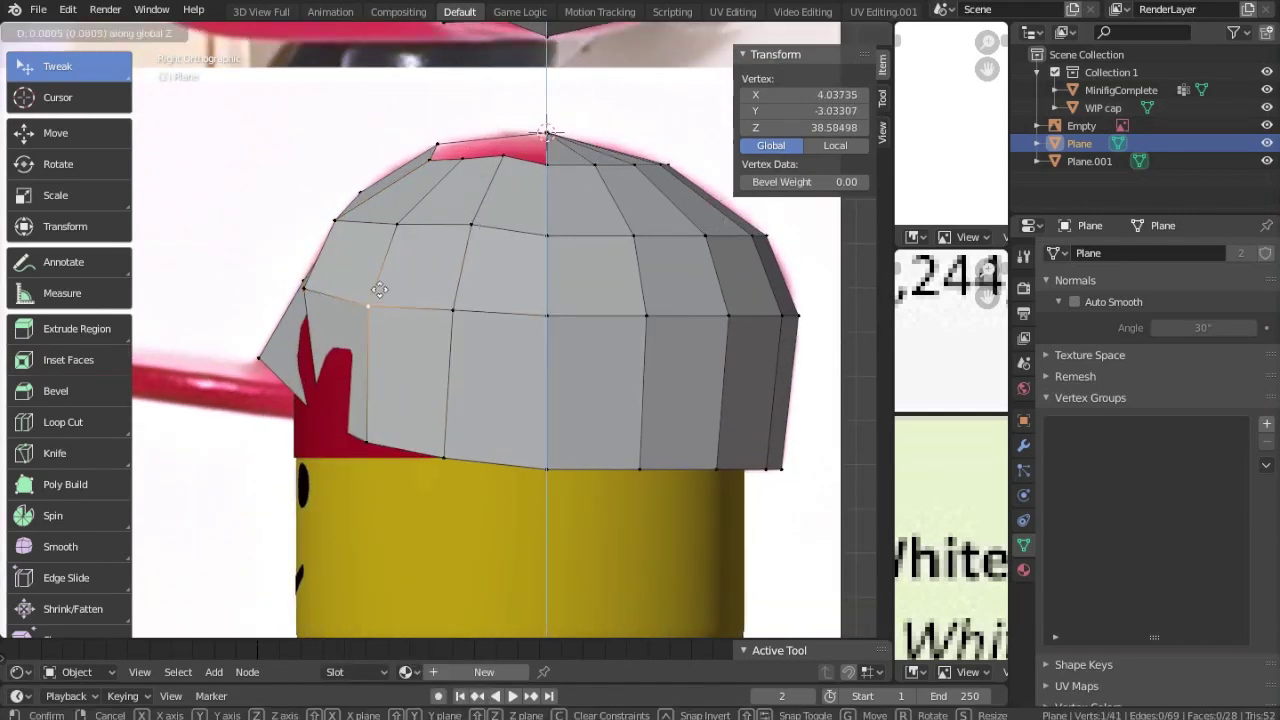
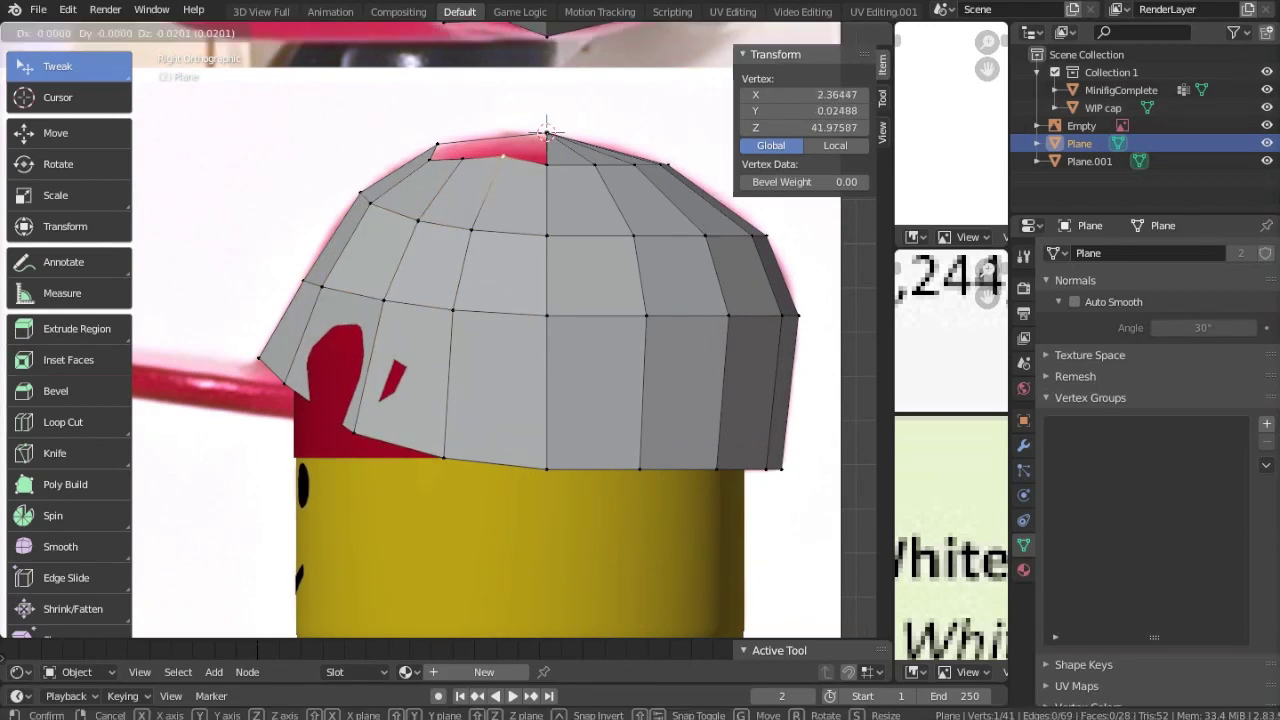
Step: Slide a cap vertex into place and snap the 3D cursor to the cap's top vertex
left_click(461, 166)
middle_click_drag(461, 166, 520, 300)
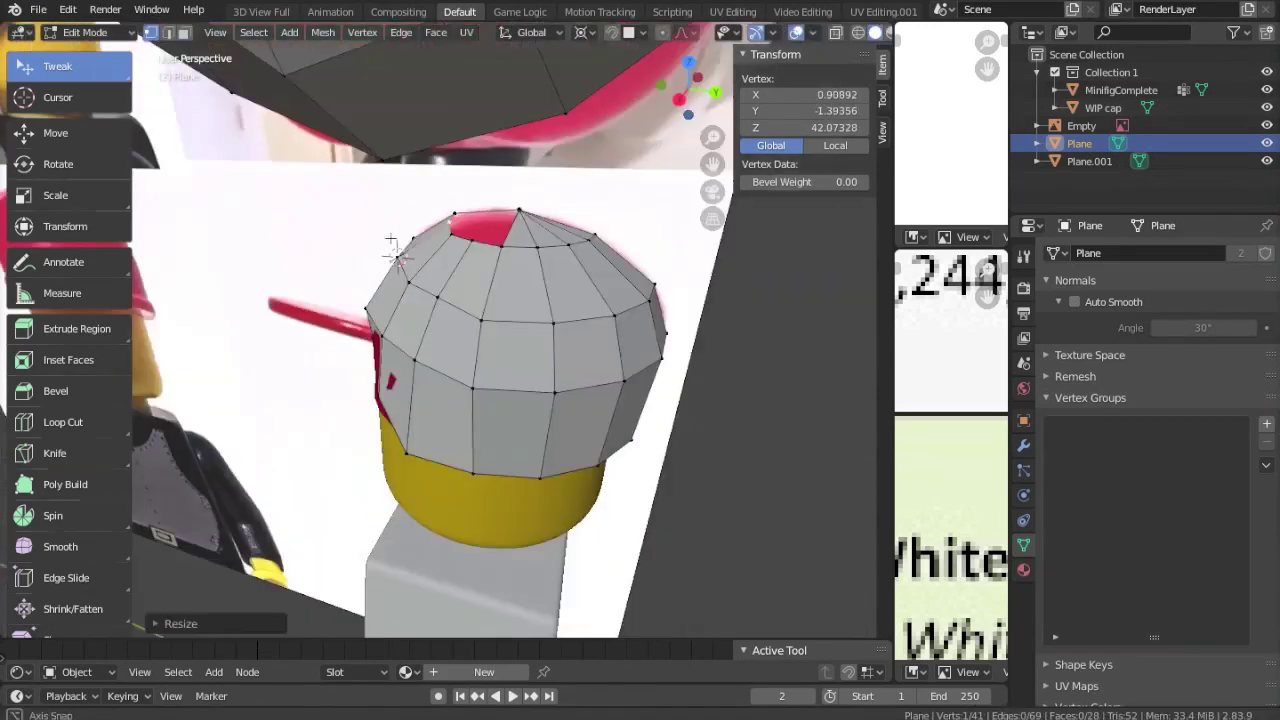
key("g")
key("Escape")
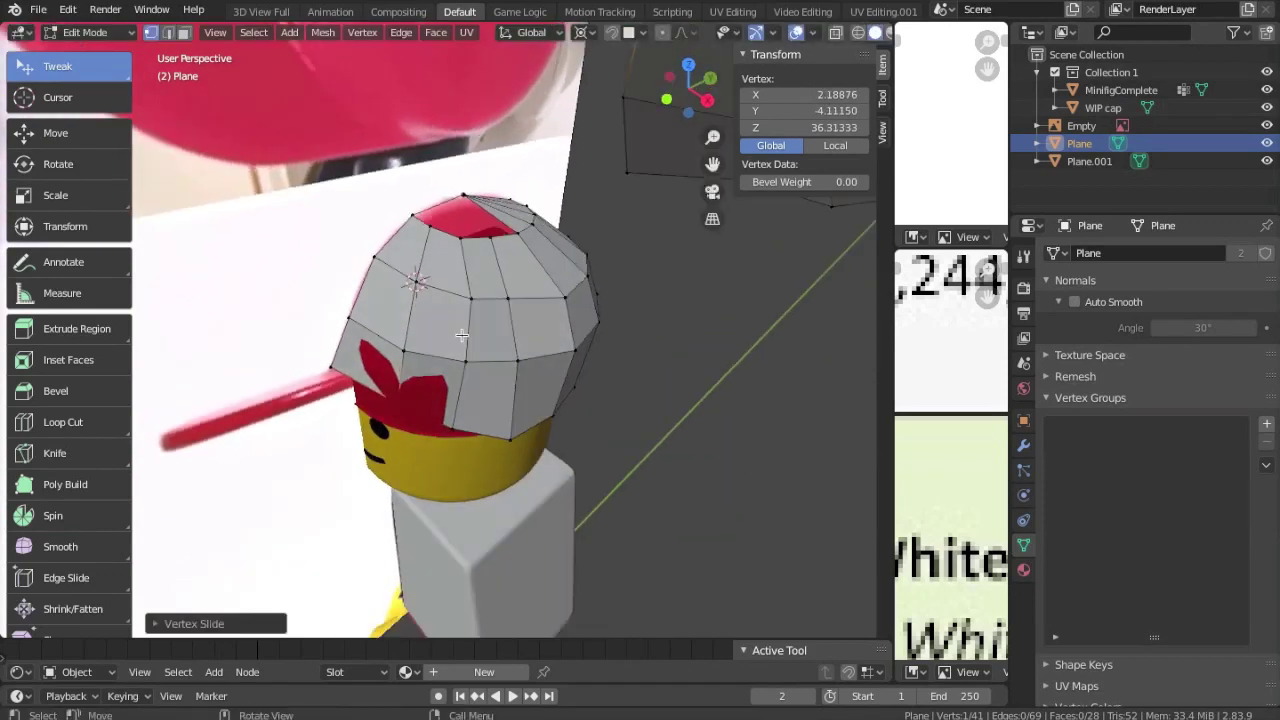
left_click(500, 175)
mouse_move(486, 409)
middle_mouse_down()
mouse_move(500, 175)
mouse_move(414, 220)
middle_mouse_up()
right_click(500, 175, "shift")
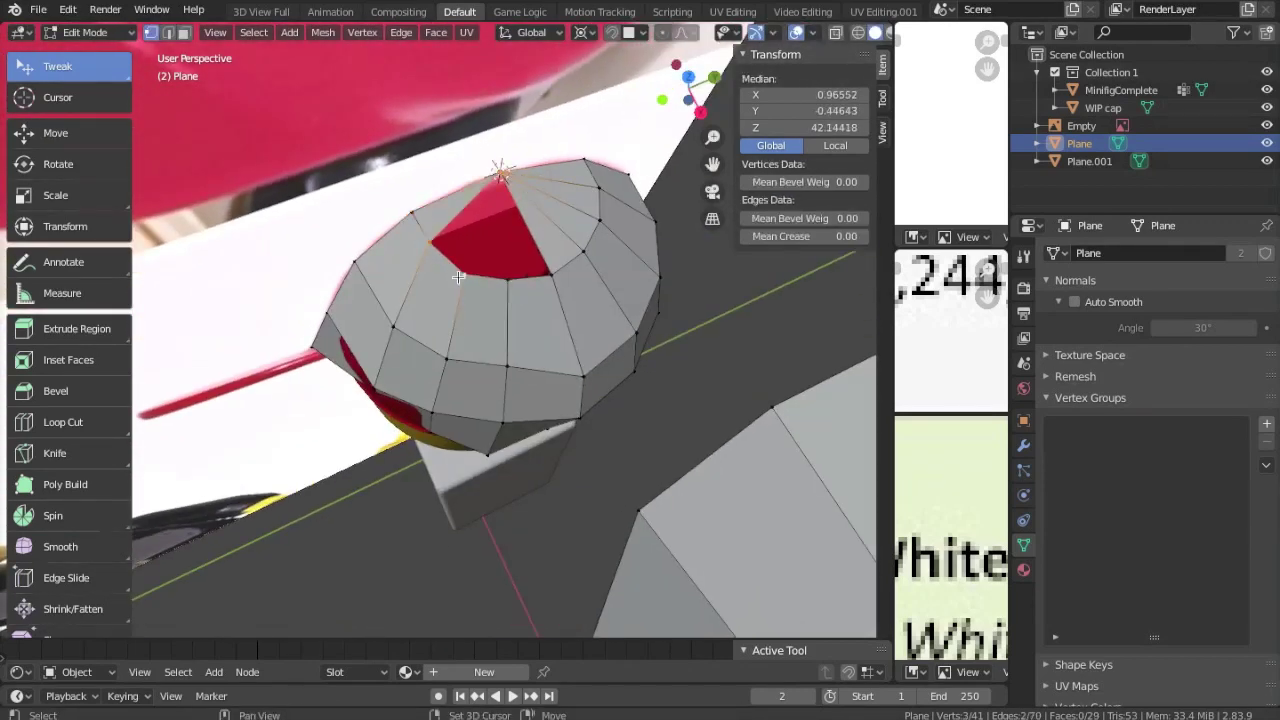
key("Tab")
mouse_move(546, 265)
middle_mouse_down()
mouse_move(547, 173)
mouse_move(587, 213)
middle_mouse_up()
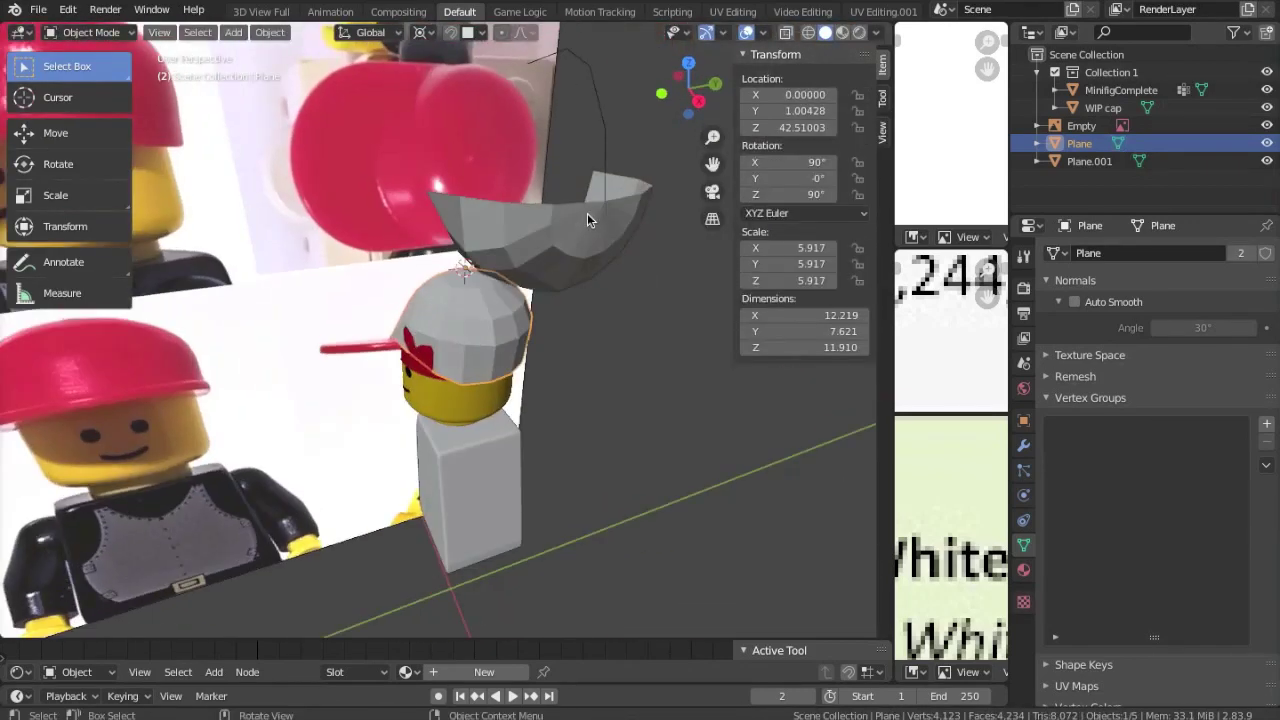
Step: Isolate the cap and merge its overlapping vertices with Merge by Distance
key("KP_Divide")
middle_click_drag(569, 291, 309, 274)
key("Tab")
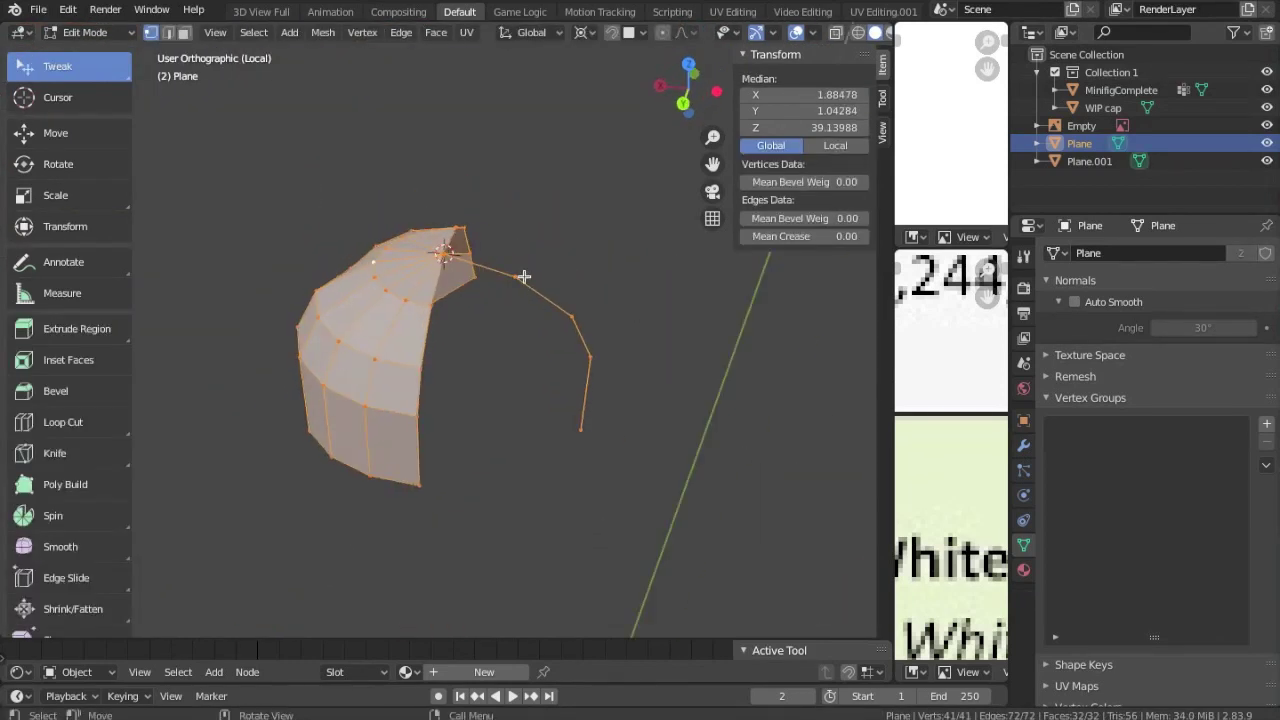
left_click(322, 35)
left_click(508, 223)
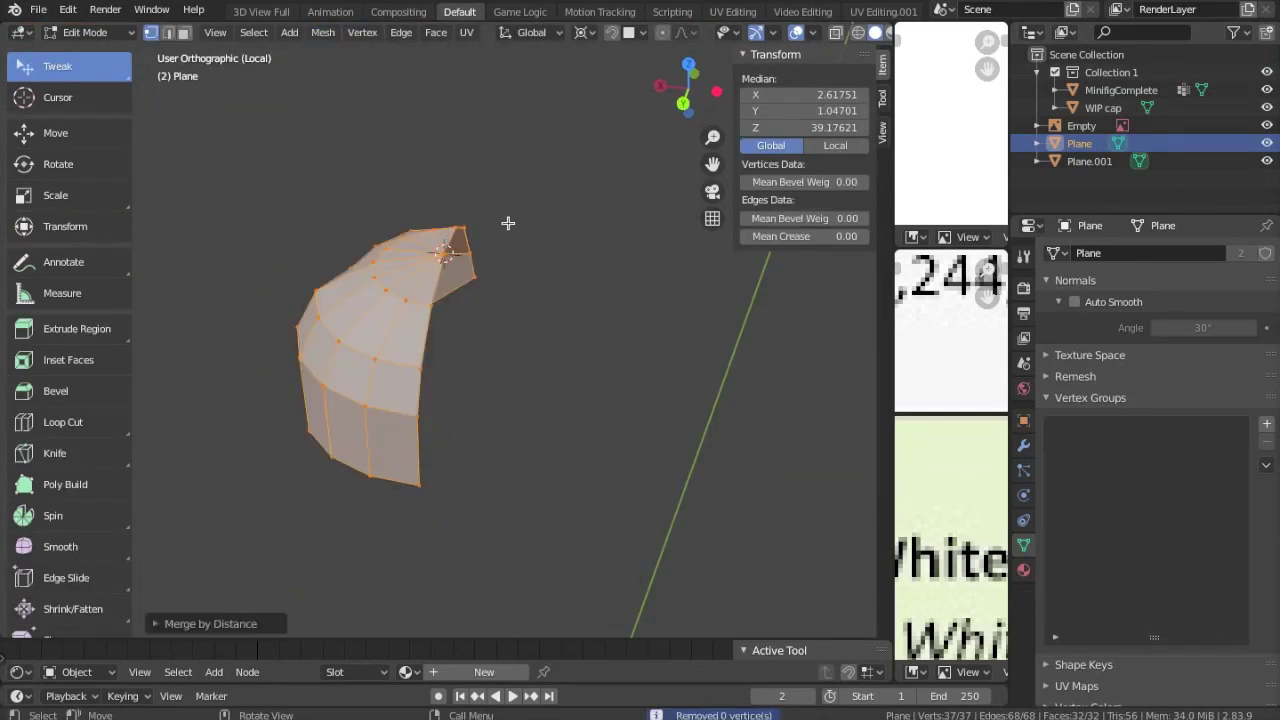
key("alt+a")
middle_click_drag(158, 577, 303, 251)
Step: In Top view, in wireframe, pull the cap's outer rim vertices and edges outward to follow the reference
key("KP_7")
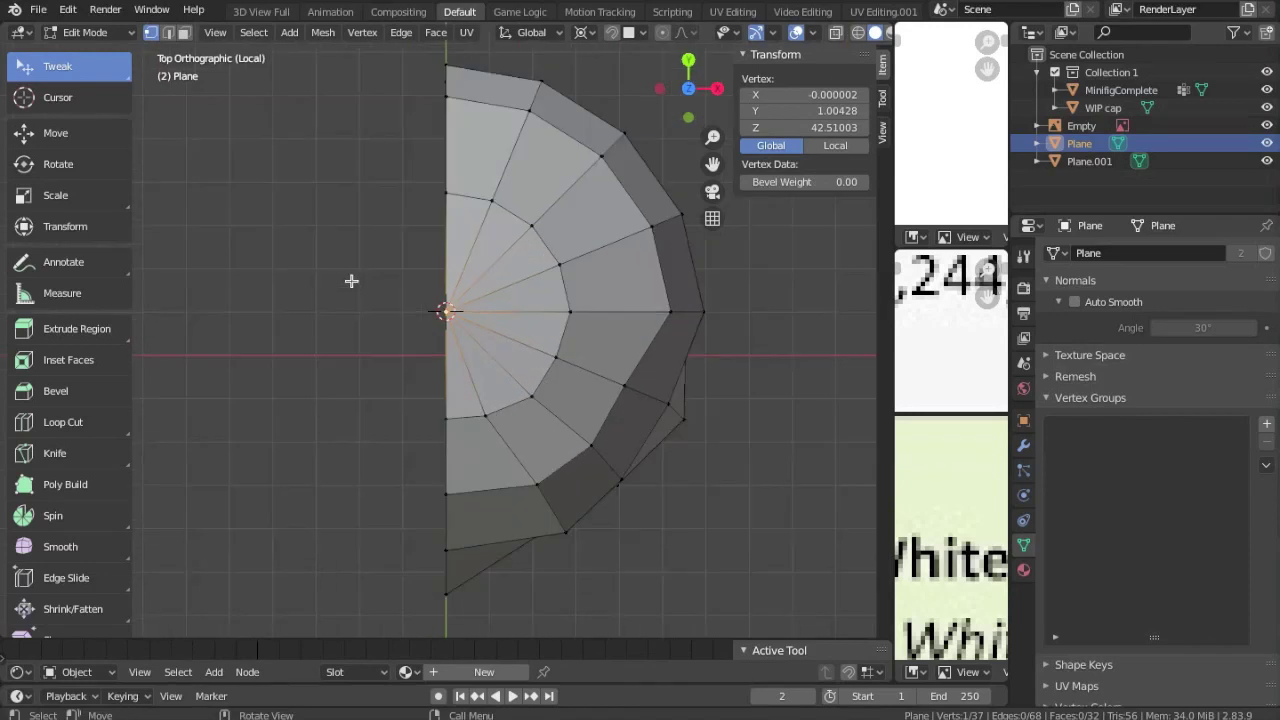
left_click_drag(590, 362, 611, 363)
left_click_drag(519, 433, 568, 410)
scroll(597, 357, "down", 1)
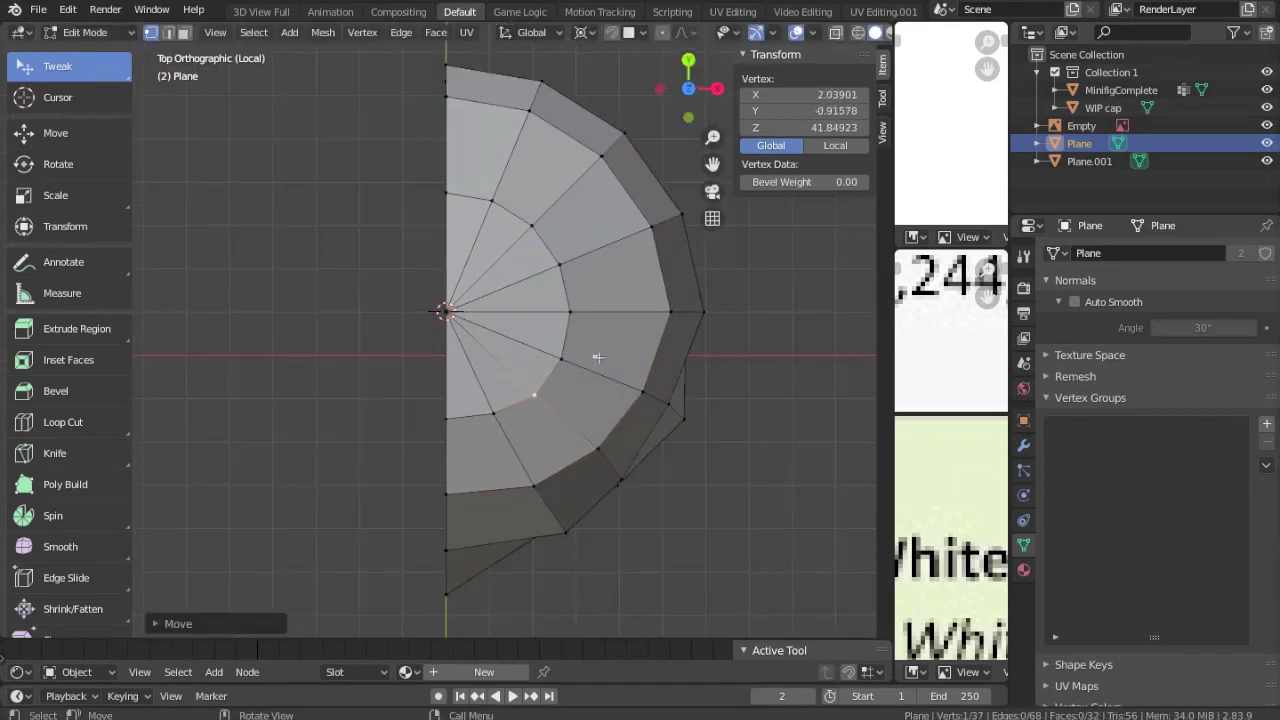
left_click_drag(549, 540, 547, 533)
key("shift+z")
left_click_drag(670, 230, 673, 224)
left_click_drag(618, 148, 676, 228)
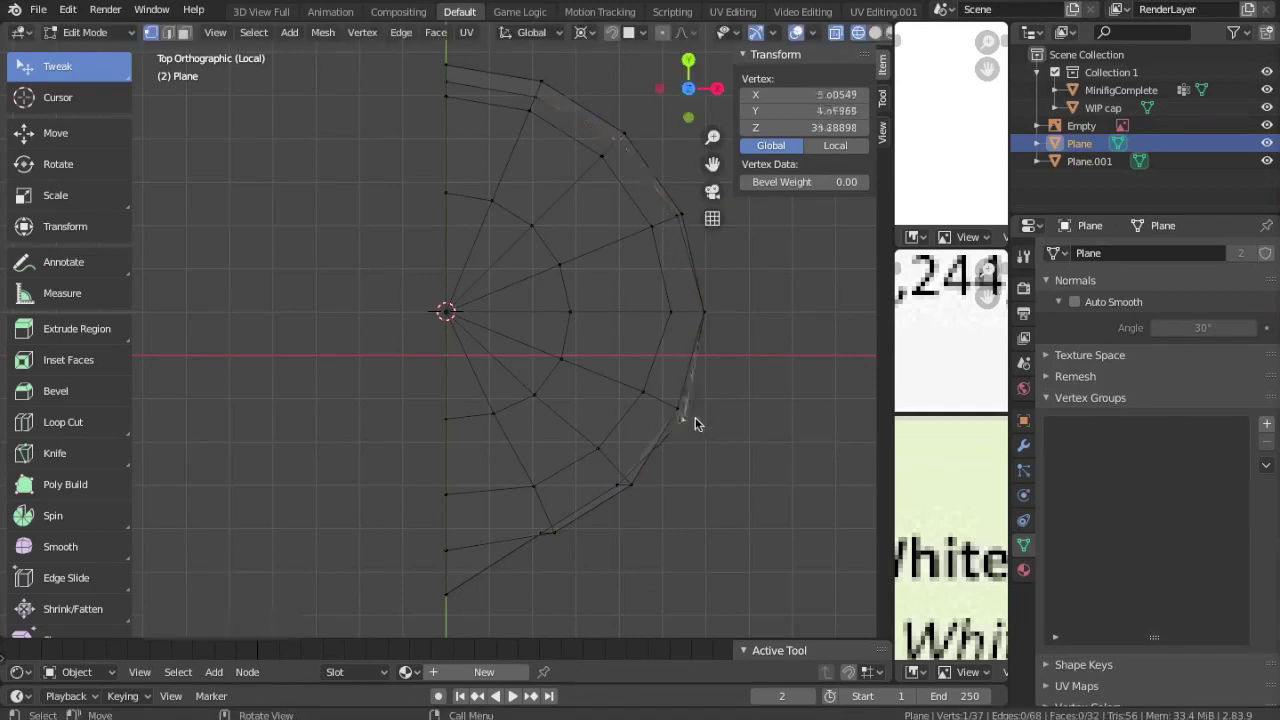
left_click_drag(553, 535, 566, 542)
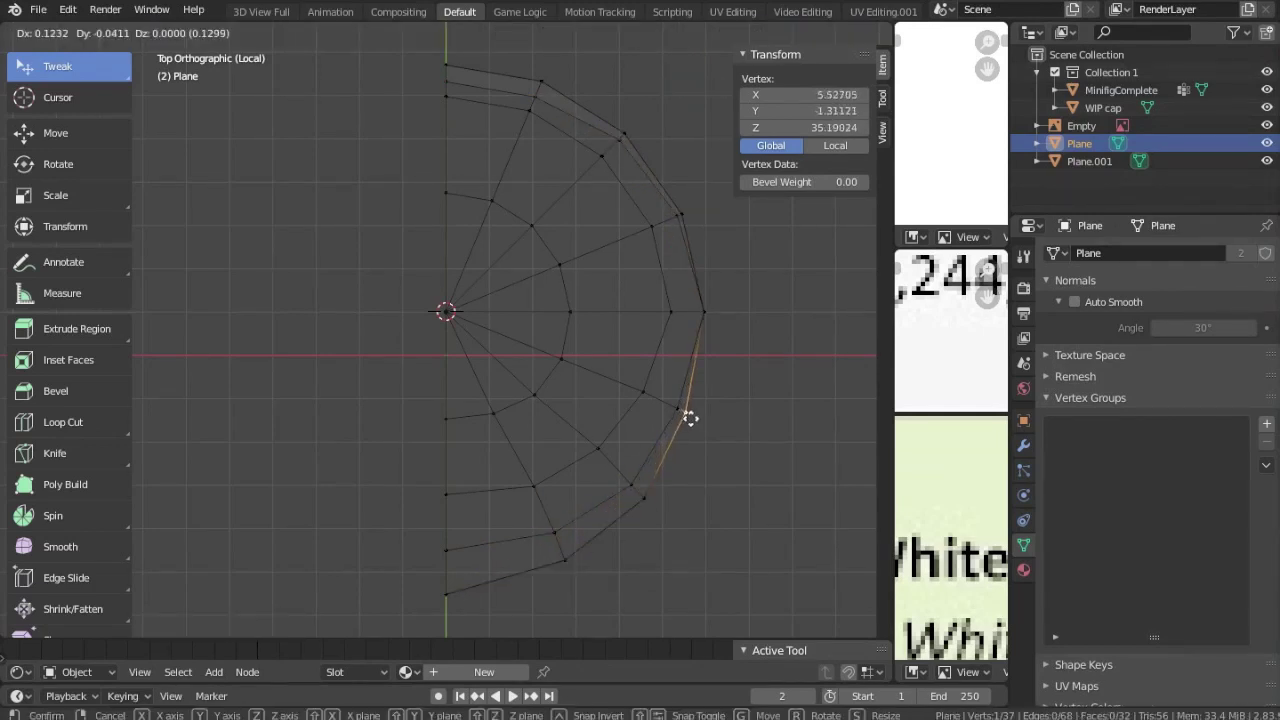
left_click_drag(712, 336, 707, 329)
Step: Lower the rim vertex in Right view and save the file as baseballcap02.blend
key("KP_3")
left_click_drag(281, 453, 281, 450)
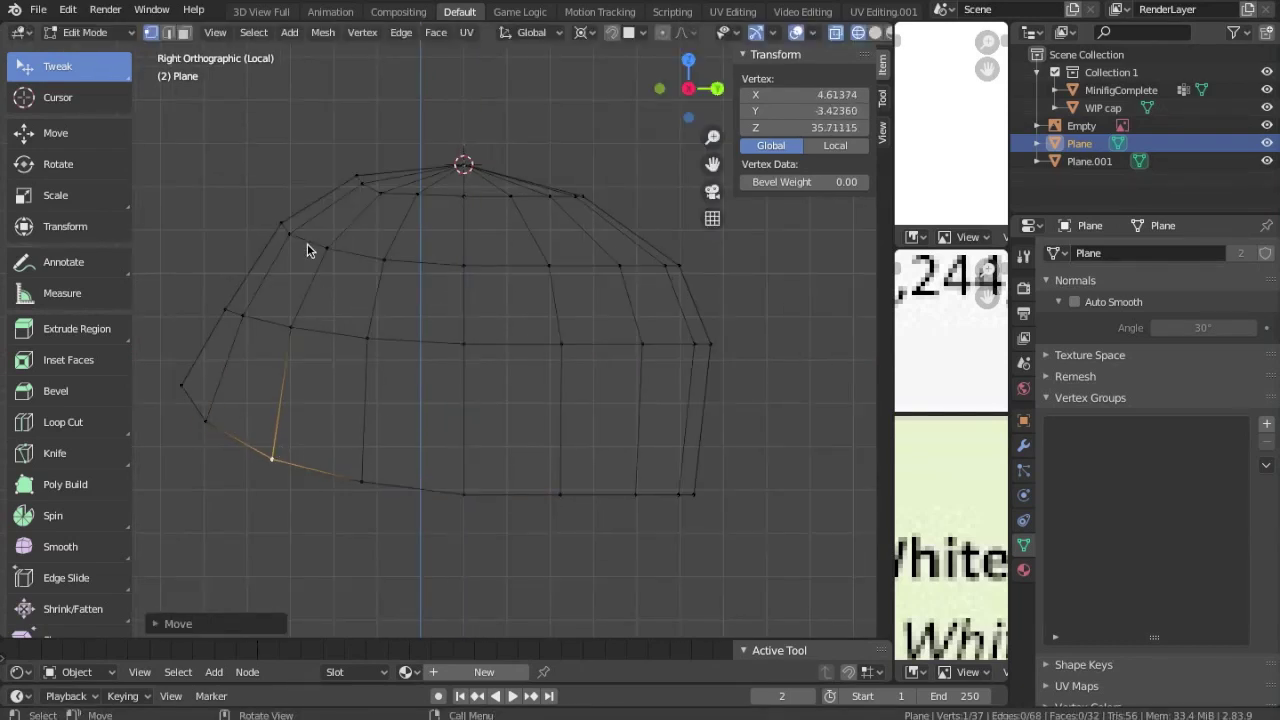
scroll(320, 280, "down", 2)
key("Tab")
middle_click_drag(307, 319, 391, 343)
key("shift+z")
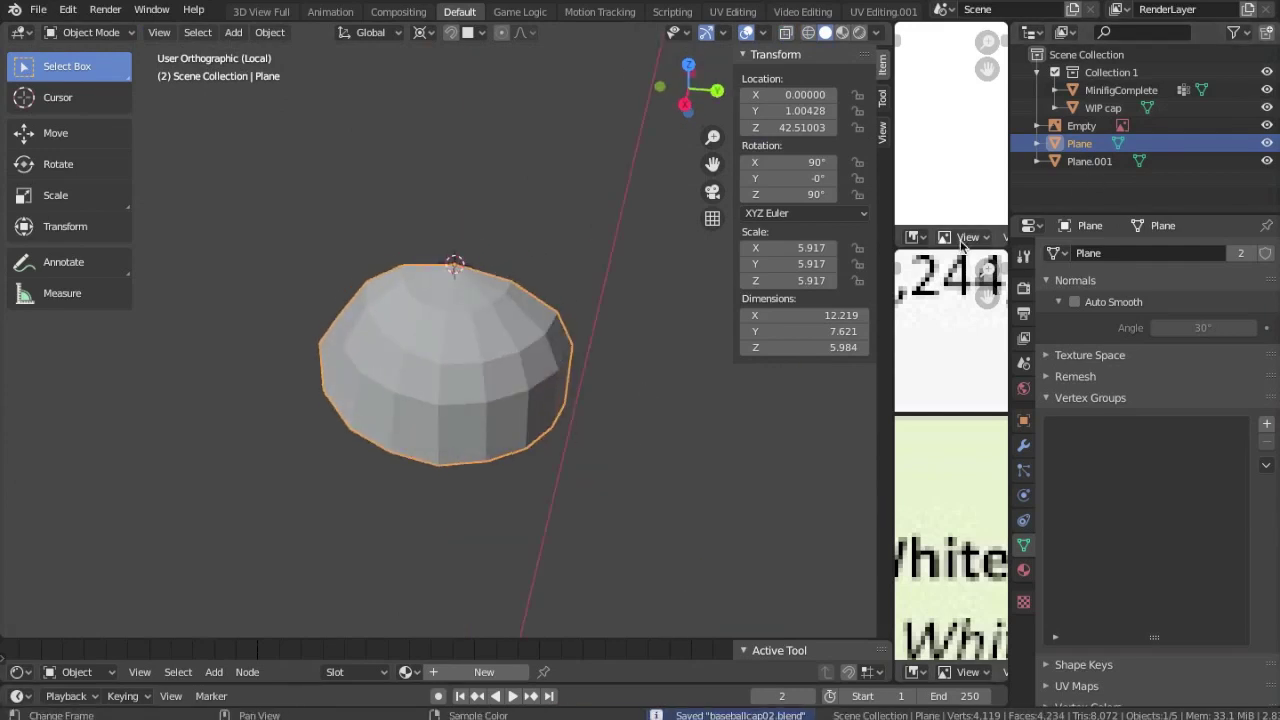
Step: Apply rotation and scale to the isolated cap with Ctrl+A
left_click(1023, 445)
left_click(1158, 253)
left_click(914, 431)
key("ctrl+a")
left_click(451, 369)
key("KP_Divide")
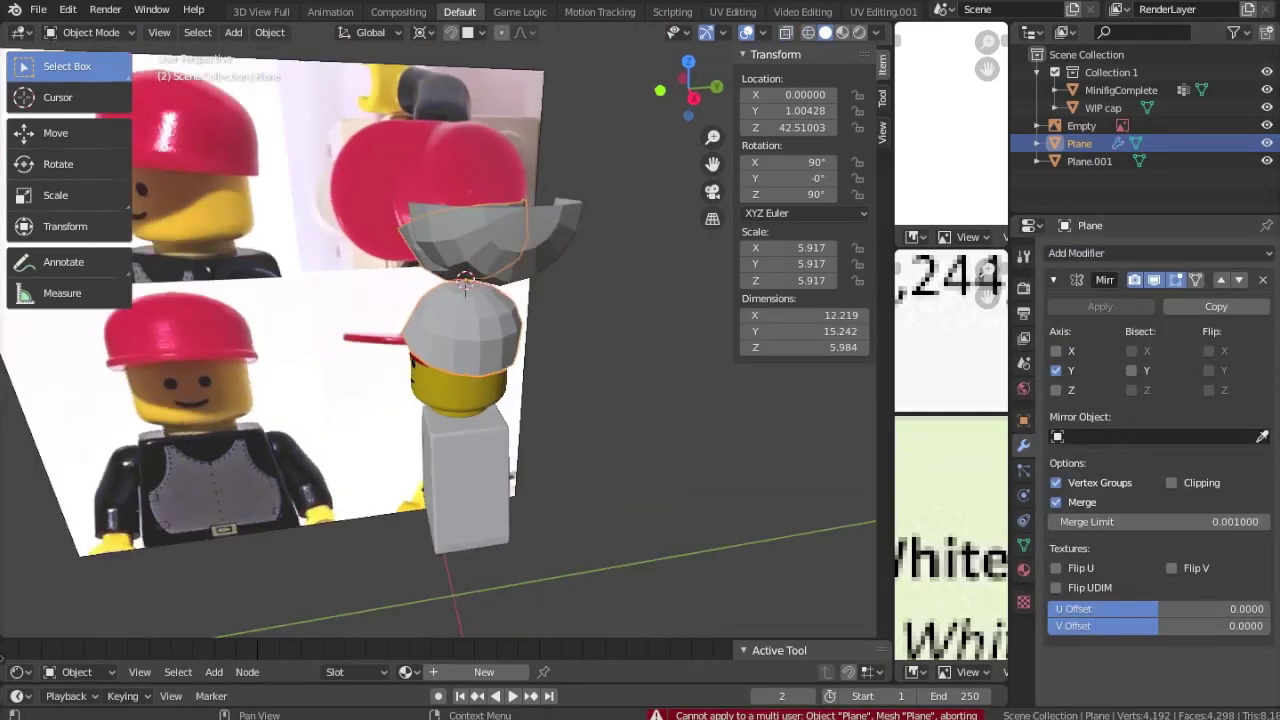
key("ctrl+a")
left_click(538, 357)
key("KP_Divide")
Step: Add a Mirror modifier and a level 1 Subdivision Surface to the cap
left_click(1158, 253)
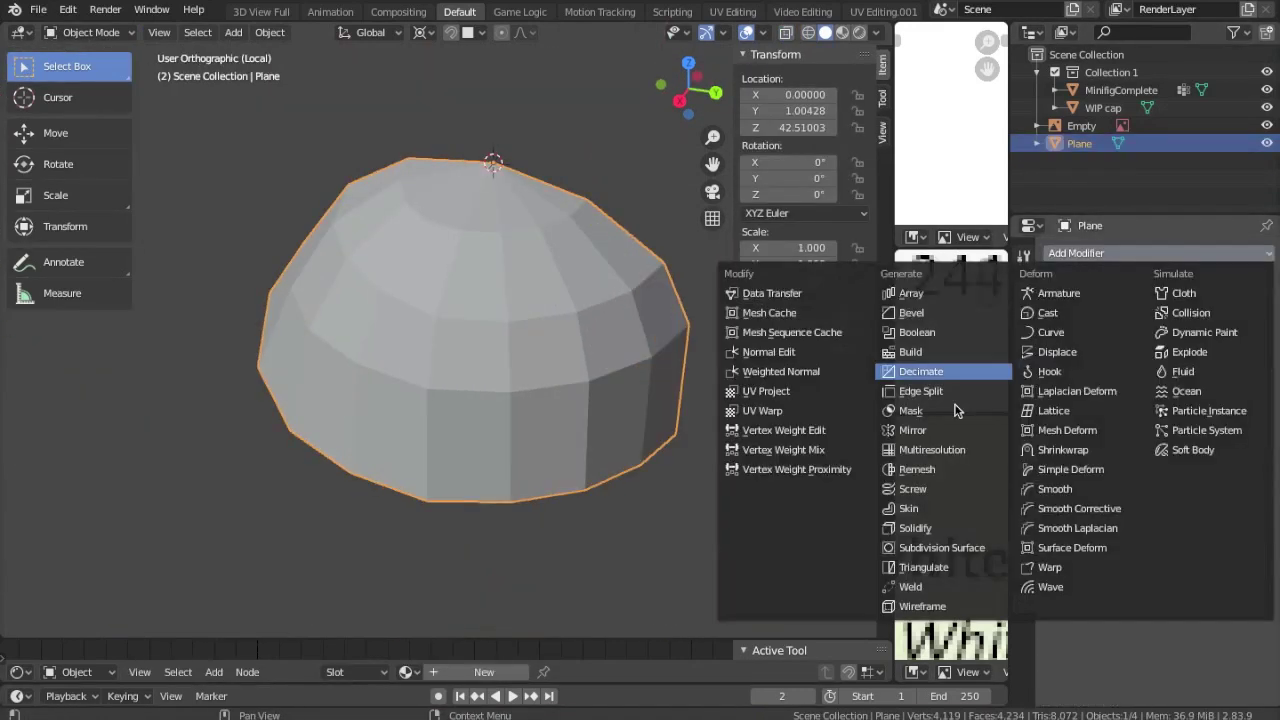
left_click(912, 430)
middle_click_drag(449, 354, 369, 269)
key("Tab")
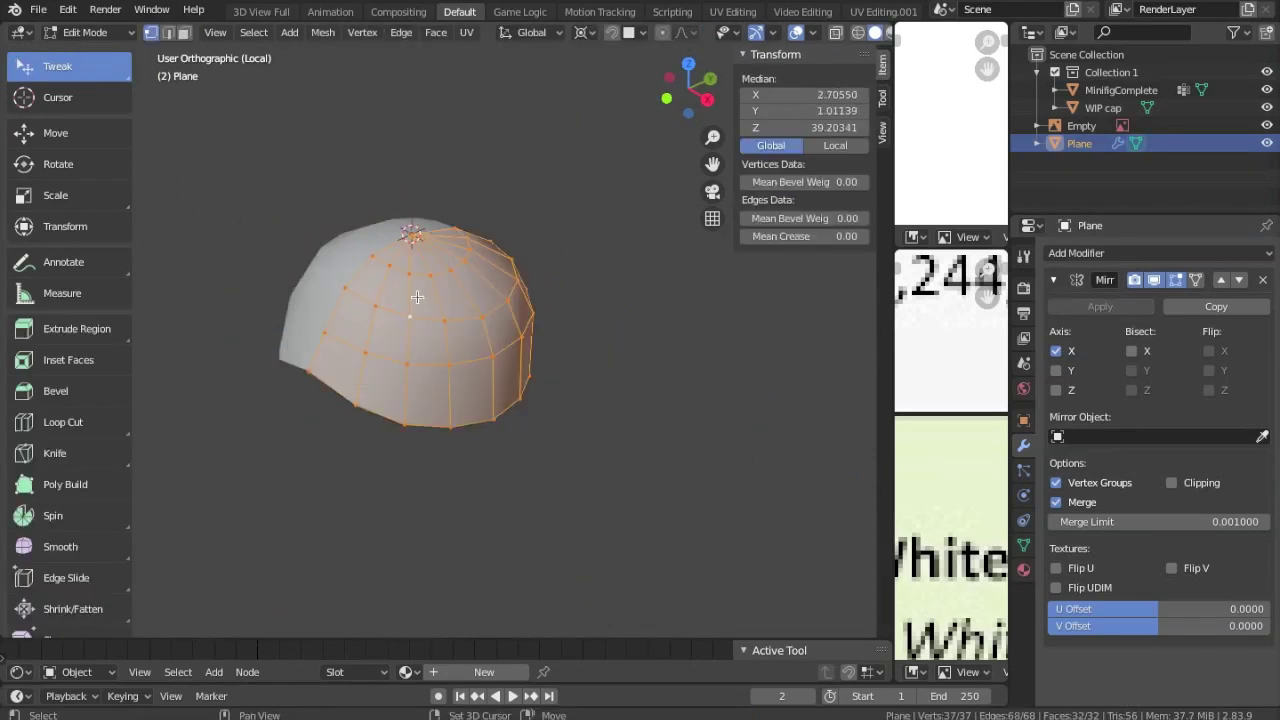
middle_click_drag(223, 611, 360, 451)
key("Tab")
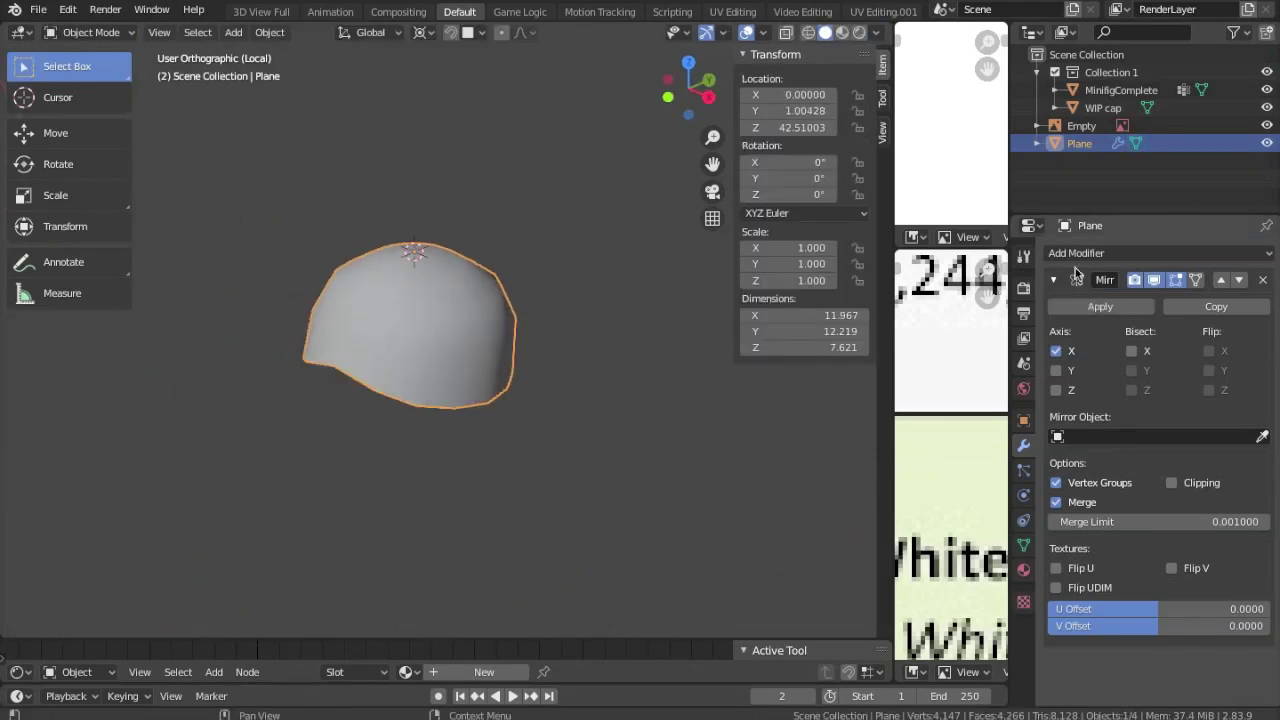
key("ctrl+1")
Step: In Right view, move the cap's top vertex to match the reference image
key("Tab")
key("Tab")
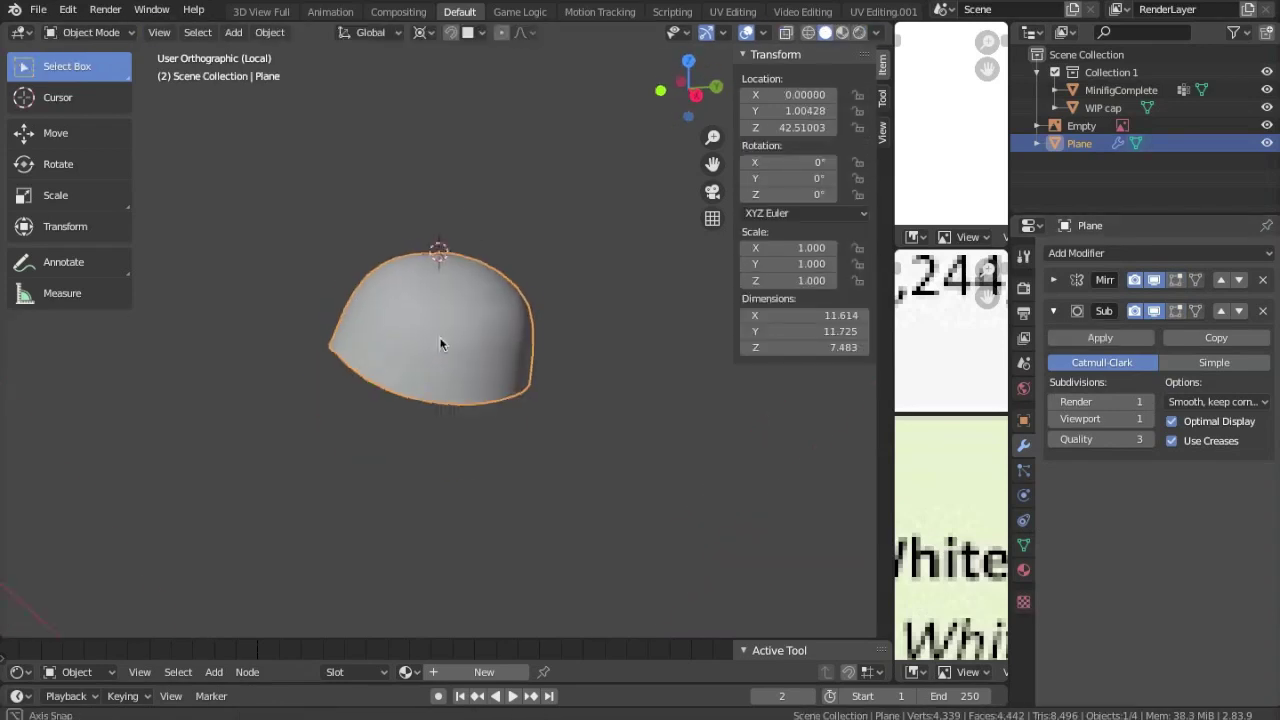
key("KP_Divide")
key("KP_3")
scroll(442, 346, "up", 3)
key("Tab")
scroll(448, 183, "up", 1)
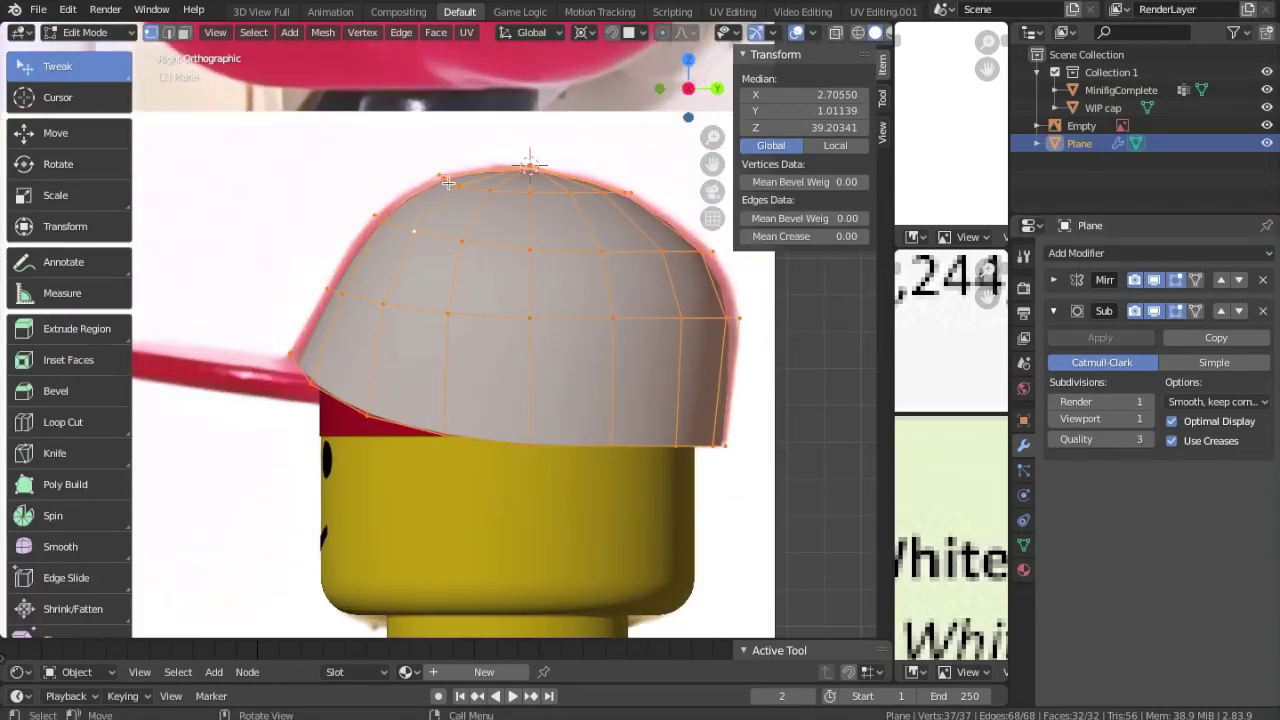
scroll(277, 338, "down", 1)
left_click(515, 196)
key("g")
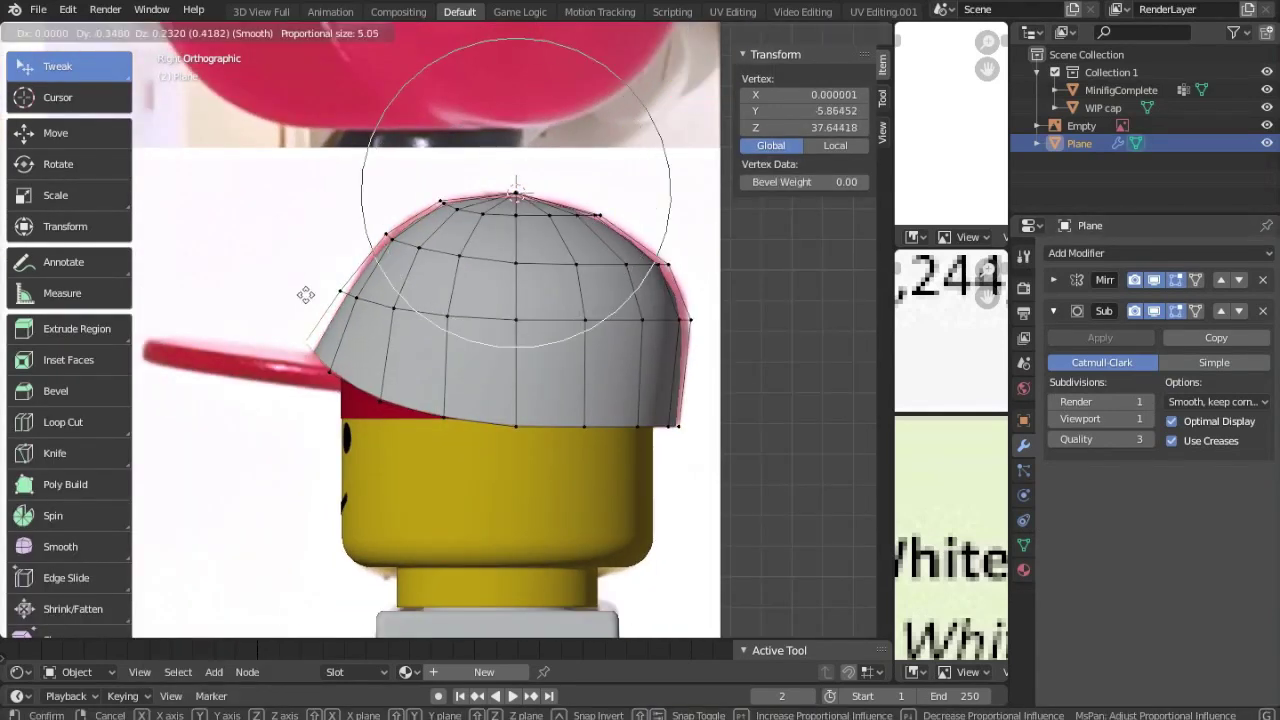
left_click(449, 182)
Step: Pull a vertex on the cap's back side outward and check the smoothed result
left_click(691, 320)
key("g")
left_click(600, 436)
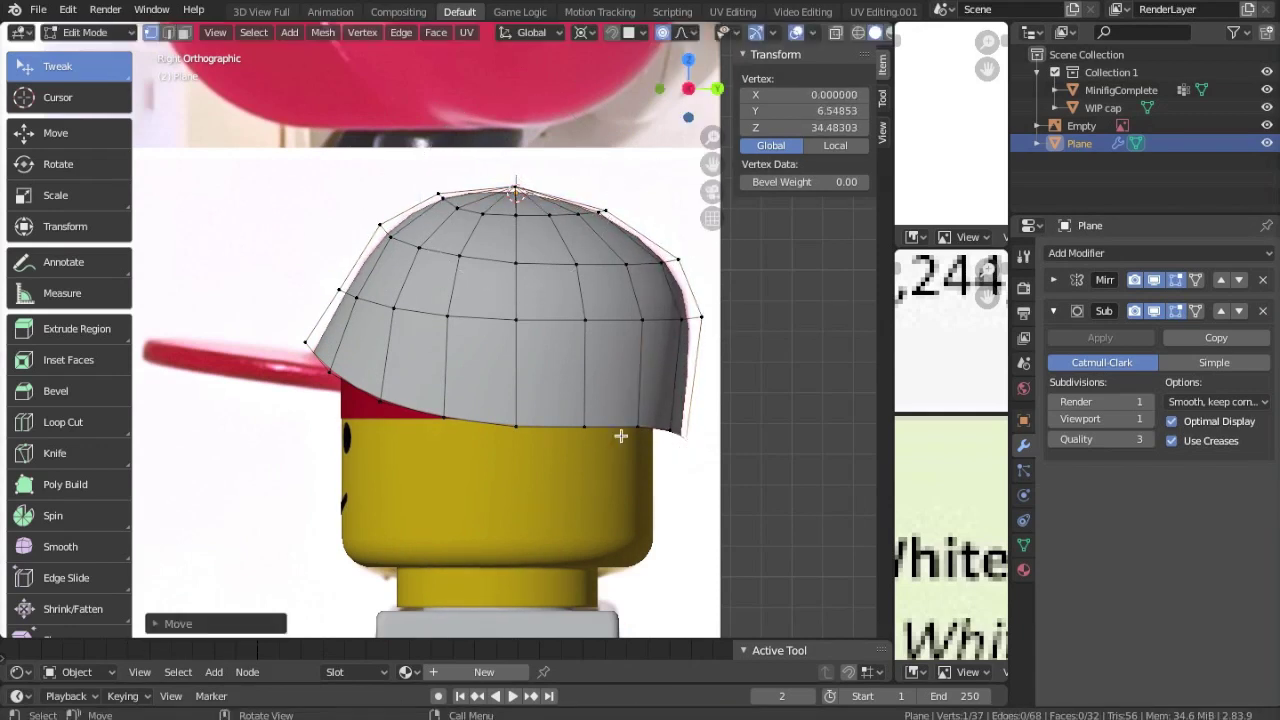
key("Tab")
middle_click_drag(620, 434, 332, 372)
key("KP_Divide")
middle_click_drag(497, 467, 342, 427)
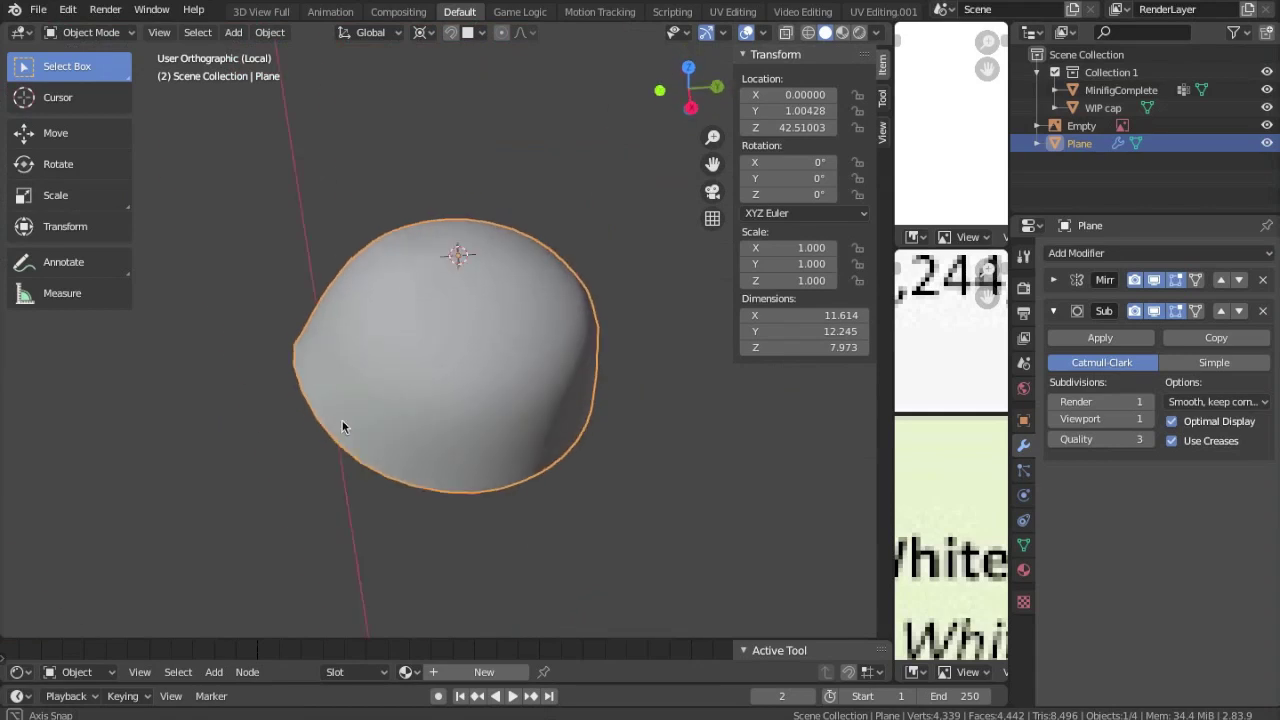
Step: With proportional editing on, reshape two rim vertices at the cap's back
key("Tab")
key("KP_3")
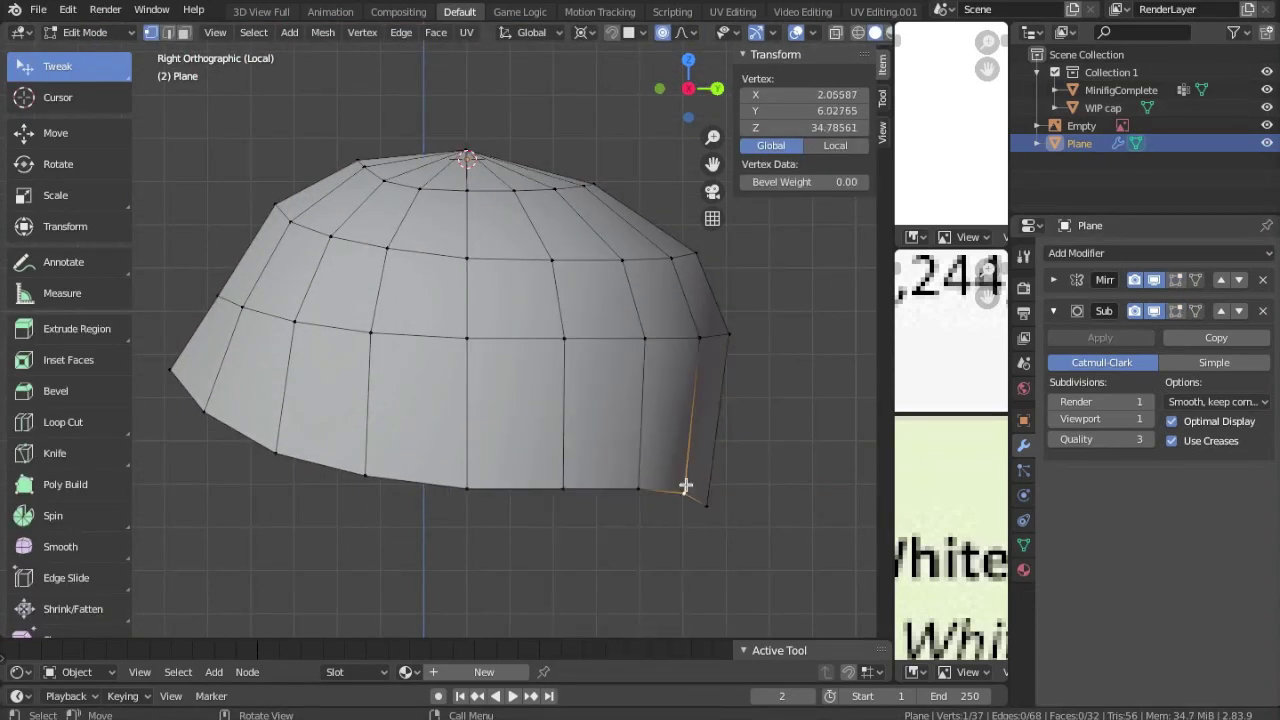
left_click(666, 32)
left_click_drag(646, 528, 633, 499)
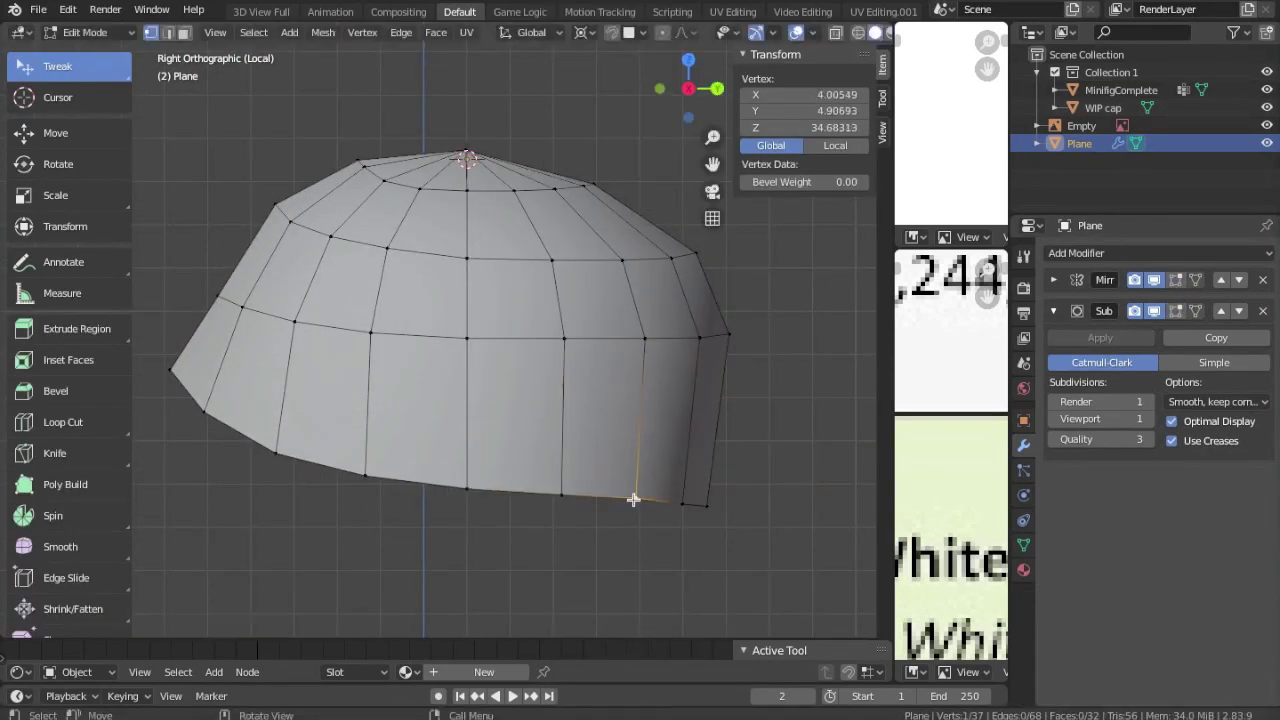
left_click_drag(305, 218, 557, 243)
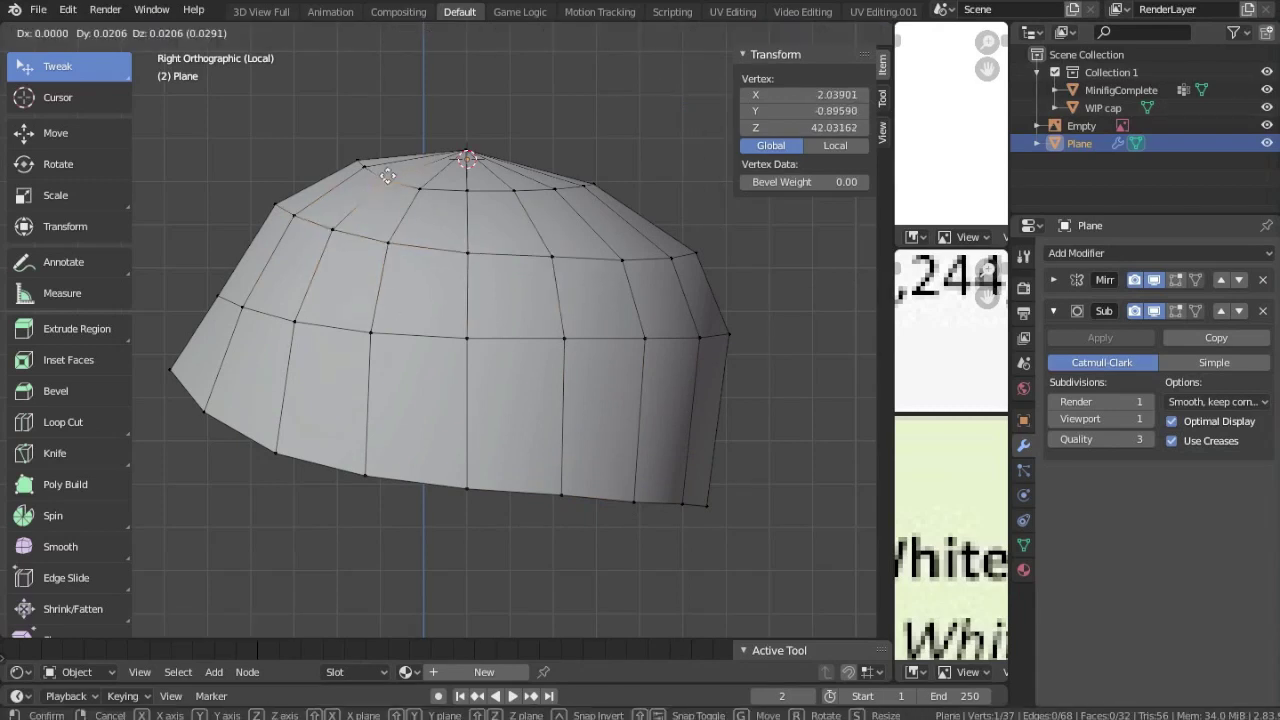
key("KP_7")
key("Tab")
mouse_move(504, 413)
middle_mouse_down()
mouse_move(456, 241)
mouse_move(417, 240)
mouse_move(341, 319)
middle_mouse_up()
Step: Inspect the Mirror modifier settings, then apply the Mirror and Subdivision modifiers
left_click(1053, 280)
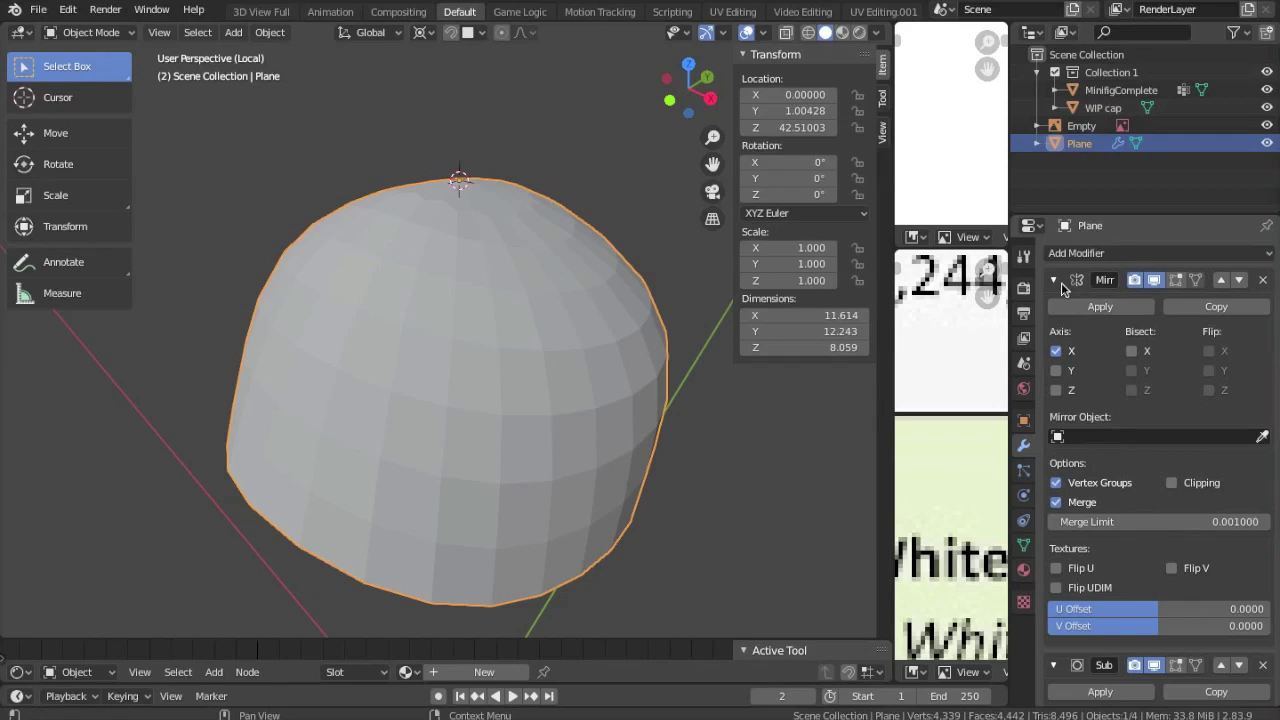
left_click(1061, 282)
key("Tab")
middle_click_drag(488, 326, 444, 427)
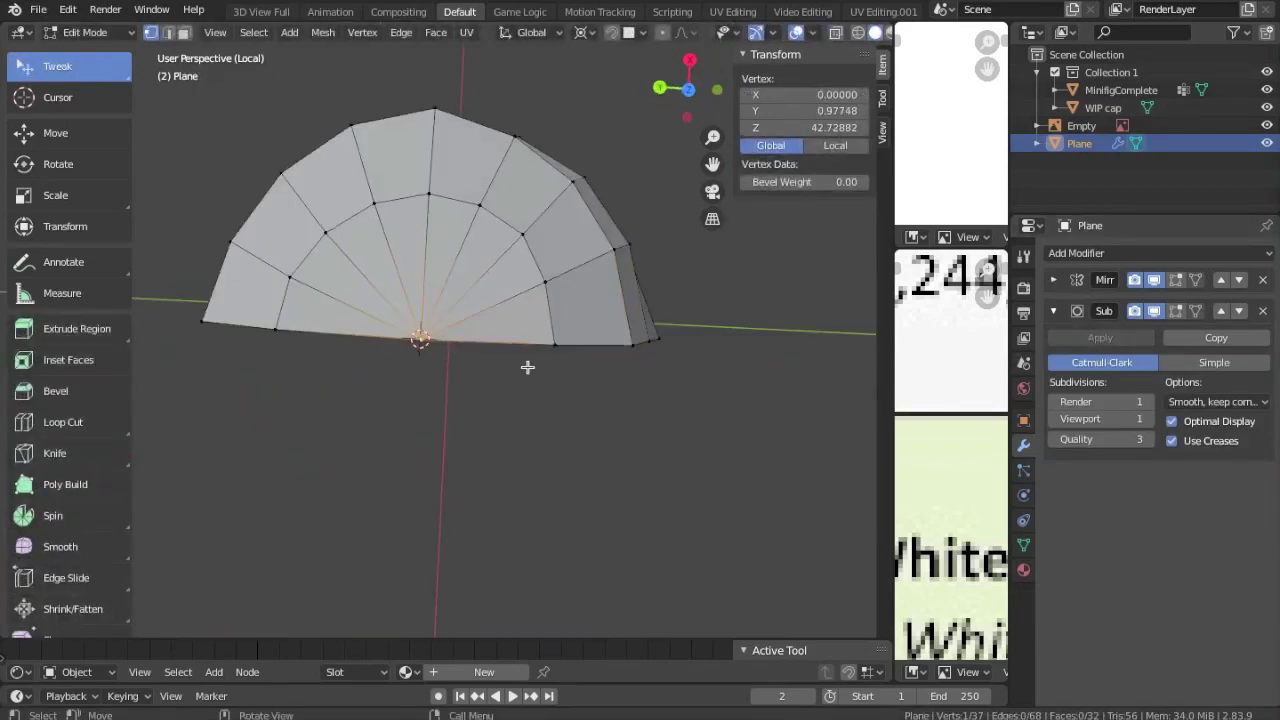
key("a")
mouse_move(527, 367)
middle_mouse_down()
mouse_move(491, 266)
mouse_move(425, 396)
middle_mouse_up()
key("Tab")
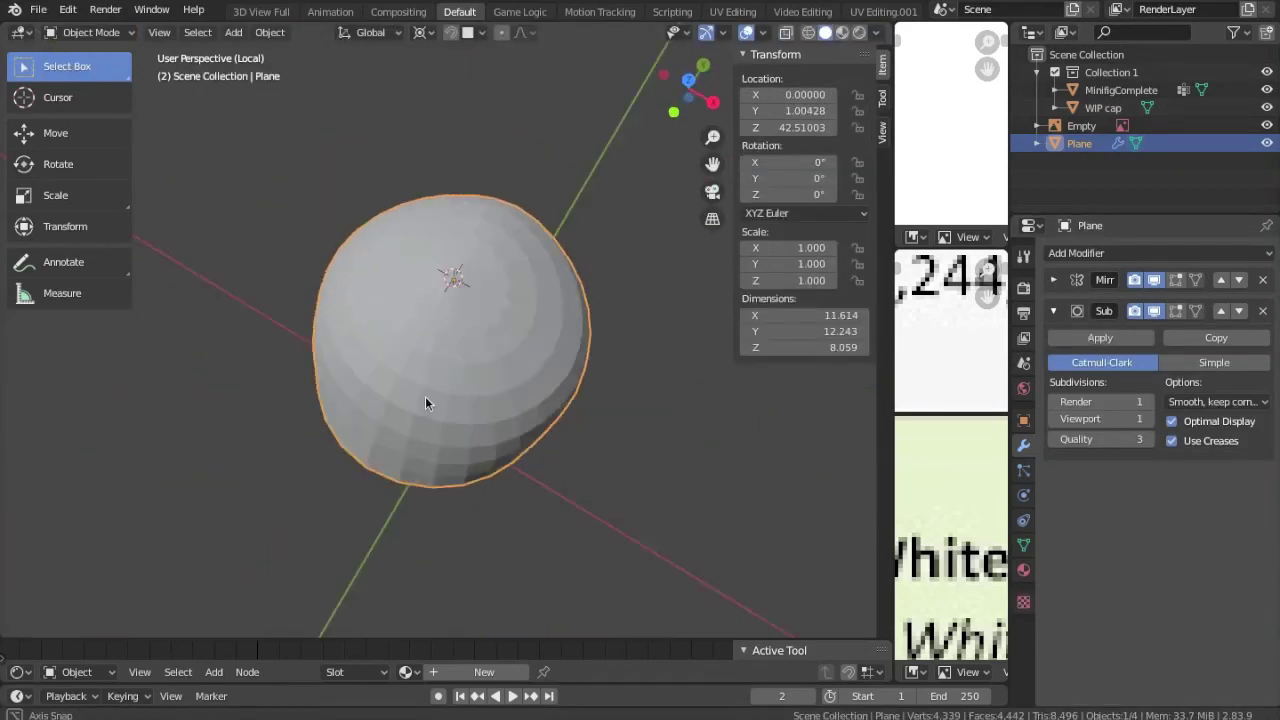
mouse_move(586, 487)
middle_mouse_down()
mouse_move(595, 400)
mouse_move(605, 467)
middle_mouse_up()
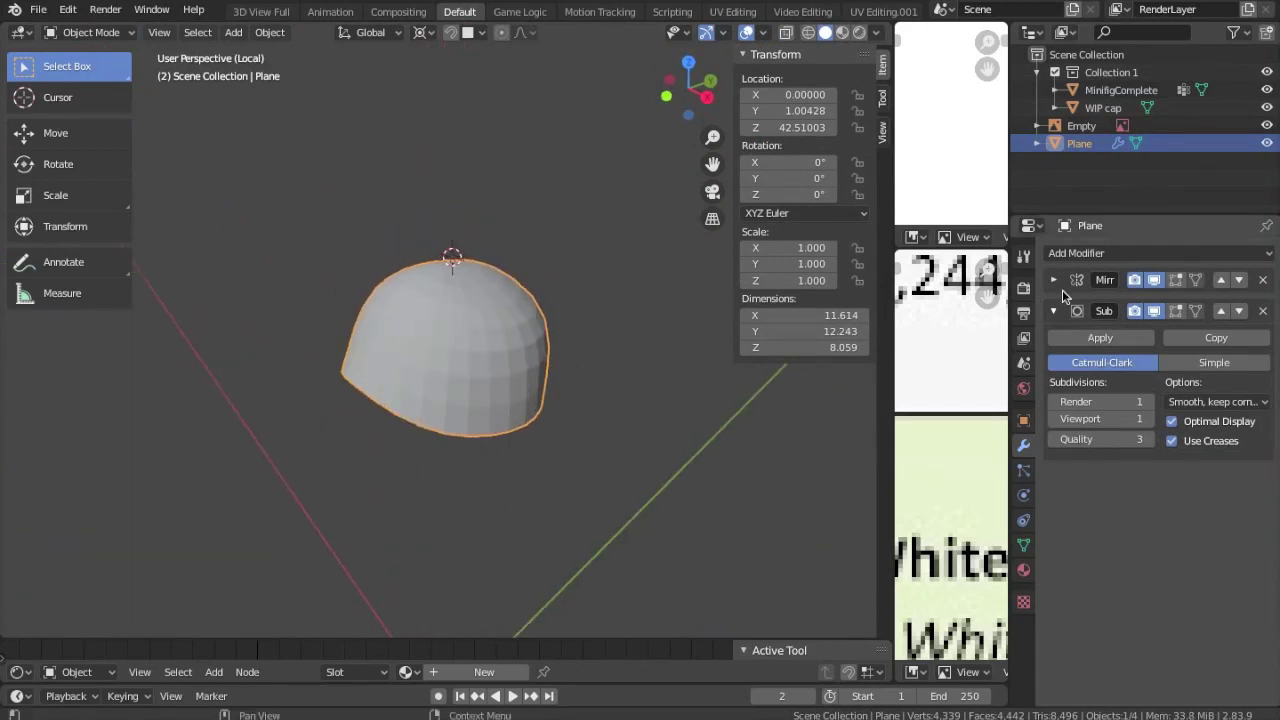
key("ctrl+a")
key("ctrl+a")
Step: Show the dome in Right view as wireframe over the reference cap photo
key("Tab")
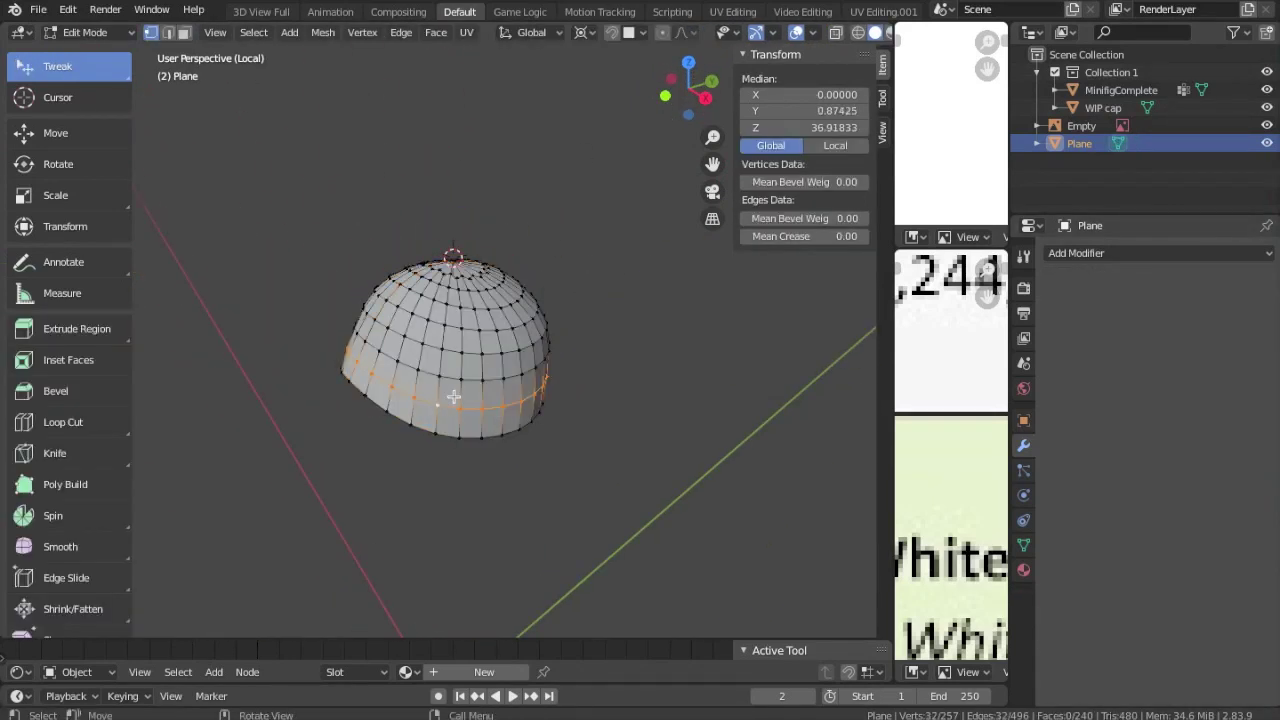
key("Tab")
key("KP_7")
middle_click_drag(487, 364, 505, 316)
right_click(505, 316)
left_click(505, 316)
key("KP_3")
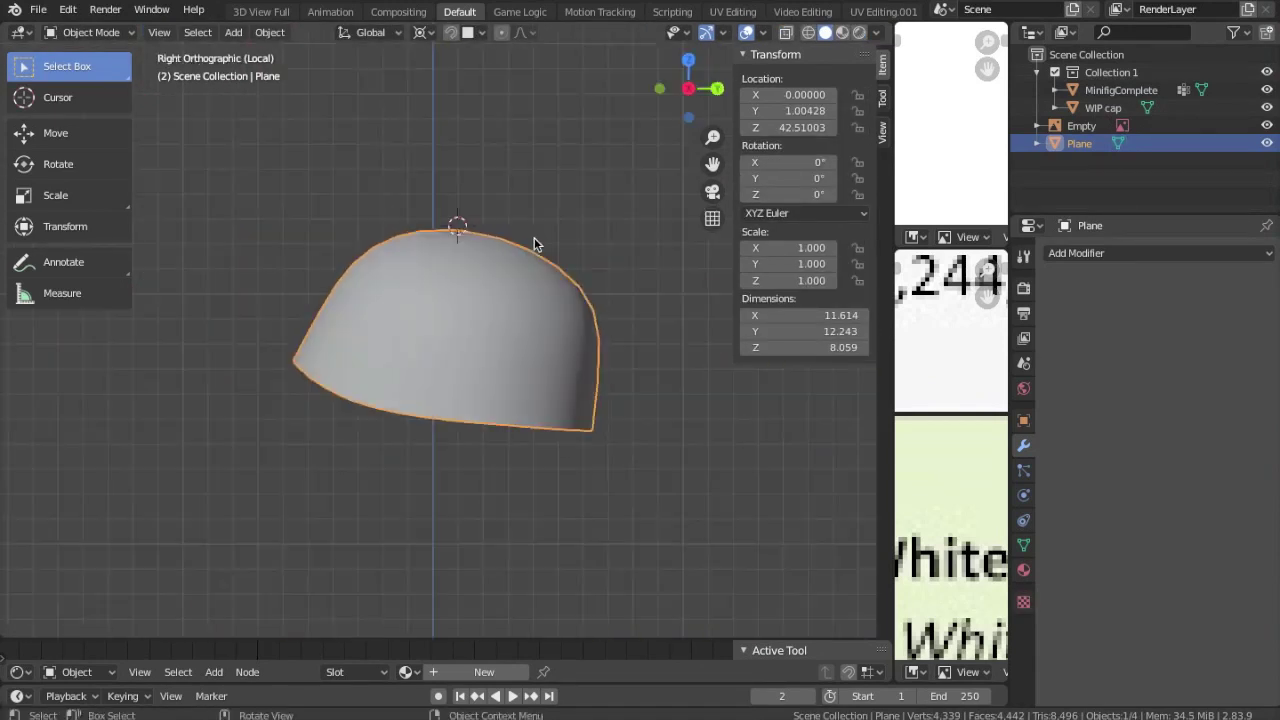
key("KP_Divide")
key("shift+z")
Step: Select the dome Plane and knife-cut along the reference cap's lower edge
left_click(425, 415)
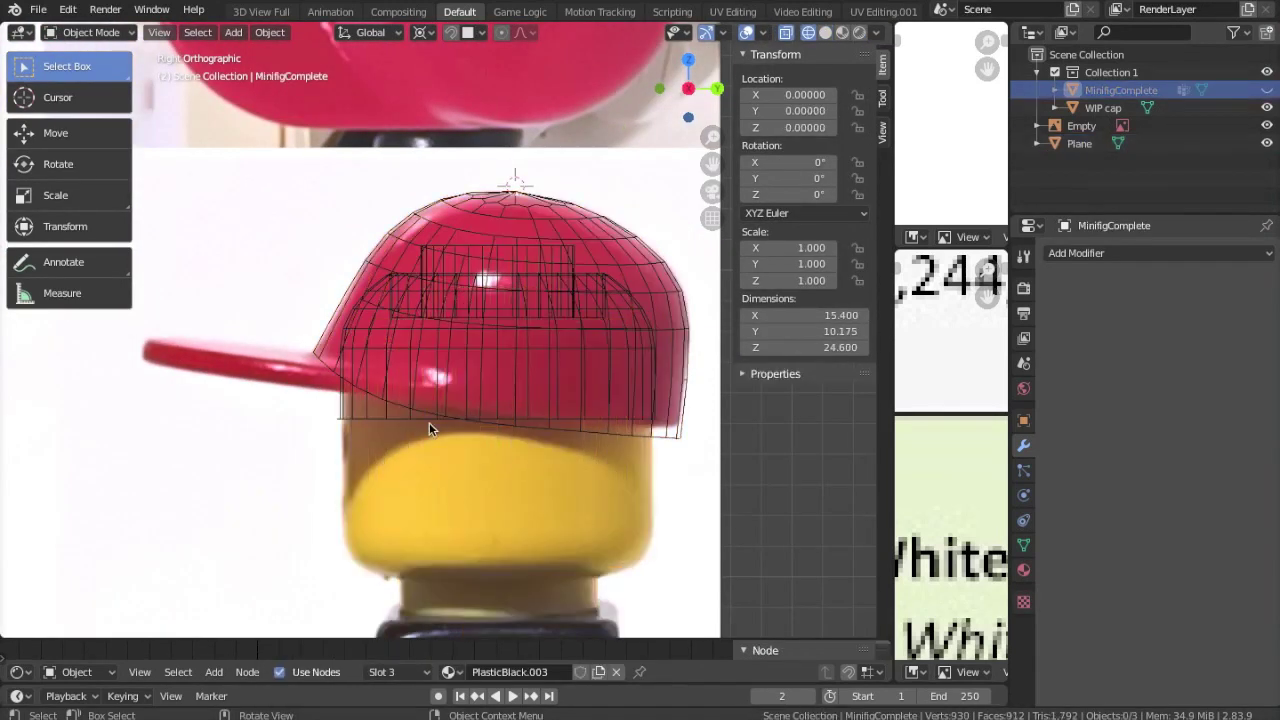
left_click(426, 417)
left_click(440, 417)
key("Tab")
key("alt+a")
key("k")
left_click(344, 388)
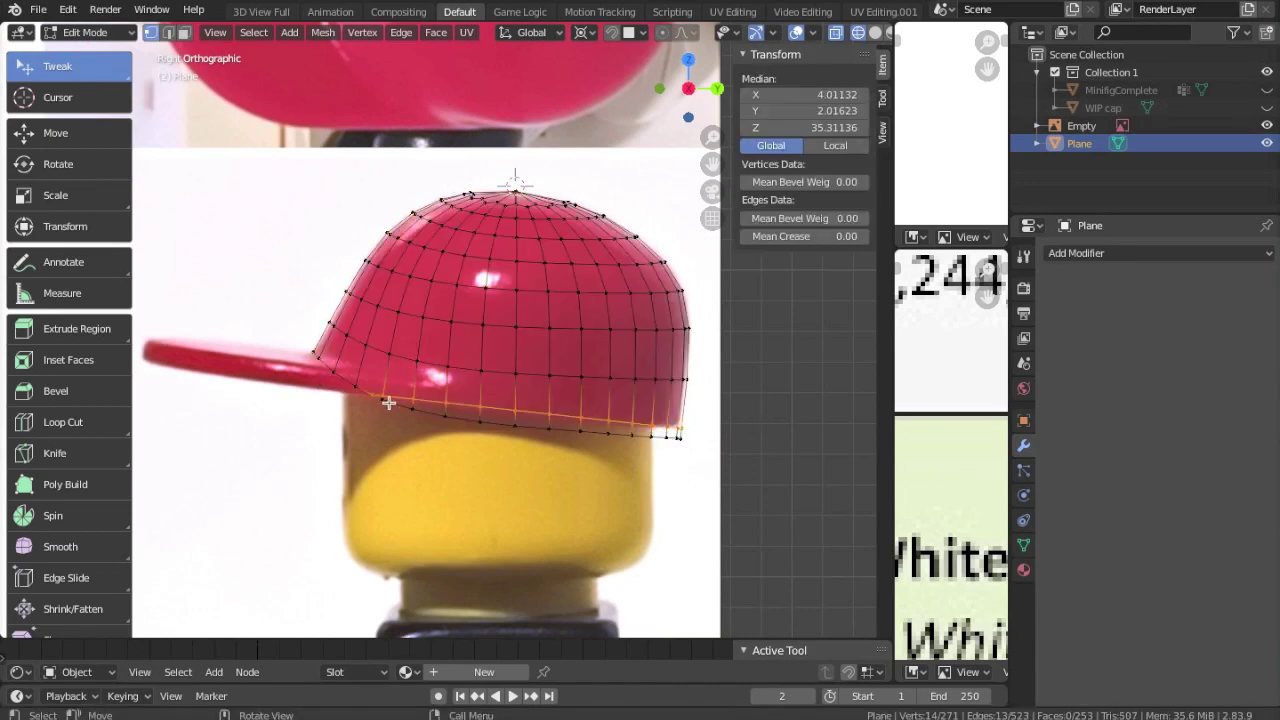
Step: Delete the vertices below the cut and the extra wedge of edges
key("x")
left_click(410, 440)
key("KP_7")
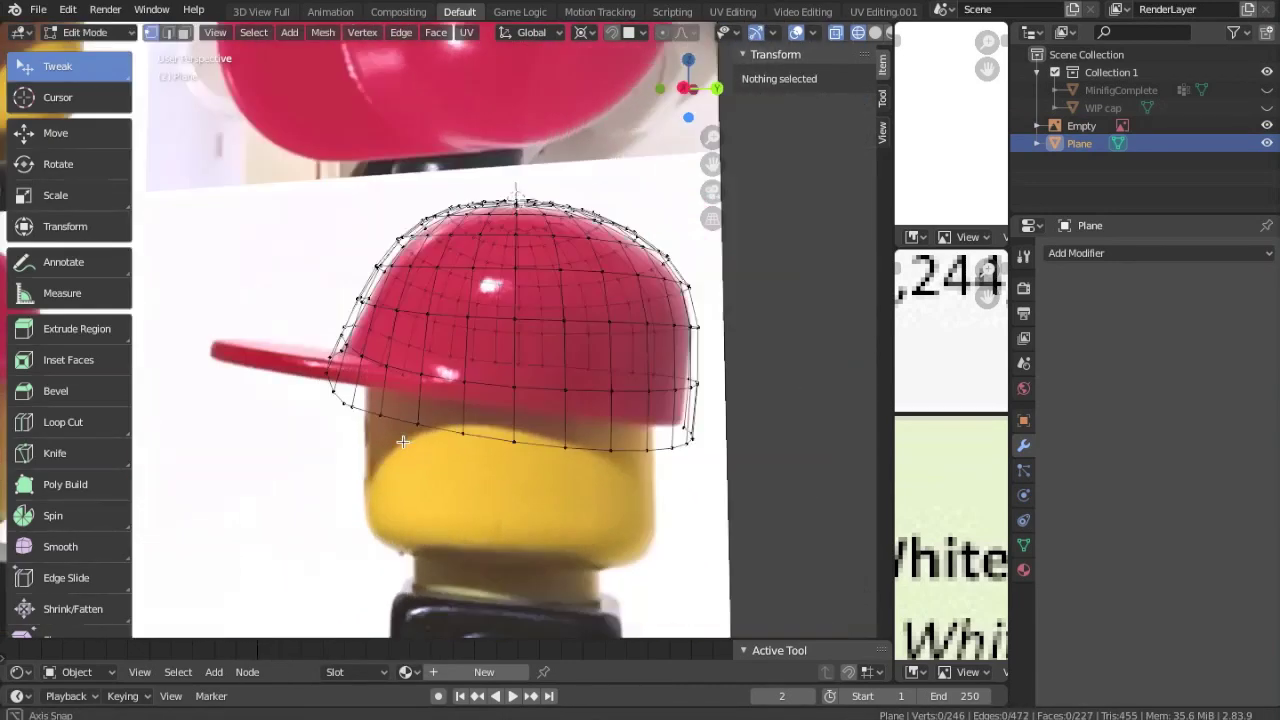
key("x")
left_click(373, 184)
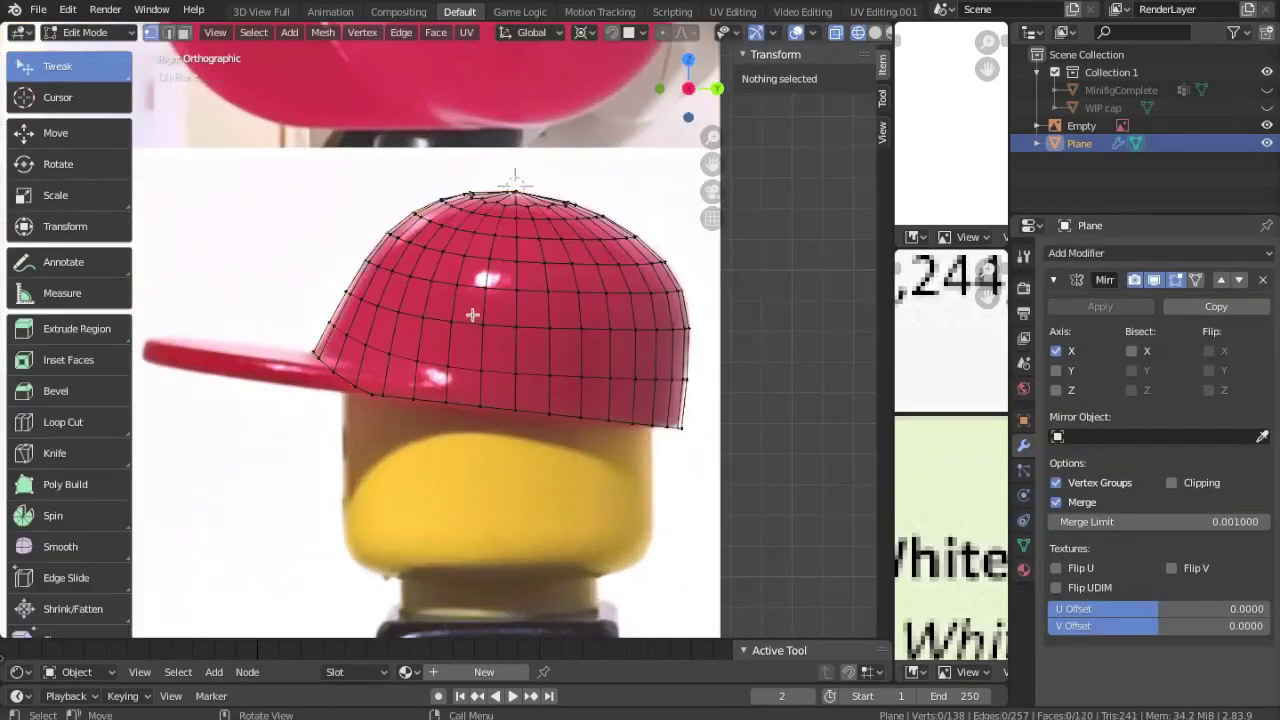
scroll(505, 312, "down", 5)
key("Tab")
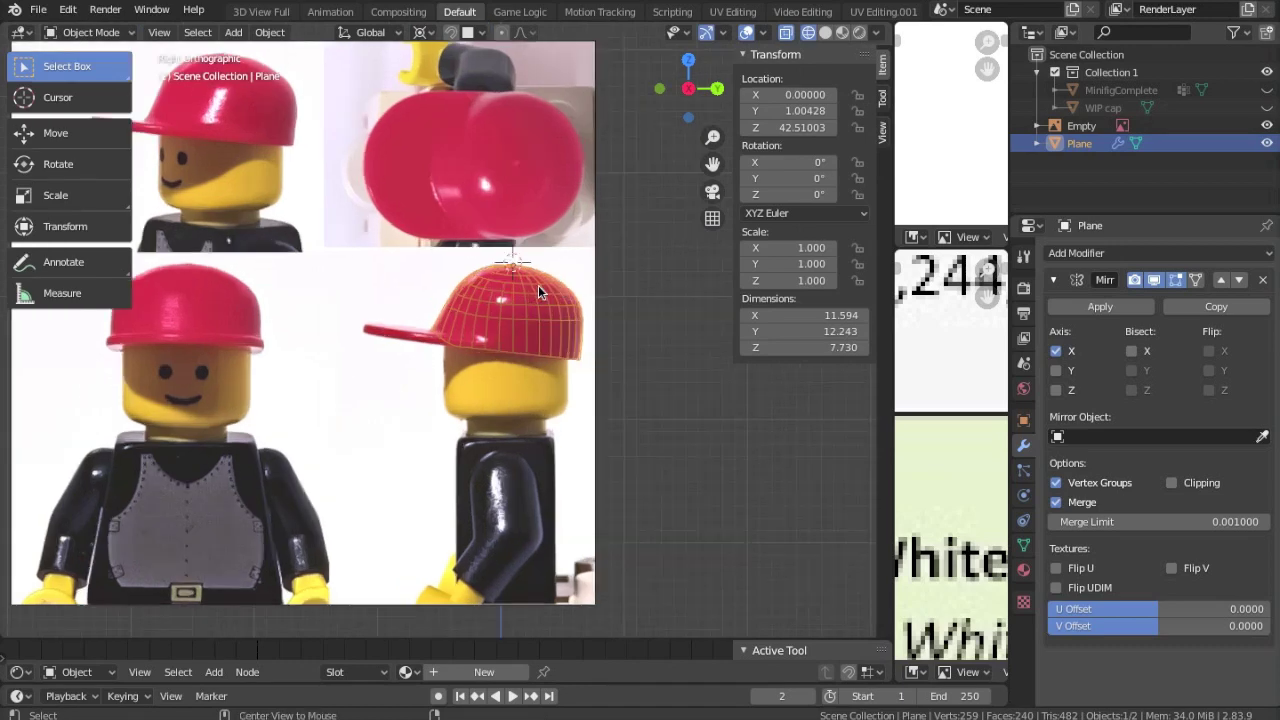
Step: Rotate the duplicate cap 90° with rx90 and move it vertically into place
type("rx")
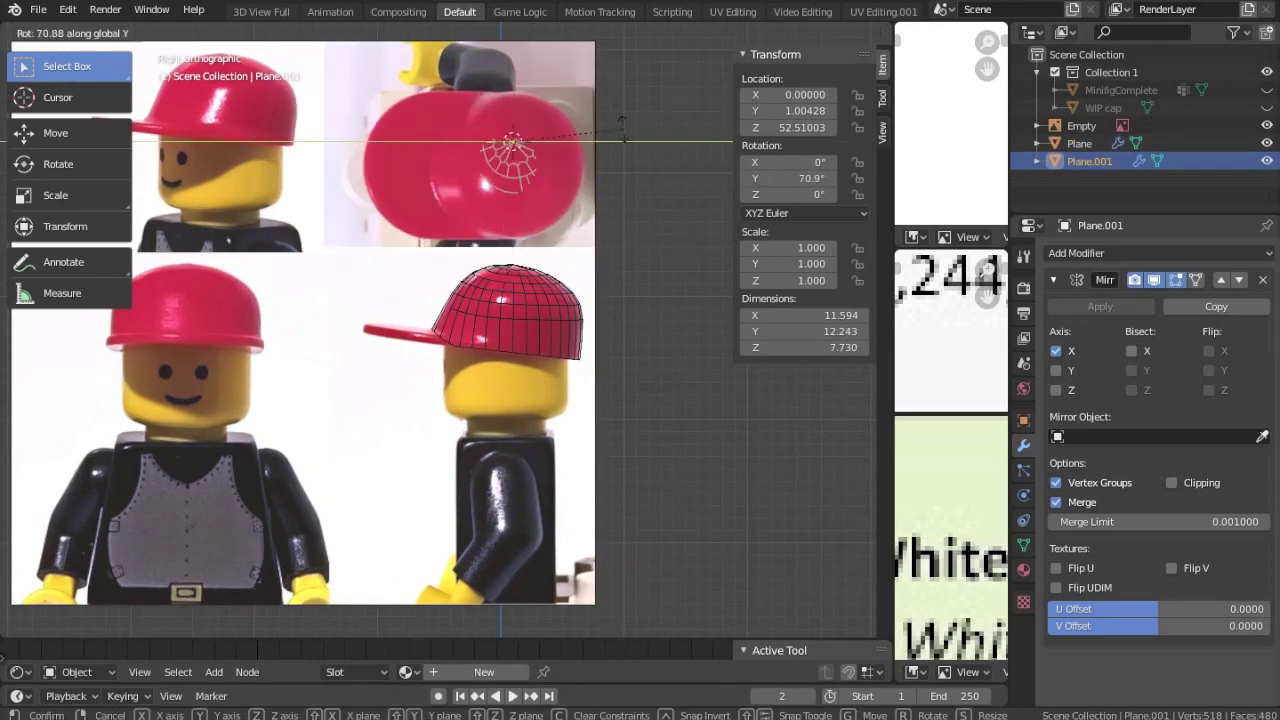
type("90")
key("Return")
scroll(493, 188, "up", 4)
key("g")
key("z")
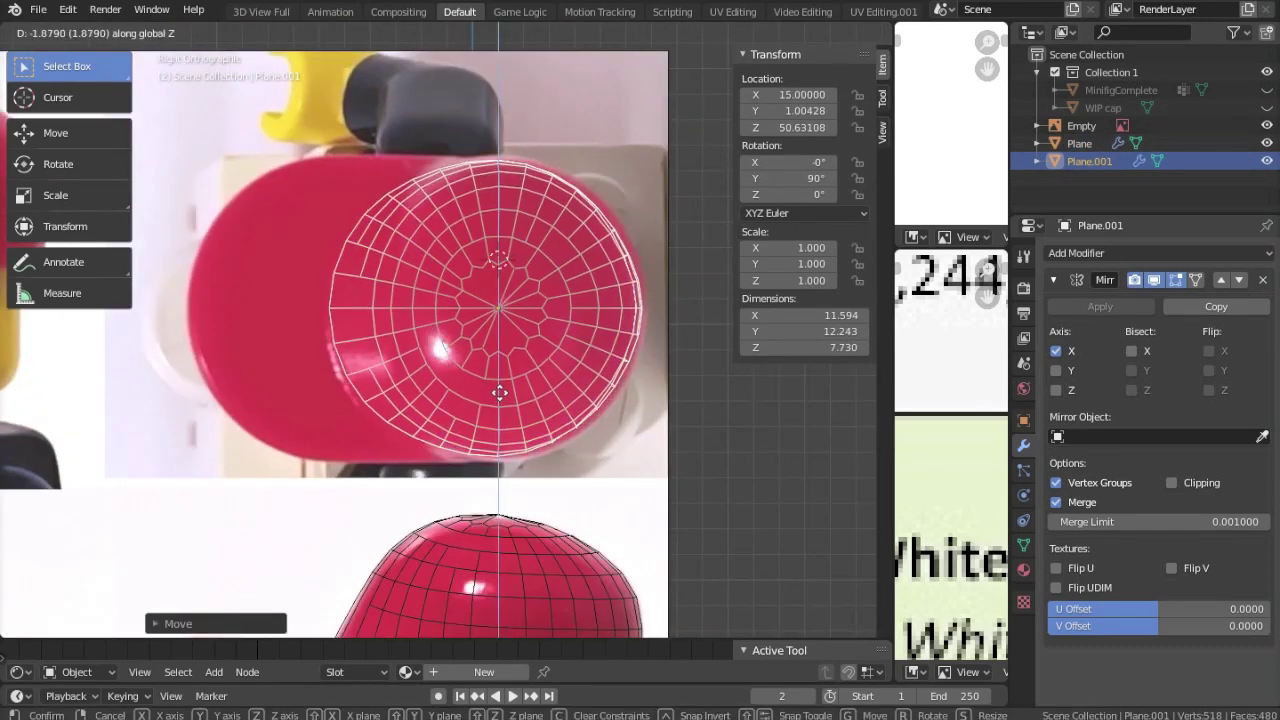
Step: On the duplicate, extrude a rim vertex outward to start the brim
key("Tab")
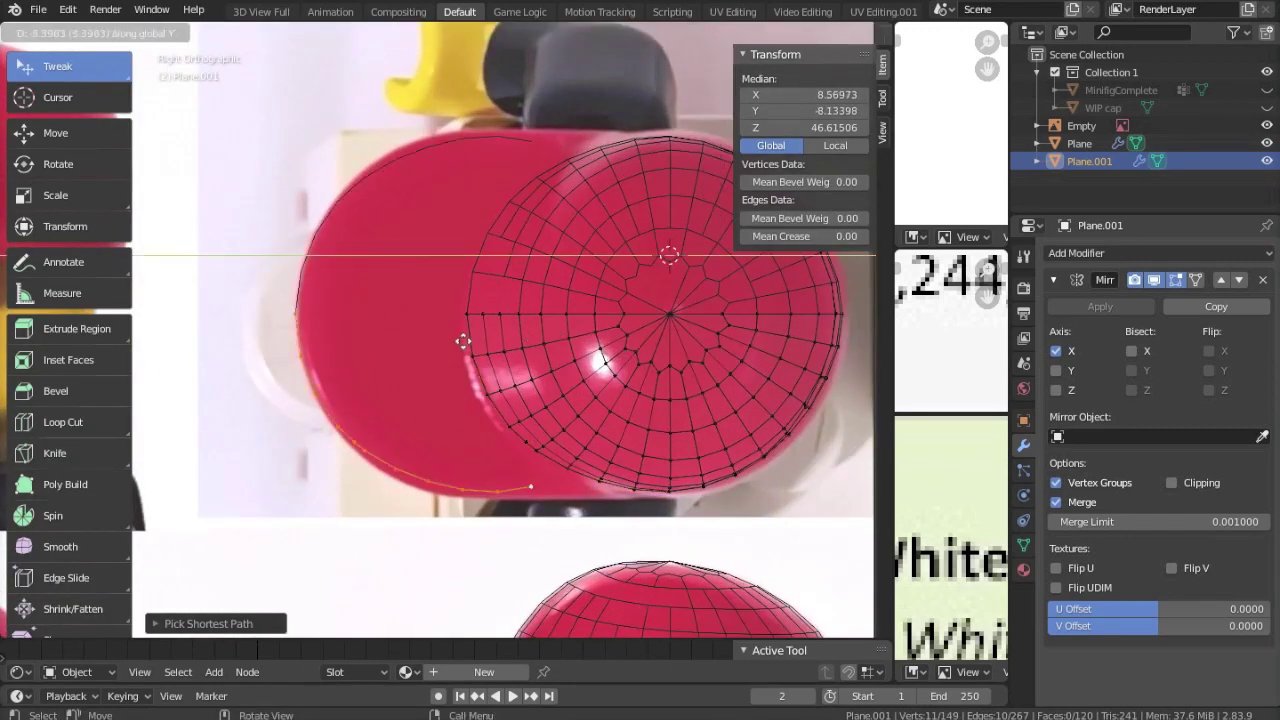
left_click(463, 341)
scroll(268, 301, "up", 2)
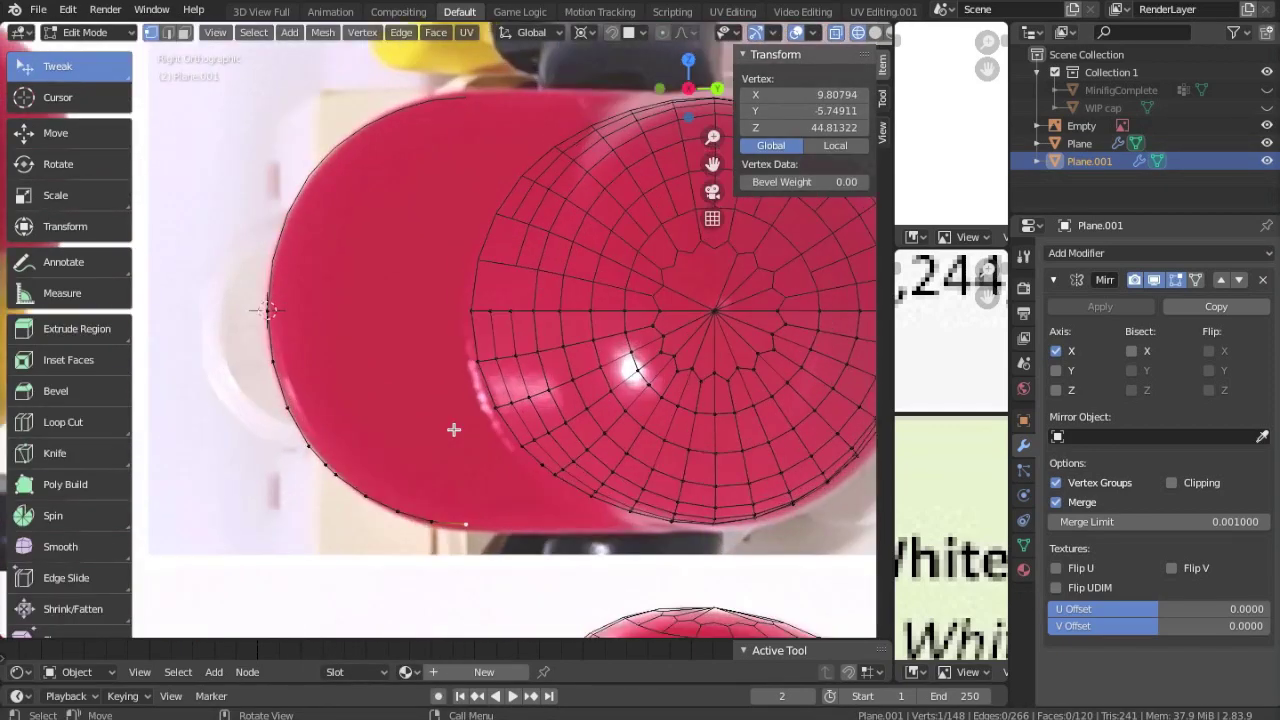
key("e")
left_click(453, 429)
key("shift+s")
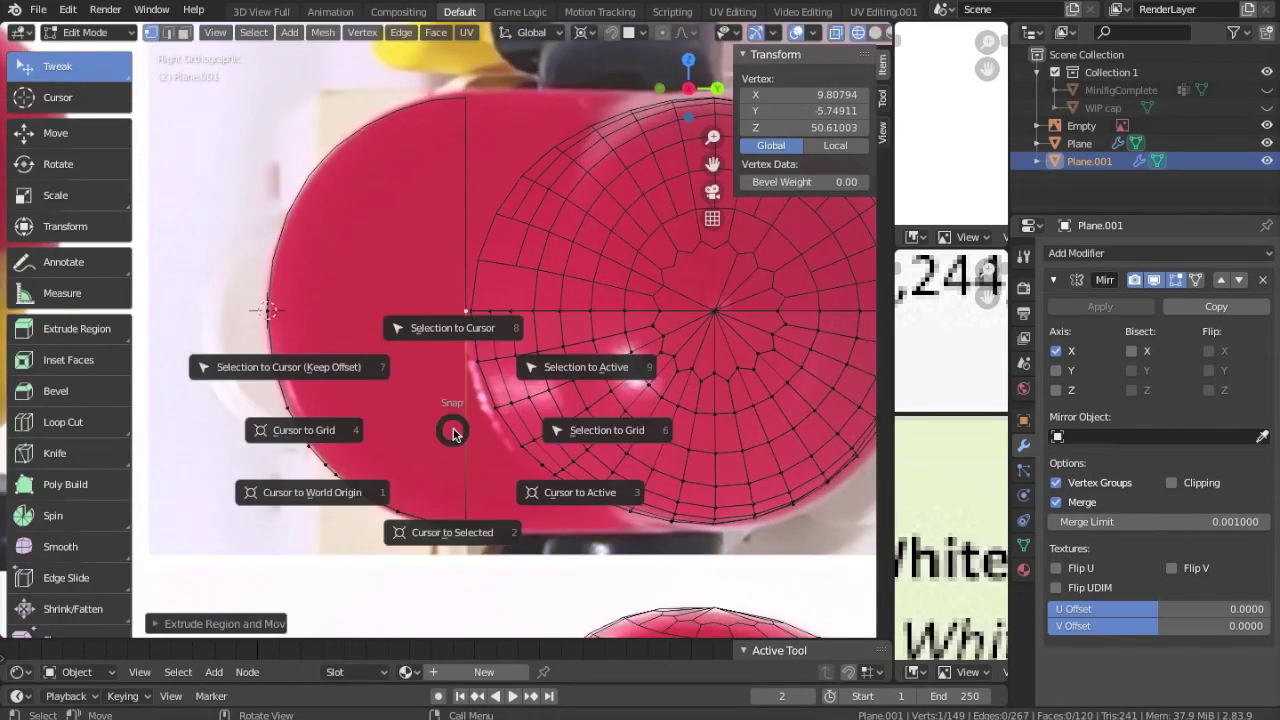
Step: Slide the arc of edges into position and merge the selected vertices
left_click(373, 339, "ctrl+alt")
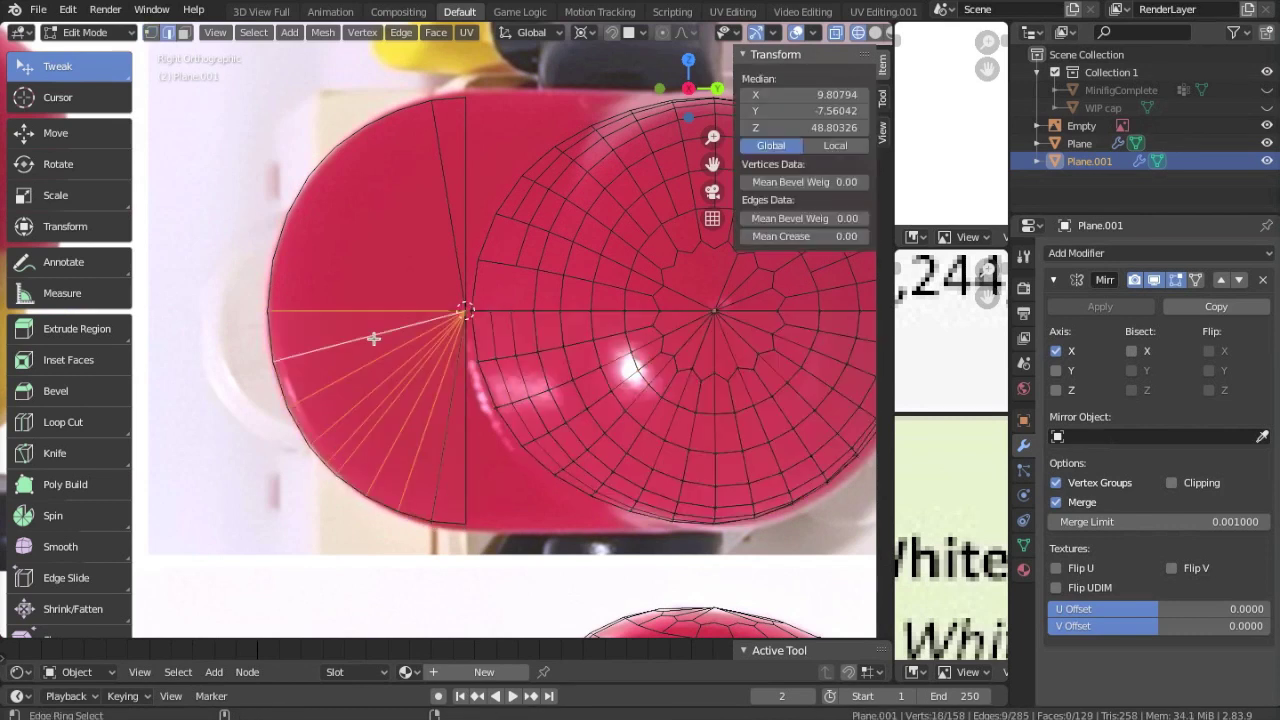
left_click(375, 350, "alt")
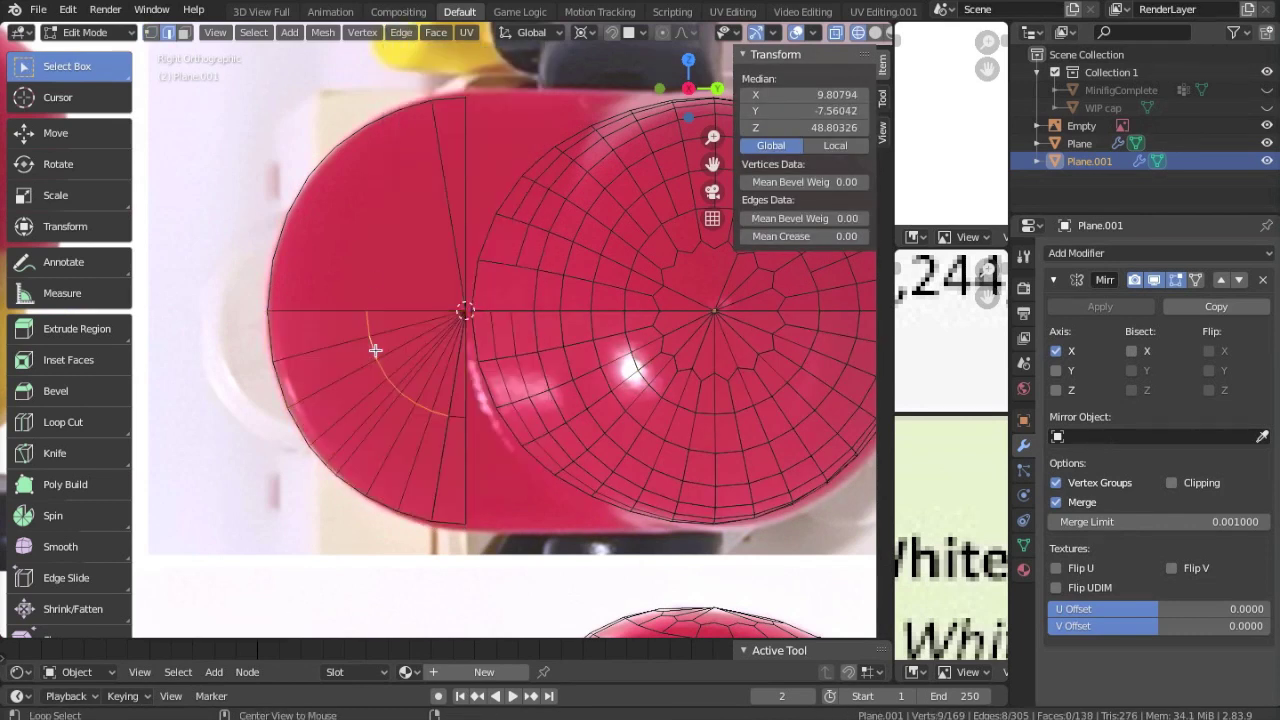
left_click(413, 480)
scroll(428, 434, "down", 1)
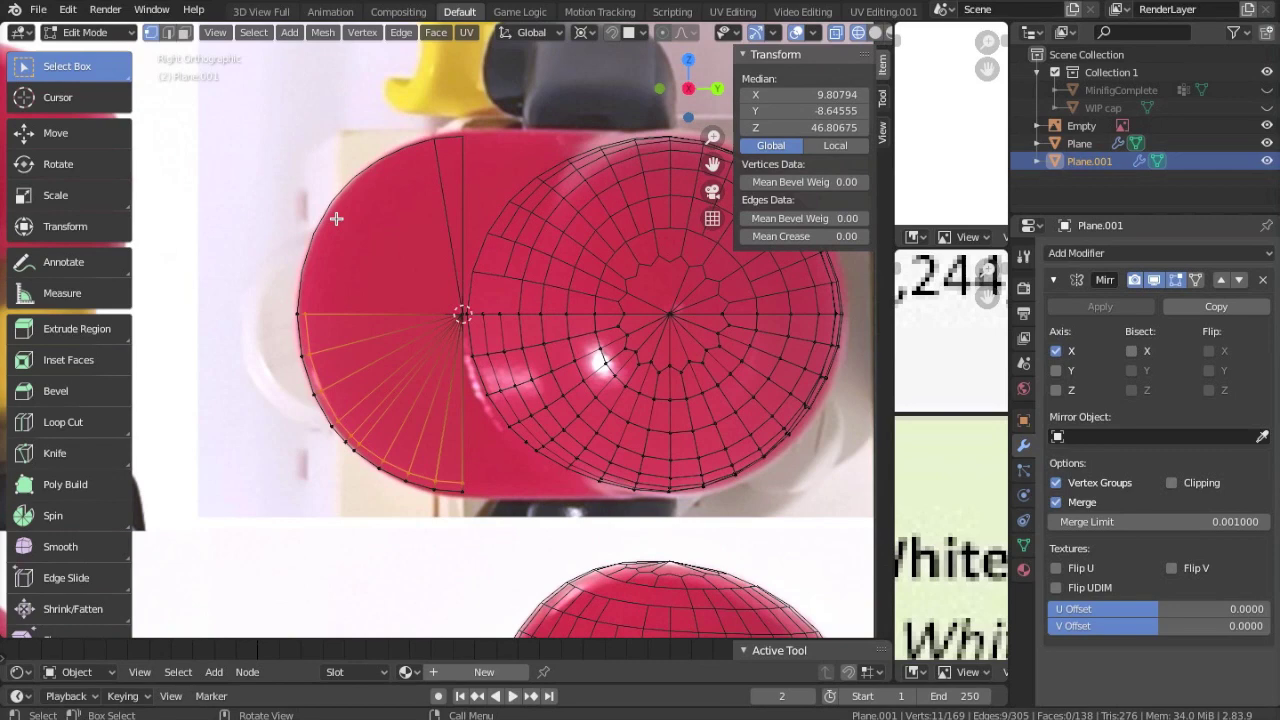
left_click(362, 32)
left_click(499, 218)
scroll(436, 362, "down", 3)
Step: On the cap Plane, focus on the brim and move its vertices into place
key("Tab")
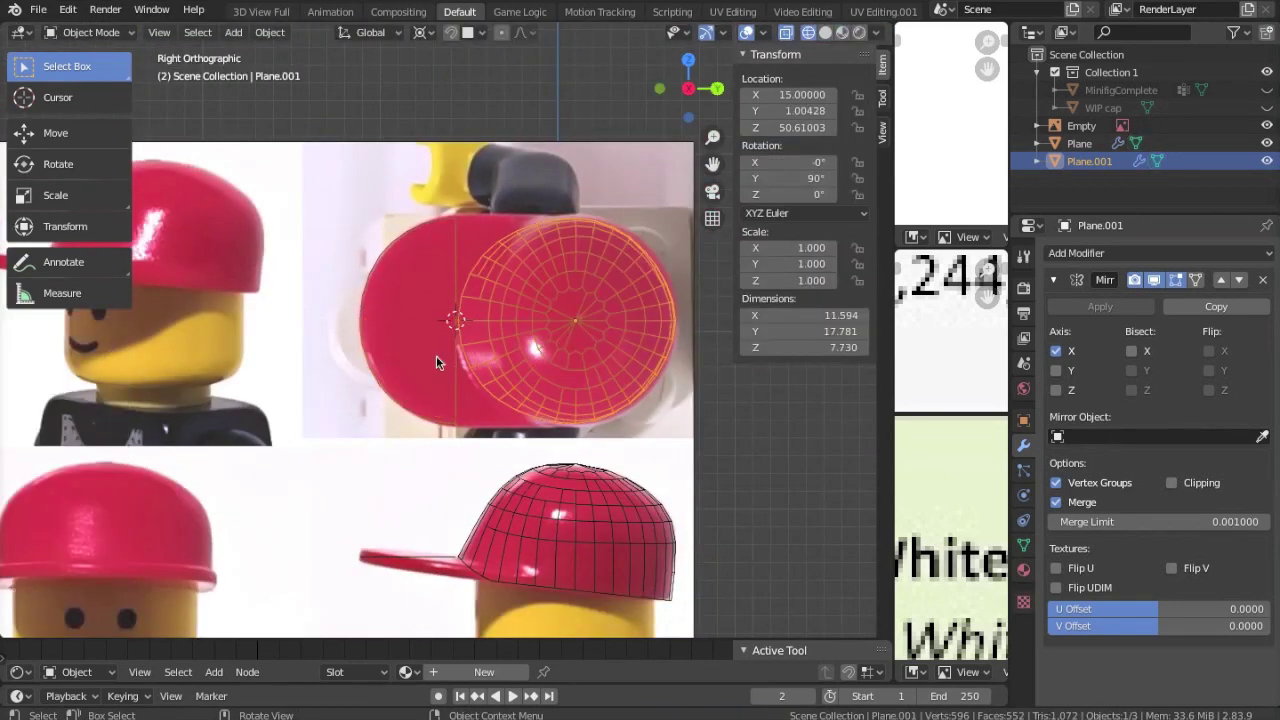
left_click(540, 530)
key("Tab")
key("KP_Decimal")
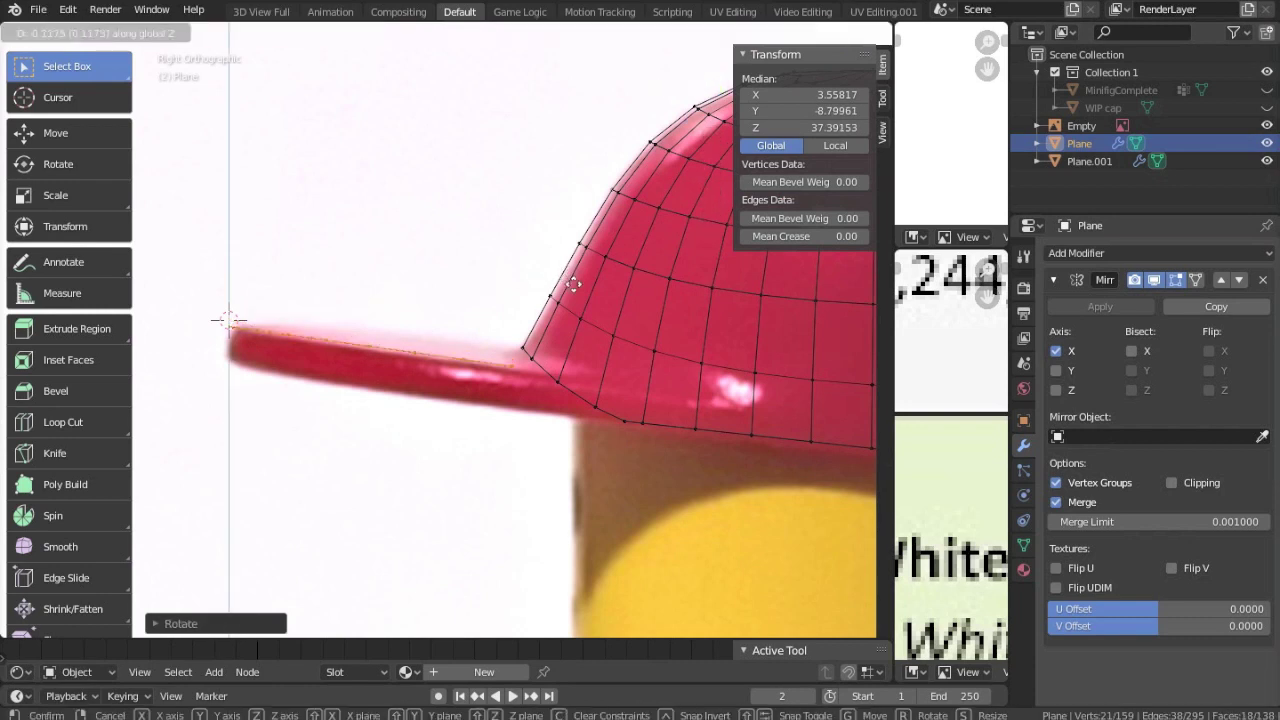
mouse_move(454, 278)
middle_mouse_down()
mouse_move(437, 257)
mouse_move(438, 299)
mouse_move(463, 280)
mouse_move(462, 381)
mouse_move(577, 349)
mouse_move(223, 409)
middle_mouse_up()
key("alt+z")
left_click(441, 297)
key("alt+z")
key("alt+a")
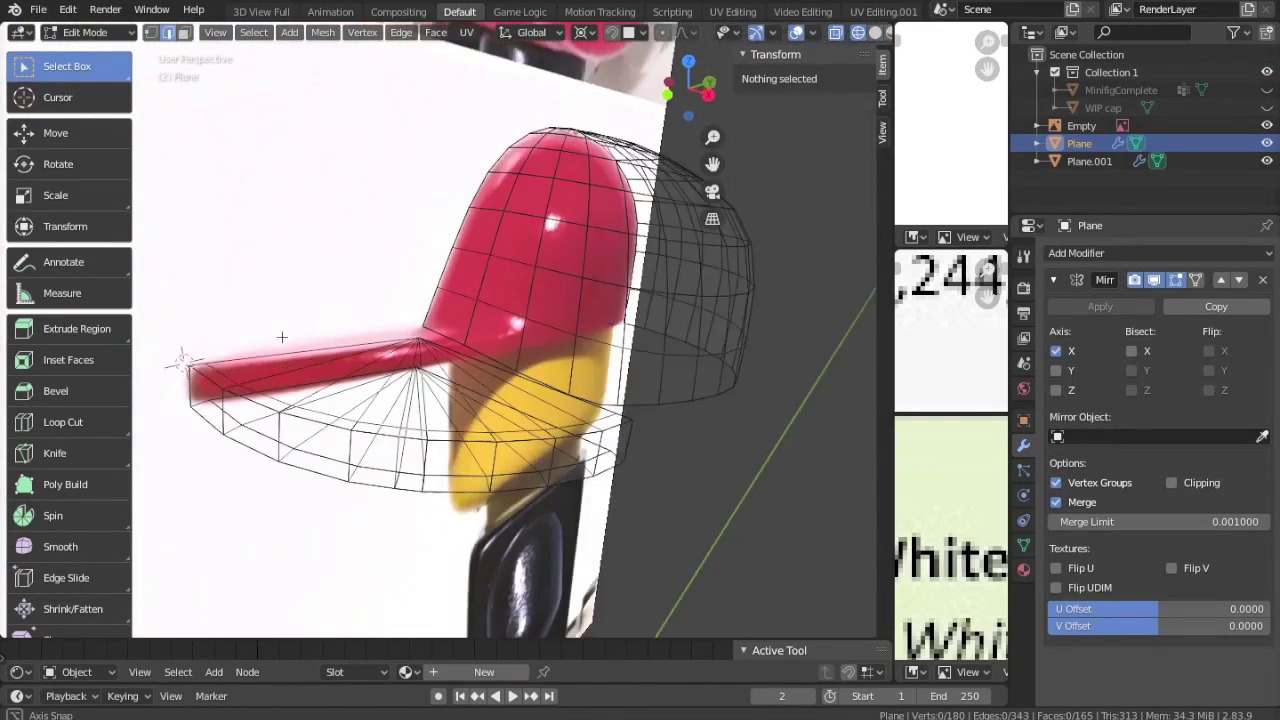
key("alt+z")
middle_click_drag(280, 337, 413, 241)
key("Tab")
Step: Isolate the cap, zoom in on the brim, and delete the brim's rim loop
key("KP_Divide")
middle_click_drag(671, 271, 220, 386)
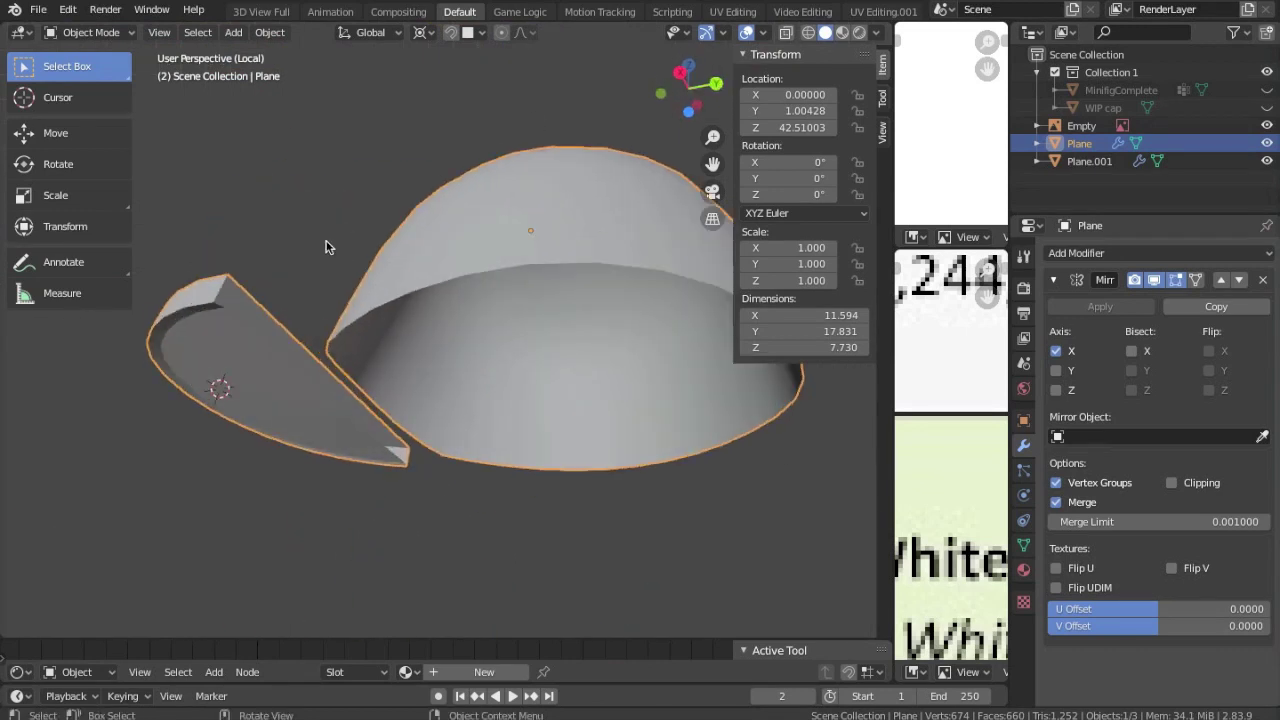
key("Tab")
scroll(294, 264, "down", 3)
middle_click_drag(338, 258, 457, 213, "ctrl")
left_click(484, 411)
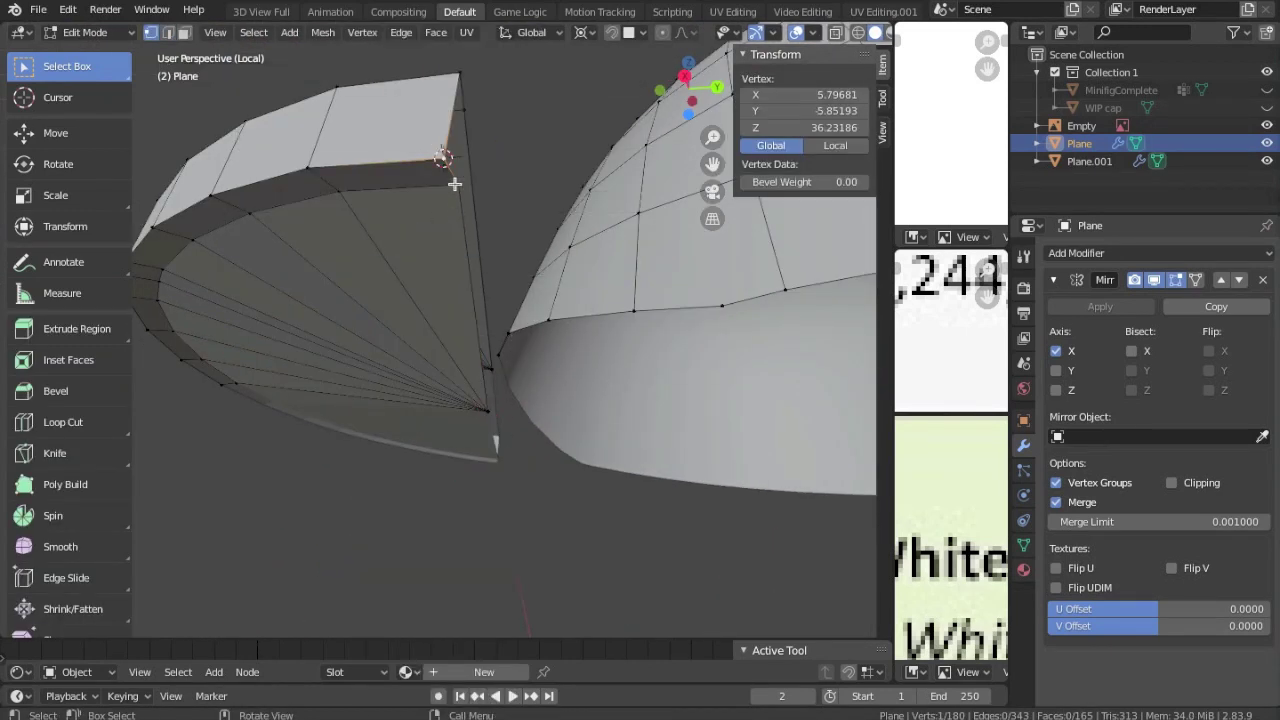
left_click(455, 184, "alt")
key("x")
left_click(243, 374)
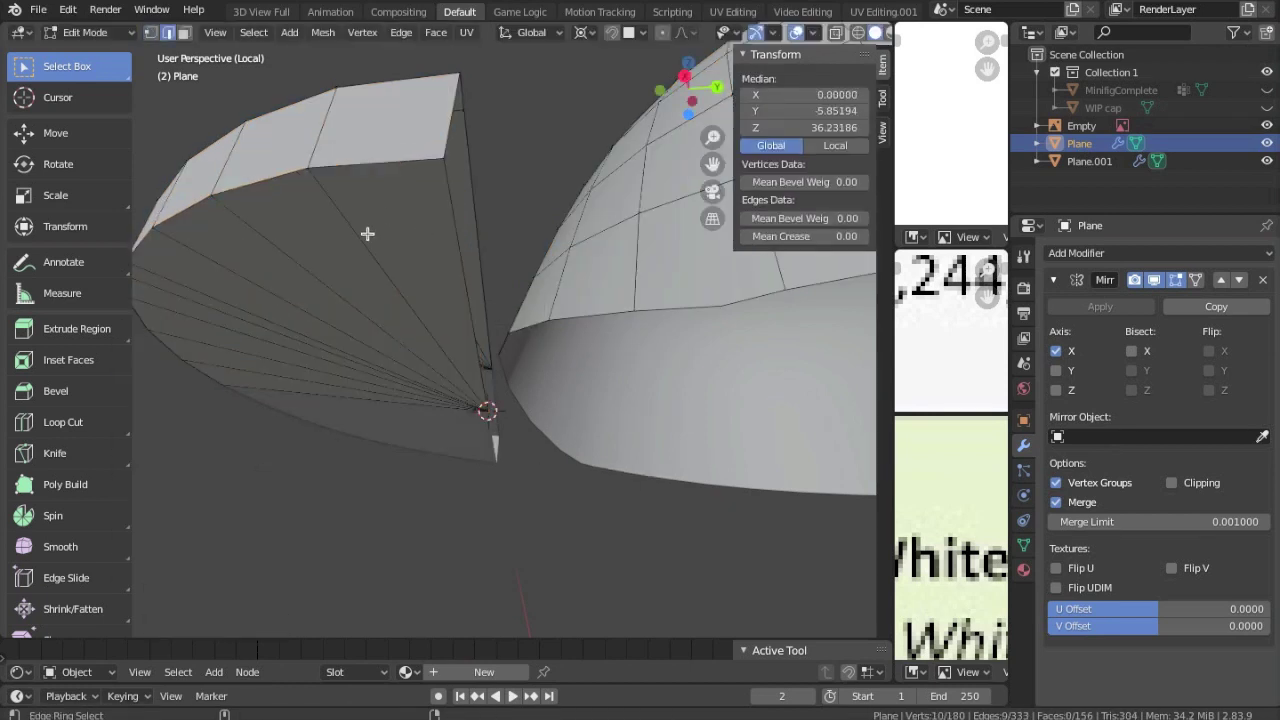
Step: Bevel the fan's tip vertex into an arc
key("ctrl+shift+b")
left_click(461, 222)
scroll(461, 222, "down", 5)
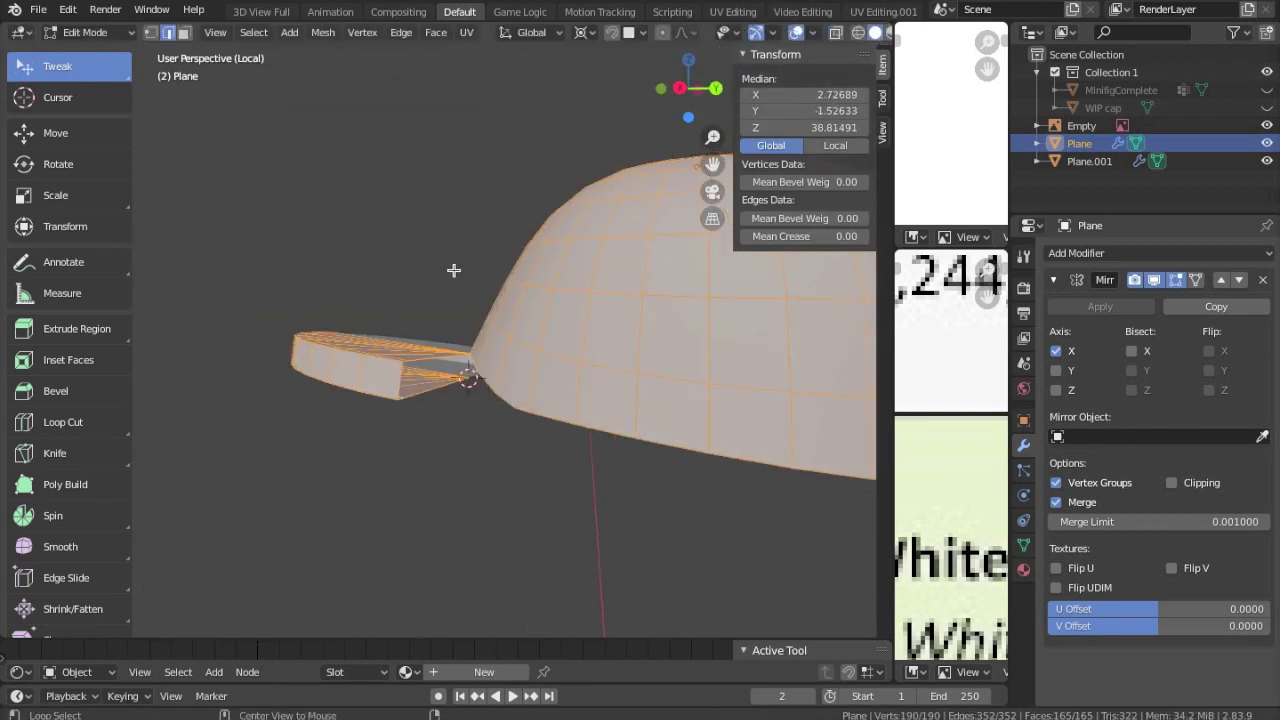
key("Tab")
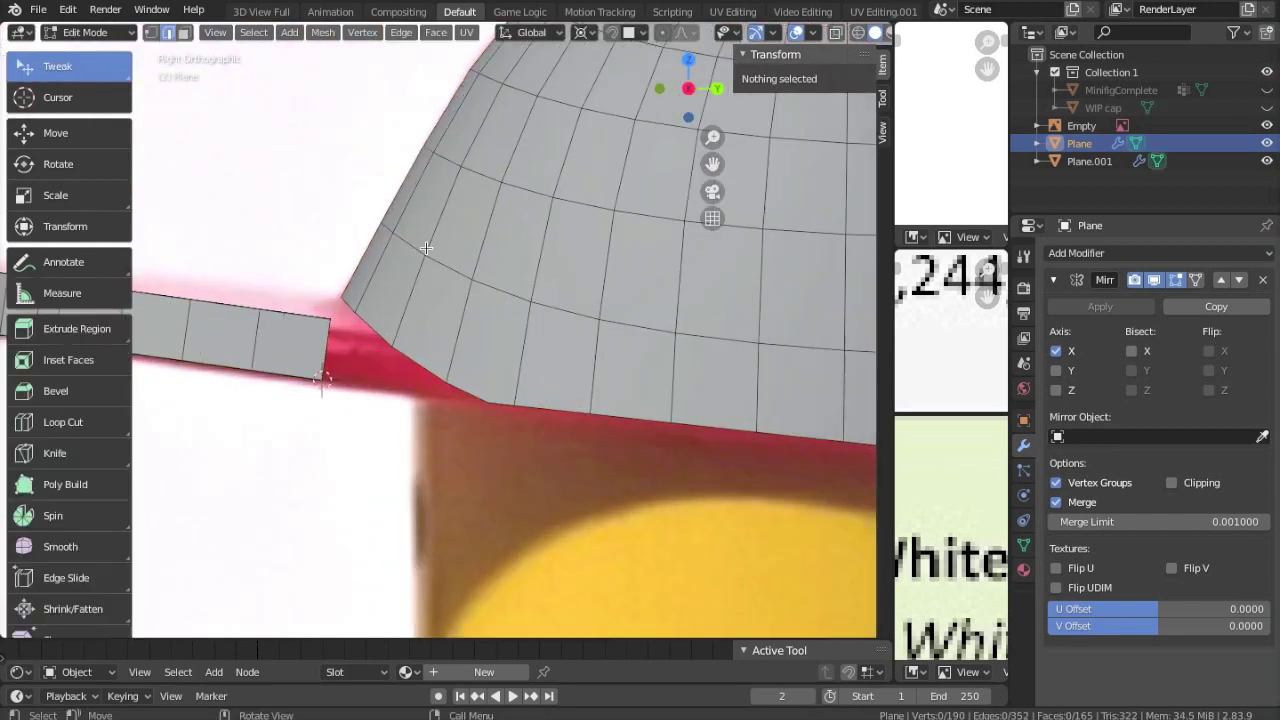
Step: Select the edge ring along the brim band and slide it to match the reference
left_click(361, 338, "ctrl")
key("KP_3")
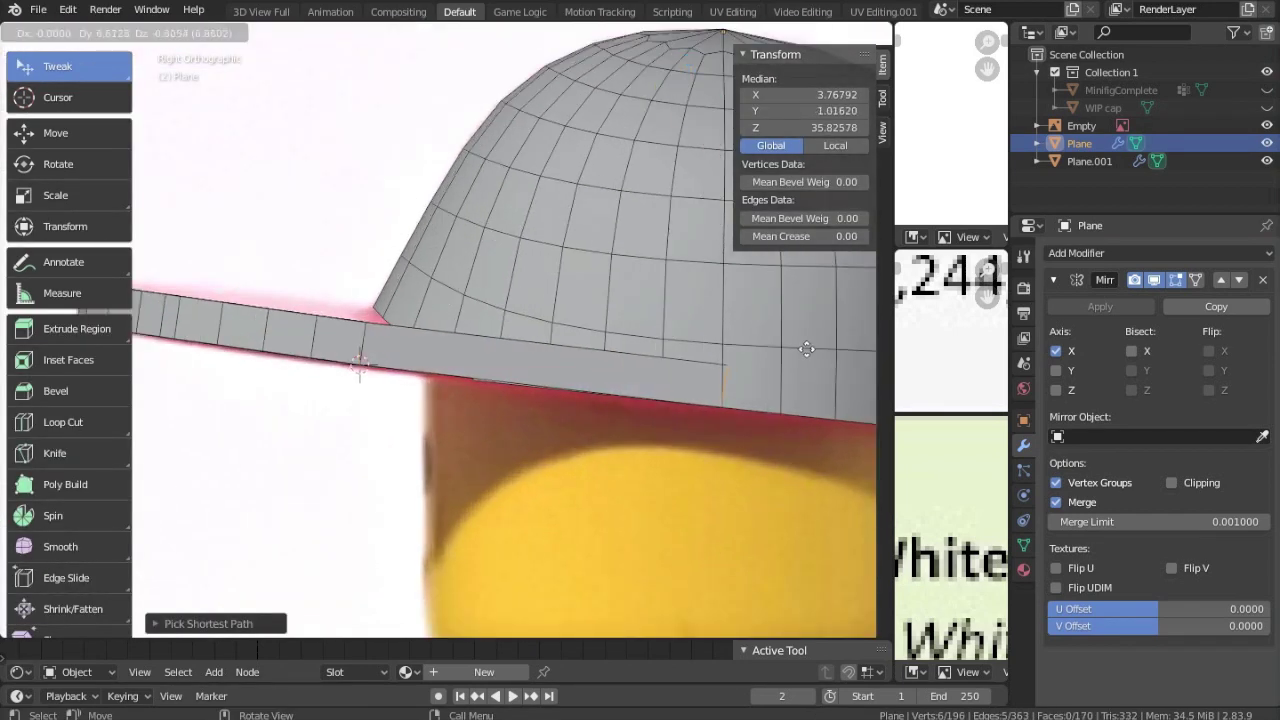
middle_click_drag(807, 349, 564, 437)
left_click(564, 437, "ctrl+alt")
key("w")
left_click(401, 32)
left_click(435, 240)
left_click(570, 437)
middle_click_drag(570, 437, 550, 391)
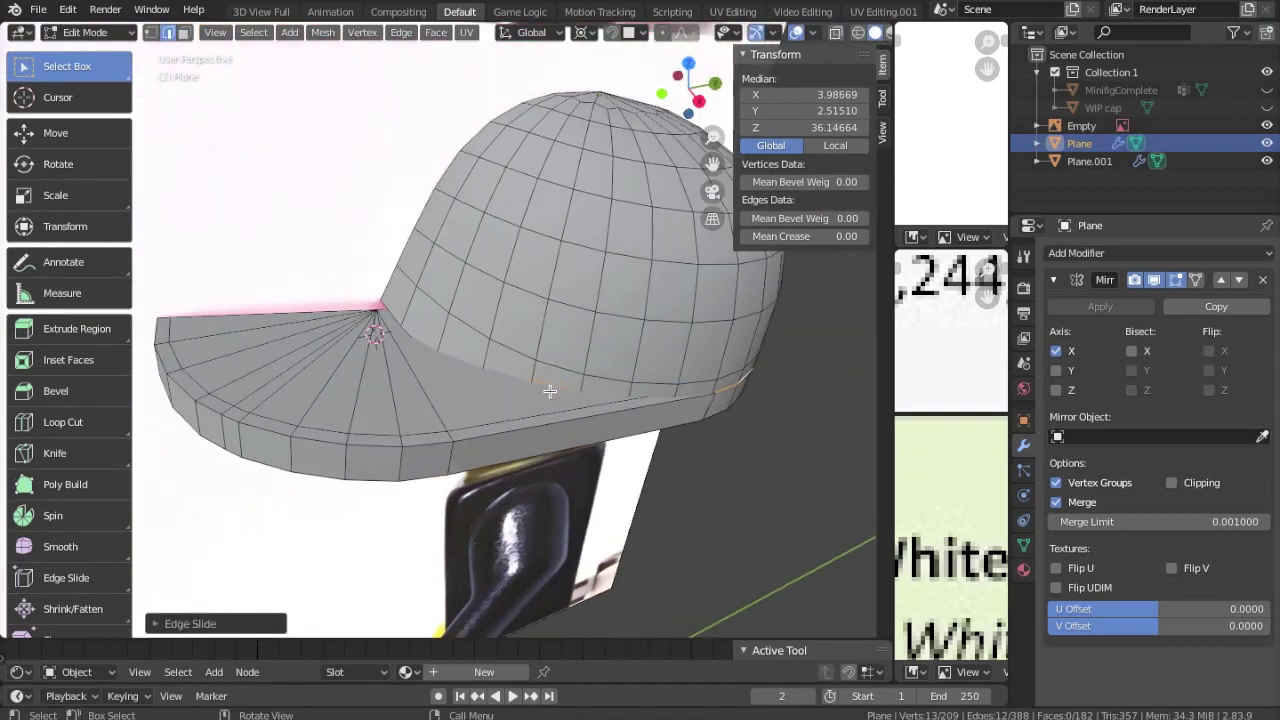
key("shift+z")
key("1")
key("alt+a")
Step: Collapse a side edge at the brim join into a single merged vertex
left_click(540, 412)
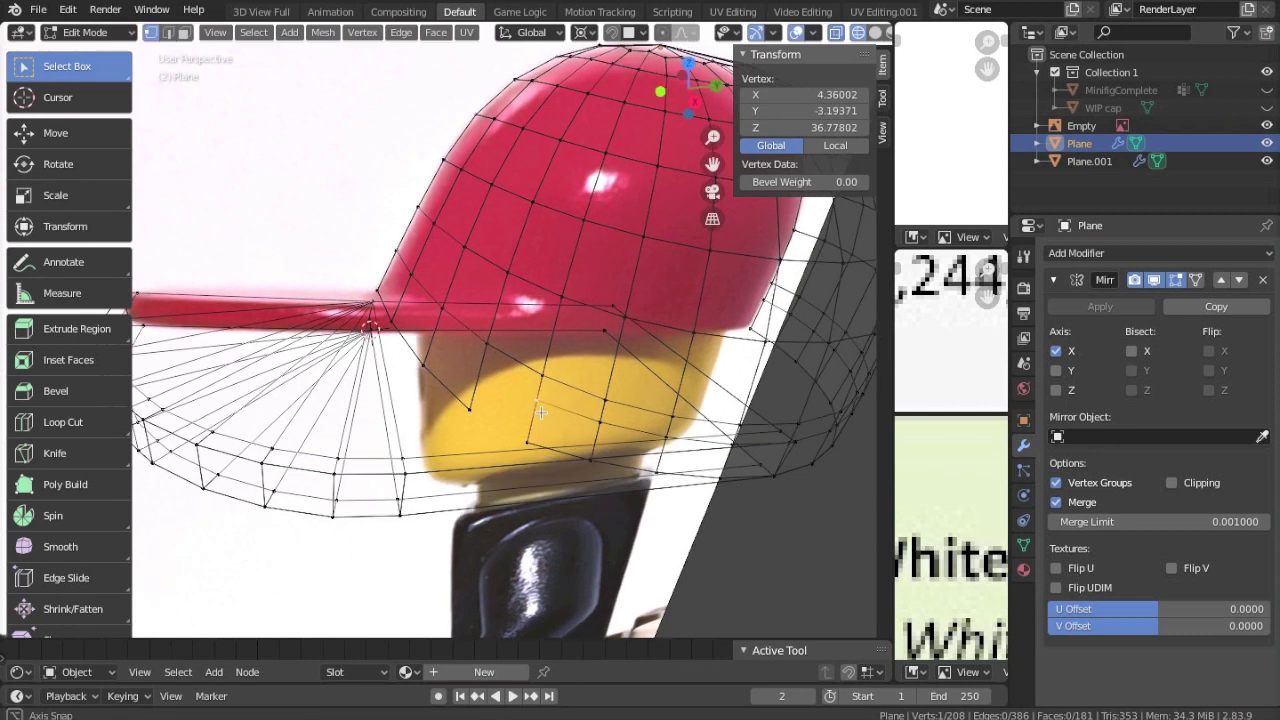
key("shift+z")
middle_click_drag(540, 412, 507, 400)
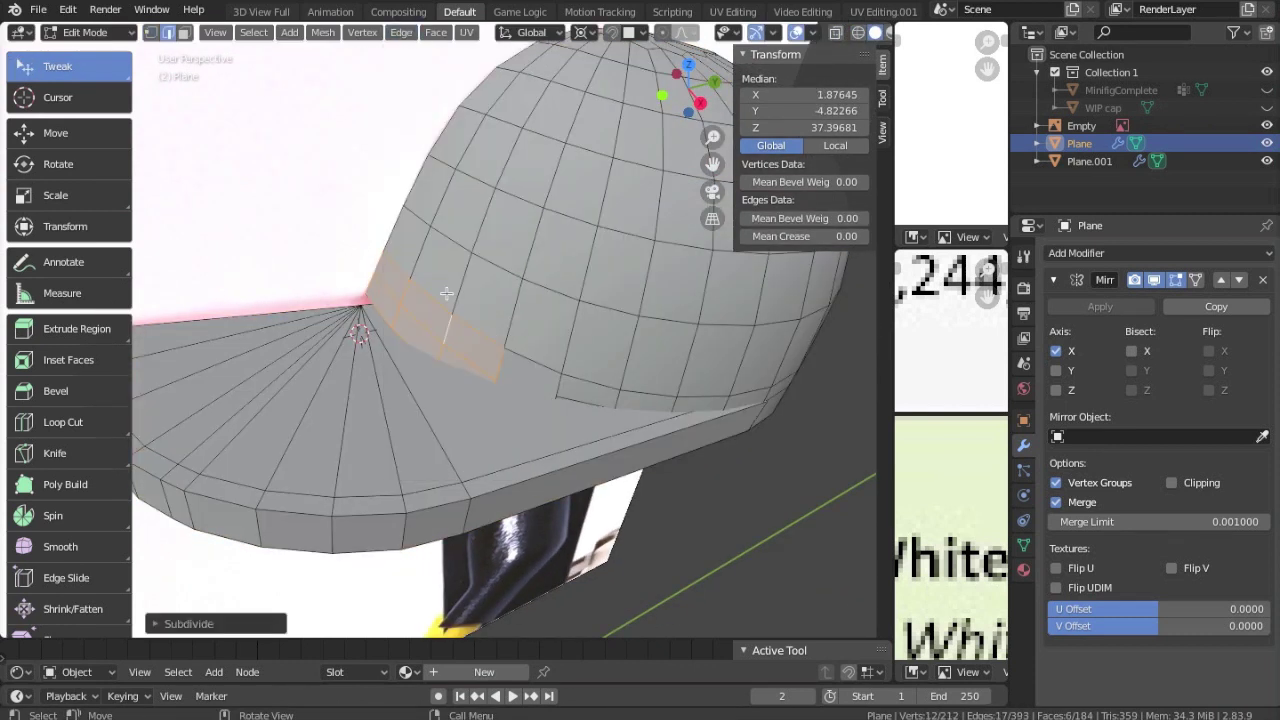
left_click(495, 352)
scroll(495, 352, "up", 2)
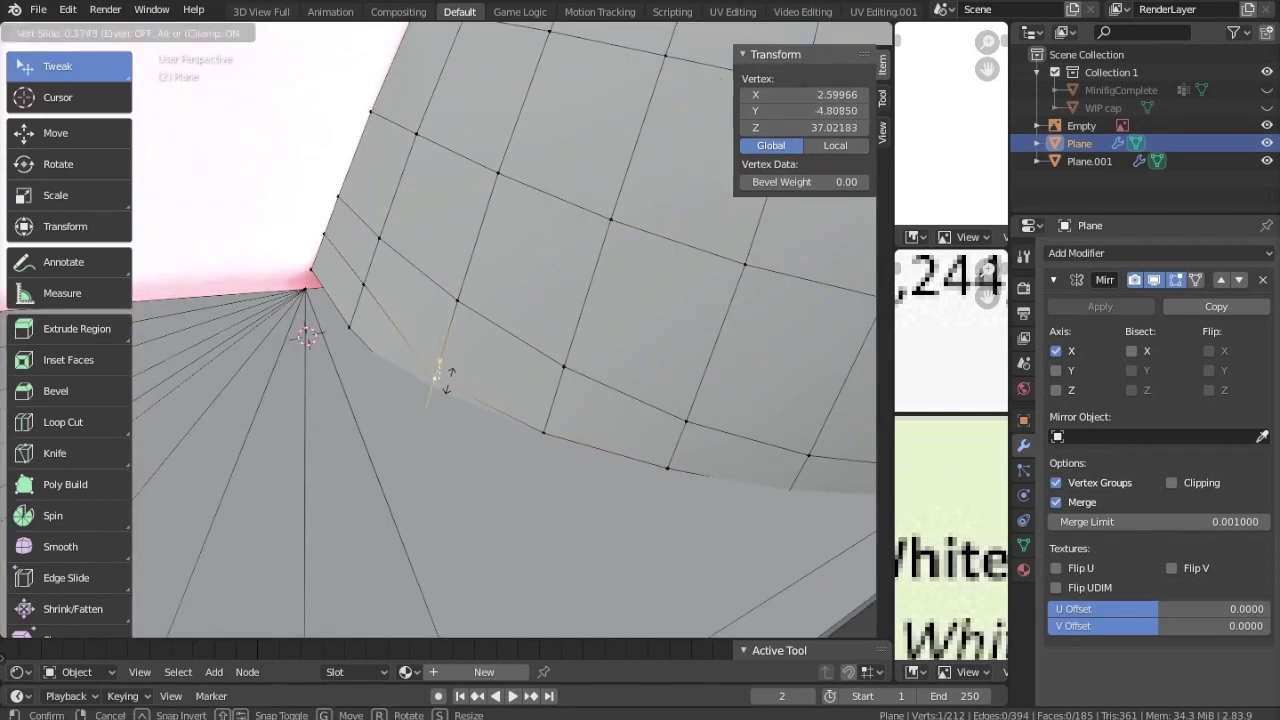
middle_click_drag(373, 276, 469, 253)
key("shift+s")
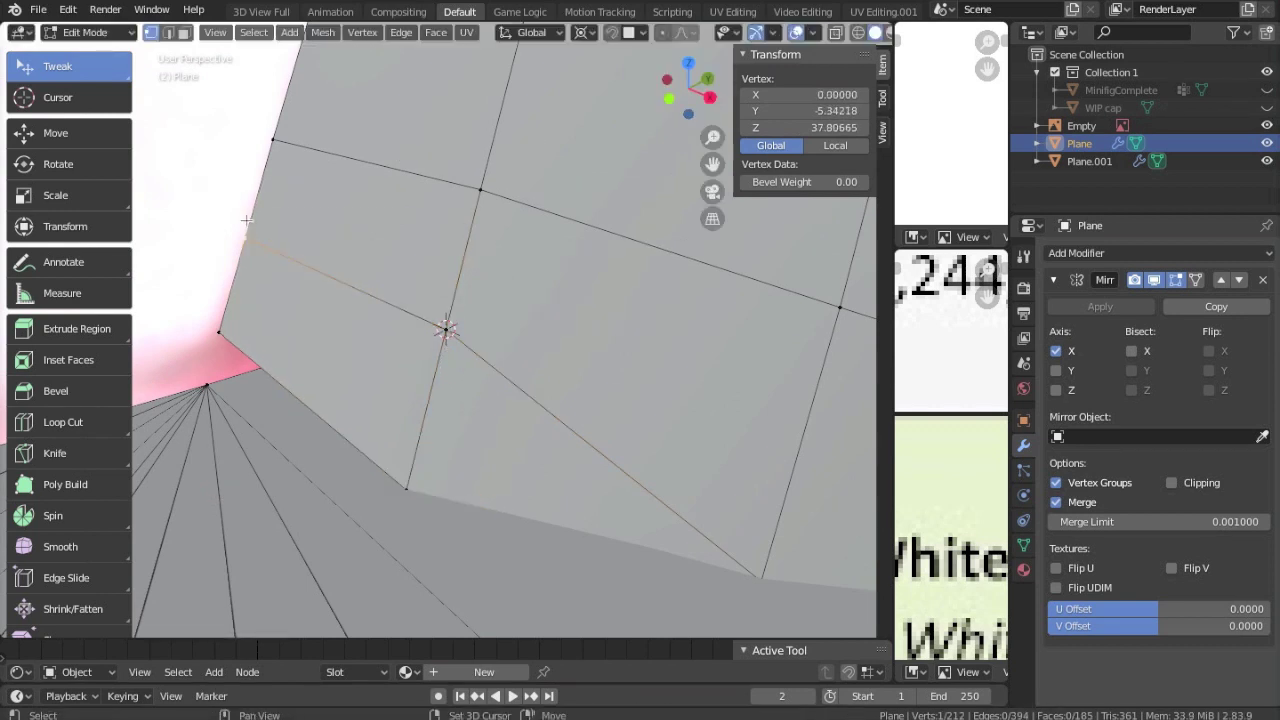
left_click(350, 33)
left_click(490, 174)
left_click(348, 144)
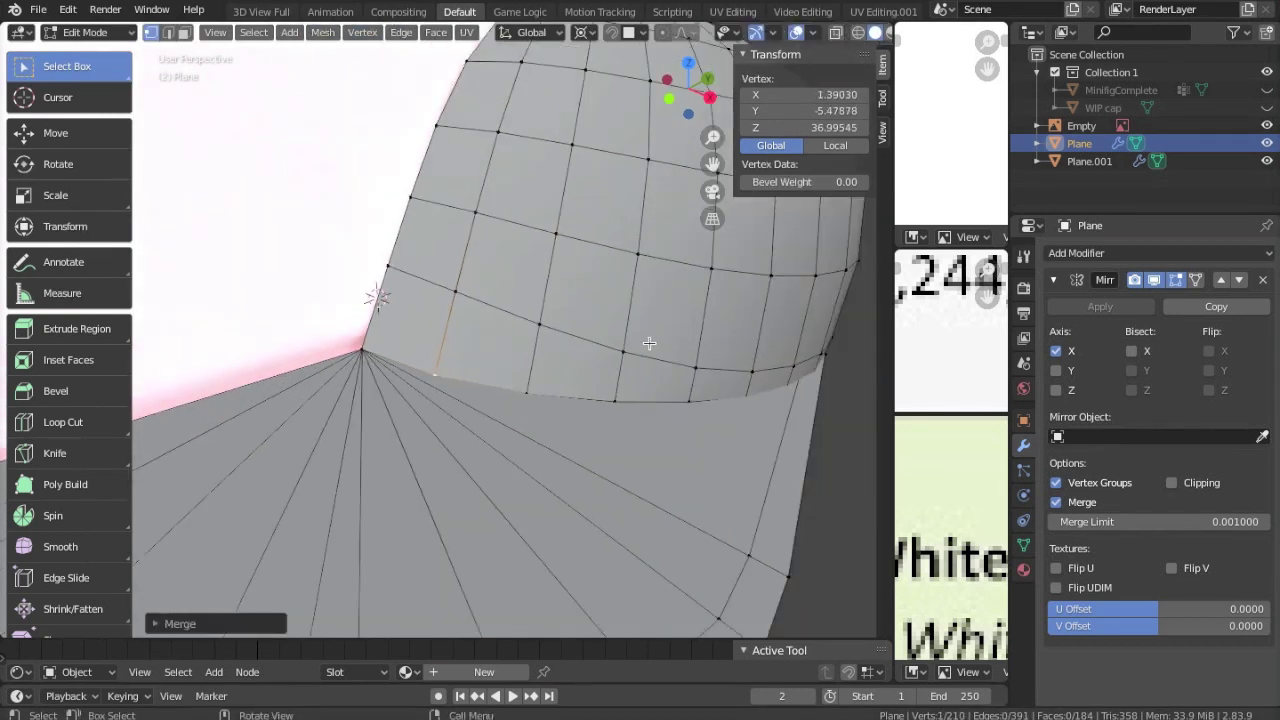
middle_click_drag(348, 144, 537, 393)
Step: Slide a join vertex along its edge, checking it in solid and see-through shading
key("shift+v")
key("z")
key("z")
left_click(531, 399)
key("z")
left_click(709, 442)
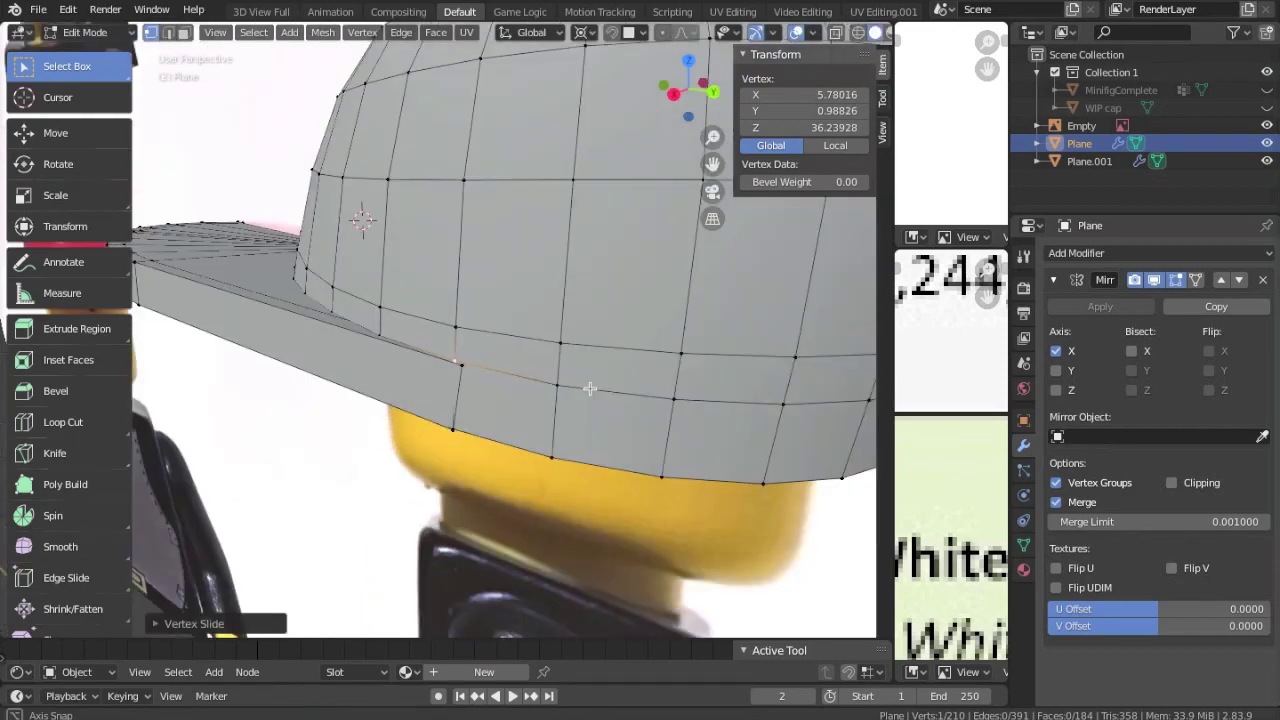
middle_click_drag(589, 388, 345, 381)
key("shift+z")
left_click(234, 370)
mouse_move(403, 277)
middle_mouse_down()
mouse_move(520, 369)
mouse_move(609, 380)
mouse_move(382, 387)
mouse_move(321, 311)
mouse_move(577, 313)
mouse_move(400, 334)
mouse_move(442, 466)
middle_mouse_up()
key("shift+z")
key("shift+z")
key("Tab")
key("Tab")
Step: Slide another brim-join vertex along the brim edge into position
scroll(442, 466, "up", 3)
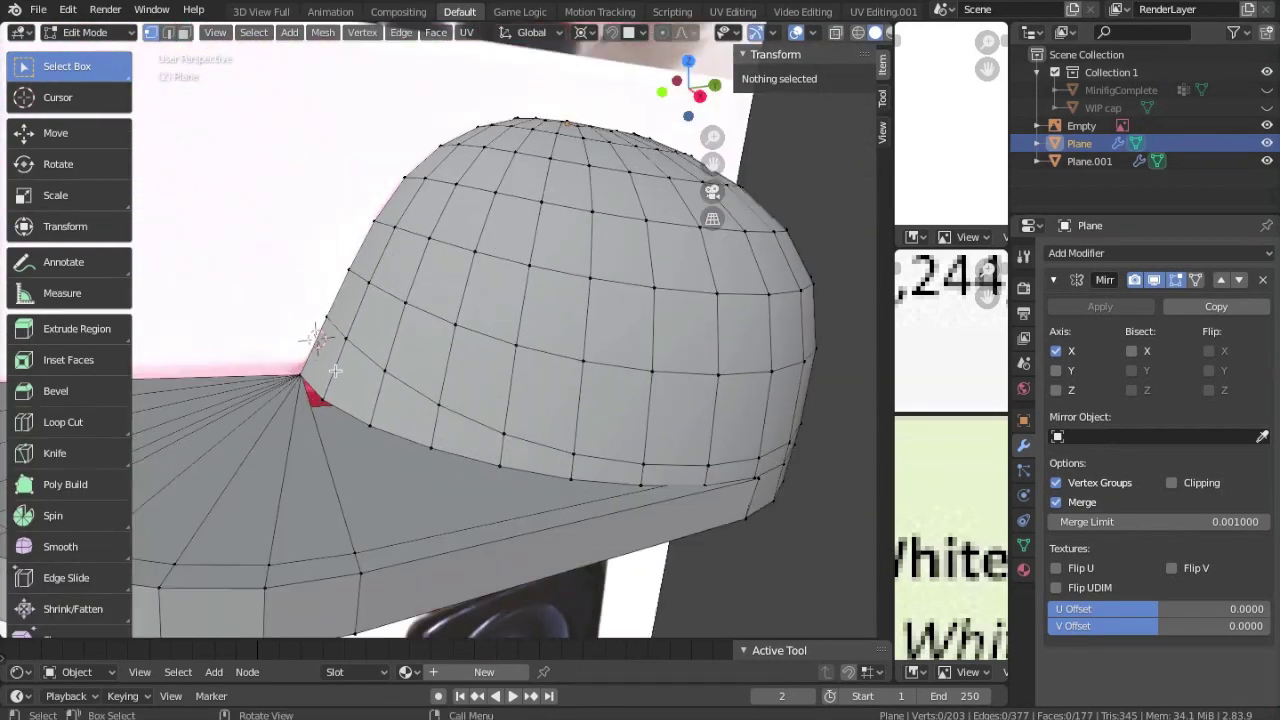
left_click(271, 351)
key("shift+s")
key("Escape")
scroll(262, 398, "up", 3)
scroll(261, 398, "down", 3)
key("z")
left_click(400, 372)
scroll(400, 372, "down", 2)
key("shift+v")
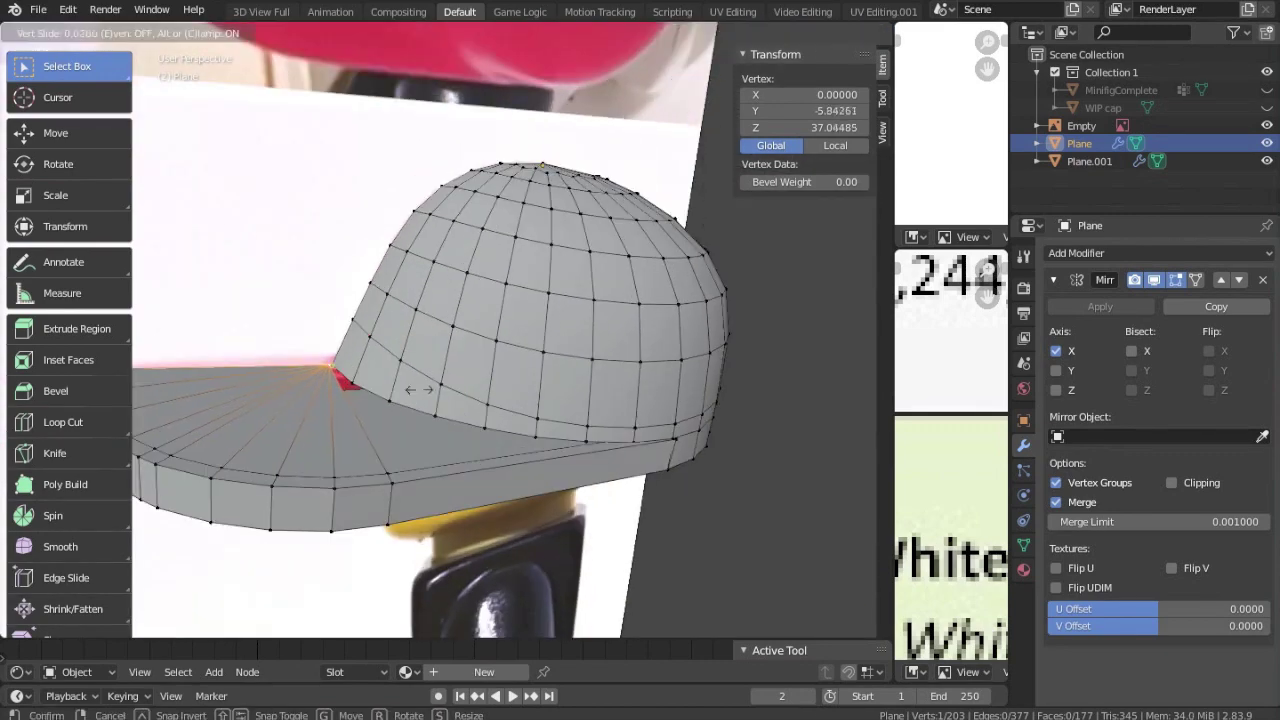
left_click(370, 395)
Step: Move a path of brim edges into place, previewing the cap with materials
left_click(330, 390, "ctrl")
middle_click_drag(330, 390, 443, 420)
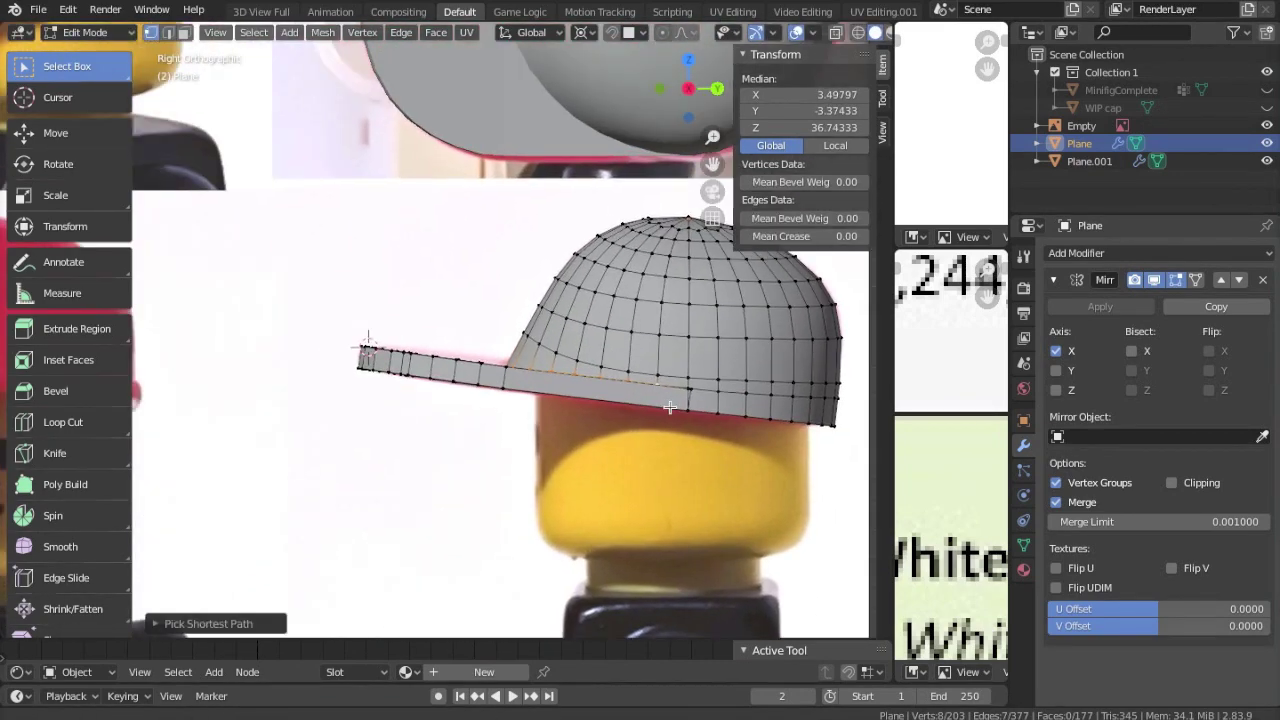
key("z")
key("2")
key("g")
left_click(209, 368)
middle_click_drag(209, 368, 477, 386)
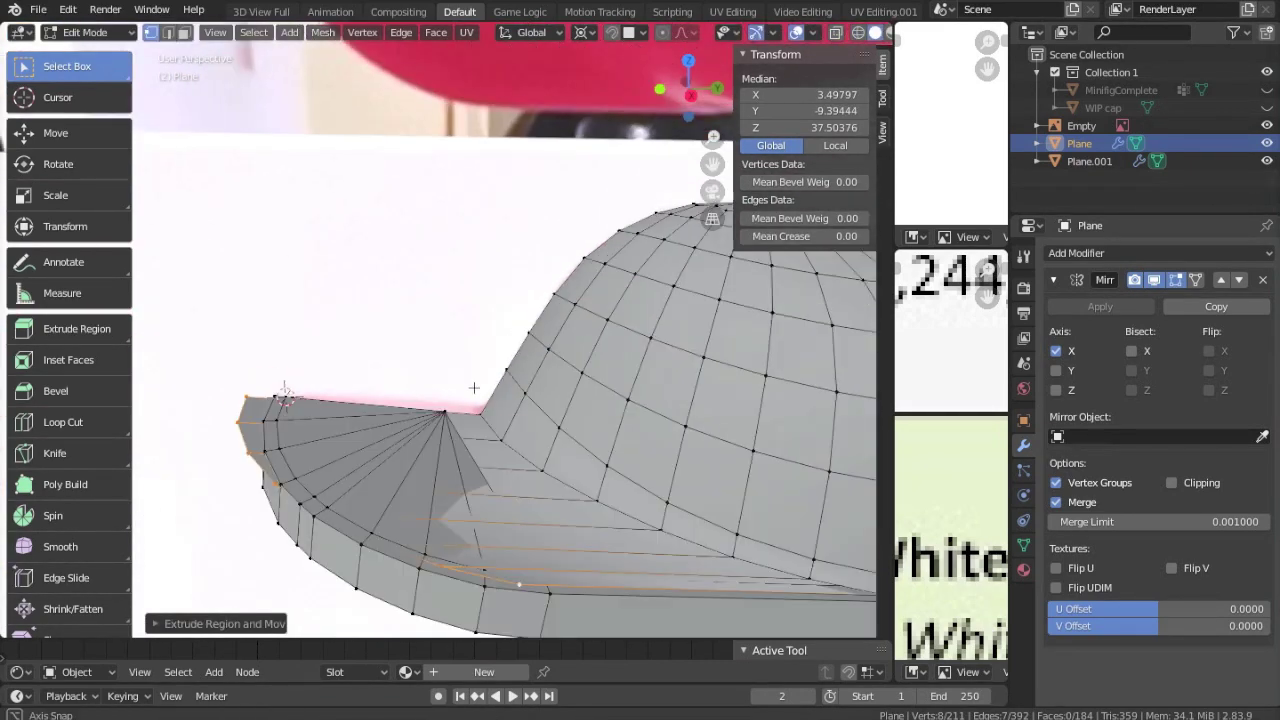
key("Tab")
key("ctrl+a")
left_click(480, 437)
Step: Bevel the brim edges and slide the brim edge loop into place
key("Tab")
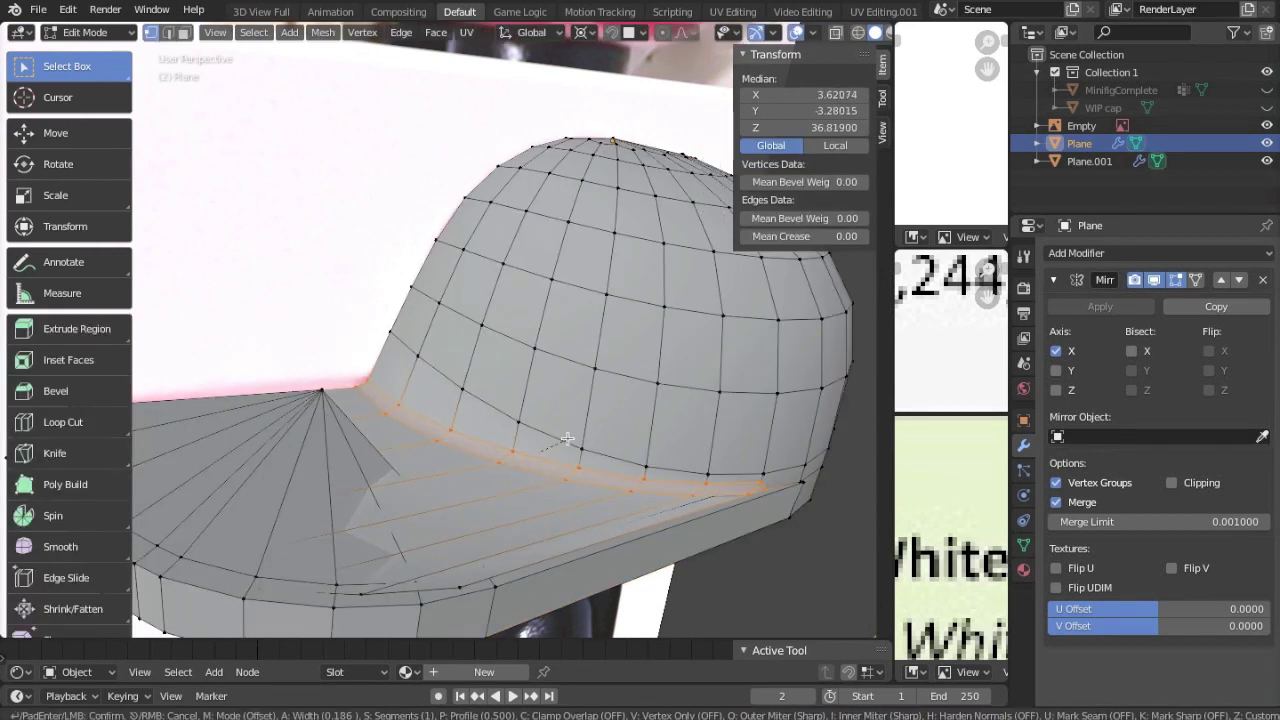
left_click(562, 441)
mouse_move(562, 441)
middle_mouse_down()
mouse_move(254, 404)
mouse_move(342, 401)
middle_mouse_up()
key("ctrl+e")
left_click(429, 229)
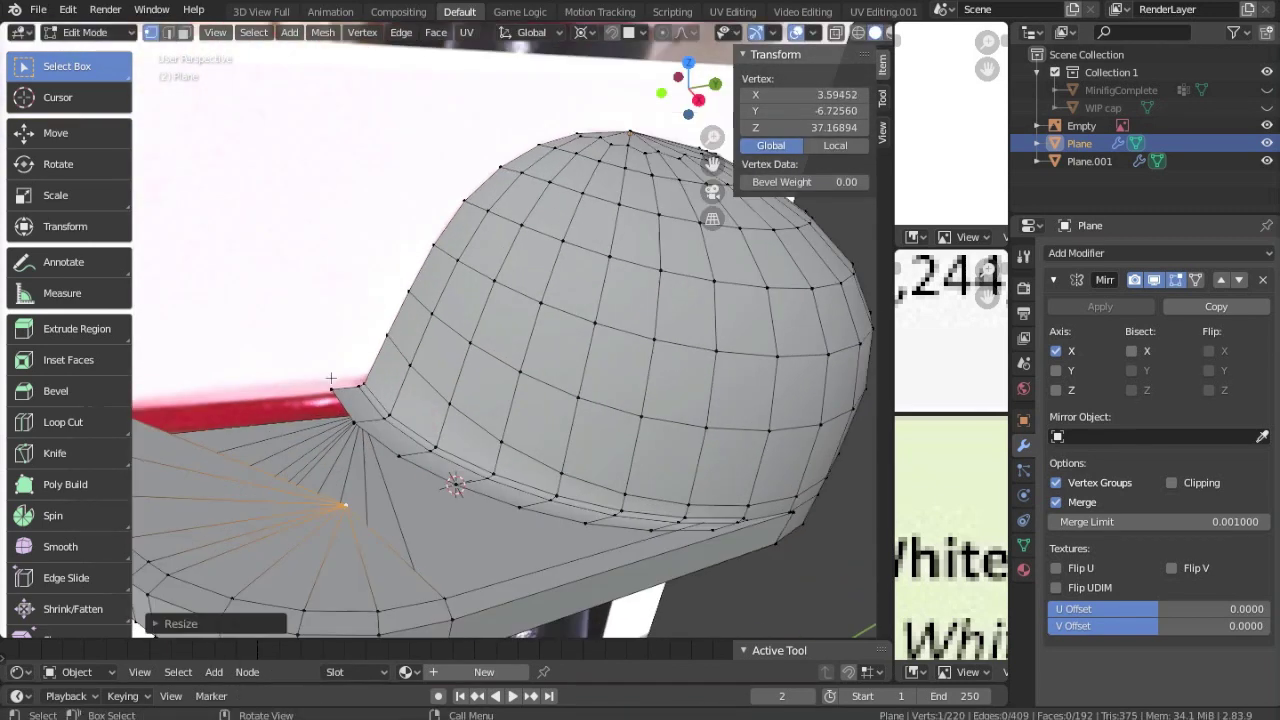
scroll(455, 547, "down", 3)
scroll(457, 531, "up", 3)
Step: Connect vertices across the brim, then select the duplicate cap Plane.001 in Object Mode
left_click(552, 478, "shift")
key("j")
scroll(605, 566, "up", 2)
key("a")
scroll(605, 540, "down", 4)
key("Tab")
scroll(600, 470, "down", 3)
mouse_move(600, 470)
middle_mouse_down()
mouse_move(651, 488)
mouse_move(202, 205)
mouse_move(470, 182)
middle_mouse_up()
left_click(470, 182)
Step: Delete the duplicate cap Plane.001 and save the file
key("Delete")
left_click(482, 337)
key("ctrl+s")
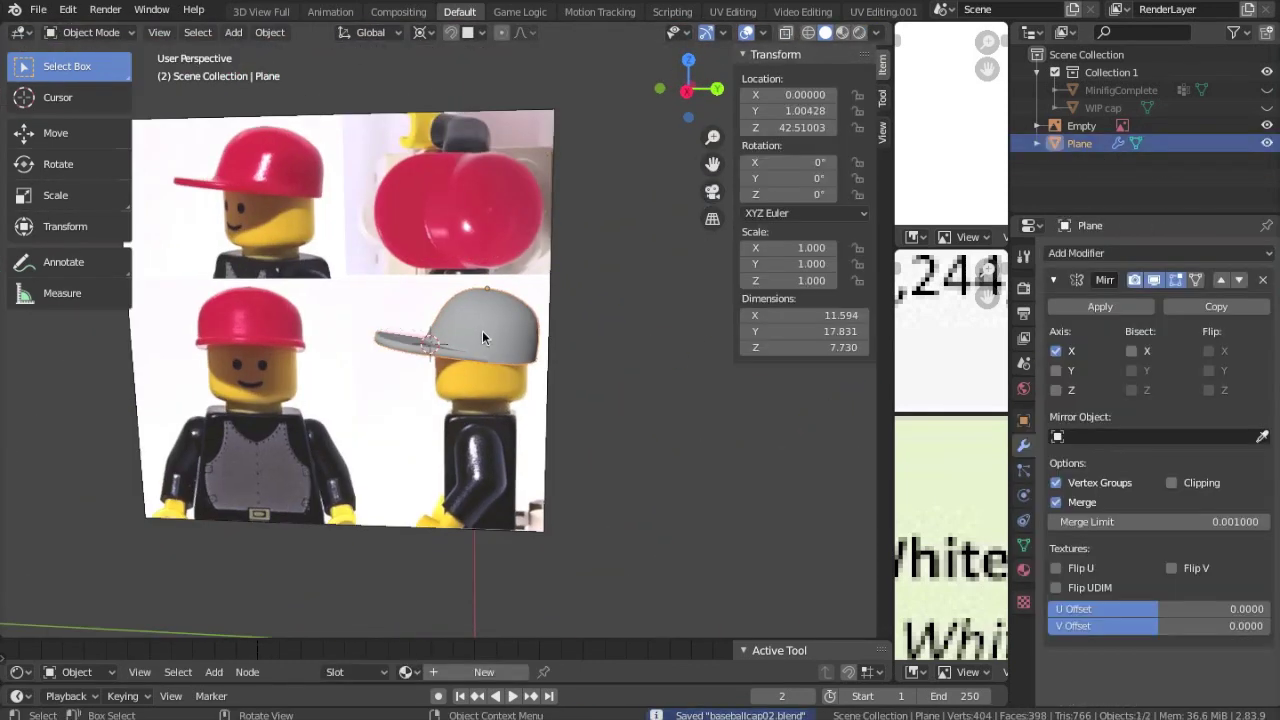
Step: Isolate the cap in Edit Mode and slide a brim-join vertex along its edge
scroll(482, 337, "up", 4)
key("KP_Divide")
key("Tab")
key("KP_5")
scroll(295, 371, "up", 5)
left_click(295, 371)
mouse_move(295, 371)
middle_mouse_down()
mouse_move(223, 463)
mouse_move(640, 396)
mouse_move(543, 389)
mouse_move(367, 277)
mouse_move(514, 323)
mouse_move(700, 457)
middle_mouse_up()
key("shift+v")
left_click(566, 363)
mouse_move(566, 363)
middle_mouse_down()
mouse_move(670, 457)
mouse_move(529, 320)
mouse_move(531, 331)
mouse_move(443, 331)
mouse_move(535, 378)
middle_mouse_up()
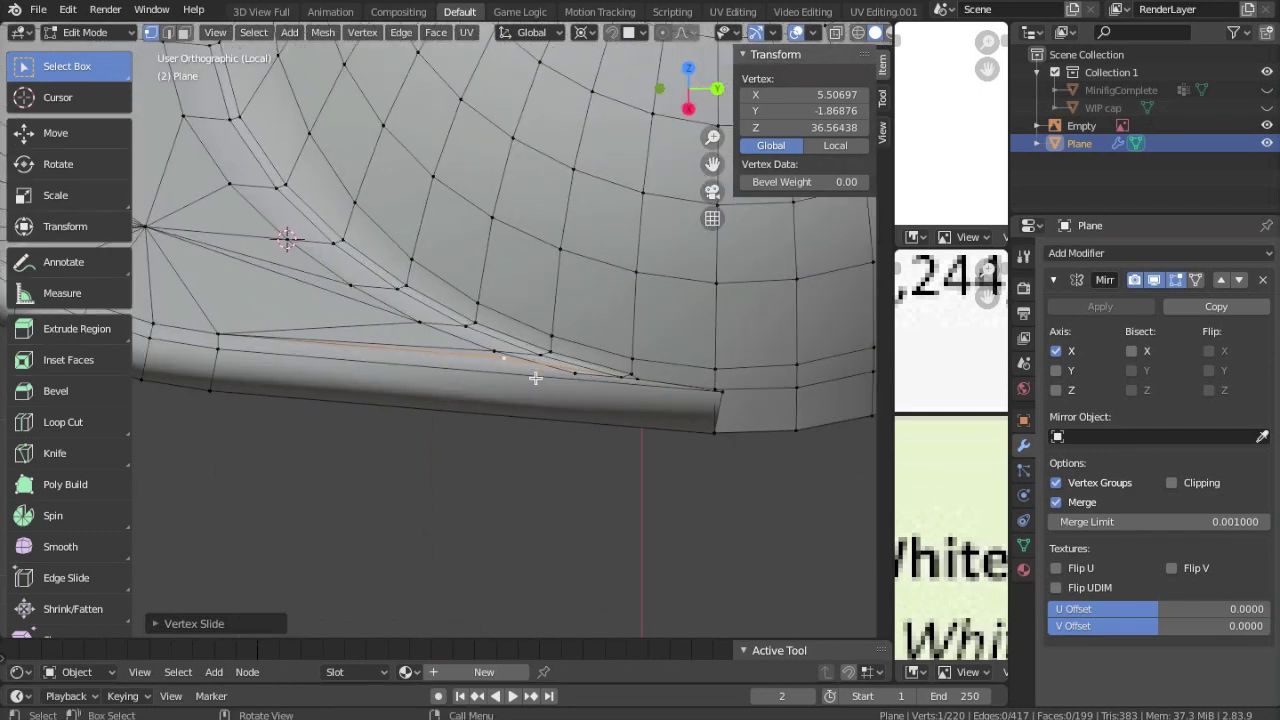
Step: Knife new edges into the brim and delete the stray faces beneath it
key("k")
middle_click_drag(511, 464, 596, 431)
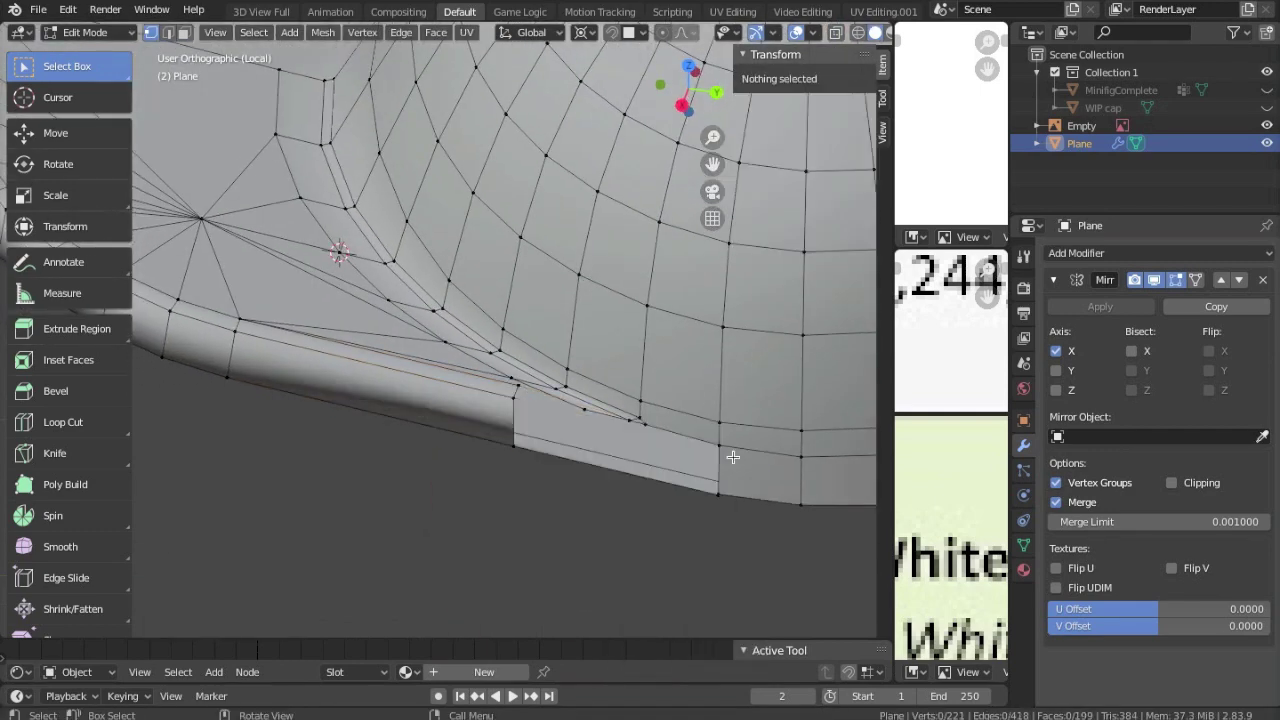
left_click(733, 457)
key("x")
left_click(470, 434)
middle_click_drag(470, 434, 648, 393)
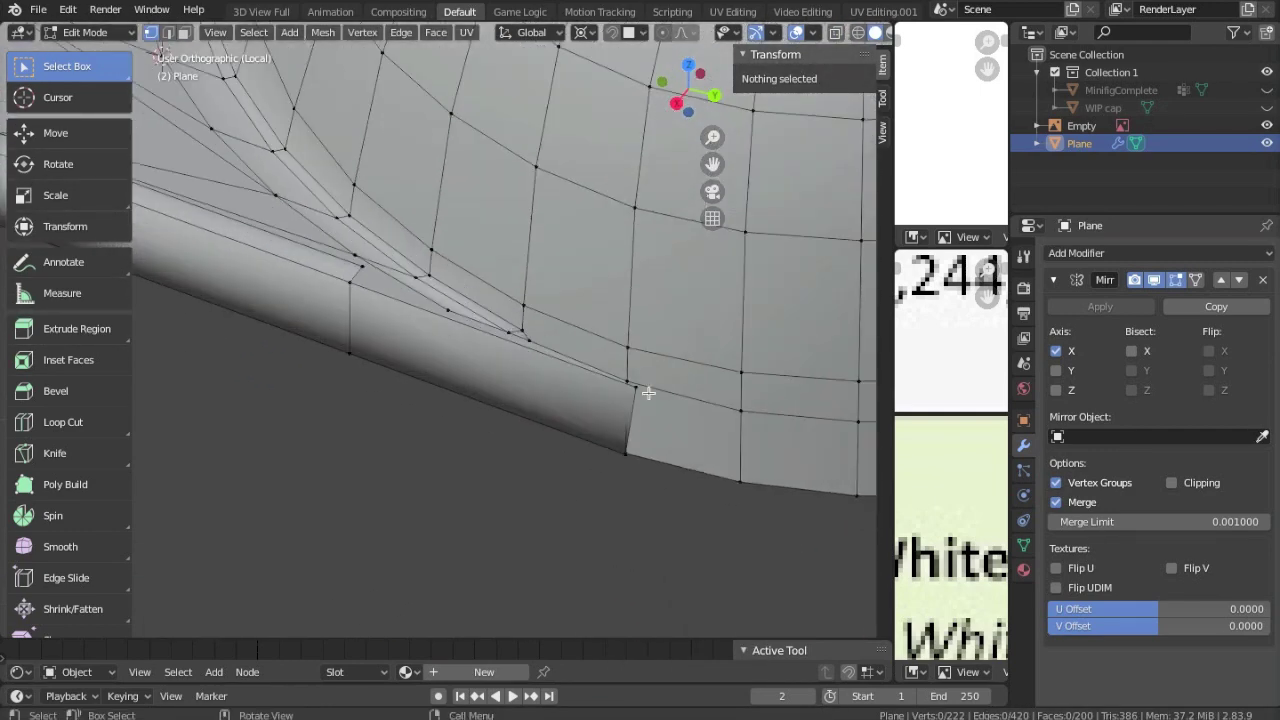
Step: Merge the two vertices at the brim corner into one
key("m")
left_click(433, 207)
mouse_move(433, 207)
middle_mouse_down()
mouse_move(509, 206)
mouse_move(600, 350)
middle_mouse_up()
key("w")
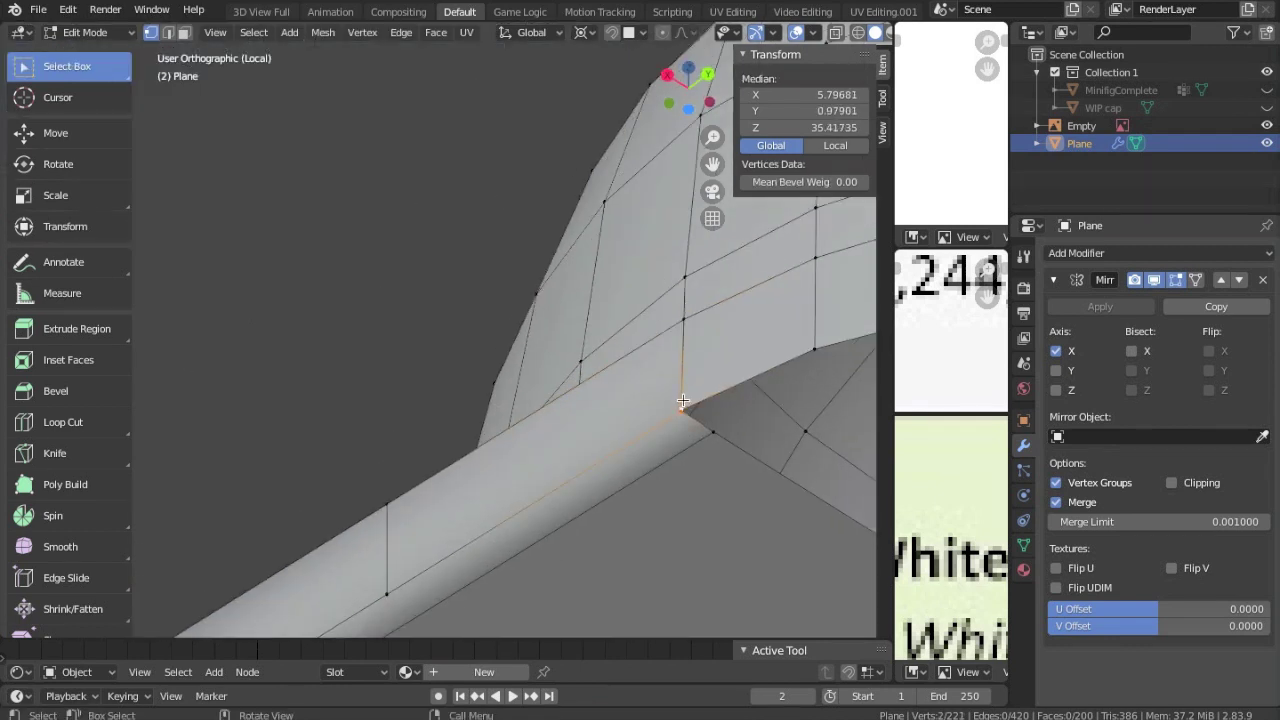
mouse_move(674, 480)
middle_mouse_down()
mouse_move(534, 286)
mouse_move(500, 280)
mouse_move(517, 354)
mouse_move(527, 313)
mouse_move(502, 310)
middle_mouse_up()
Step: Review the cap on the minifigure, then reselect and isolate the cap
key("Tab")
key("KP_Divide")
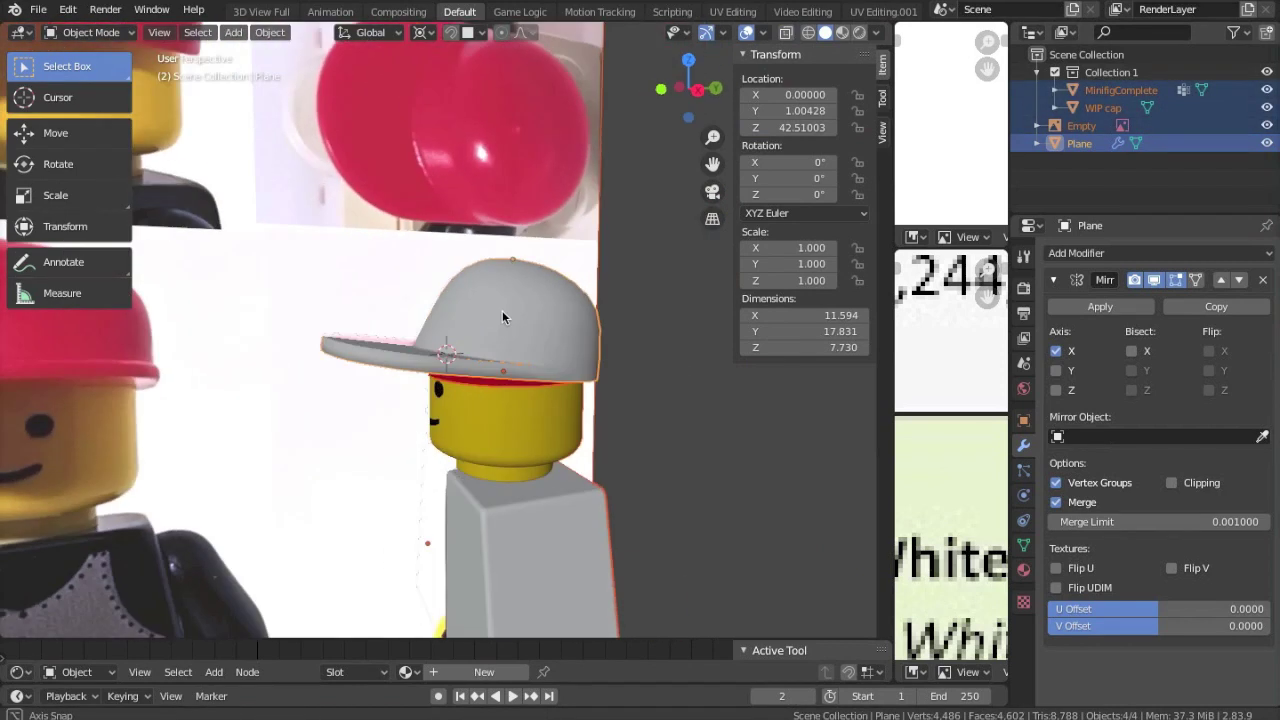
left_click(476, 387)
left_click(523, 347)
key("KP_Divide")
mouse_move(517, 218)
middle_mouse_down()
mouse_move(500, 300)
mouse_move(520, 350)
middle_mouse_up()
Step: Extrude the brim edge loop and move it into place from the side view
key("Tab")
left_click(539, 278, "ctrl")
key("e")
key("Return")
key("KP_3")
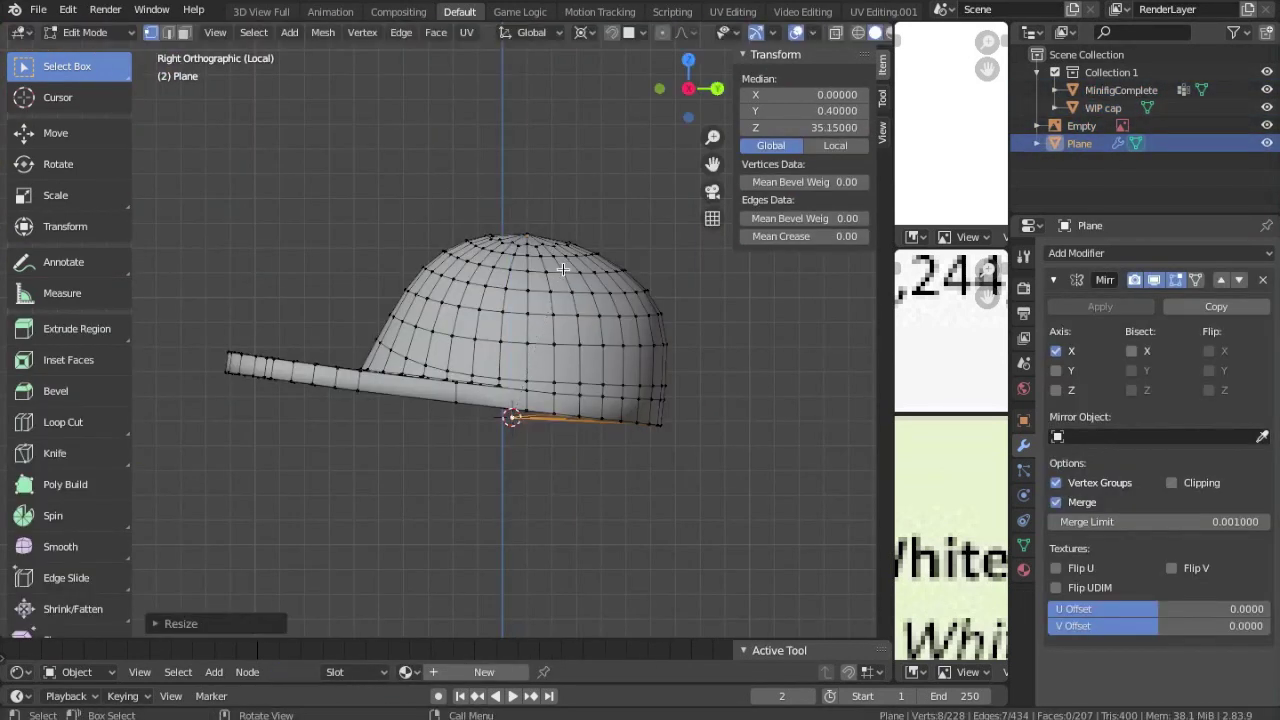
scroll(590, 420, "up", 7)
key("g")
middle_click_drag(321, 271, 337, 183)
key("shift+z")
scroll(535, 437, "up", 3)
Step: Scale a brim vertex in toward the cap's centre line
left_click(535, 437)
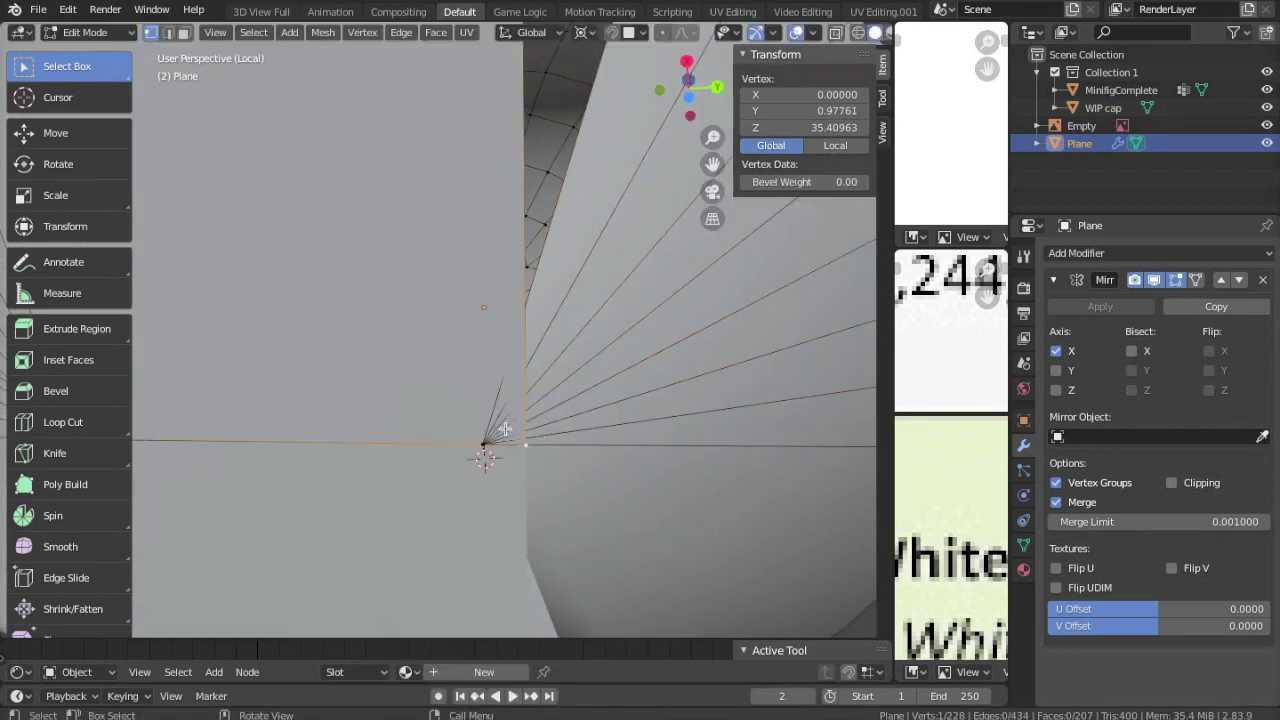
scroll(598, 425, "down", 5)
key("s")
left_click(449, 311)
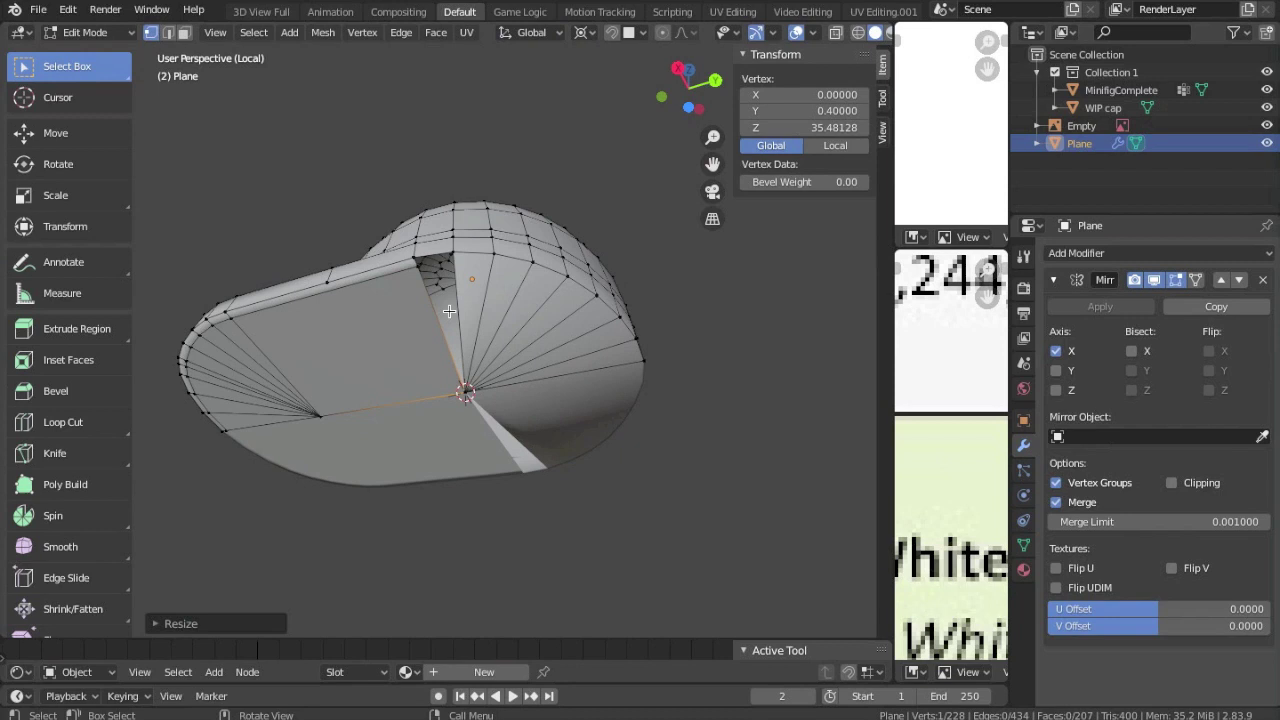
left_click(375, 281, "alt")
middle_click_drag(375, 281, 380, 340)
Step: Edge-slide the rim loops out toward the brim edge
key("g")
key("g")
key("Escape")
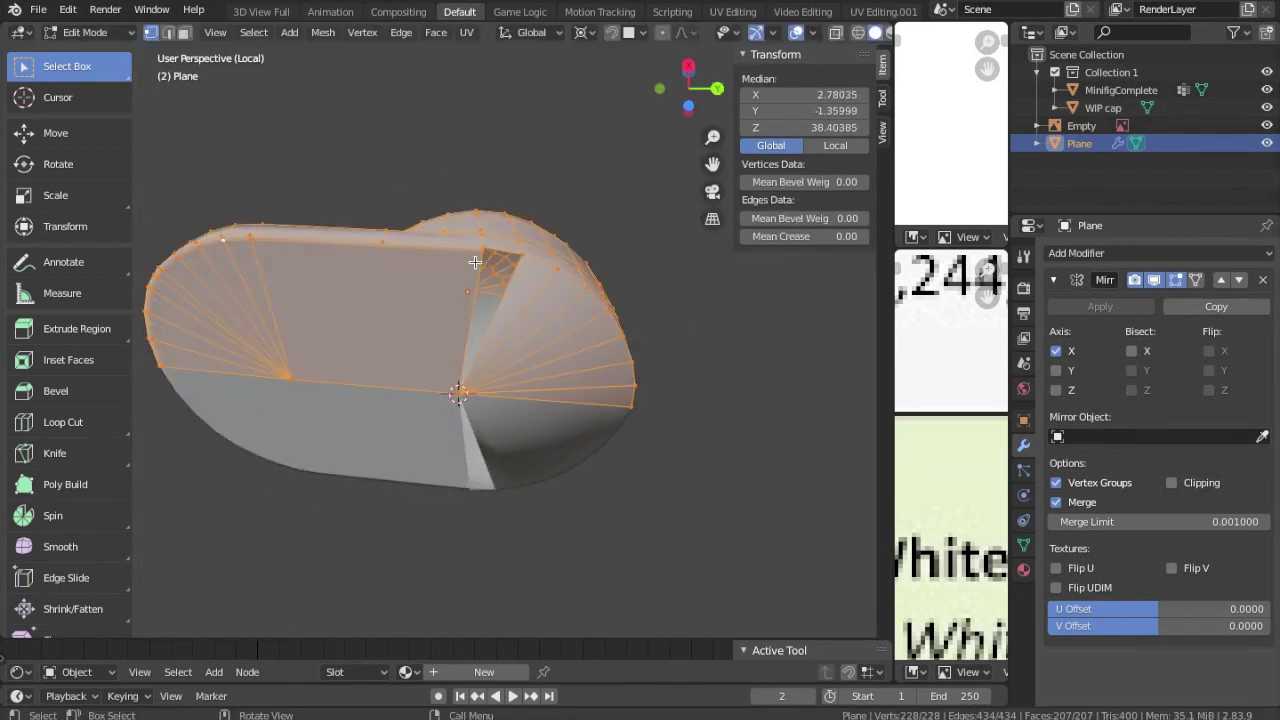
middle_click_drag(418, 265, 515, 255)
left_click(560, 152, "alt")
key("g")
key("g")
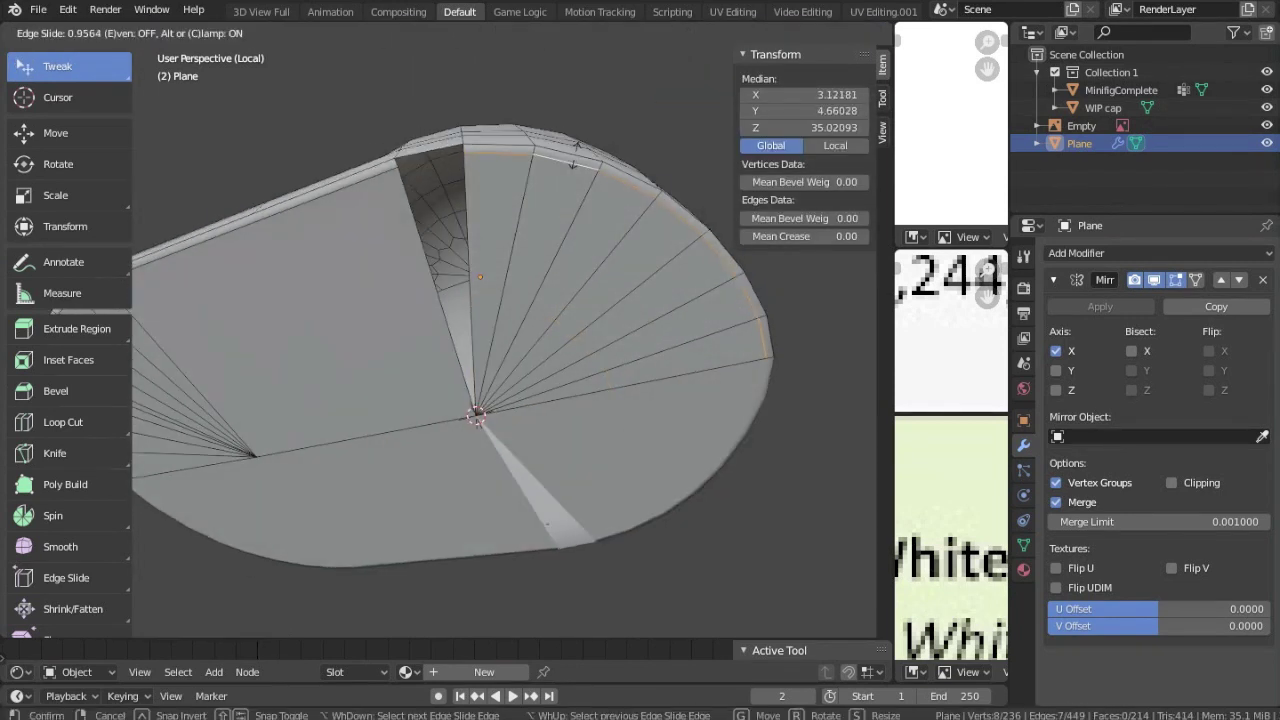
left_click(574, 157)
middle_click_drag(574, 157, 531, 323)
Step: Merge by distance to remove 18 duplicate vertices and return to Object Mode
key("m")
key("b")
key("Tab")
right_click(444, 262)
Step: Select the whole cap mesh and browse the Edge menu without applying anything
middle_click_drag(444, 262, 560, 380)
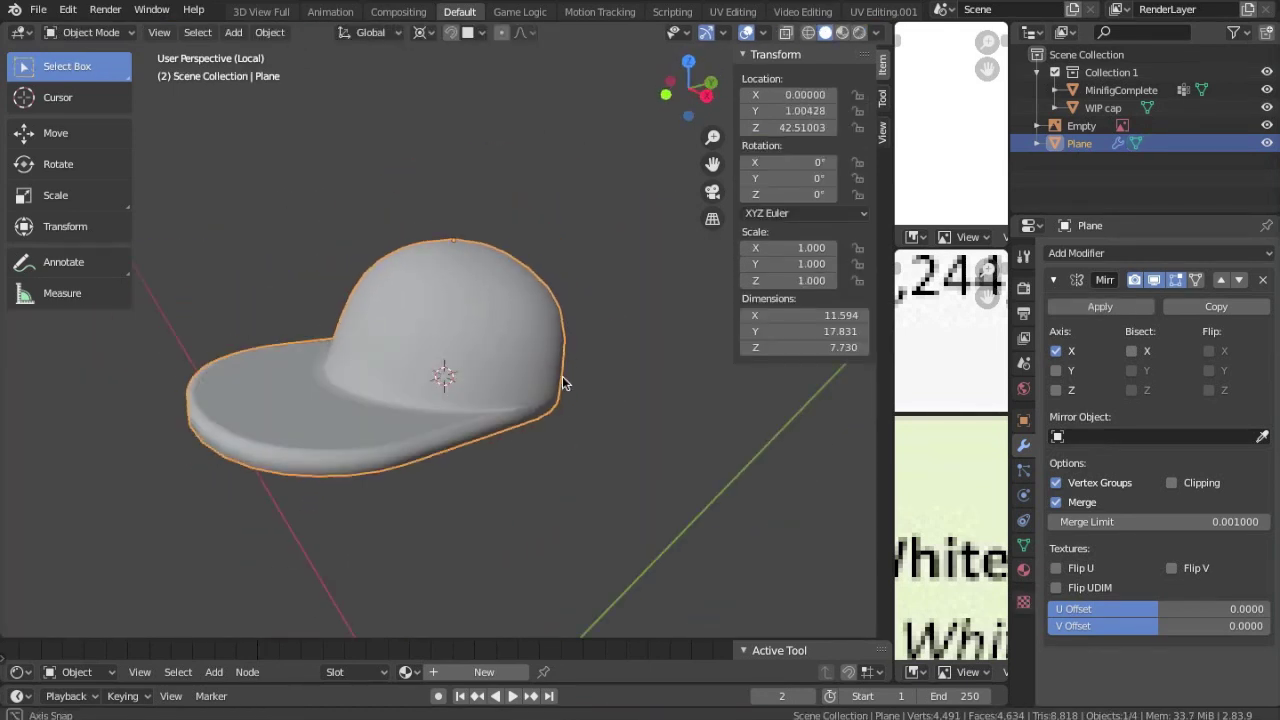
key("Tab")
key("a")
left_click(401, 32)
key("Escape")
left_click(401, 32)
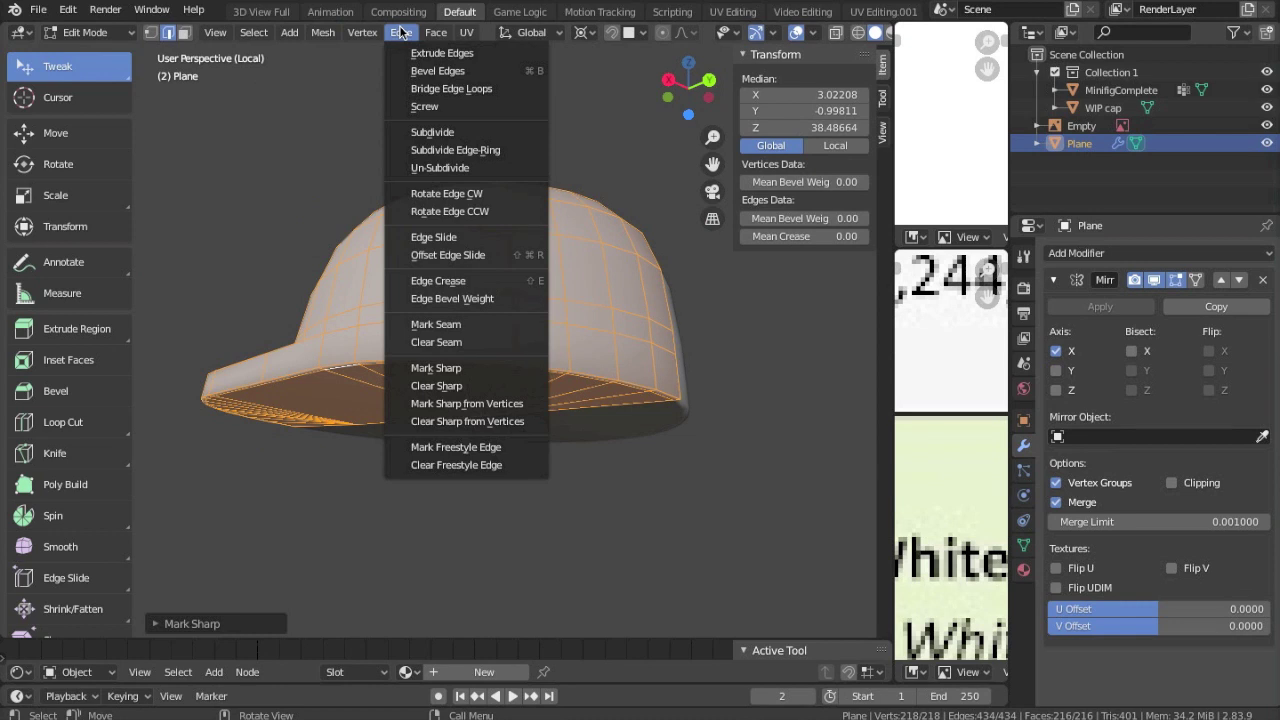
key("Tab")
middle_click_drag(396, 288, 435, 355)
Step: Merge the selected brim vertices at their centre
key("Tab")
scroll(435, 356, "up", 5)
mouse_move(443, 480)
middle_mouse_down()
mouse_move(323, 389)
mouse_move(450, 314)
middle_mouse_up()
left_click(558, 357)
key("1")
middle_click_drag(558, 357, 566, 341)
left_click(566, 341)
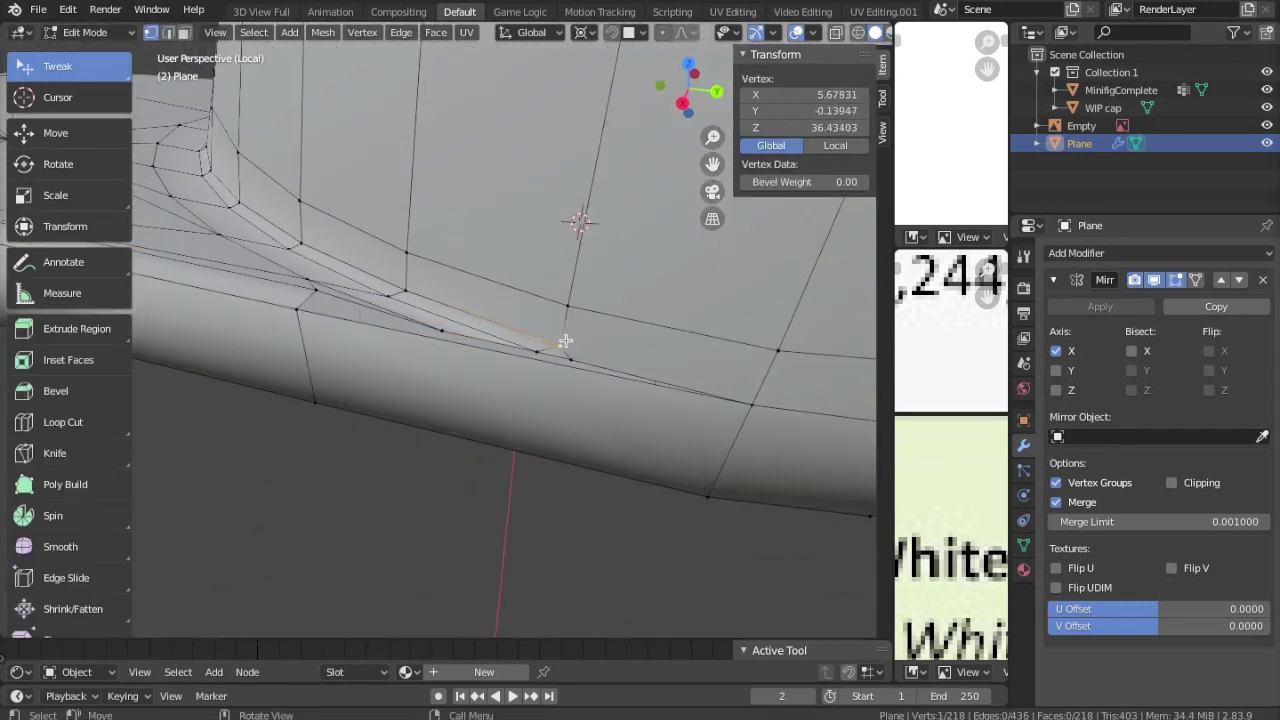
left_click(588, 316)
Step: Select the whole cap mesh and inspect it in see-through shading
key("a")
key("alt+a")
key("a")
key("alt+z")
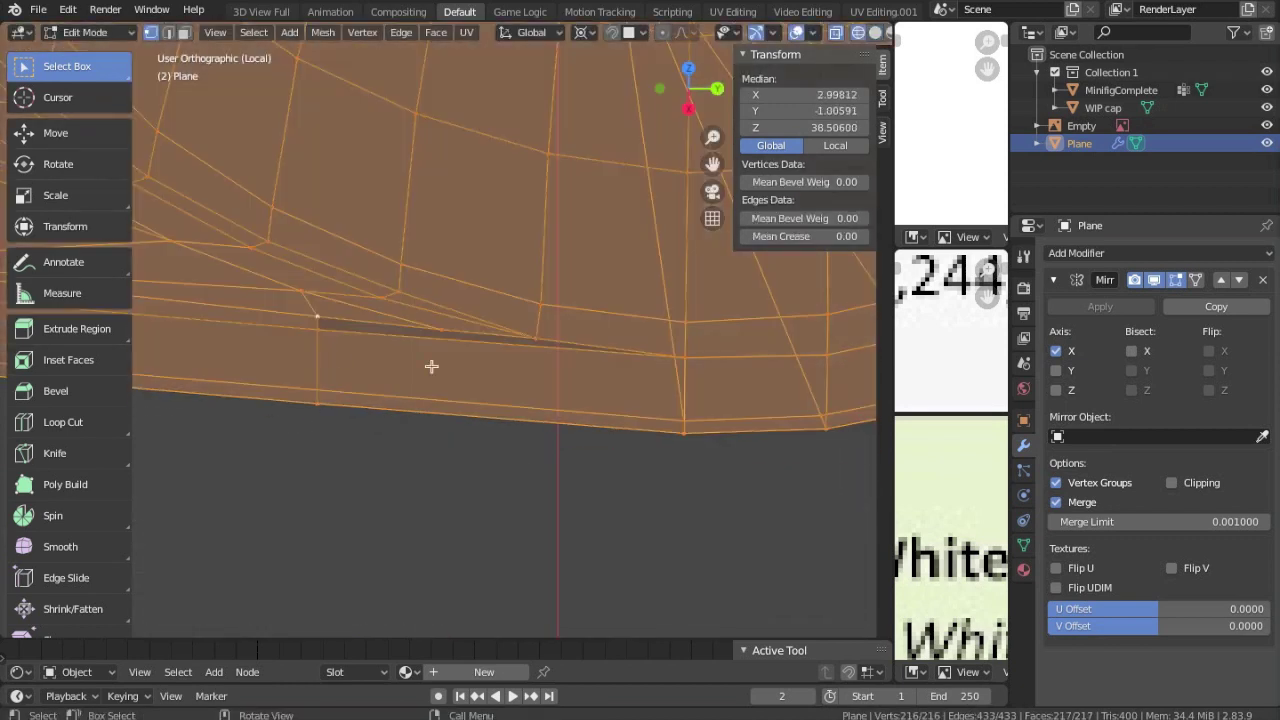
left_click(544, 461)
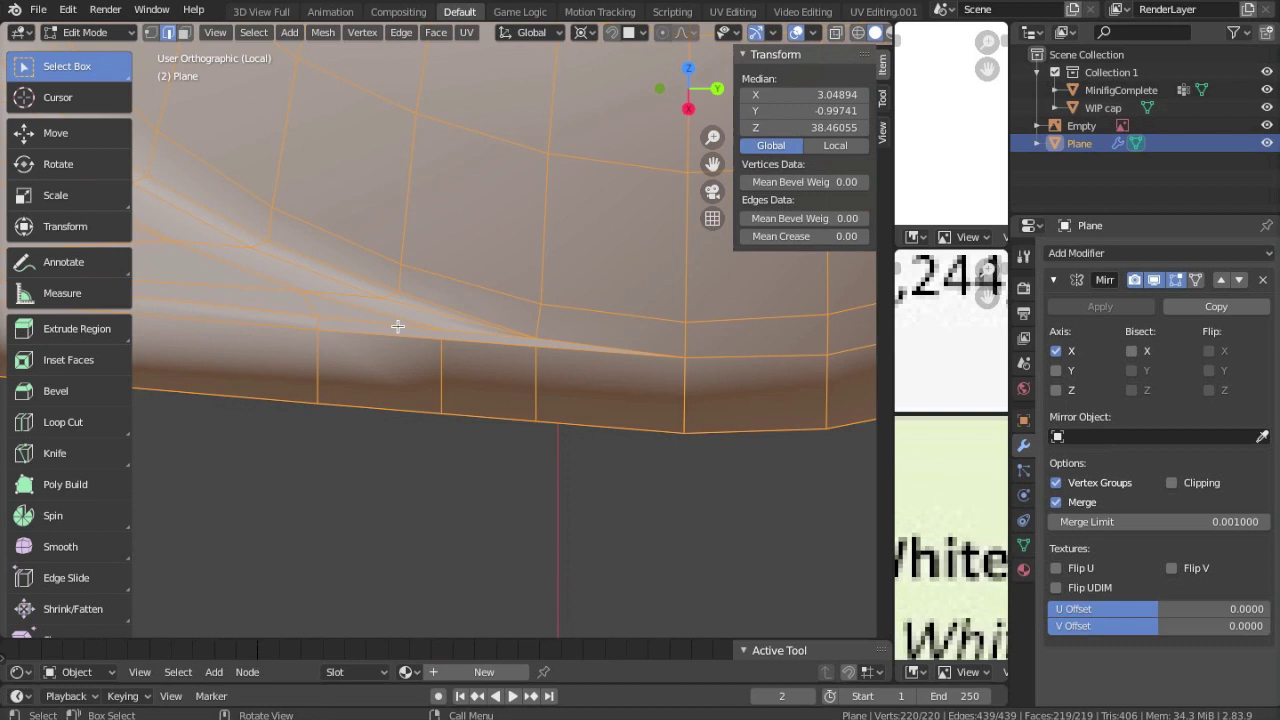
mouse_move(544, 461)
middle_mouse_down()
mouse_move(555, 283)
mouse_move(300, 285)
middle_mouse_up()
Step: Select a brim vertex, check the cap in Object Mode, and save baseballcap02.blend
left_click(261, 284)
key("shift+s")
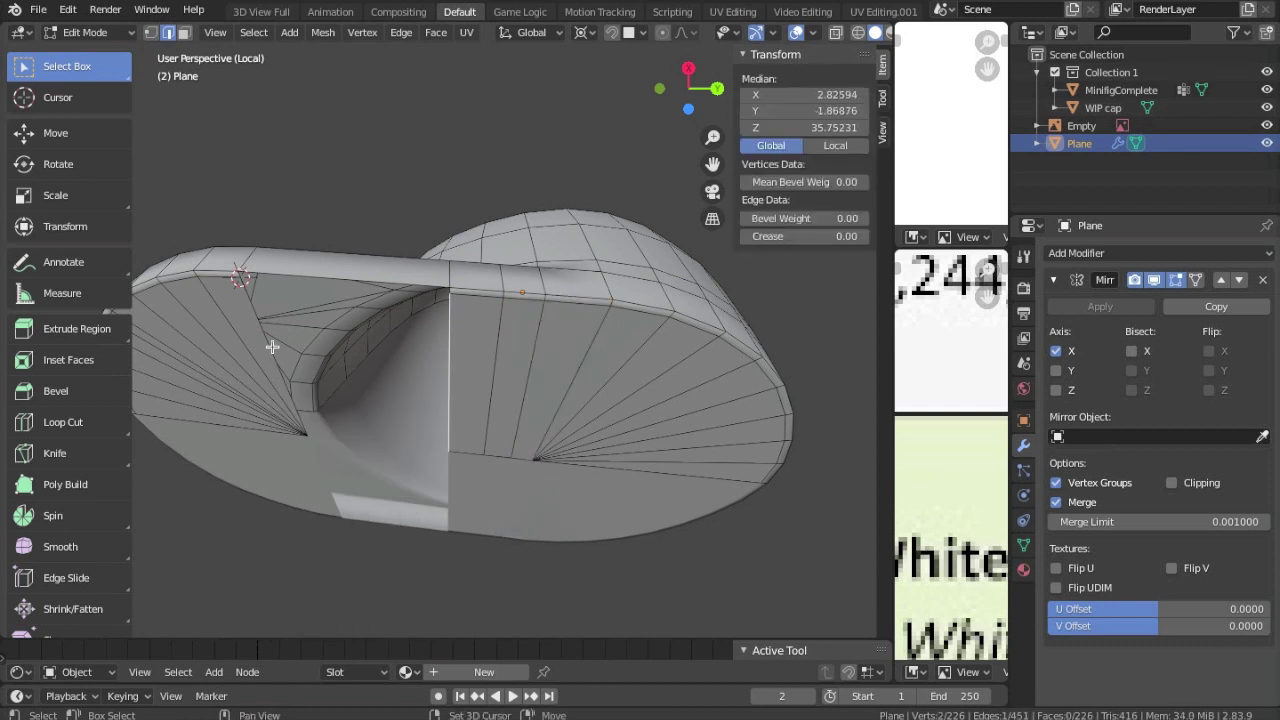
key("Tab")
mouse_move(279, 299)
middle_mouse_down()
mouse_move(297, 392)
mouse_move(376, 398)
mouse_move(354, 378)
middle_mouse_up()
key("Tab")
key("ctrl+s")
Step: Try subdividing the brim edges, then undo the extra loop
left_click(399, 32)
left_click(430, 140)
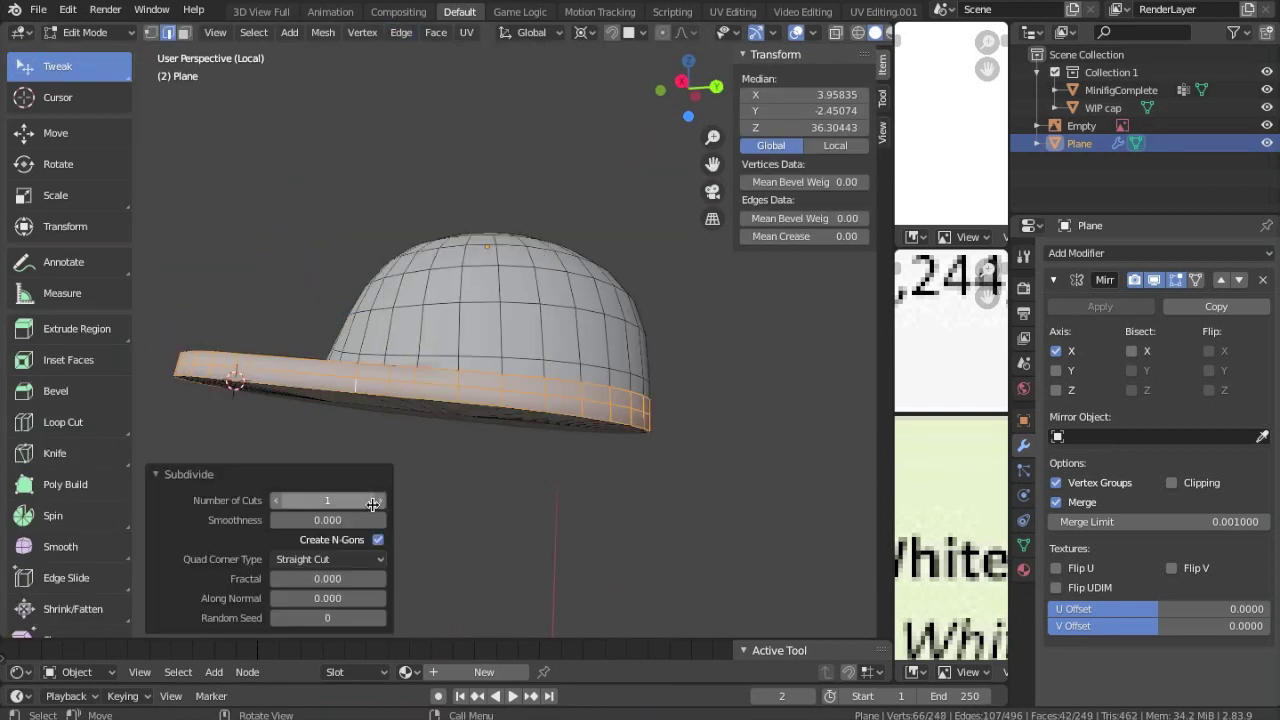
key("ctrl+z")
middle_click_drag(320, 437, 343, 500)
key("Tab")
scroll(686, 490, "down", 3)
key("Tab")
Step: Slide the cap's side edges and a brim vertex to finish the rounded brim
mouse_move(686, 490)
middle_mouse_down()
mouse_move(340, 408)
mouse_move(404, 386)
middle_mouse_up()
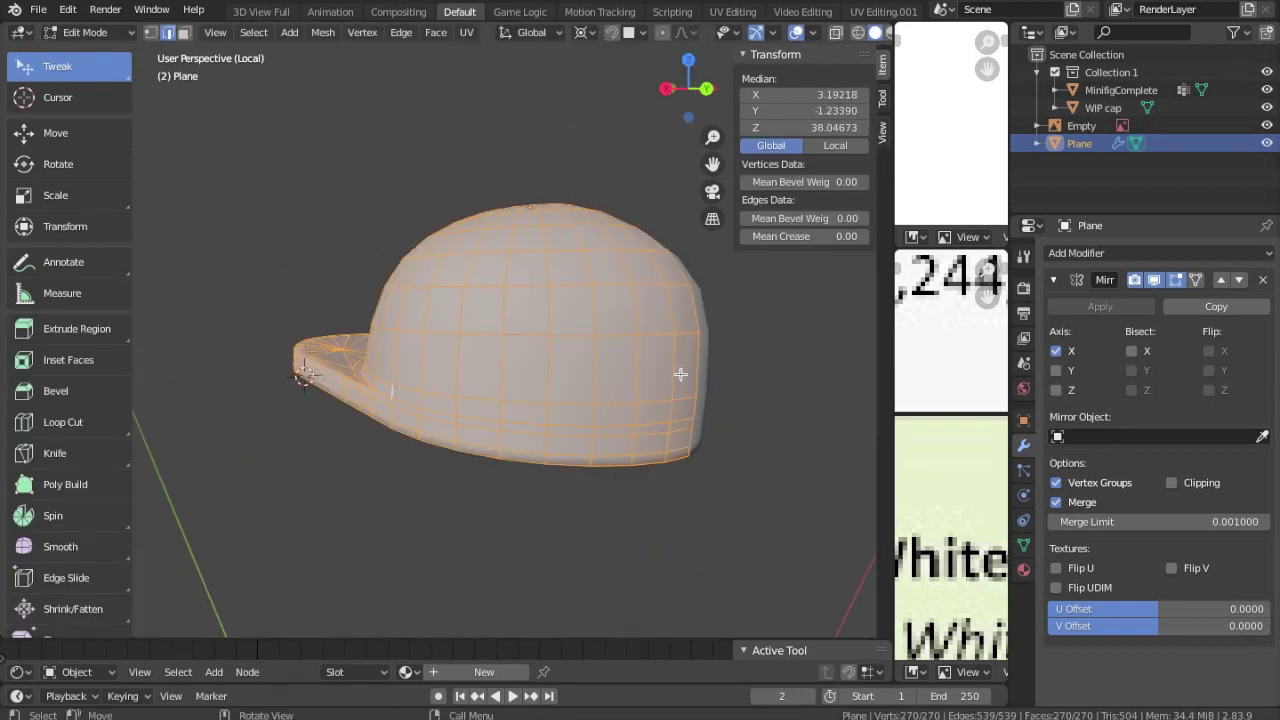
mouse_move(670, 389)
middle_mouse_down()
mouse_move(726, 374)
mouse_move(546, 411)
middle_mouse_up()
left_click(546, 411, "shift")
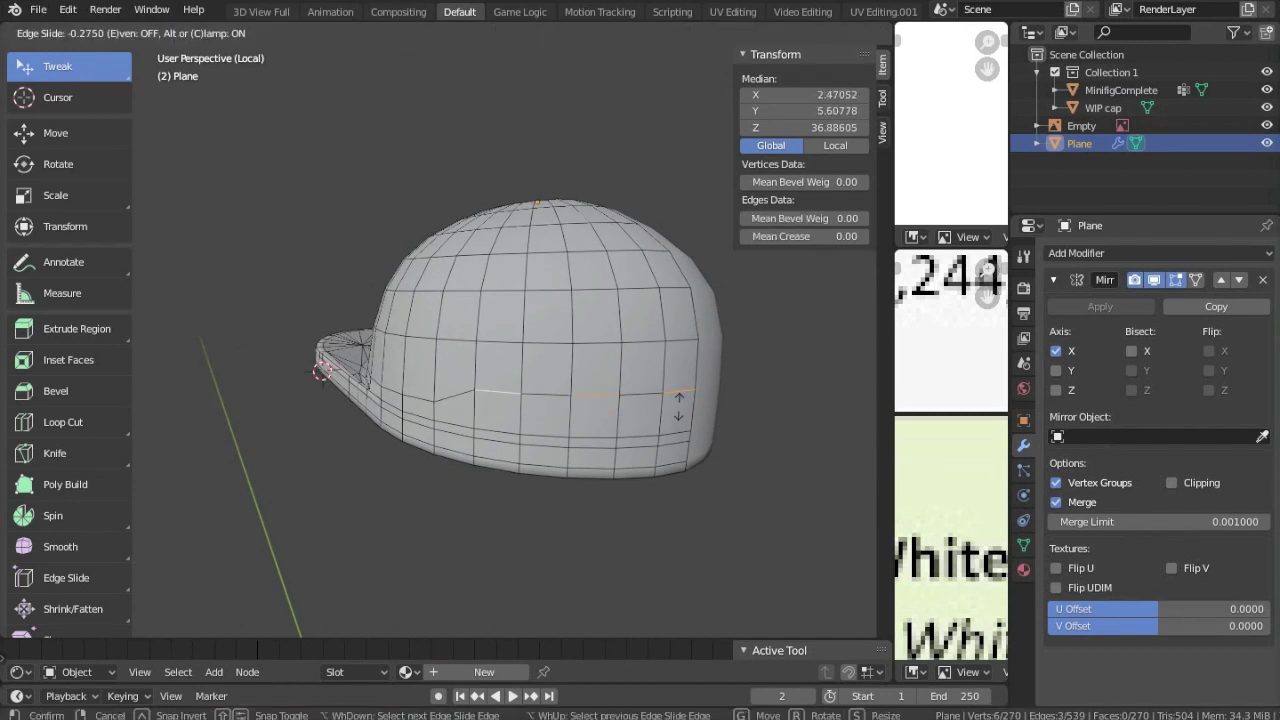
left_click(679, 406)
key("KP_3")
left_click(574, 423)
scroll(574, 423, "up", 3)
key("g")
key("g")
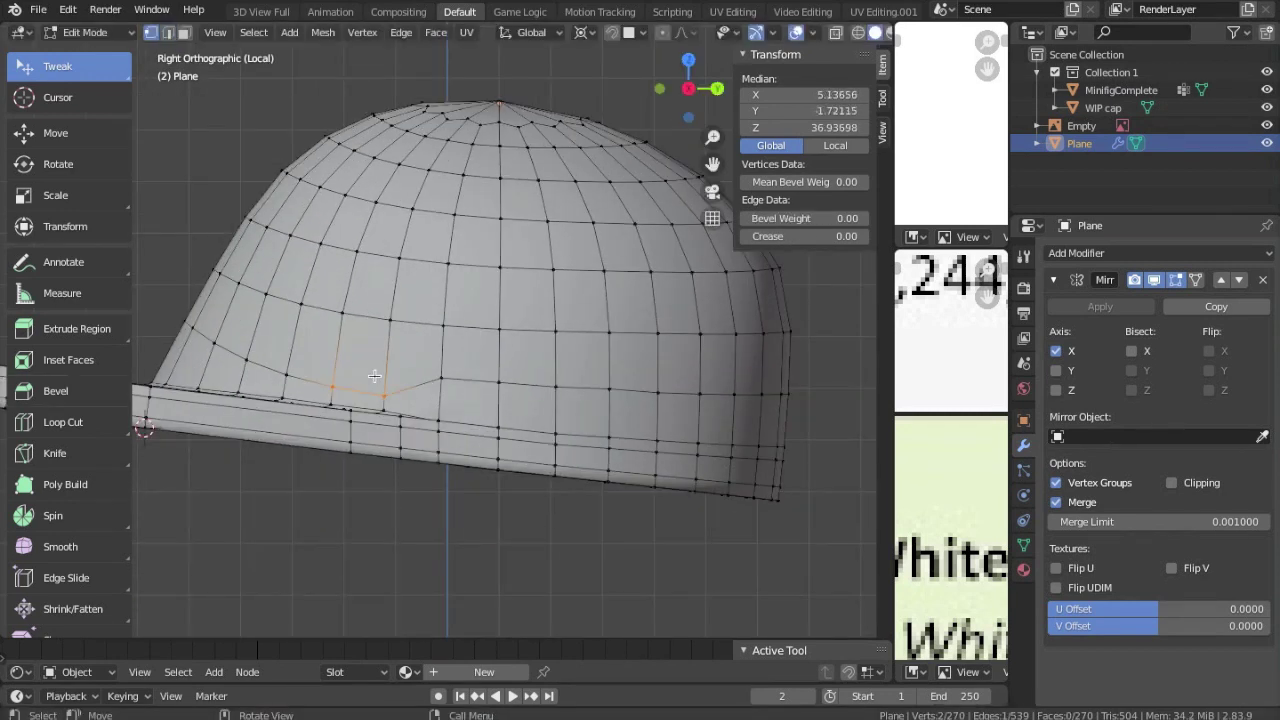
left_click(258, 345)
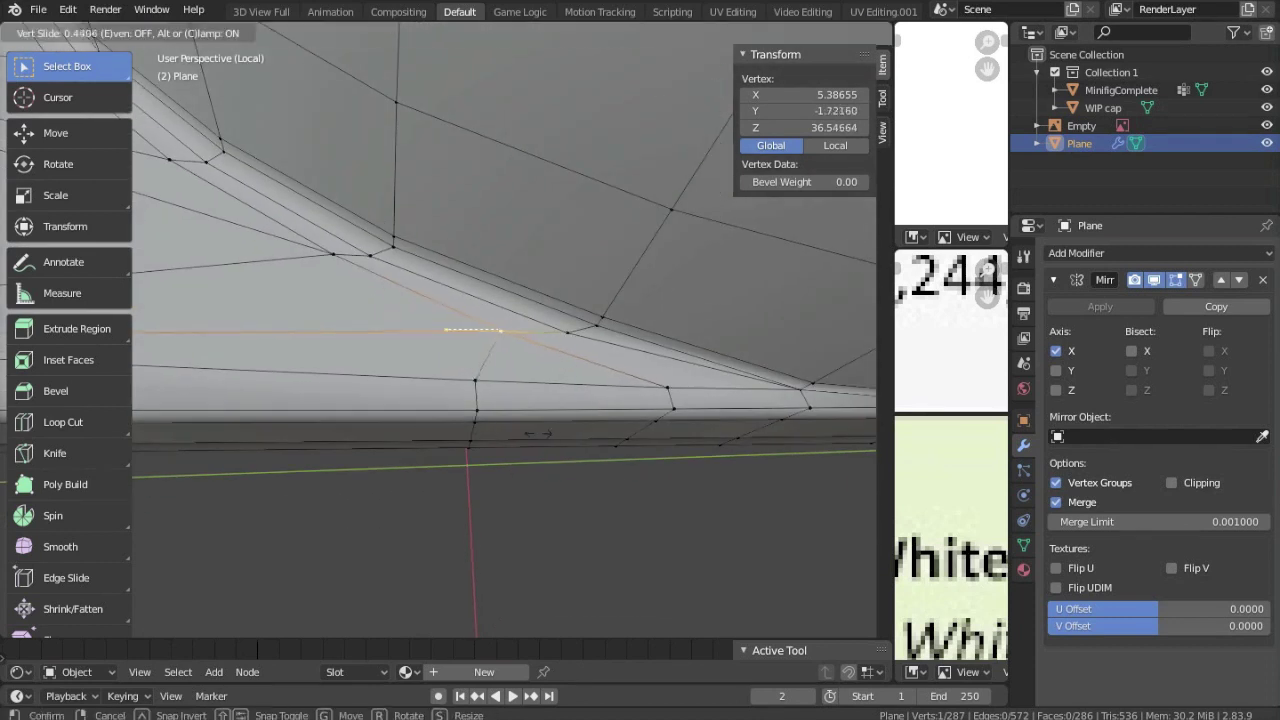
middle_click_drag(657, 323, 557, 390)
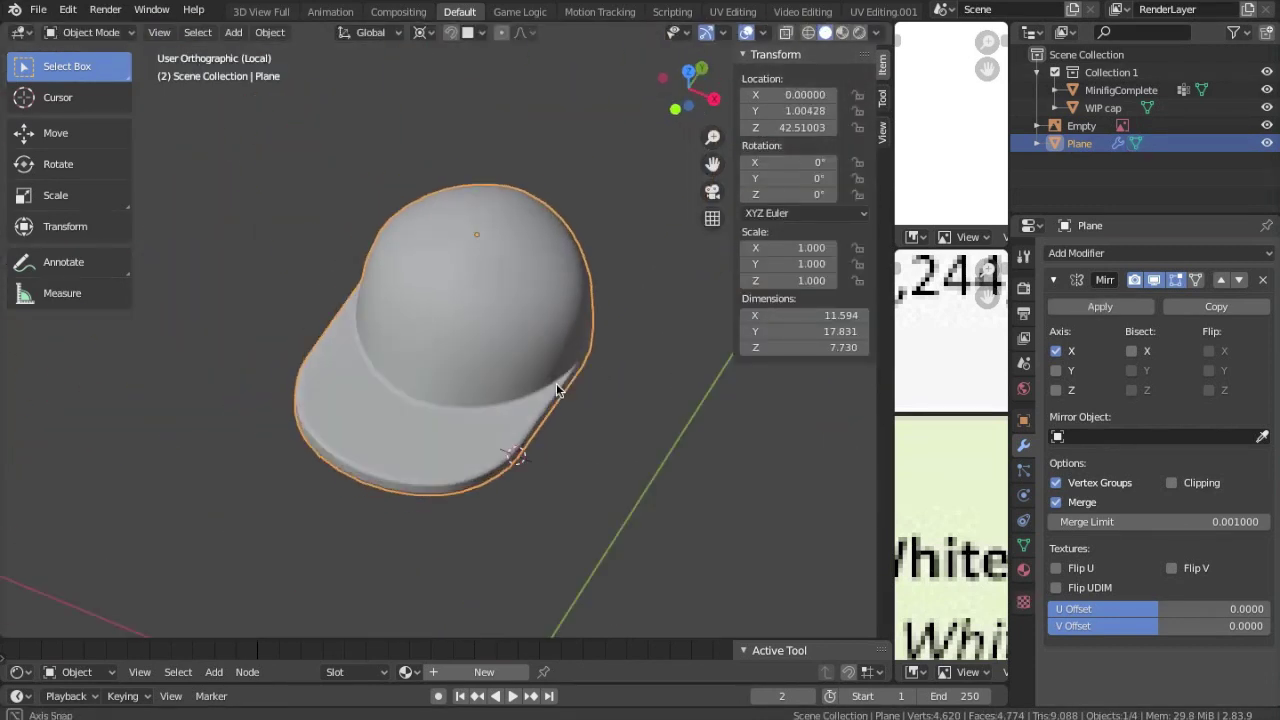
Step: Snap the 3D cursor to the selected top of the cap's dome
middle_click_drag(641, 477, 509, 291)
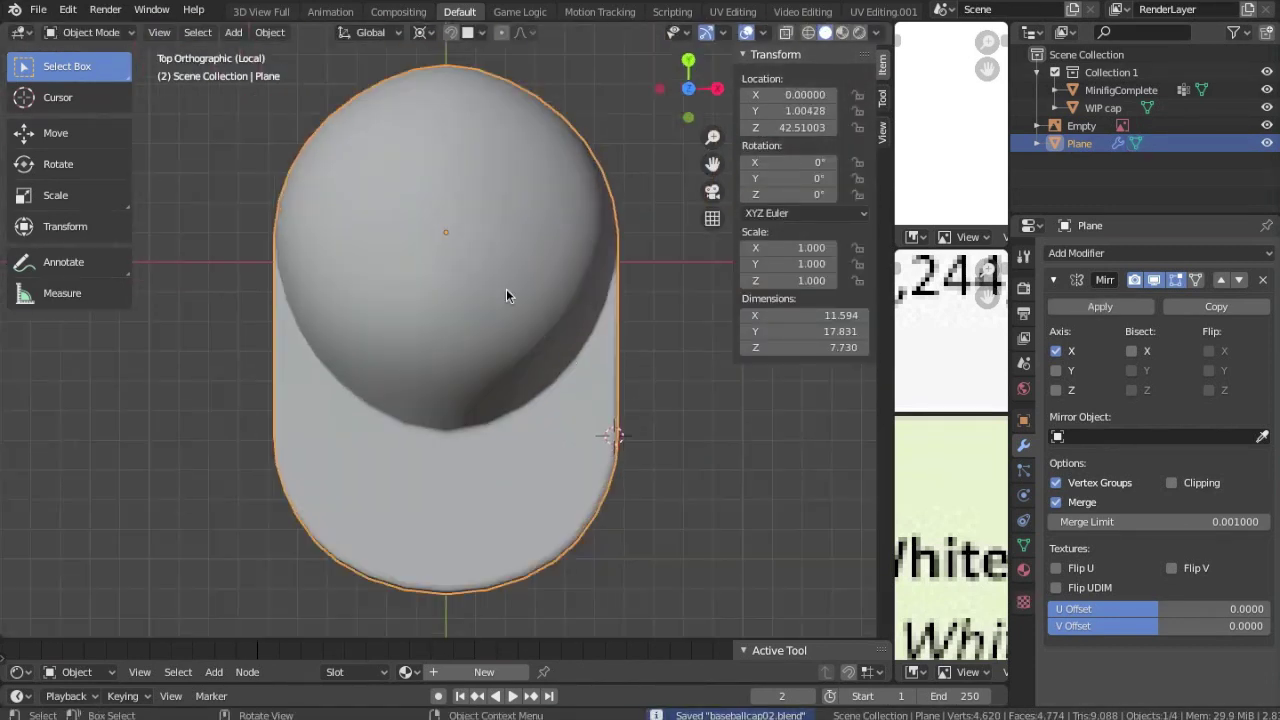
key("Tab")
scroll(509, 371, "up", 2)
key("Tab")
key("shift+s")
key("2")
Step: Add a cube at the 3D cursor and subdivide and cast it into a sphere
key("shift+a")
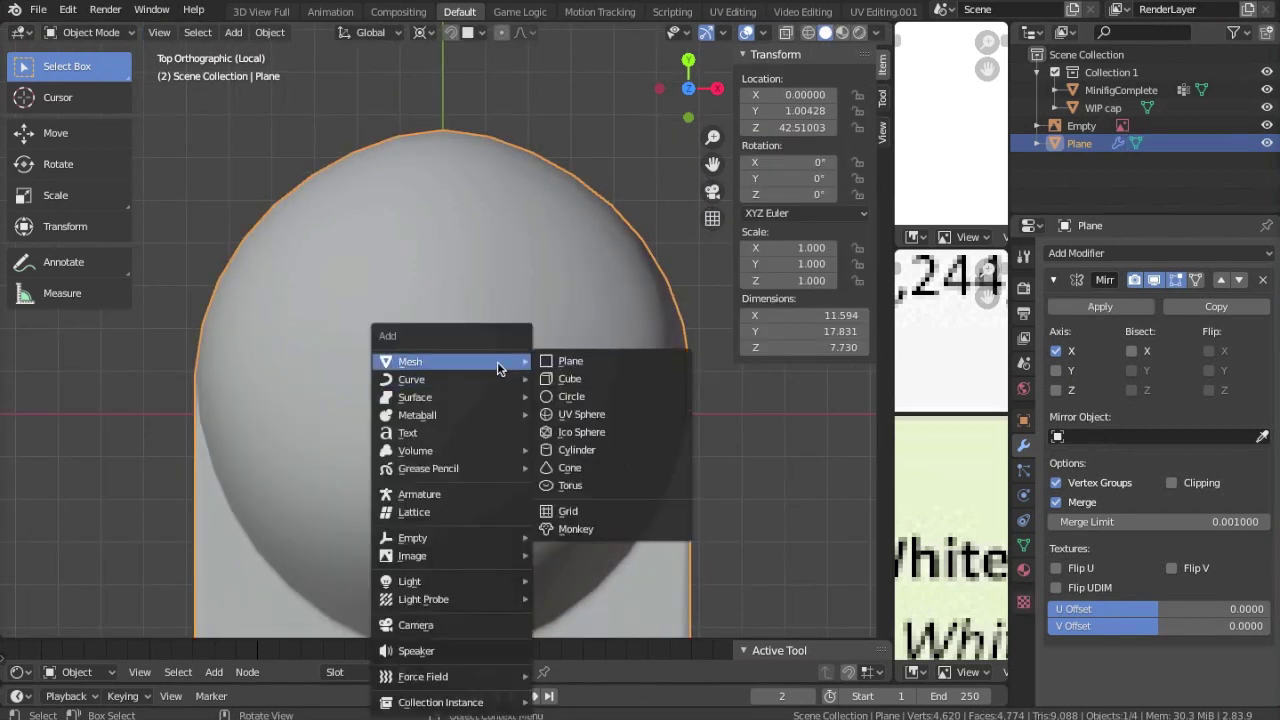
left_click(586, 374)
type("s3")
key("ctrl+1")
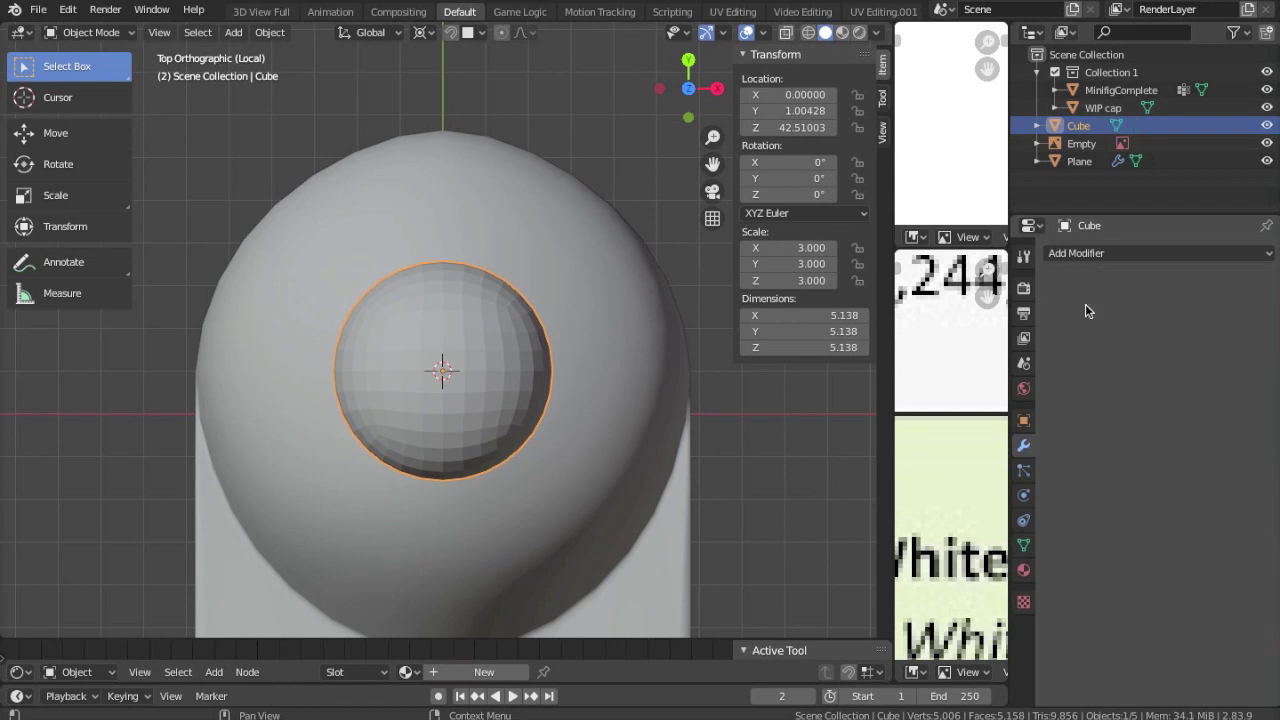
key("Tab")
key("KP_3")
key("shift+z")
key("Tab")
scroll(480, 209, "up", 1)
Step: Remove an edge loop from the sphere and flatten it with S Z 0.1
key("Tab")
scroll(432, 210, "up", 2)
left_click(351, 474)
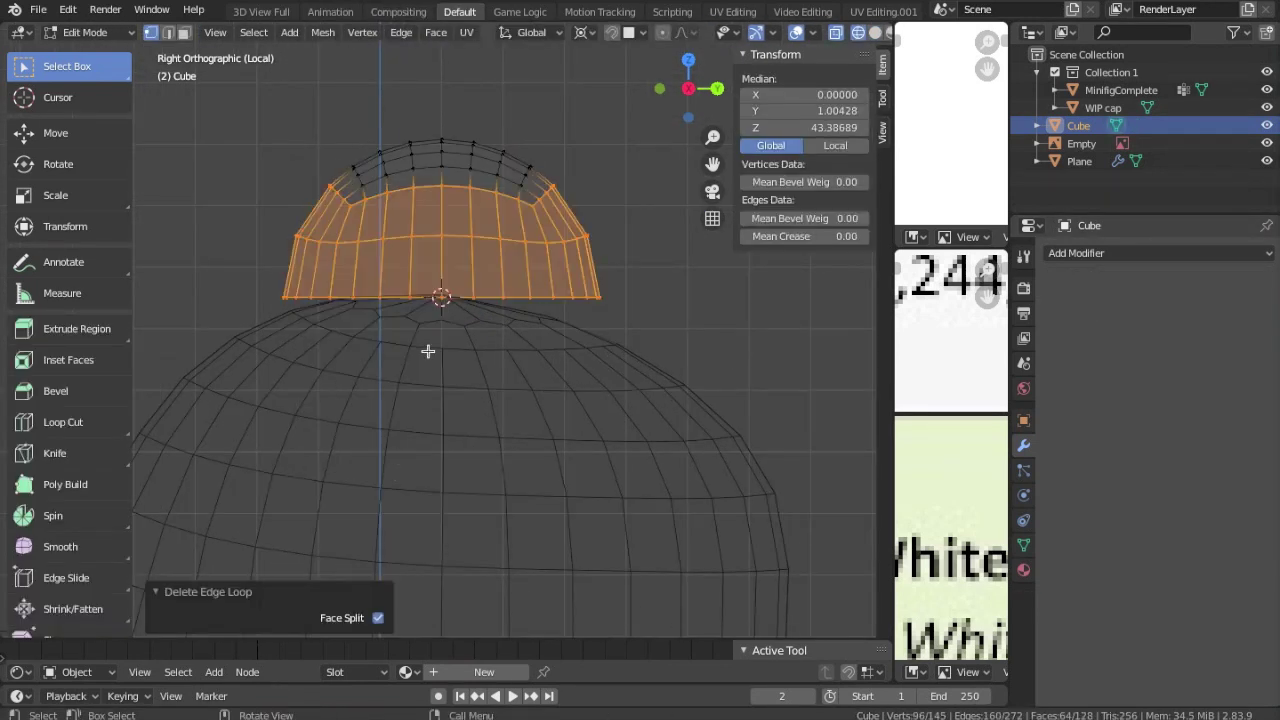
key("Tab")
key("s")
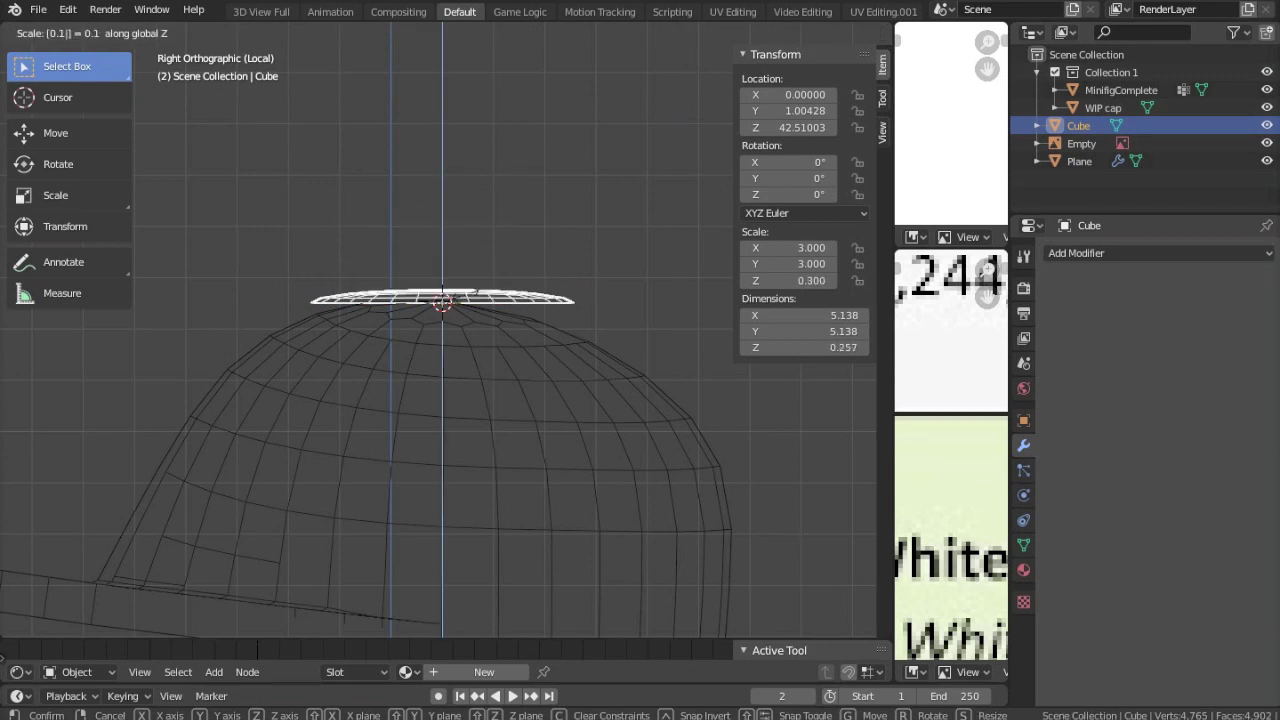
key("Return")
key("KP_7")
Step: Finish sliding an edge on the cap mesh in solid shading
left_click(457, 443)
key("Tab")
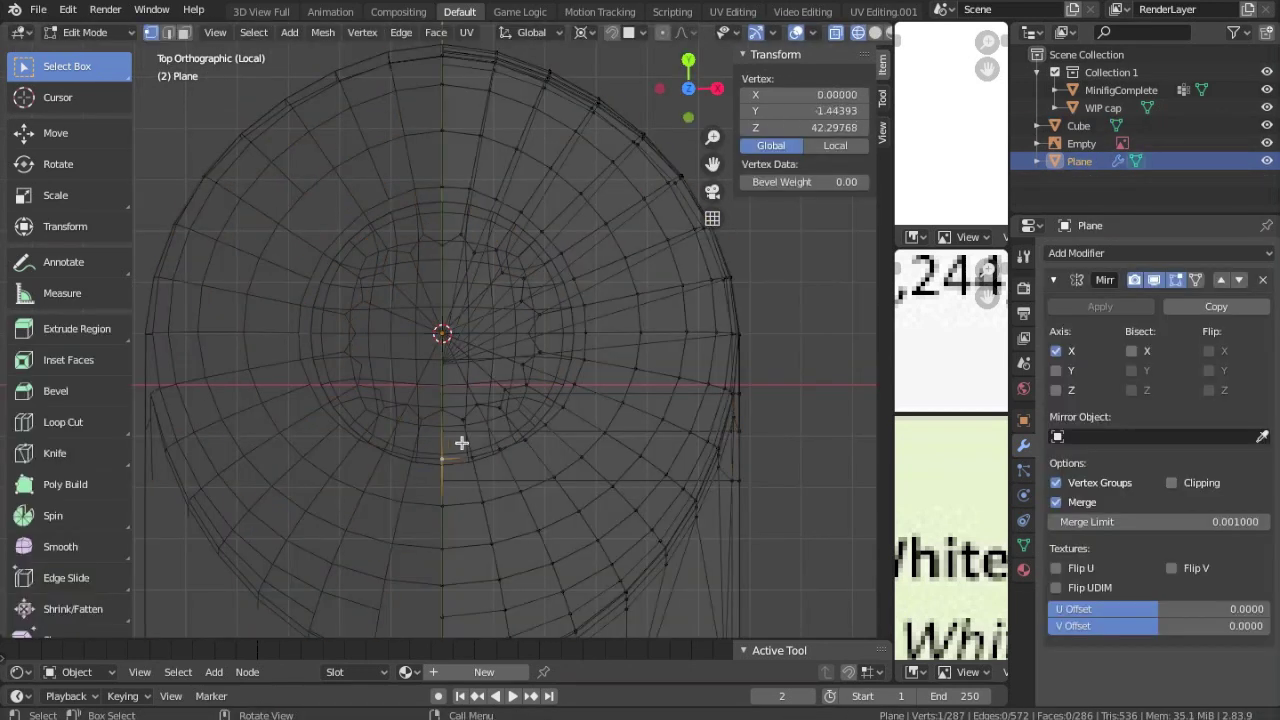
key("alt+a")
key("shift+z")
scroll(526, 455, "up", 1)
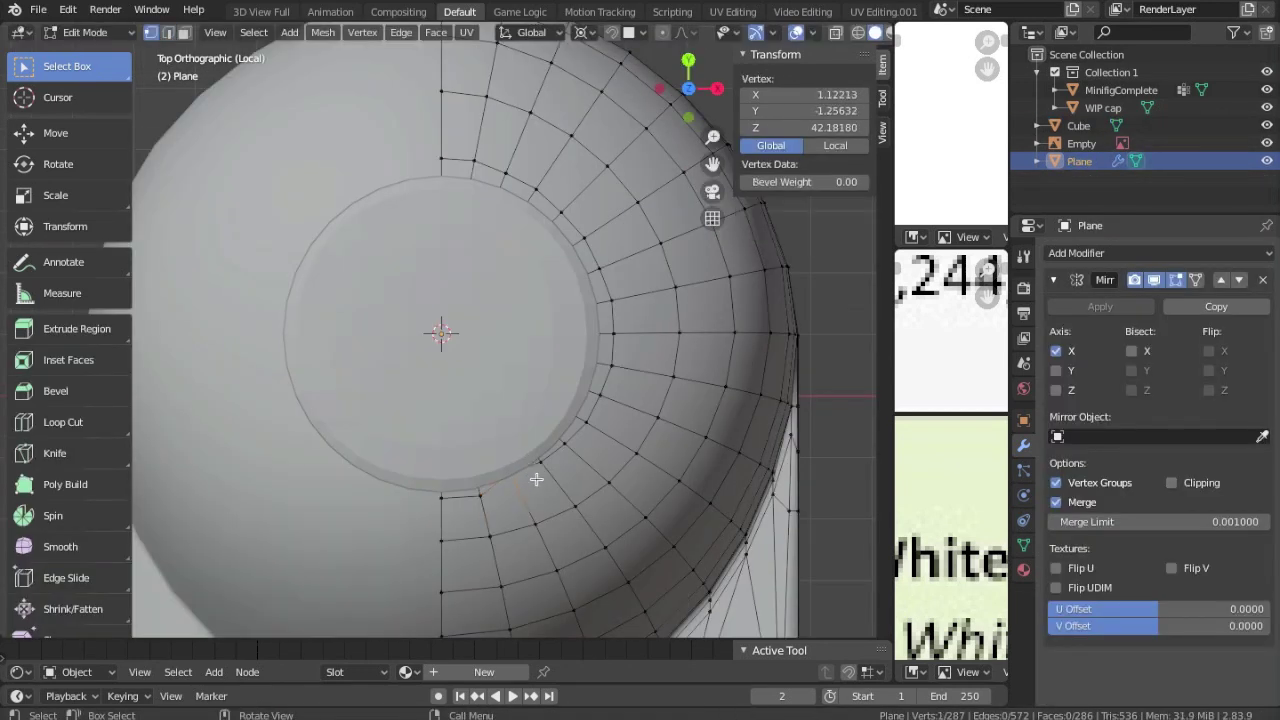
left_click(571, 443)
key("Tab")
Step: Delete the button's left half and join it into the cap with Ctrl+J
left_click(510, 399)
key("Tab")
left_click(628, 32)
left_click(568, 133)
key("x")
left_click(343, 108)
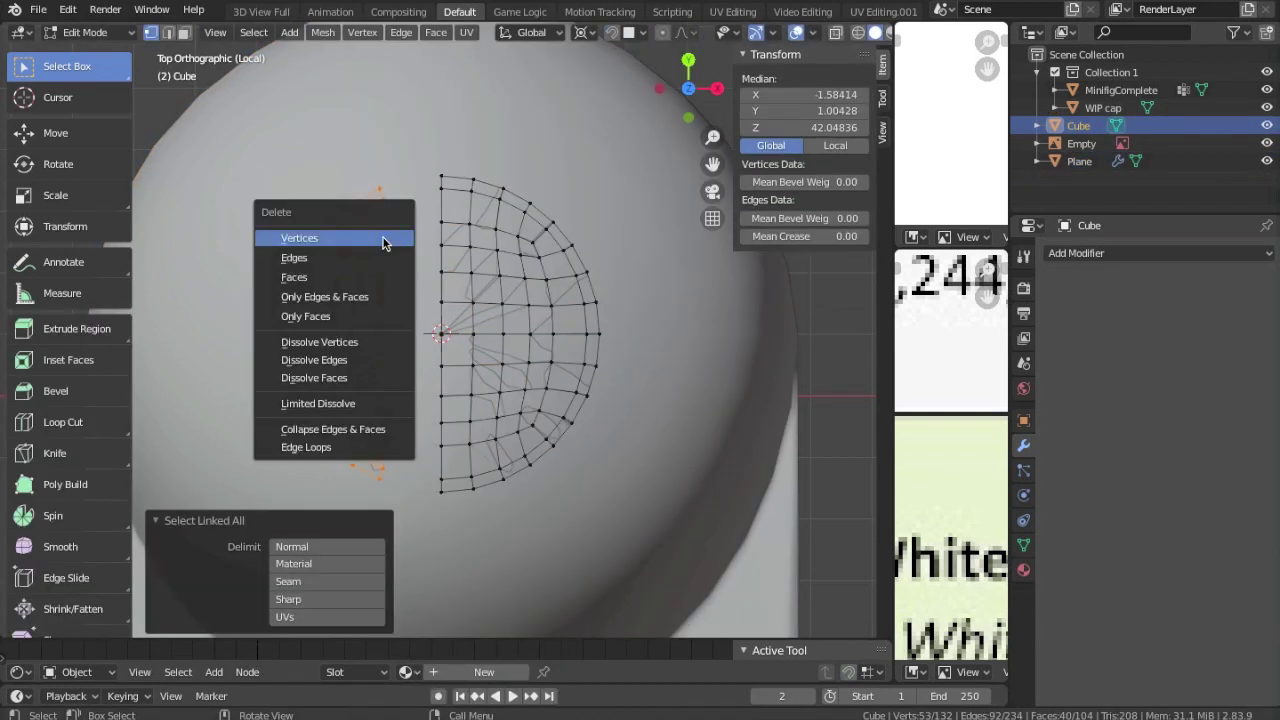
key("Tab")
key("Tab")
middle_click_drag(564, 211, 453, 308)
Step: Select the extra edge loop around the cap's crown and delete it as an edge loop
left_click(453, 308)
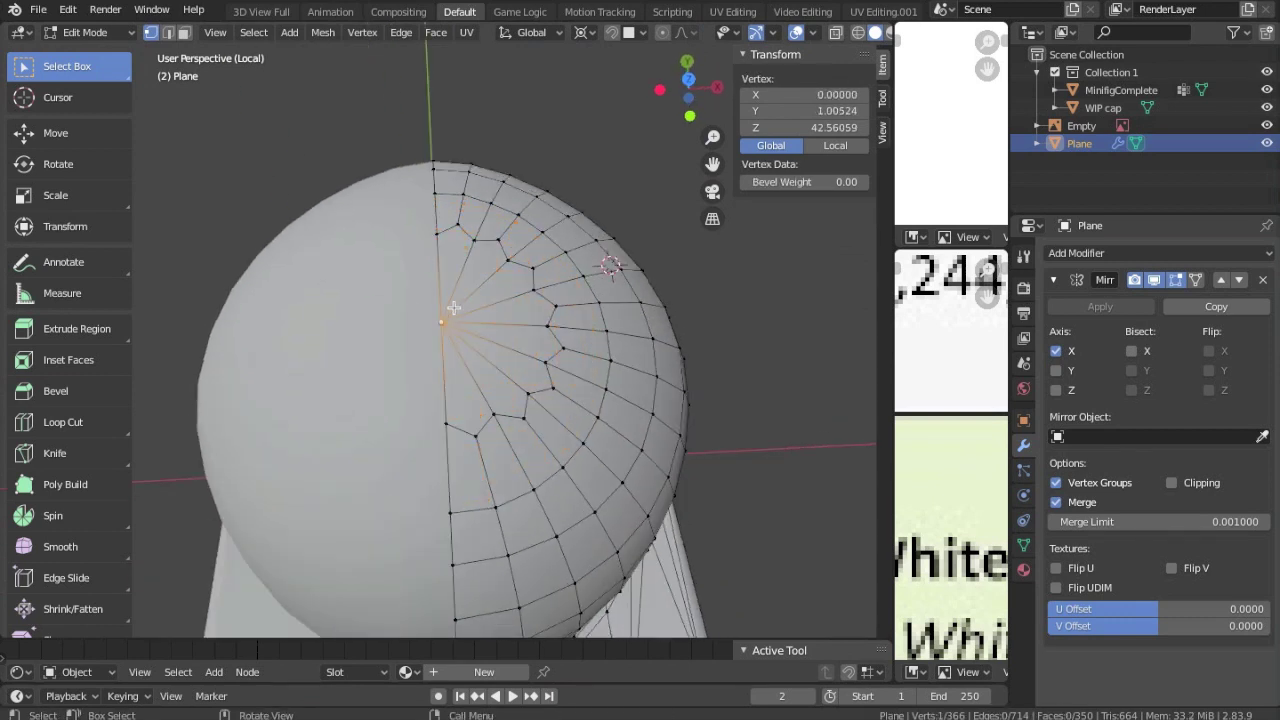
key("a")
middle_click_drag(445, 227, 394, 482)
left_click(400, 32)
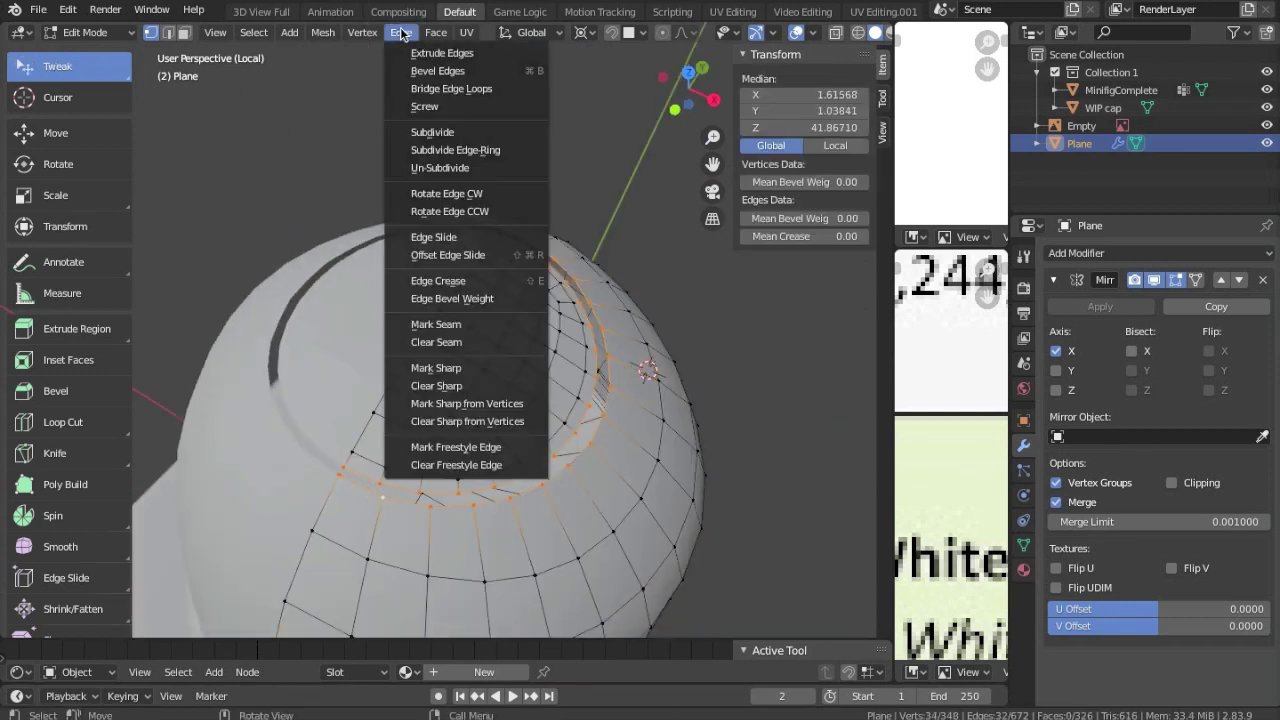
left_click(450, 92)
key("x")
left_click(373, 460)
key("x")
left_click(373, 460)
middle_click_drag(373, 460, 325, 410)
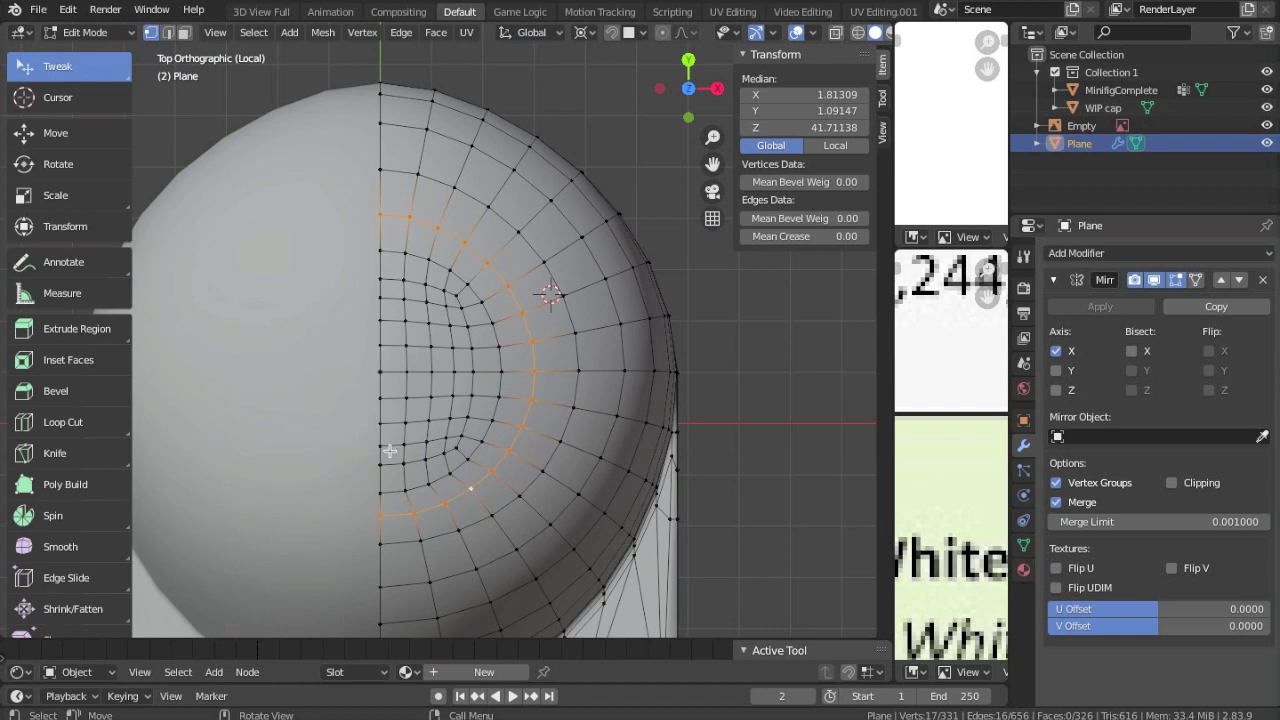
middle_click_drag(390, 452, 329, 262)
Step: Circle-select the vertices across the dome top and apply Smooth Vertices at factor 0.500
key("Tab")
mouse_move(294, 431)
middle_mouse_down()
mouse_move(400, 311)
mouse_move(499, 341)
middle_mouse_up()
key("Tab")
middle_click_drag(472, 390, 360, 380)
key("c")
left_click_drag(360, 380, 485, 338)
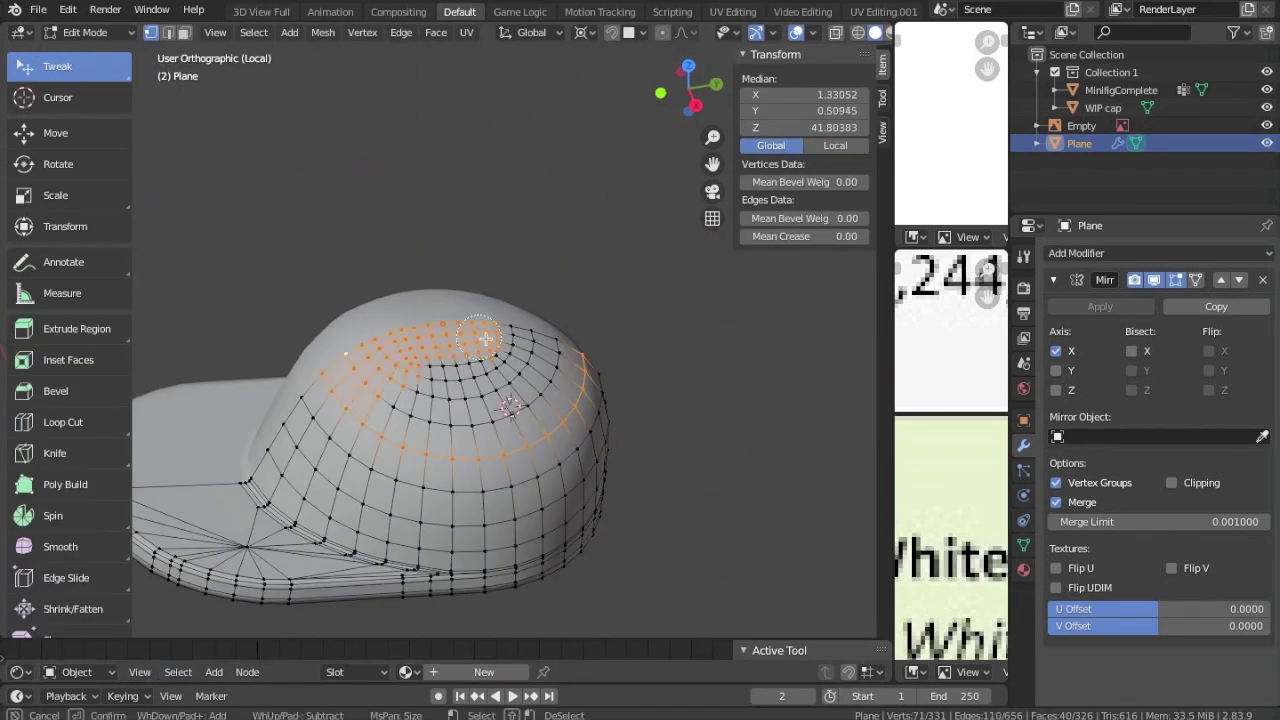
left_click(425, 233)
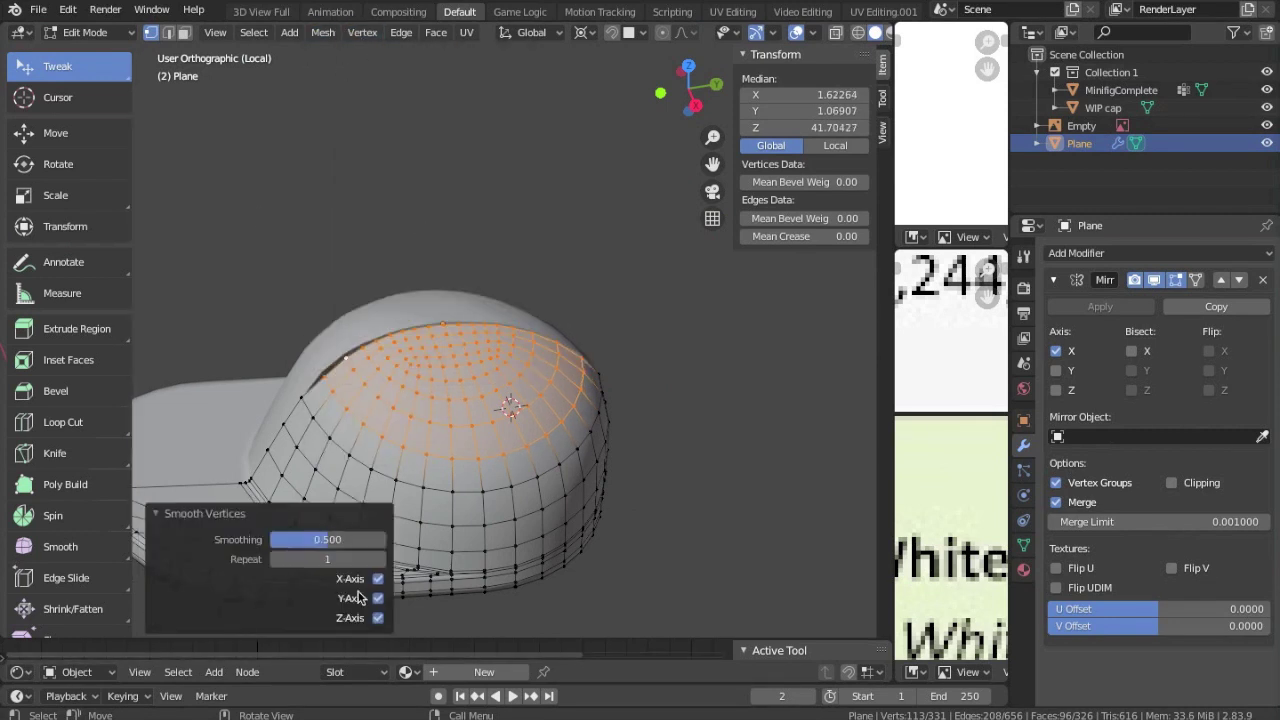
left_click(362, 32)
Step: Check the smoothed crown in top view, zoomed in on the cap button
key("Tab")
mouse_move(400, 234)
middle_mouse_down()
mouse_move(371, 349)
mouse_move(337, 194)
mouse_move(259, 256)
mouse_move(257, 423)
mouse_move(434, 220)
mouse_move(352, 155)
middle_mouse_up()
key("Tab")
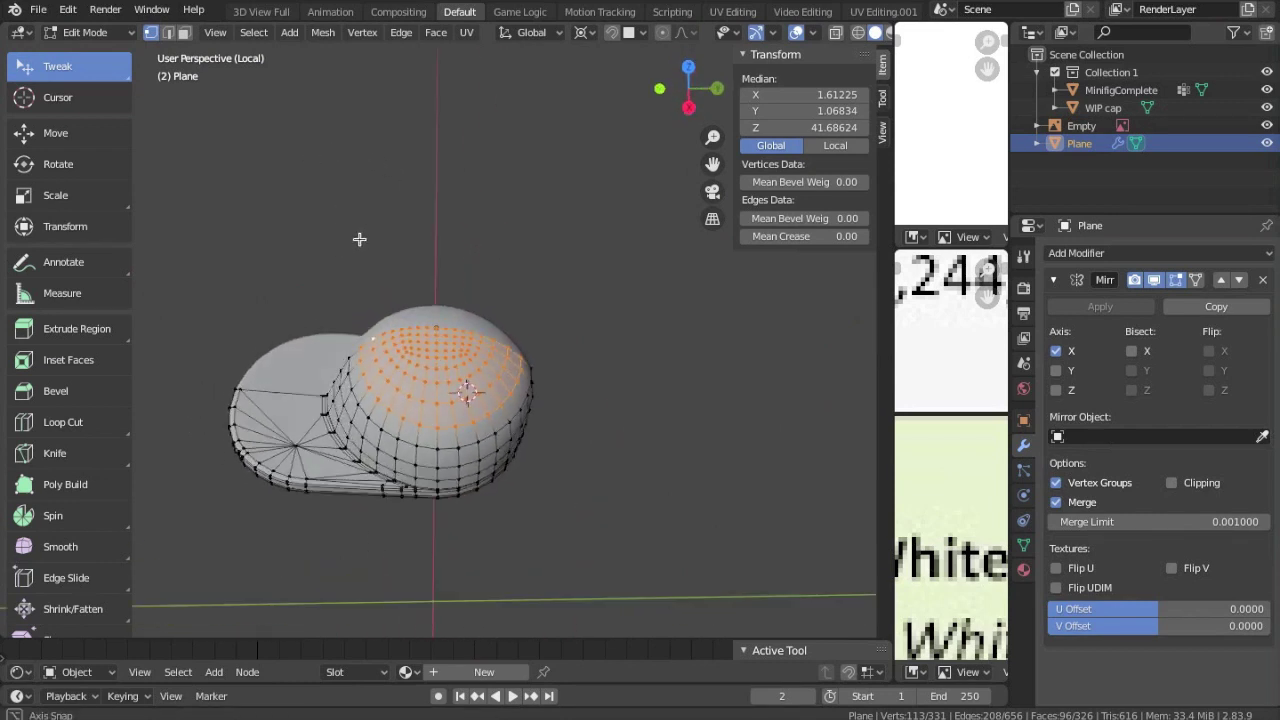
mouse_move(313, 228)
middle_mouse_down()
mouse_move(469, 211)
mouse_move(486, 237)
mouse_move(423, 211)
middle_mouse_up()
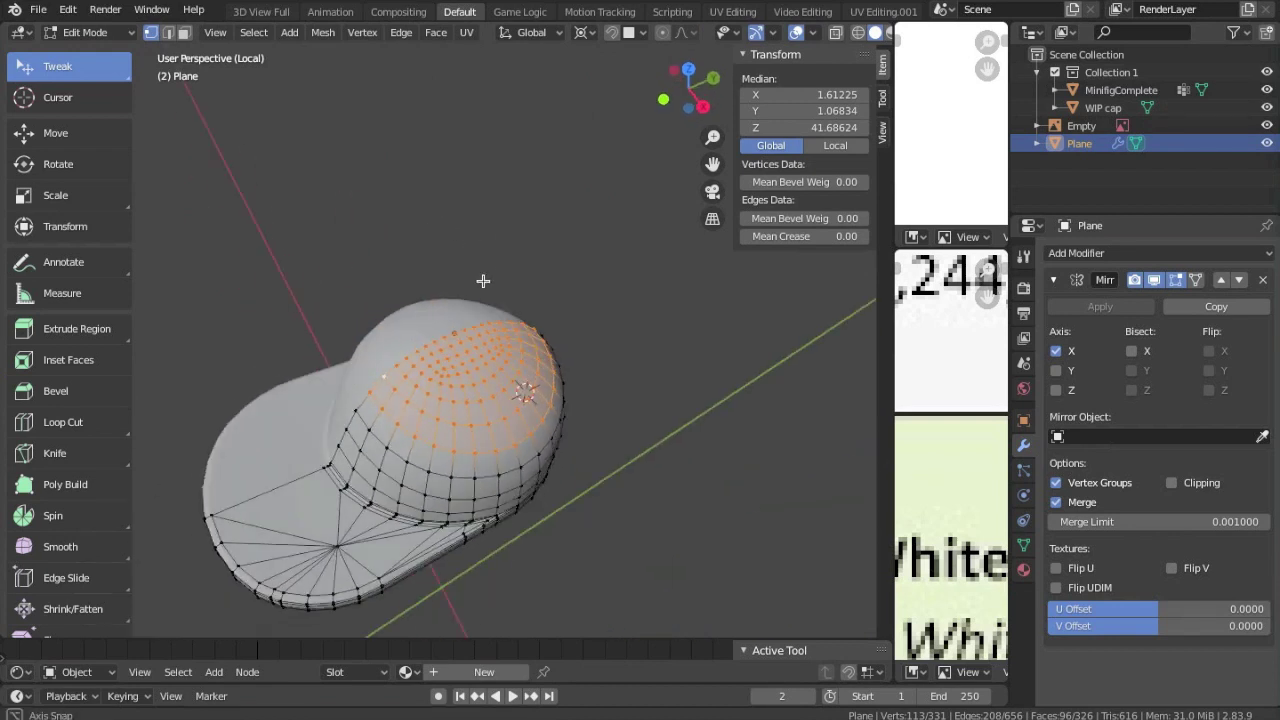
key("KP_7")
scroll(534, 283, "up", 4)
scroll(547, 339, "up", 2)
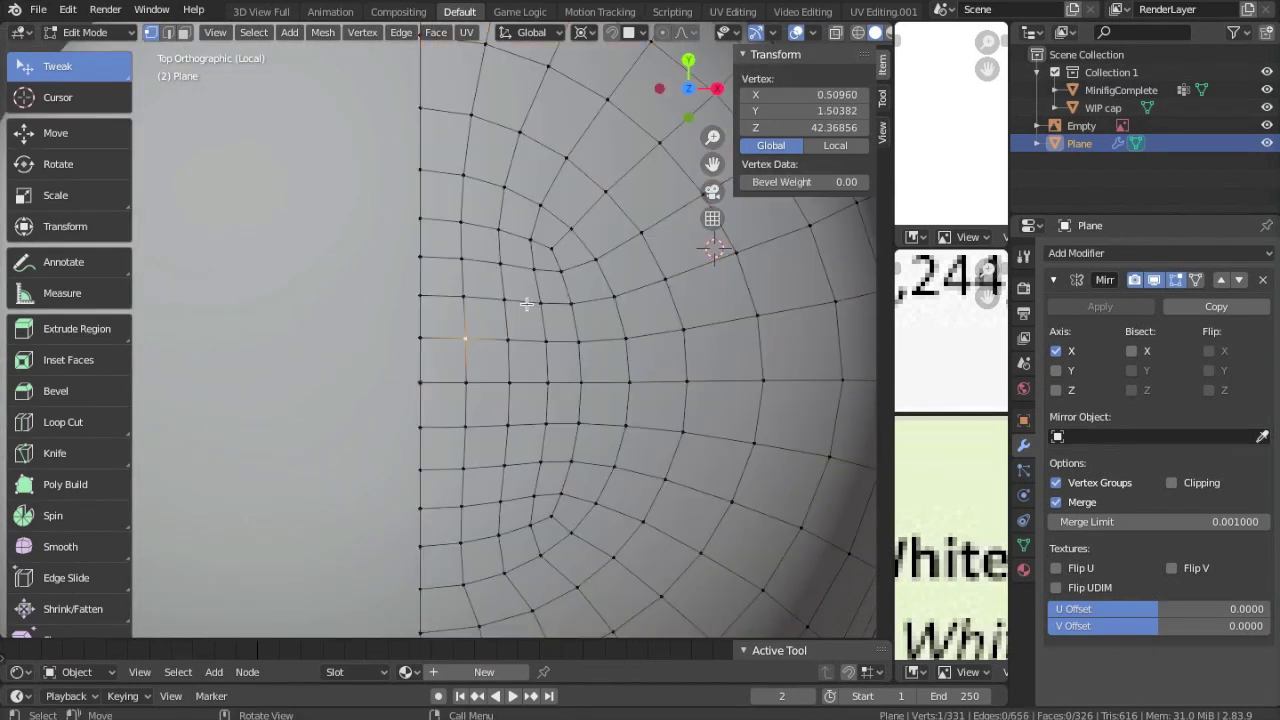
Step: Scale the stray crown vertices together, merge them at center, and delete the extras
key("s")
left_click(727, 457)
key("m")
left_click(497, 276)
key("x")
left_click(450, 45)
scroll(444, 444, "up", 2)
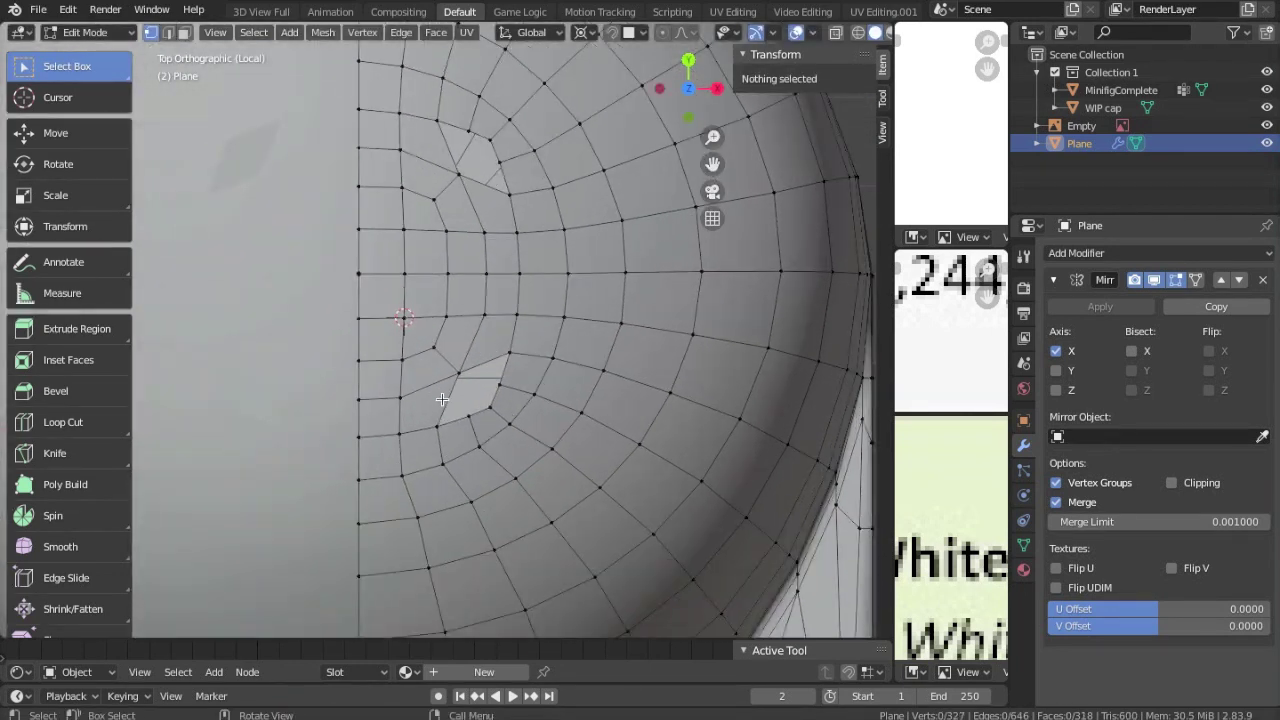
middle_click_drag(520, 460, 444, 444, "shift")
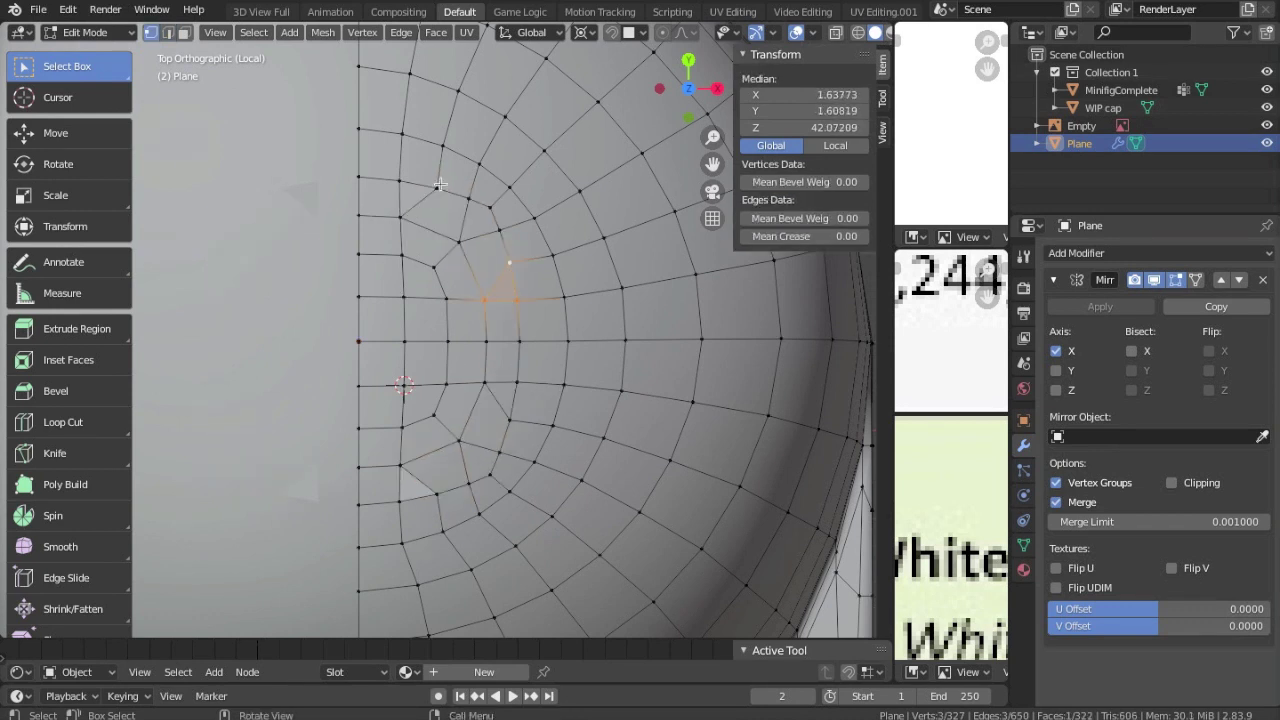
Step: Select the whole dome and apply Laplacian Smooth to it
key("Tab")
scroll(466, 491, "down", 5)
mouse_move(466, 491)
middle_mouse_down()
mouse_move(320, 449)
mouse_move(500, 369)
mouse_move(486, 366)
mouse_move(490, 390)
middle_mouse_up()
key("Tab")
left_click(485, 340, "alt")
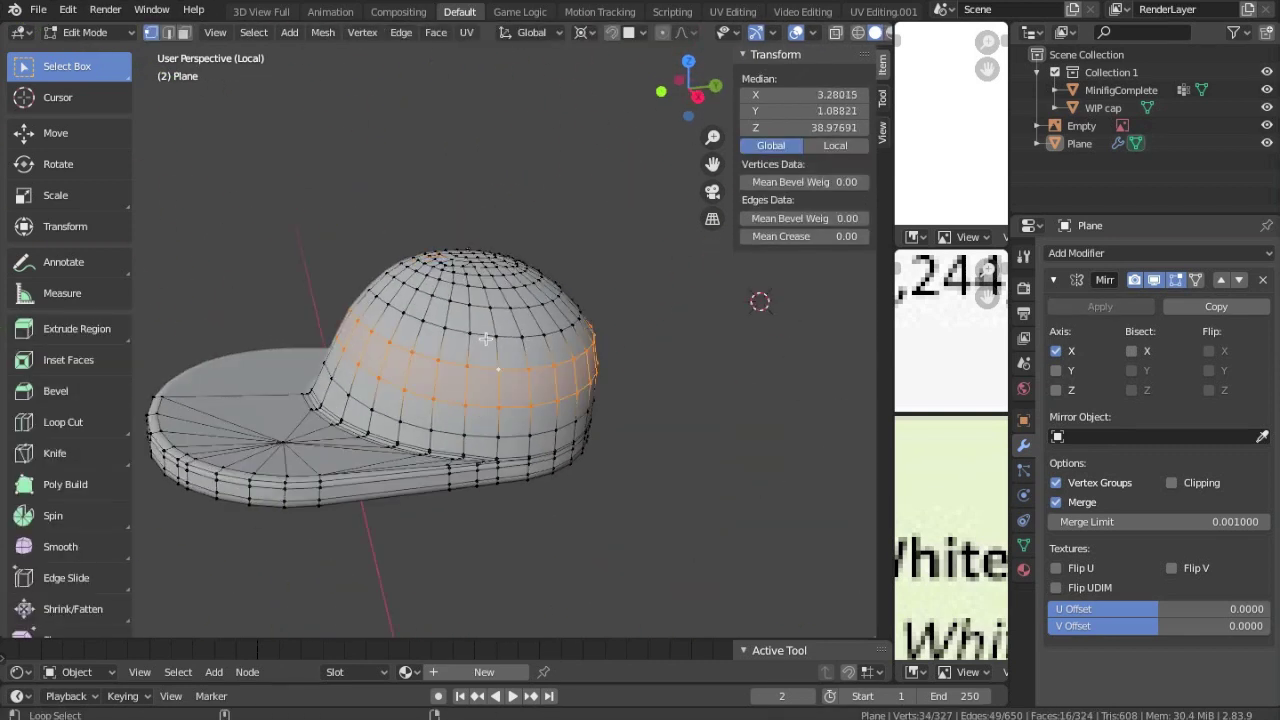
middle_click_drag(485, 340, 396, 318)
key("c")
left_click(333, 35)
left_click(391, 257)
left_click(362, 32)
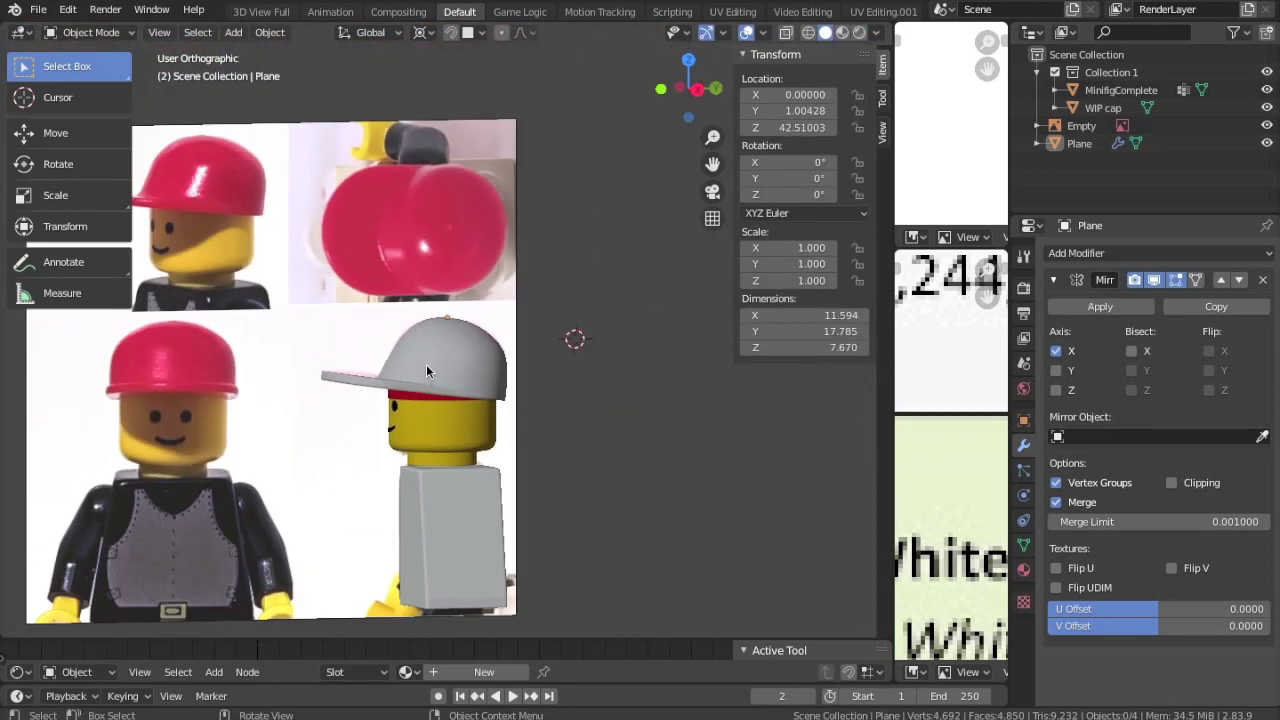
Step: Inspect the old WIP cap's inner rim from below, then open the copied ring piece for editing
middle_click_drag(426, 364, 469, 347)
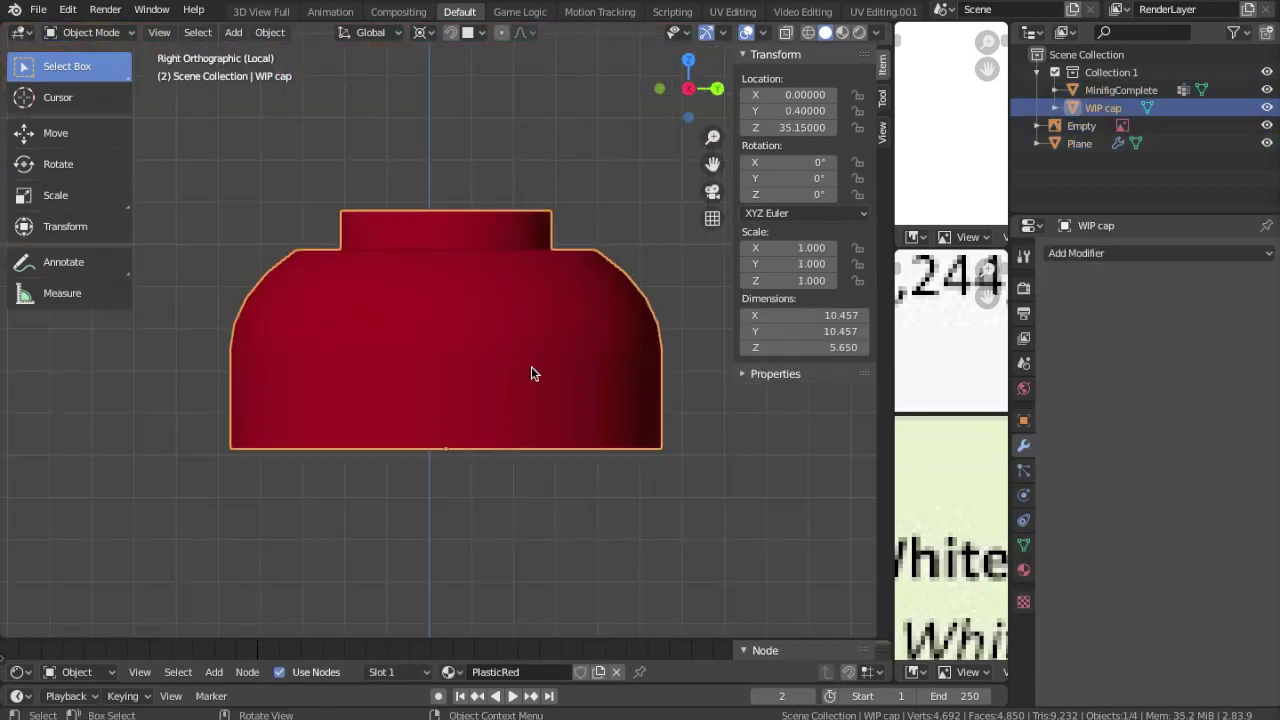
key("Tab")
middle_click_drag(531, 373, 640, 330)
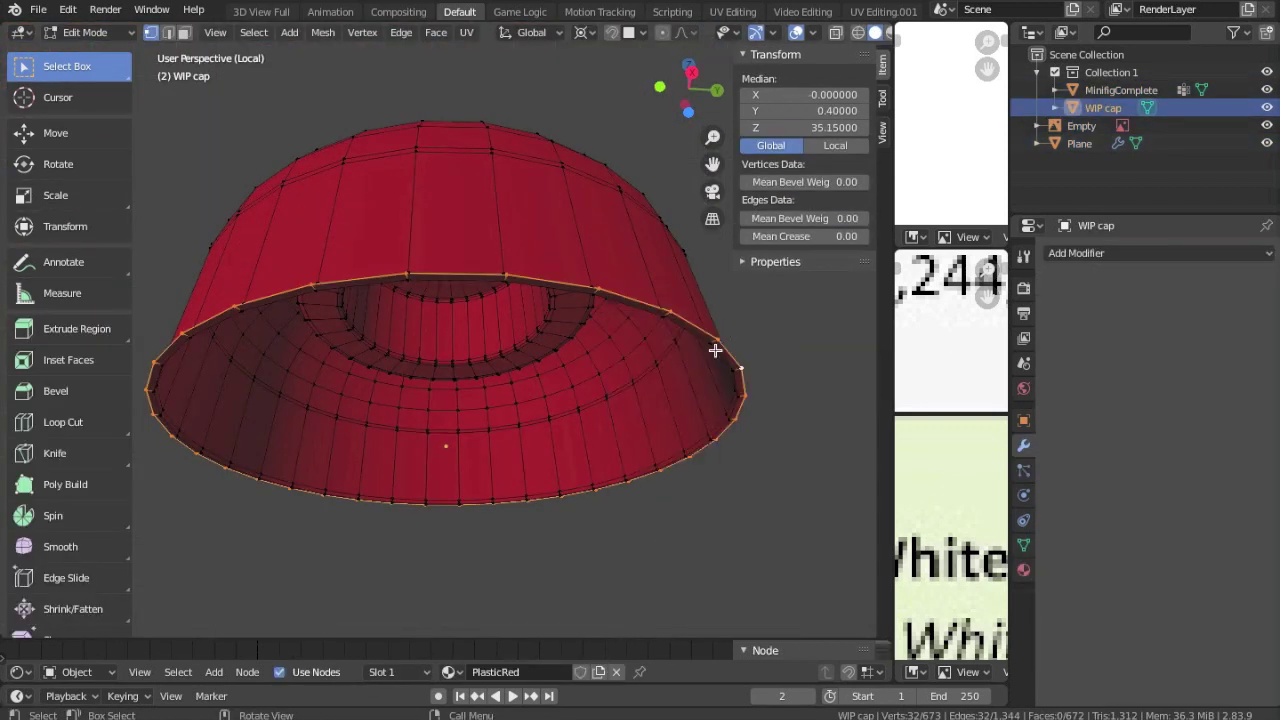
middle_click_drag(633, 441, 544, 381, "ctrl")
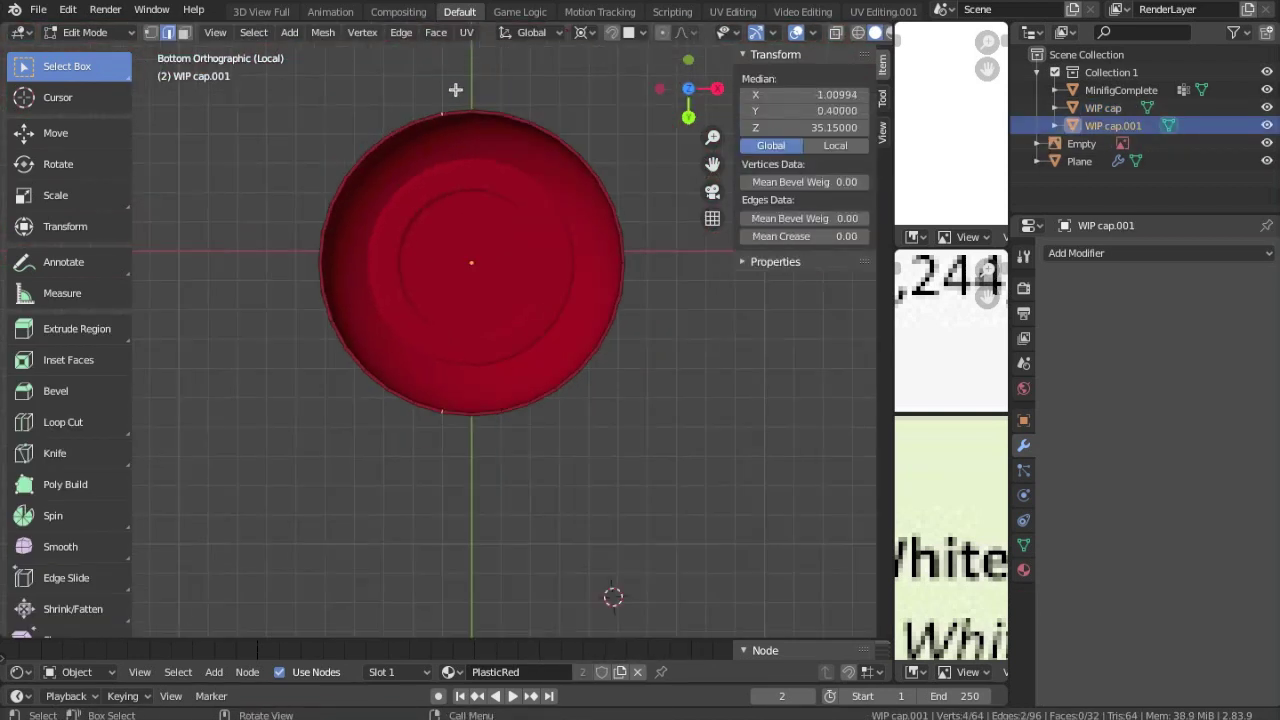
key("Tab")
middle_click_drag(400, 126, 344, 383)
key("Tab")
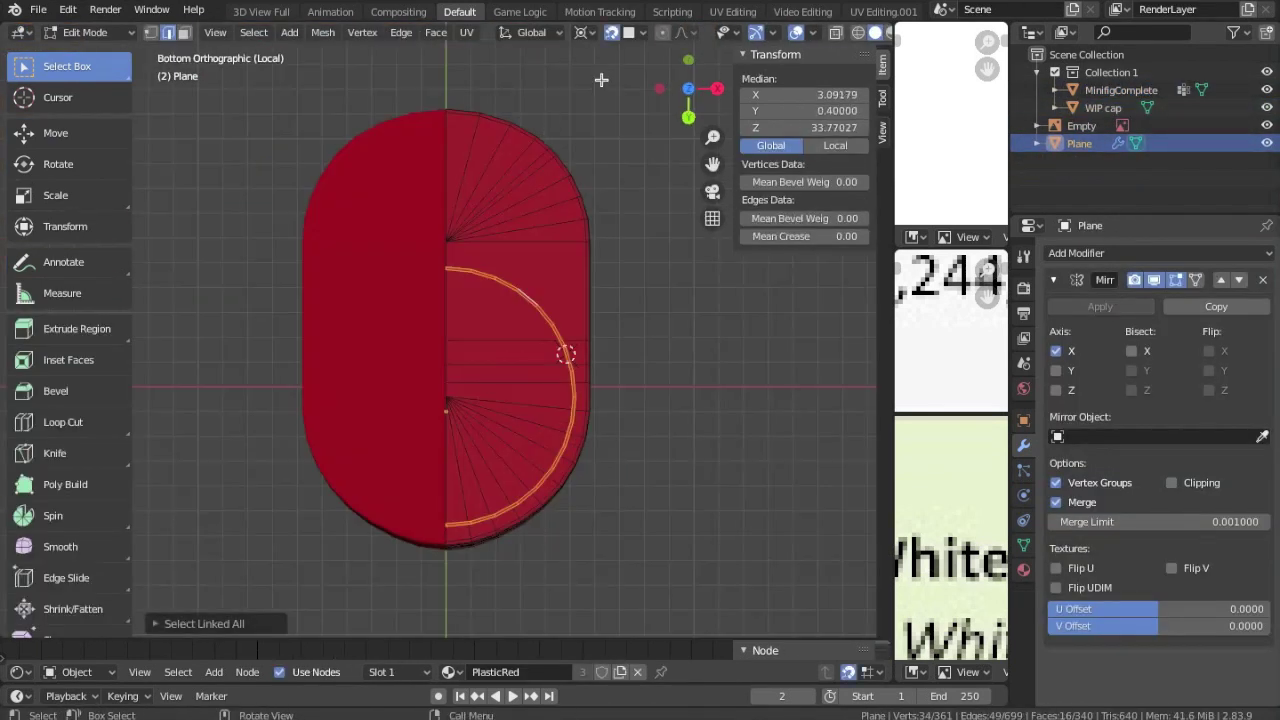
Step: Select a brim seam edge and undo the fan of extra edges at the brim
mouse_move(600, 120)
middle_mouse_down()
mouse_move(594, 371)
mouse_move(442, 330)
middle_mouse_up()
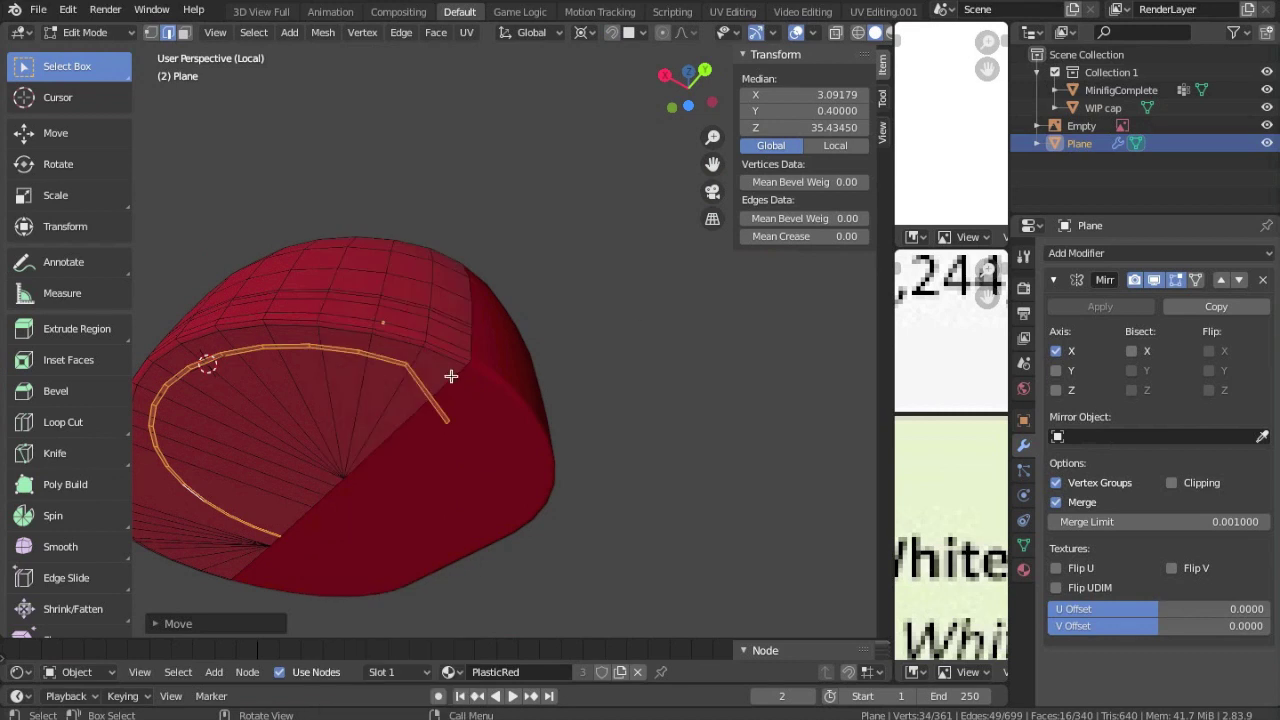
left_click(400, 426)
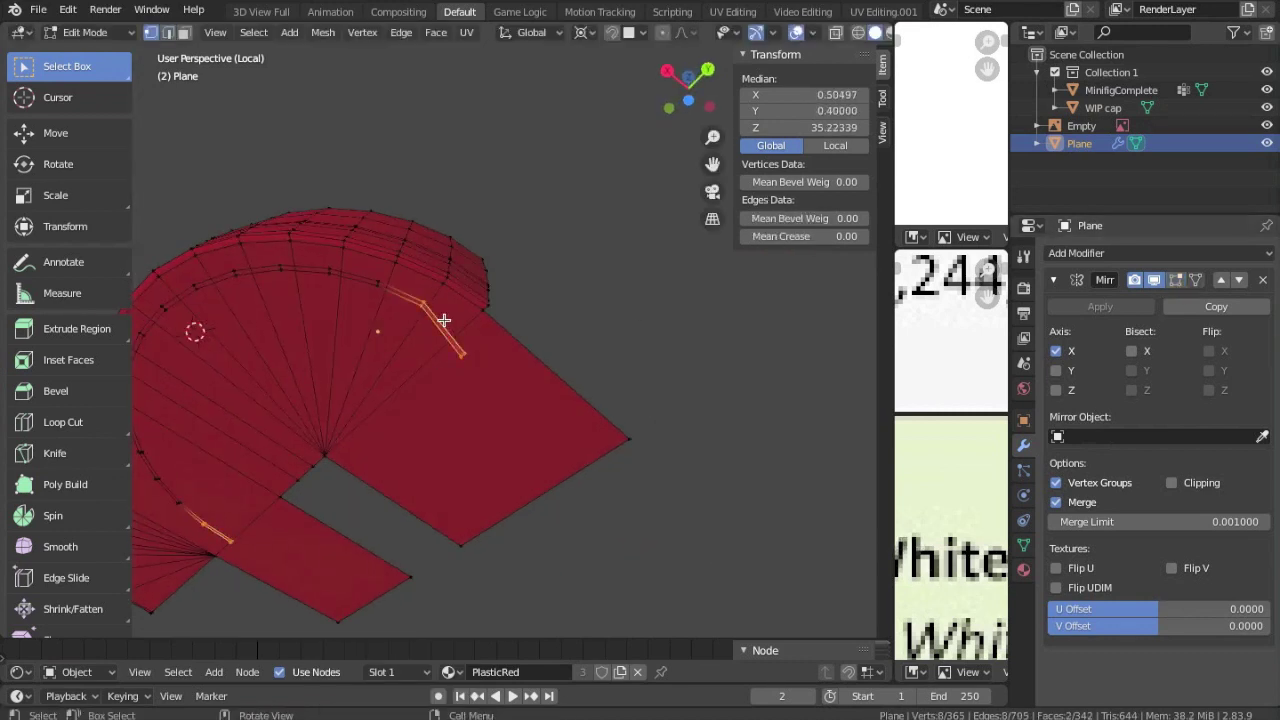
key("ctrl+KP_7")
mouse_move(700, 349)
middle_mouse_down()
mouse_move(457, 334)
mouse_move(397, 409)
mouse_move(405, 401)
middle_mouse_up()
key("alt+a")
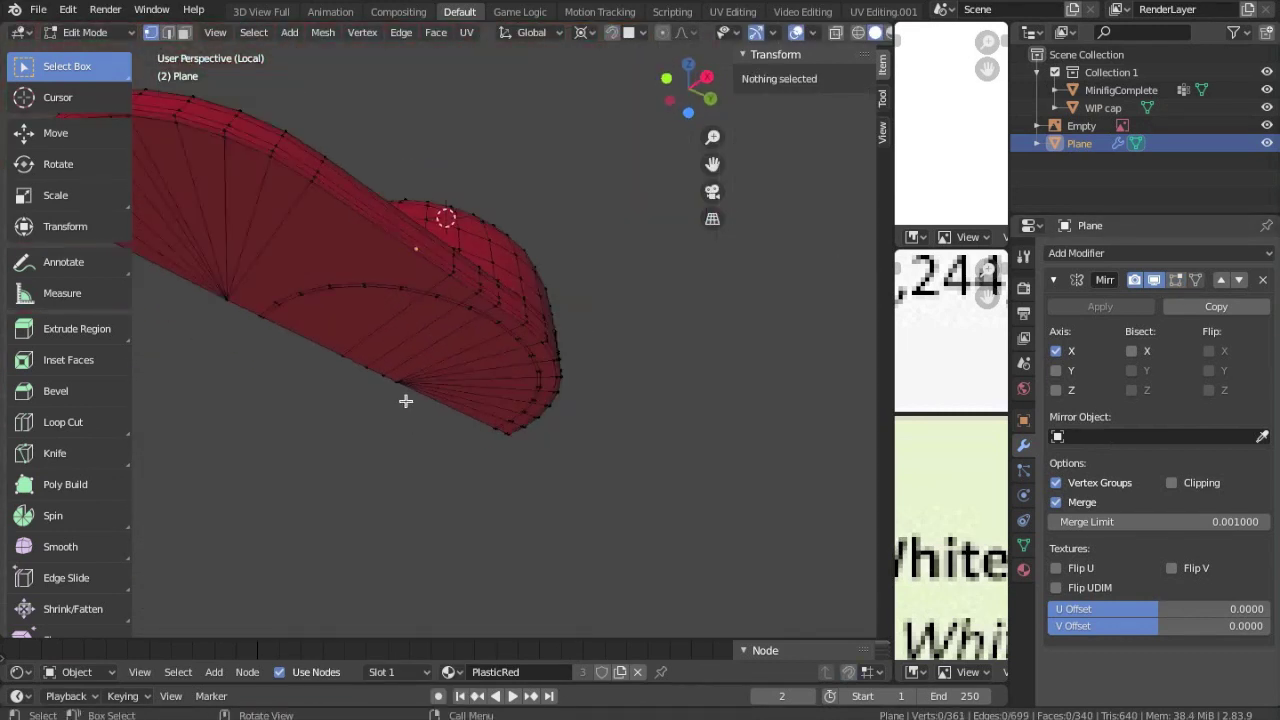
key("ctrl+z")
middle_click_drag(343, 353, 502, 447)
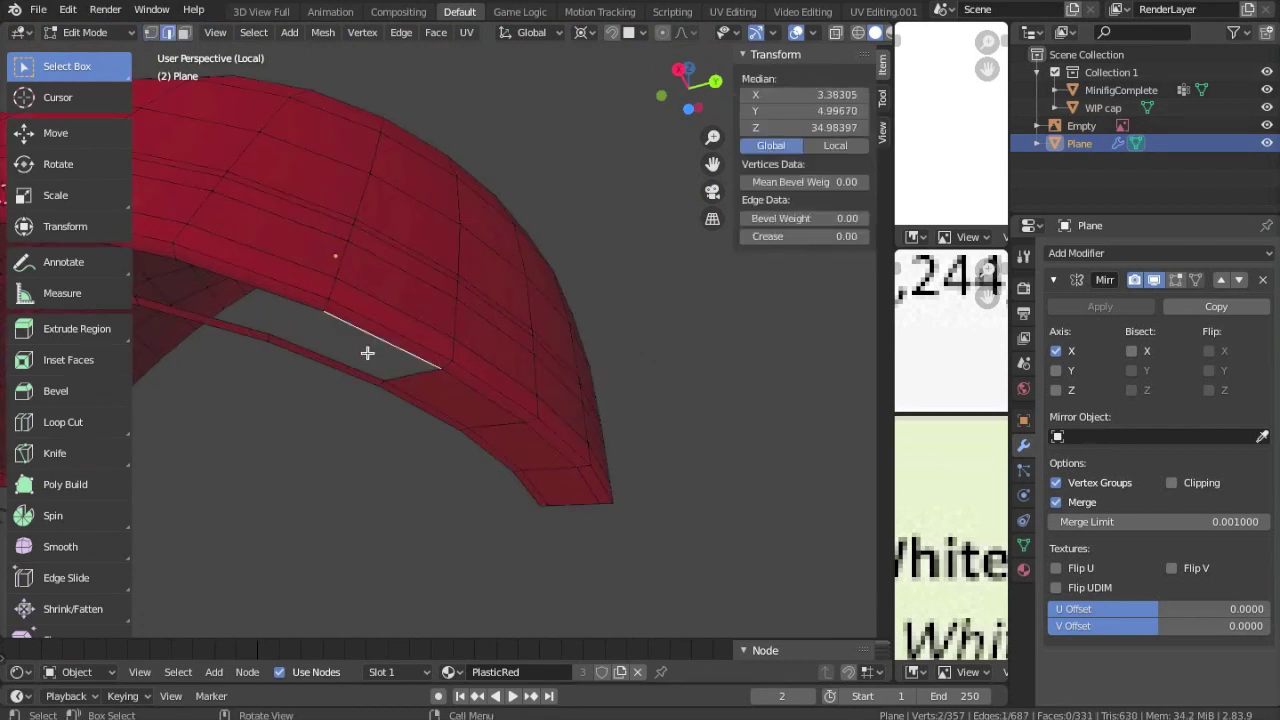
Step: Fill the triangular gaps in the brim with new faces
key("f")
middle_click_drag(309, 331, 496, 389)
mouse_move(706, 425)
middle_mouse_down()
mouse_move(469, 434)
mouse_move(390, 383)
middle_mouse_up()
key("f")
left_click(276, 344)
middle_click_drag(276, 344, 347, 451)
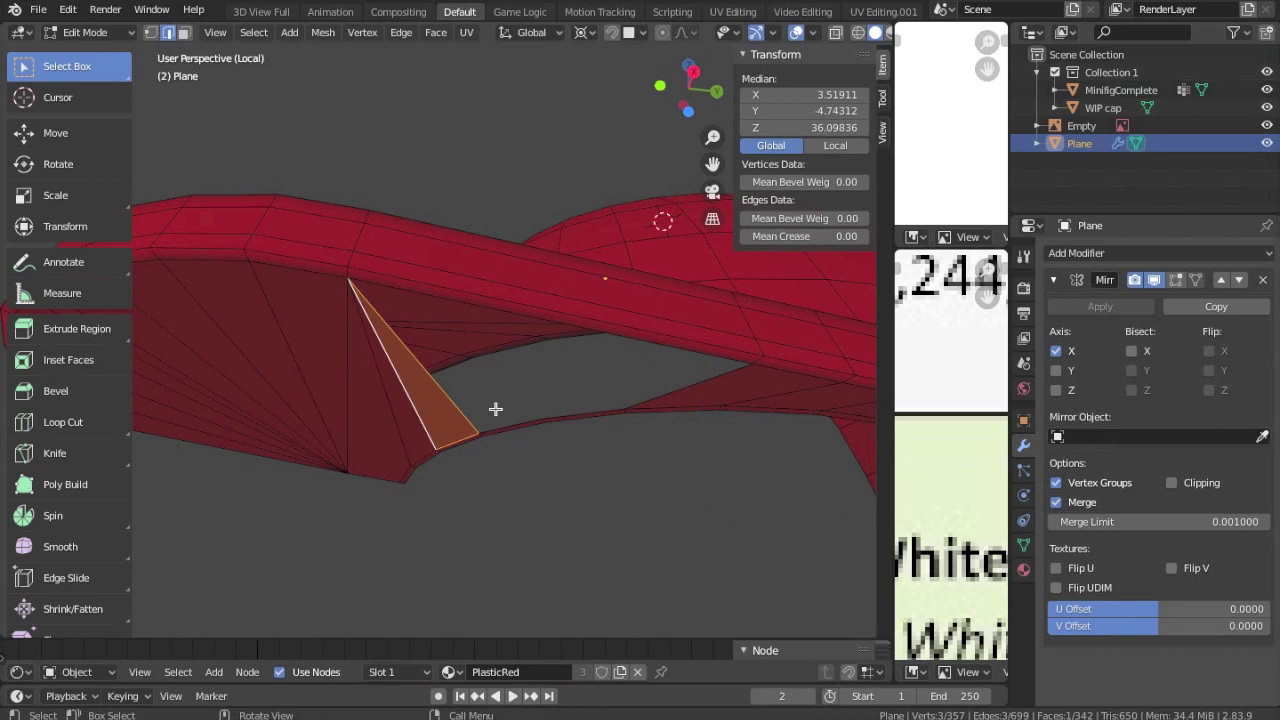
mouse_move(551, 352)
middle_mouse_down()
mouse_move(491, 431)
mouse_move(370, 301)
middle_mouse_up()
Step: Isolate the WIP cap in top view and enter Edit Mode on its mesh
key("Tab")
key("KP_Divide")
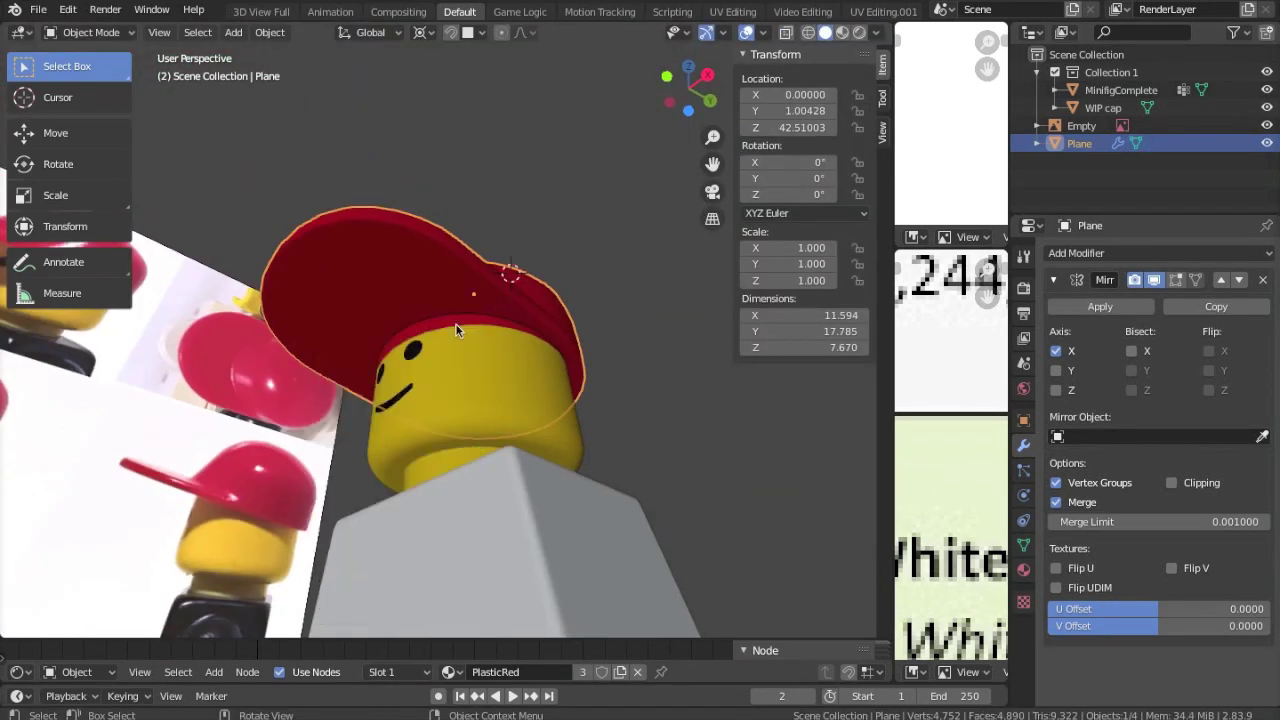
left_click(448, 254)
key("KP_Divide")
key("KP_7")
key("Tab")
Step: Box-select and delete the left half of the WIP cap mesh
left_click_drag(243, 126, 437, 543)
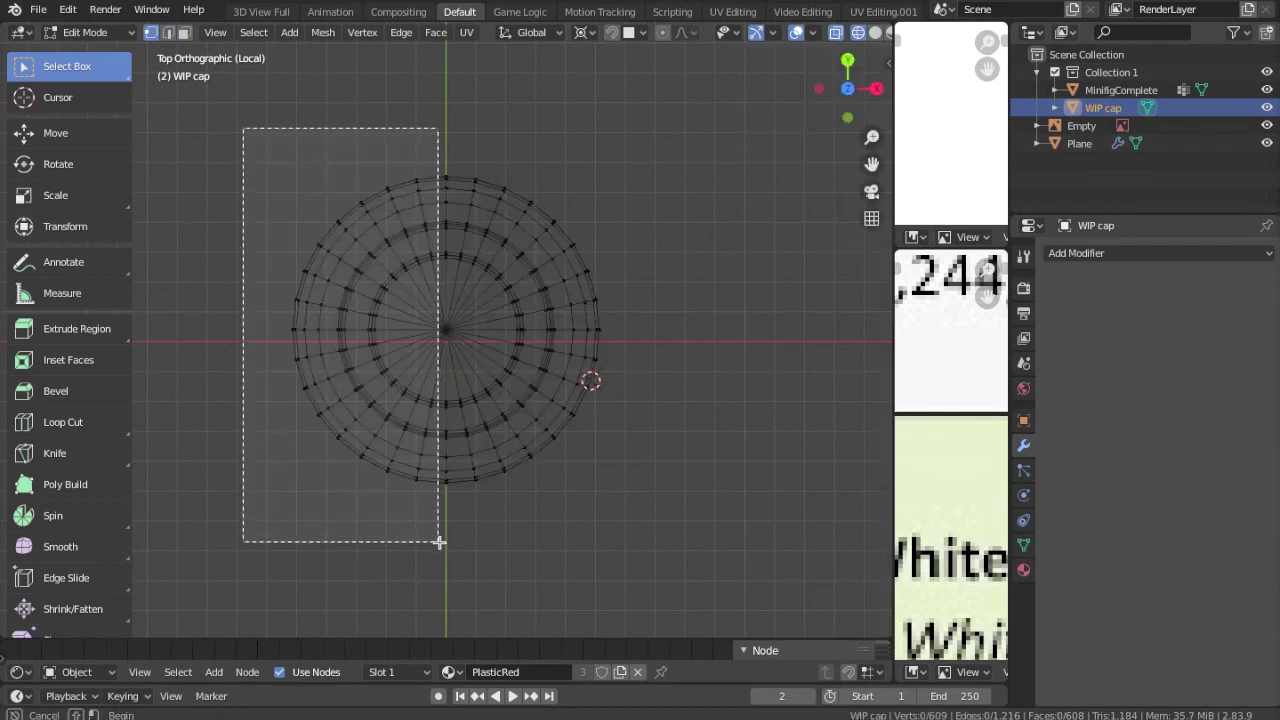
key("x")
middle_click_drag(437, 543, 406, 363)
key("Tab")
middle_click_drag(526, 477, 505, 286)
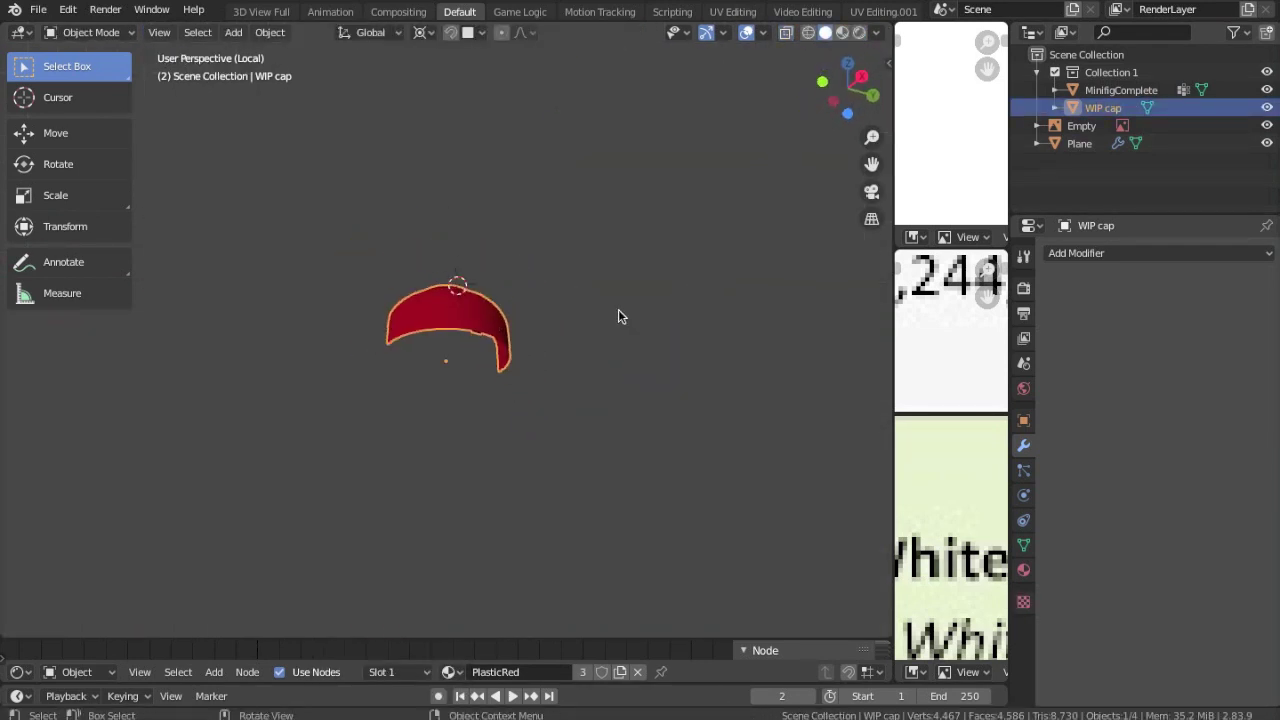
Step: Isolate the Plane cap and inspect an edge on its inner rim
key("KP_Divide")
left_click(477, 320)
key("KP_Divide")
key("Tab")
mouse_move(509, 291)
middle_mouse_down()
mouse_move(459, 369)
mouse_move(360, 357)
mouse_move(613, 419)
middle_mouse_up()
scroll(360, 357, "up", 3)
scroll(366, 371, "up", 3)
left_click(613, 419)
scroll(303, 408, "down", 3)
left_click(401, 32)
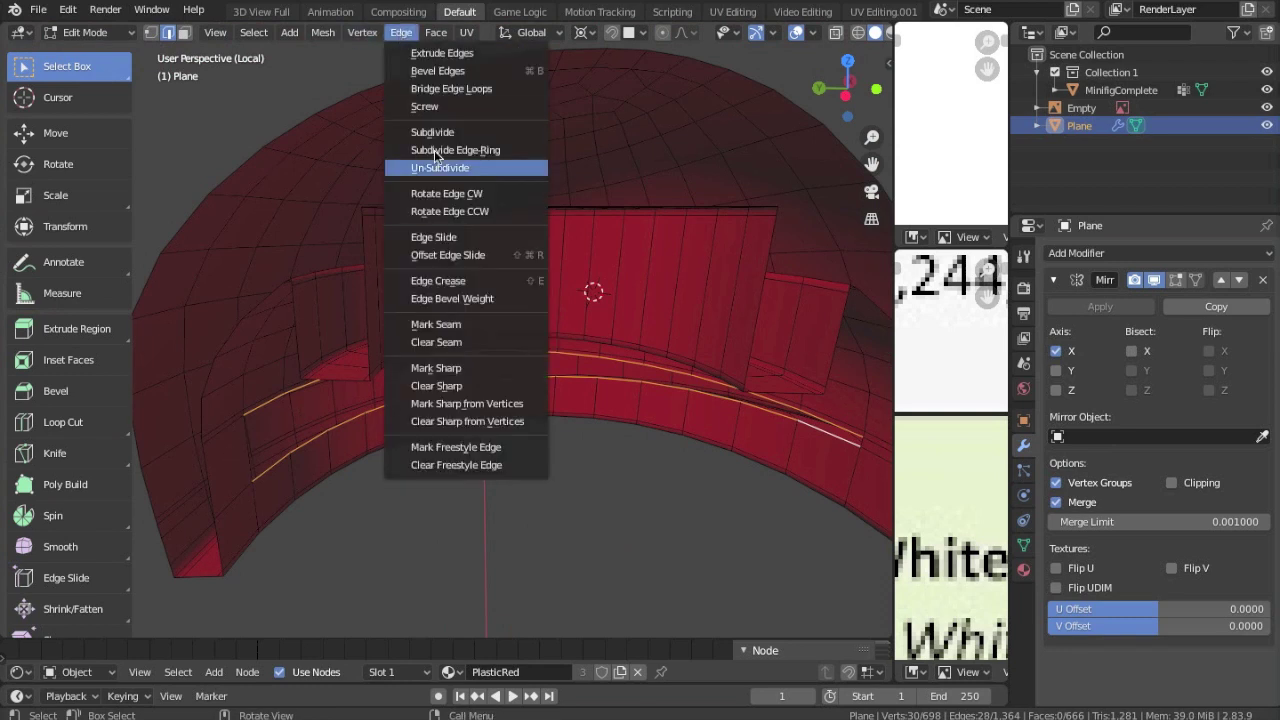
key("Escape")
Step: Merge the Plane cap's duplicate vertices with Merge by Distance
key("Tab")
scroll(397, 337, "down", 3)
mouse_move(397, 337)
middle_mouse_down()
mouse_move(436, 327)
mouse_move(203, 317)
middle_mouse_up()
key("Tab")
left_click(336, 32)
left_click(494, 214)
key("Tab")
Step: Apply the cap's transforms and view the full minifigure scene in Rendered shading
right_click(500, 294)
key("ctrl+a")
left_click(481, 308)
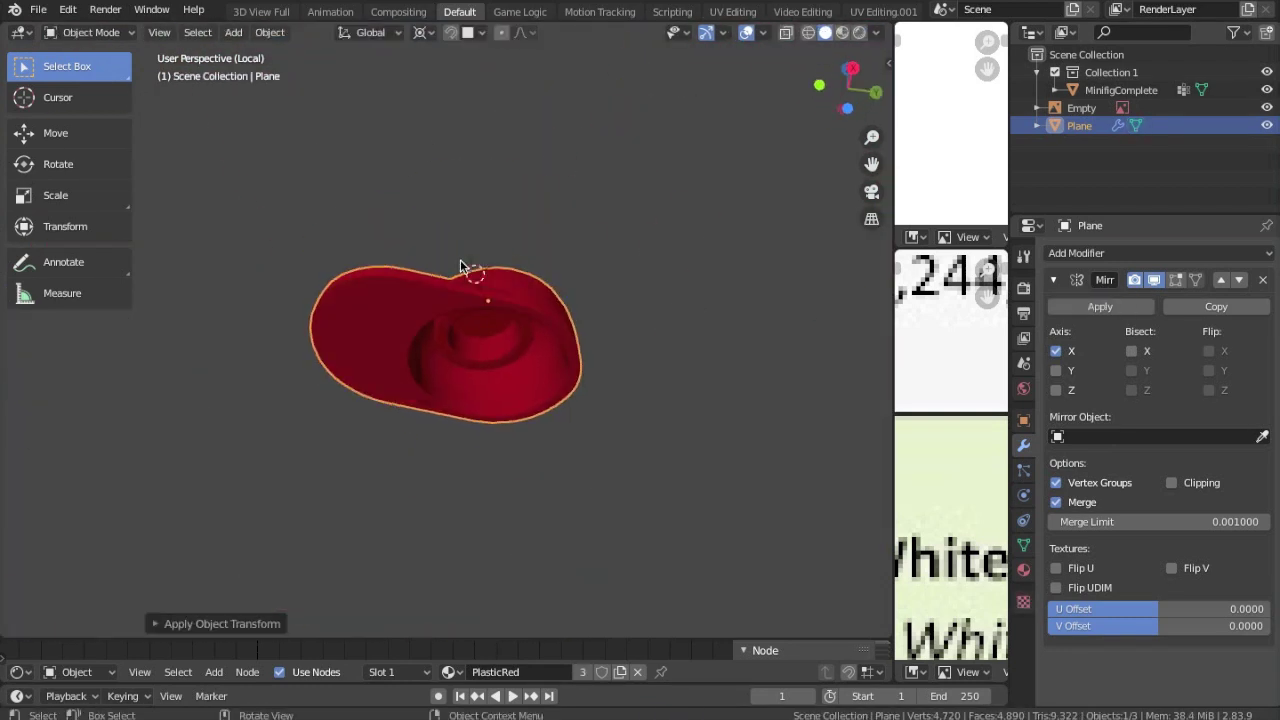
key("KP_Divide")
left_click(837, 32)
mouse_move(530, 294)
middle_mouse_down()
mouse_move(343, 363)
mouse_move(586, 326)
mouse_move(597, 366)
mouse_move(555, 254)
mouse_move(469, 263)
mouse_move(551, 297)
mouse_move(651, 263)
mouse_move(558, 280)
middle_mouse_up()
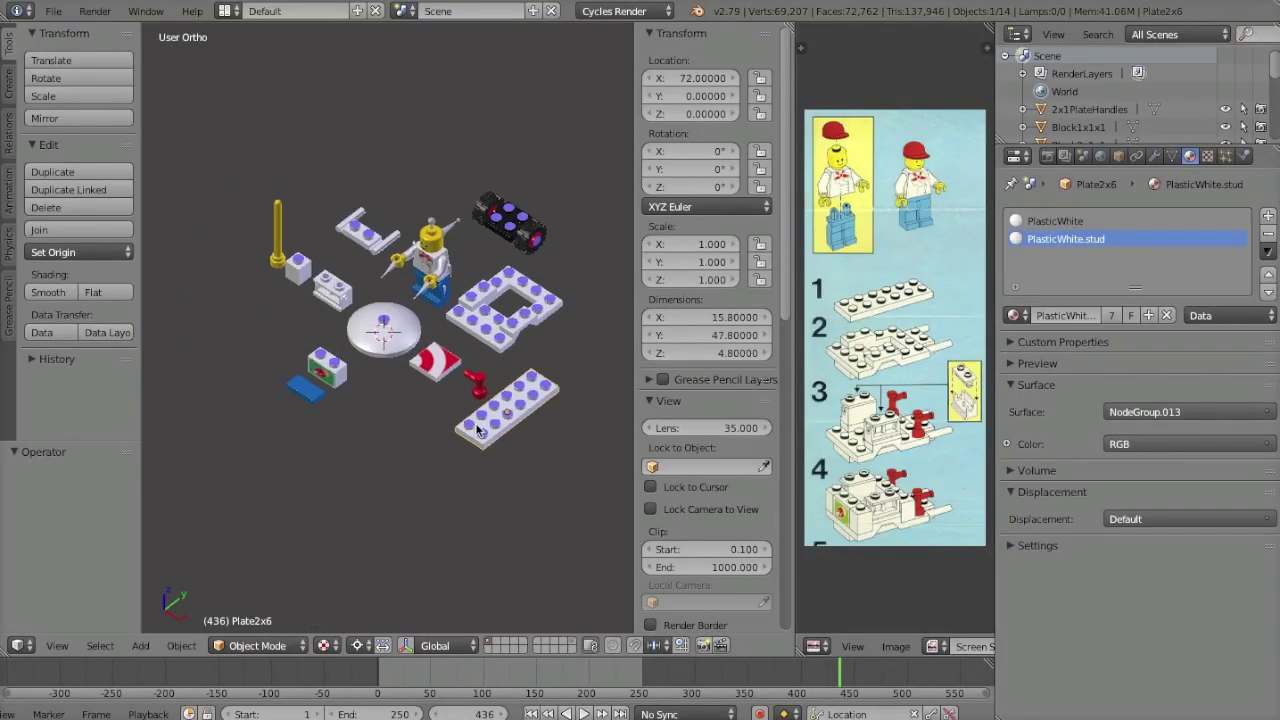
Step: From top view, set Plate2x6's X location to 0
key("KP_7")
double_click(676, 79)
type("0")
key("Tab")
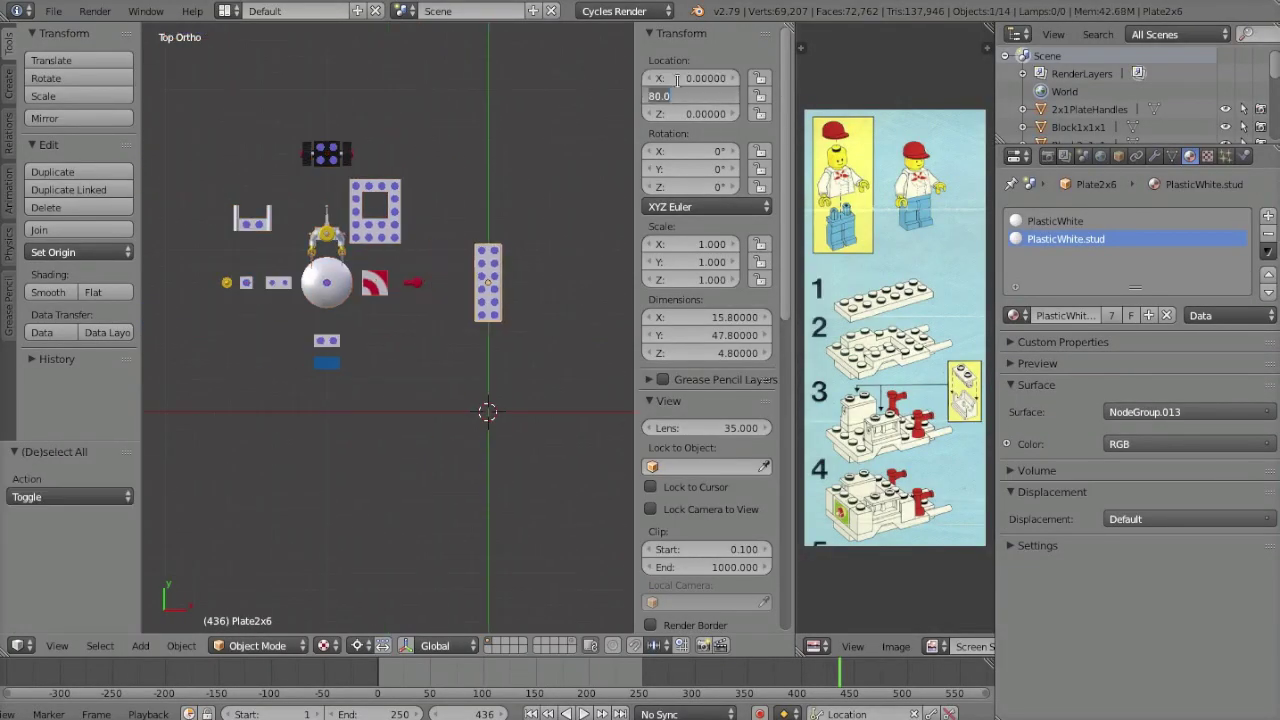
Step: Raise the TruckBase by 3.2 along Z onto the plate
key("KP_3")
key("g")
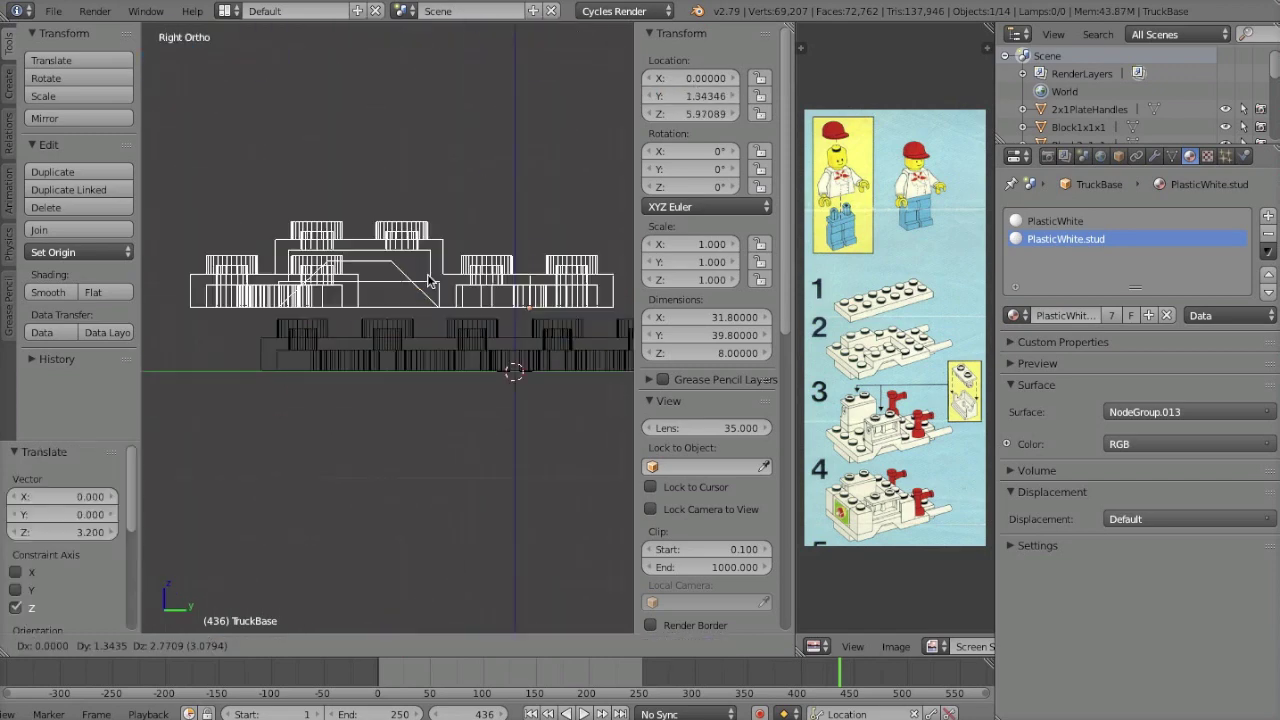
middle_click_drag(420, 393, 440, 78)
type("az")
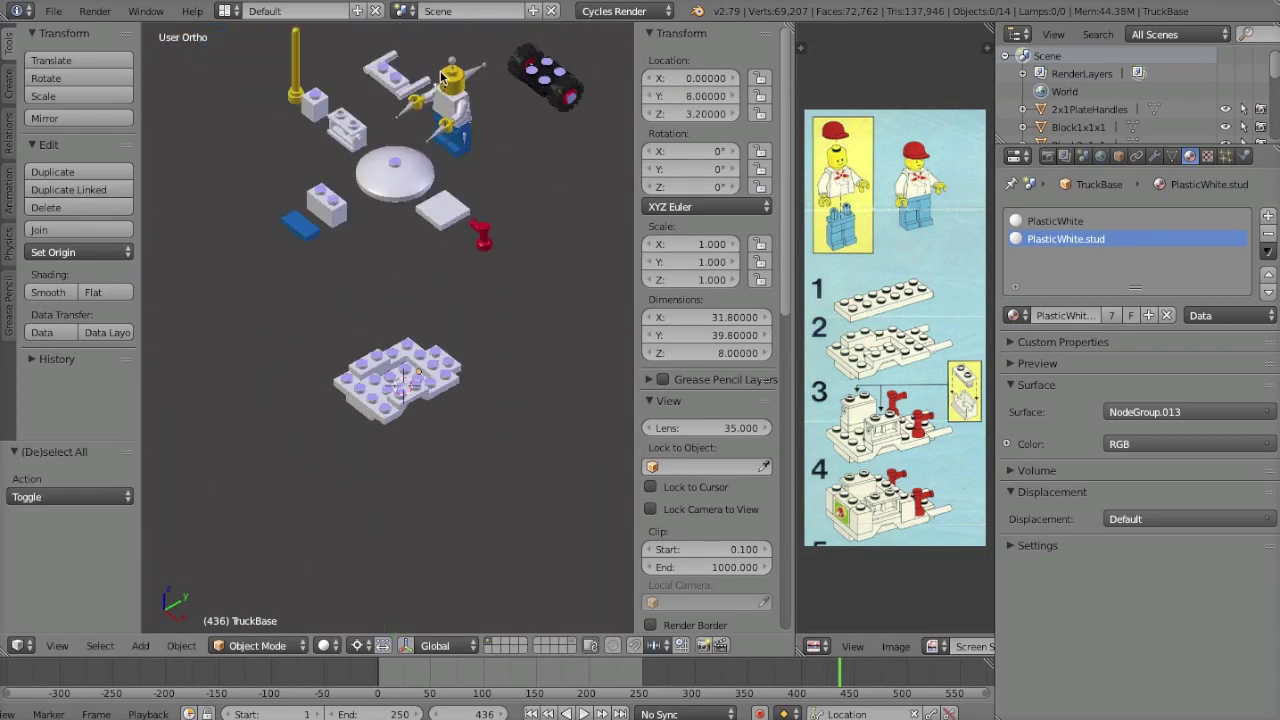
type("gz3.2")
key("Return")
Step: Rotate the hinge brick -90° about Z and shift it -8 along Y
key("KP_3")
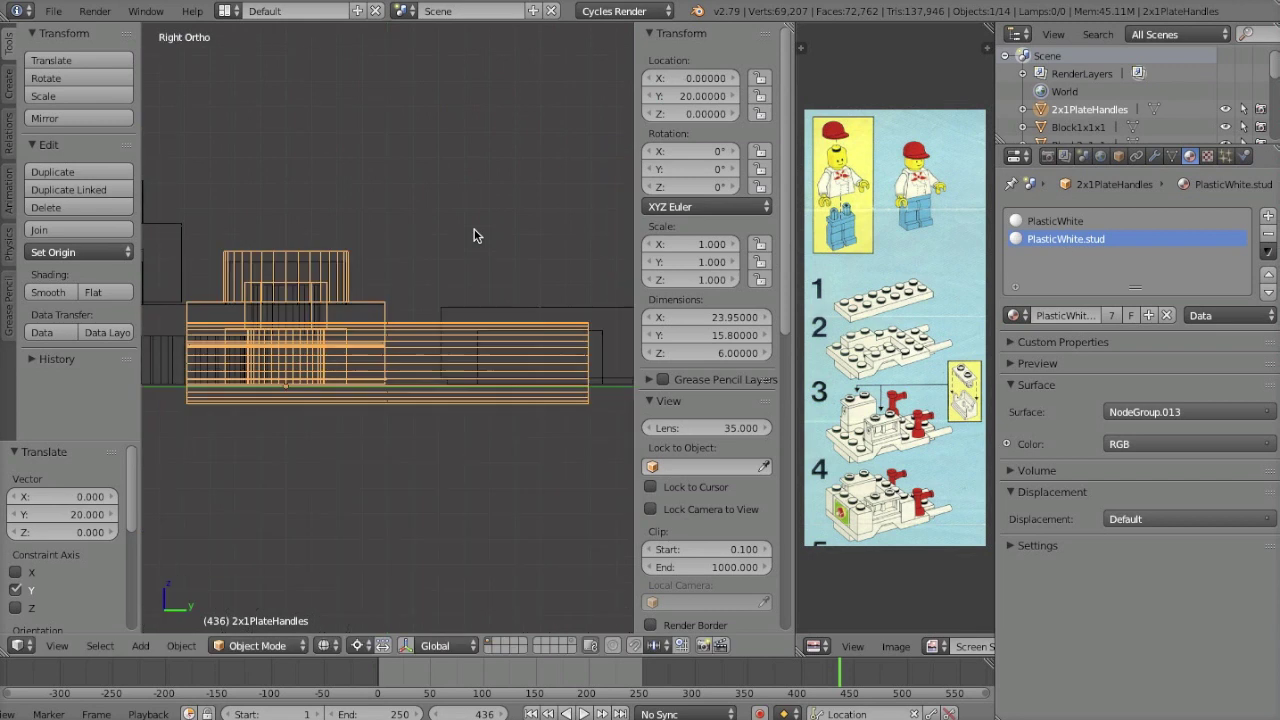
key("z")
middle_click_drag(471, 234, 404, 392)
key("a")
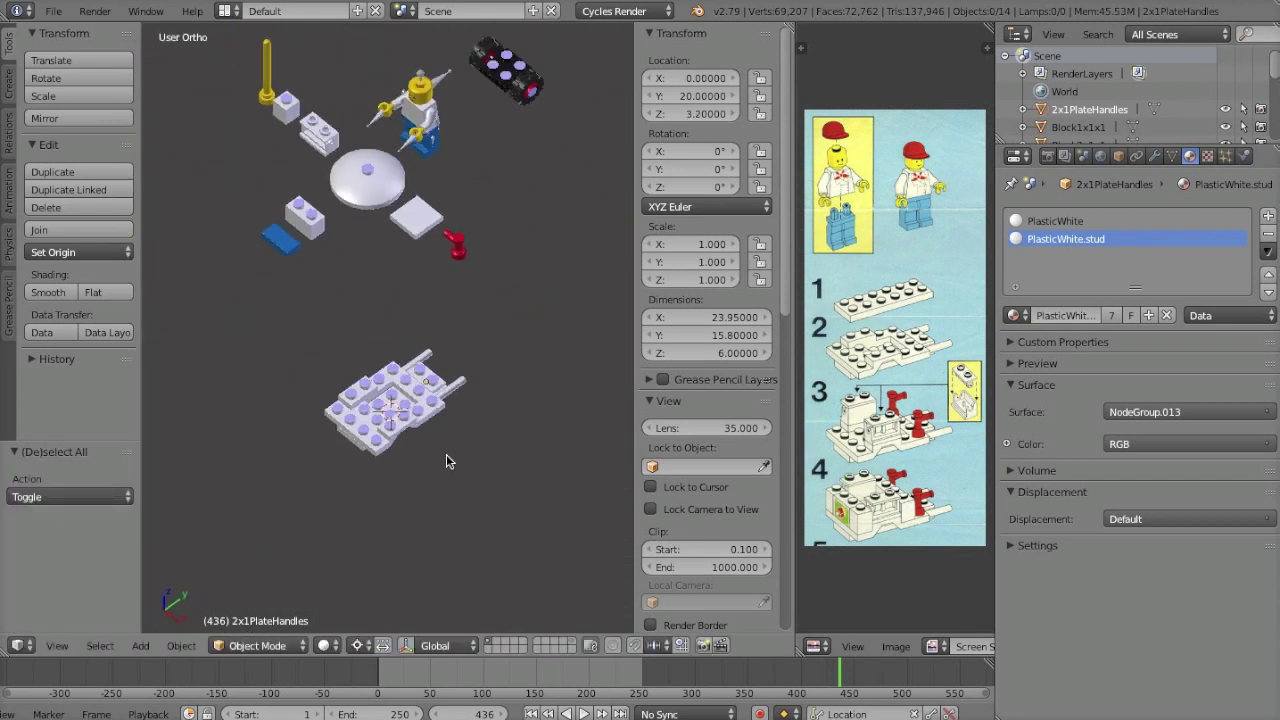
key("KP_7")
type("rz-90")
key("Return")
key("KP_Decimal")
type("gy-8")
key("Return")
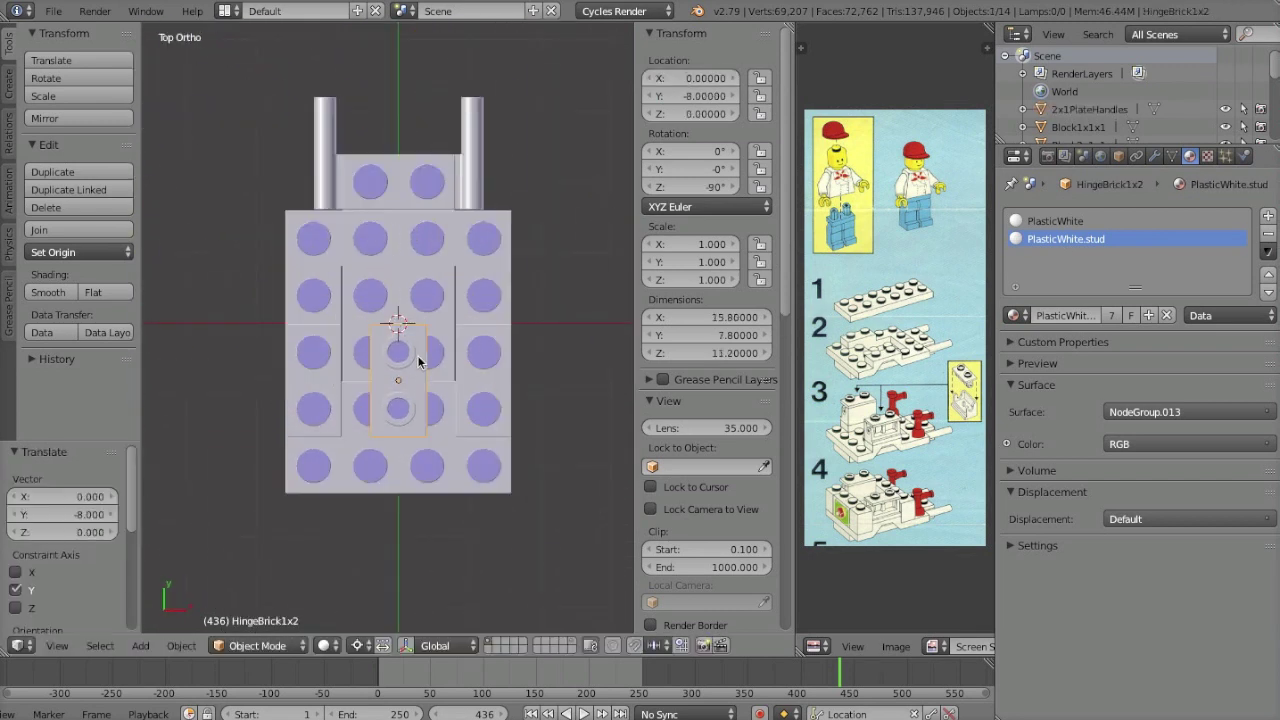
Step: Raise the hinge brick by 3.2 and snap the 3D cursor to it
mouse_move(330, 349)
middle_mouse_down()
mouse_move(434, 305)
mouse_move(347, 210)
middle_mouse_up()
type("gz3.2")
key("Return")
key("KP_7")
key("shift+s")
left_click(443, 340)
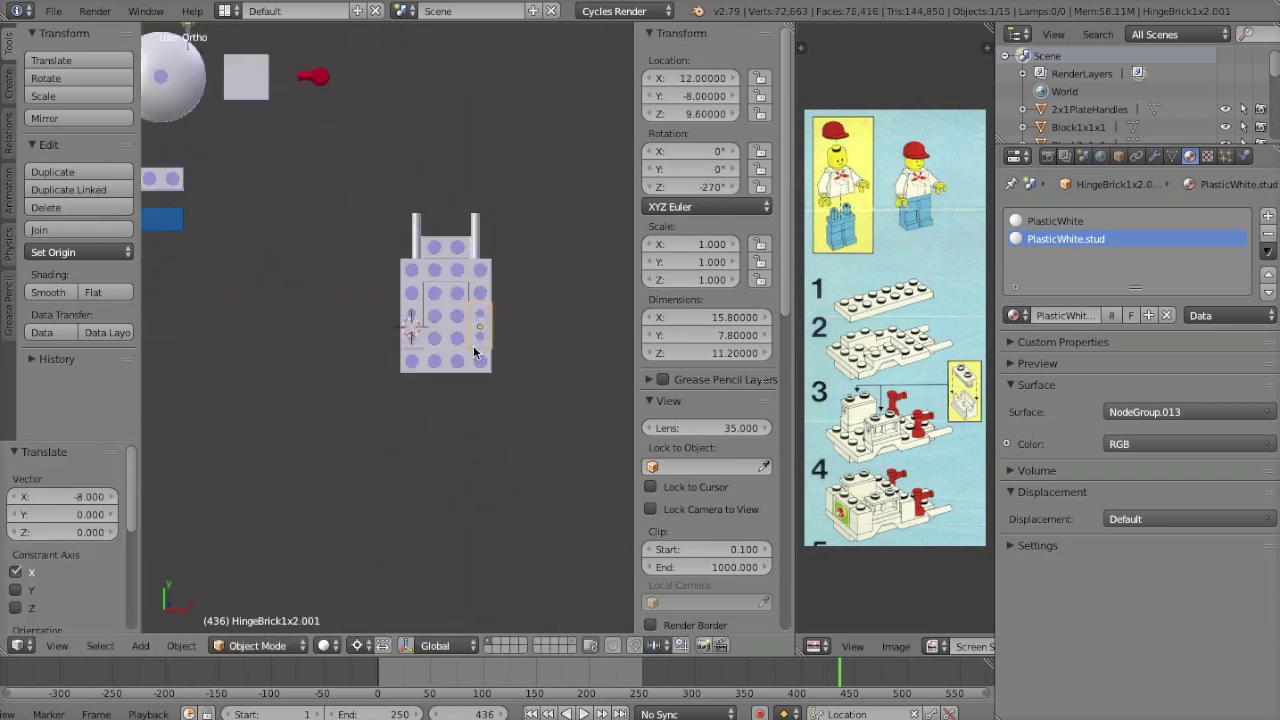
Step: Turn the red tap 90°, move it along Y and seat it on the brick
middle_click_drag(475, 350, 486, 286)
right_click(486, 286)
key("KP_7")
type("r90")
key("Return")
key("KP_Decimal")
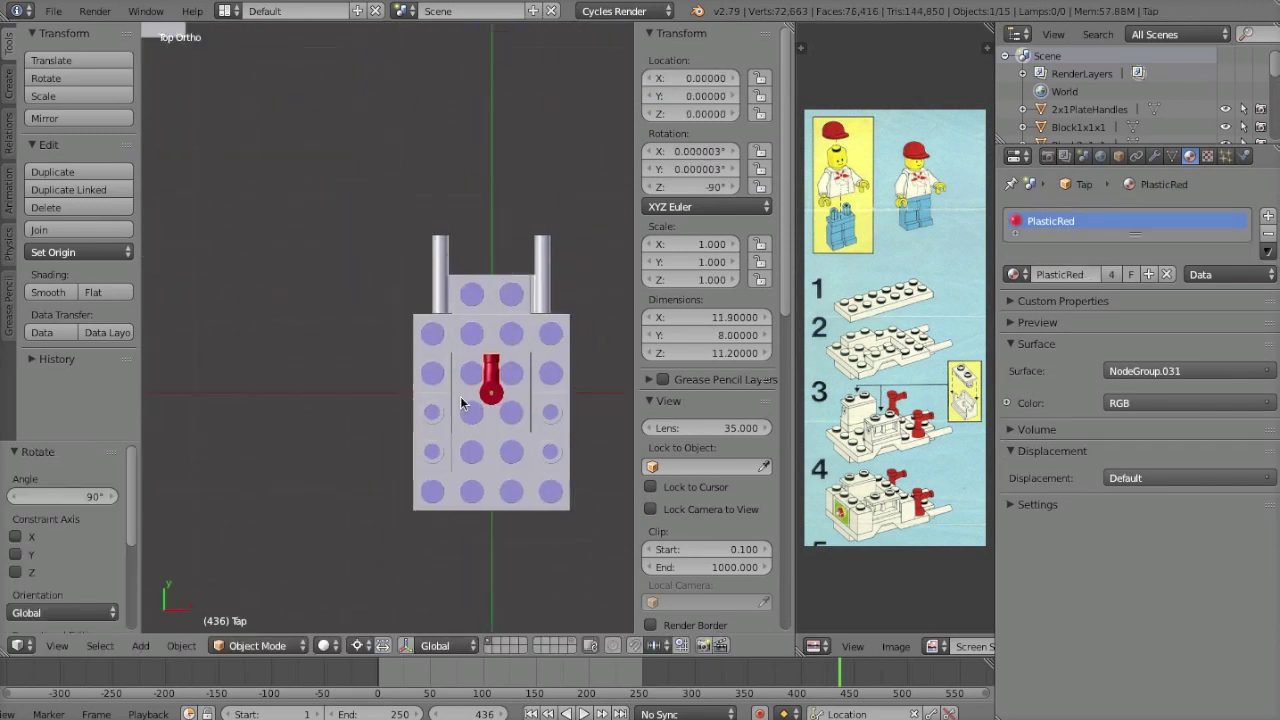
key("g")
key("y")
left_click(430, 322)
middle_click_drag(430, 322, 440, 323)
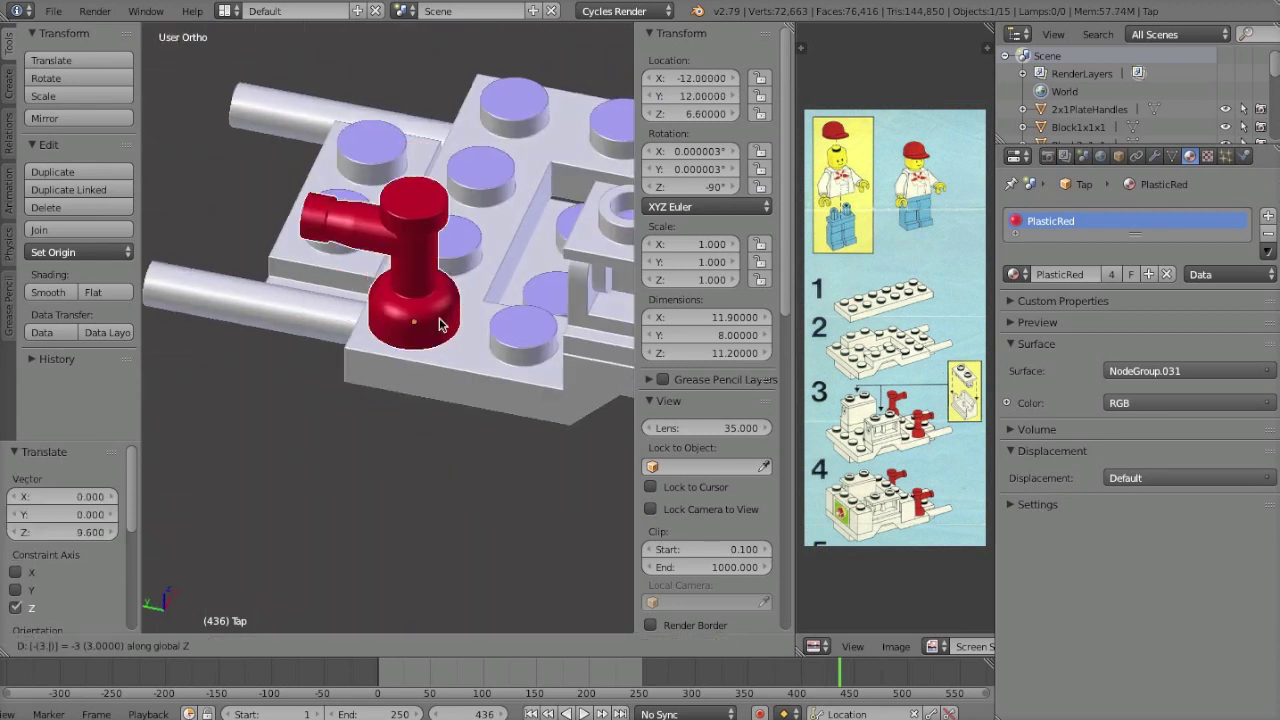
left_click(440, 324)
Step: Duplicate the red tap onto the opposite side of the base
key("KP_7")
key("shift+d")
left_click(366, 332)
Step: Frame Block2x1x1 in wireframe view and begin moving it into place
key("a")
key("Home")
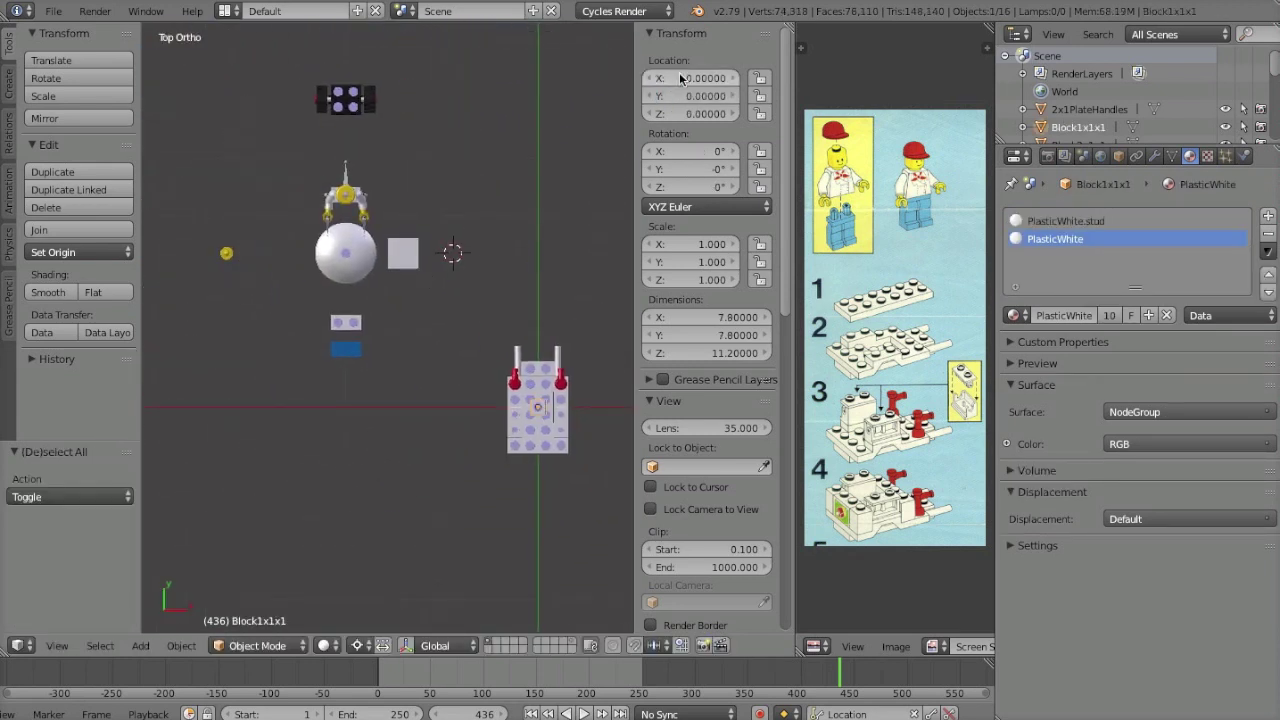
key("KP_Decimal")
key("z")
key("g")
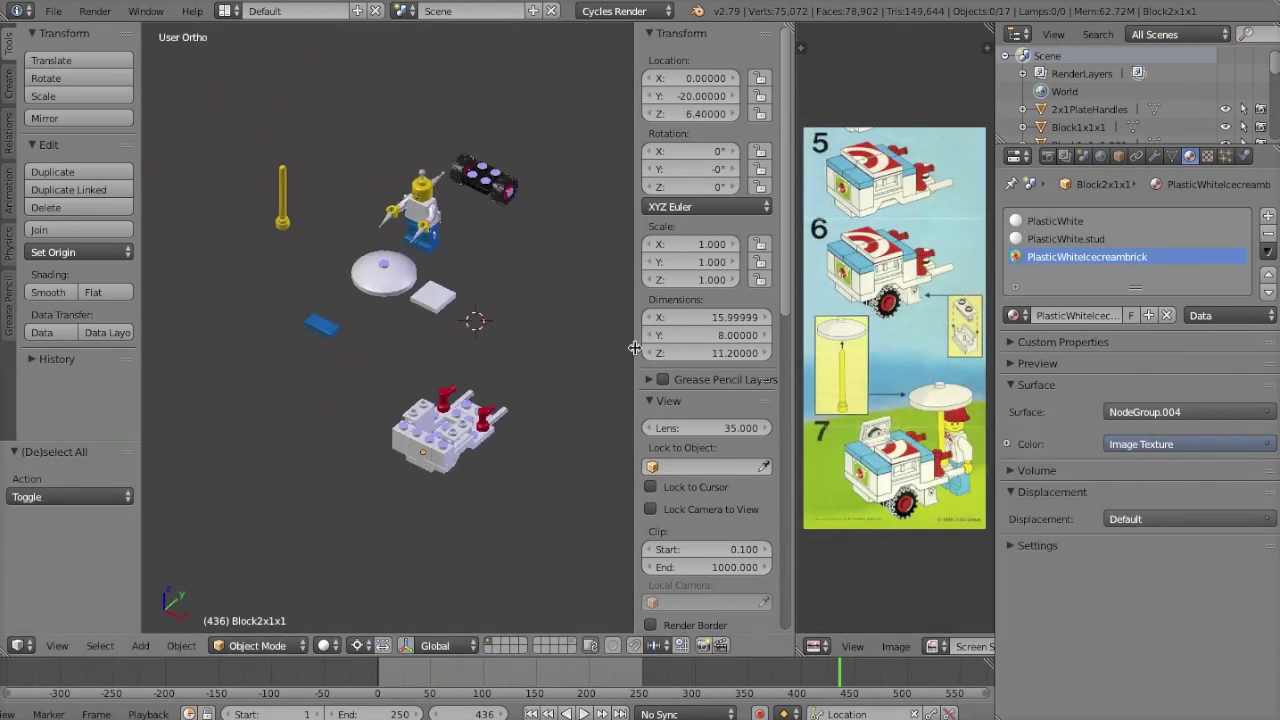
Step: Switch the reference image to the instruction page for steps 5–7
left_click(930, 645)
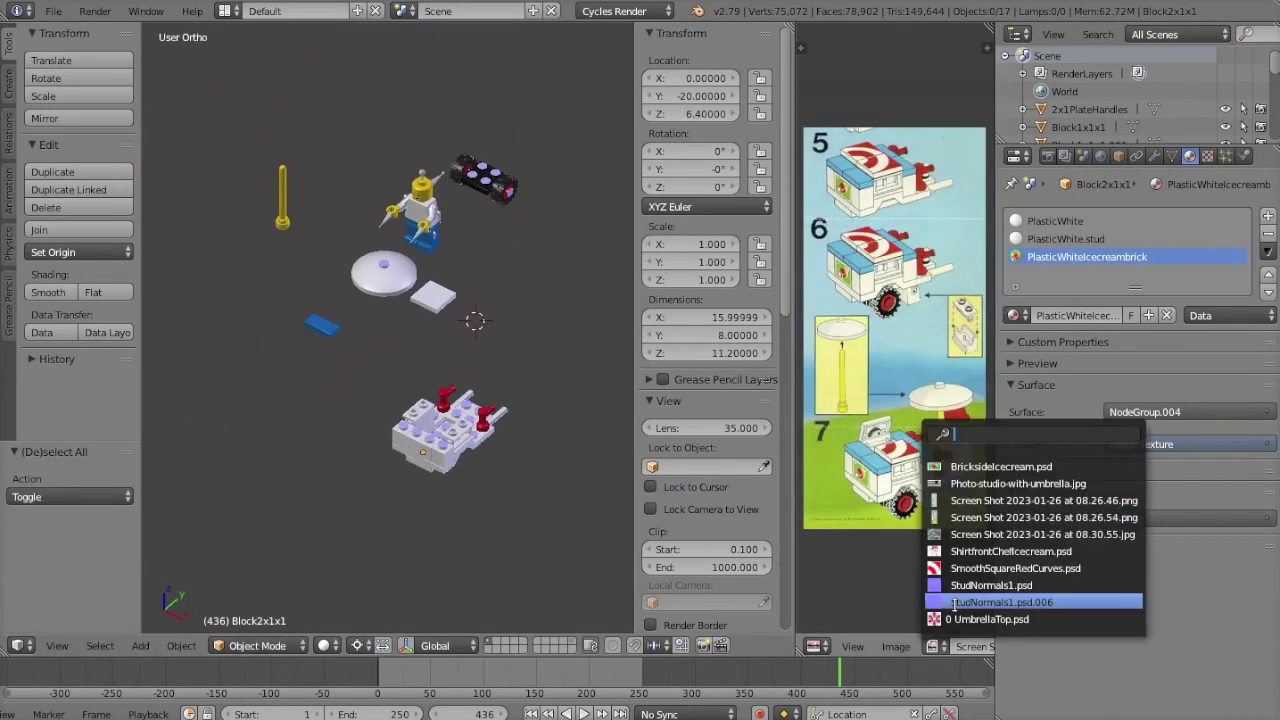
left_click(1000, 620)
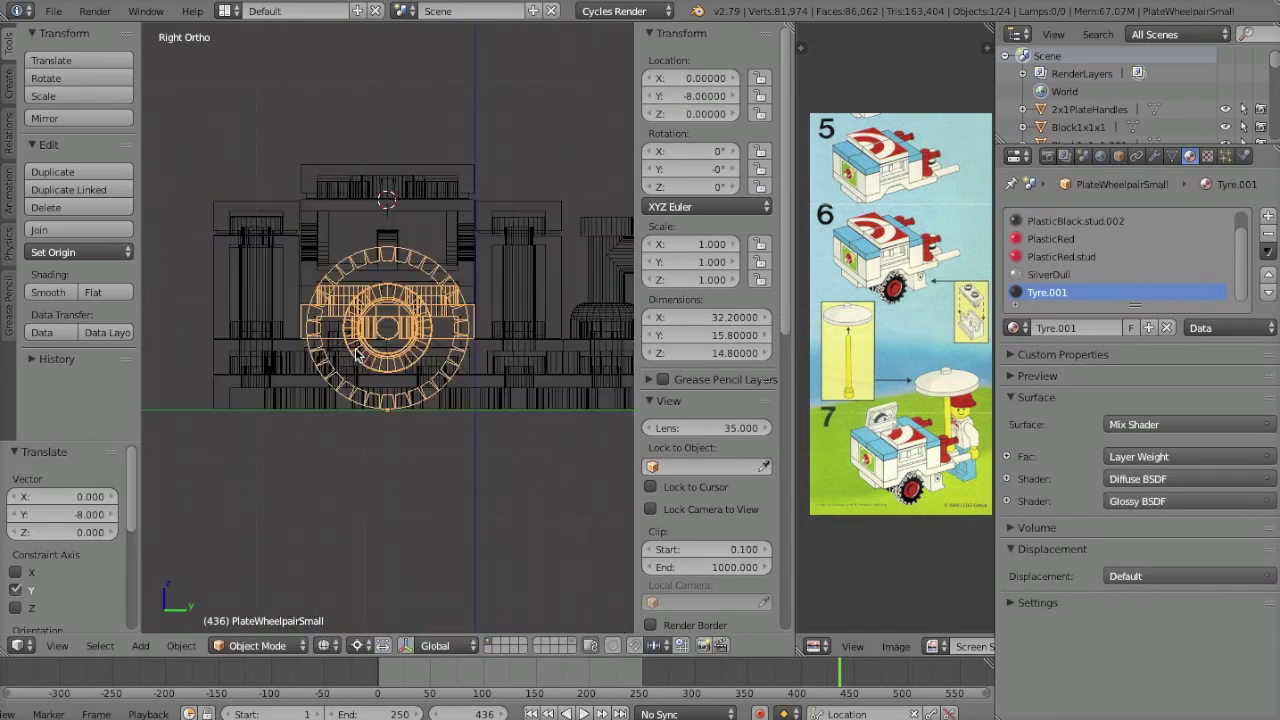
Step: Move the yellow pole to Y 20 and raise it along Z onto the cart
scroll(511, 413, "down", 6)
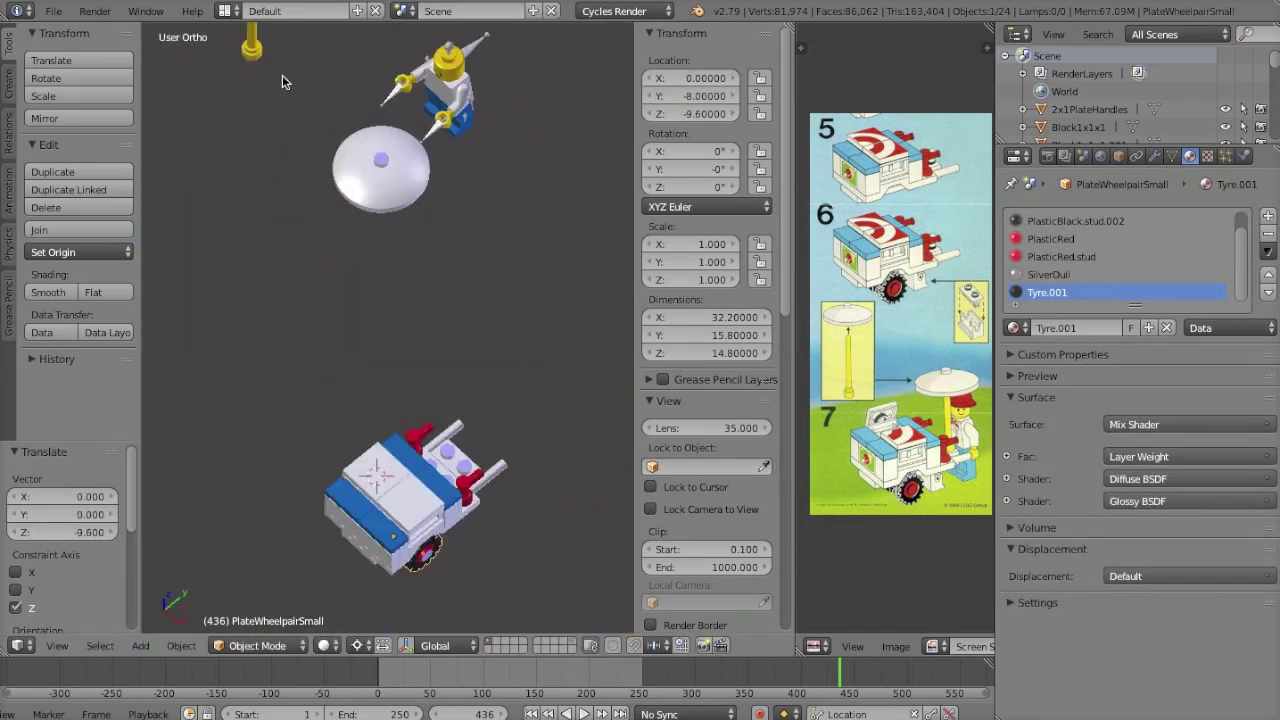
right_click(252, 48)
key("KP_7")
key("KP_Decimal")
key("z")
left_click(505, 200)
key("KP_3")
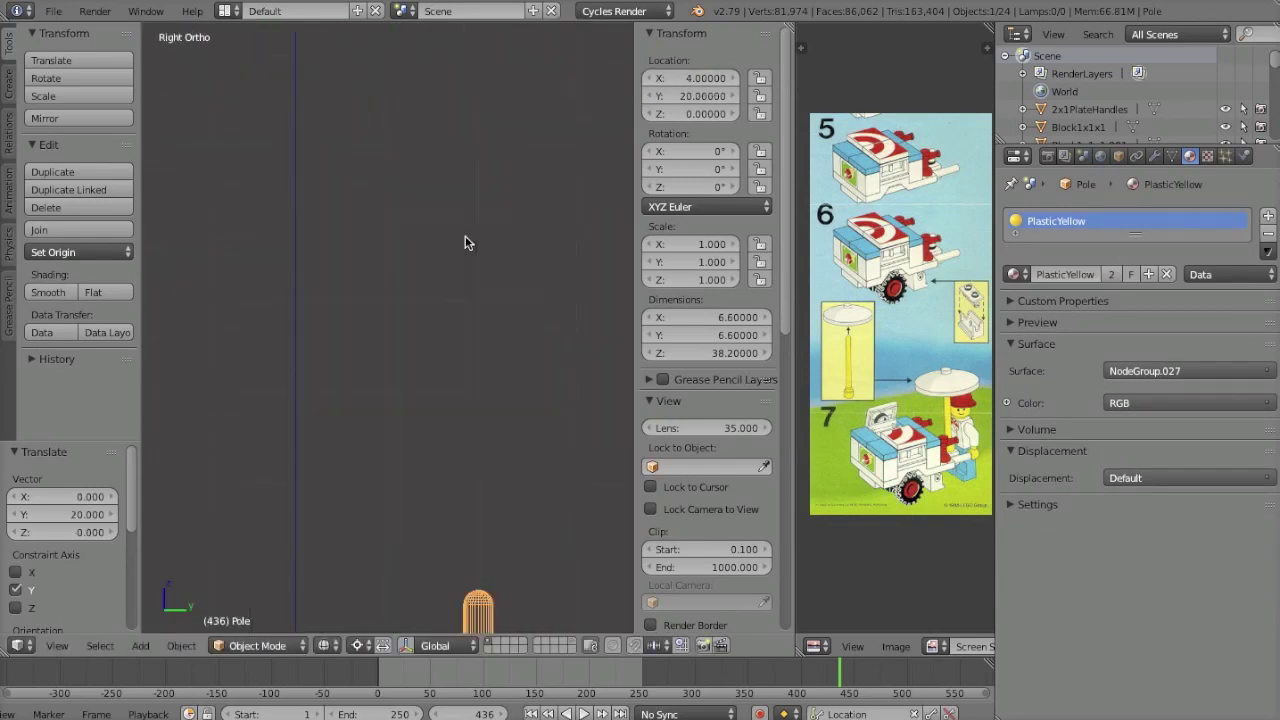
key("KP_Decimal")
key("g")
key("z")
left_click(460, 355)
Step: Set the umbrella dish at height 40, lower it along Z, and show the rendered preview
scroll(411, 271, "up", 3)
key("z")
scroll(411, 271, "down", 5)
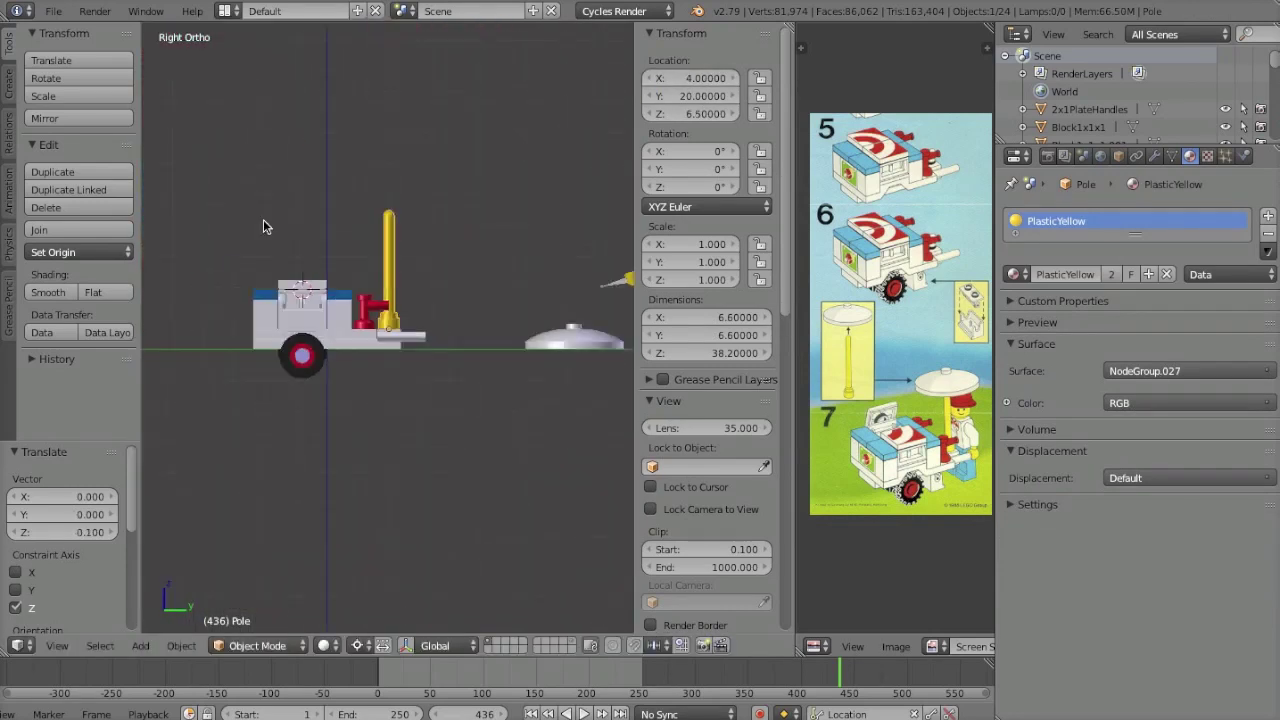
middle_click_drag(266, 220, 435, 350)
key("a")
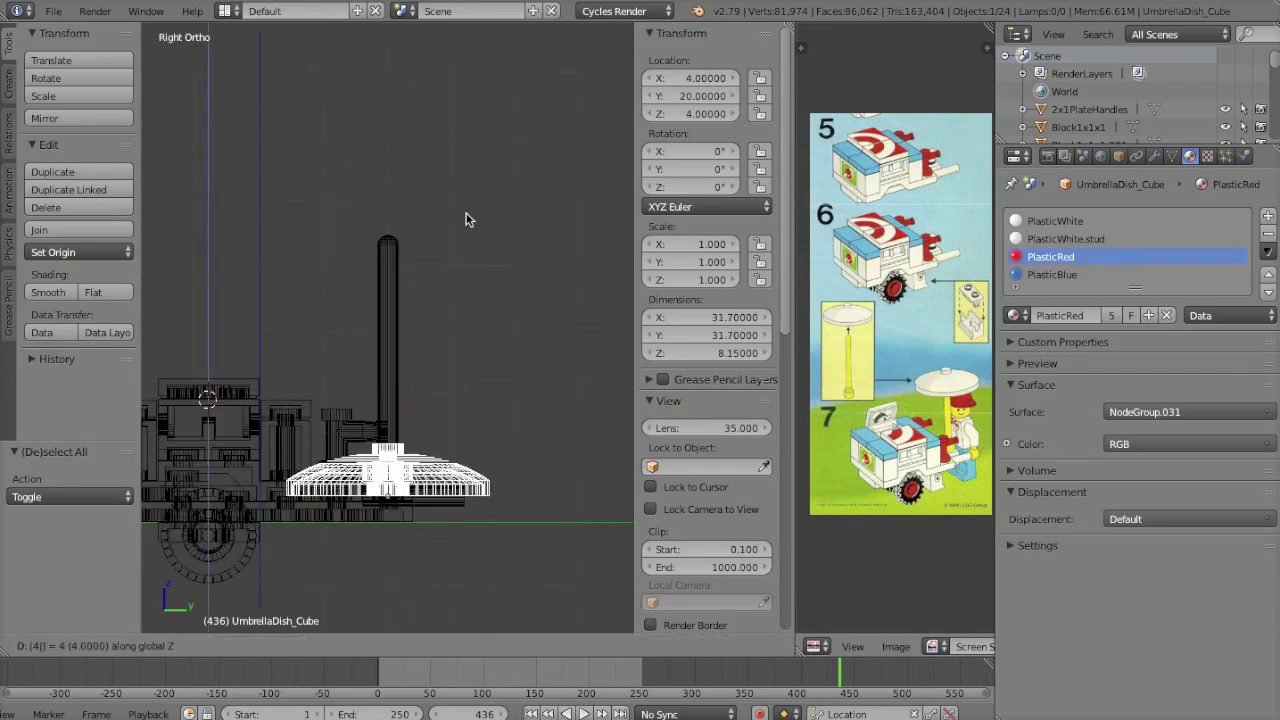
key("0")
key("Return")
key("KP_Decimal")
key("g")
key("z")
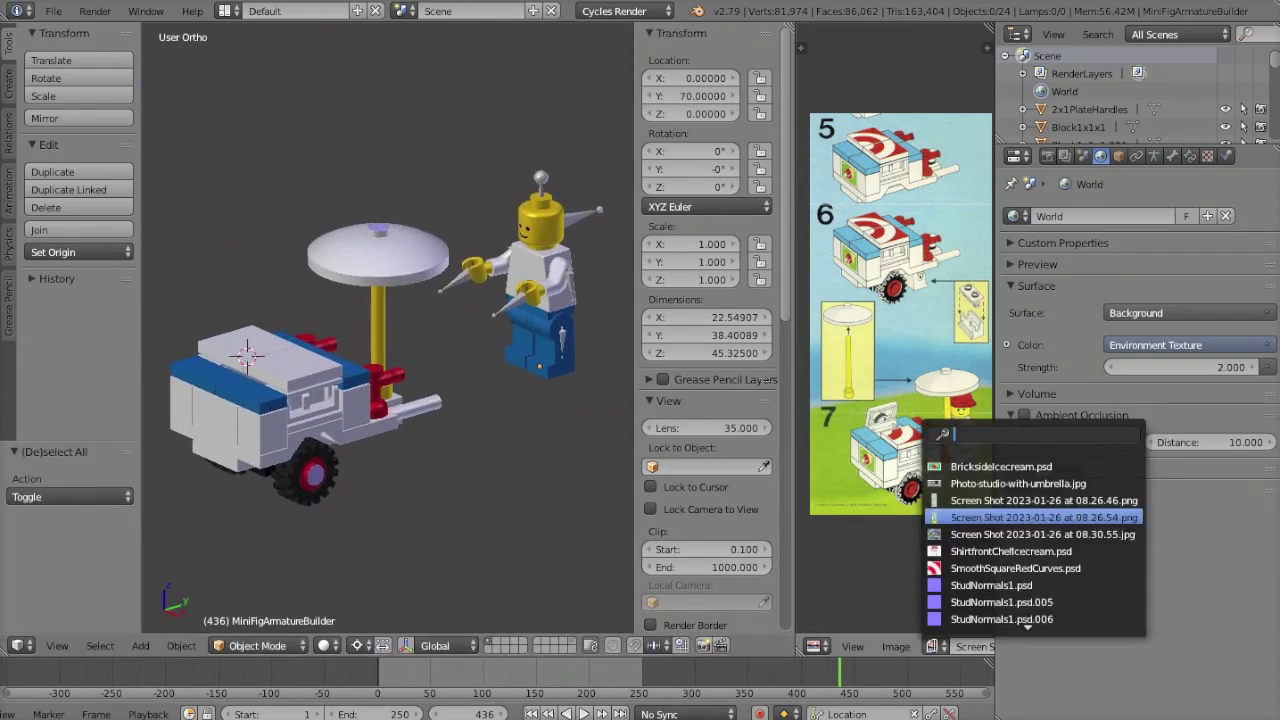
key("shift+z")
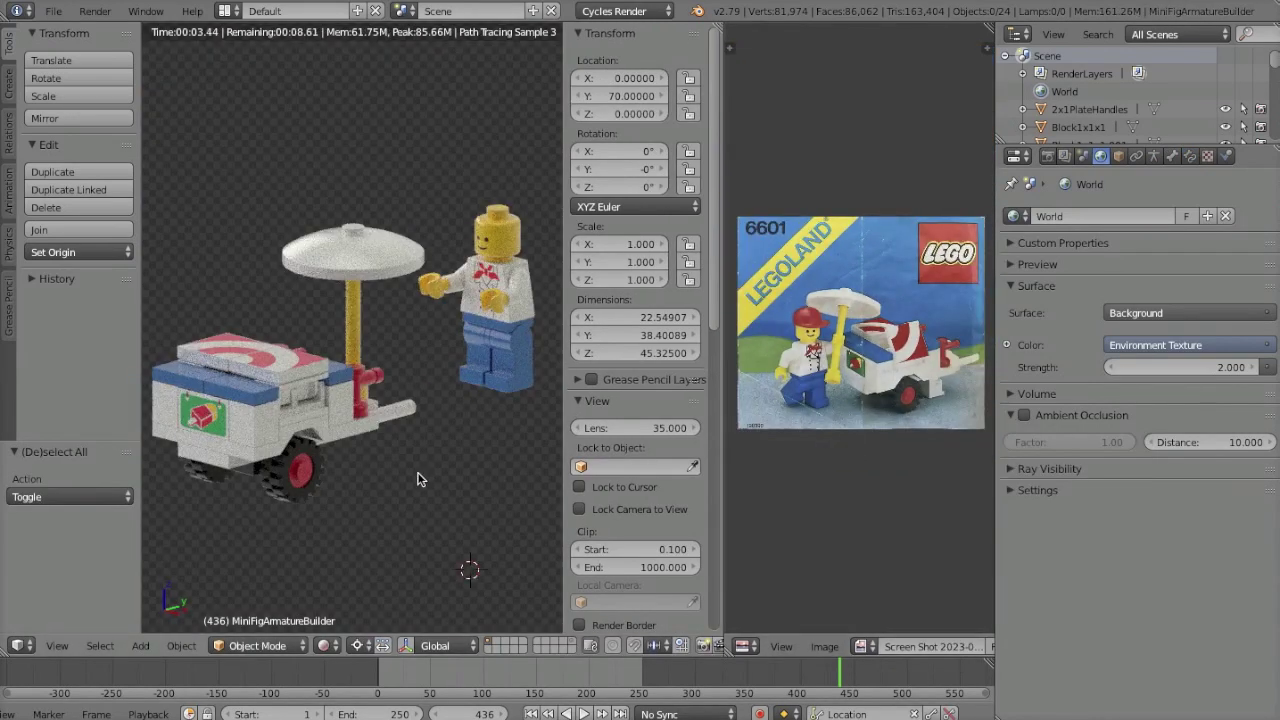